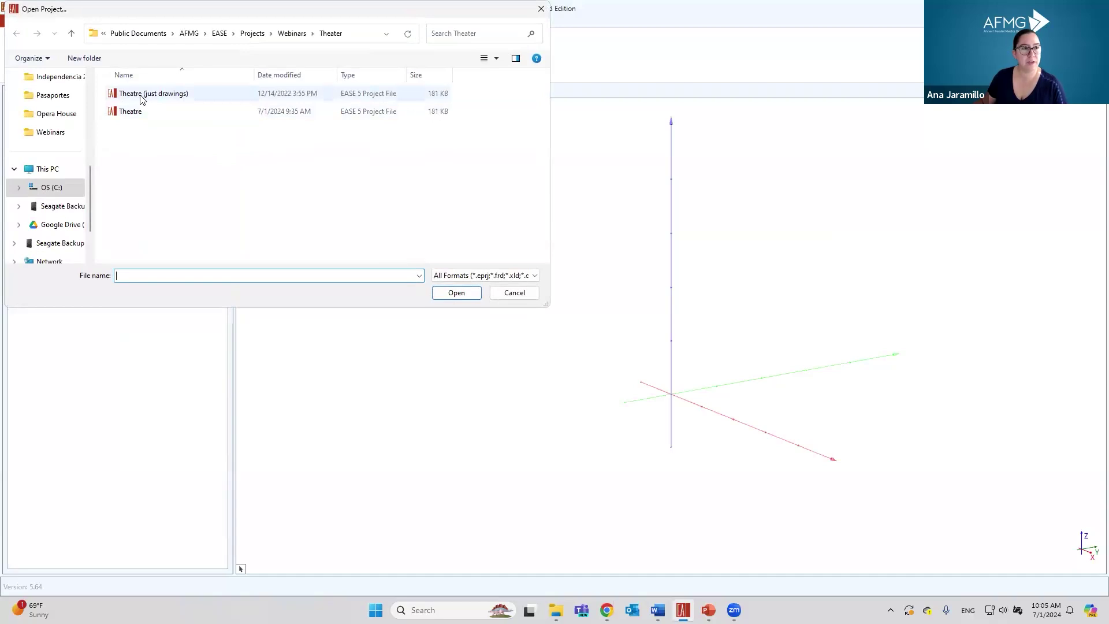
# Step: Open the Theatre (just drawings) project, name it Theater and fill in the author's name in its properties
pyautogui.moveTo(541, 334); pyautogui.dragTo(295, 141)
pyautogui.click(24, 39)
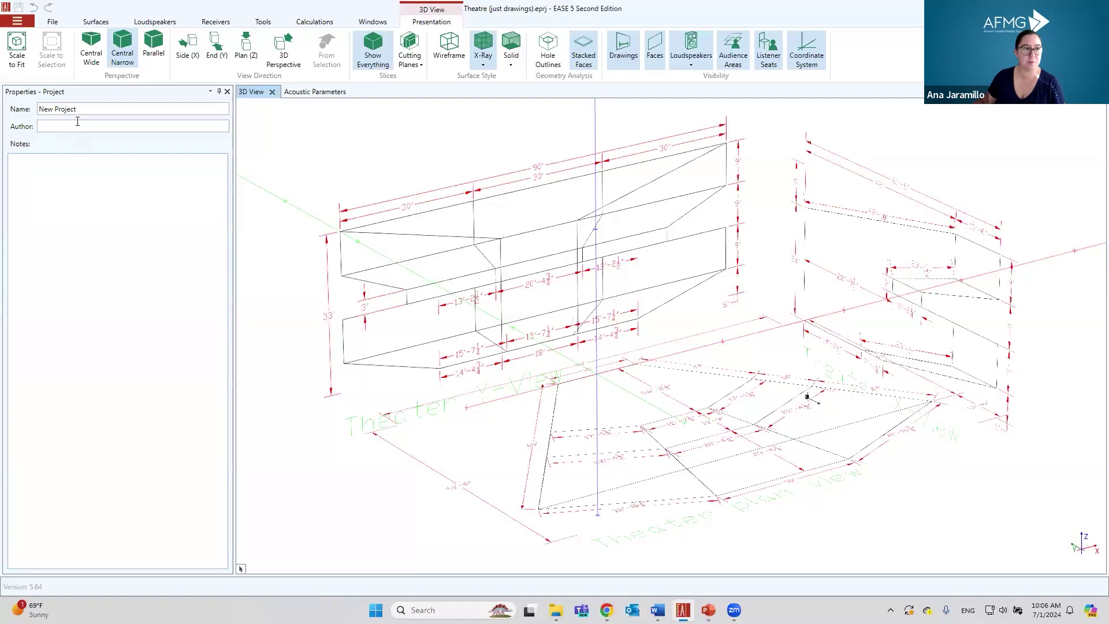
pyautogui.moveTo(94, 106); pyautogui.dragTo(35, 109)
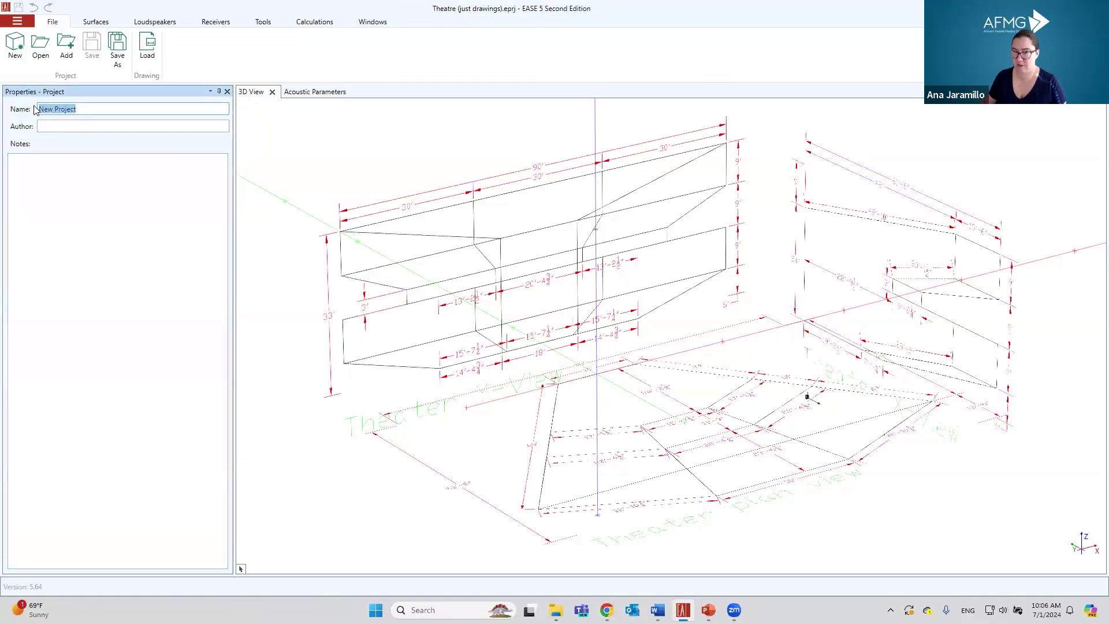
pyautogui.write('Theater')
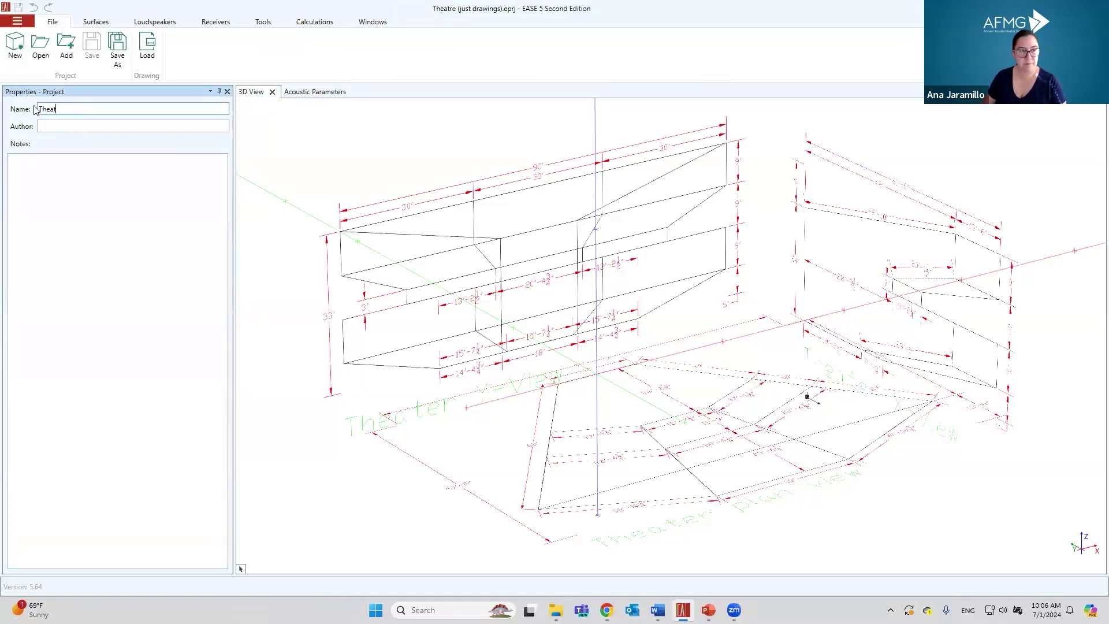
pyautogui.click(62, 125)
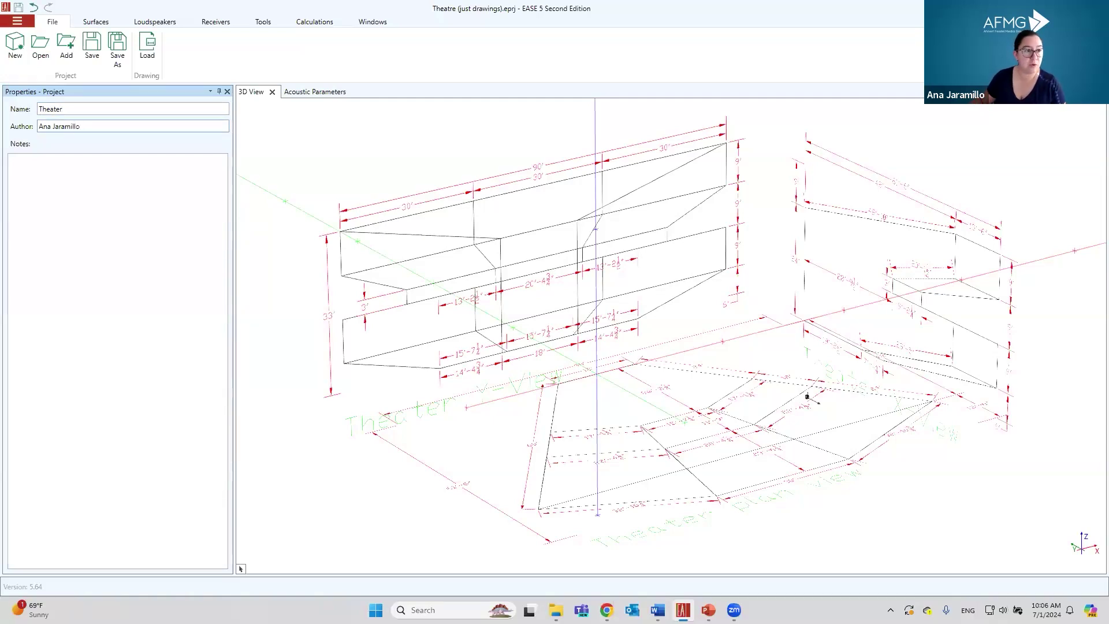
pyautogui.click(59, 165)
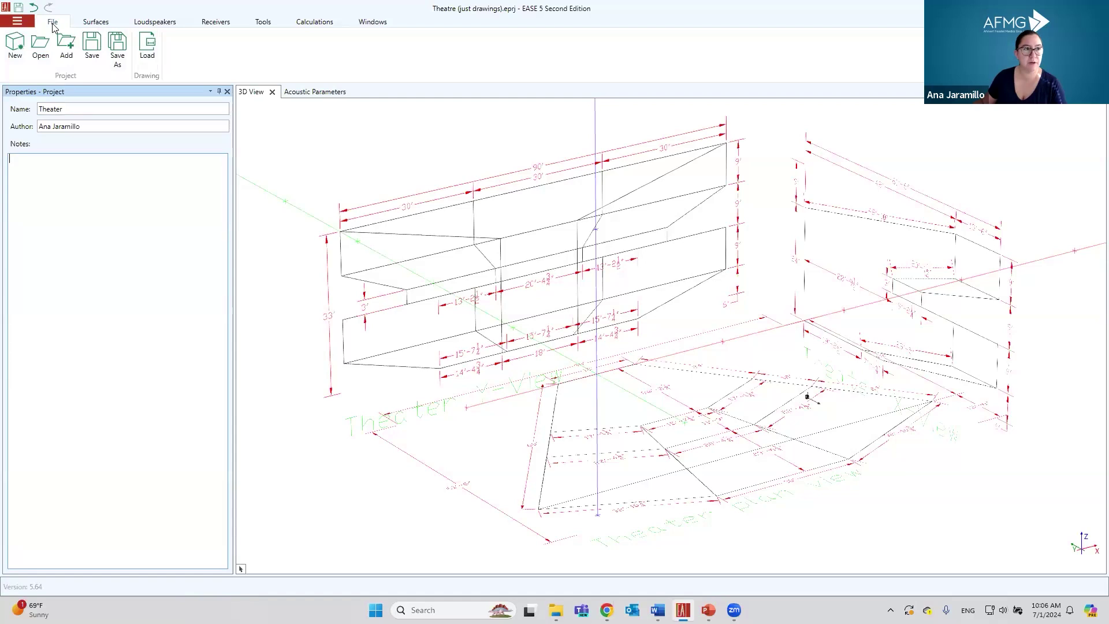
# Step: Inspect the position and scale properties of the section drawing and the floor plan drawing
pyautogui.click(147, 55)
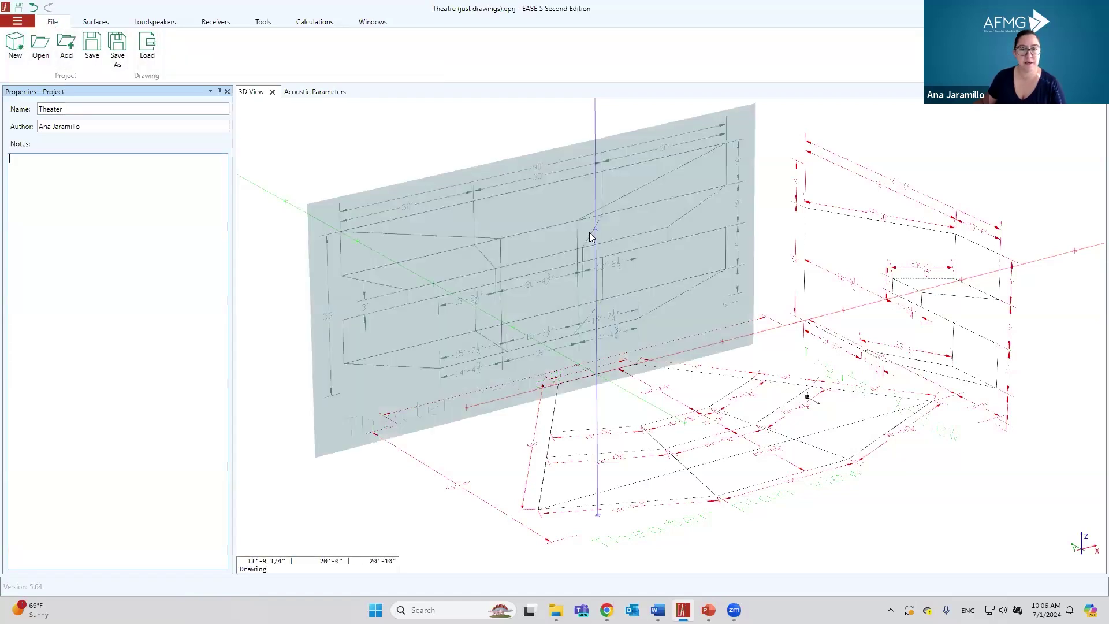
pyautogui.click(830, 256)
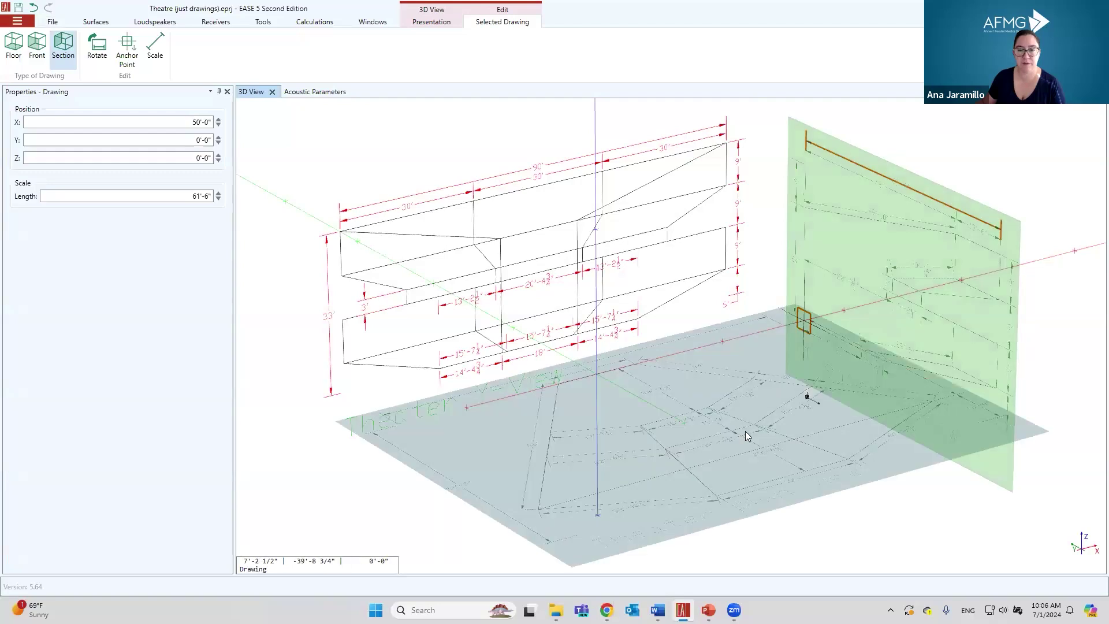
pyautogui.click(806, 428)
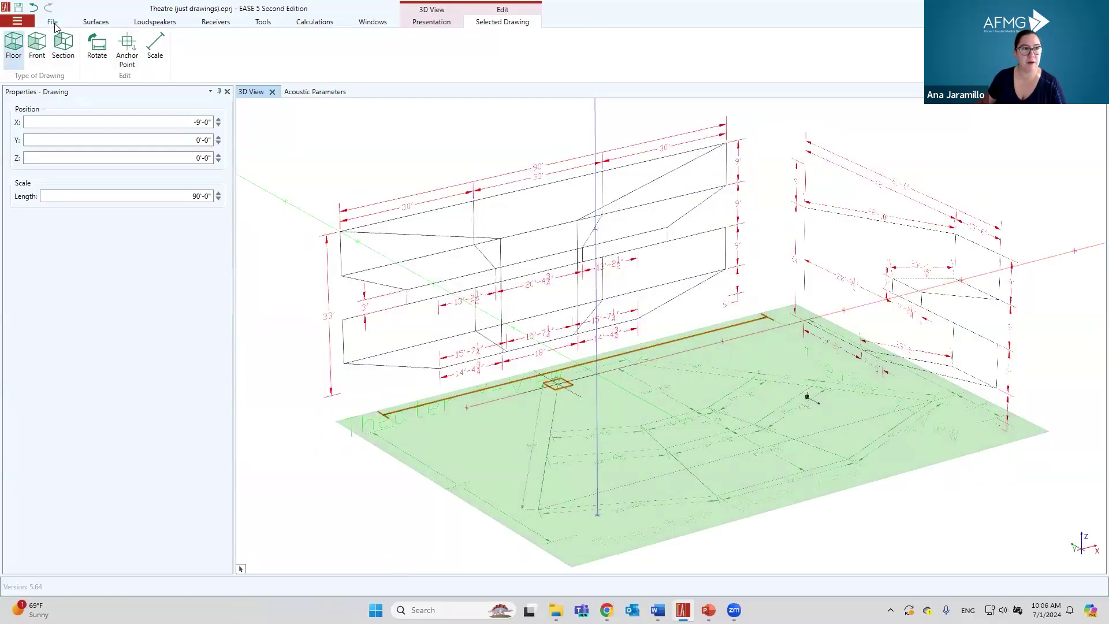
# Step: Check which image file types can be loaded as a drawing, without loading one
pyautogui.click(52, 21)
pyautogui.click(146, 51)
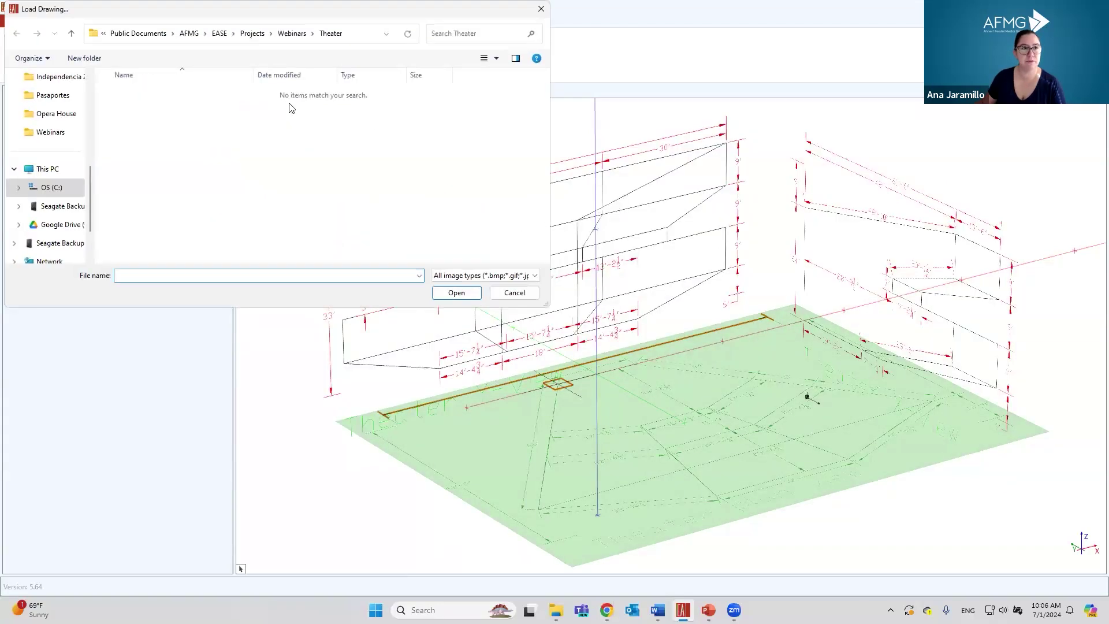
pyautogui.click(511, 278)
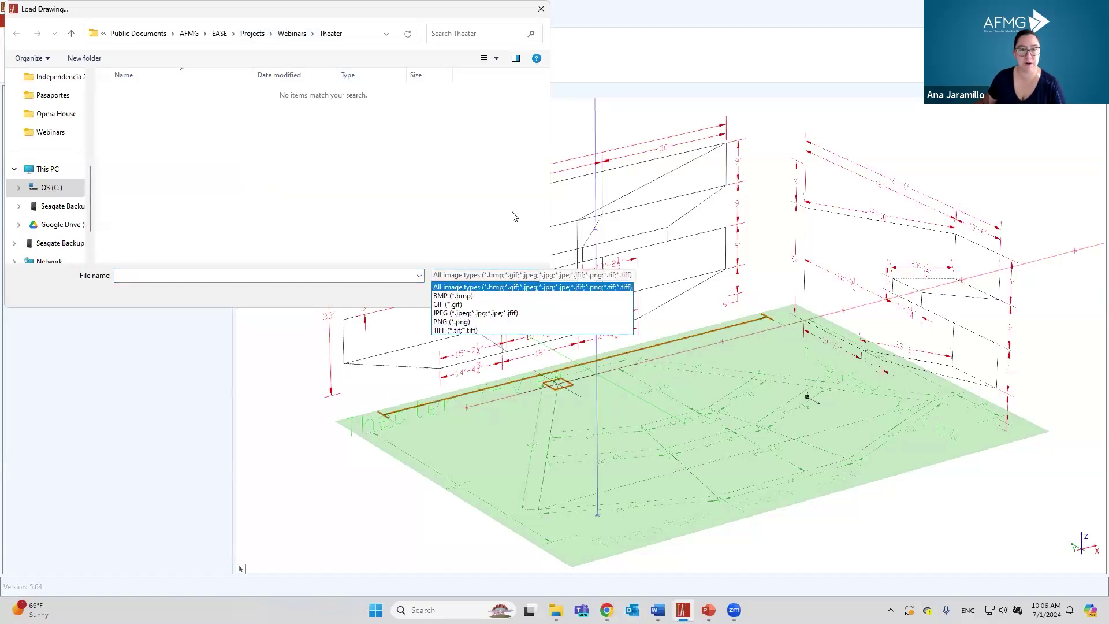
pyautogui.click(526, 287)
pyautogui.click(513, 291)
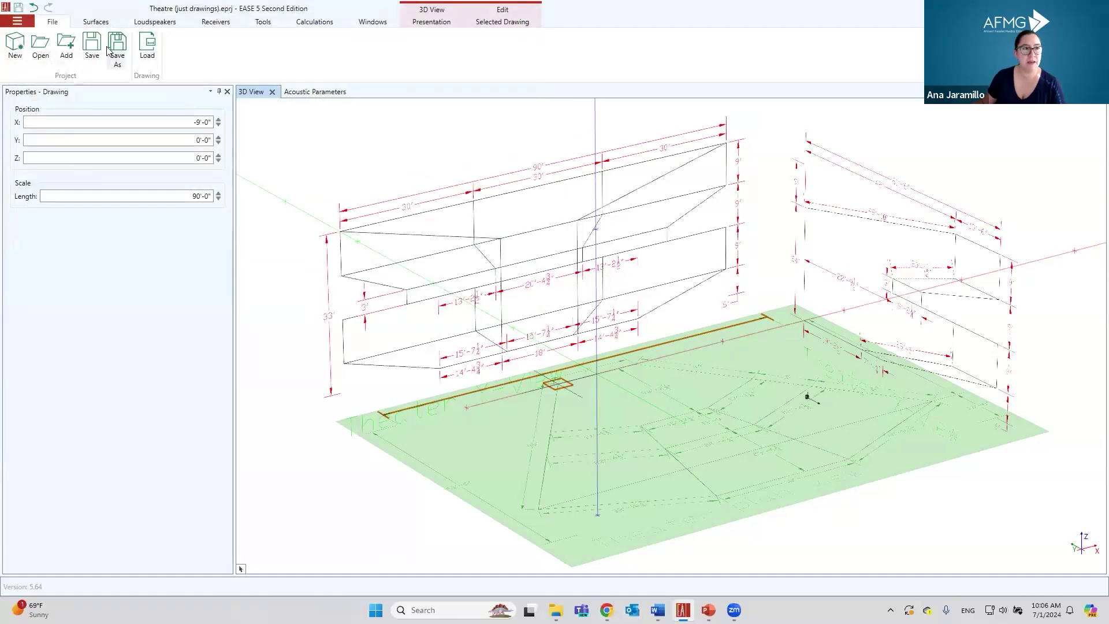
# Step: Save the project's changes while starting to open another project
pyautogui.click(43, 54)
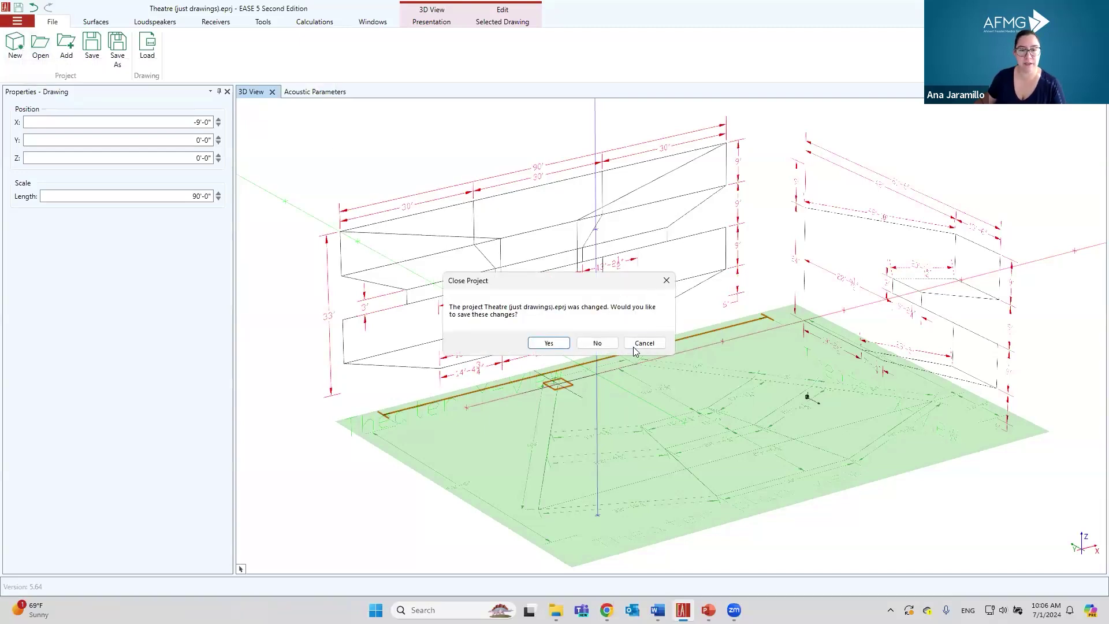
pyautogui.click(641, 344)
pyautogui.click(43, 54)
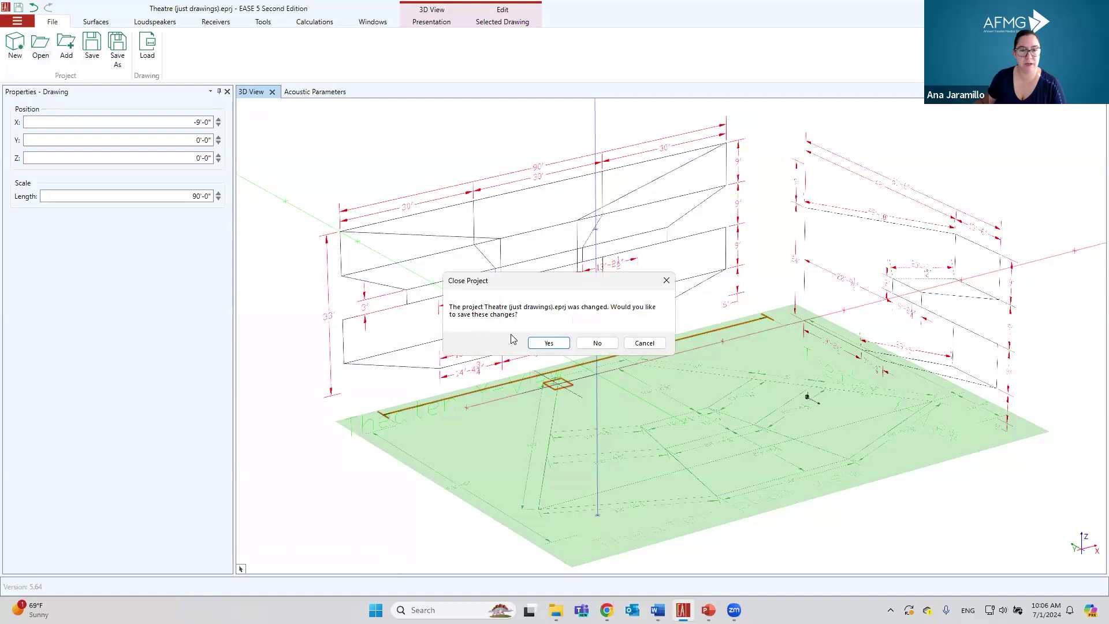
pyautogui.click(549, 343)
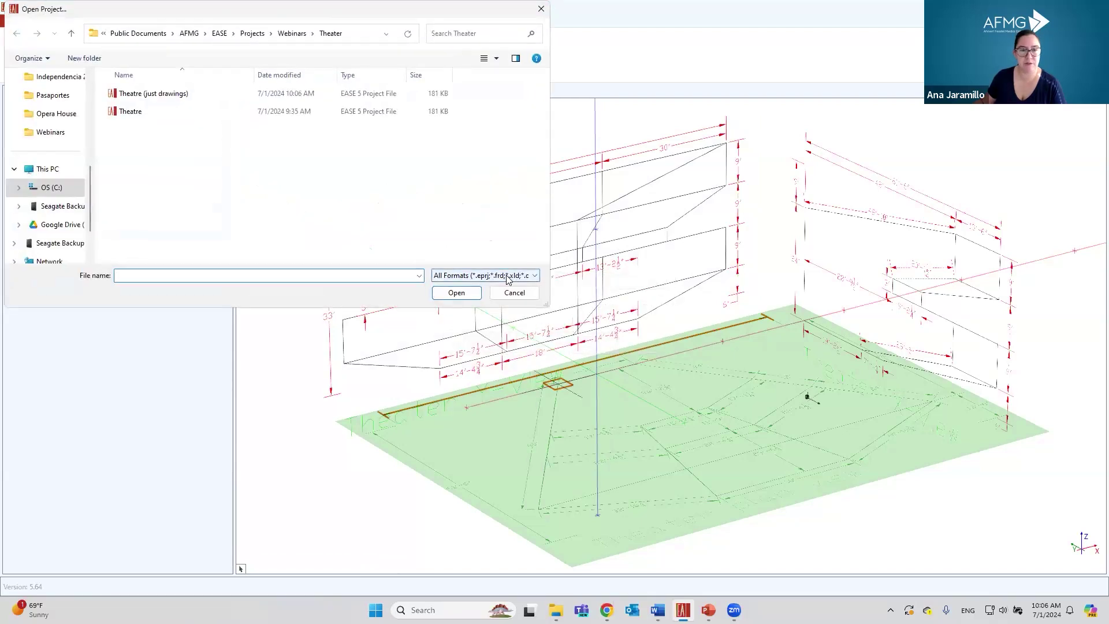
# Step: Check the file formats that can be opened as a project, without opening a file
pyautogui.click(504, 275)
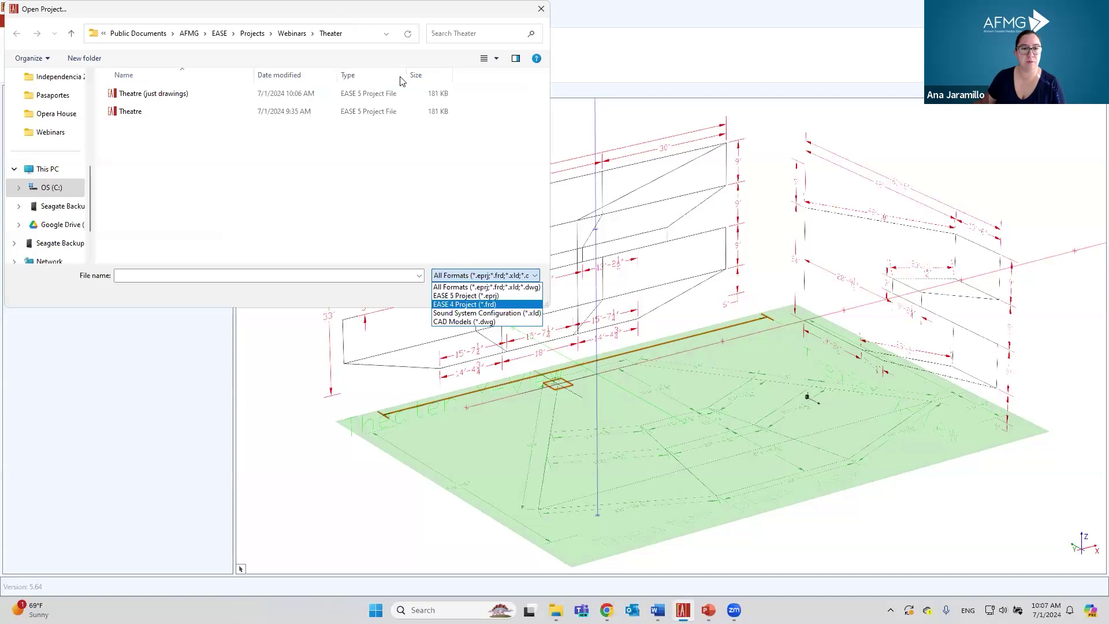
pyautogui.click(364, 60)
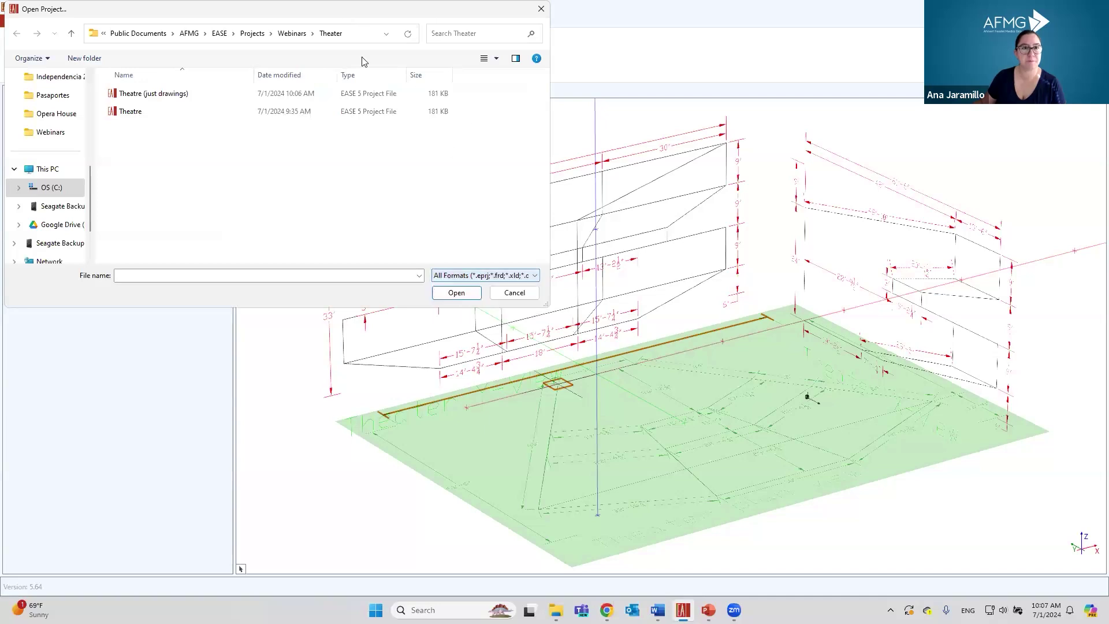
pyautogui.click(520, 293)
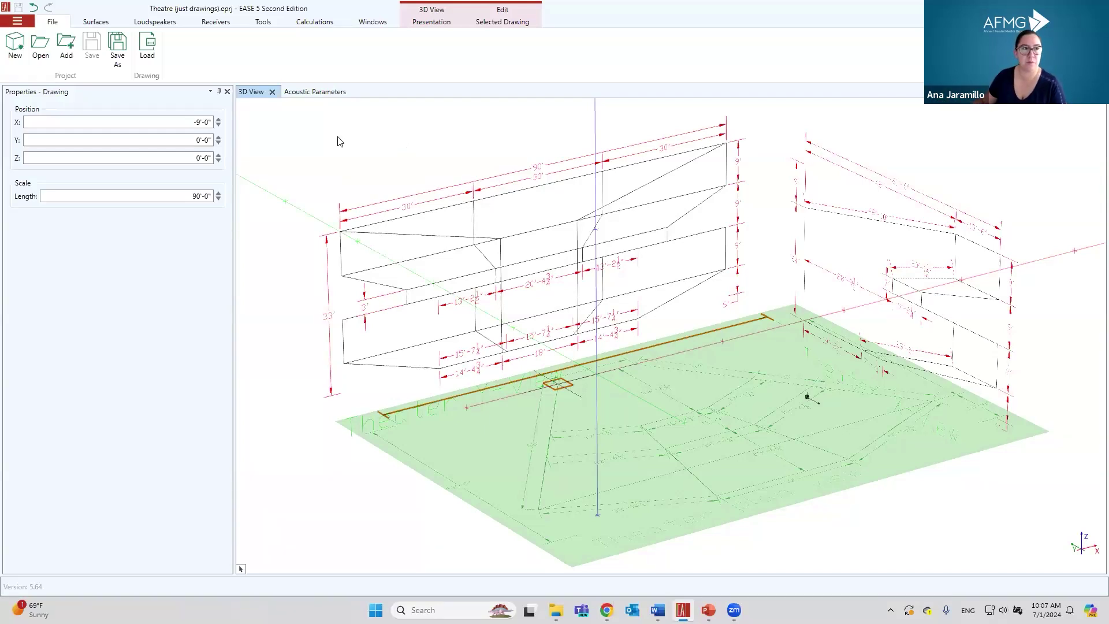
# Step: Review the available commands for surfaces and materials, loudspeakers, and receivers
pyautogui.click(99, 21)
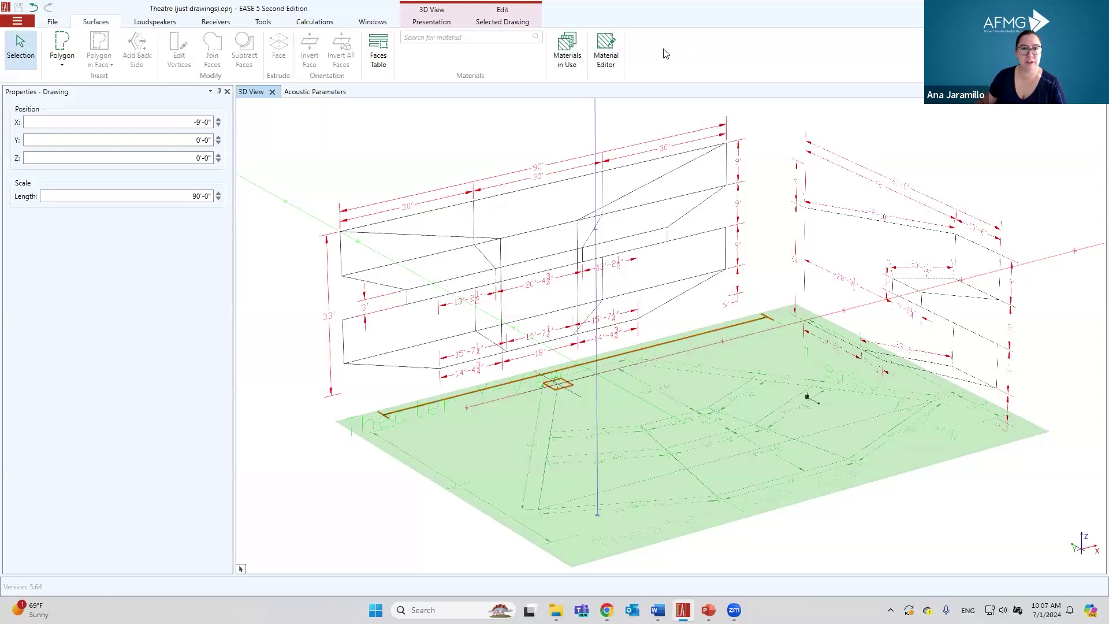
pyautogui.click(60, 44)
pyautogui.press('Escape')
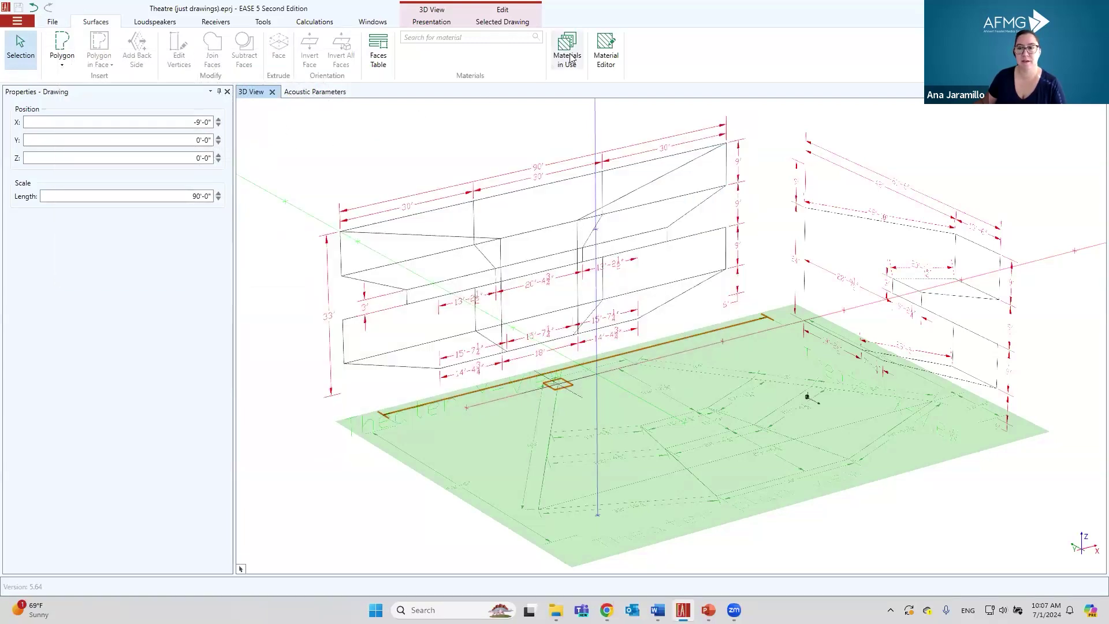
pyautogui.click(155, 22)
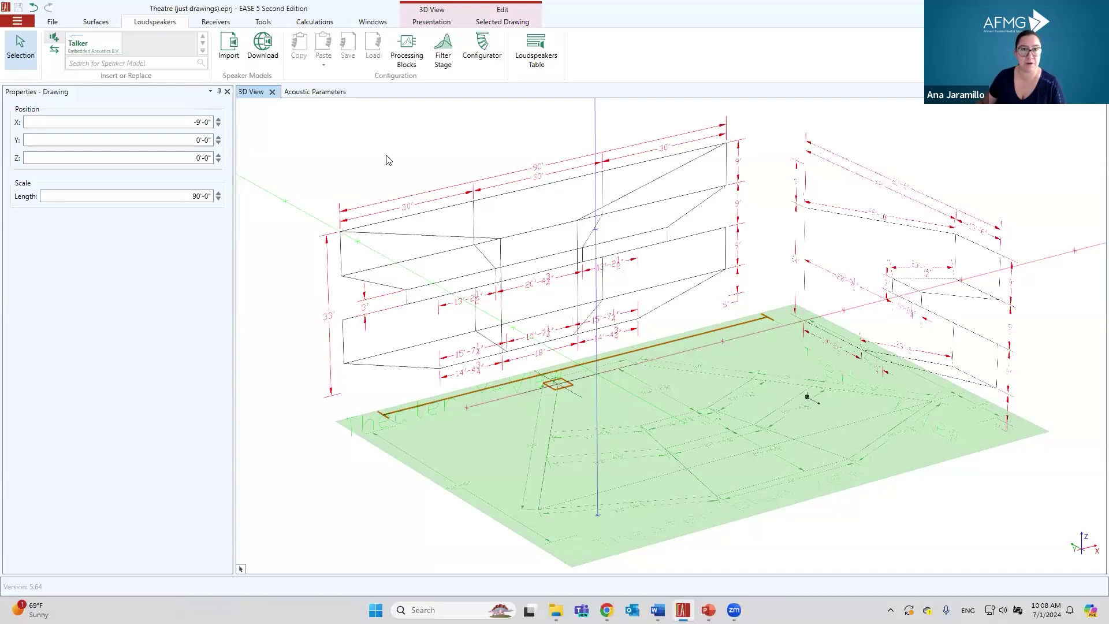
pyautogui.click(217, 21)
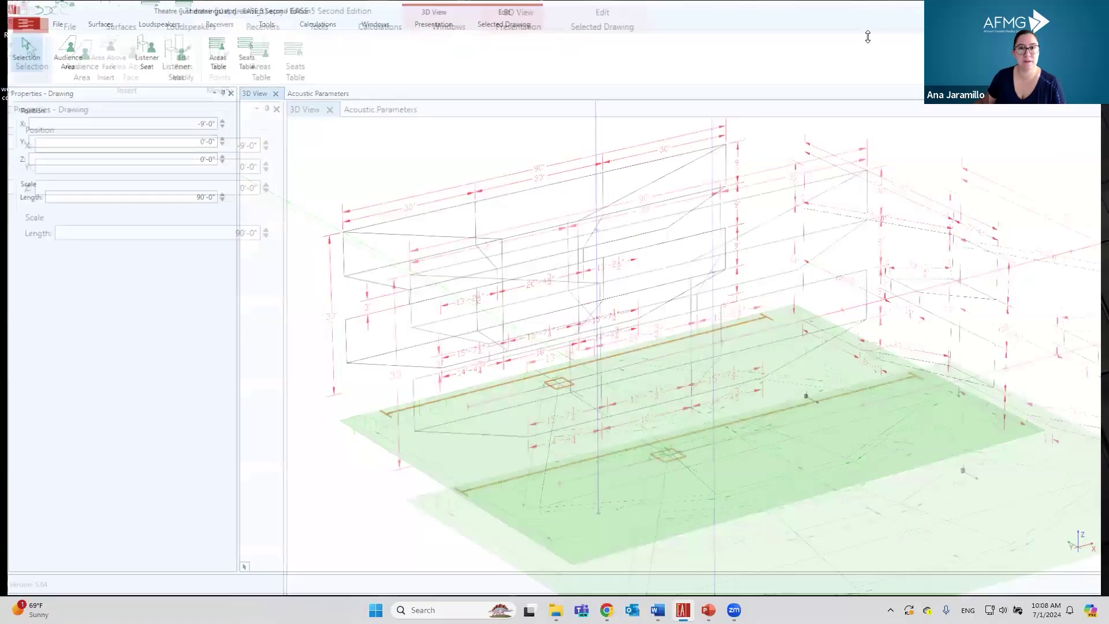
# Step: Restore the maximised program window and enlarge it to nearly the full screen width and down to the taskbar
pyautogui.press('super+Down')
pyautogui.moveTo(841, 52); pyautogui.dragTo(843, 44)
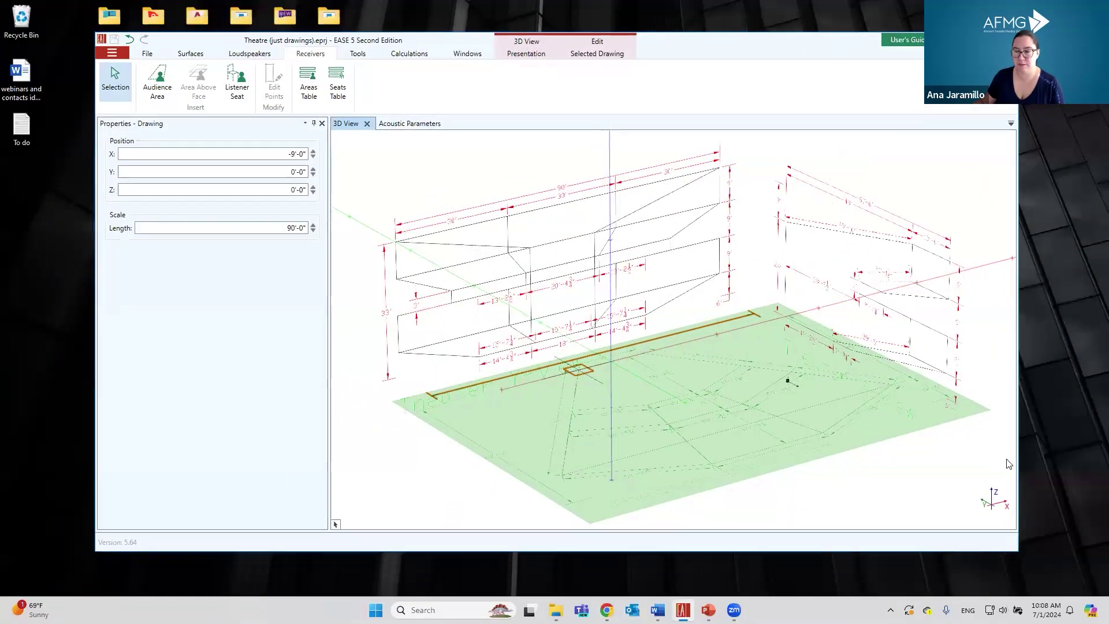
pyautogui.doubleClick(1014, 551)
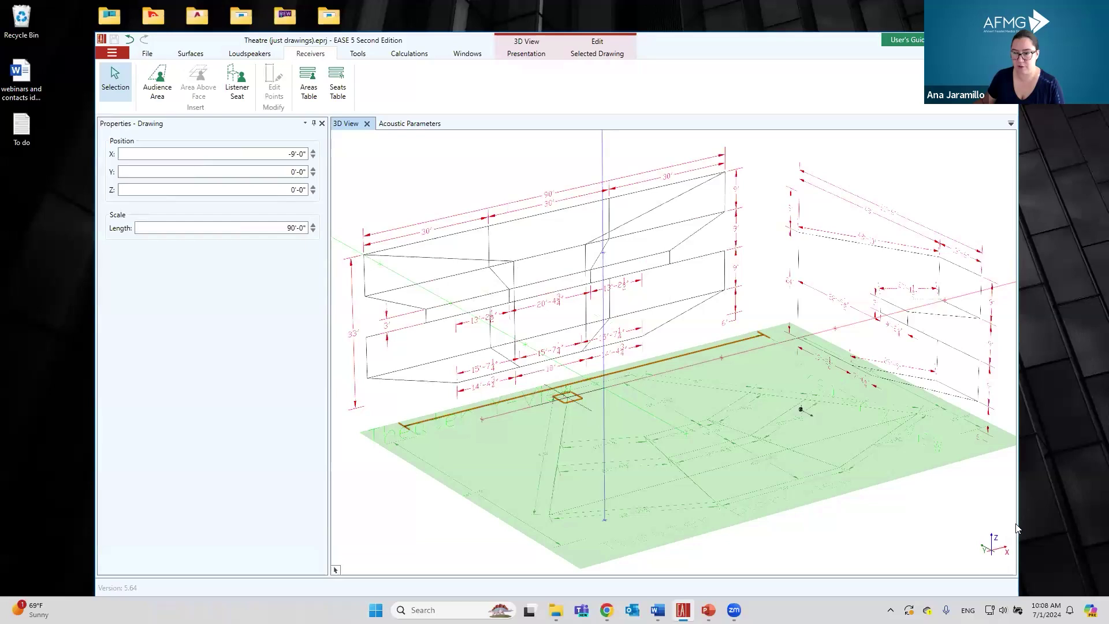
pyautogui.moveTo(1019, 525); pyautogui.dragTo(1100, 526)
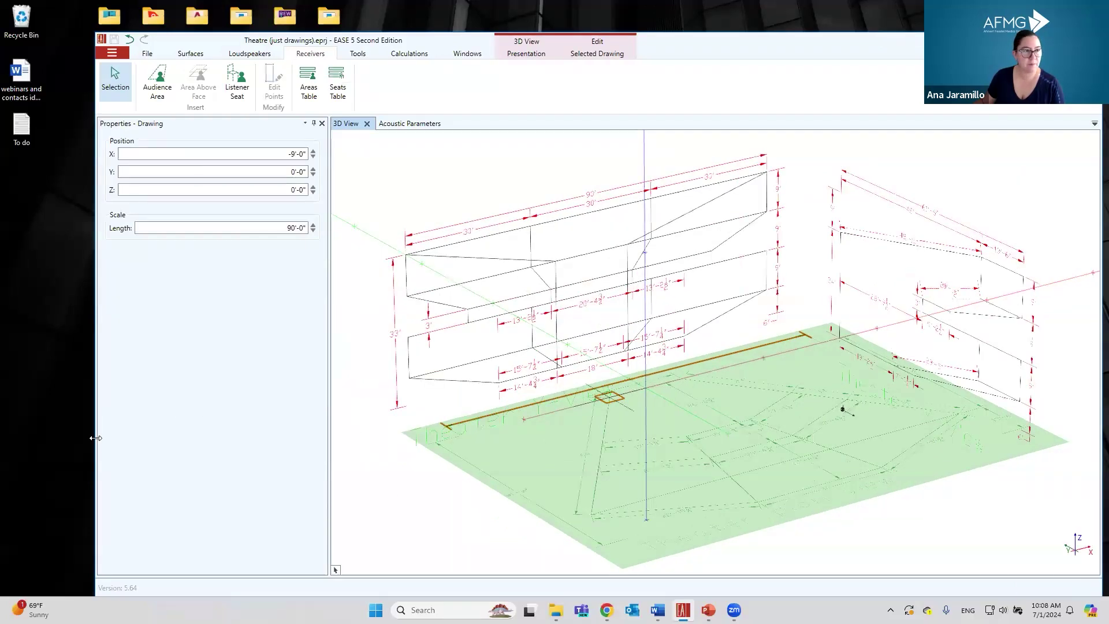
pyautogui.moveTo(96, 437); pyautogui.dragTo(5, 438)
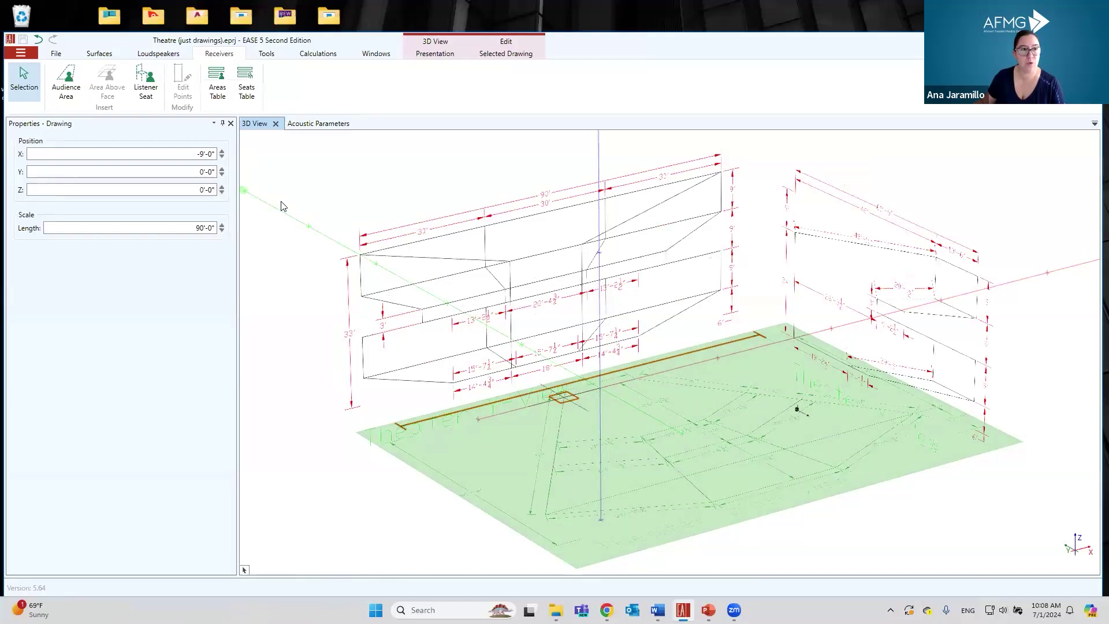
# Step: Review the general editing tools, acoustic calculations, window layout commands and 3D view presentation options
pyautogui.click(268, 55)
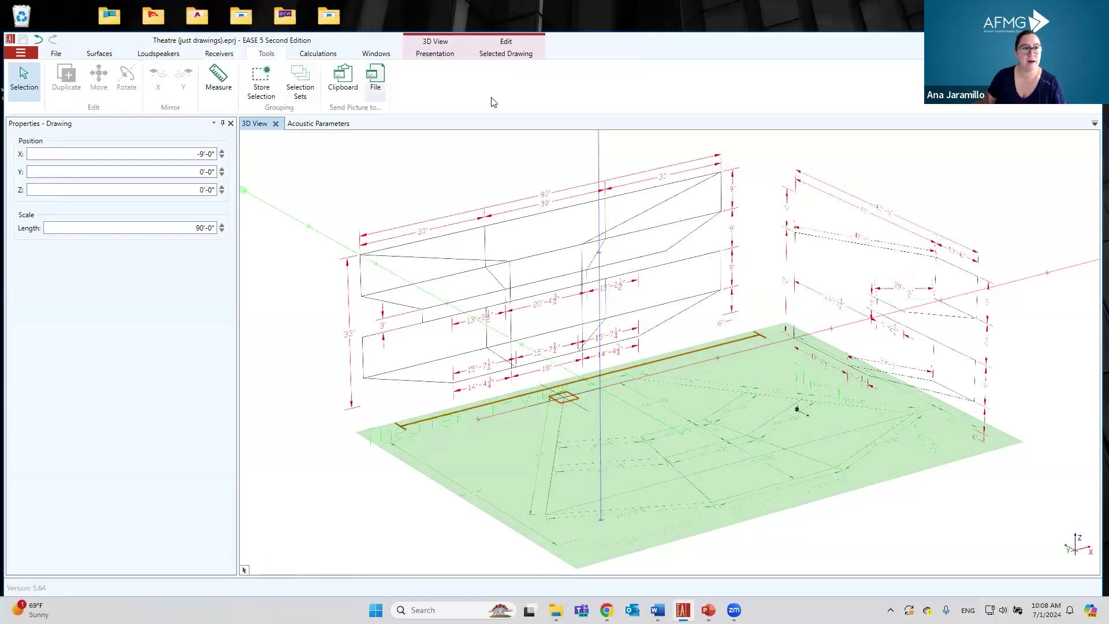
pyautogui.click(26, 93)
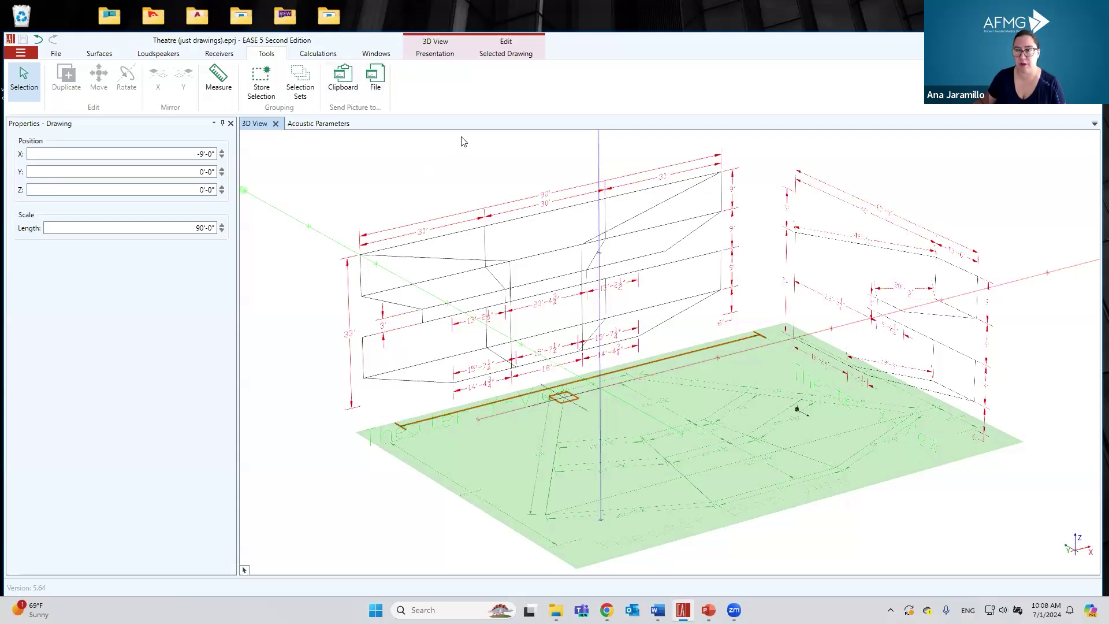
pyautogui.click(317, 54)
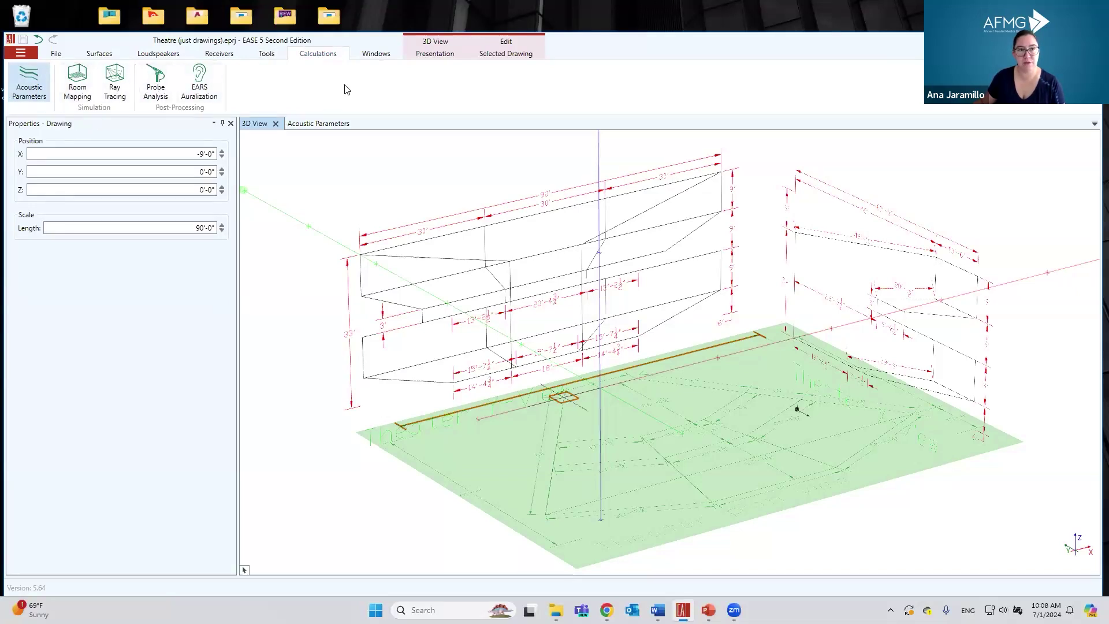
pyautogui.click(376, 54)
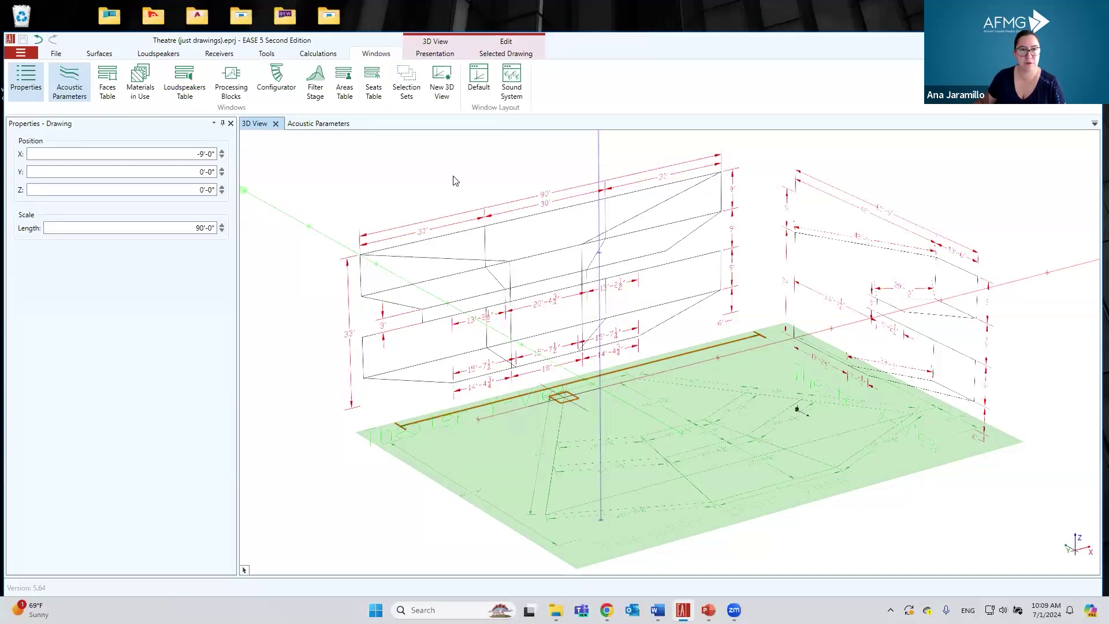
pyautogui.click(431, 55)
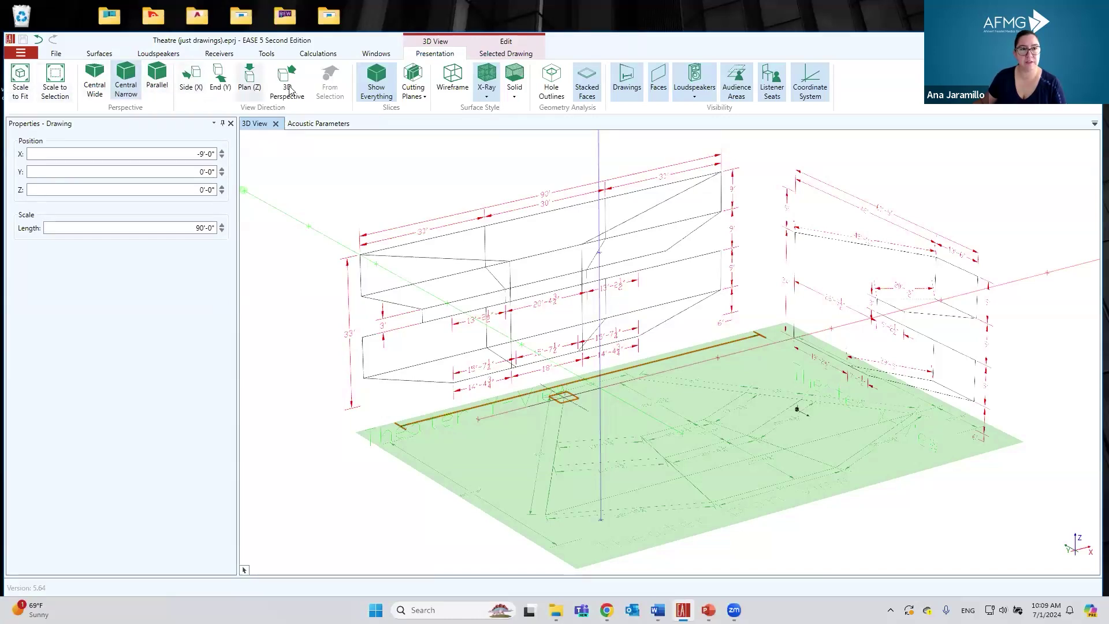
# Step: Deselect the floor drawing, hide and reshow all drawings, and compare the Wireframe and X-Ray surface styles
pyautogui.click(474, 162)
pyautogui.click(625, 91)
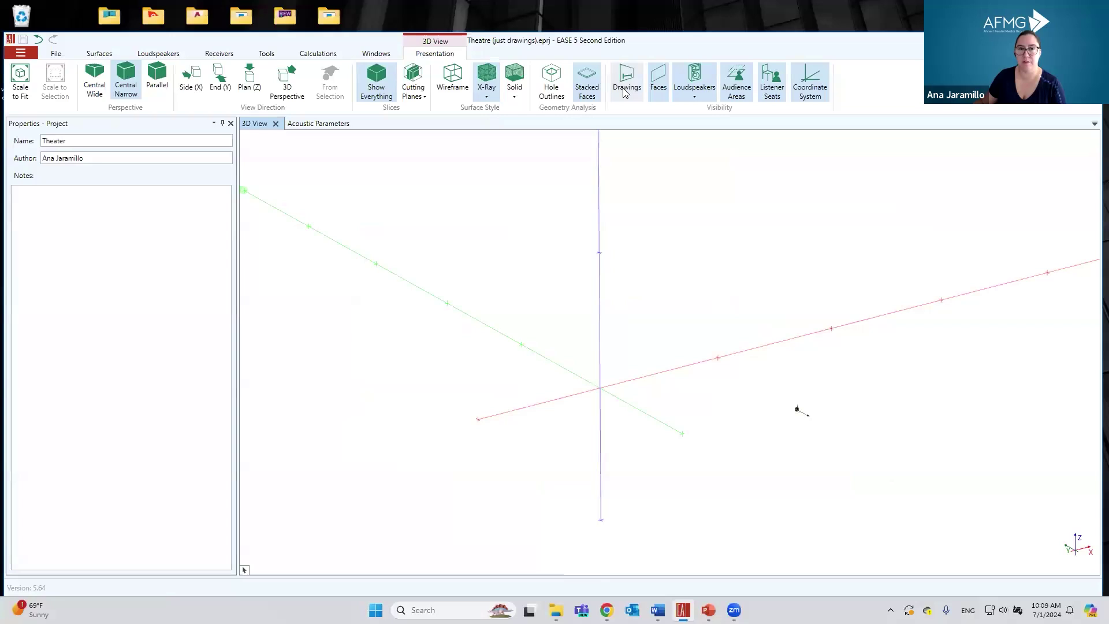
pyautogui.click(625, 91)
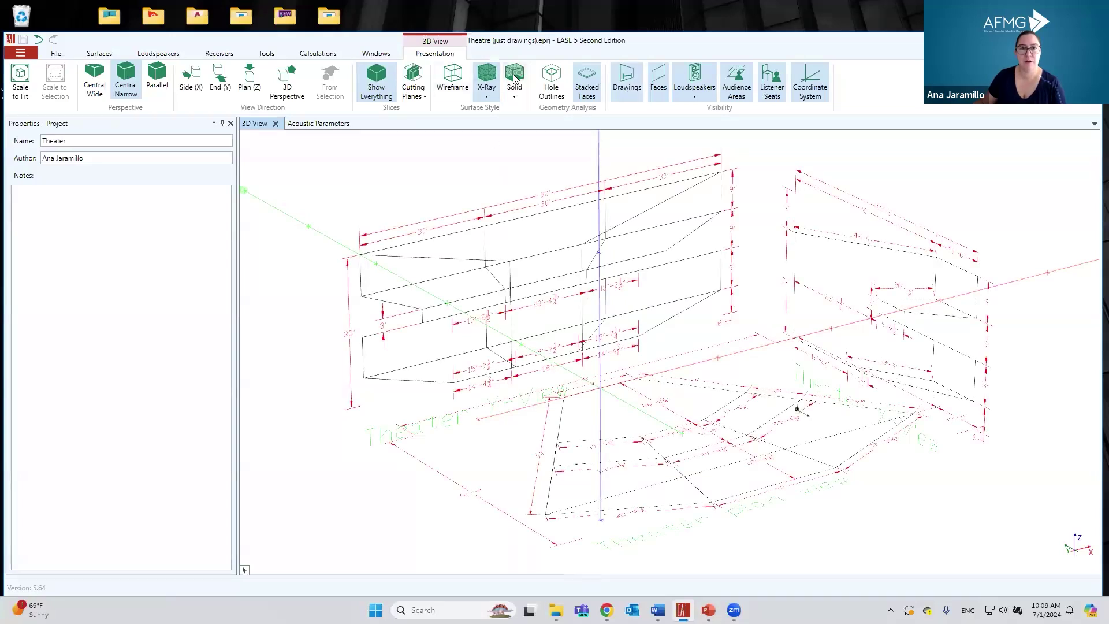
pyautogui.click(453, 78)
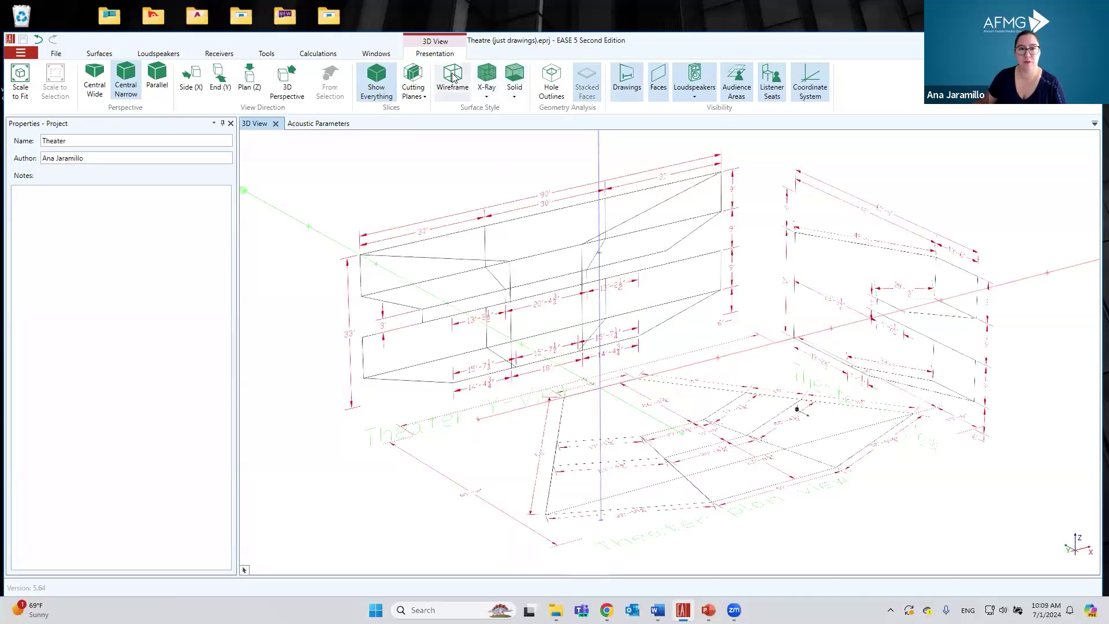
pyautogui.click(486, 78)
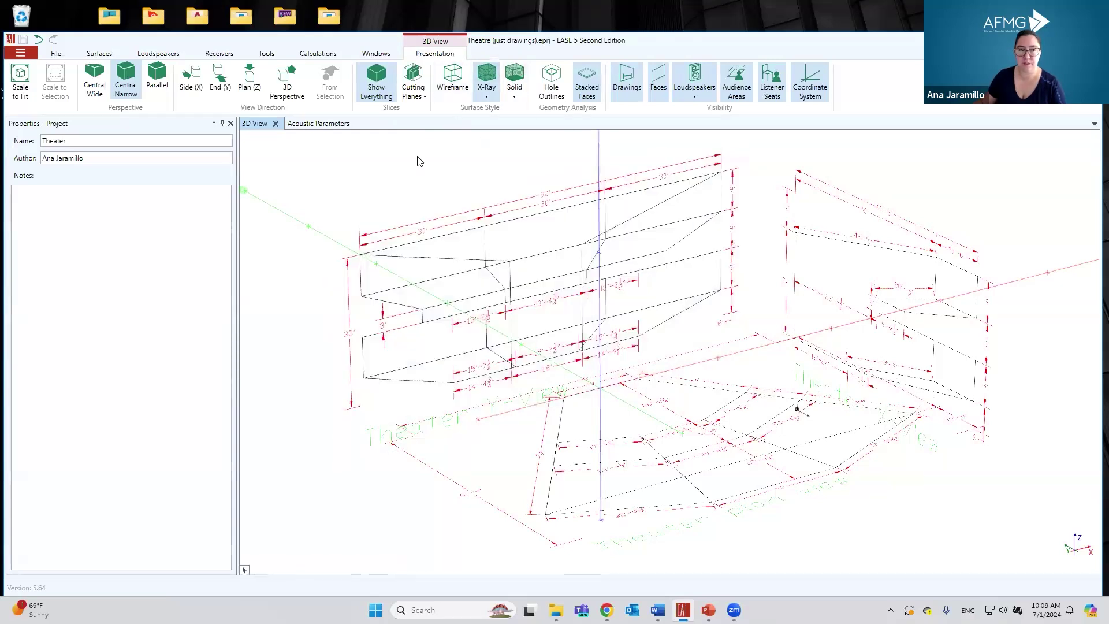
pyautogui.moveTo(403, 181); pyautogui.dragTo(700, 391, button='right')
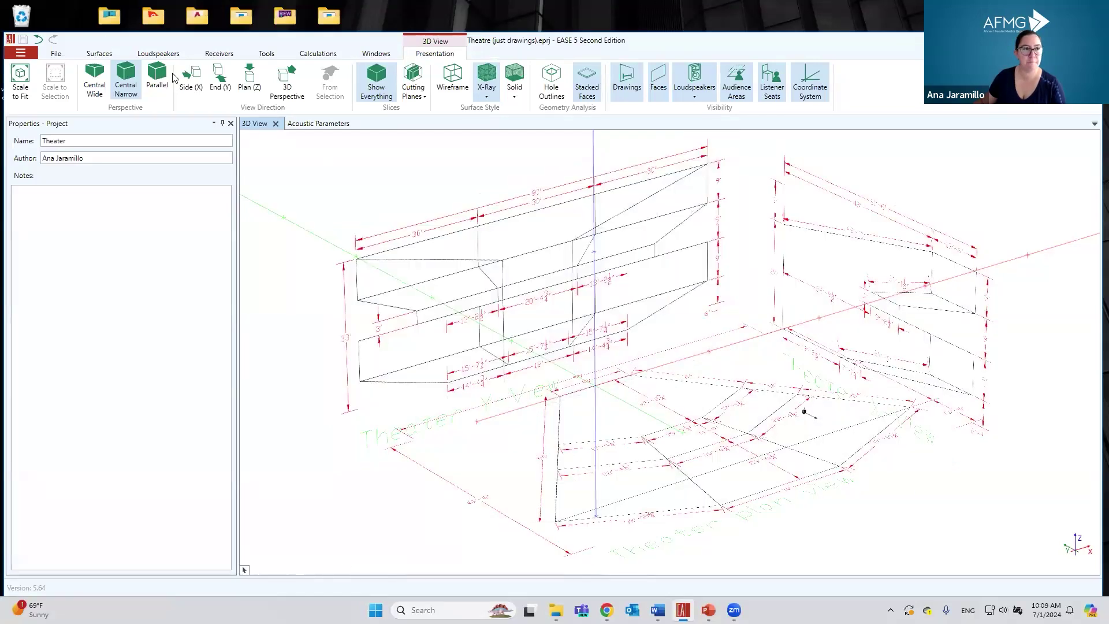
# Step: Draw the flat front floor as a six-vertex polygon on the plan drawing, from the 18' front edge around to the inner seating edges
pyautogui.click(97, 54)
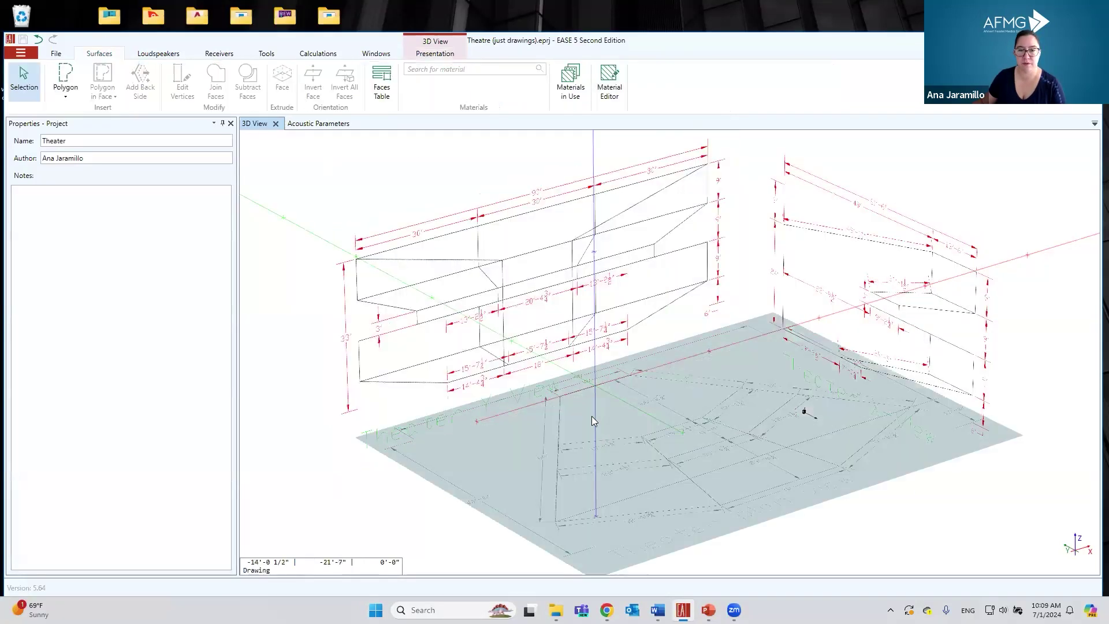
pyautogui.moveTo(1010, 461); pyautogui.dragTo(973, 464, button='middle')
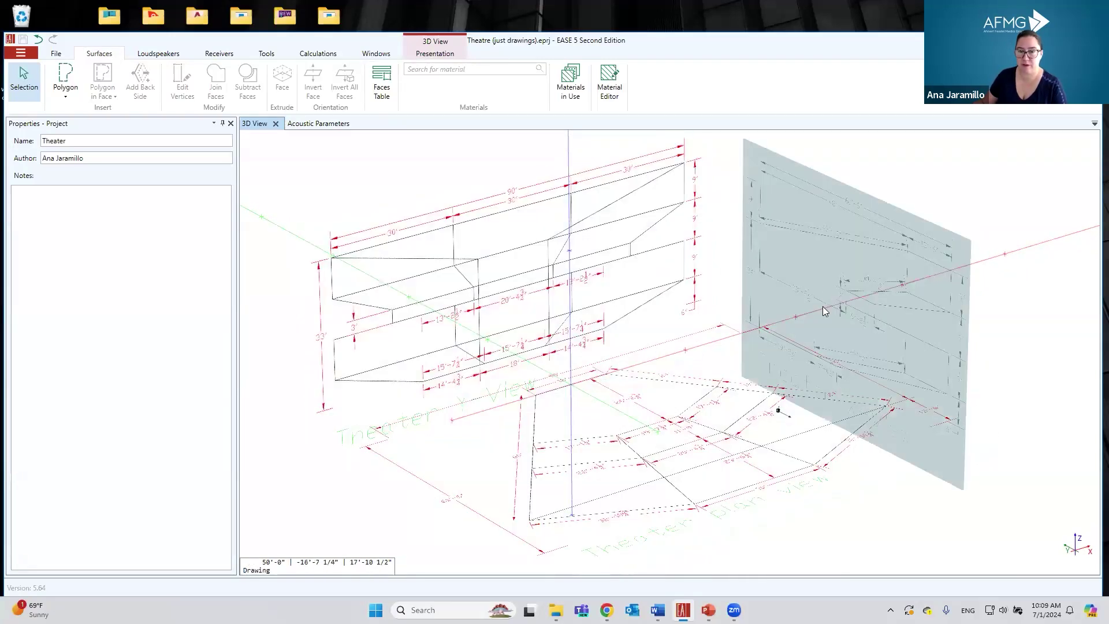
pyautogui.moveTo(728, 433); pyautogui.dragTo(600, 374, button='middle')
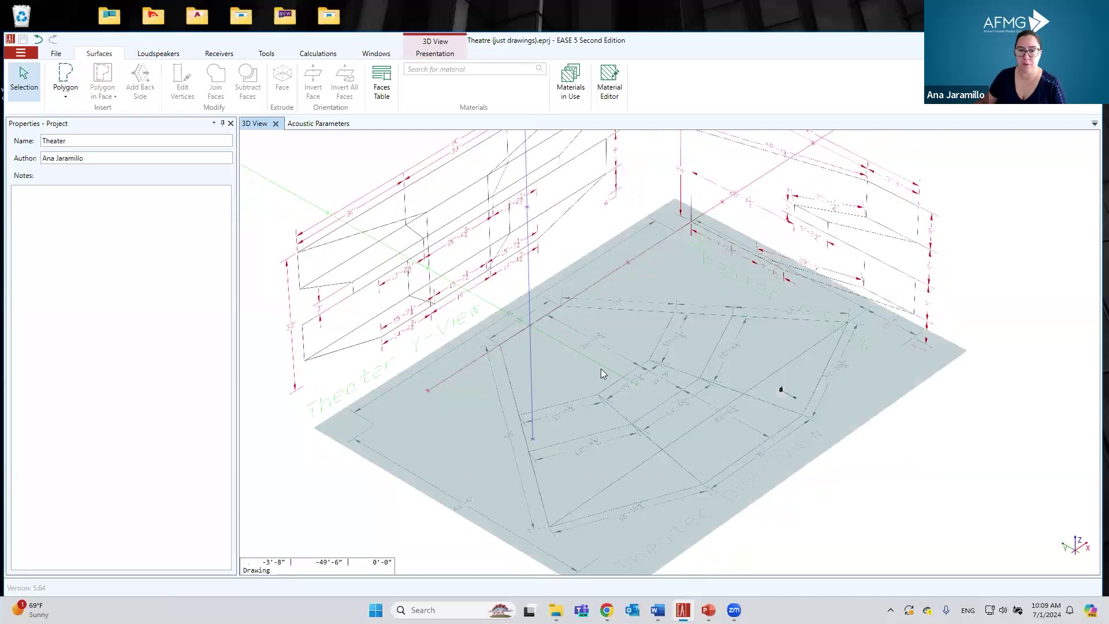
pyautogui.scroll(2, 584, 347)
pyautogui.moveTo(791, 466); pyautogui.dragTo(765, 421, button='middle')
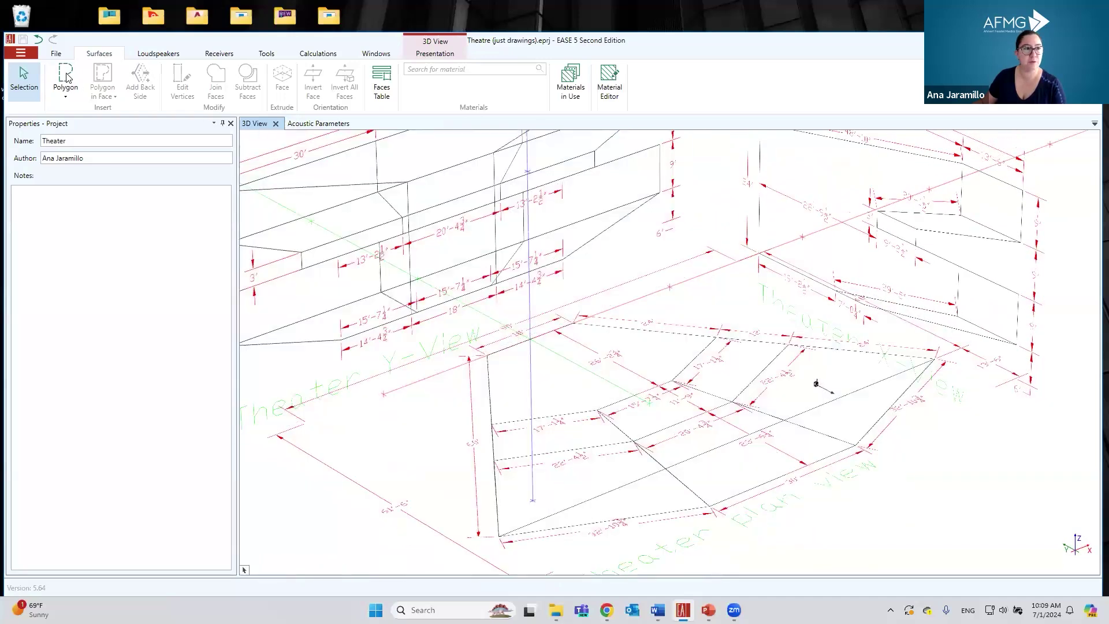
pyautogui.click(66, 77)
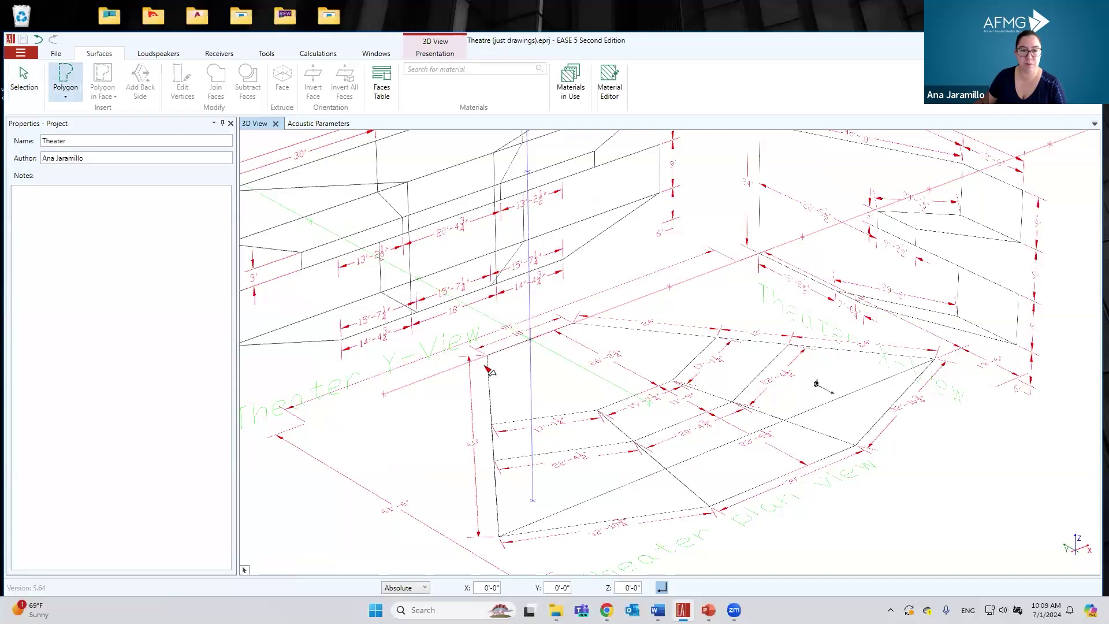
pyautogui.scroll(2, 487, 370)
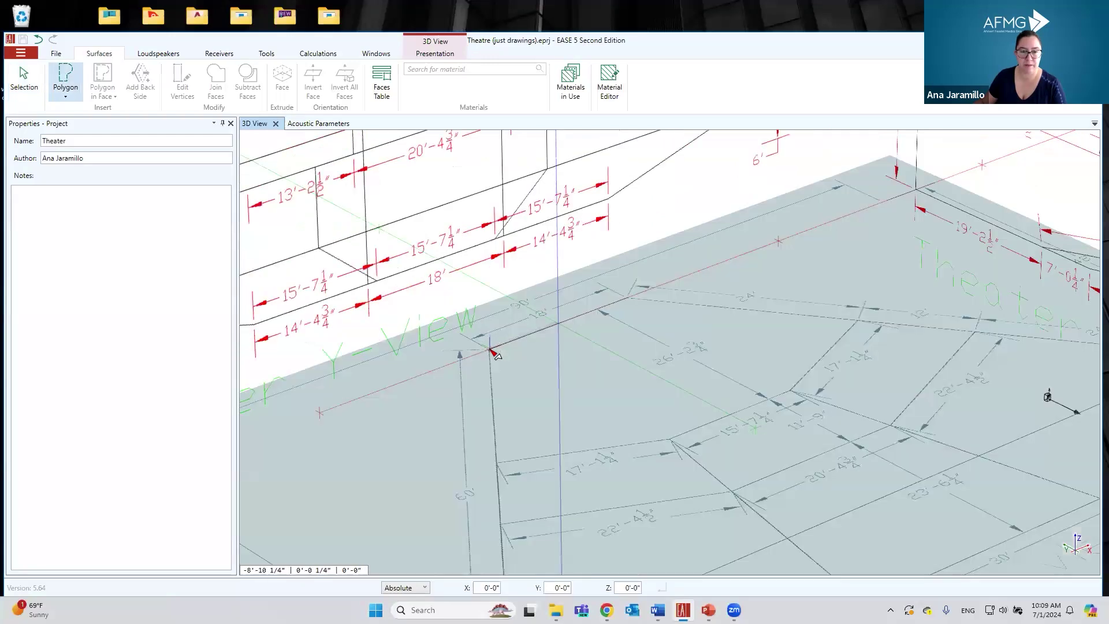
pyautogui.click(490, 351)
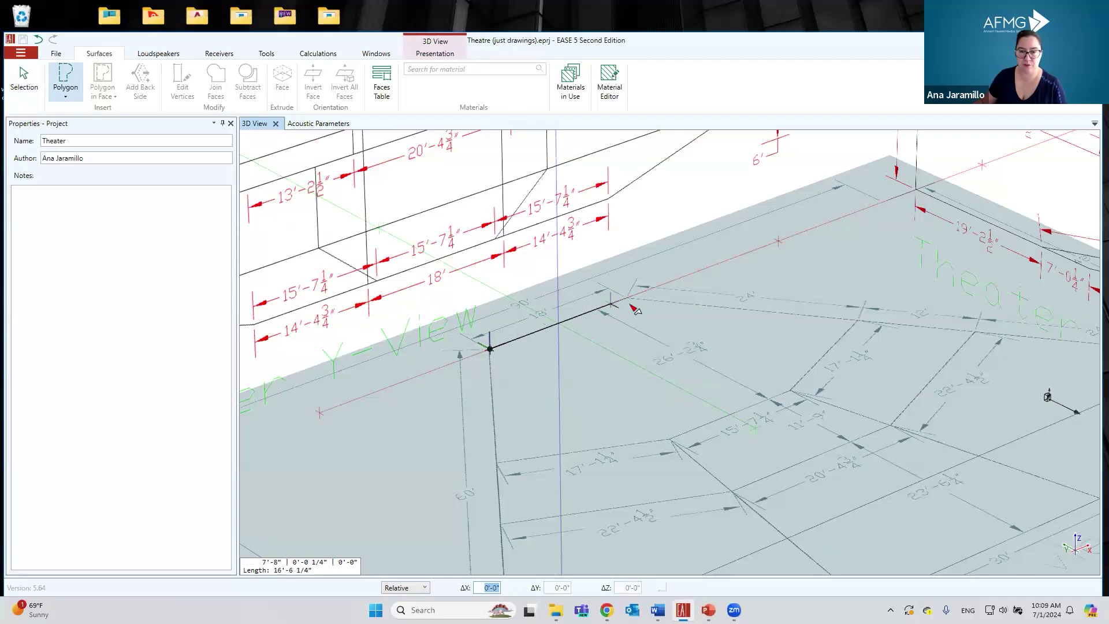
pyautogui.click(629, 299)
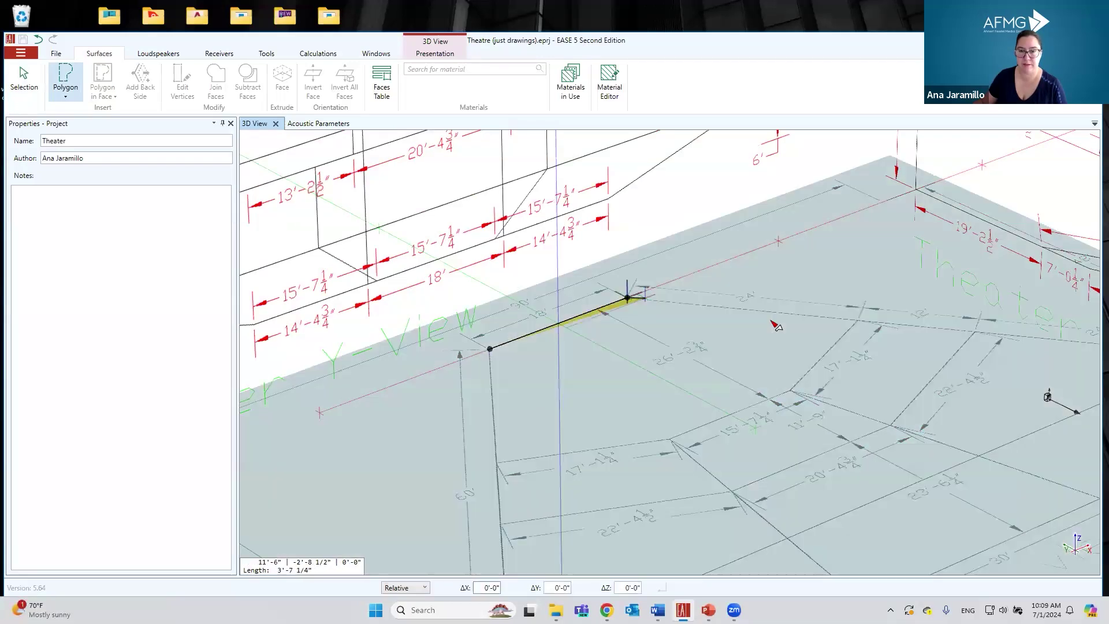
pyautogui.click(858, 321)
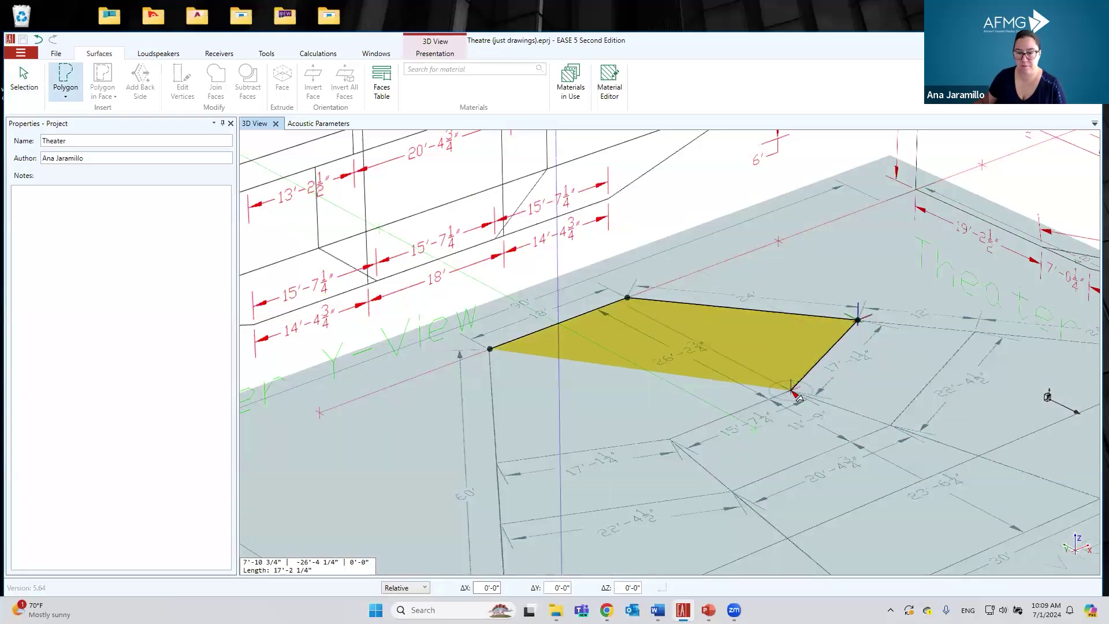
pyautogui.click(671, 441)
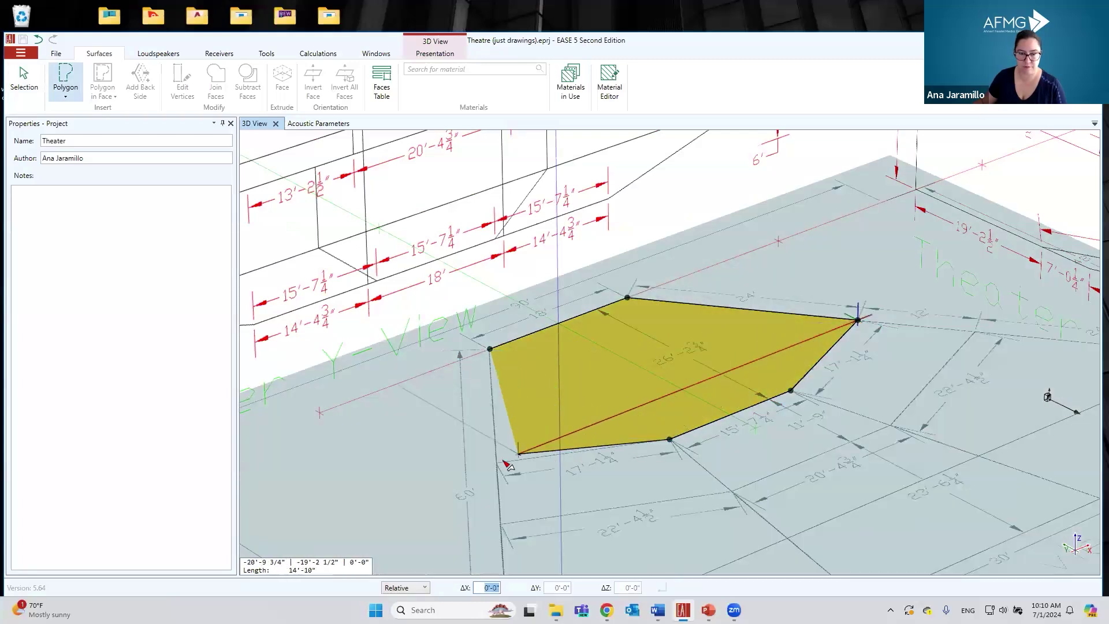
pyautogui.click(499, 463)
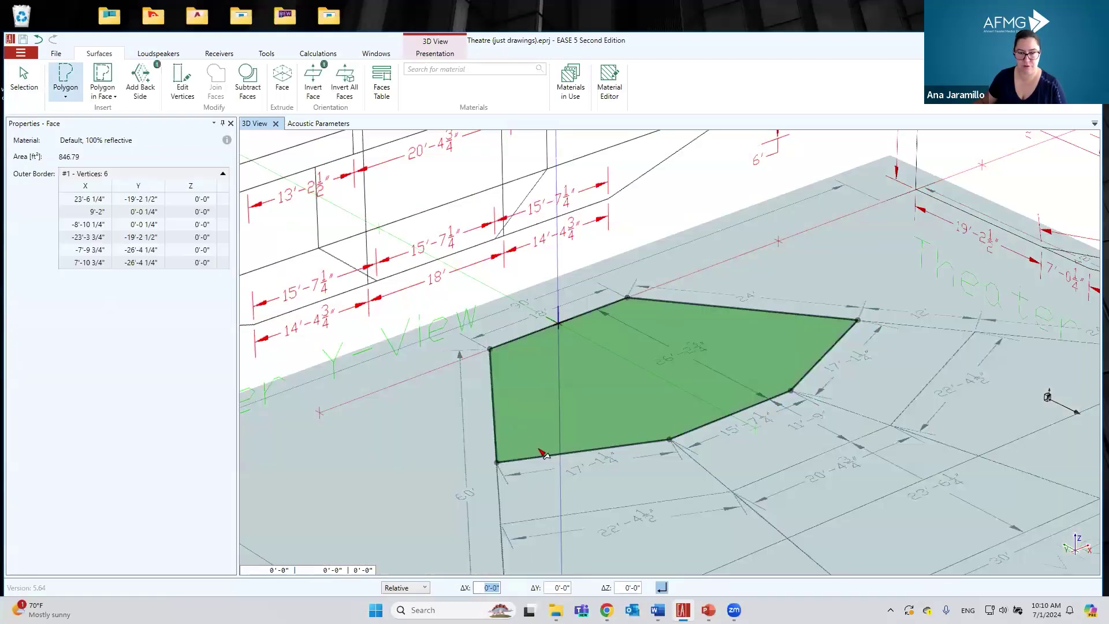
# Step: Draw the adjoining raked floor section as a four-vertex polygon, raising its outer edge to the 6' height taken from the X-View drawing
pyautogui.moveTo(693, 416); pyautogui.dragTo(490, 398, button='middle')
pyautogui.click(544, 320)
pyautogui.click(467, 392)
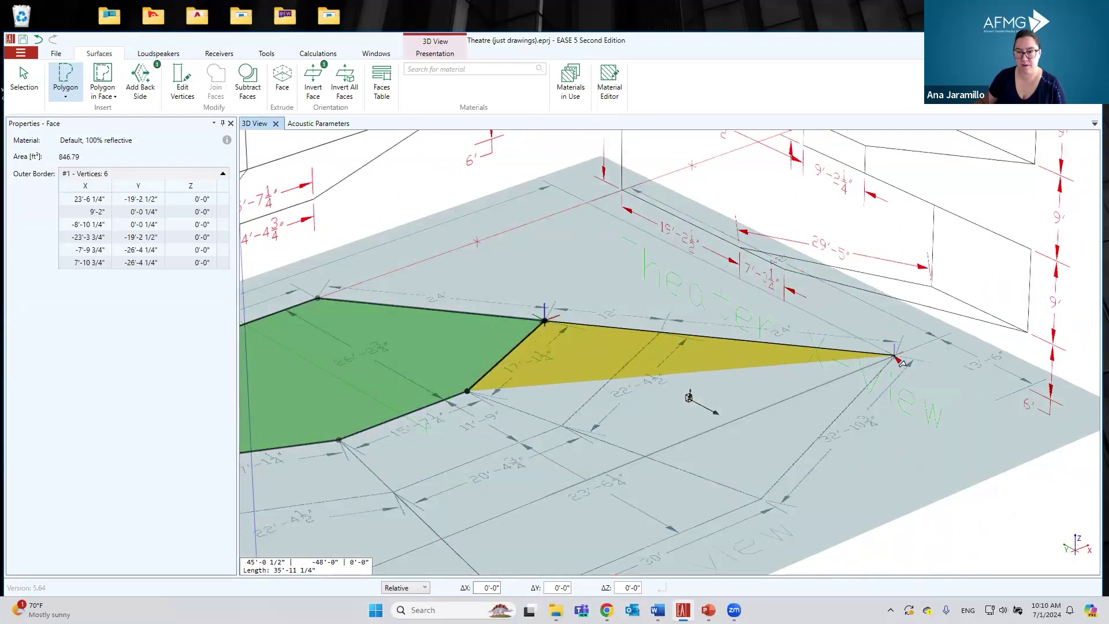
pyautogui.press('Tab')
pyautogui.press('Tab')
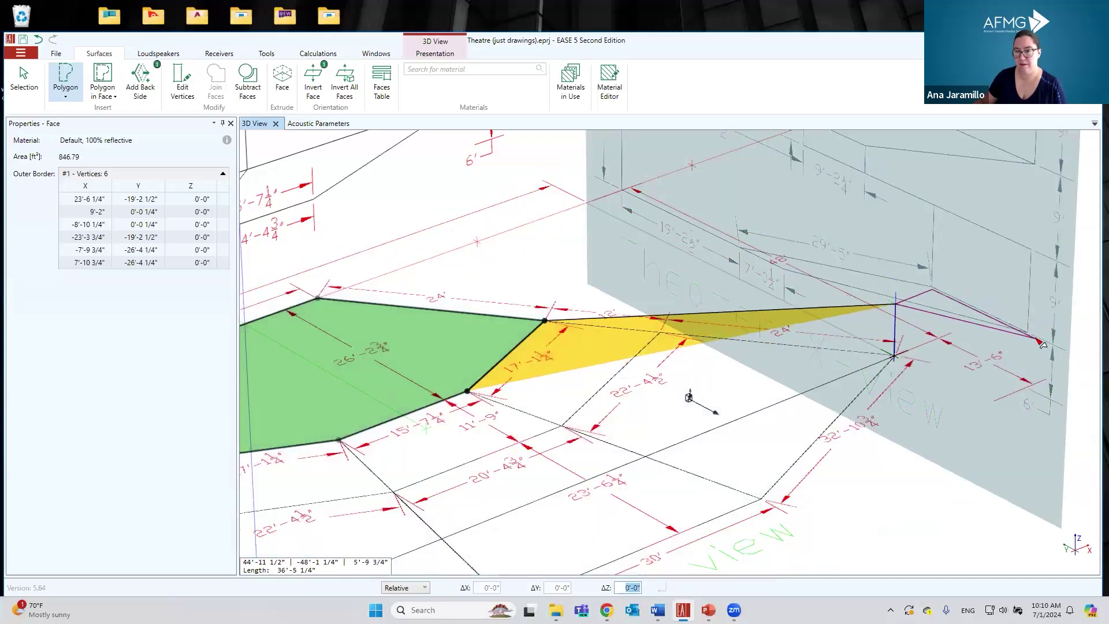
pyautogui.click(1041, 342)
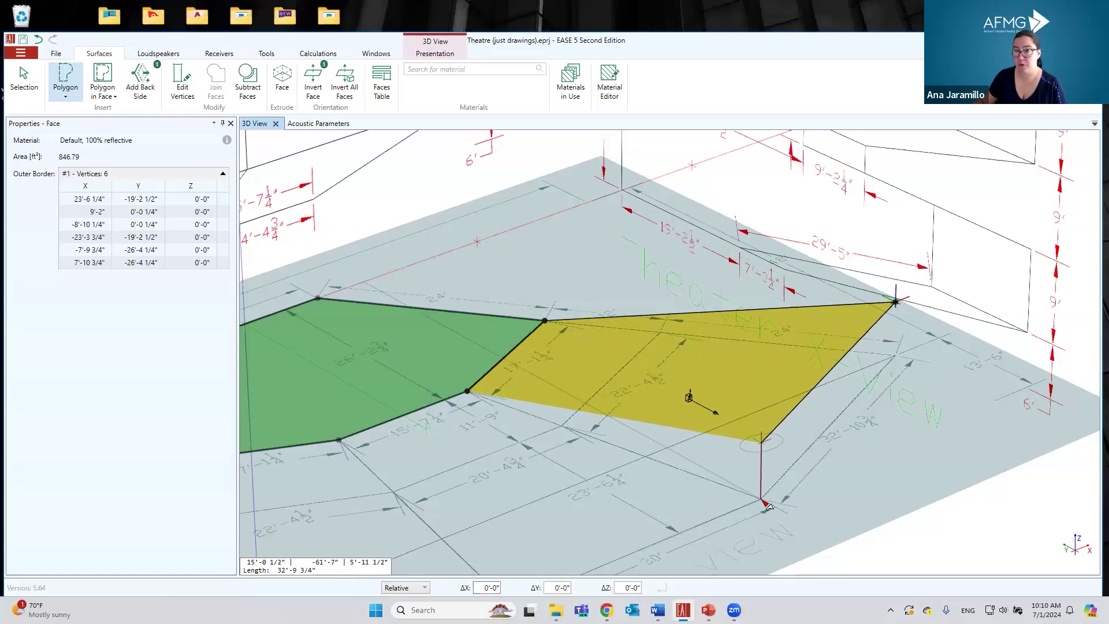
pyautogui.click(767, 505)
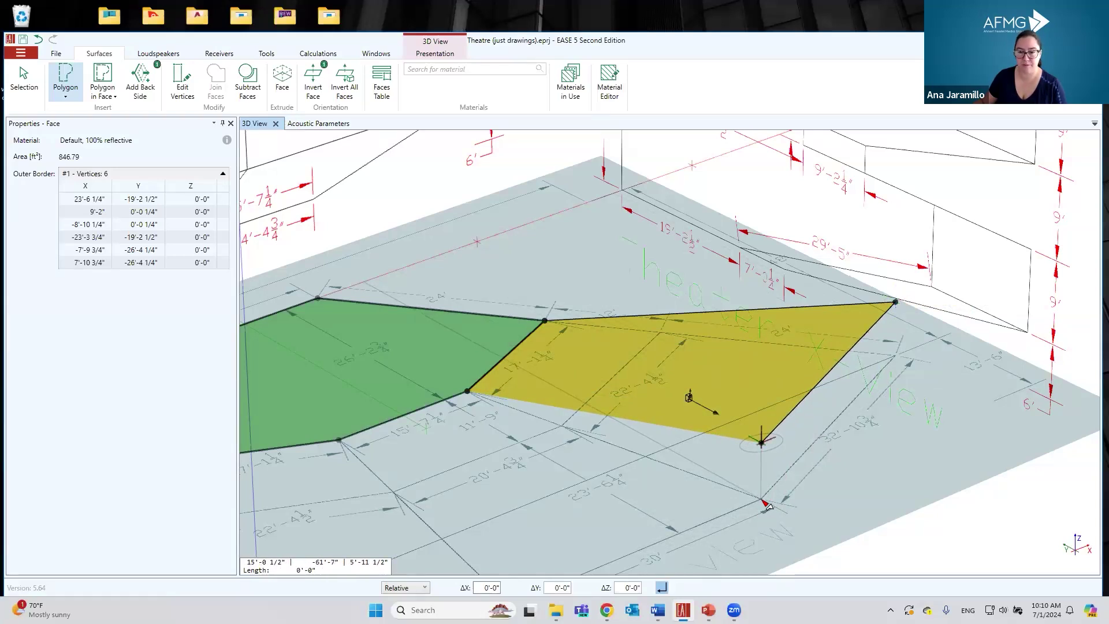
pyautogui.click(768, 505)
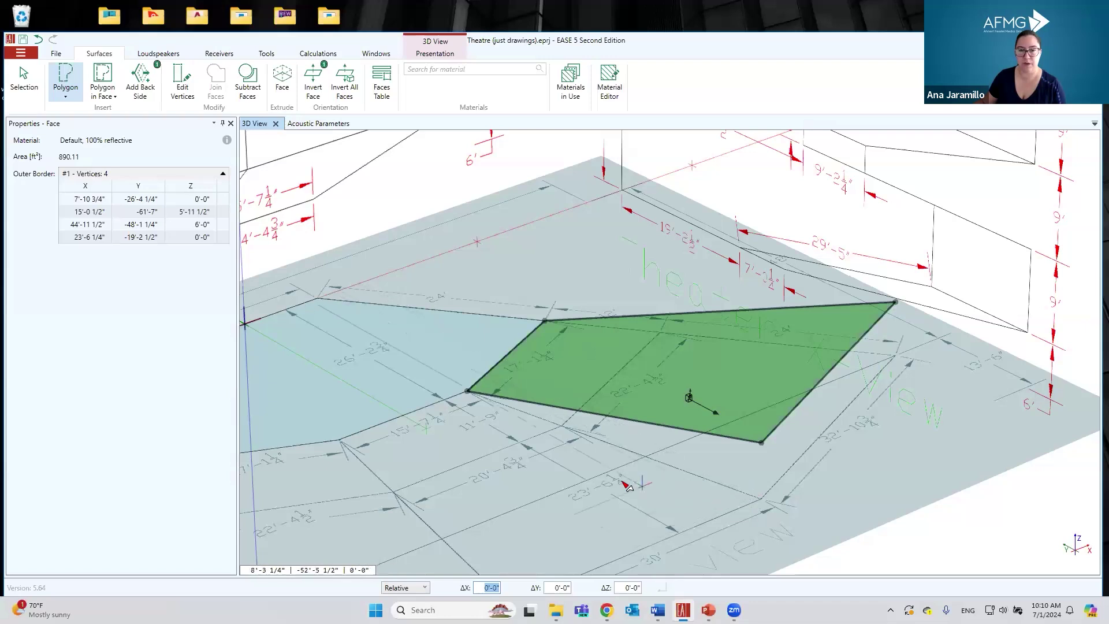
# Step: Draw a four-vertex wall polygon 9' high along the raised outer edge of the raked floor section
pyautogui.moveTo(706, 370); pyautogui.dragTo(695, 418, button='right')
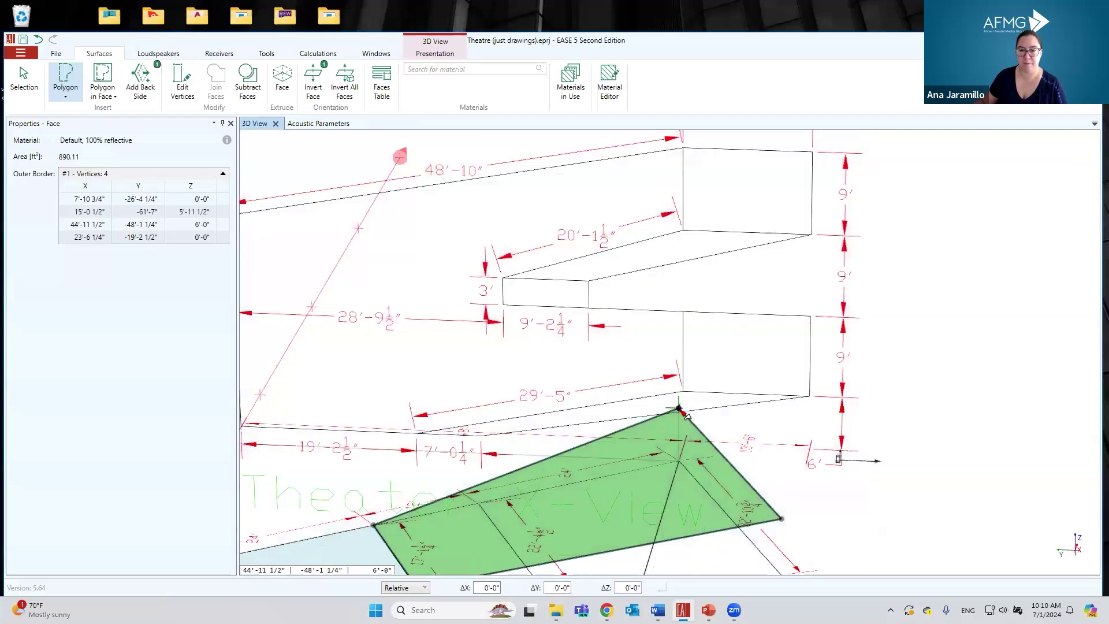
pyautogui.click(687, 413)
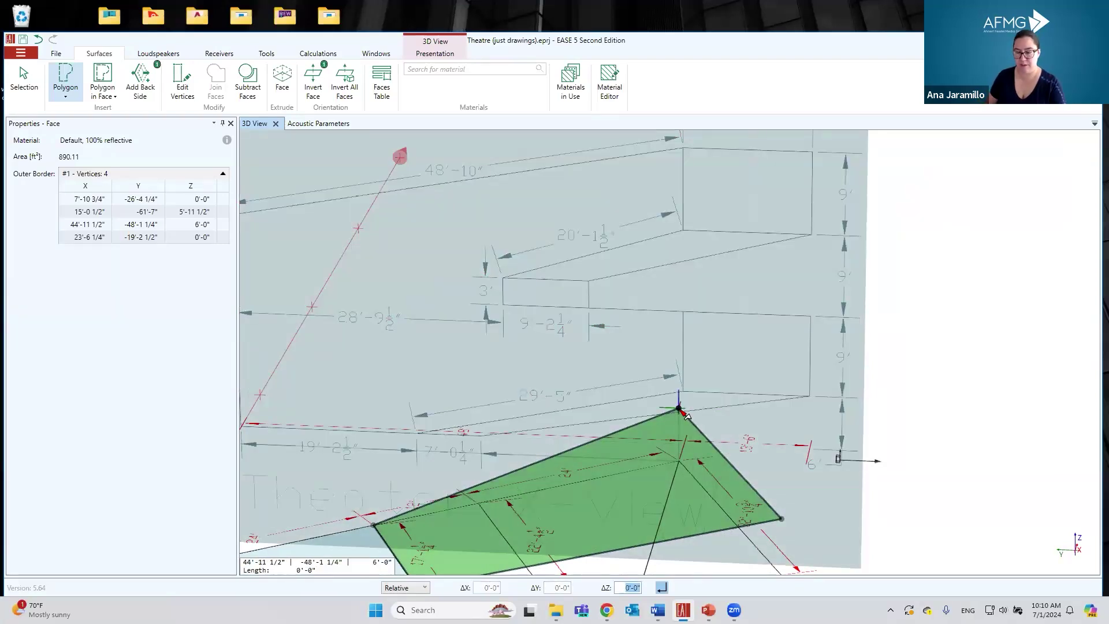
pyautogui.write('9')
pyautogui.press('Return')
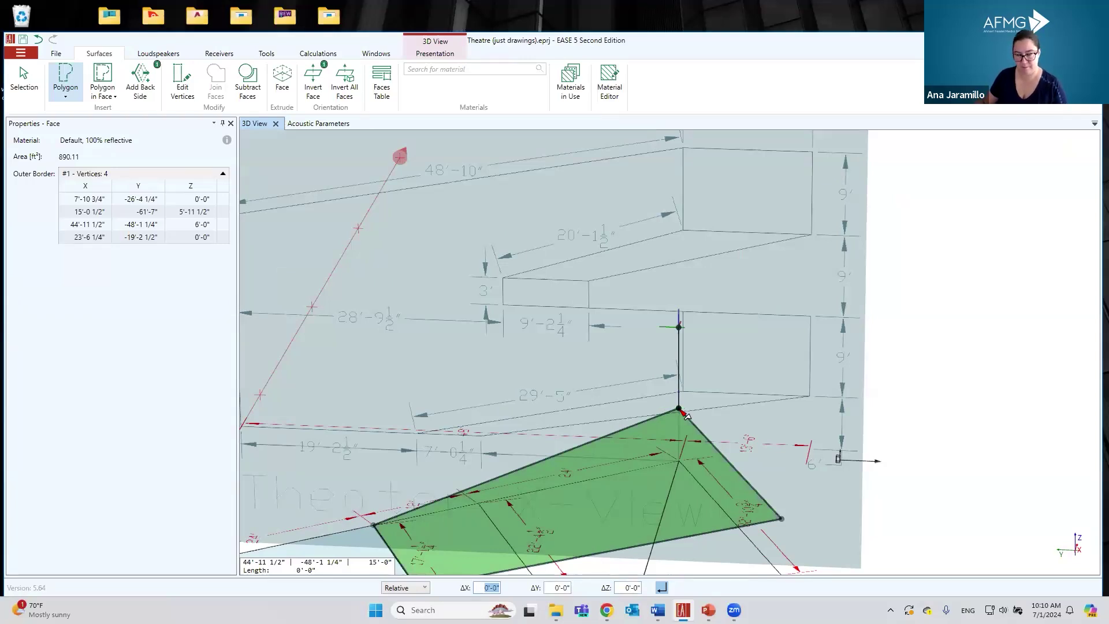
pyautogui.click(784, 522)
pyautogui.click(786, 522)
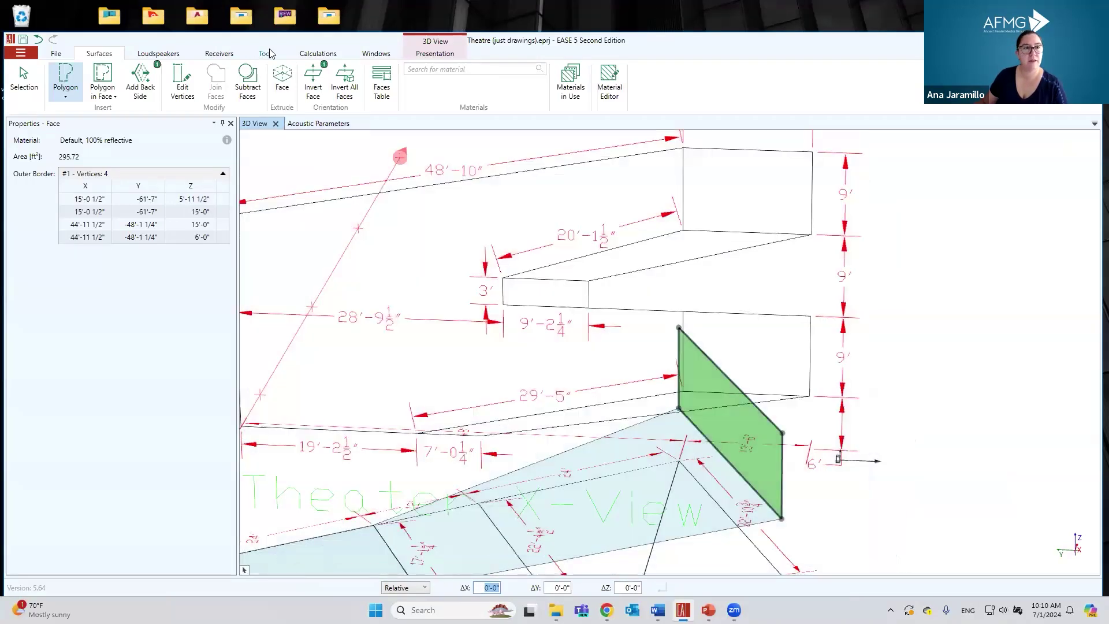
# Step: Duplicate the 9' wall 18' straight up, using its lower corner as the anchor point
pyautogui.click(266, 53)
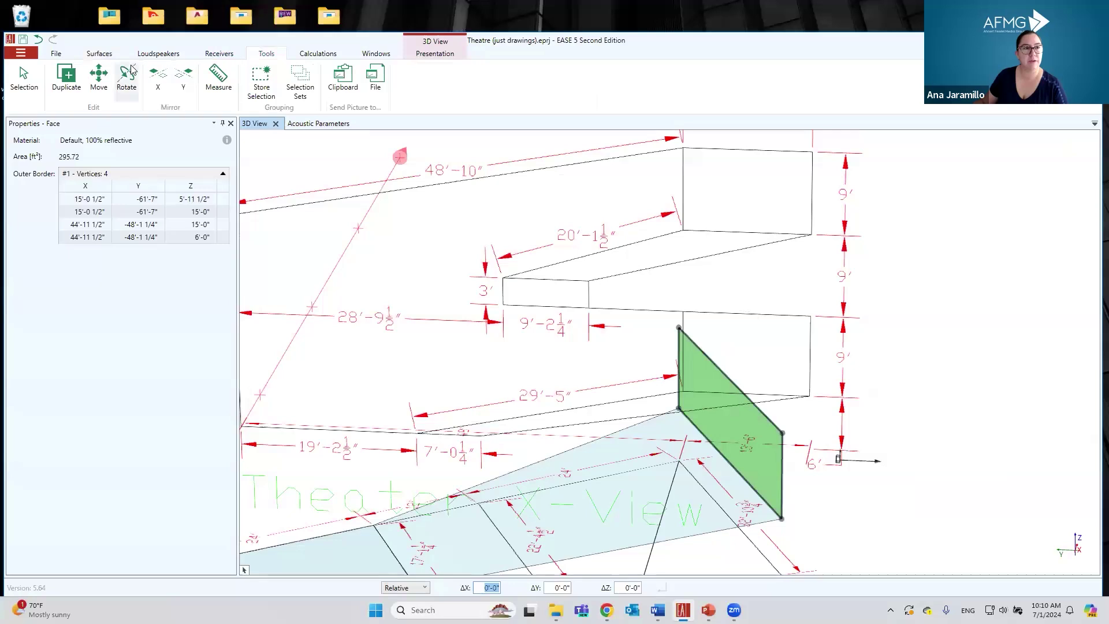
pyautogui.click(67, 76)
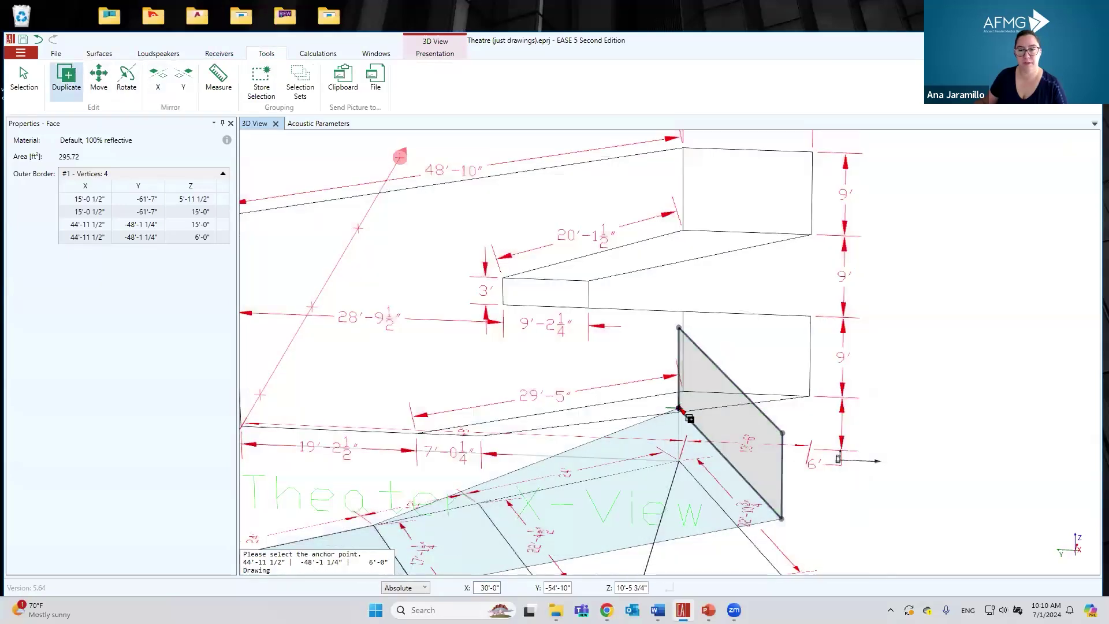
pyautogui.click(680, 409)
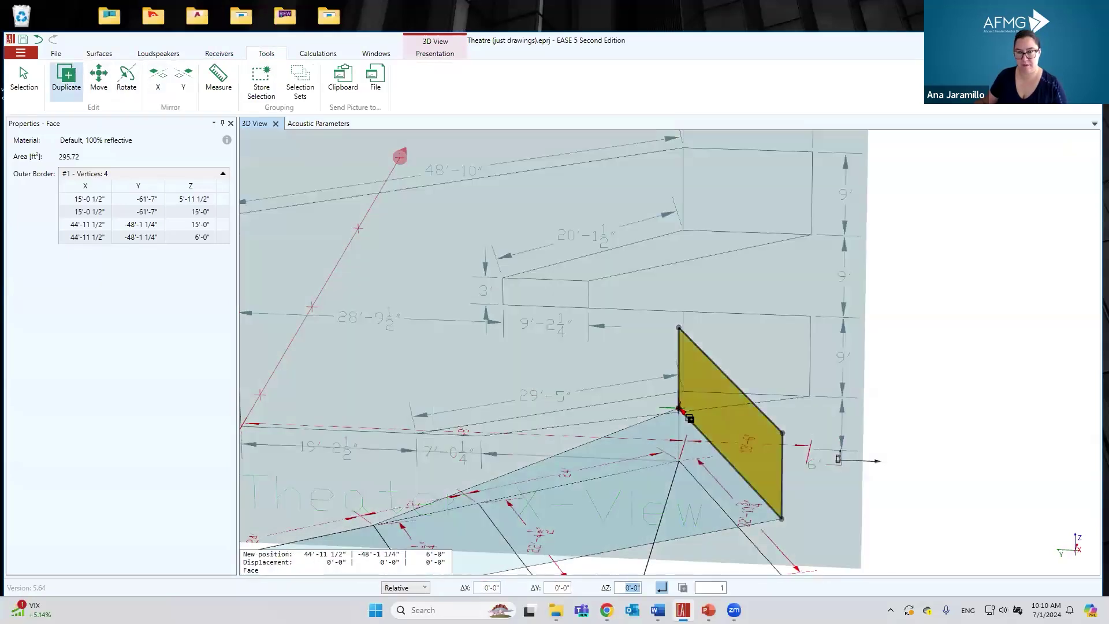
pyautogui.write('18')
pyautogui.press('Return')
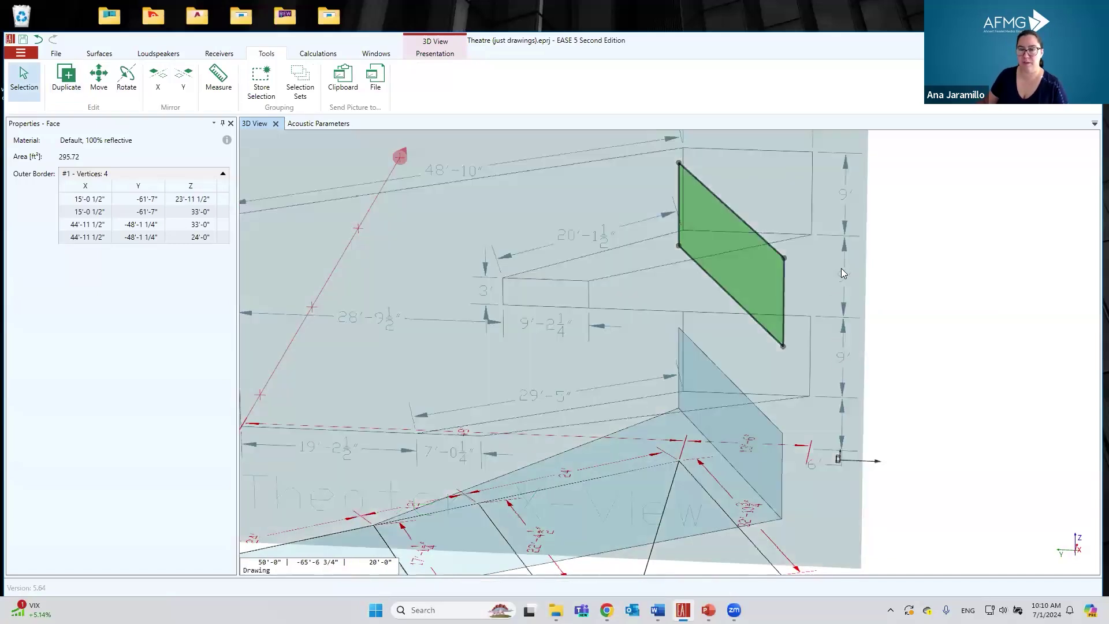
# Step: Draw the side wall as a seven-vertex polygon along the floor edges, up both outer wall ends, and back to about 24' above the front
pyautogui.moveTo(782, 402)
pyautogui.mouseDown(button='right')
pyautogui.moveTo(597, 439)
pyautogui.moveTo(637, 373)
pyautogui.moveTo(663, 458)
pyautogui.moveTo(735, 414)
pyautogui.moveTo(817, 466)
pyautogui.moveTo(608, 506)
pyautogui.mouseUp(button='right')
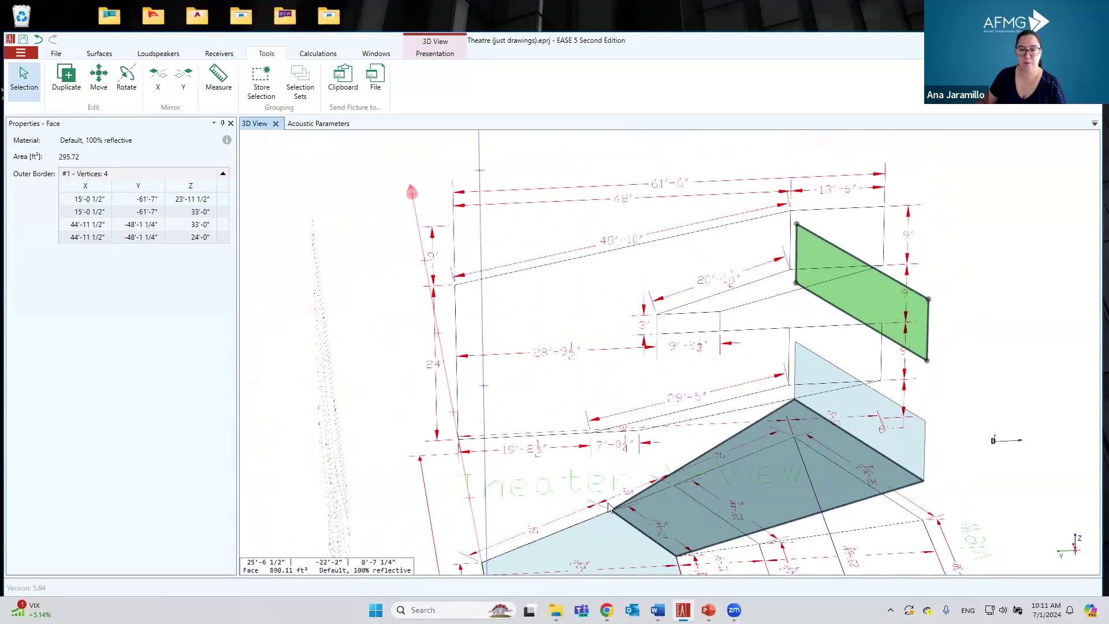
pyautogui.click(99, 53)
pyautogui.click(65, 81)
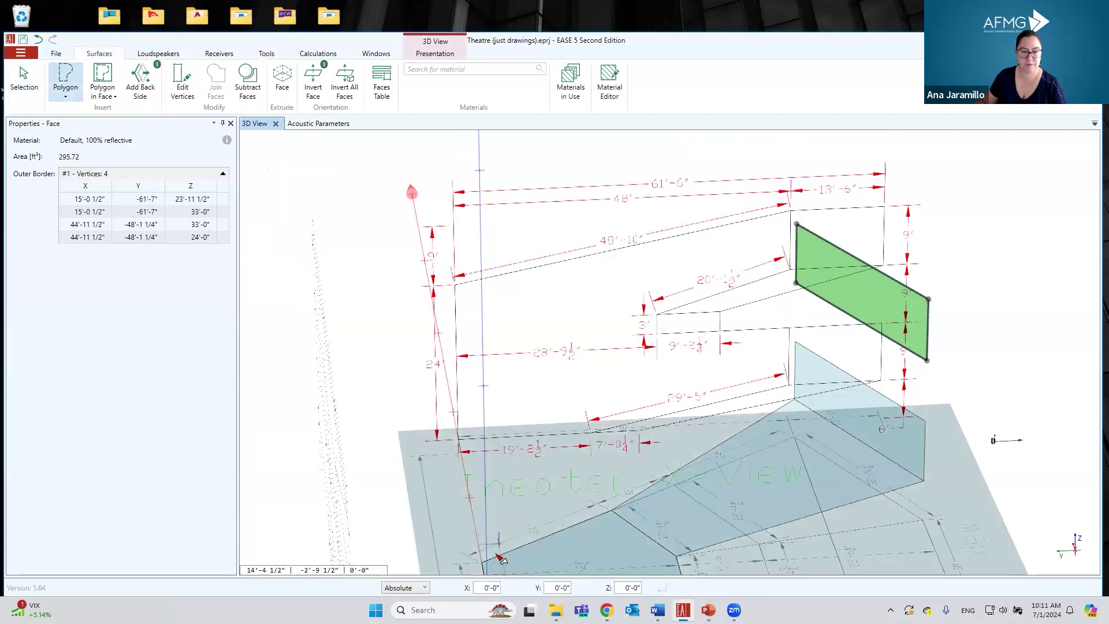
pyautogui.click(481, 561)
pyautogui.click(610, 511)
pyautogui.click(794, 399)
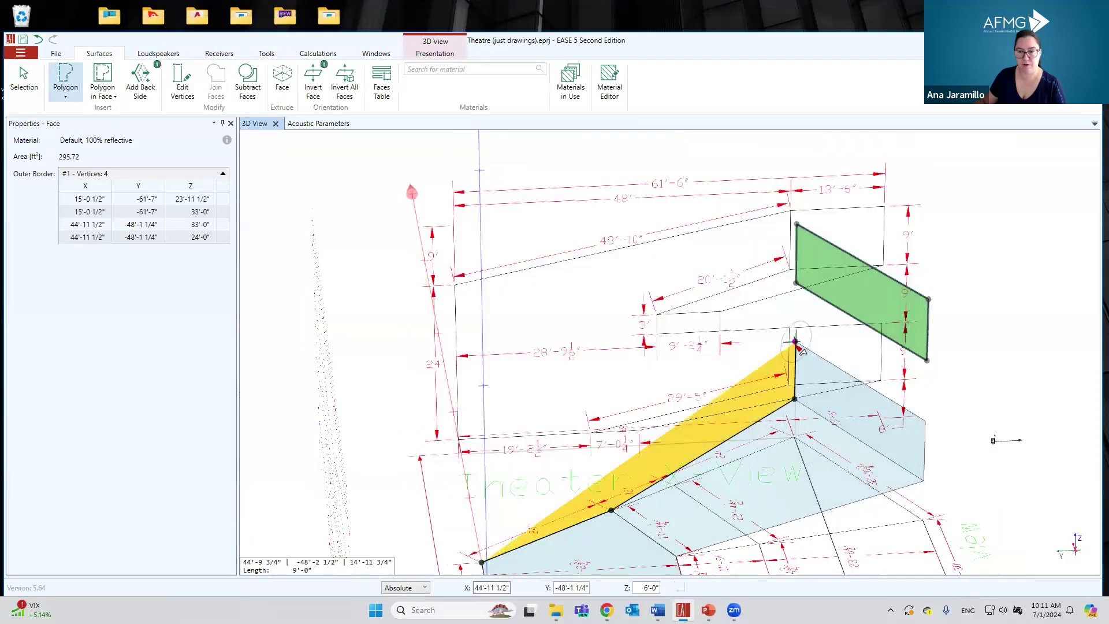
pyautogui.click(796, 342)
pyautogui.click(797, 283)
pyautogui.click(797, 225)
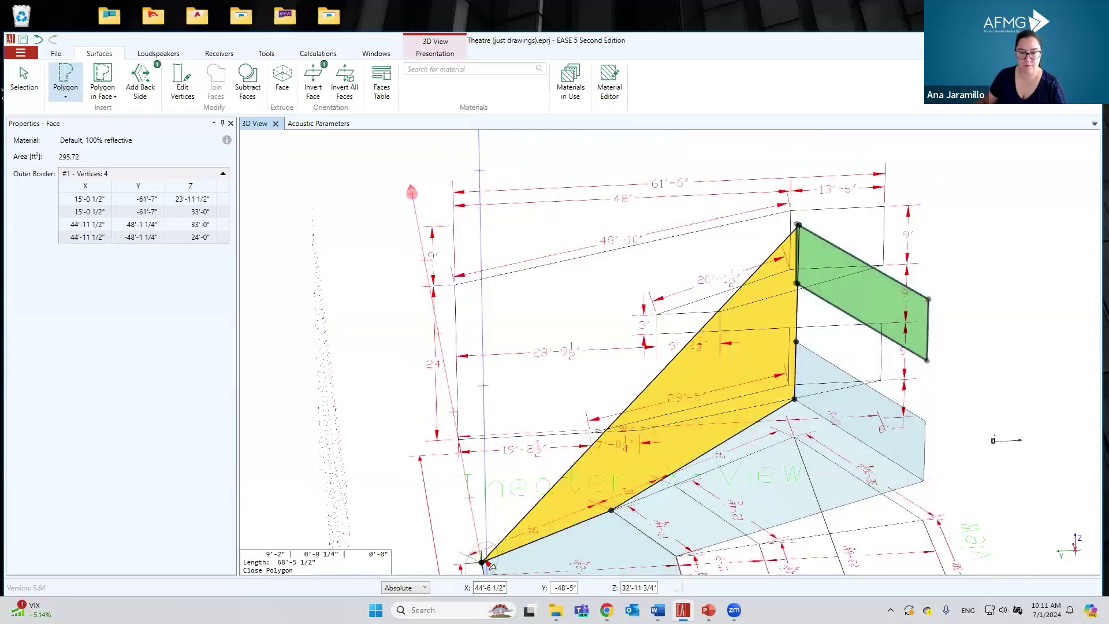
pyautogui.click(481, 398)
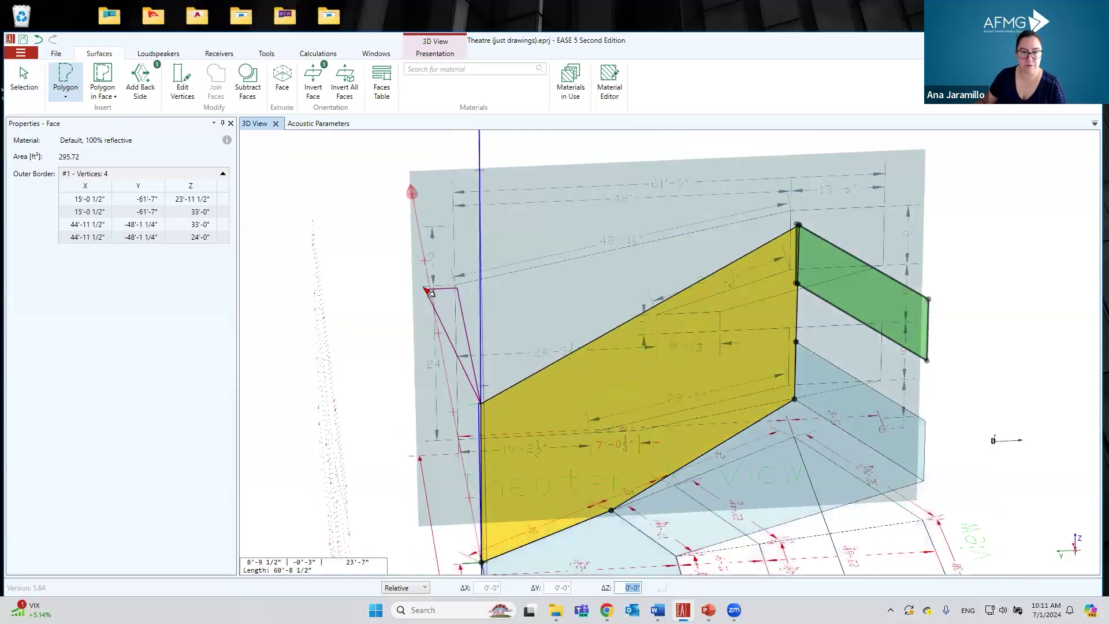
pyautogui.press('Return')
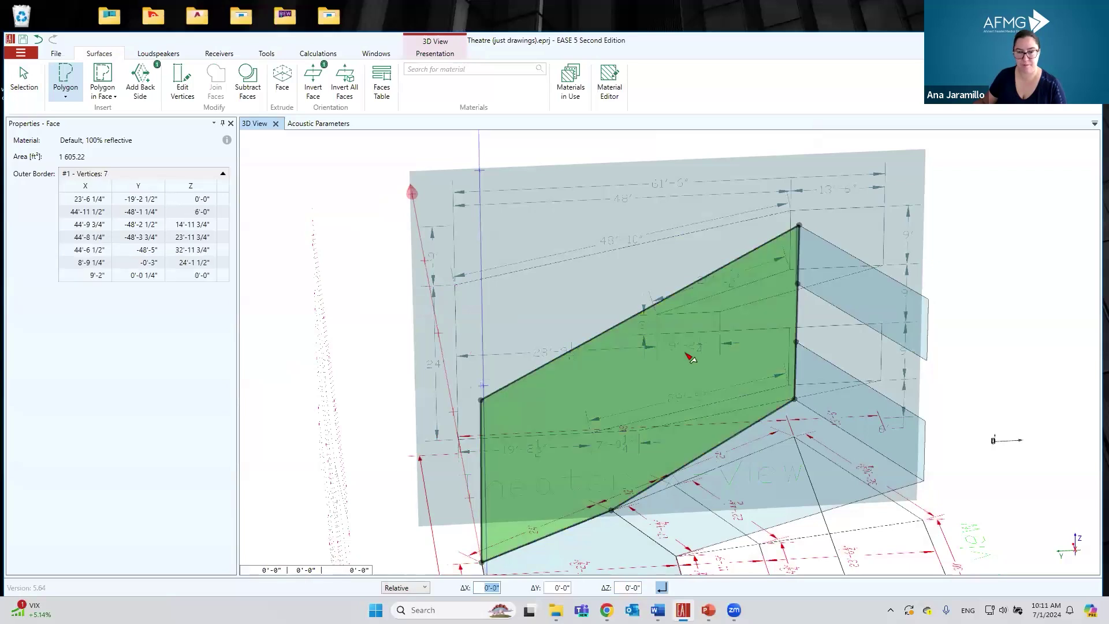
# Step: Show the model from the Side (X) direction in Parallel projection
pyautogui.moveTo(809, 478); pyautogui.dragTo(681, 347, button='middle')
pyautogui.click(435, 53)
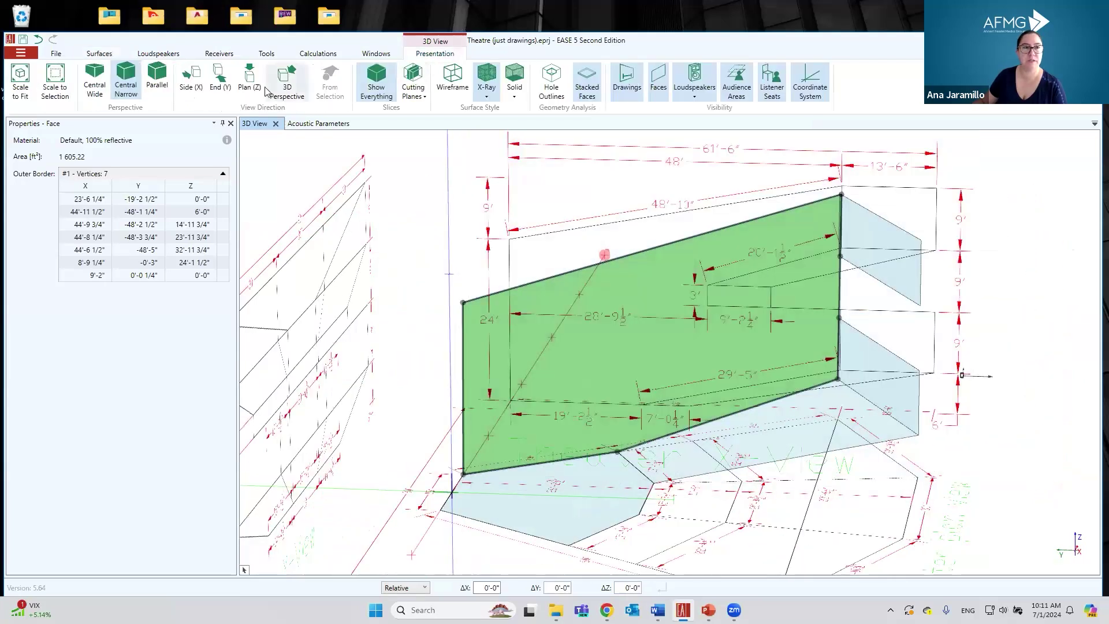
pyautogui.click(192, 79)
pyautogui.click(158, 75)
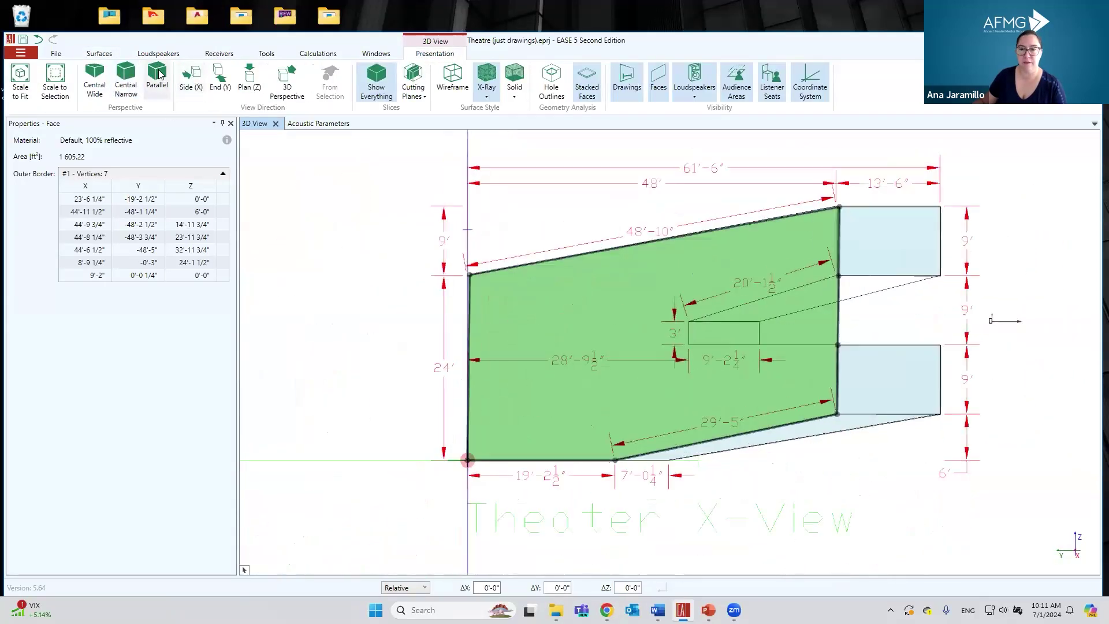
# Step: Cut the four-vertex balcony profile out of the side wall with Polygon in Face, tracing its slope, 3' front edge and level underside
pyautogui.click(99, 54)
pyautogui.click(103, 77)
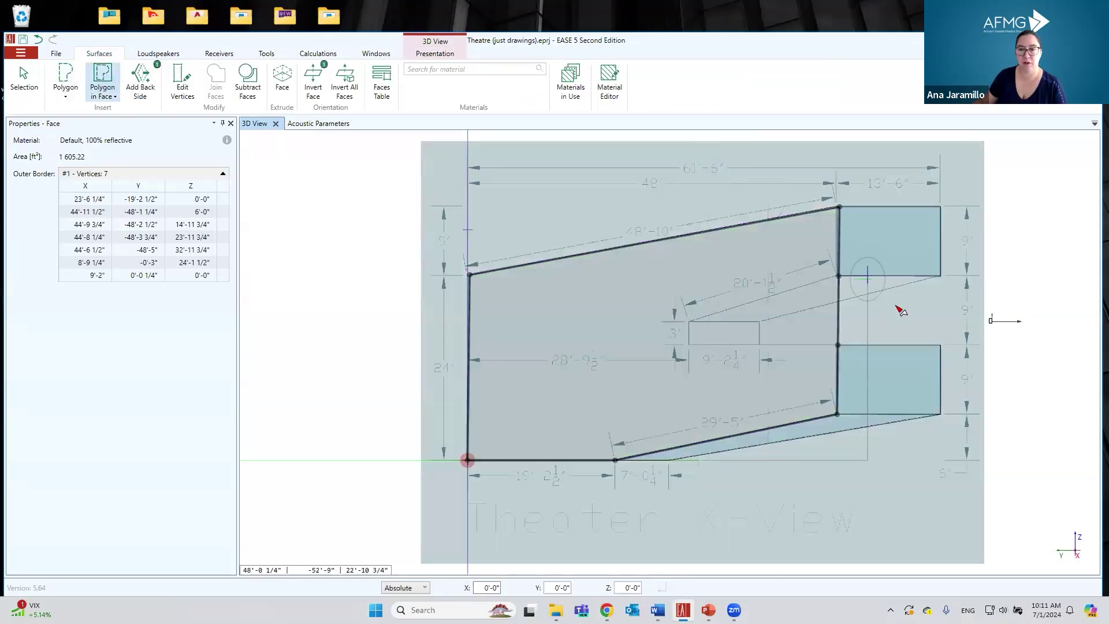
pyautogui.click(838, 276)
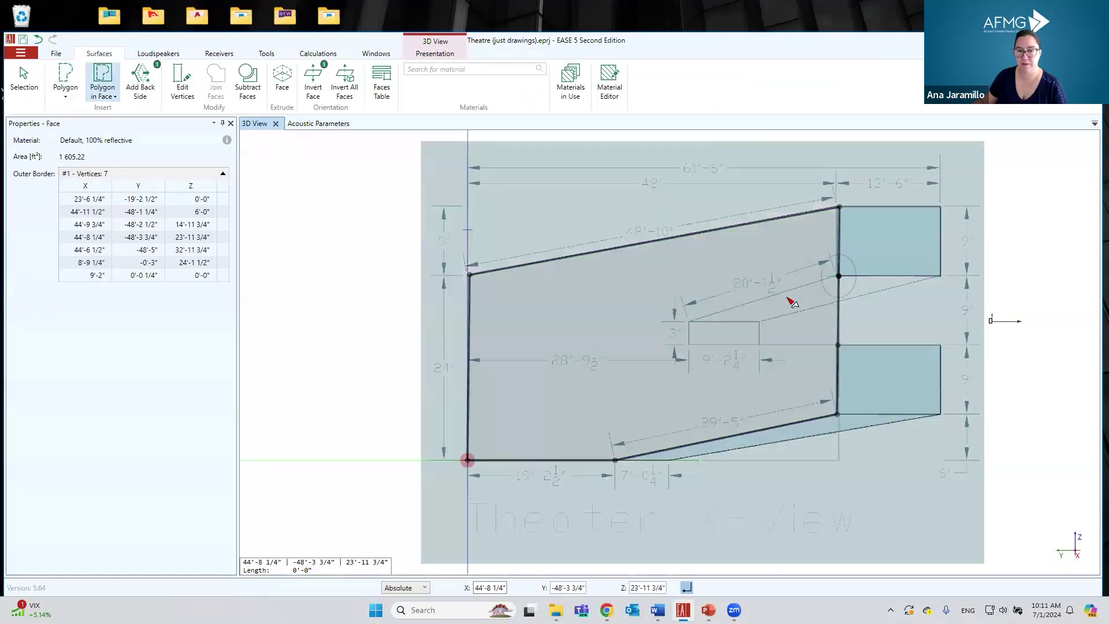
pyautogui.click(690, 322)
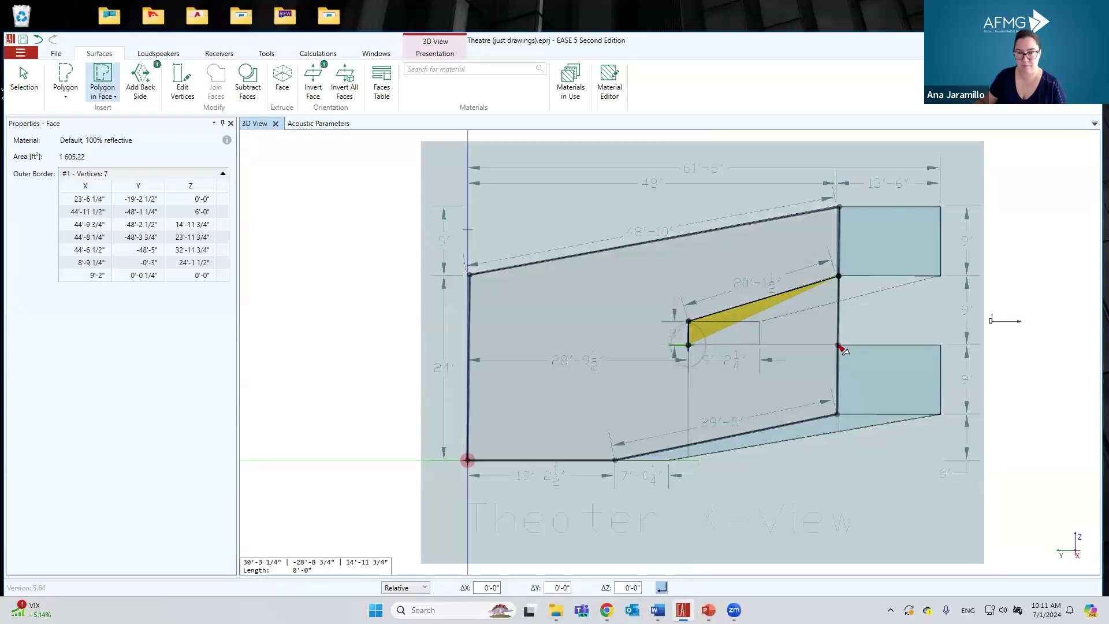
pyautogui.click(838, 345)
pyautogui.click(839, 346)
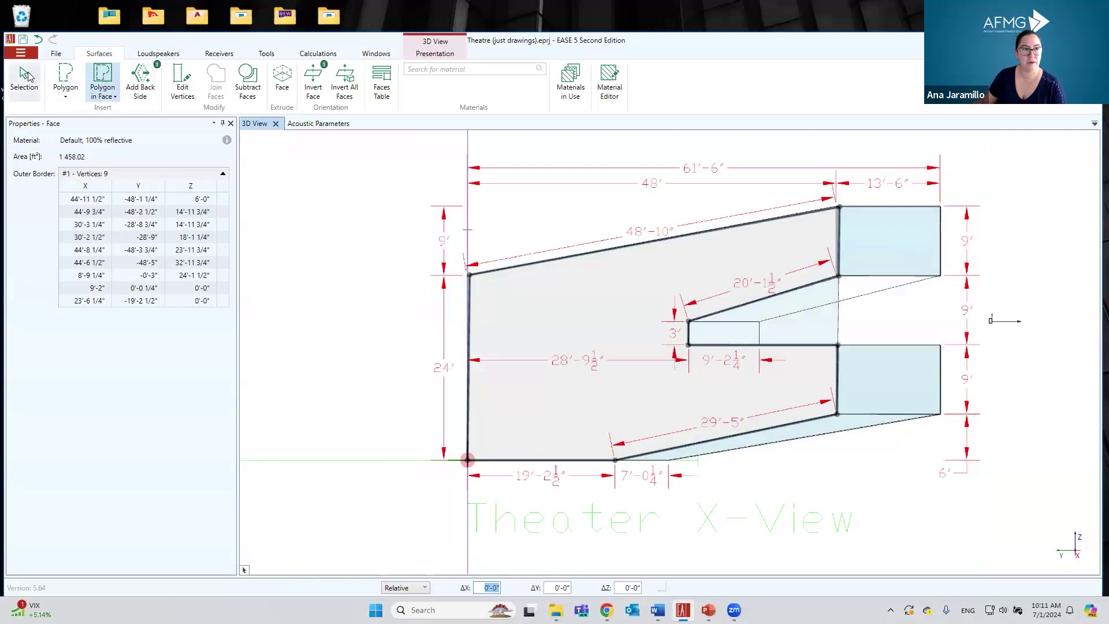
pyautogui.click(24, 75)
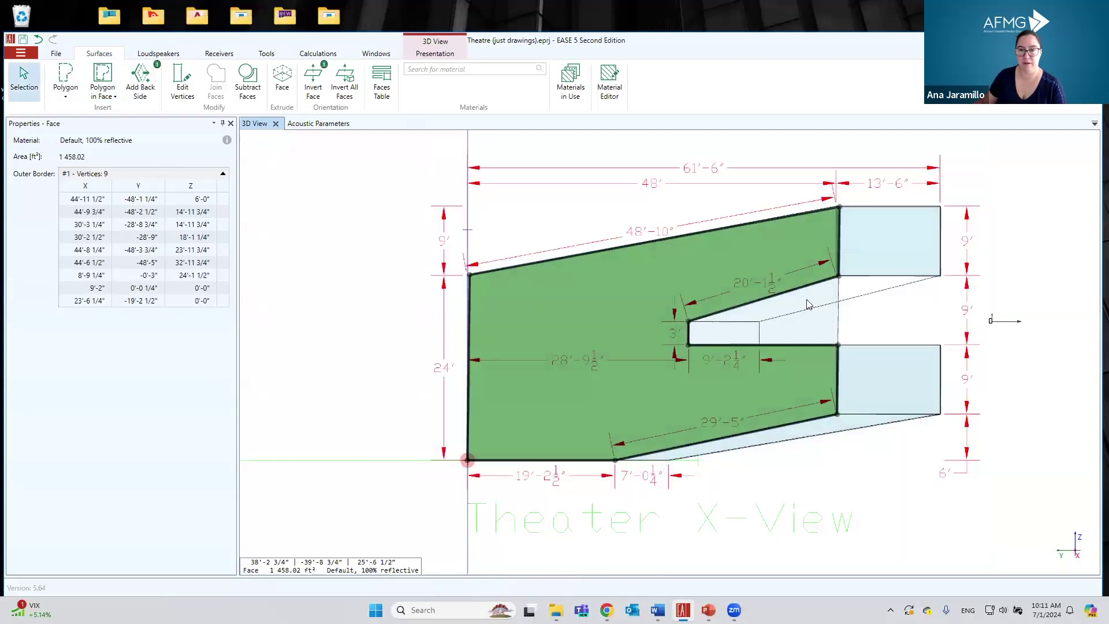
pyautogui.click(709, 362)
# Step: Draw the side balcony's underside as a level four-vertex polygon at height 14'-11 3/4", from the side wall to the rear wall
pyautogui.moveTo(709, 362); pyautogui.dragTo(751, 437, button='right')
pyautogui.moveTo(809, 349); pyautogui.dragTo(811, 319, button='right')
pyautogui.moveTo(811, 319); pyautogui.dragTo(766, 329, button='middle')
pyautogui.click(65, 81)
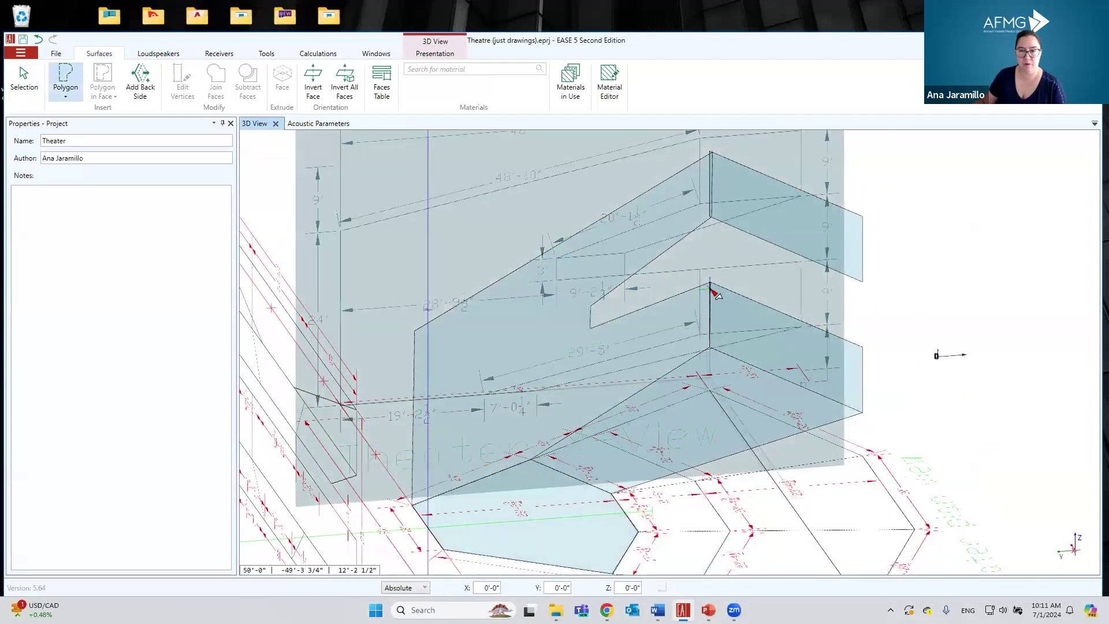
pyautogui.click(710, 282)
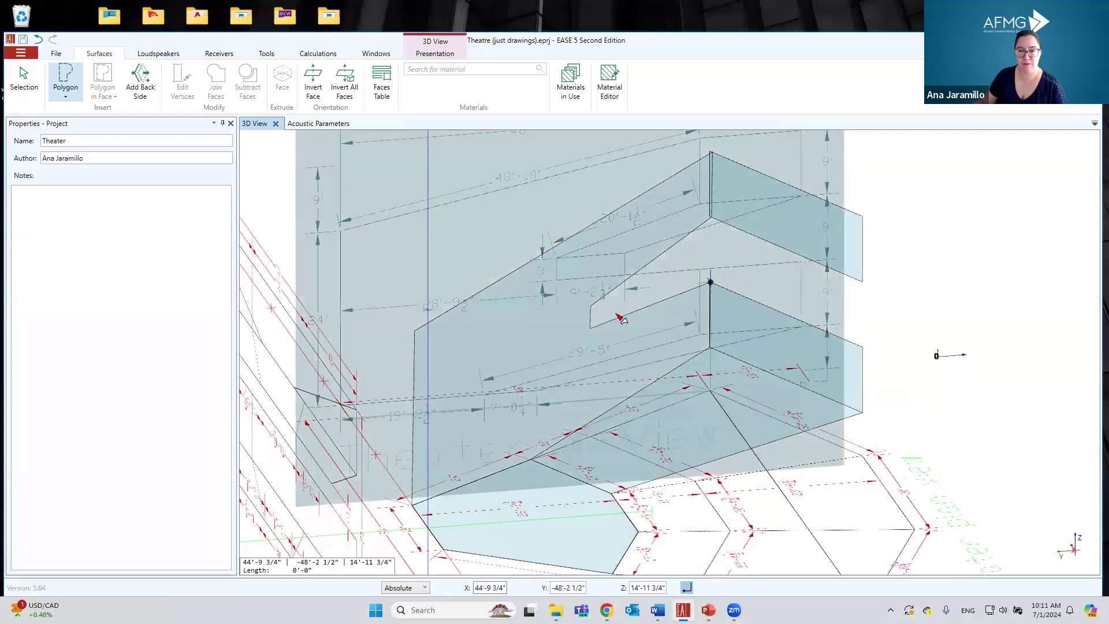
pyautogui.click(590, 328)
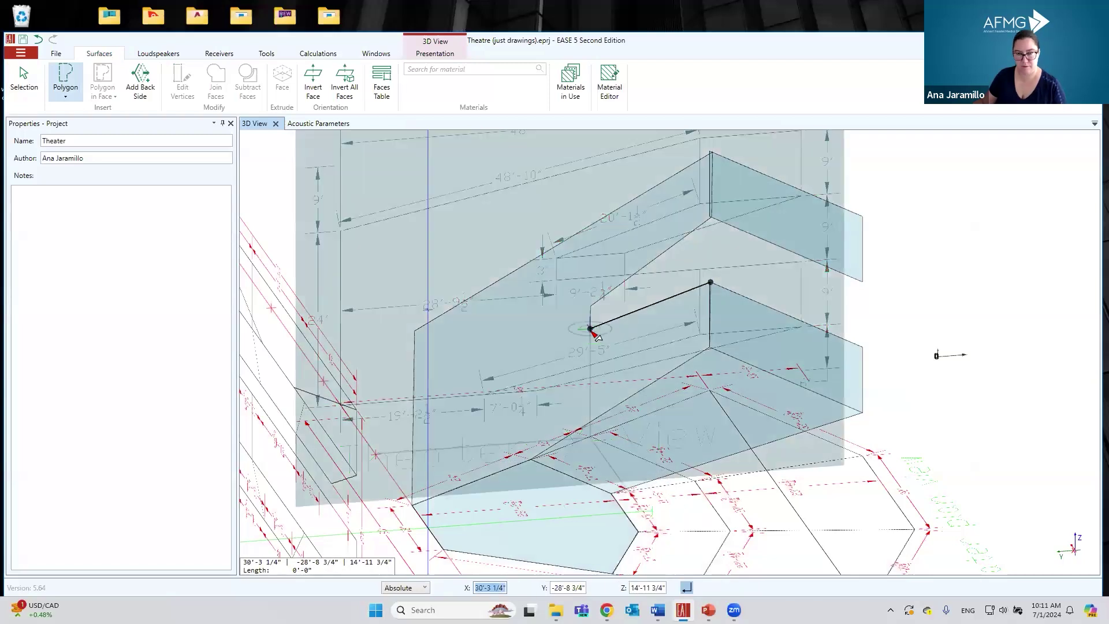
pyautogui.click(700, 486)
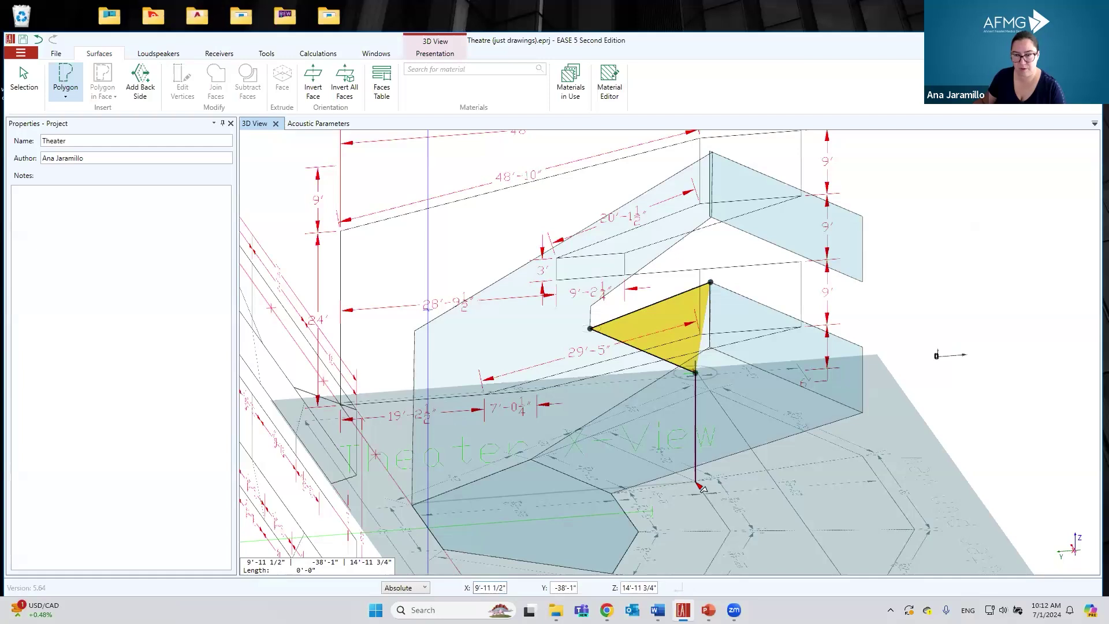
pyautogui.doubleClick(863, 348)
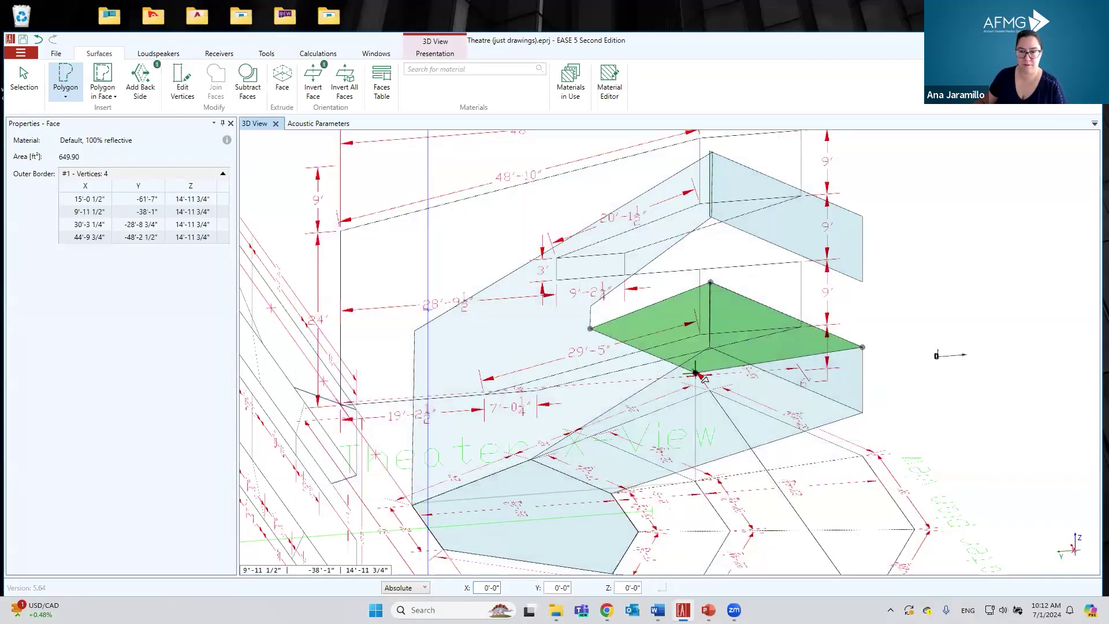
# Step: Draw the side balcony's front face as a four-vertex polygon about 3' high along the front edge of the underside
pyautogui.click(589, 328)
pyautogui.click(598, 314)
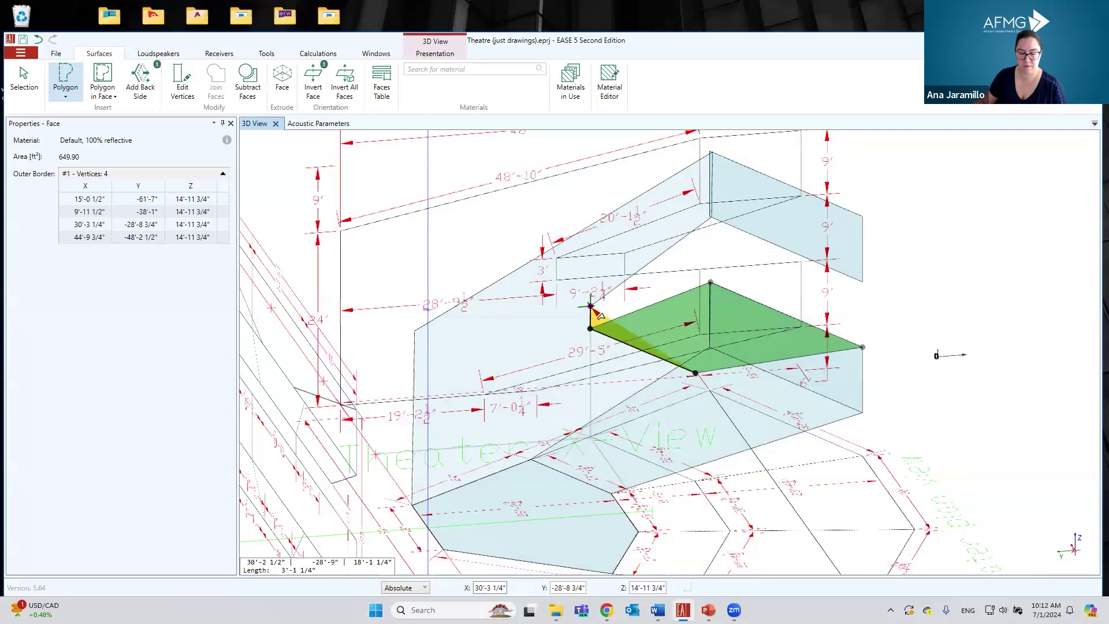
pyautogui.click(695, 351)
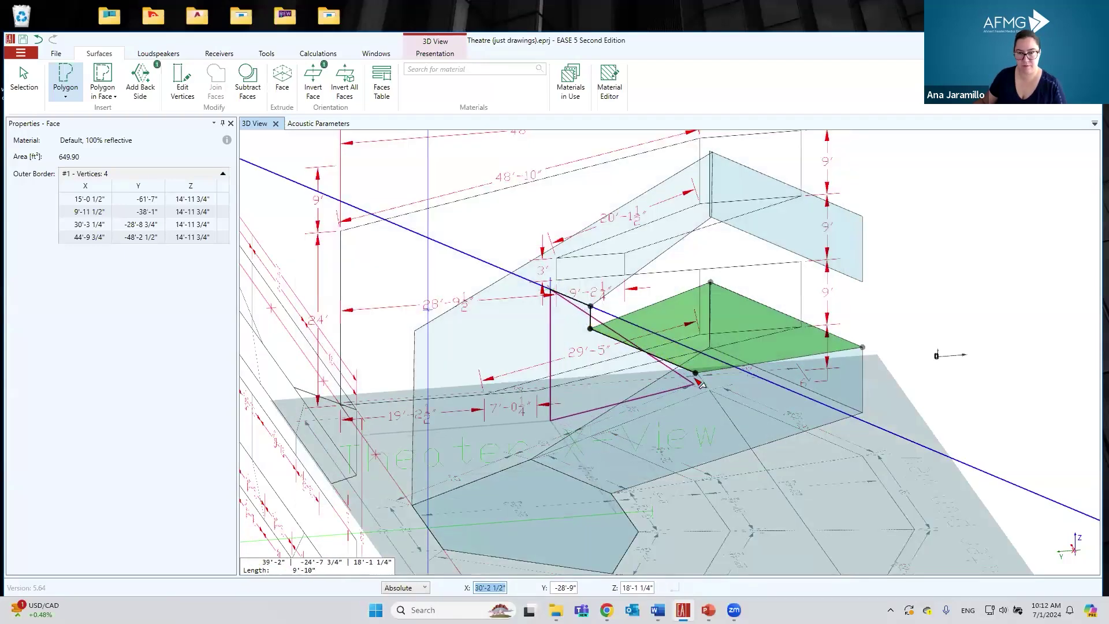
pyautogui.click(702, 380)
# Step: Draw the side balcony's raked floor as a four-vertex polygon from its front face's upper edge to the upper rear wall's lower edge
pyautogui.click(590, 306)
pyautogui.click(712, 218)
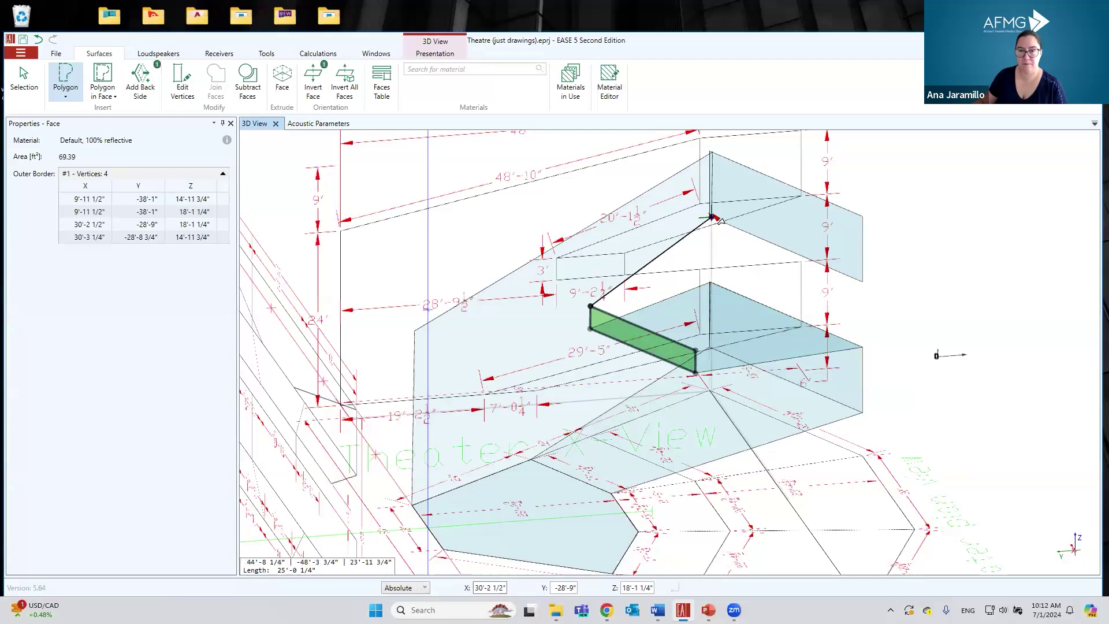
pyautogui.click(863, 282)
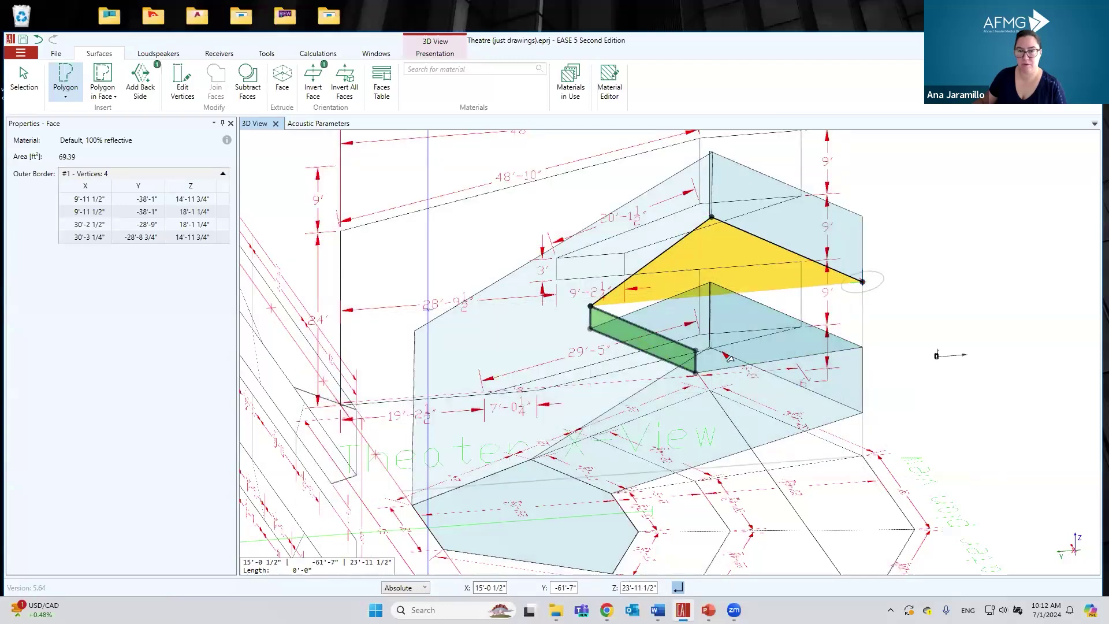
pyautogui.click(697, 351)
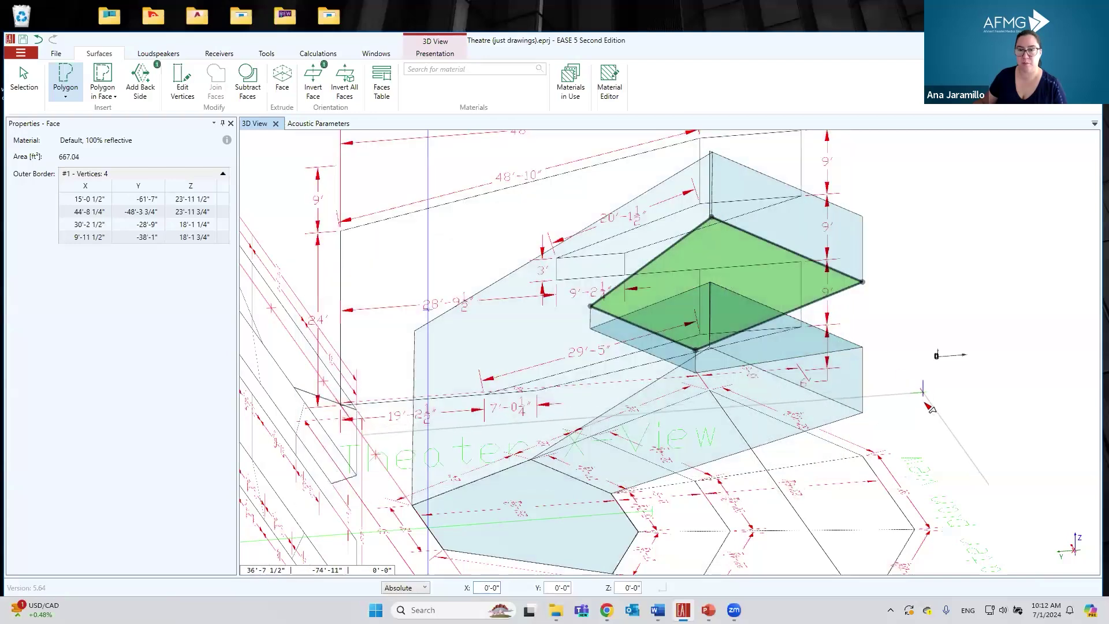
# Step: Mirror the balcony floor, underside and front, the lower rear wall, the raked floor and the side wall in X to the opposite side
pyautogui.moveTo(867, 420); pyautogui.dragTo(648, 388, button='middle')
pyautogui.click(25, 81)
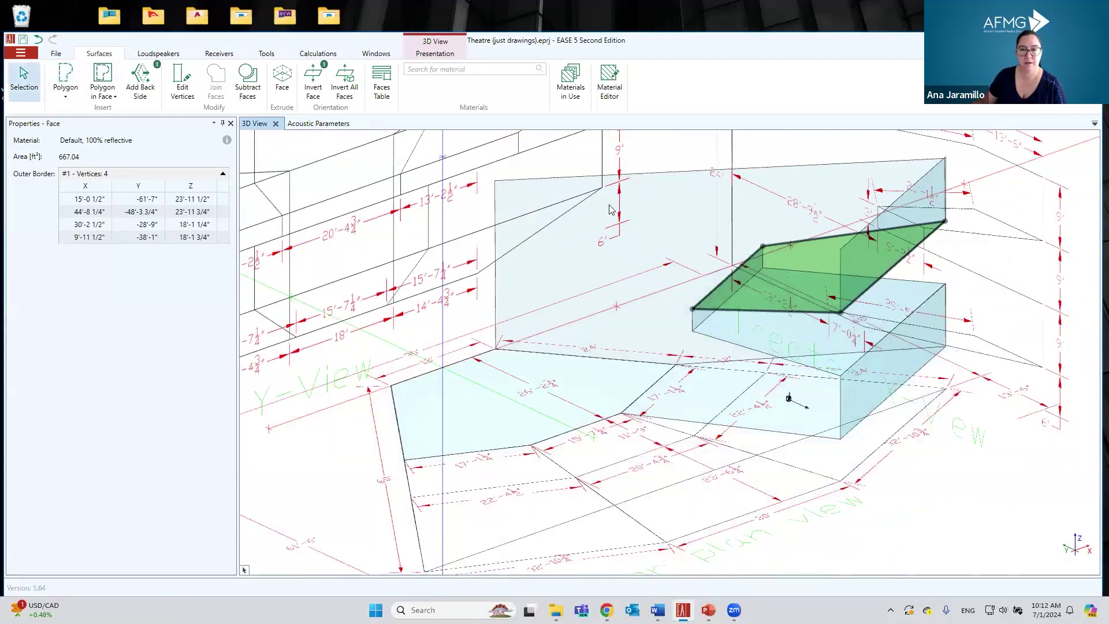
pyautogui.keyDown('ctrl'); pyautogui.click(741, 342); pyautogui.keyUp('ctrl')
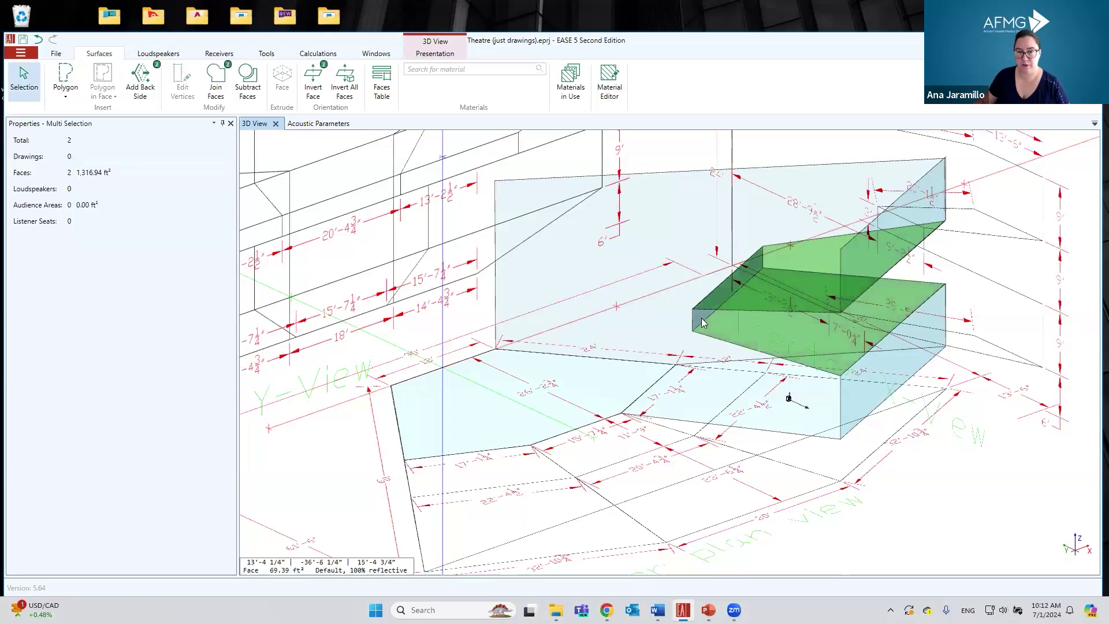
pyautogui.keyDown('ctrl'); pyautogui.click(873, 385); pyautogui.keyUp('ctrl')
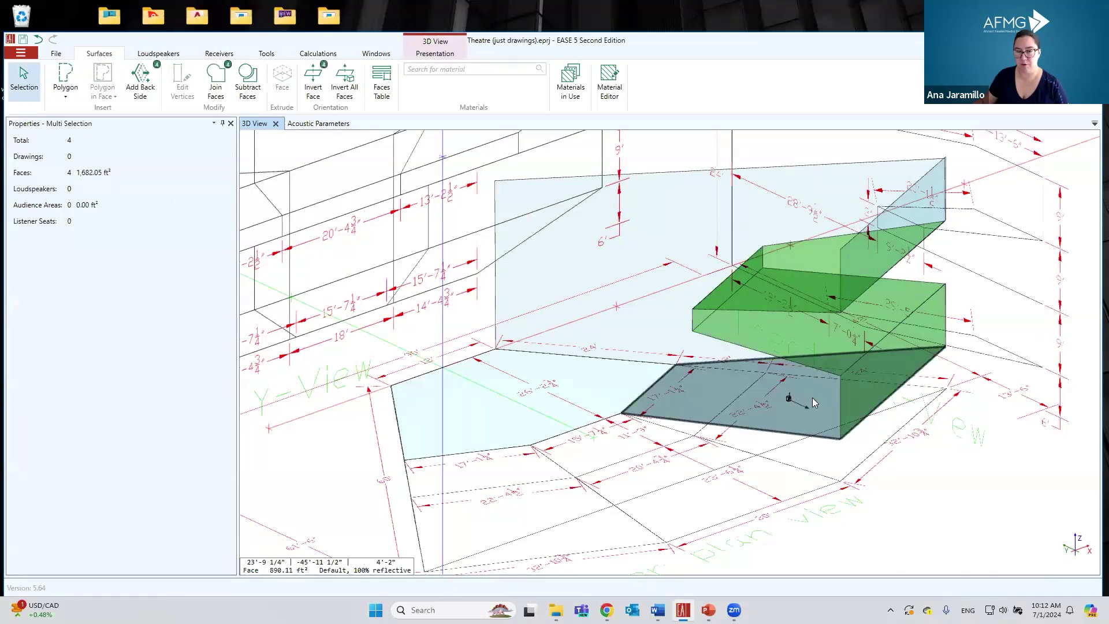
pyautogui.keyDown('ctrl'); pyautogui.click(813, 402); pyautogui.keyUp('ctrl')
pyautogui.keyDown('ctrl'); pyautogui.click(811, 198); pyautogui.keyUp('ctrl')
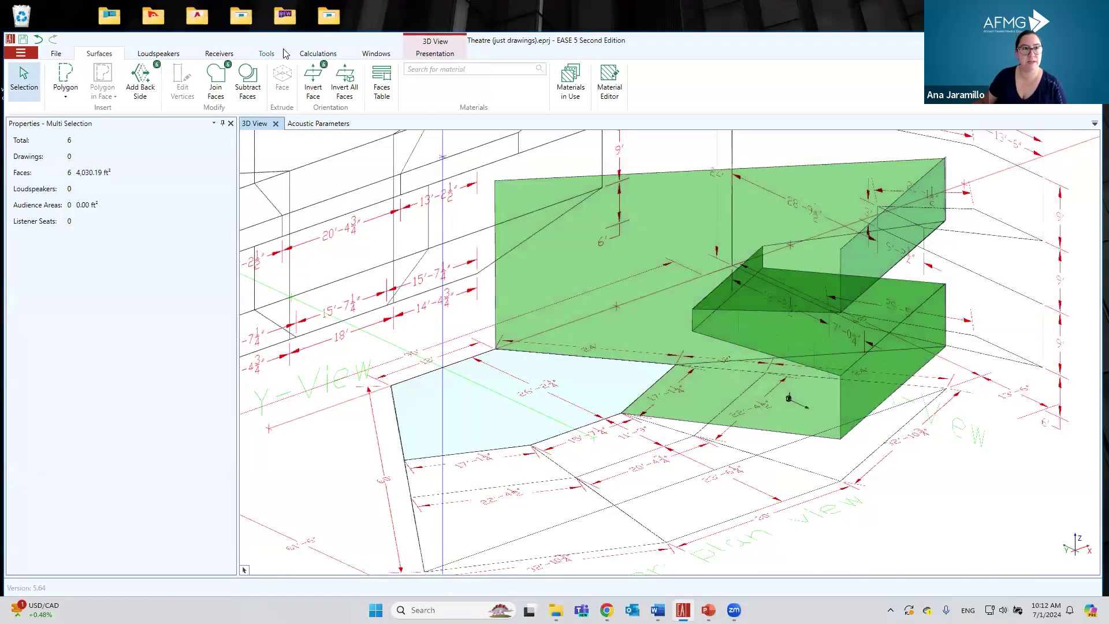
pyautogui.click(266, 54)
pyautogui.click(158, 76)
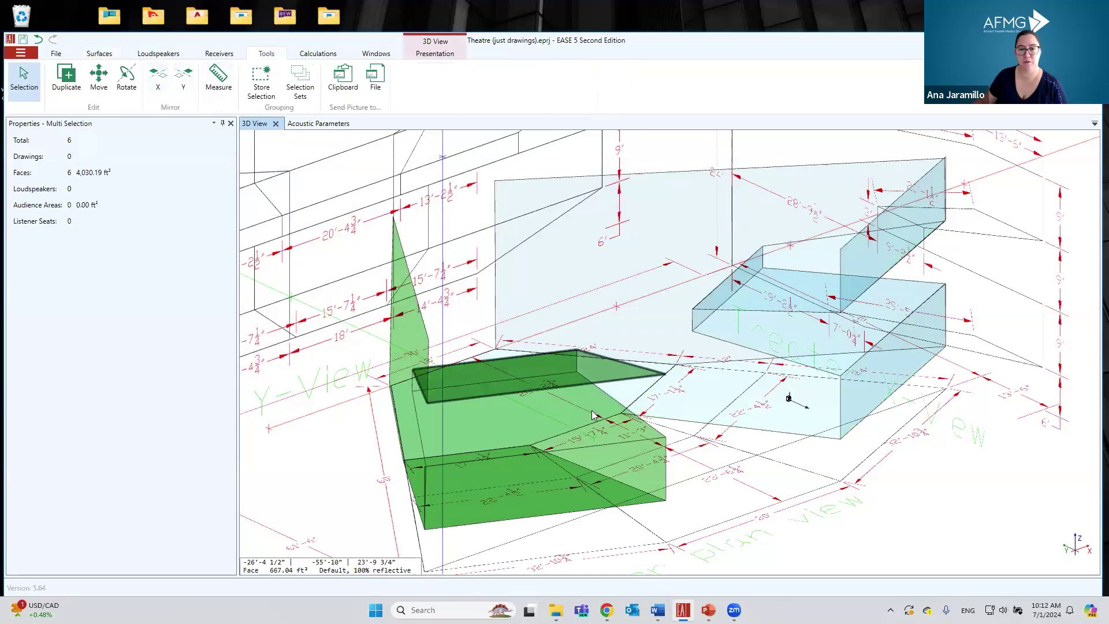
# Step: Draw the central raked floor as a four-vertex polygon between the two side sections, rising to about 6' at the rear
pyautogui.moveTo(641, 445); pyautogui.dragTo(571, 370, button='right')
pyautogui.click(99, 53)
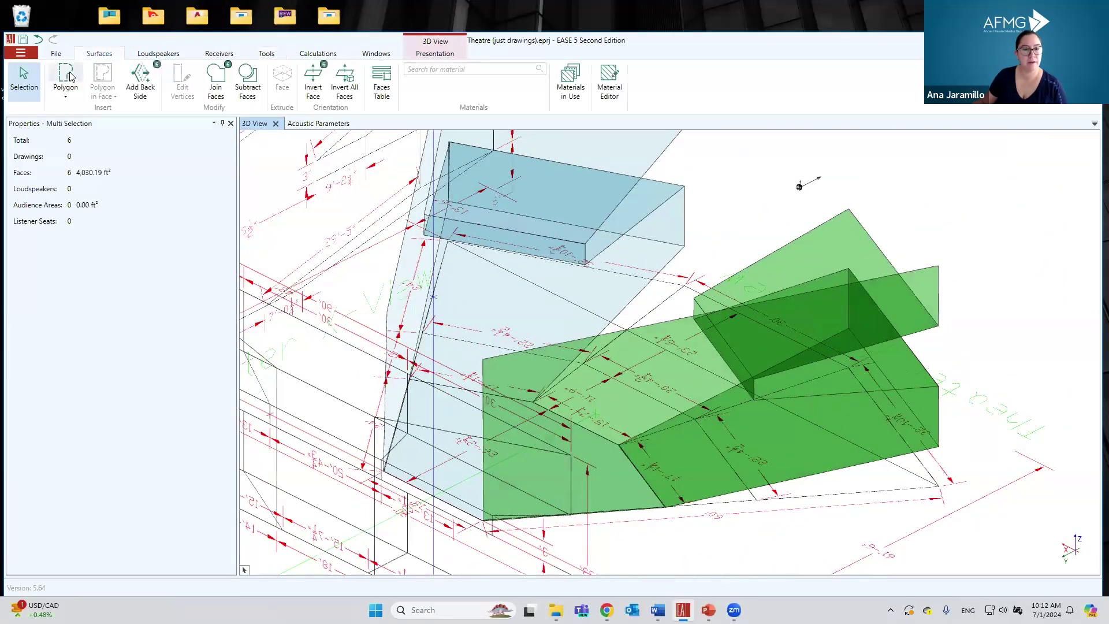
pyautogui.click(66, 78)
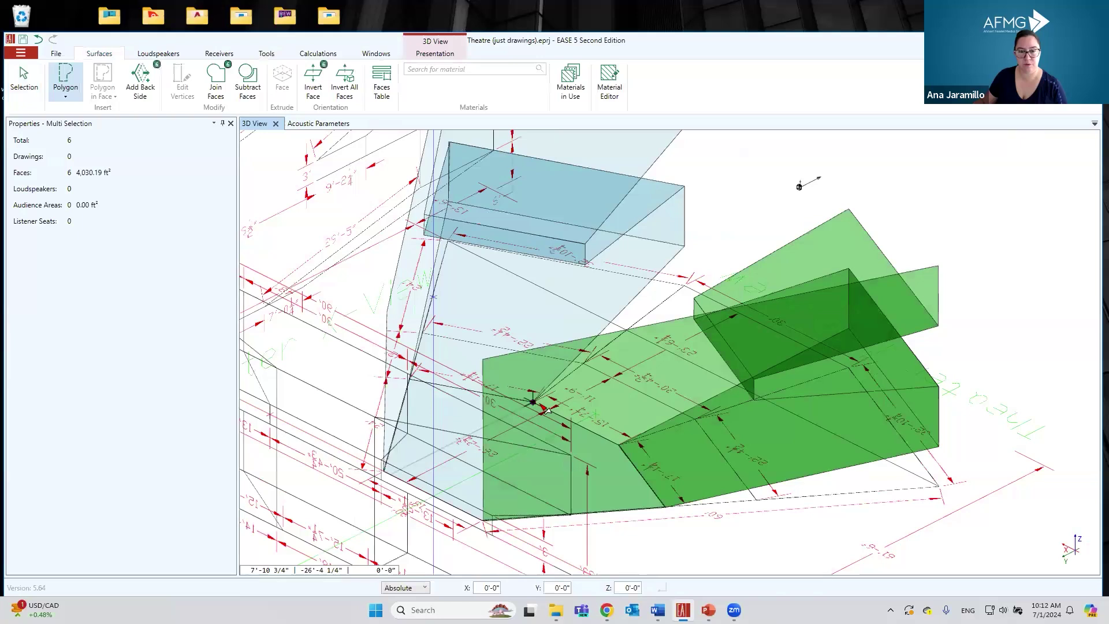
pyautogui.click(532, 402)
pyautogui.click(619, 445)
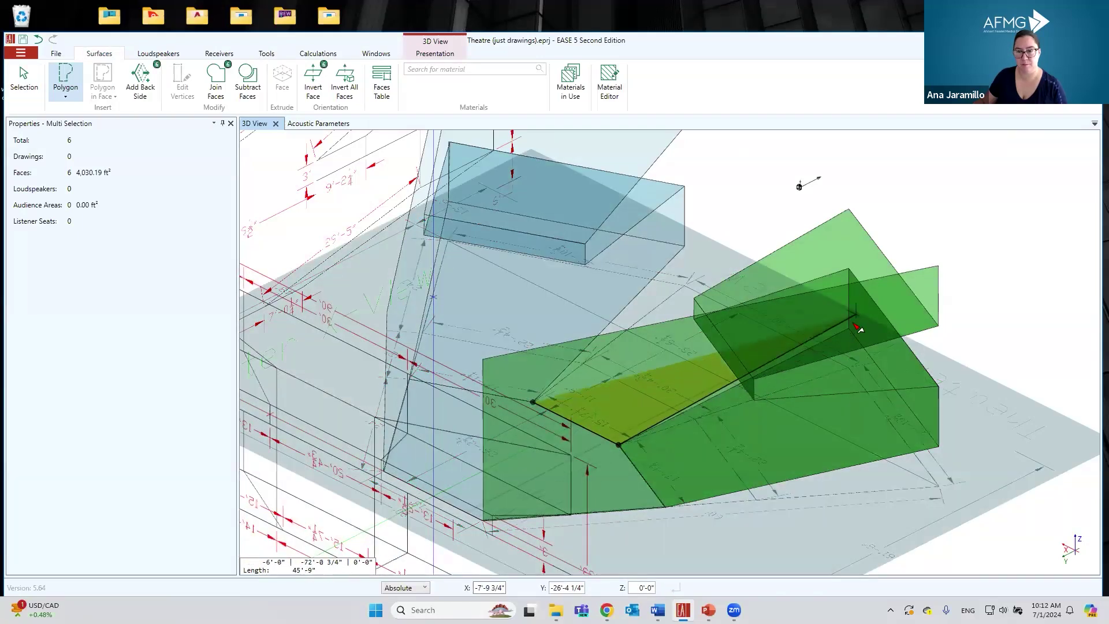
pyautogui.click(848, 328)
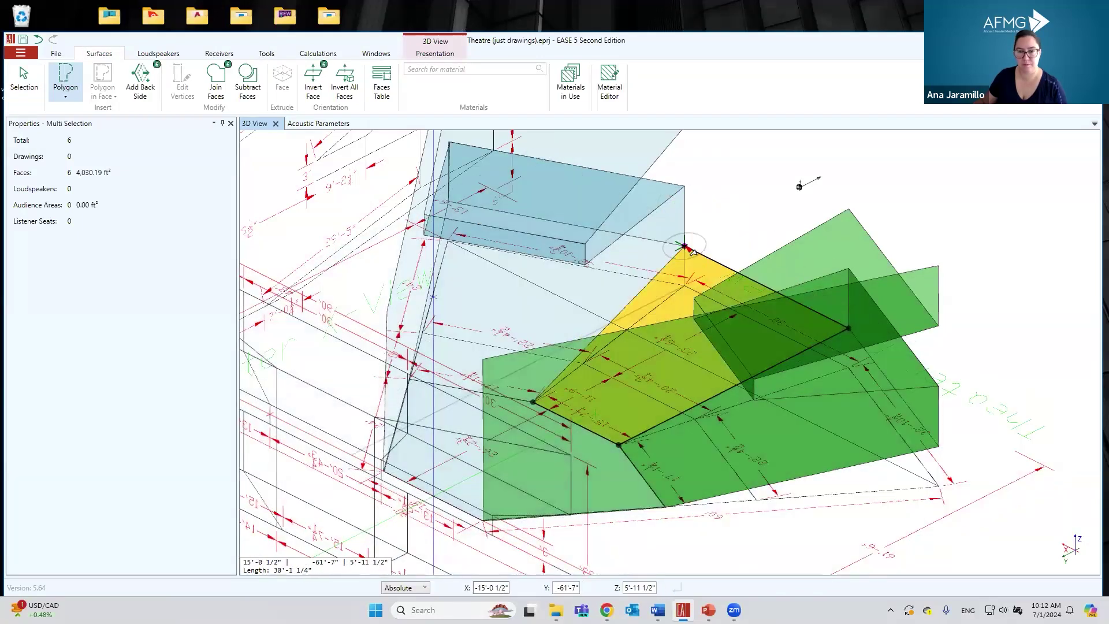
pyautogui.doubleClick(685, 247)
# Step: Draw the central lower rear wall as a four-vertex polygon 9' high above the back edge of the central raked floor
pyautogui.click(686, 247)
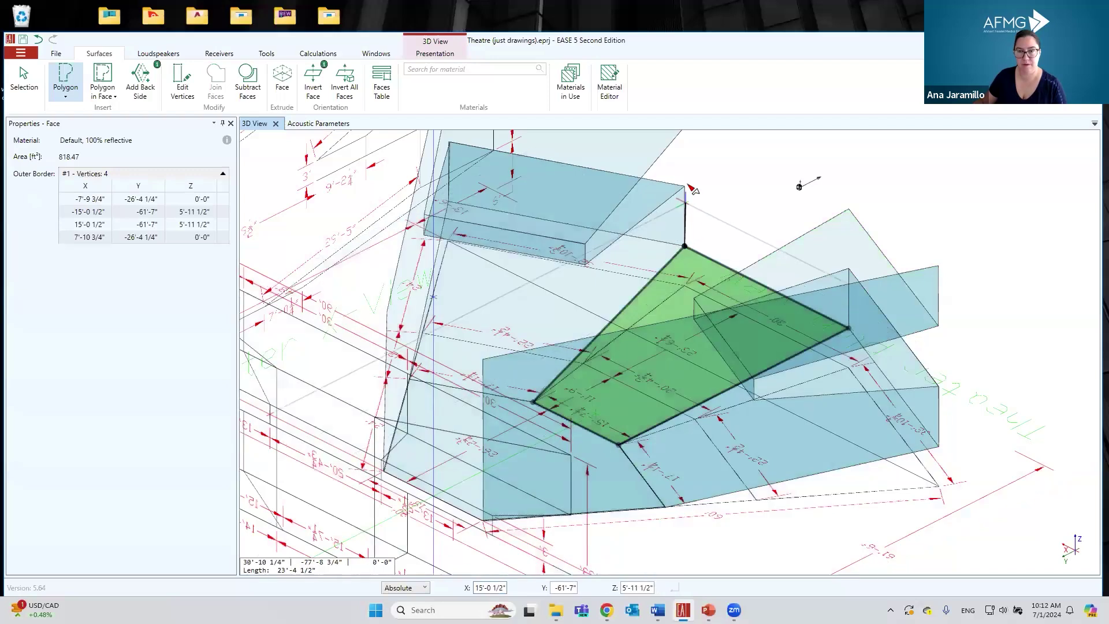
pyautogui.click(685, 186)
pyautogui.click(848, 268)
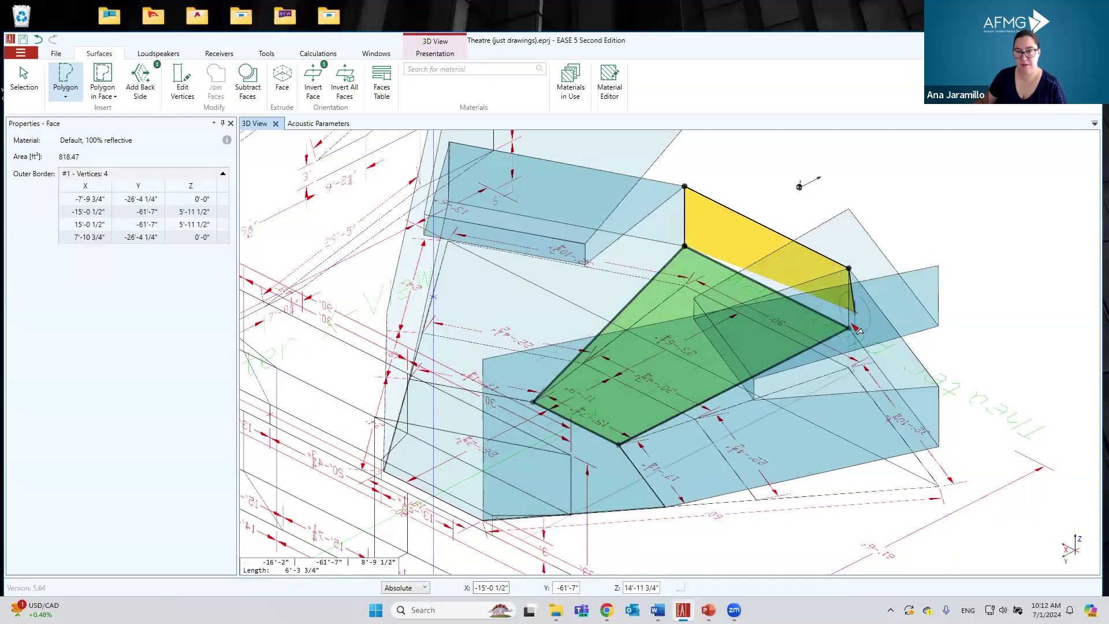
pyautogui.doubleClick(848, 328)
# Step: Draw the central balcony underside as a four-vertex polygon at about 15' height, between the two side balcony undersides
pyautogui.click(684, 186)
pyautogui.click(585, 265)
pyautogui.click(693, 319)
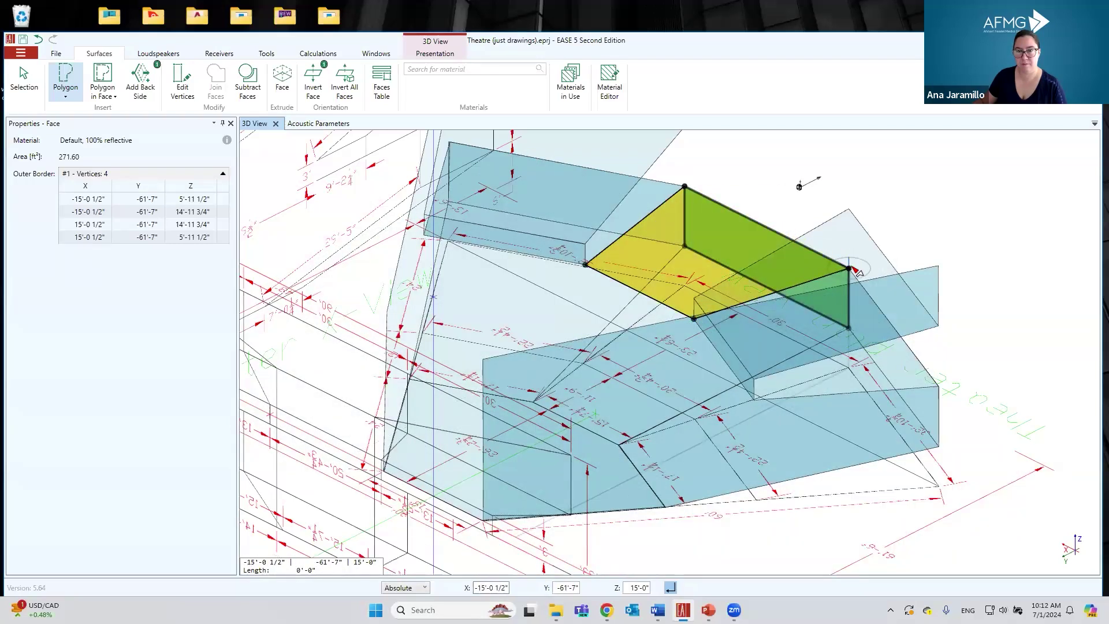
pyautogui.doubleClick(849, 268)
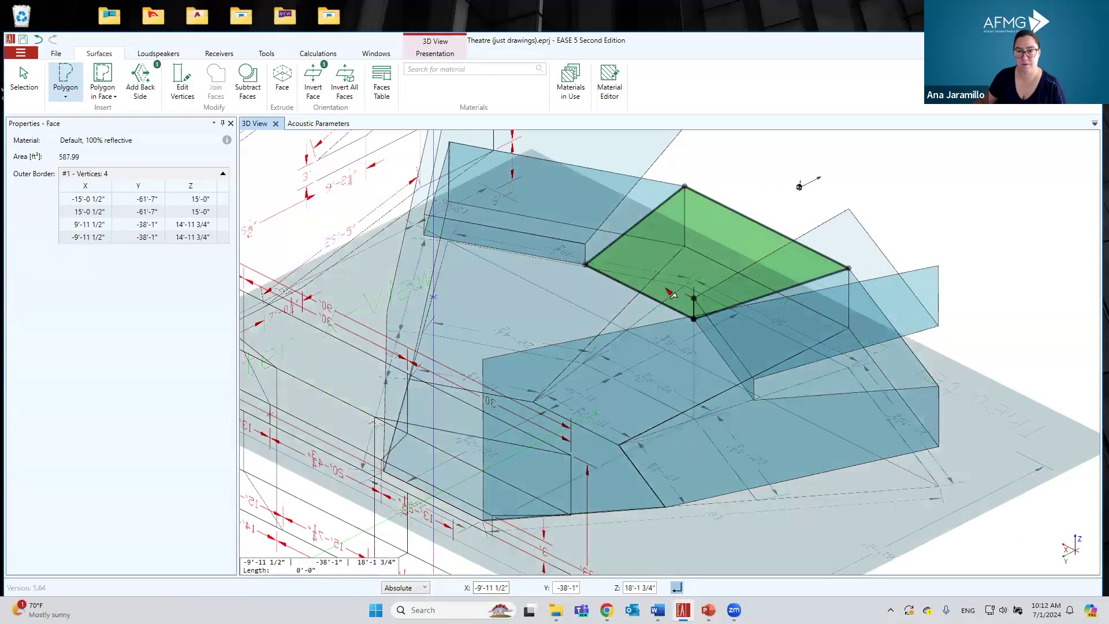
# Step: Draw the central balcony's front face as a four-vertex polygon about 3' high, between the two side balcony fronts
pyautogui.click(693, 298)
pyautogui.click(585, 244)
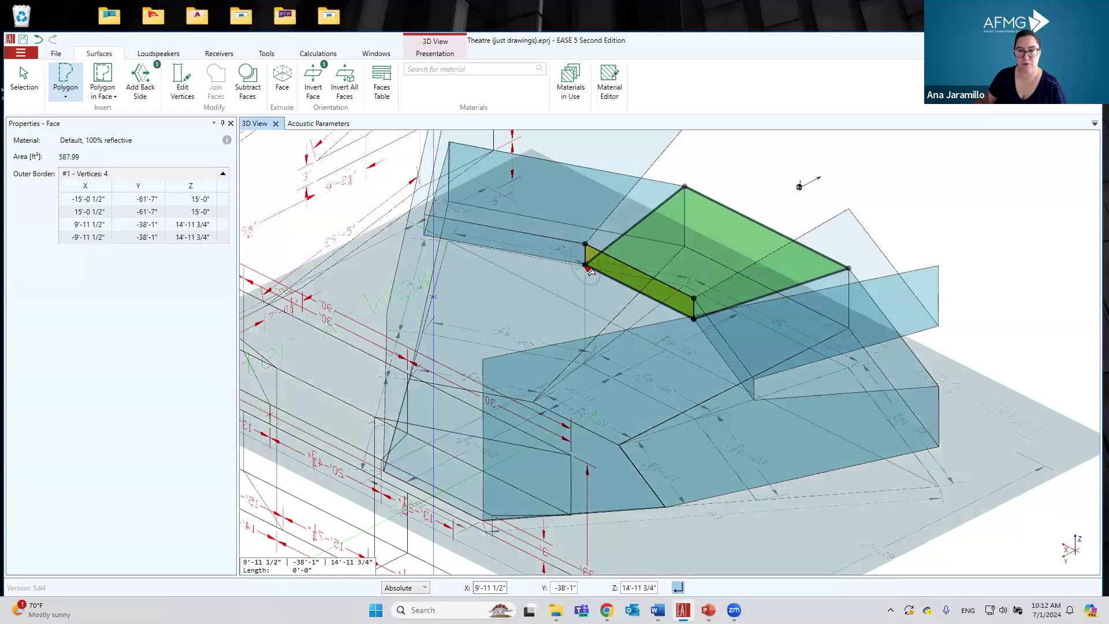
pyautogui.doubleClick(585, 264)
# Step: Draw the central balcony's raked floor as a four-vertex polygon from the front face's upper edge to the rear at about 24' height
pyautogui.moveTo(589, 270); pyautogui.dragTo(589, 357, button='middle')
pyautogui.click(547, 345)
pyautogui.click(656, 398)
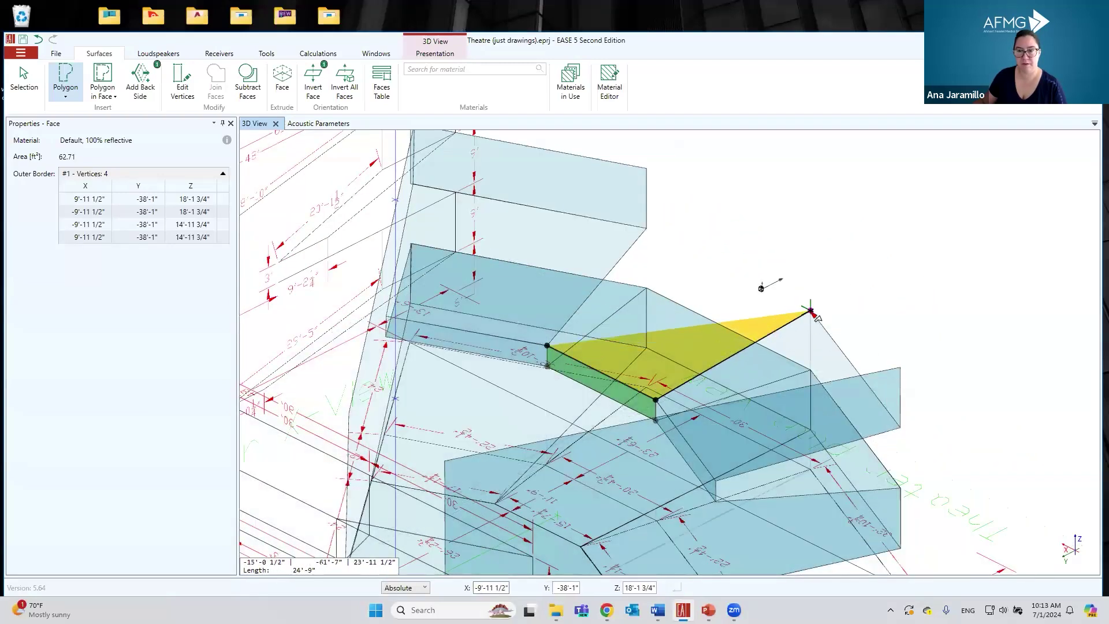
pyautogui.click(810, 311)
pyautogui.doubleClick(647, 229)
# Step: Draw four-vertex upper rear wall polygons about 9' high behind the central balcony and behind the mirrored side balcony
pyautogui.click(647, 229)
pyautogui.click(646, 168)
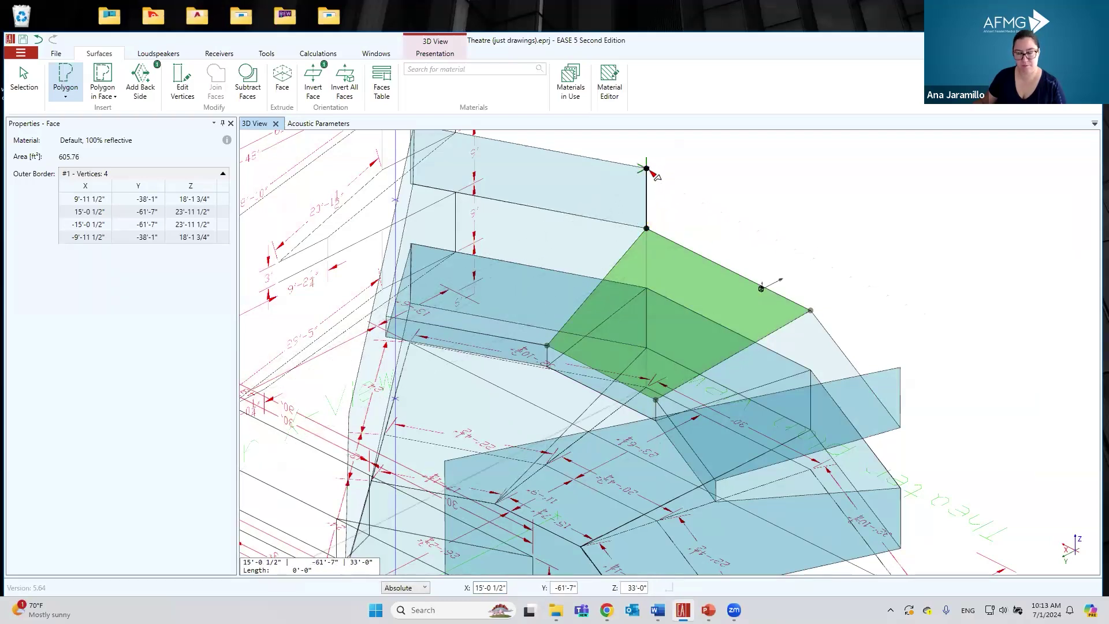
pyautogui.click(810, 312)
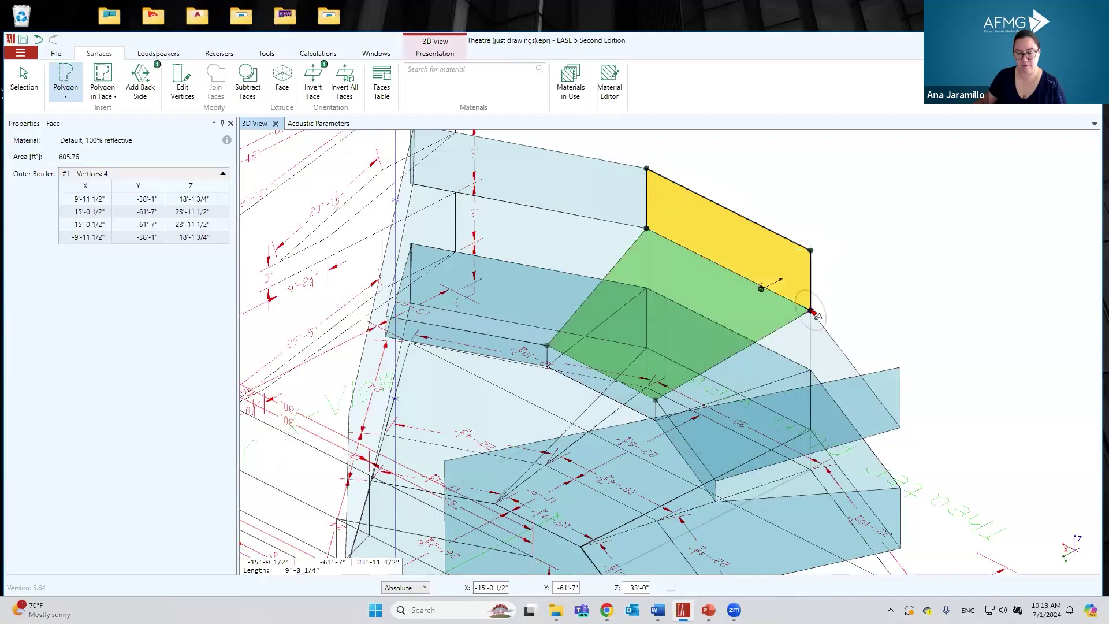
pyautogui.click(812, 312)
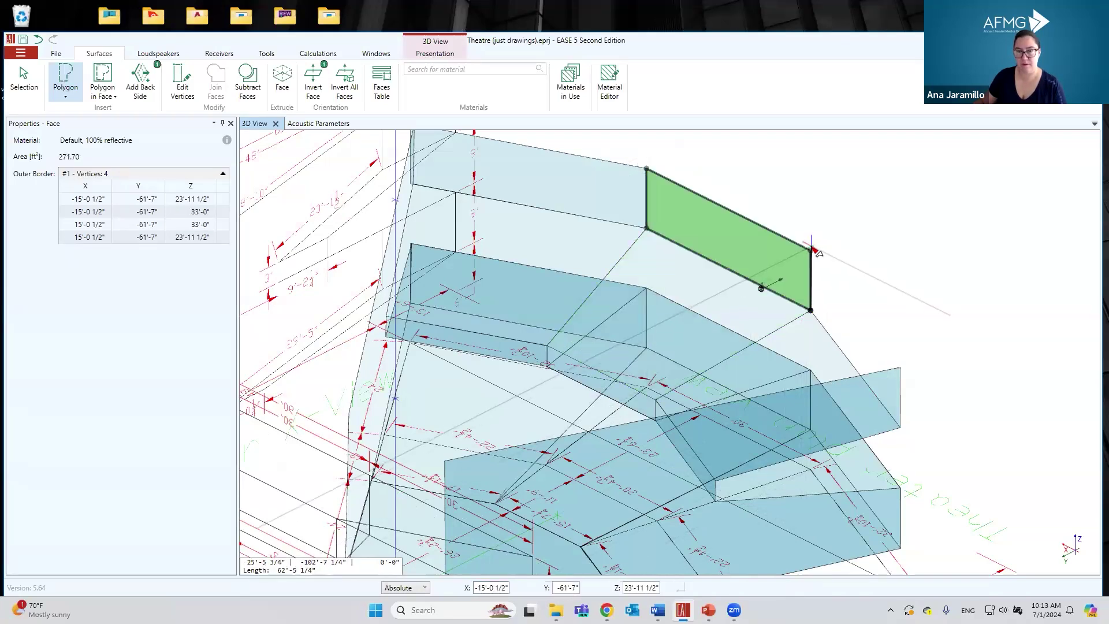
pyautogui.click(899, 367)
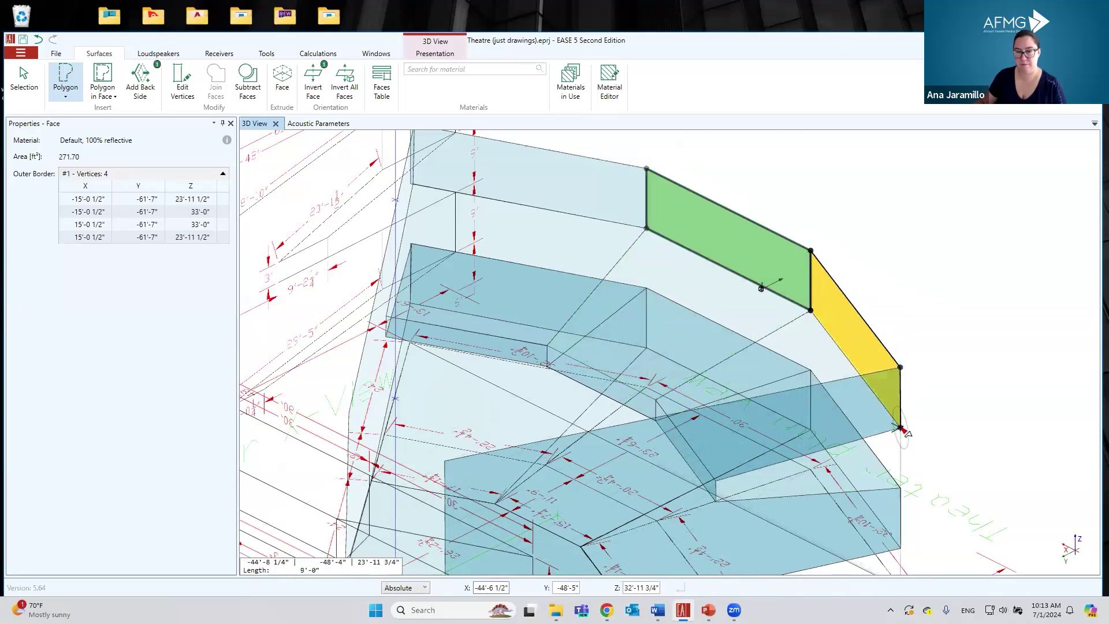
pyautogui.doubleClick(901, 428)
# Step: Draw the front wall as a four-vertex polygon about 18' wide and 24' high, between the front ends of the side walls
pyautogui.moveTo(924, 416); pyautogui.dragTo(556, 316, button='middle')
pyautogui.click(448, 381)
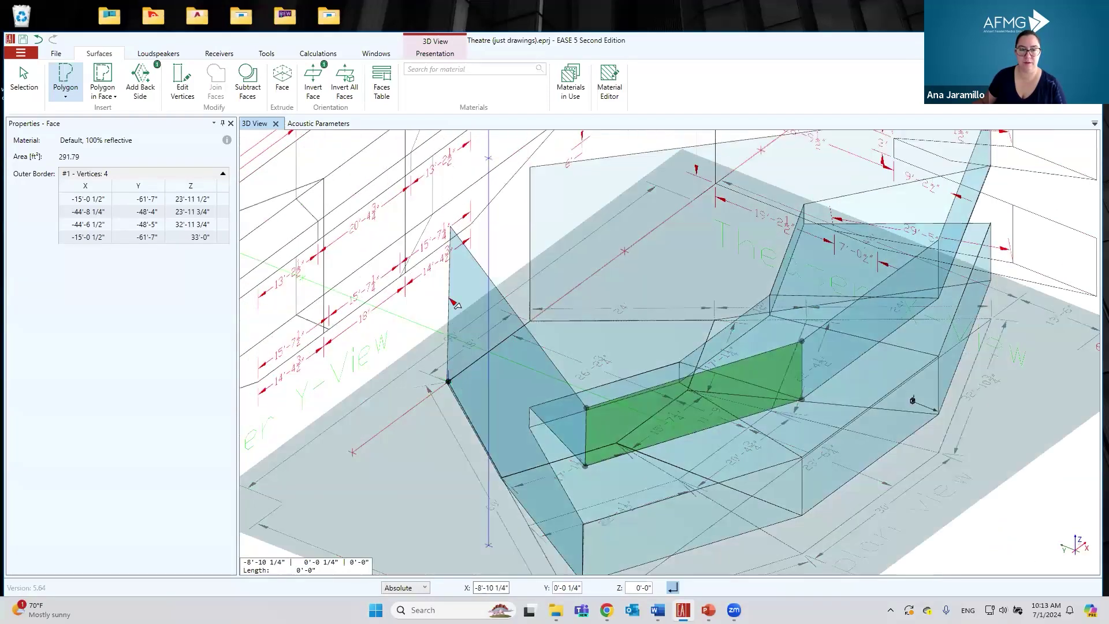
pyautogui.click(450, 225)
pyautogui.click(530, 168)
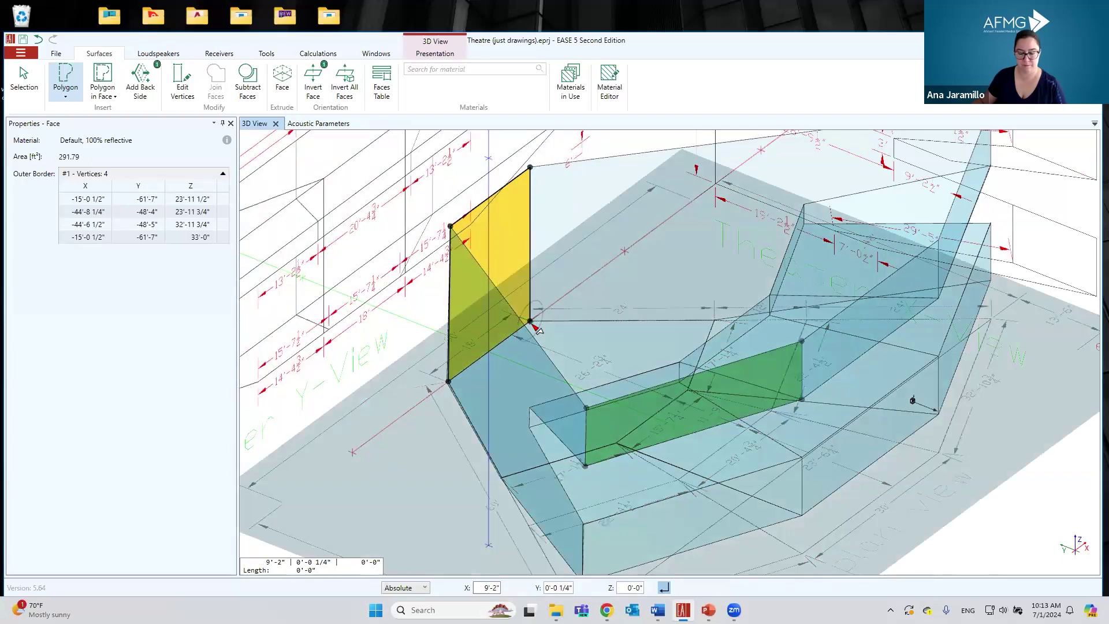
pyautogui.click(535, 328)
# Step: Draw the sloped main ceiling as a four-vertex polygon from the front wall's 24' top edge to the outer rear corners at about 33'
pyautogui.moveTo(535, 328); pyautogui.dragTo(540, 188, button='middle')
pyautogui.click(533, 179)
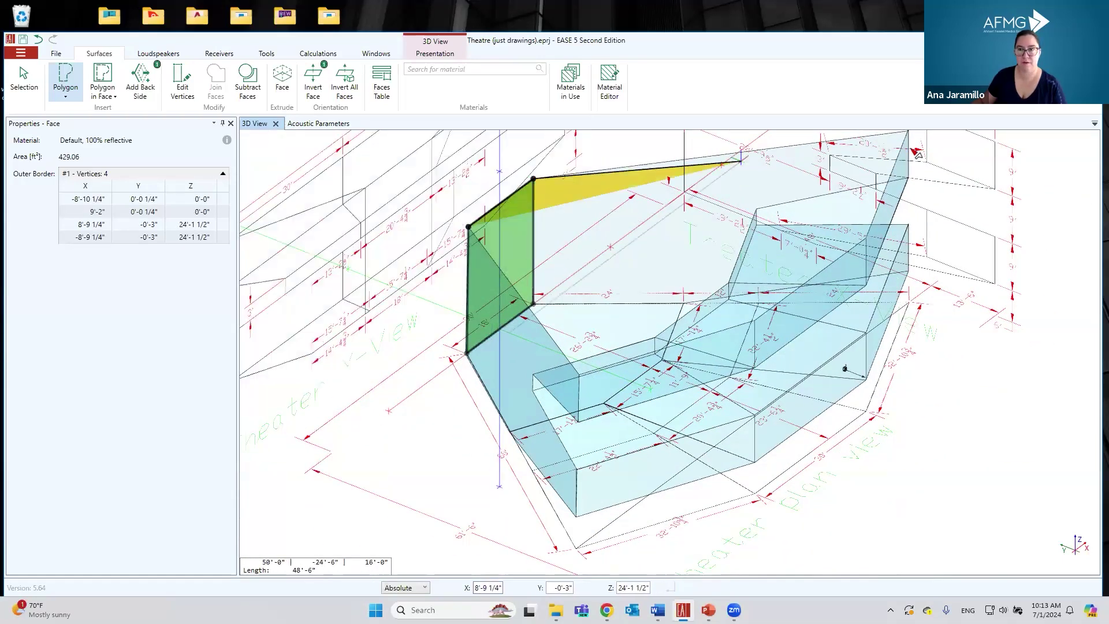
pyautogui.click(907, 133)
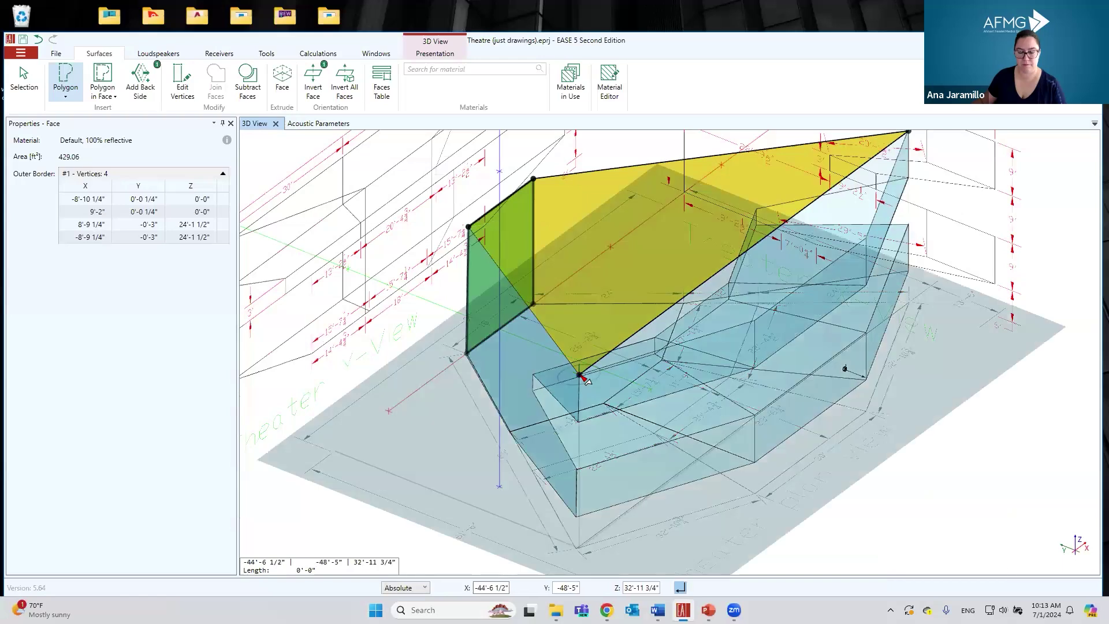
pyautogui.click(581, 372)
# Step: Draw the rear ceiling as a four-vertex polygon at about 33' height, between the main ceiling's rear edge and the upper rear walls' top corners
pyautogui.moveTo(588, 409); pyautogui.dragTo(498, 458, button='middle')
pyautogui.click(488, 425)
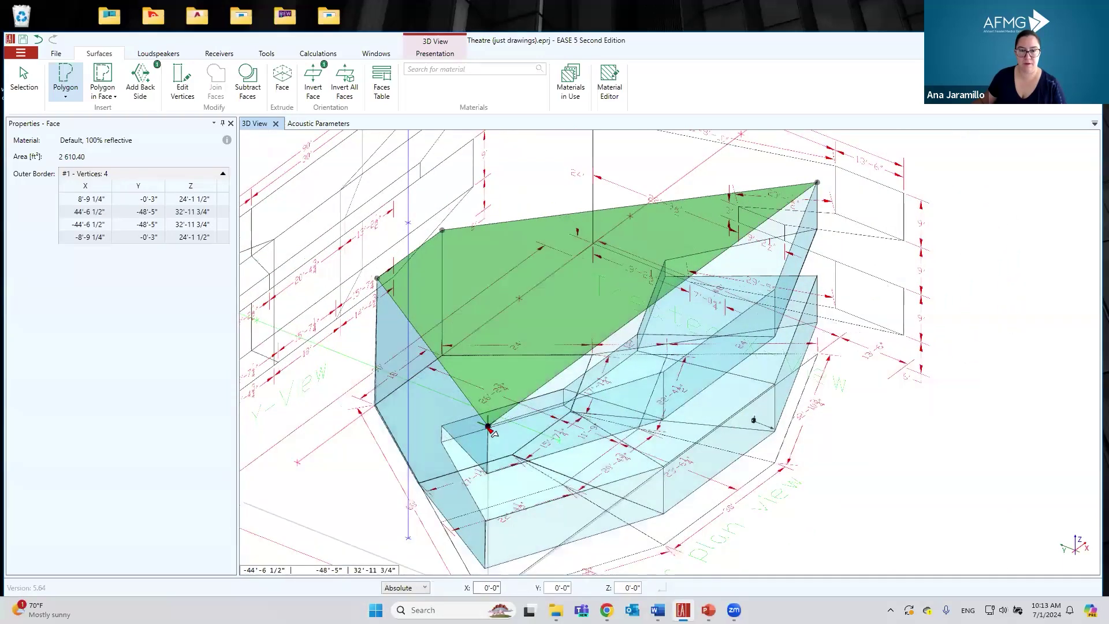
pyautogui.click(663, 371)
pyautogui.click(774, 288)
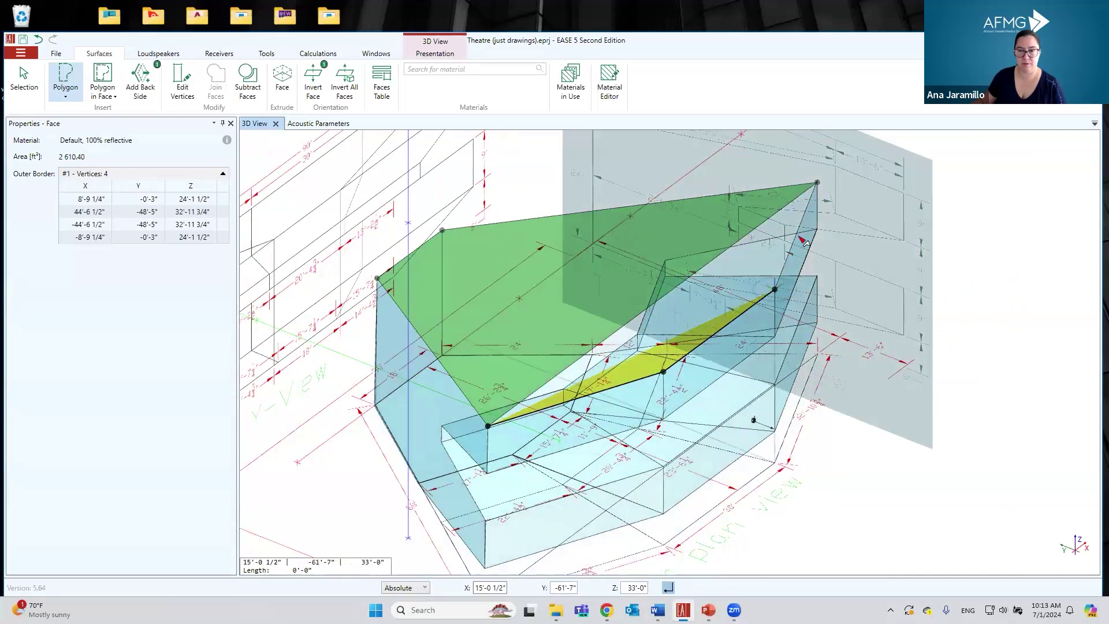
pyautogui.click(817, 184)
pyautogui.moveTo(845, 364); pyautogui.dragTo(571, 430, button='right')
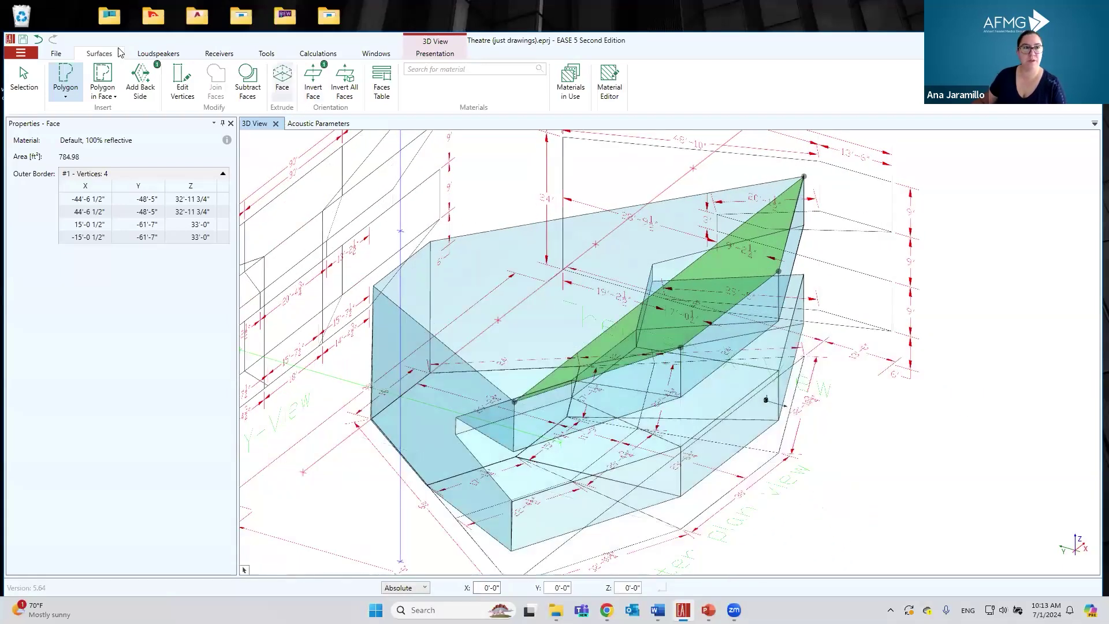
pyautogui.click(24, 80)
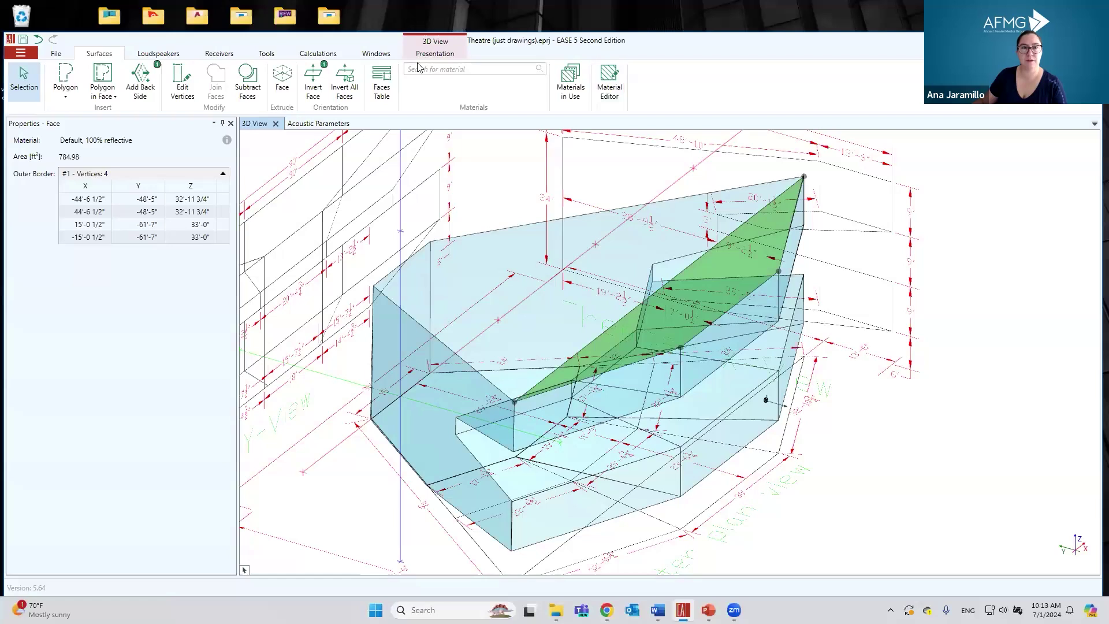
# Step: Hide the drawings and display hole outlines in the theater model
pyautogui.click(435, 54)
pyautogui.click(627, 81)
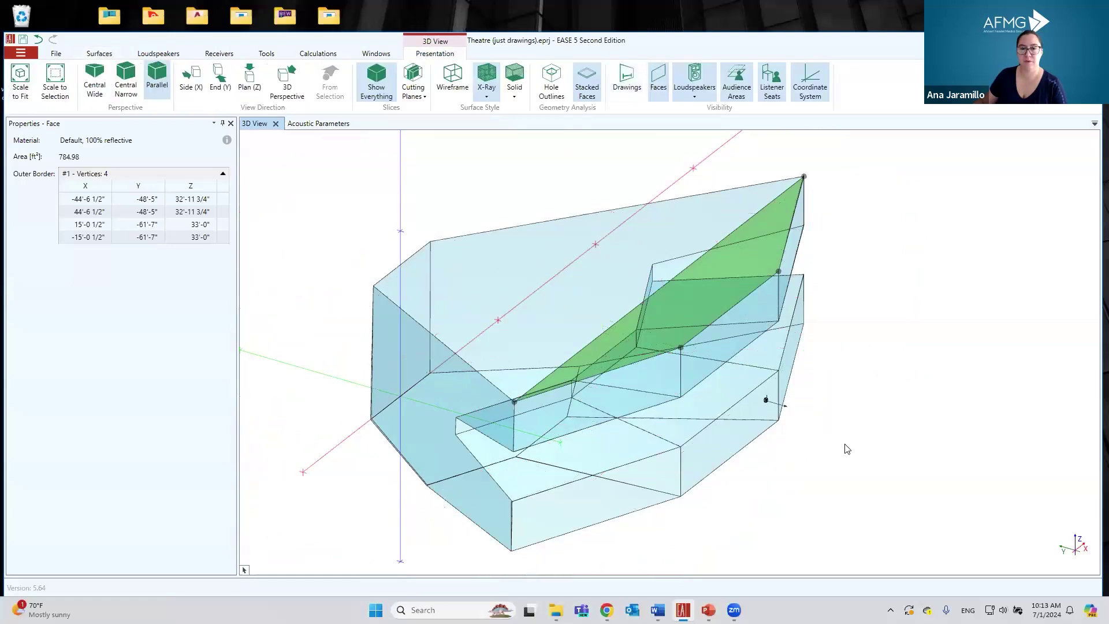
pyautogui.moveTo(794, 443); pyautogui.dragTo(898, 428, button='right')
pyautogui.click(804, 421)
pyautogui.moveTo(805, 421); pyautogui.dragTo(907, 411, button='right')
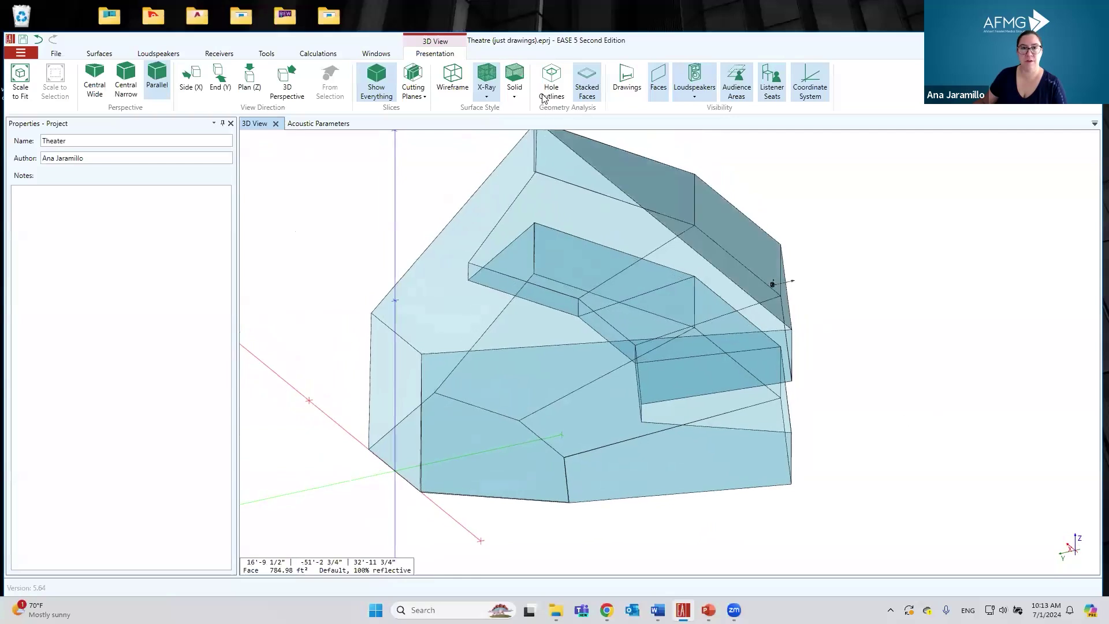
pyautogui.click(551, 76)
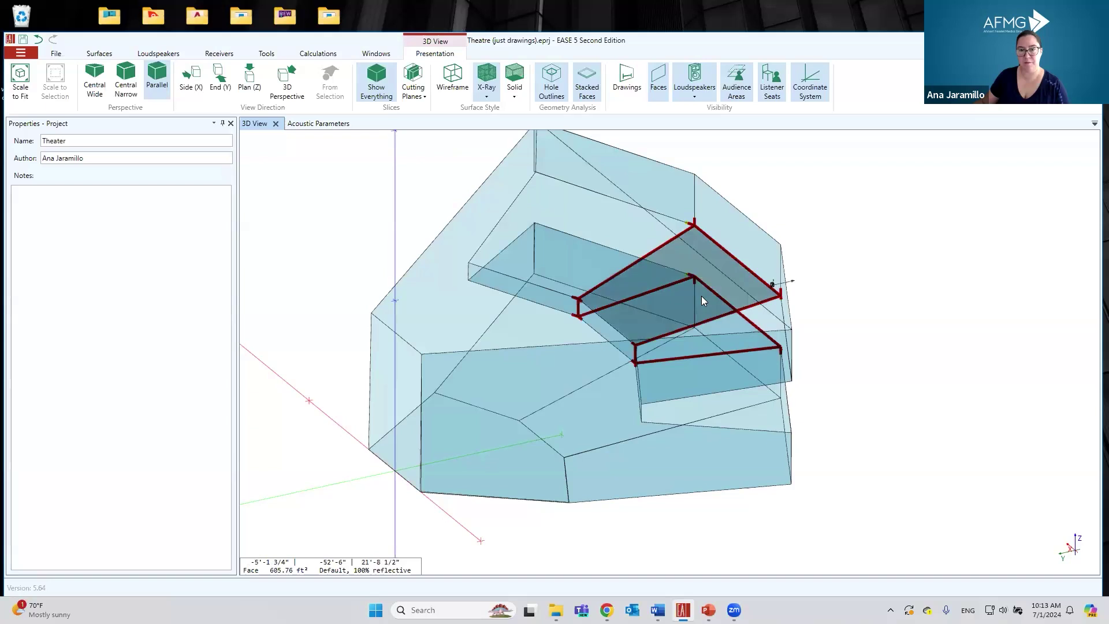
pyautogui.click(702, 298)
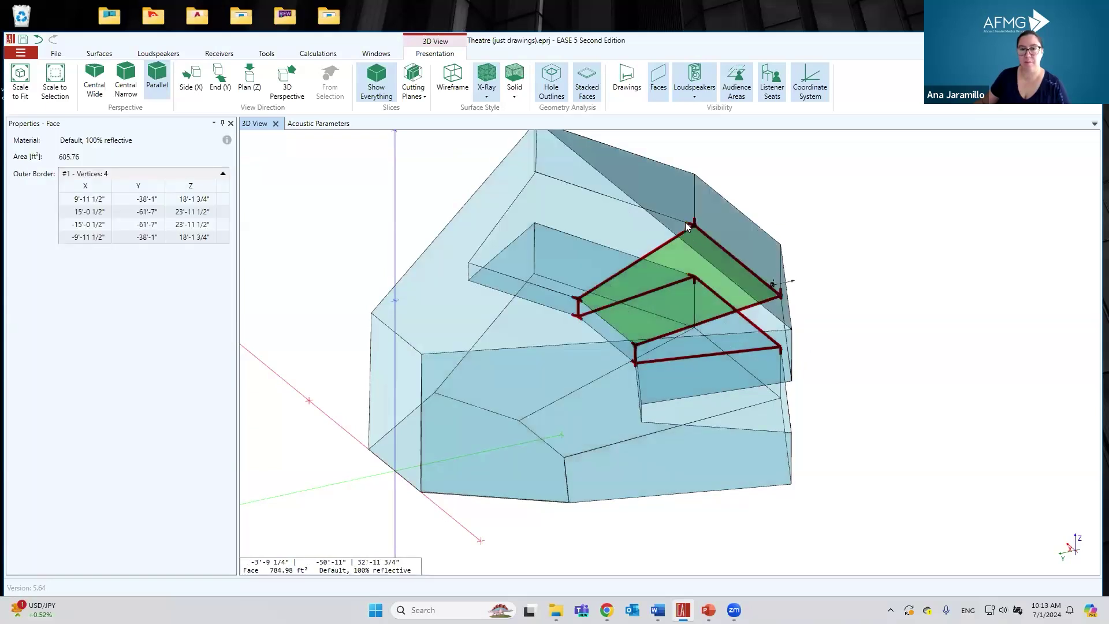
pyautogui.click(855, 356)
pyautogui.moveTo(875, 377); pyautogui.dragTo(850, 358)
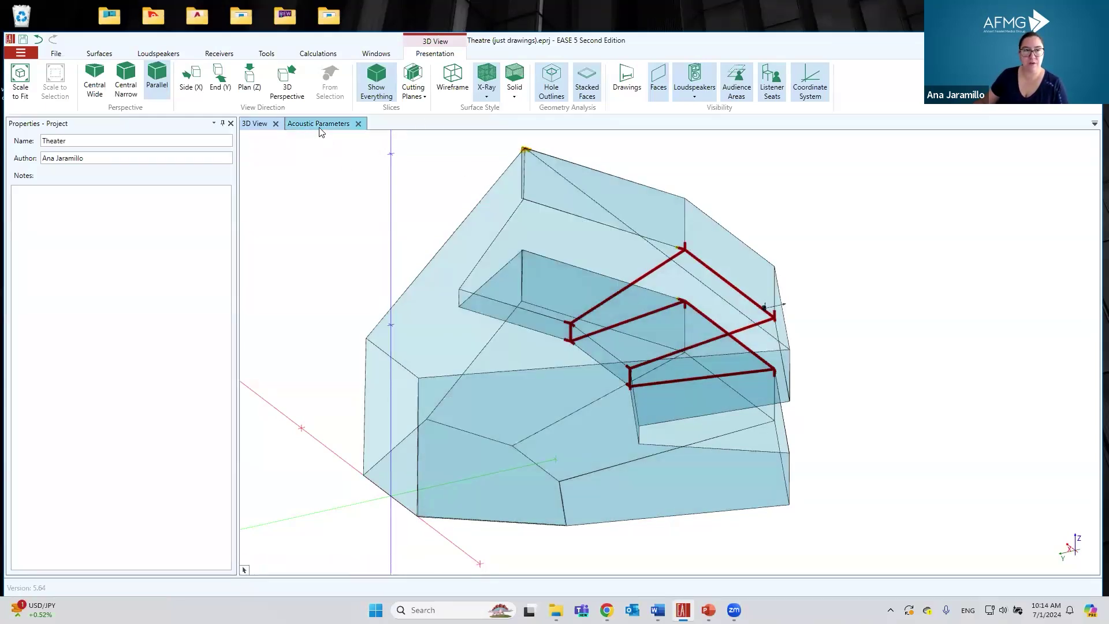
# Step: Check the room volume's status message in the acoustic parameters and return to the 3D model
pyautogui.click(309, 123)
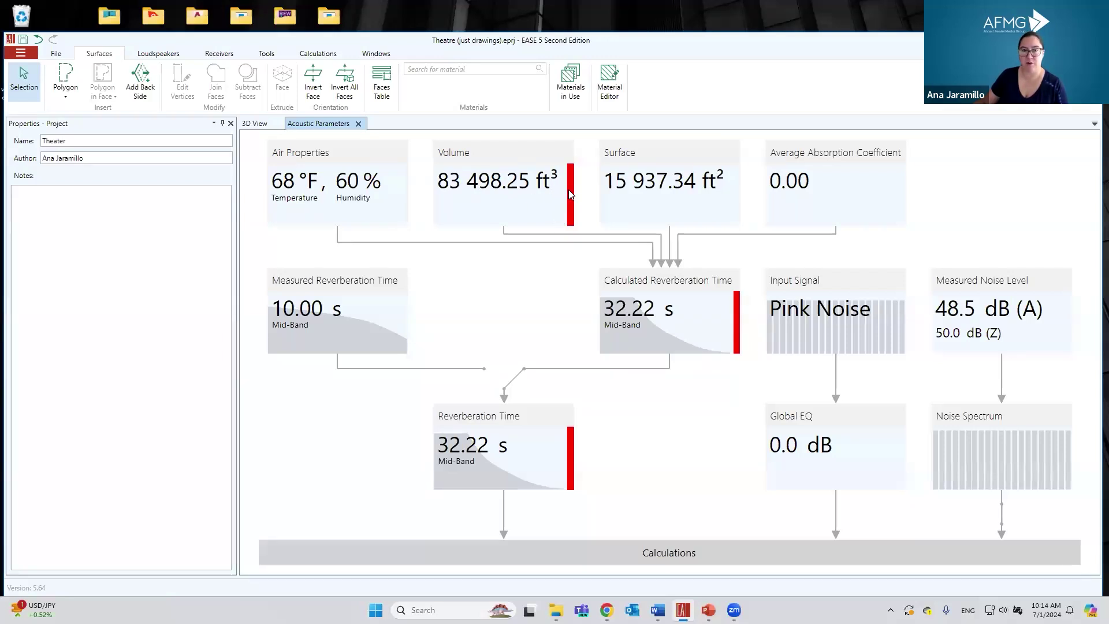
pyautogui.moveTo(573, 194)
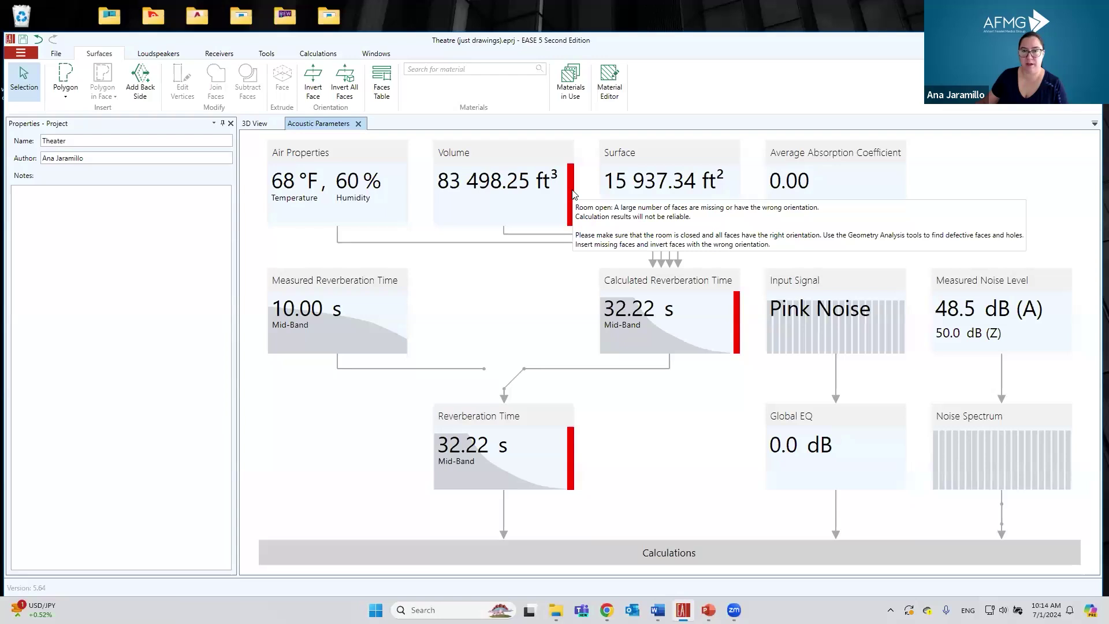
pyautogui.click(257, 123)
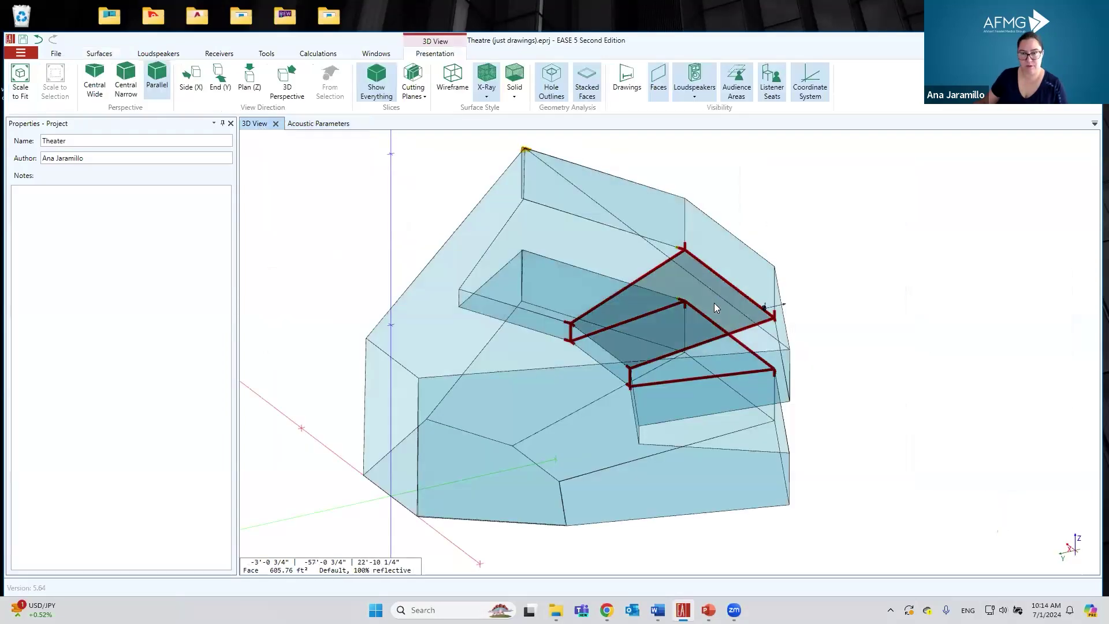
# Step: Invert the orientation of the central balcony's raked floor and of its underside
pyautogui.click(714, 303)
pyautogui.click(106, 54)
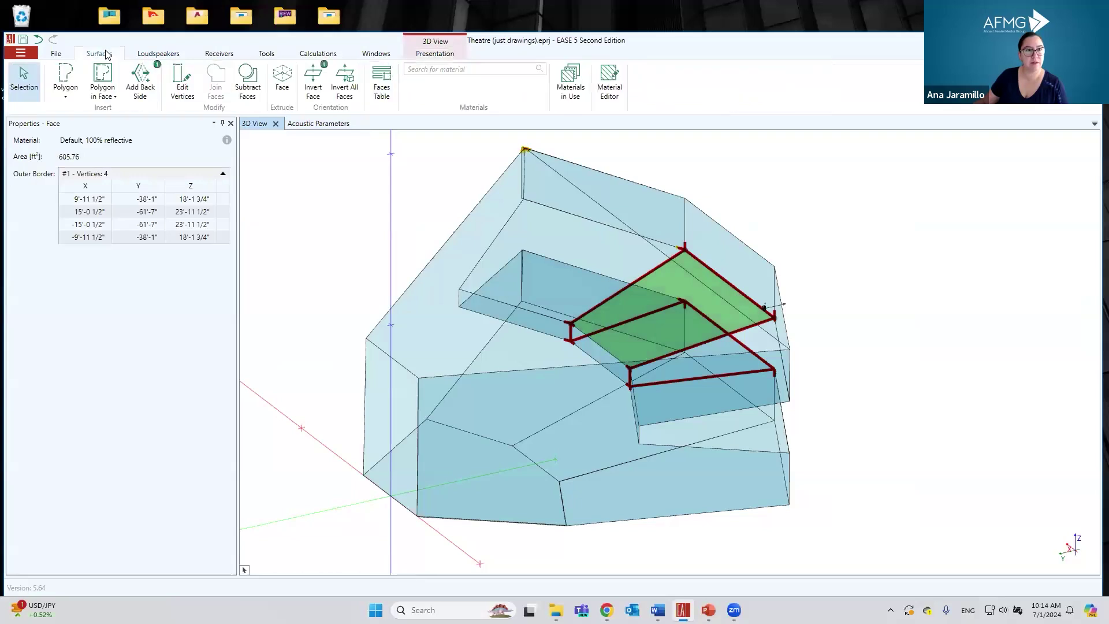
pyautogui.click(310, 79)
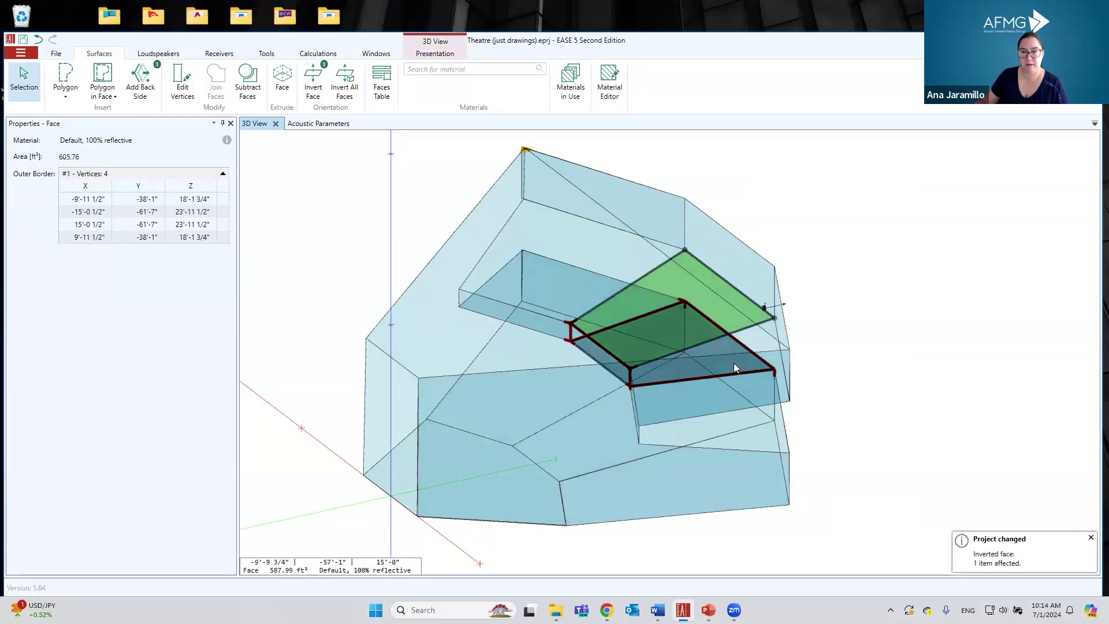
pyautogui.click(733, 363)
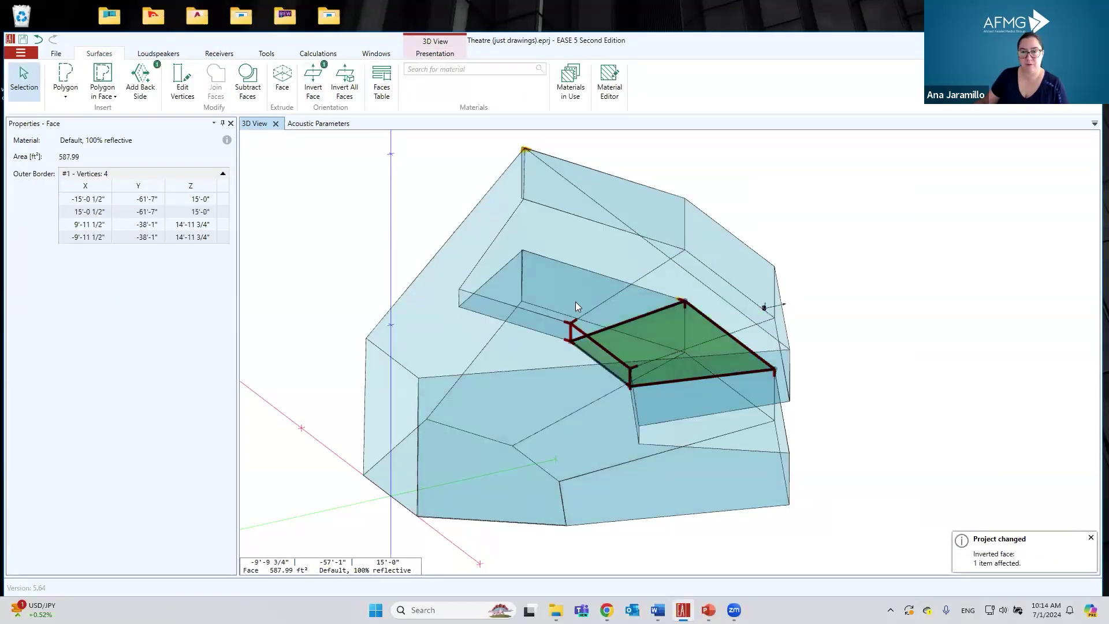
pyautogui.click(310, 81)
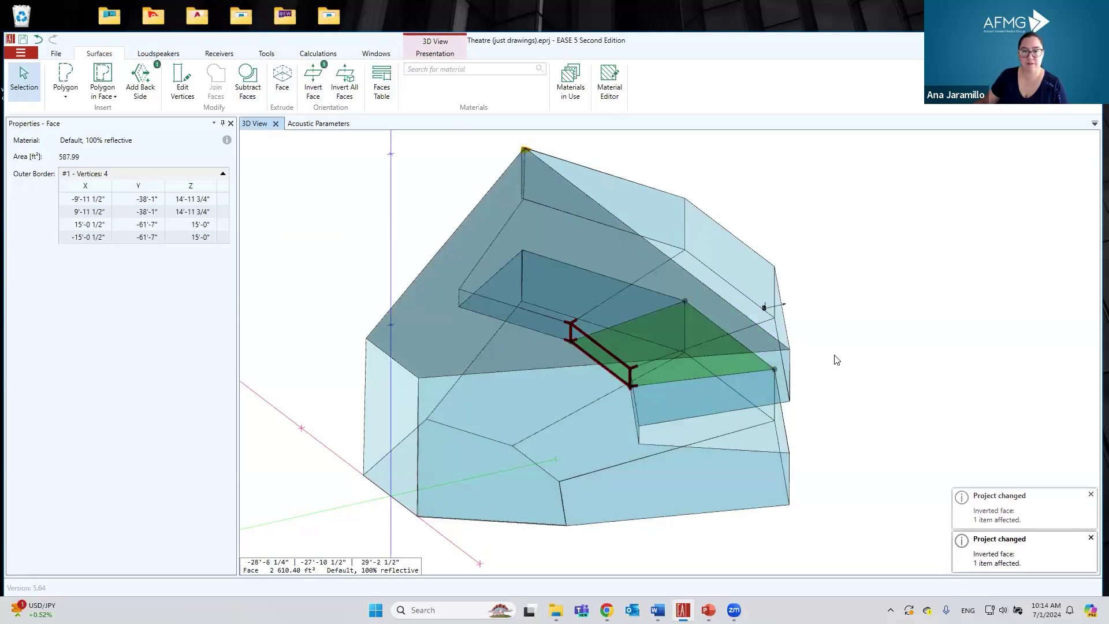
pyautogui.click(837, 360)
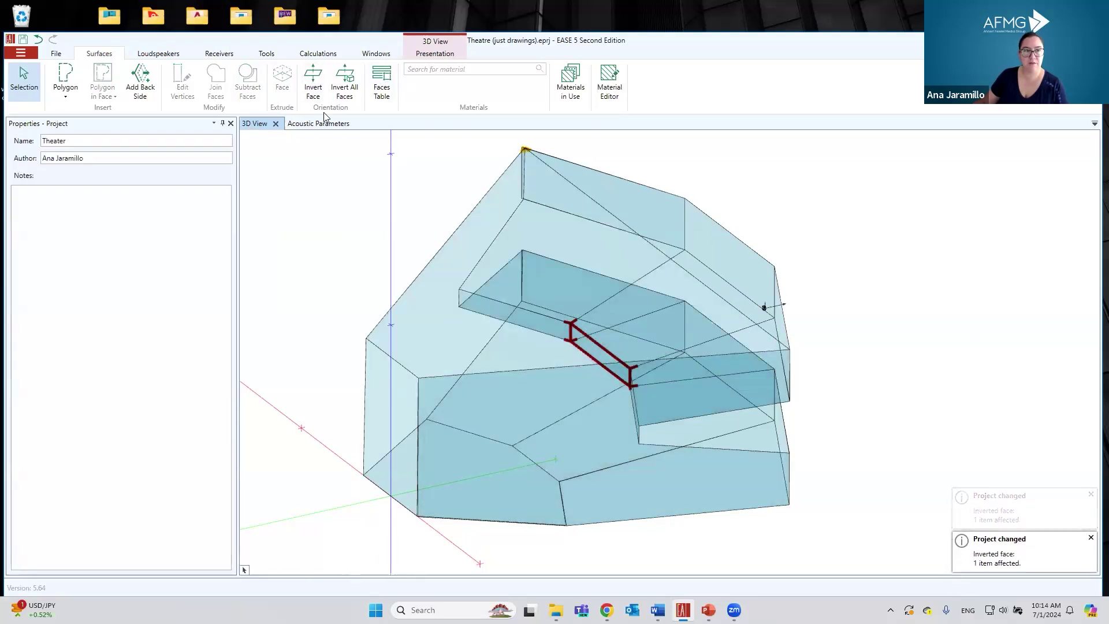
# Step: Recheck the room volume's status message after inverting the two balcony faces, and return to the 3D model
pyautogui.click(306, 123)
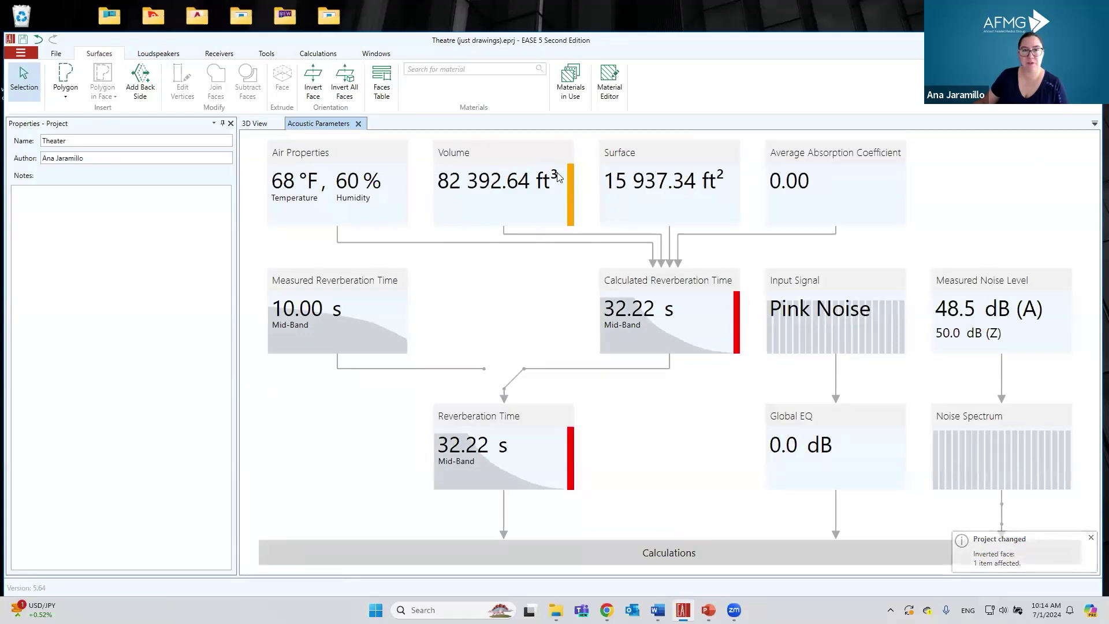
pyautogui.moveTo(569, 184)
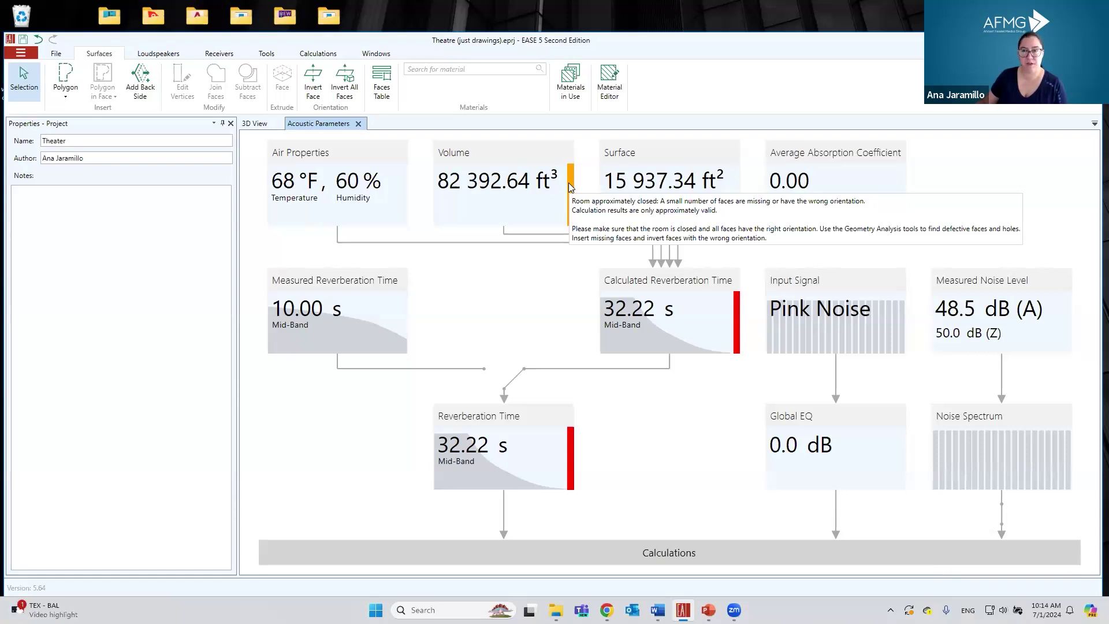
pyautogui.click(254, 125)
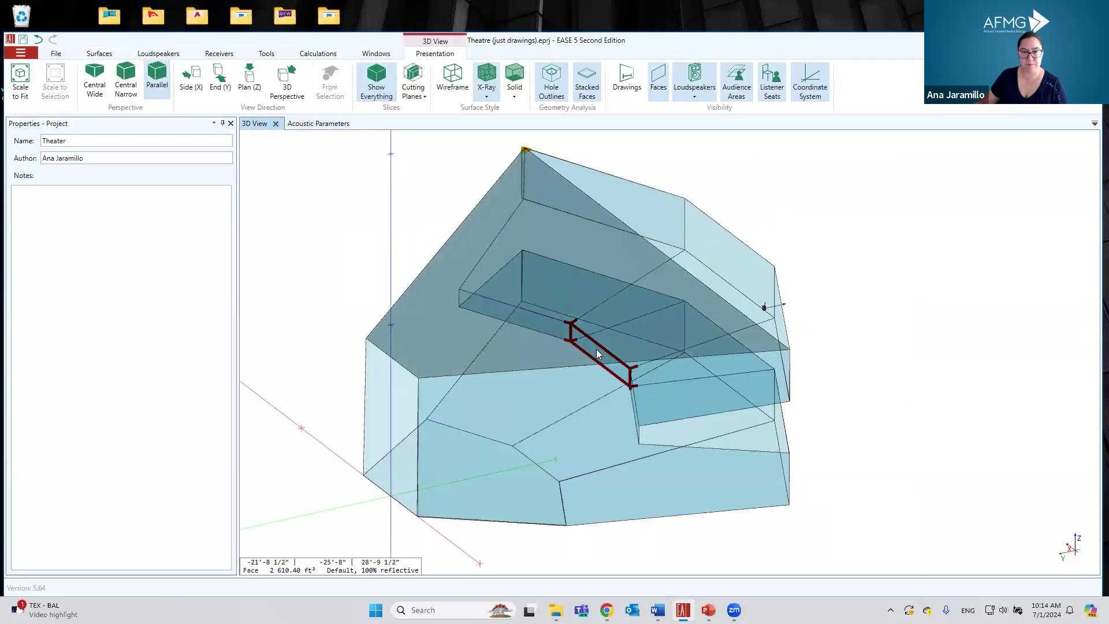
# Step: Invert the orientation of the central balcony's front face and check the room volume's status again
pyautogui.click(596, 350)
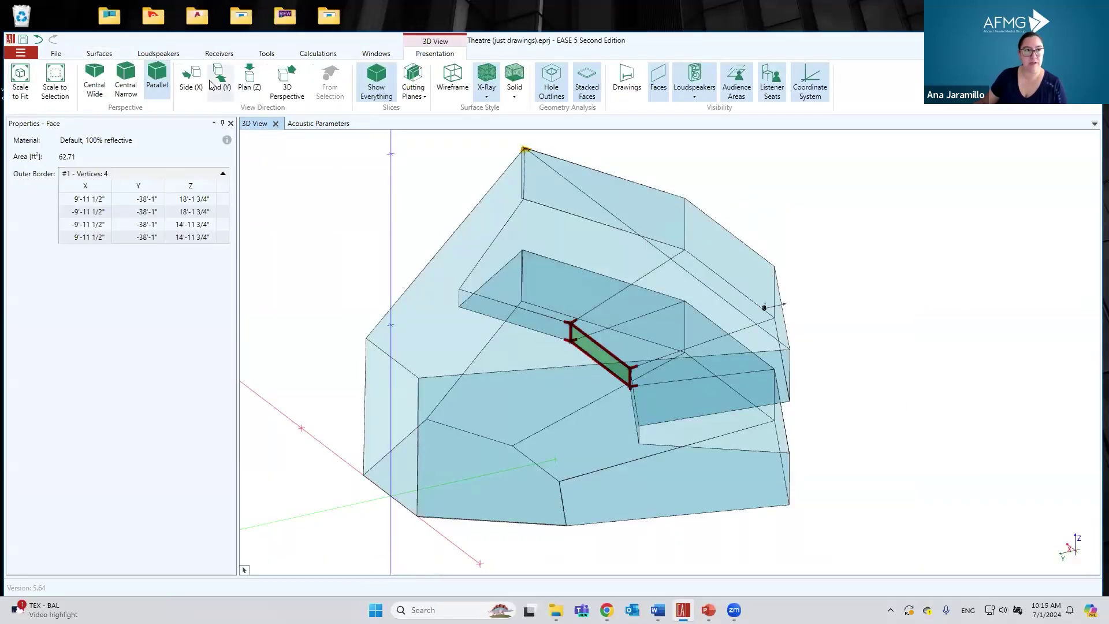
pyautogui.click(100, 53)
pyautogui.click(310, 90)
pyautogui.click(344, 186)
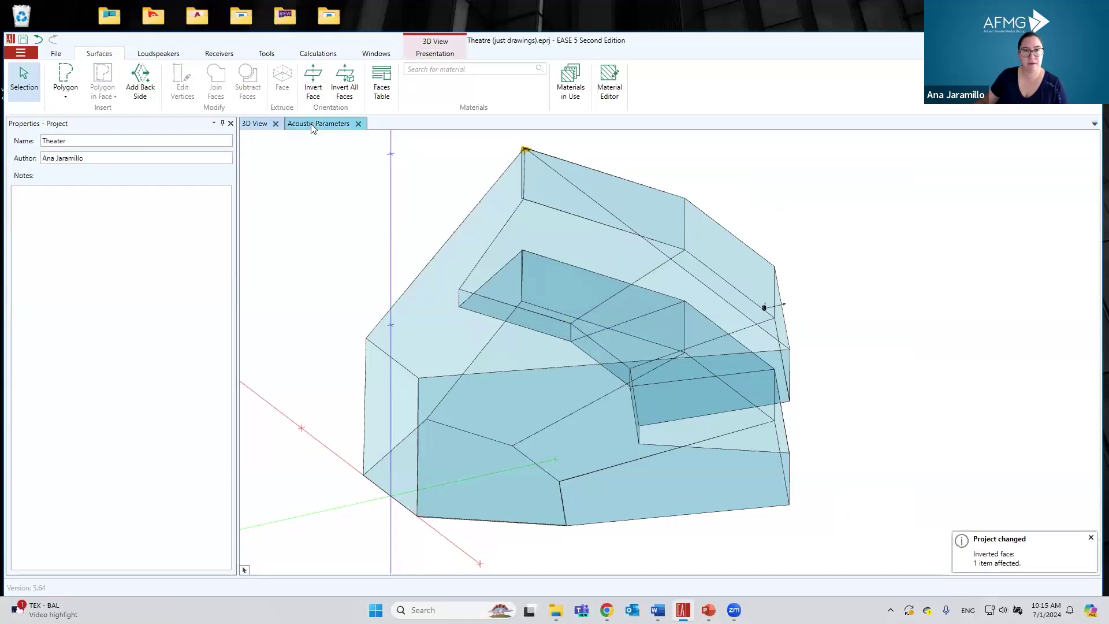
pyautogui.click(311, 123)
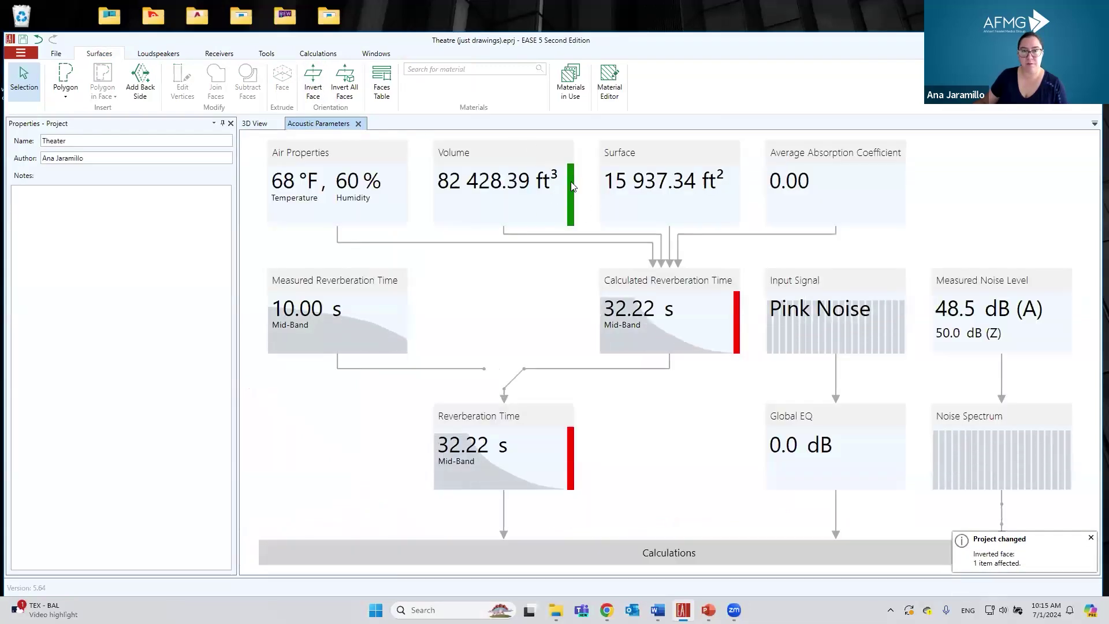
pyautogui.click(254, 125)
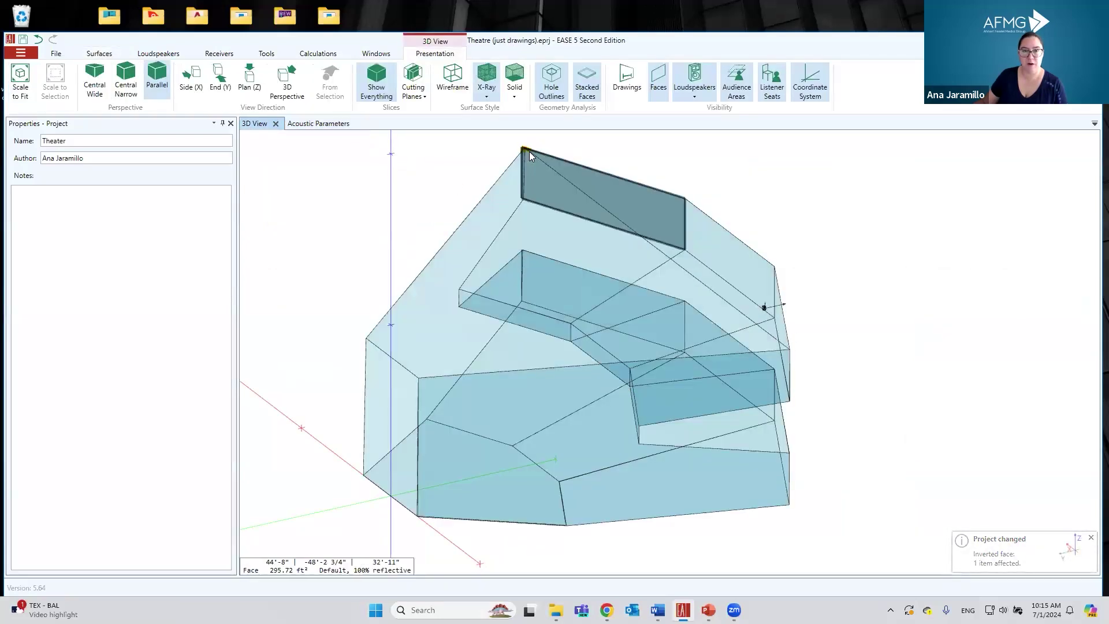
# Step: Move the positive-X upper rear wall's outer vertices onto the neighbouring corners, at X 44'-5 3/4" for the upper and 44'-7 3/4" for the lower
pyautogui.moveTo(889, 340); pyautogui.dragTo(841, 294, button='right')
pyautogui.scroll(5, 841, 293)
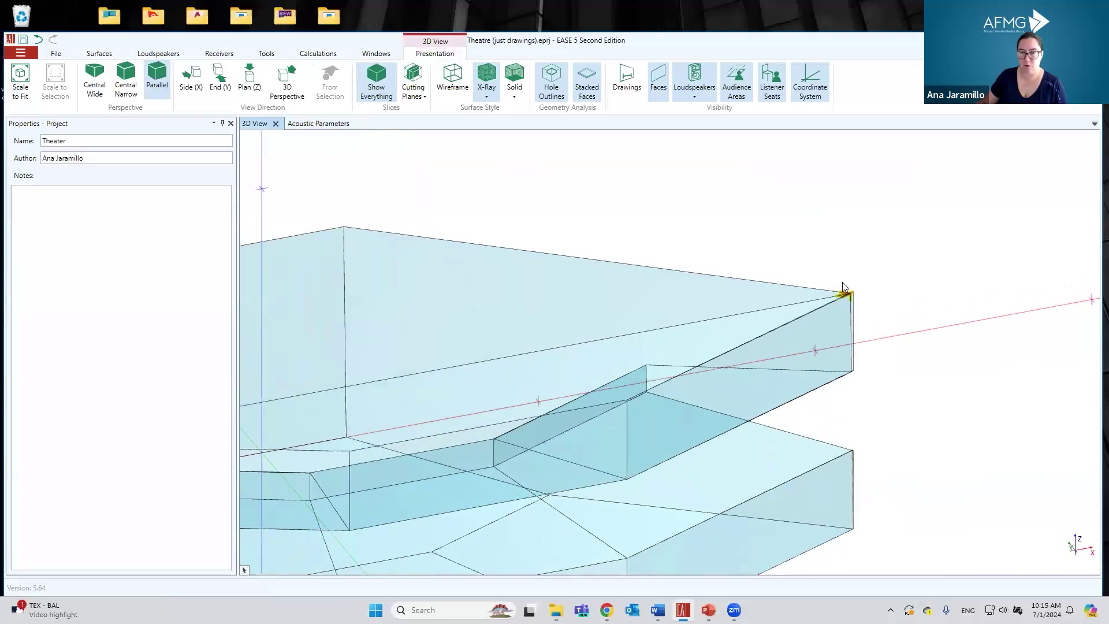
pyautogui.moveTo(903, 366); pyautogui.dragTo(845, 350, button='right')
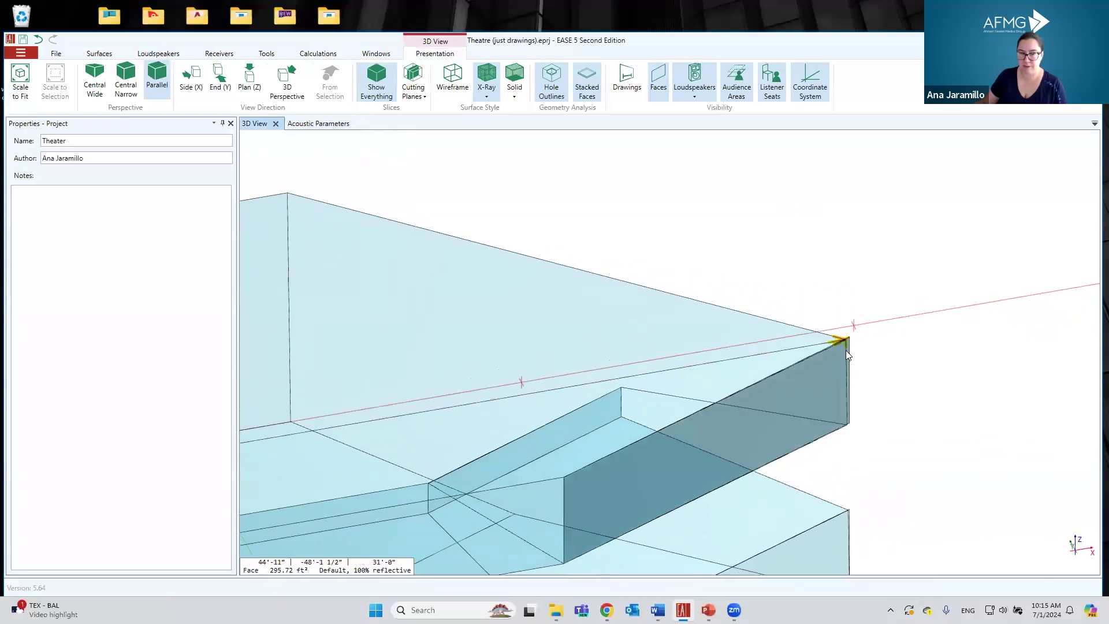
pyautogui.moveTo(787, 388); pyautogui.dragTo(701, 333, button='right')
pyautogui.click(796, 371)
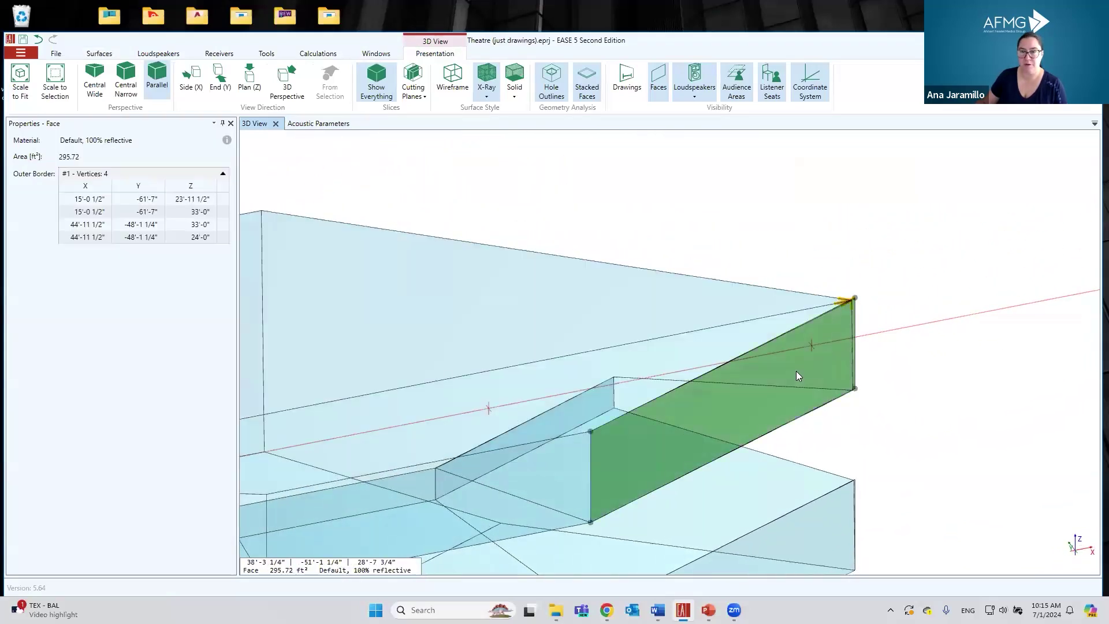
pyautogui.click(104, 55)
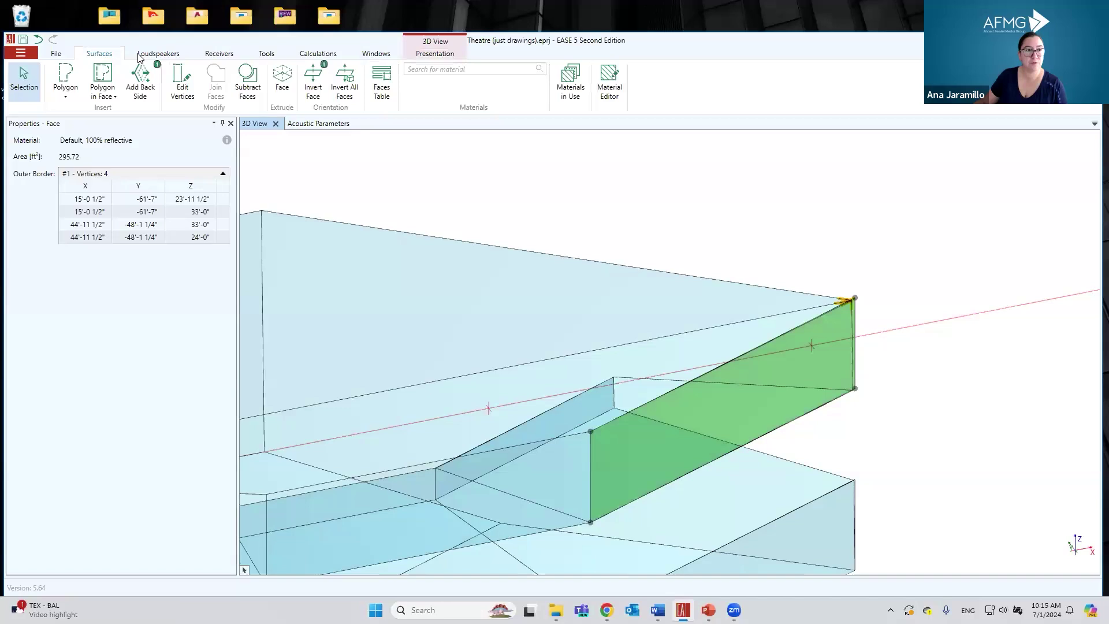
pyautogui.click(181, 84)
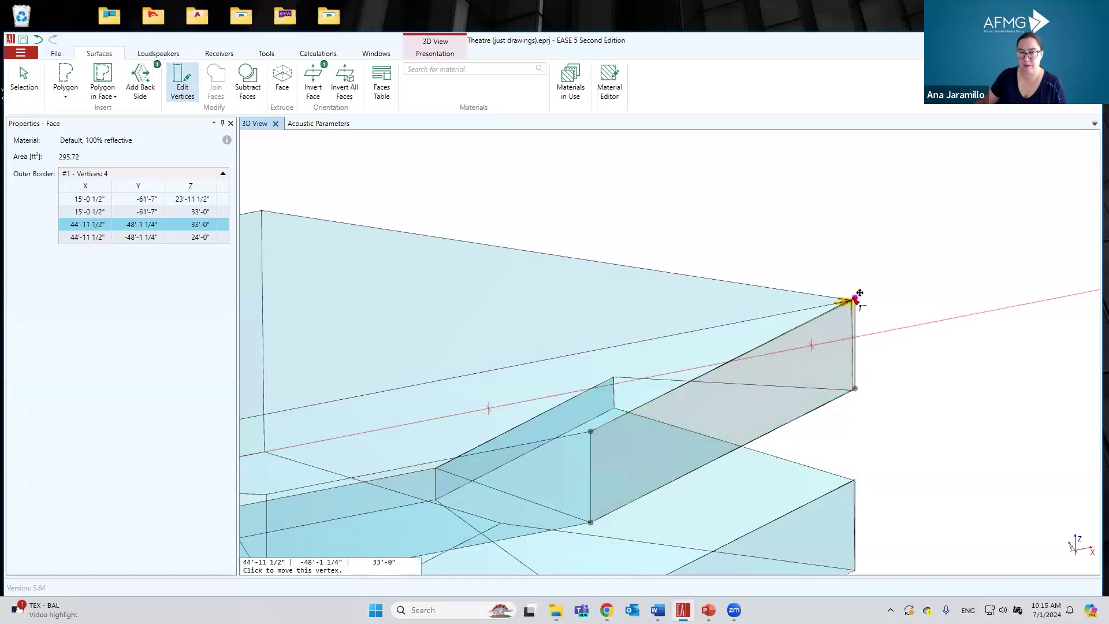
pyautogui.click(855, 298)
pyautogui.click(851, 300)
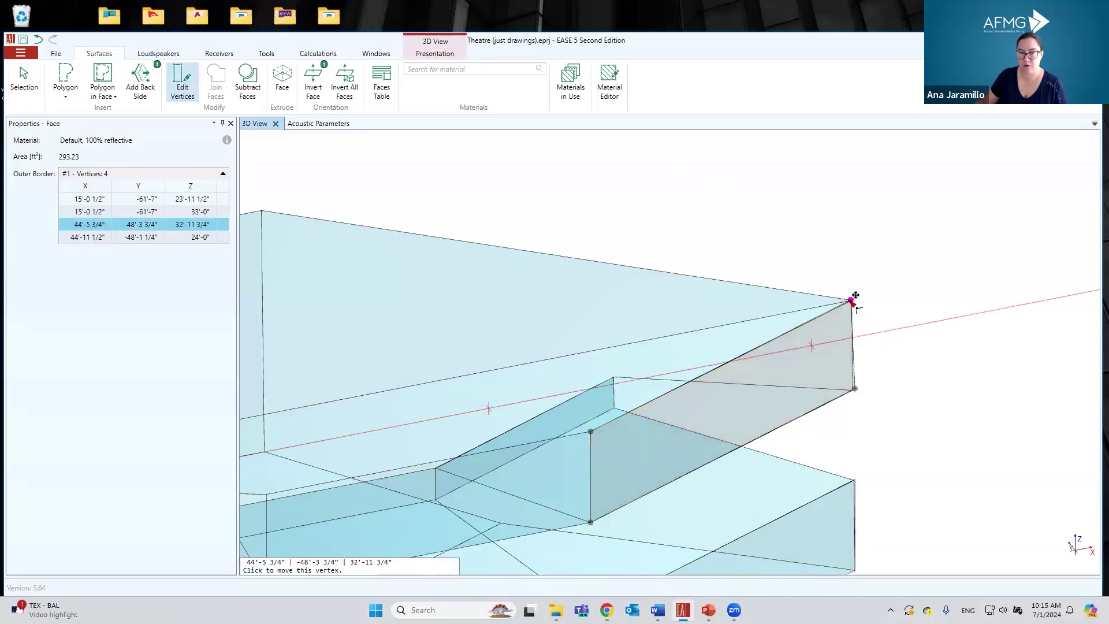
pyautogui.click(854, 389)
pyautogui.click(852, 390)
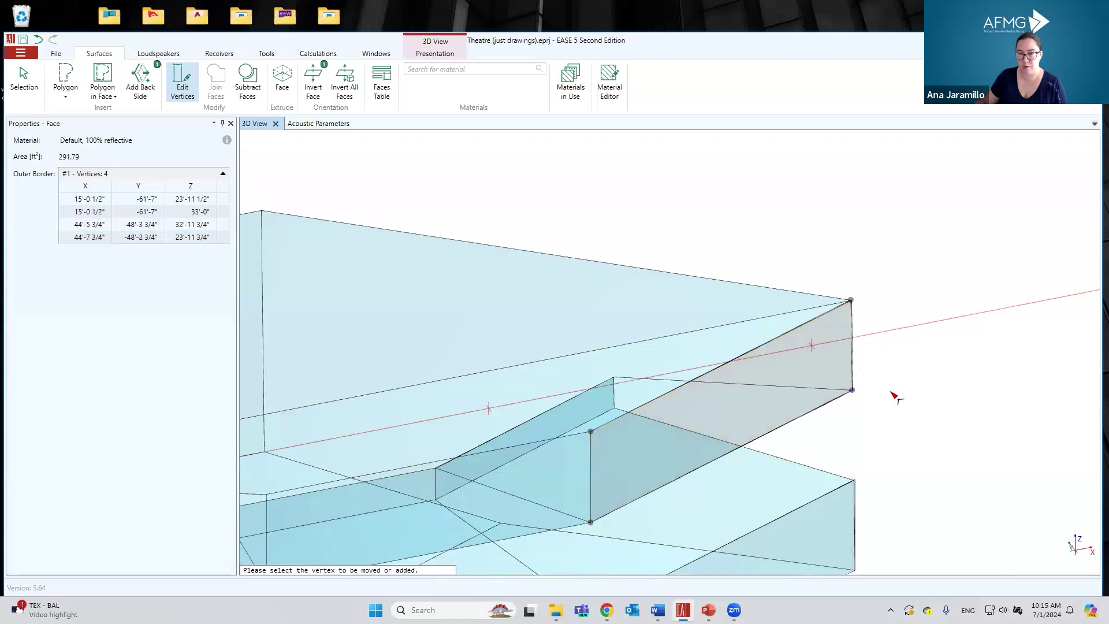
# Step: Leave vertex editing, deselect the corrected wall, and examine the whole room model from several angles
pyautogui.press('Escape')
pyautogui.moveTo(688, 384); pyautogui.dragTo(834, 329, button='middle')
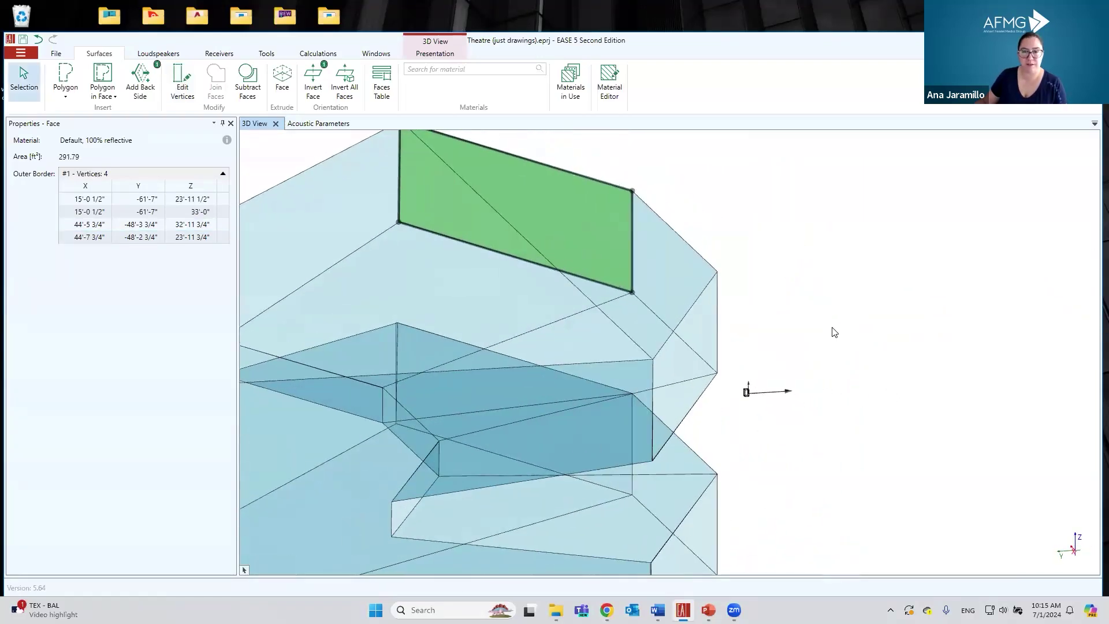
pyautogui.click(834, 329)
pyautogui.moveTo(596, 341); pyautogui.dragTo(743, 347, button='middle')
pyautogui.scroll(-2, 569, 329)
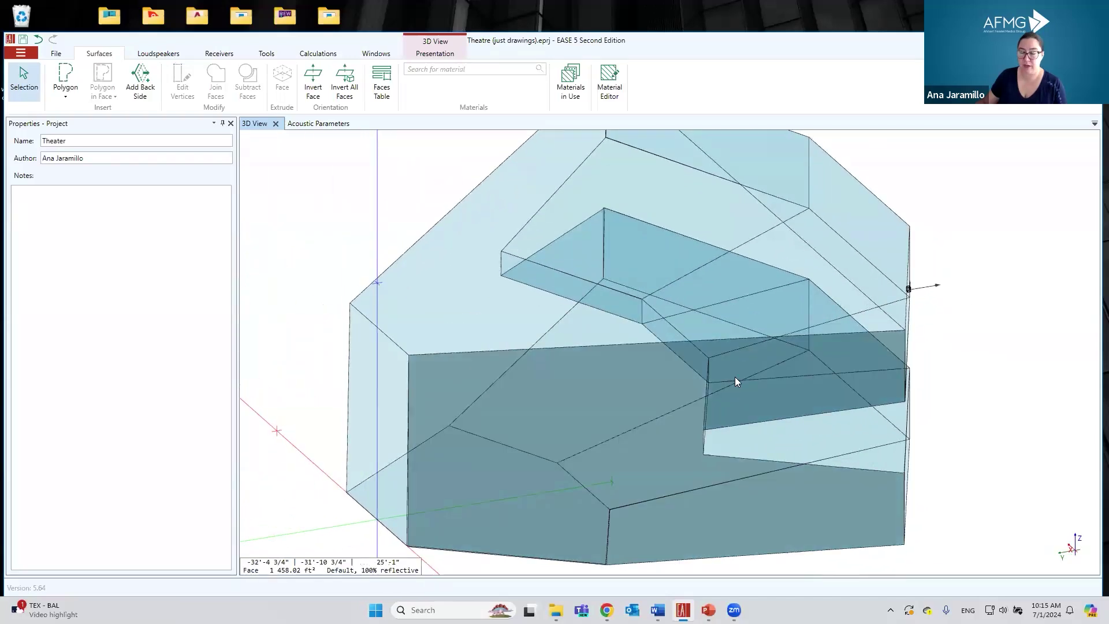
pyautogui.moveTo(656, 366); pyautogui.dragTo(693, 376, button='middle')
pyautogui.scroll(-2, 692, 371)
pyautogui.moveTo(692, 372); pyautogui.dragTo(624, 361, button='middle')
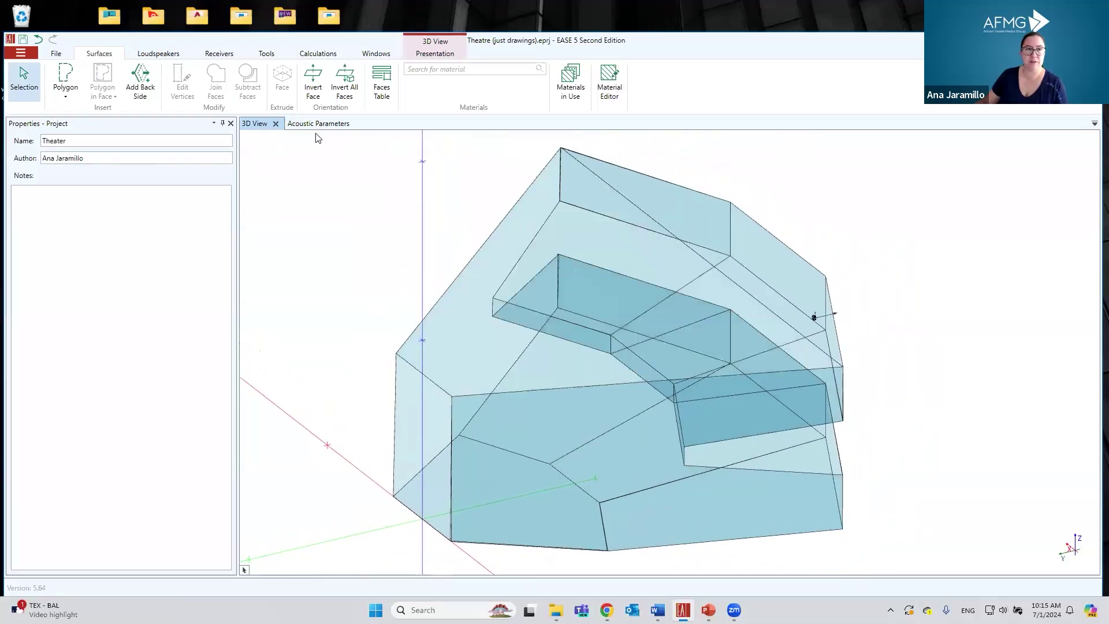
# Step: Dock the Acoustic Parameters window beside the 3D View and narrow the Properties panel to give both more room
pyautogui.click(307, 124)
pyautogui.moveTo(302, 126); pyautogui.dragTo(757, 301)
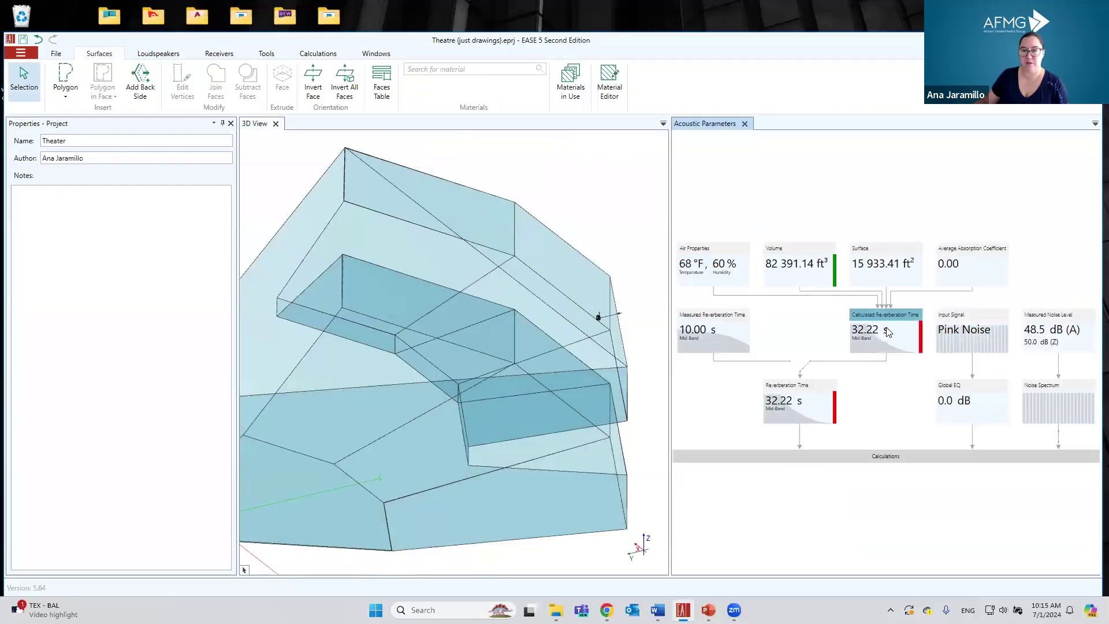
pyautogui.moveTo(237, 234); pyautogui.dragTo(96, 234)
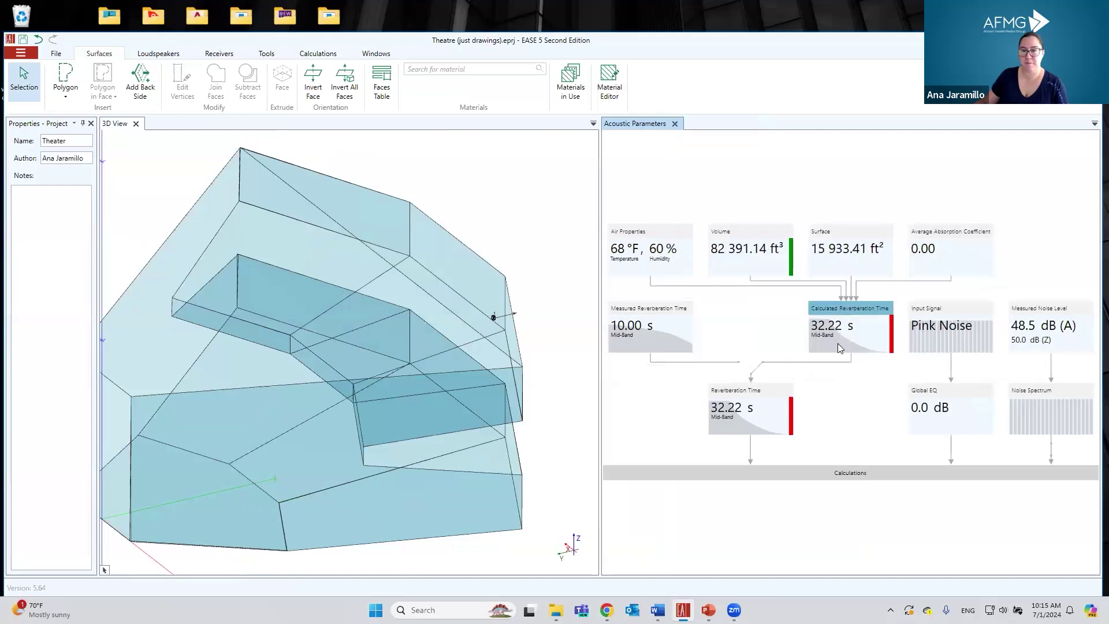
pyautogui.moveTo(439, 370); pyautogui.dragTo(456, 278)
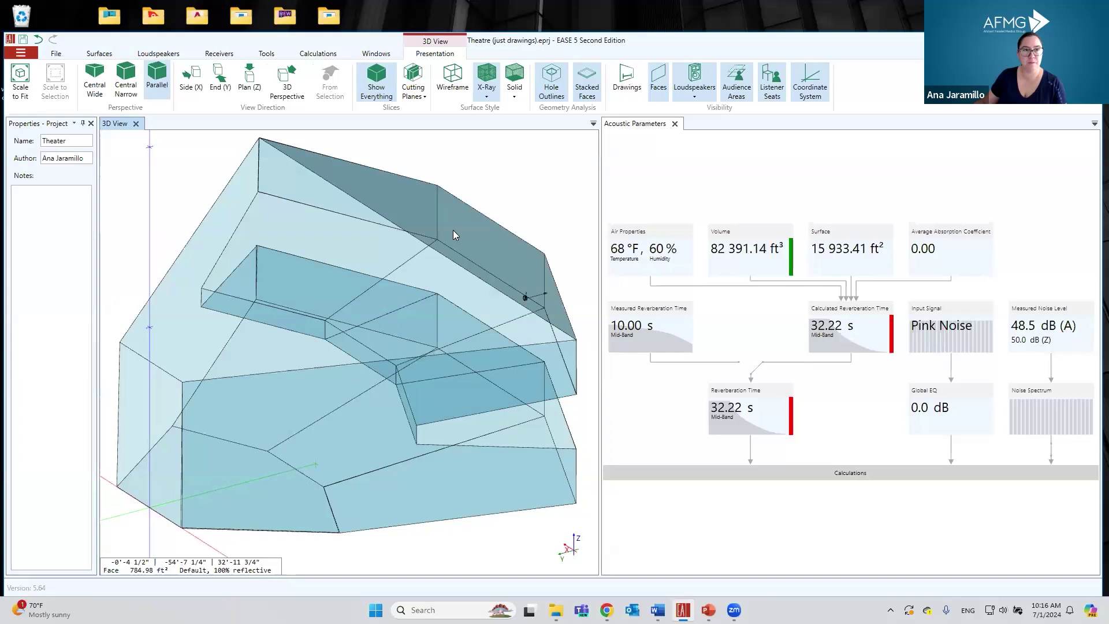
# Step: Show the materials in use for the project and reduce that window's height so the model keeps most of the space
pyautogui.click(100, 54)
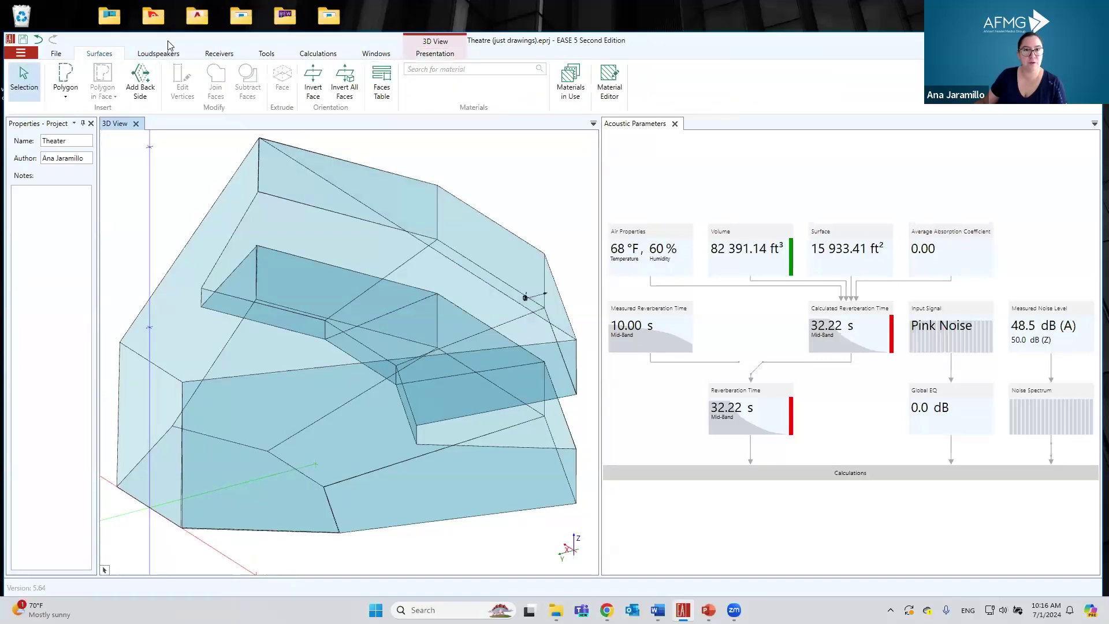
pyautogui.click(570, 81)
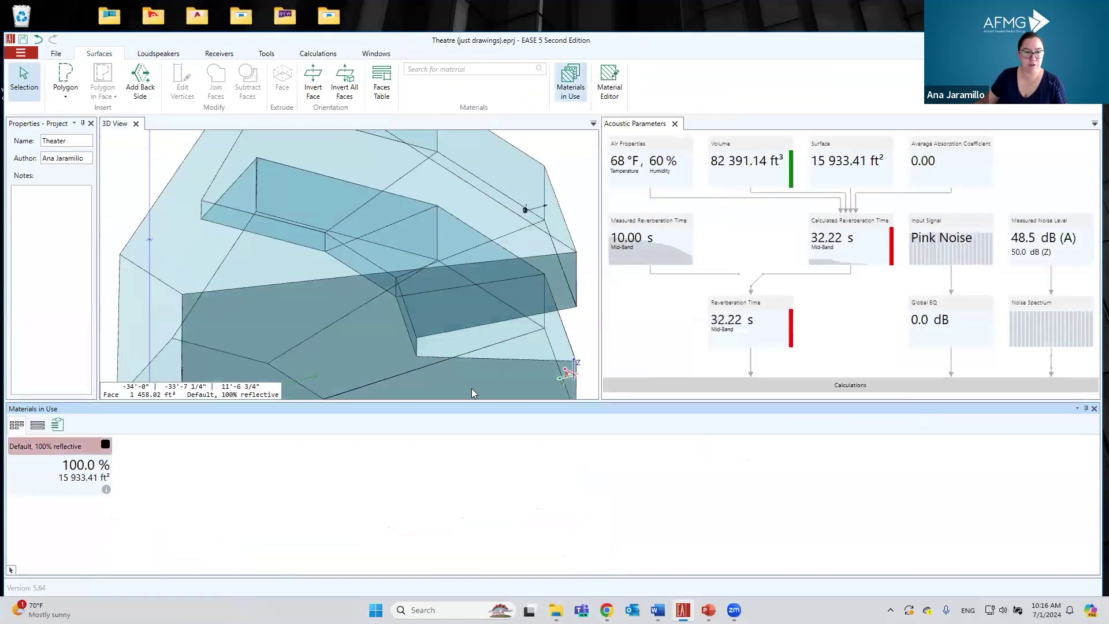
pyautogui.moveTo(479, 400); pyautogui.dragTo(480, 503)
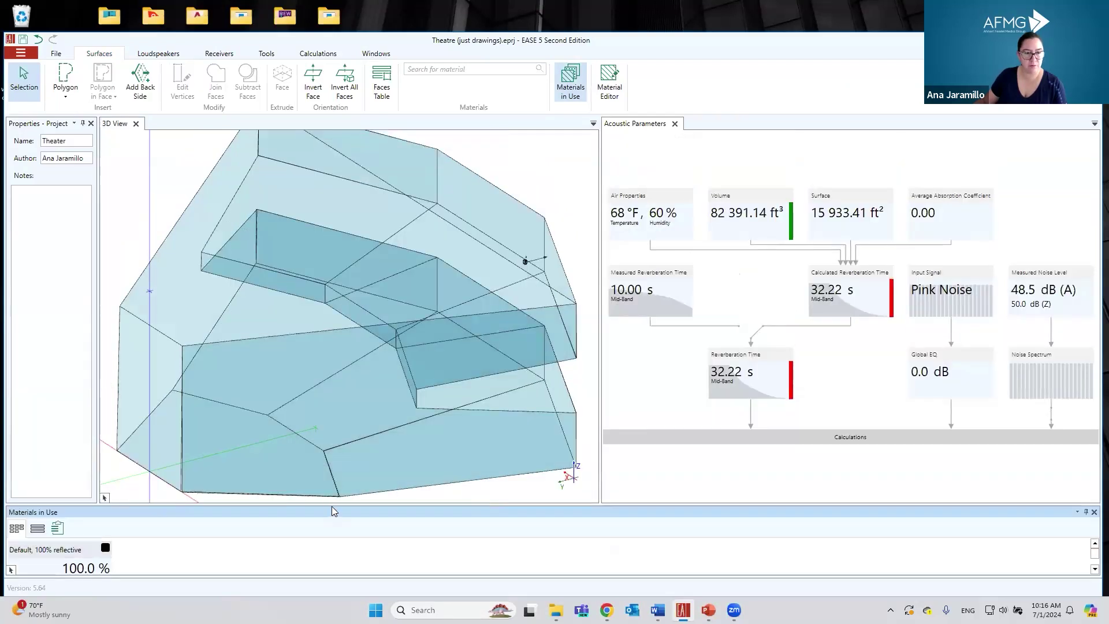
pyautogui.moveTo(331, 506); pyautogui.dragTo(332, 477)
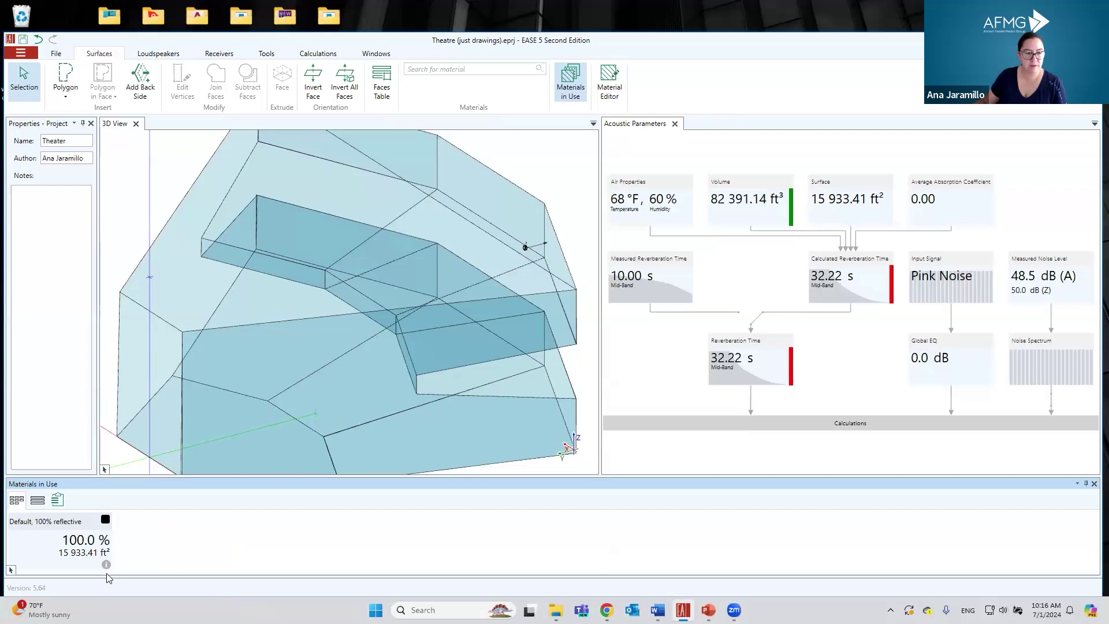
pyautogui.moveTo(106, 566)
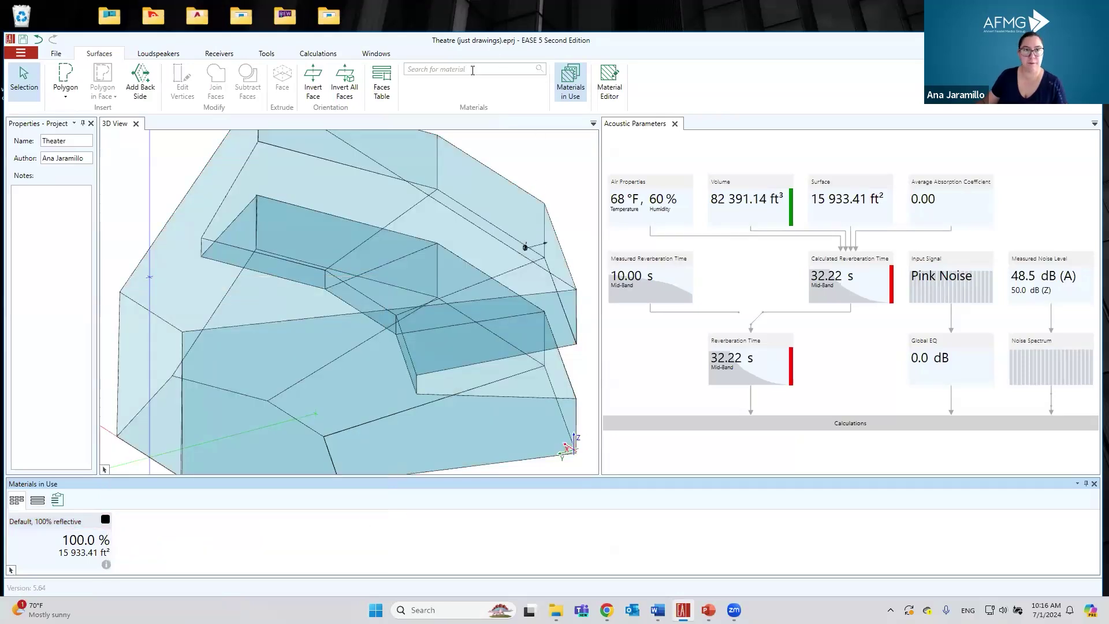
# Step: Replace the Default, 100% reflective material with the generic Massive construction material on all faces of the room
pyautogui.click(472, 70)
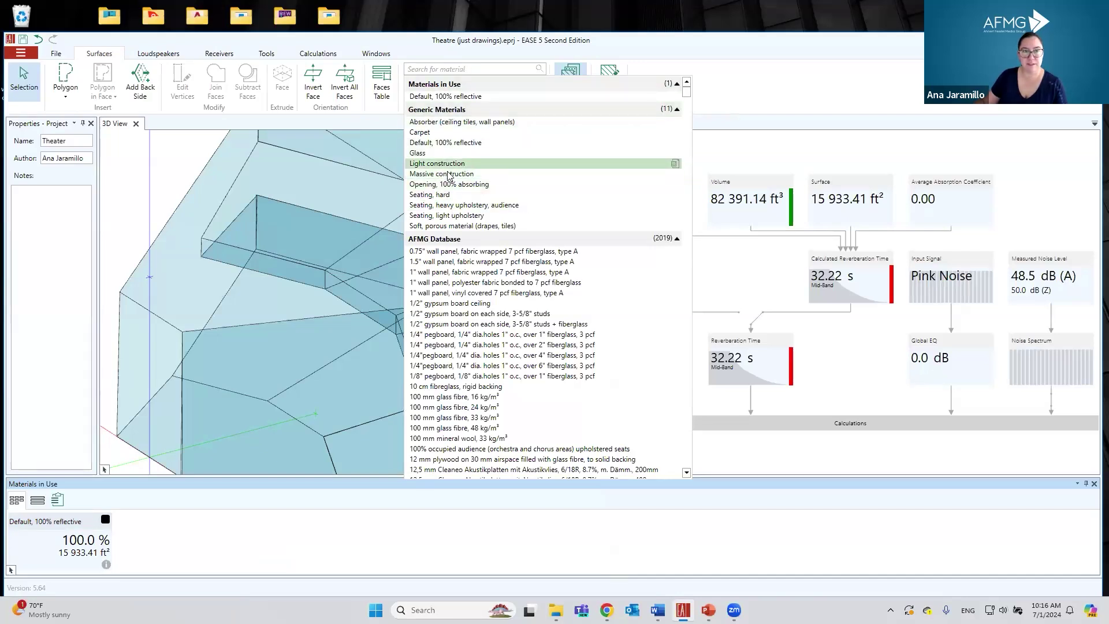
pyautogui.moveTo(448, 176)
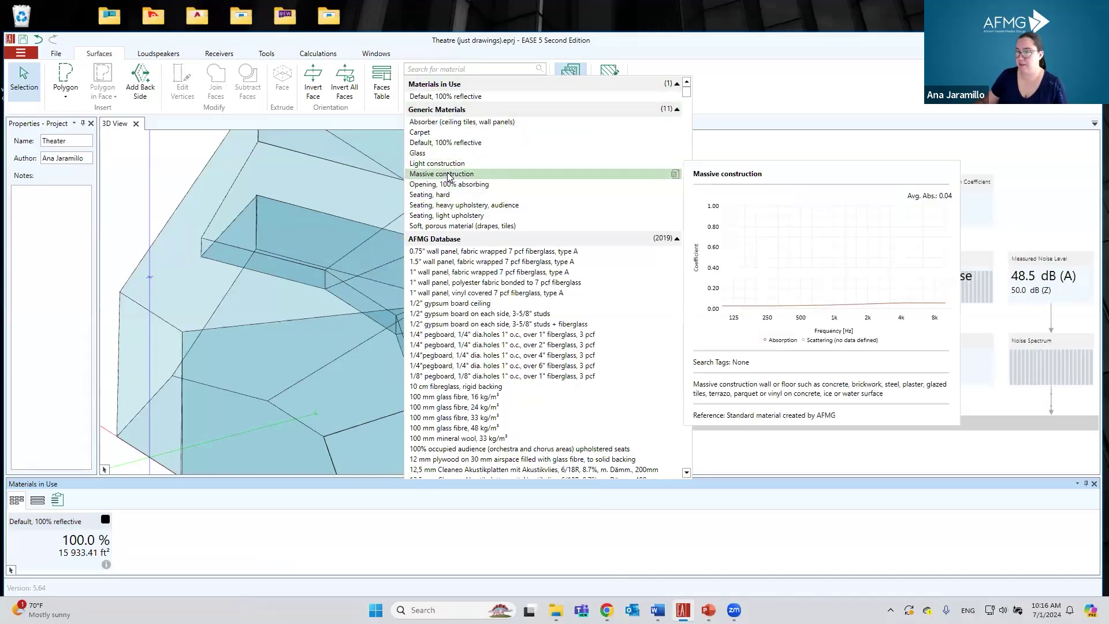
pyautogui.moveTo(448, 176); pyautogui.dragTo(47, 522)
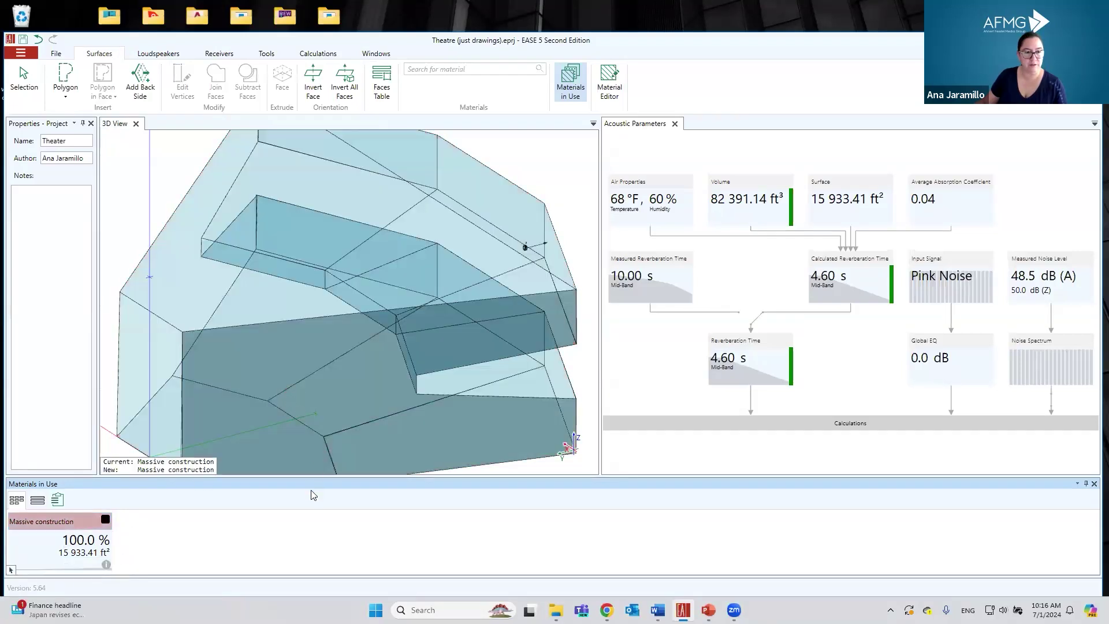
pyautogui.click(47, 525)
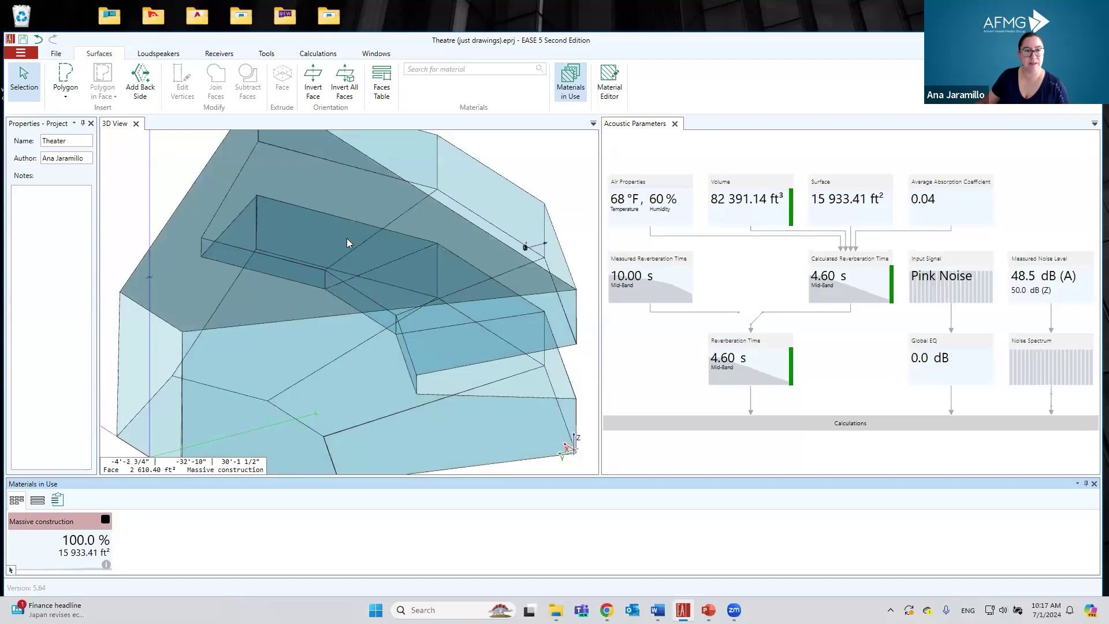
# Step: Cut away the top of the room in the 3D view with the upper Z cutting plane at 23'-2 1/2"
pyautogui.click(378, 53)
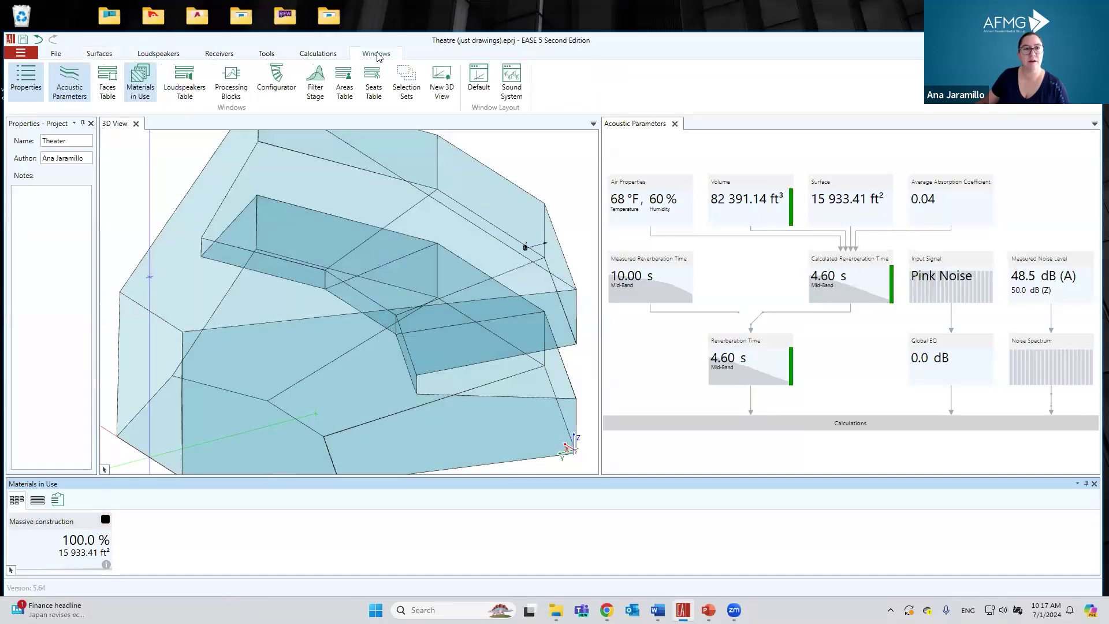
pyautogui.click(550, 151)
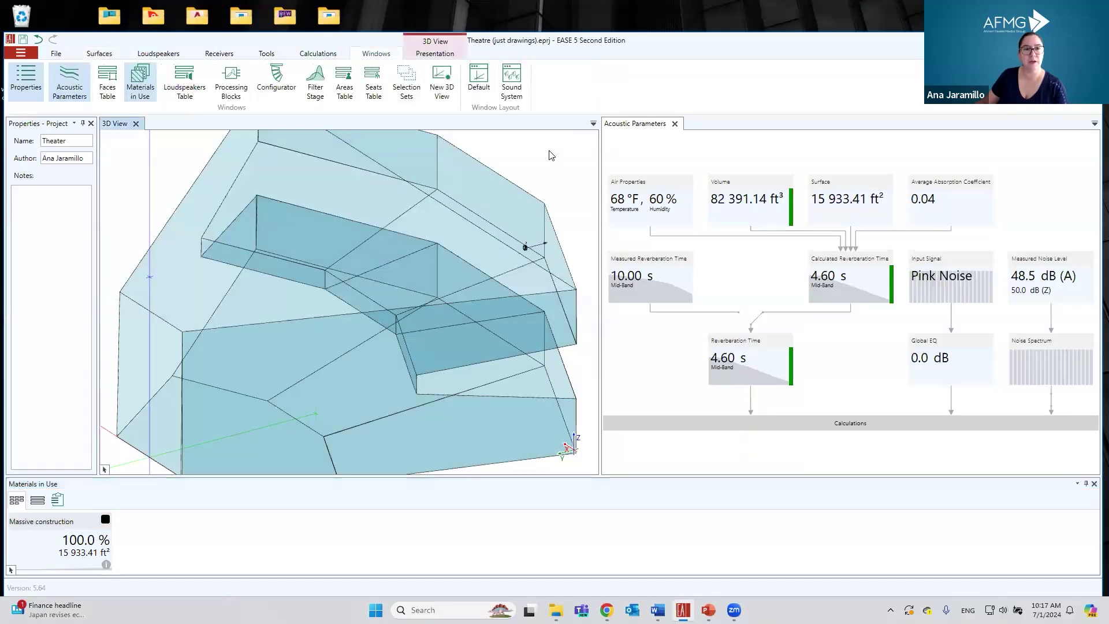
pyautogui.click(435, 53)
pyautogui.click(423, 97)
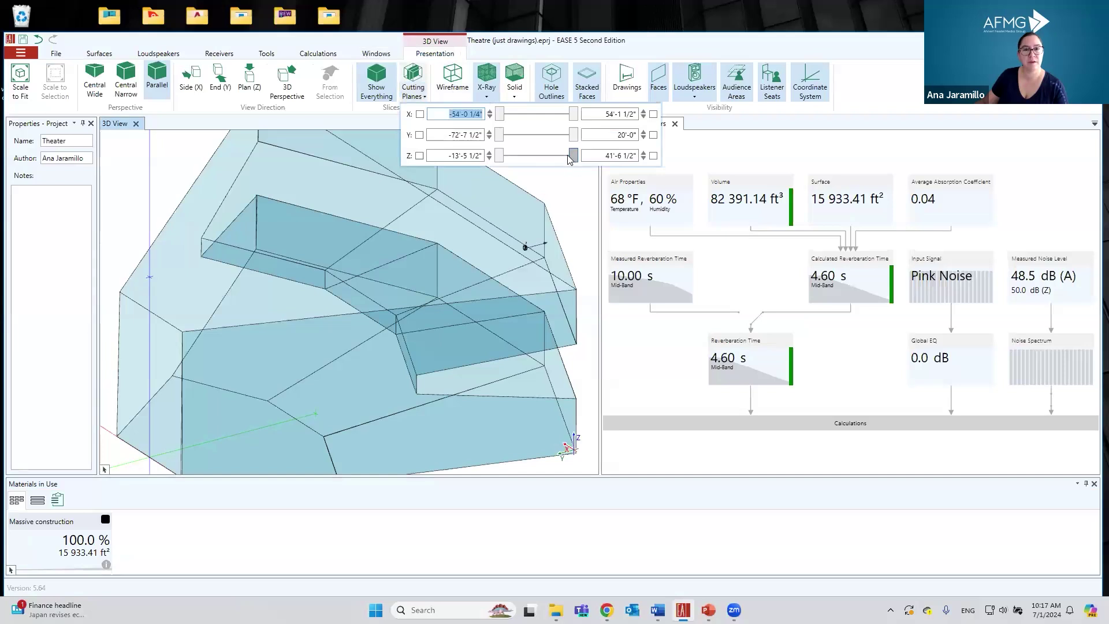
pyautogui.moveTo(573, 156); pyautogui.dragTo(549, 156)
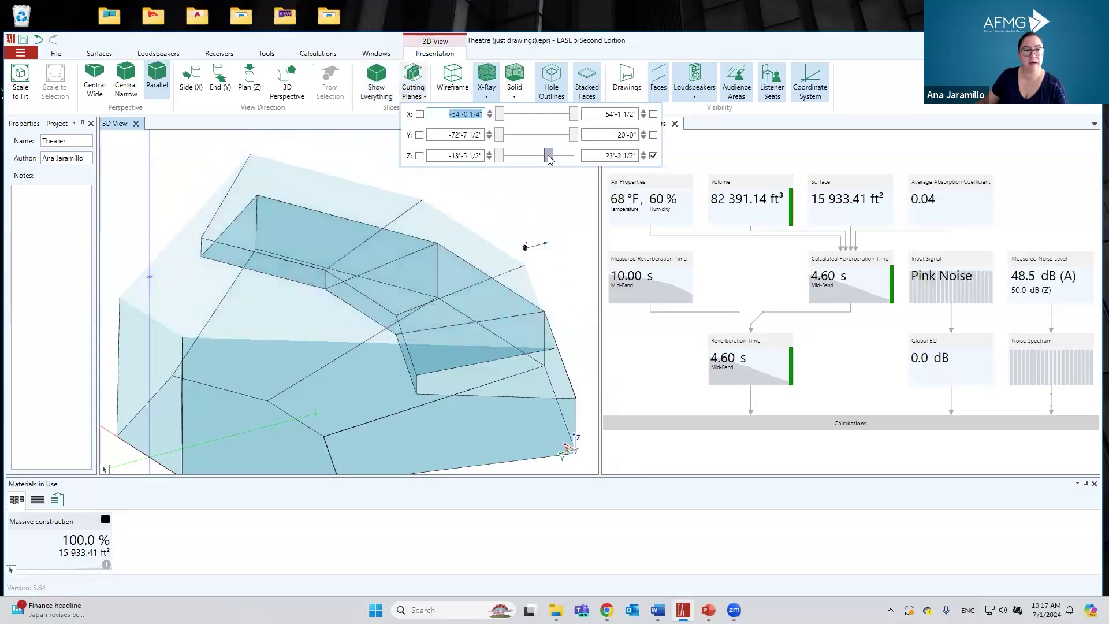
# Step: Assign the generic material Seating, light upholstery to six faces: the three main floor sections and the three raked balcony floors
pyautogui.moveTo(523, 254); pyautogui.dragTo(331, 375)
pyautogui.click(354, 365)
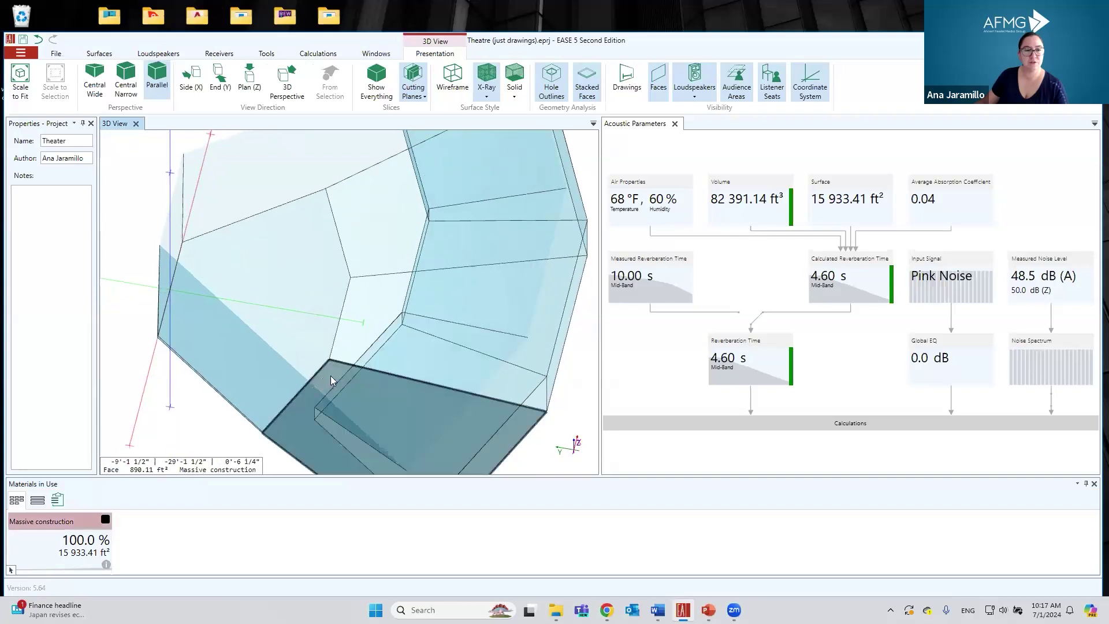
pyautogui.click(320, 381)
pyautogui.keyDown('ctrl'); pyautogui.click(363, 251); pyautogui.keyUp('ctrl')
pyautogui.keyDown('ctrl'); pyautogui.click(477, 171); pyautogui.keyUp('ctrl')
pyautogui.keyDown('ctrl'); pyautogui.click(492, 297); pyautogui.keyUp('ctrl')
pyautogui.keyDown('ctrl'); pyautogui.click(456, 379); pyautogui.keyUp('ctrl')
pyautogui.keyDown('ctrl'); pyautogui.click(391, 380); pyautogui.keyUp('ctrl')
pyautogui.moveTo(391, 380); pyautogui.dragTo(562, 294)
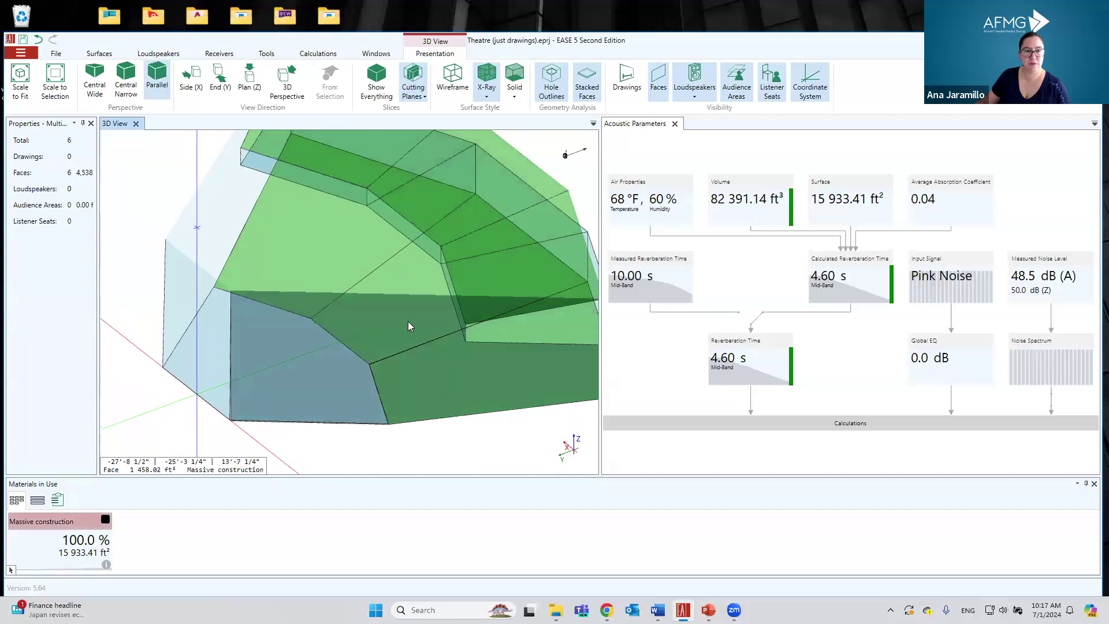
pyautogui.click(98, 53)
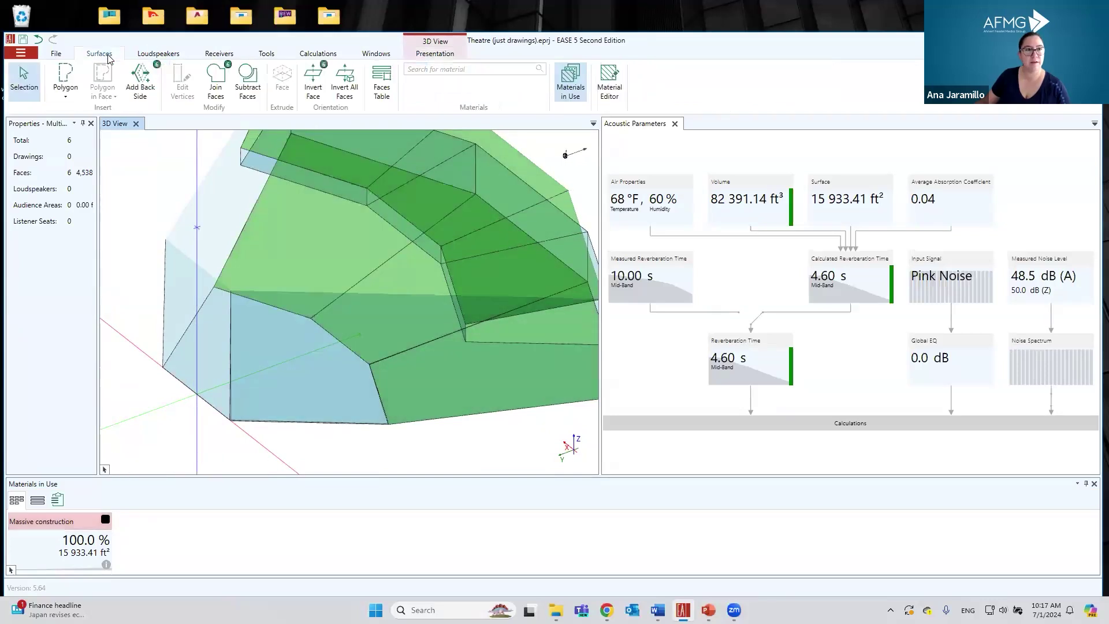
pyautogui.click(422, 70)
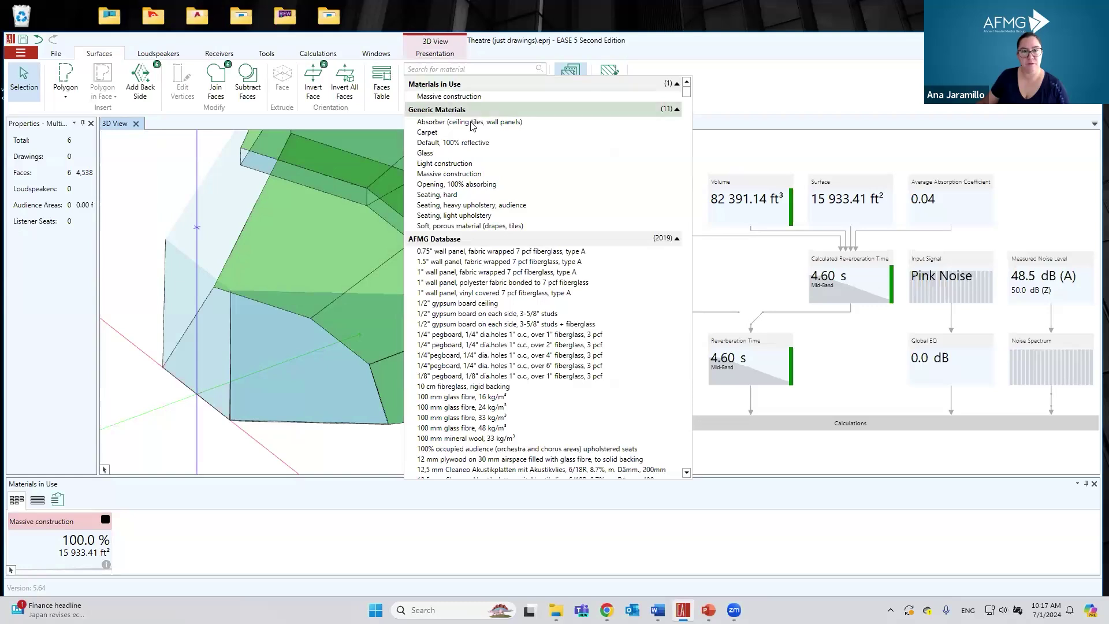
pyautogui.moveTo(467, 209)
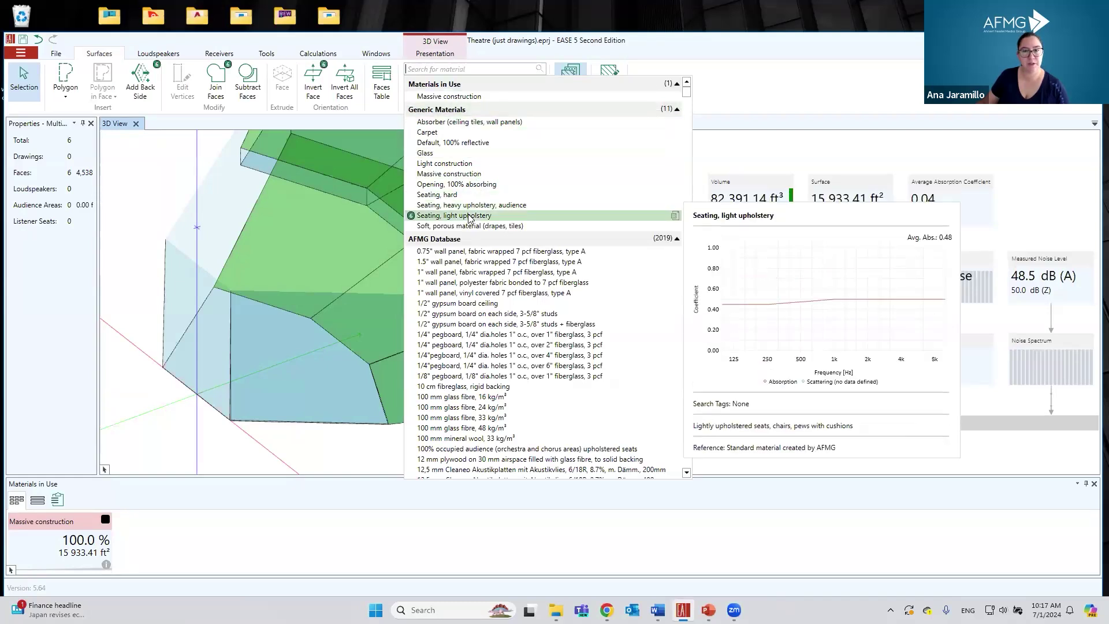
pyautogui.click(469, 216)
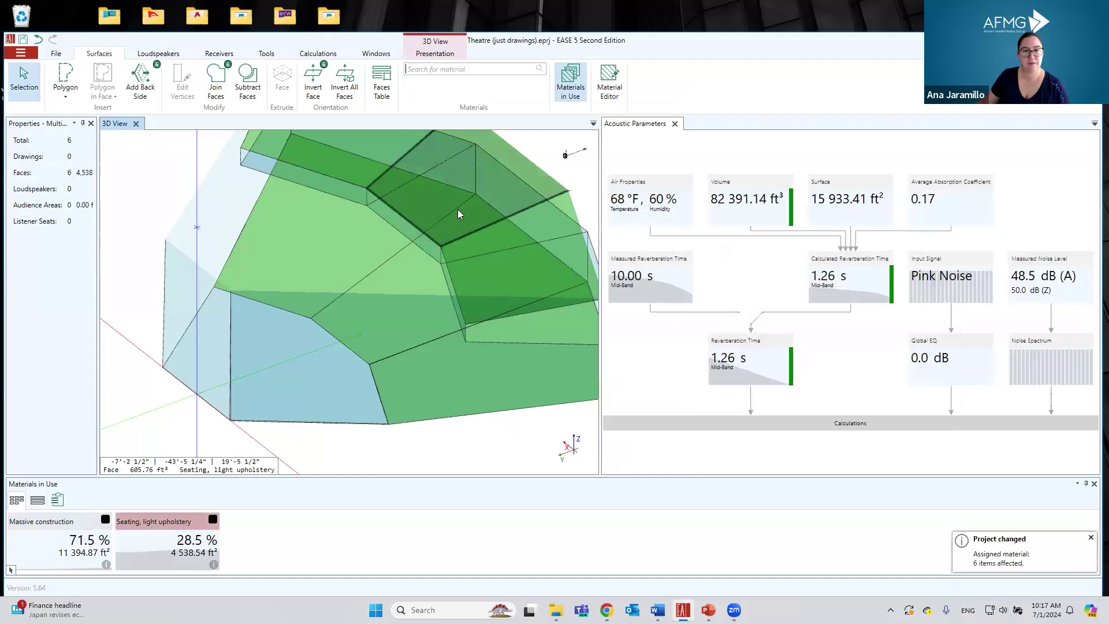
# Step: Deselect the faces, highlight those using Seating, light upholstery, and check the calculated reverberation time
pyautogui.click(505, 430)
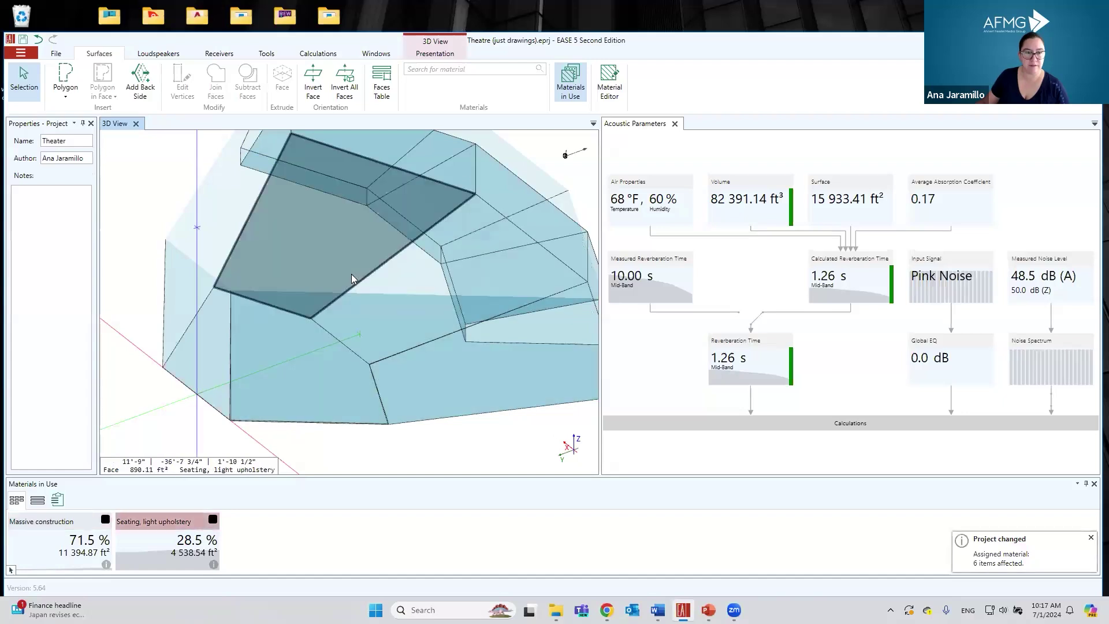
pyautogui.click(191, 542)
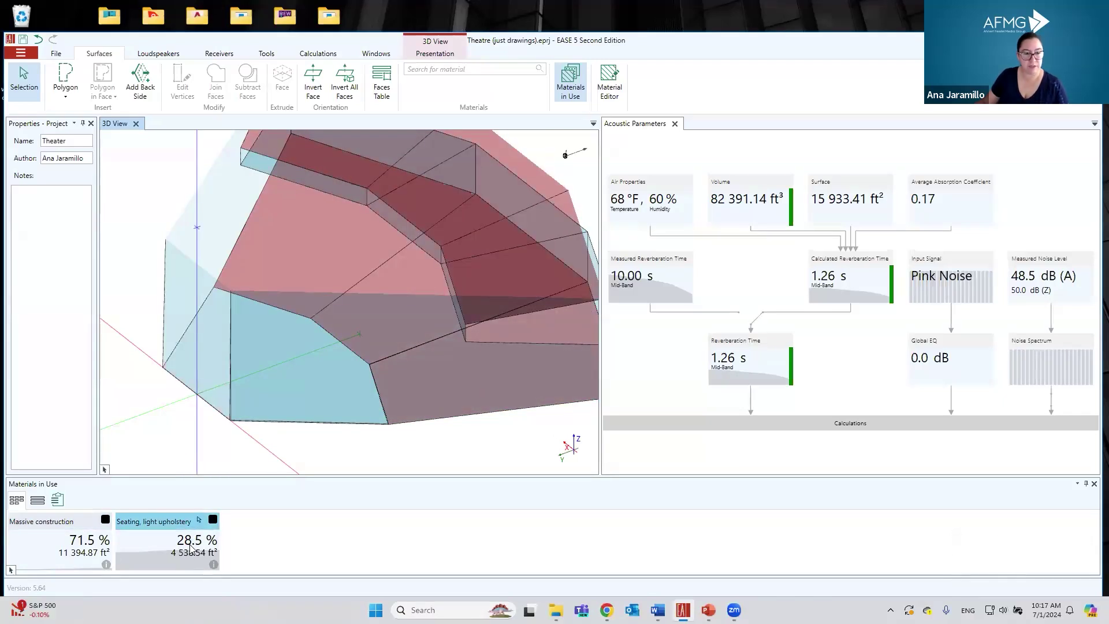
pyautogui.click(811, 276)
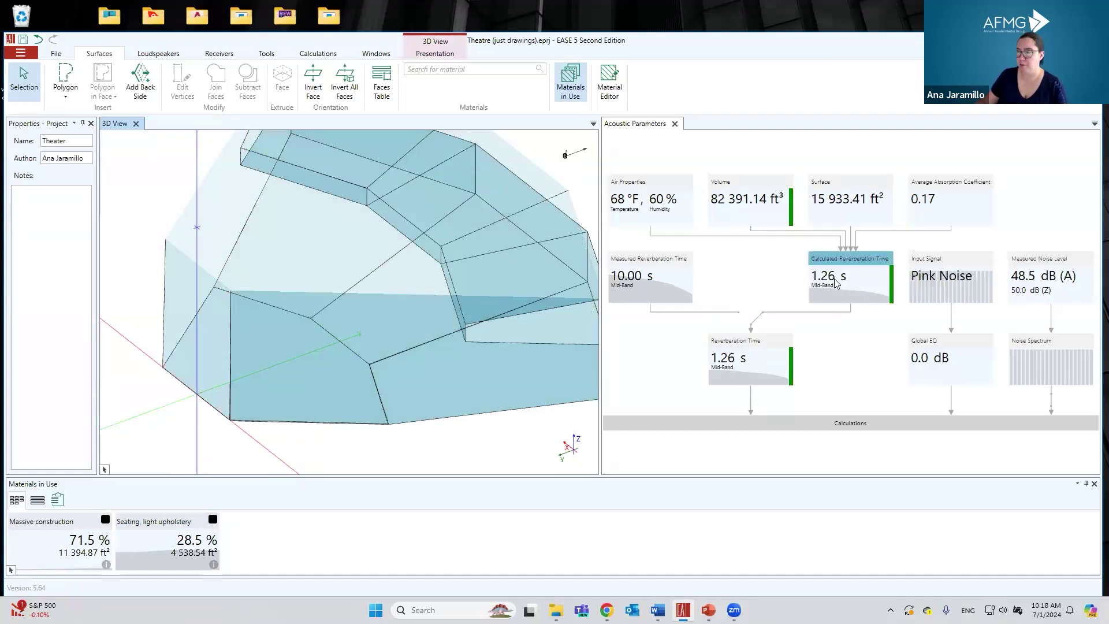
# Step: Search the material list for gypsum and look through the matching AFMG Database materials
pyautogui.click(463, 69)
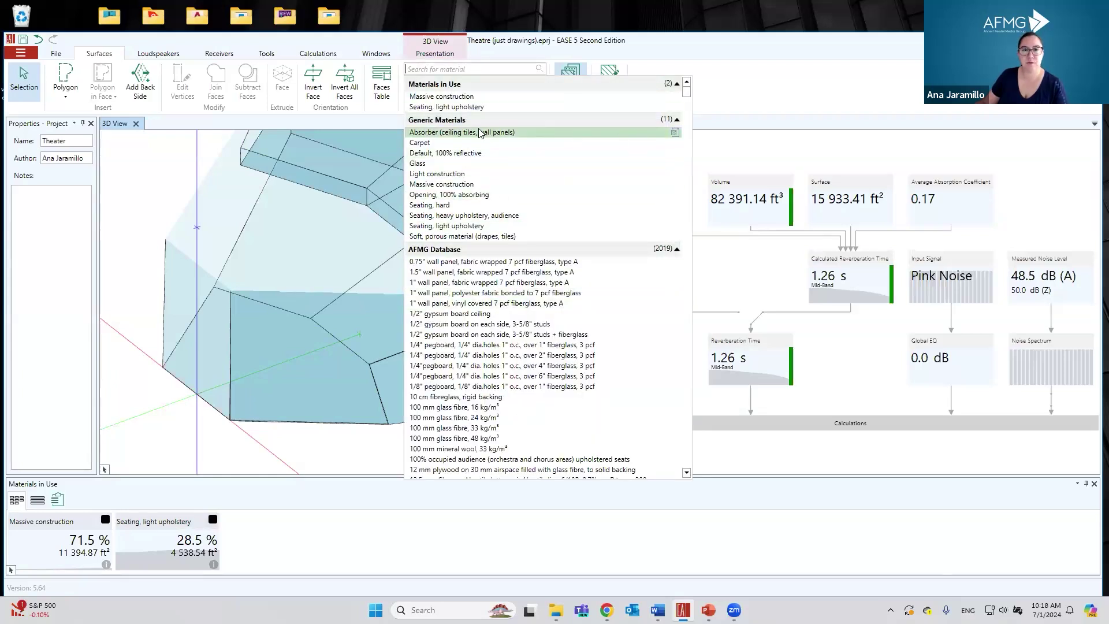
pyautogui.moveTo(479, 133)
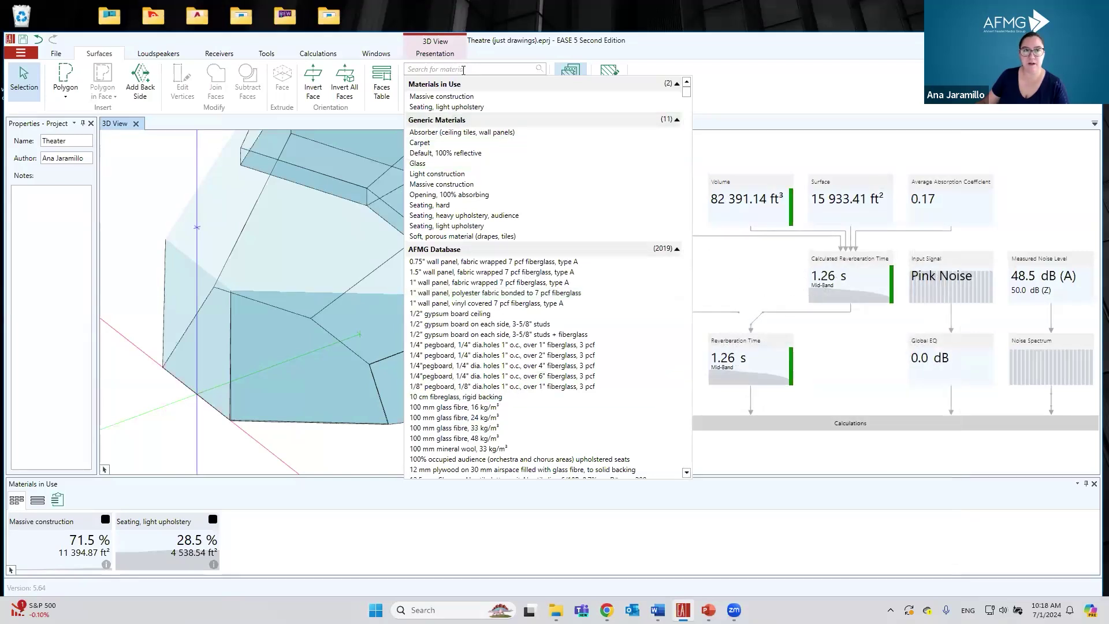
pyautogui.write('gy')
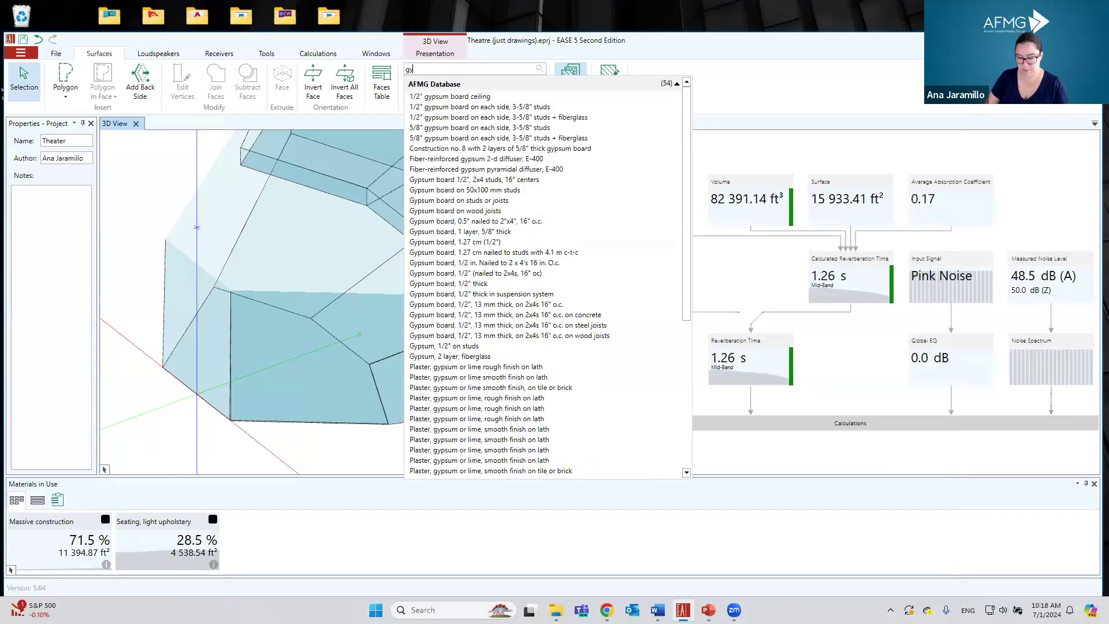
pyautogui.write('psum')
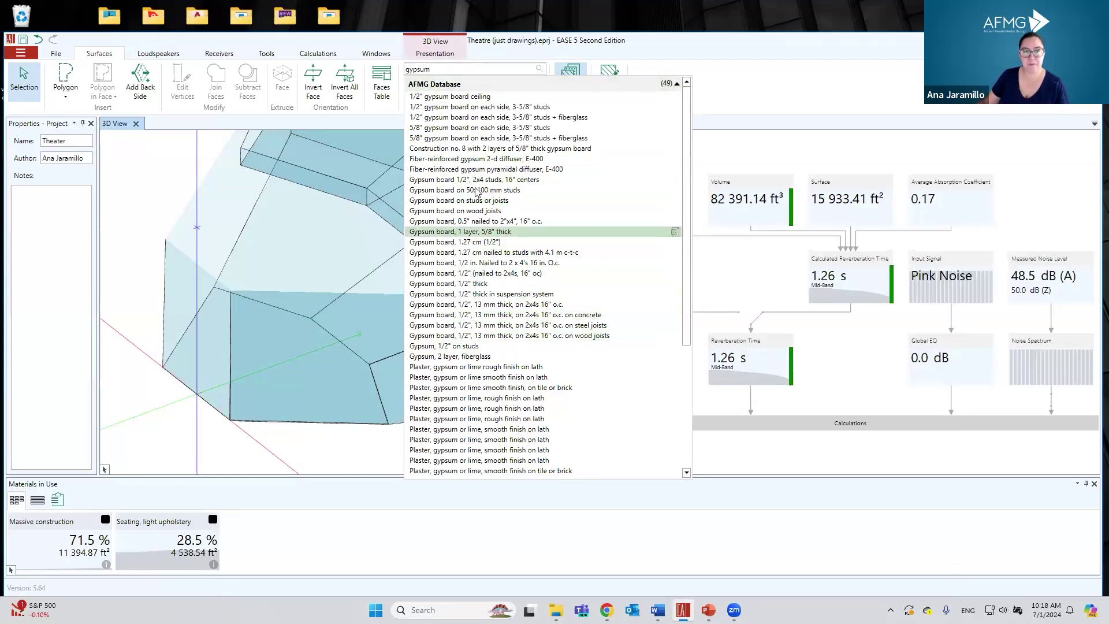
pyautogui.scroll(-6, 472, 155)
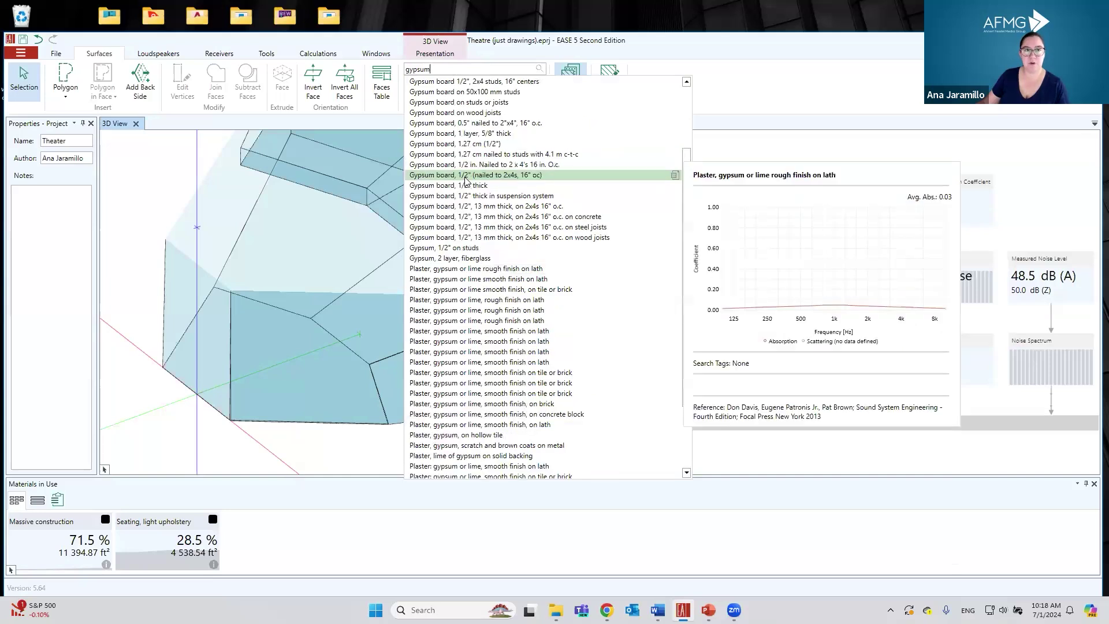
pyautogui.scroll(6, 462, 190)
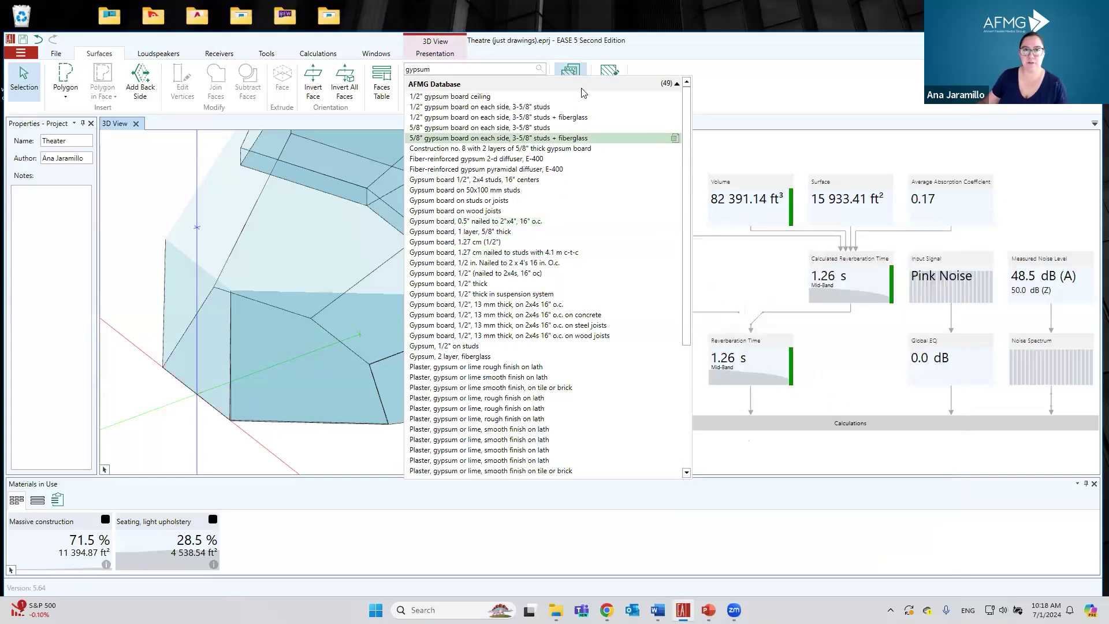
# Step: Clear the material search and collapse the AFMG Database group to view the Custom Database materials
pyautogui.press('BackSpace')
pyautogui.press('BackSpace')
pyautogui.press('BackSpace')
pyautogui.press('BackSpace')
pyautogui.press('BackSpace')
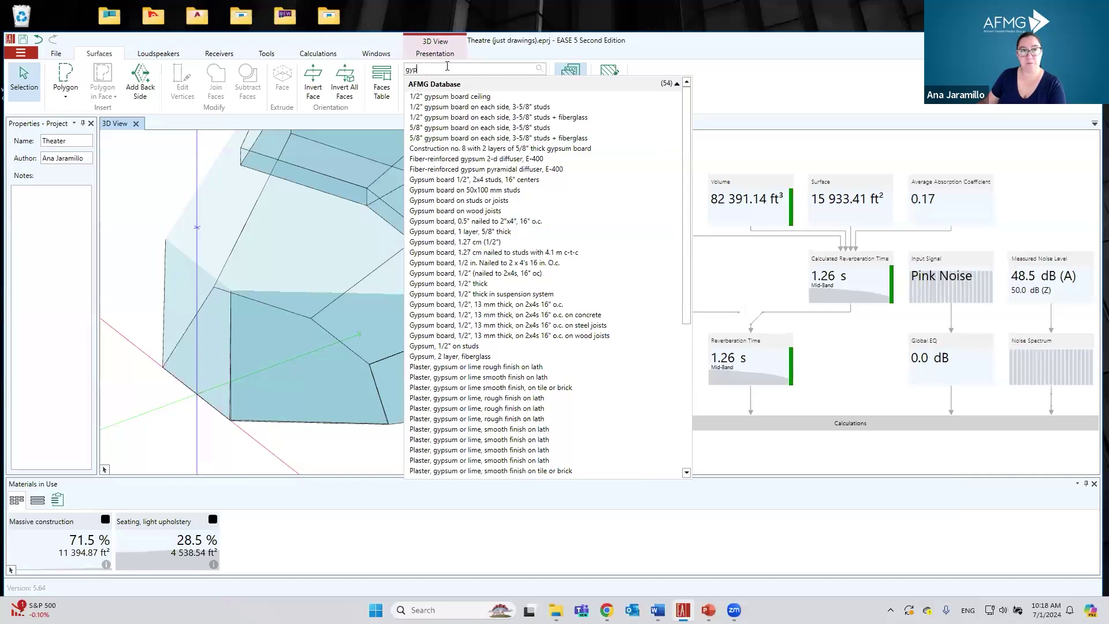
pyautogui.press('BackSpace')
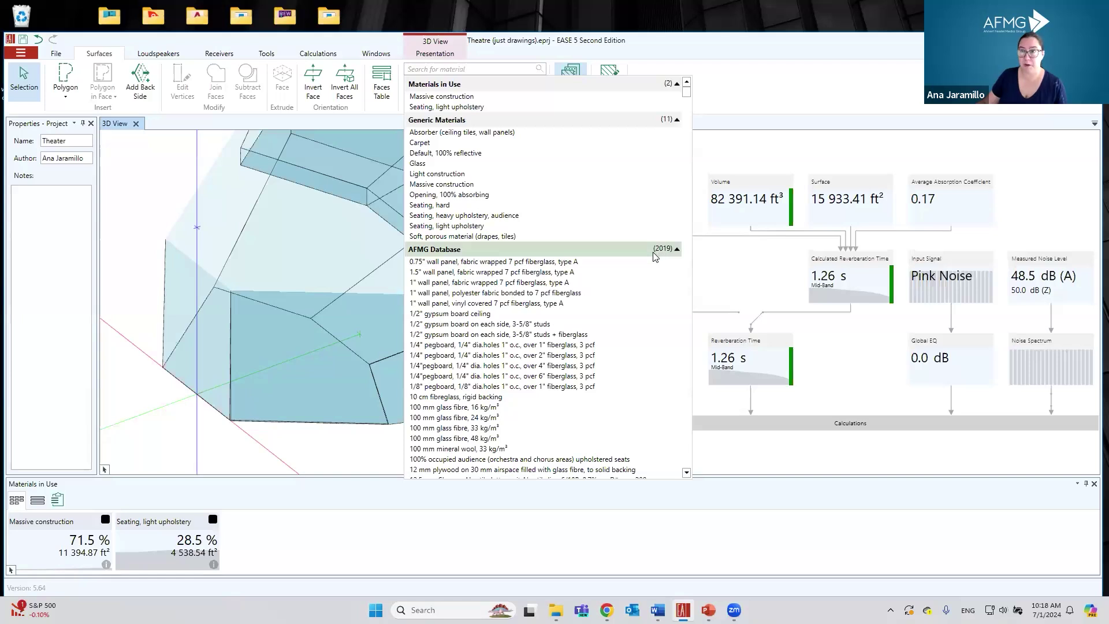
pyautogui.click(677, 249)
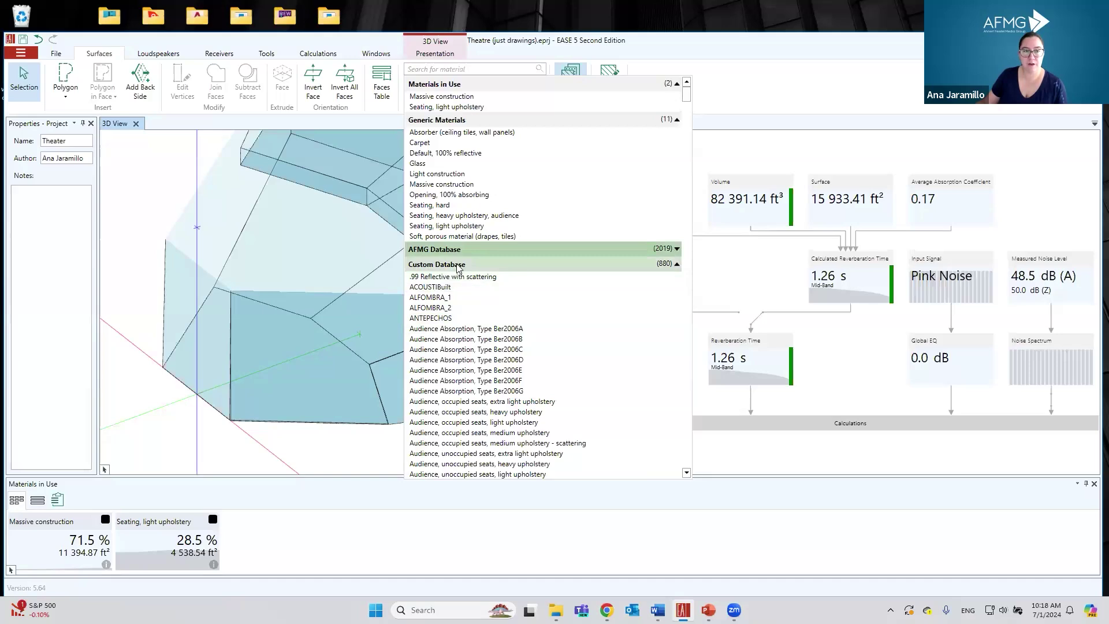
pyautogui.moveTo(690, 104)
pyautogui.mouseDown()
pyautogui.moveTo(725, 458)
pyautogui.moveTo(722, 101)
pyautogui.moveTo(696, 84)
pyautogui.mouseUp()
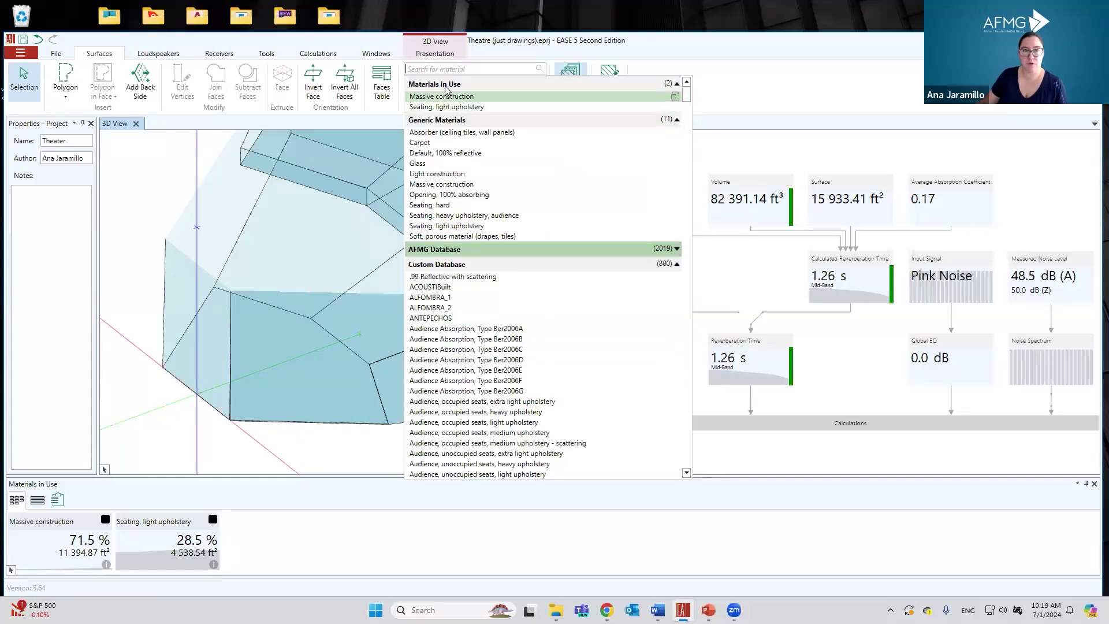
# Step: Search the custom materials for teatro, then restore the full material list with the AFMG Database group expanded
pyautogui.click(441, 67)
pyautogui.write('teat')
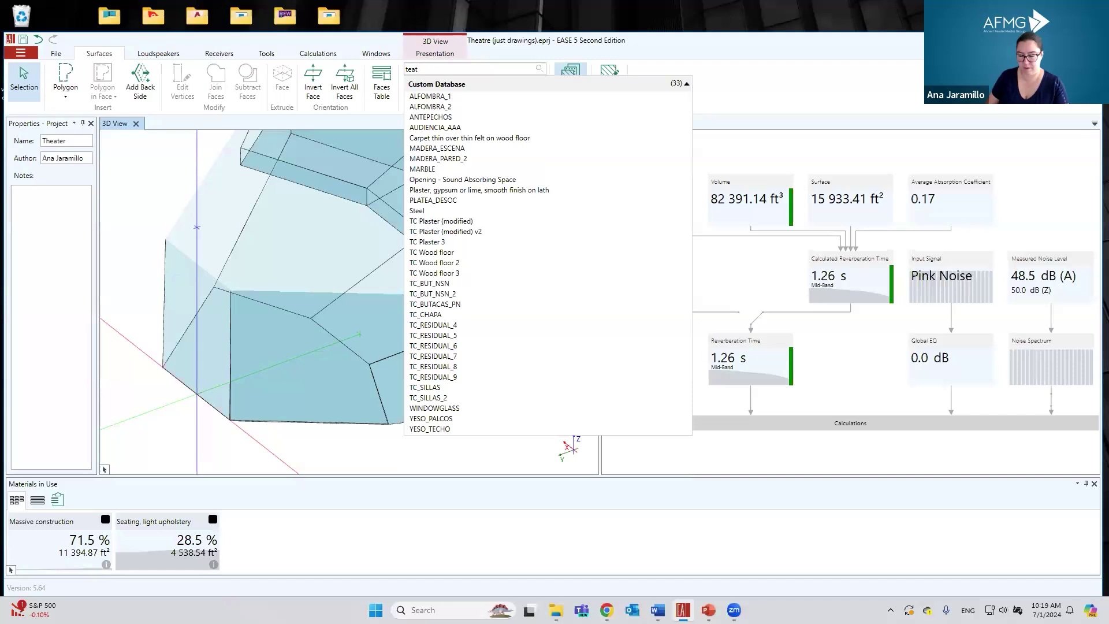
pyautogui.write('rro')
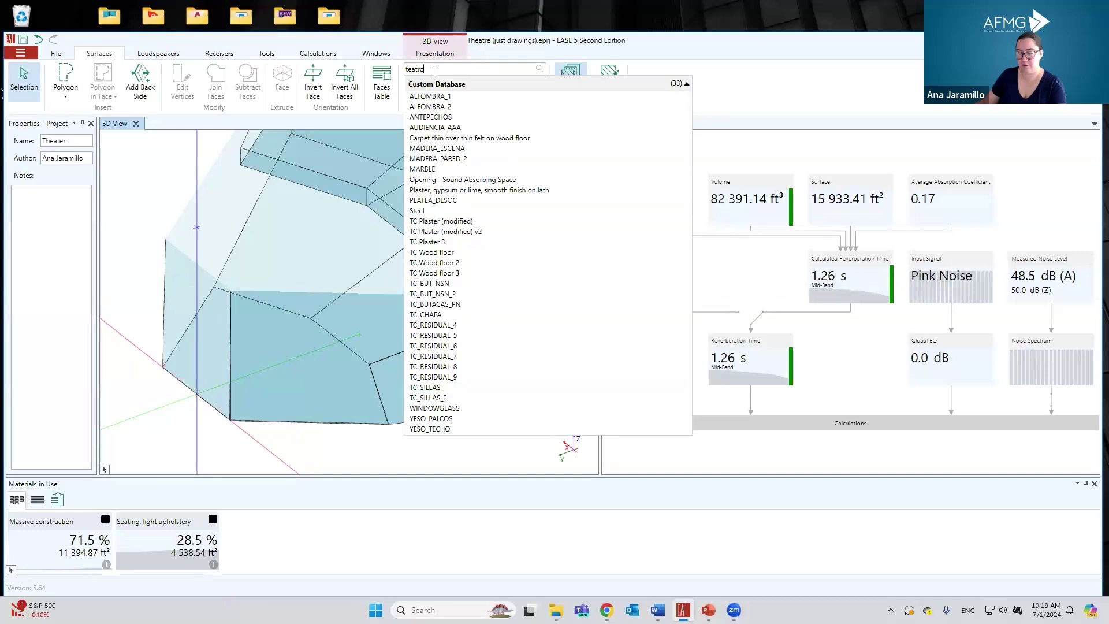
pyautogui.press('BackSpace')
pyautogui.press('BackSpace')
pyautogui.press('BackSpace')
pyautogui.press('BackSpace')
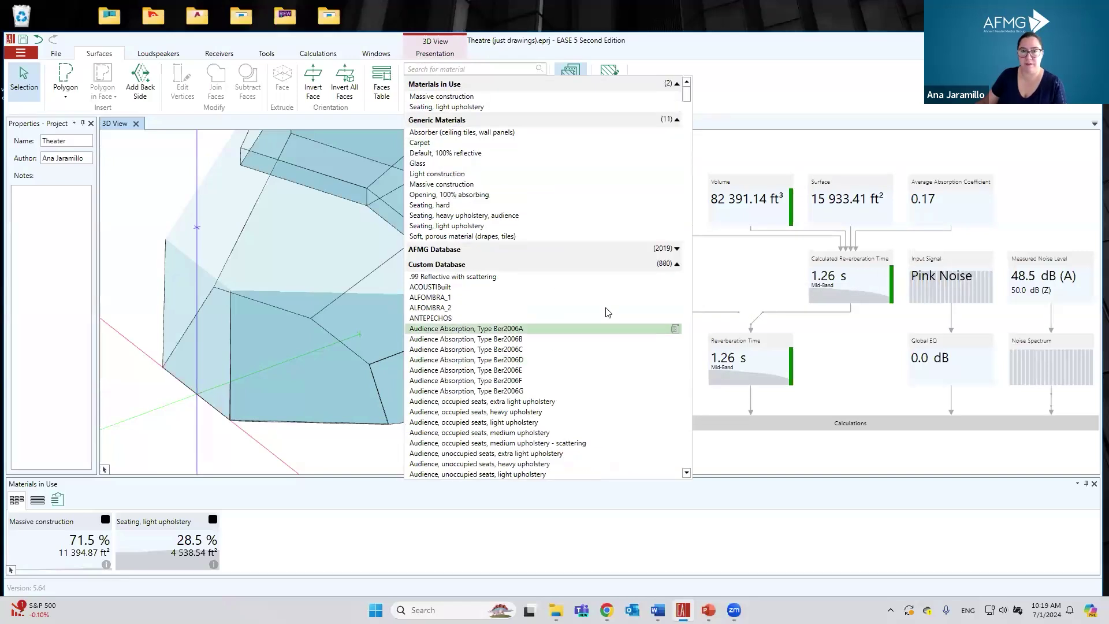
pyautogui.click(677, 250)
pyautogui.click(770, 99)
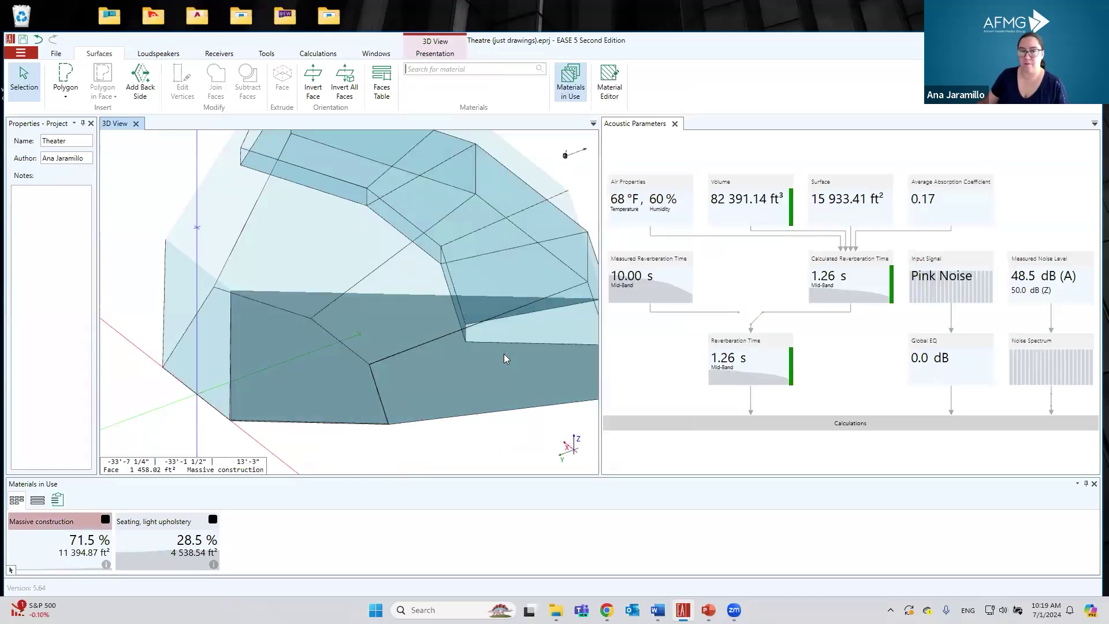
# Step: Dock Acoustic Parameters as a tab alongside the 3D View and close Materials in Use
pyautogui.moveTo(621, 128); pyautogui.dragTo(619, 180)
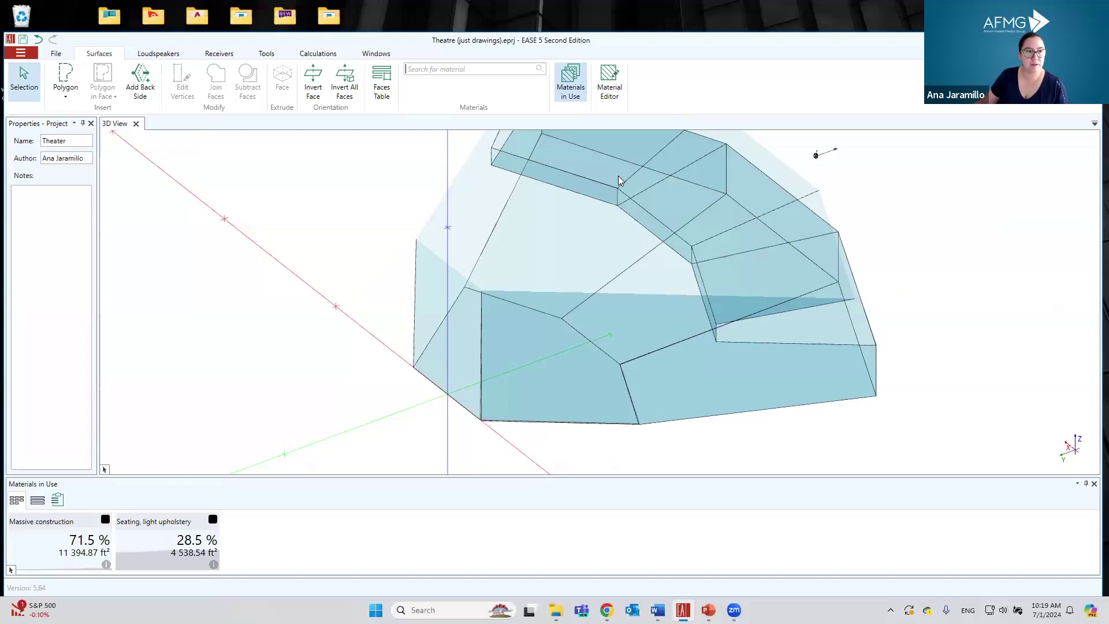
pyautogui.moveTo(618, 180); pyautogui.dragTo(146, 124)
pyautogui.click(115, 124)
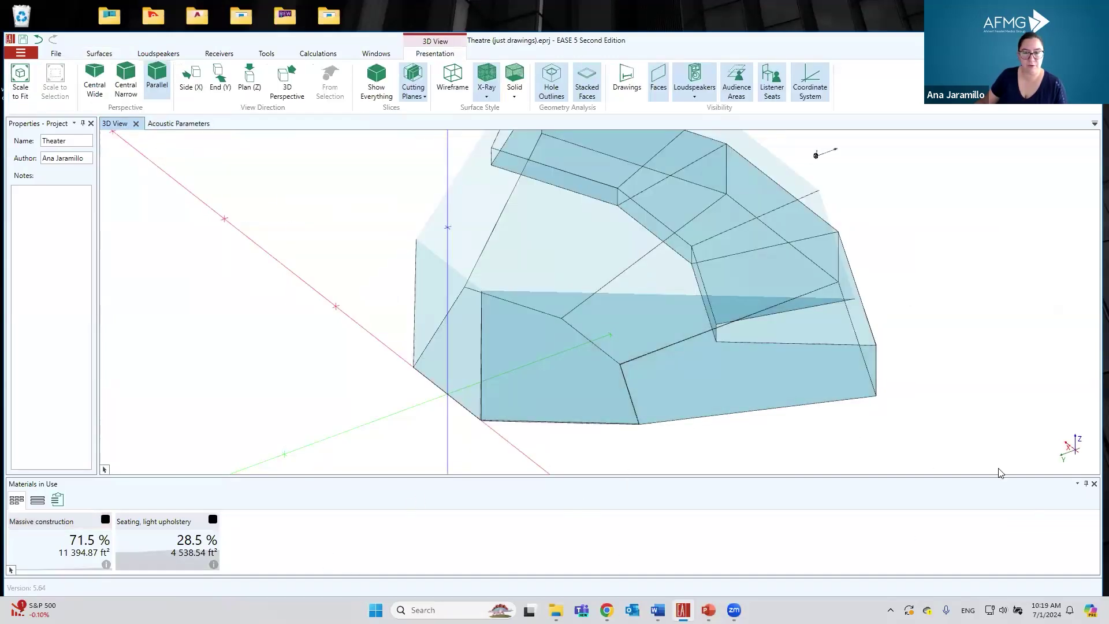
pyautogui.click(1093, 484)
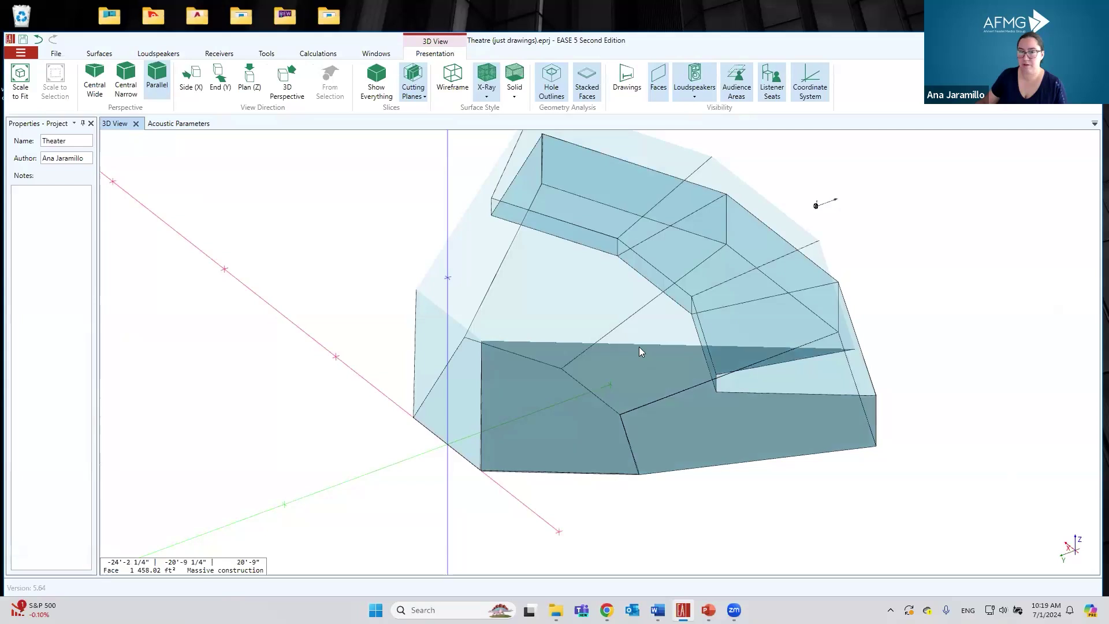
# Step: Show the entire room in the 3D view without the cutting planes
pyautogui.click(376, 81)
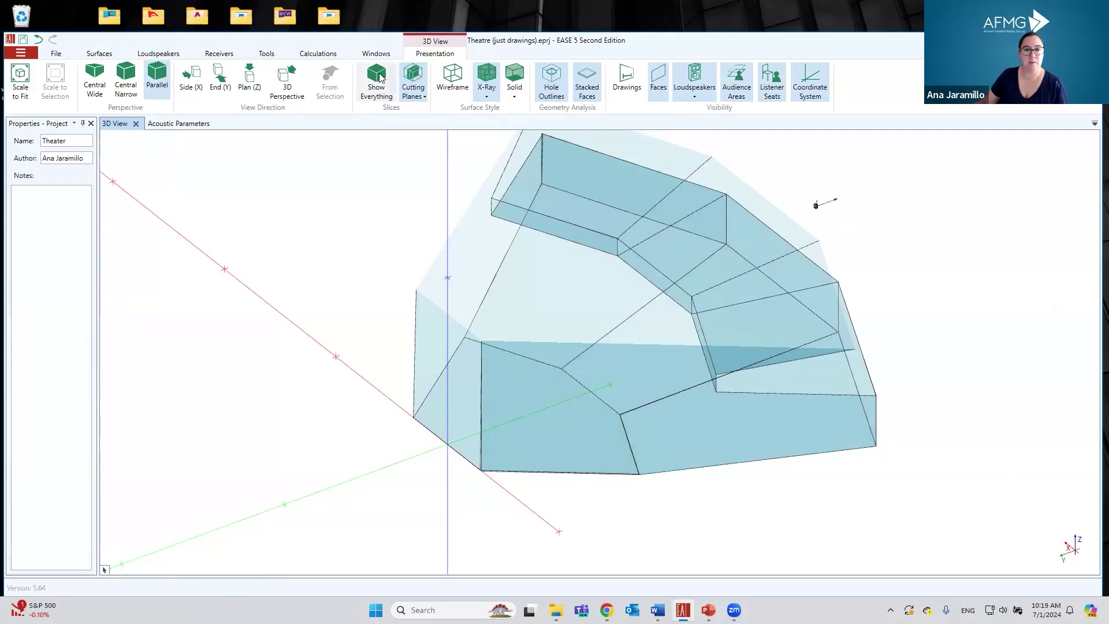
pyautogui.moveTo(708, 336); pyautogui.dragTo(623, 388, button='middle')
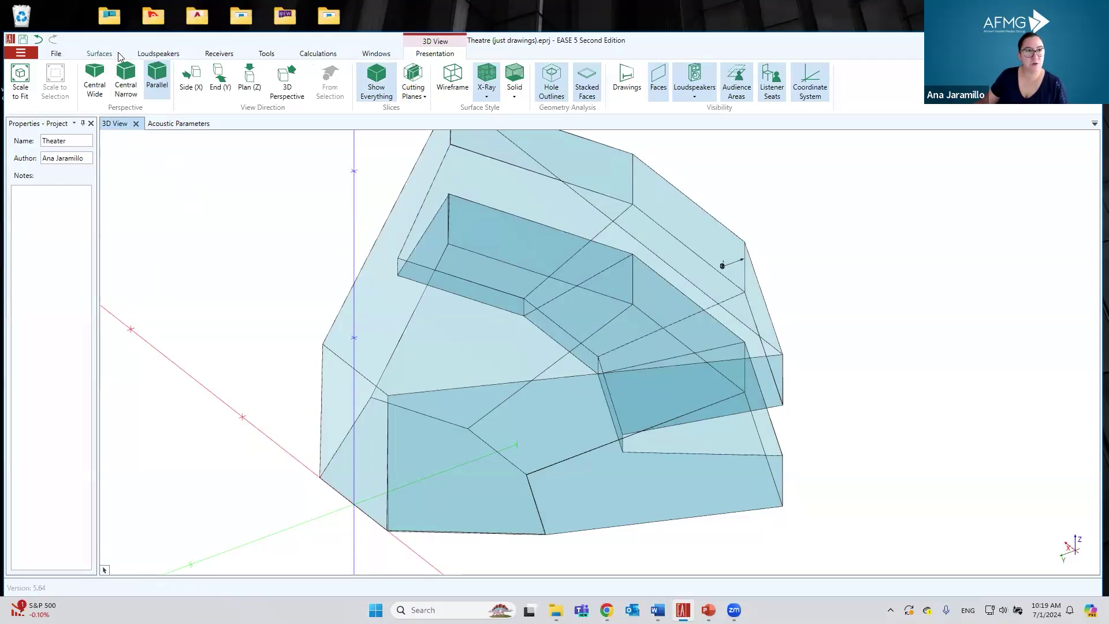
pyautogui.click(99, 55)
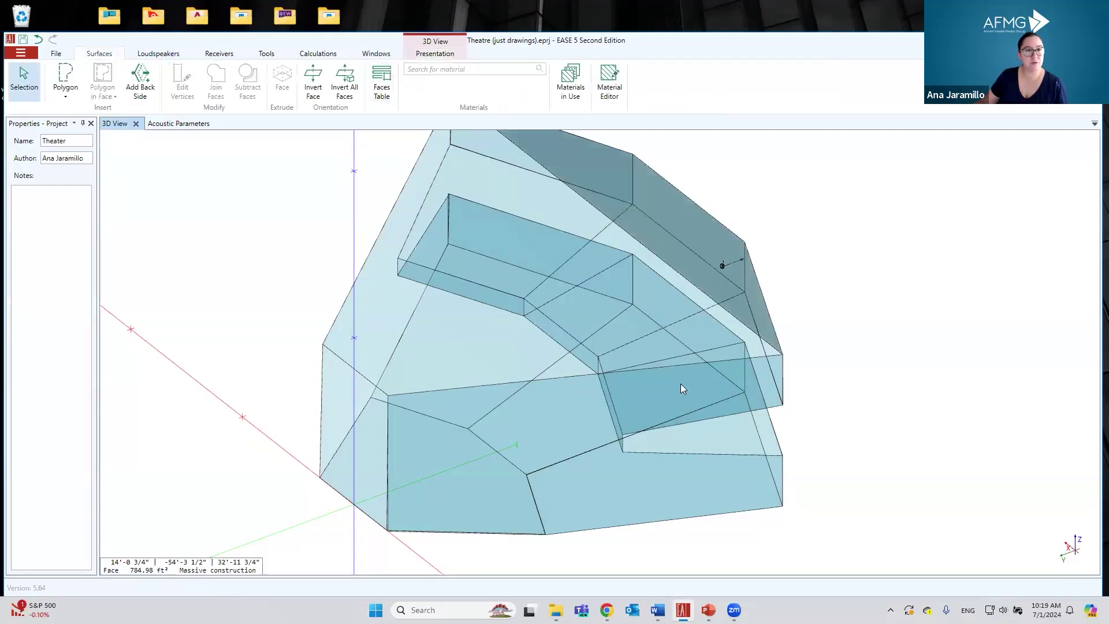
# Step: Insert a Talker loudspeaker on the stage floor at about X 0'-3 1/2", Y -20'-11 1/4", raised 5.5 ft
pyautogui.click(173, 55)
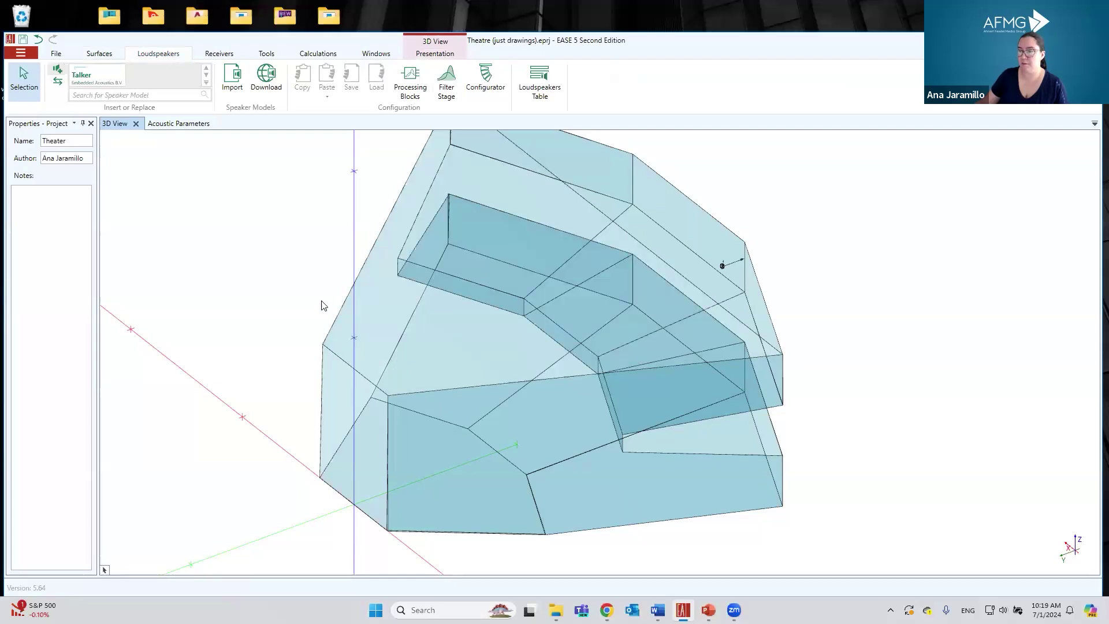
pyautogui.click(81, 76)
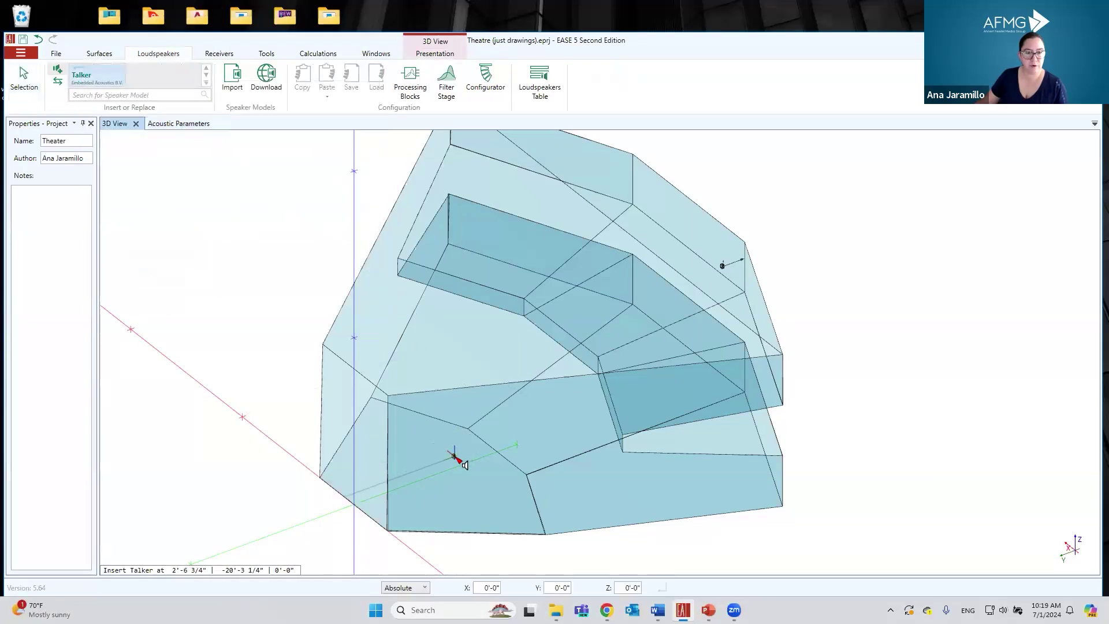
pyautogui.moveTo(485, 483); pyautogui.dragTo(470, 426, button='middle')
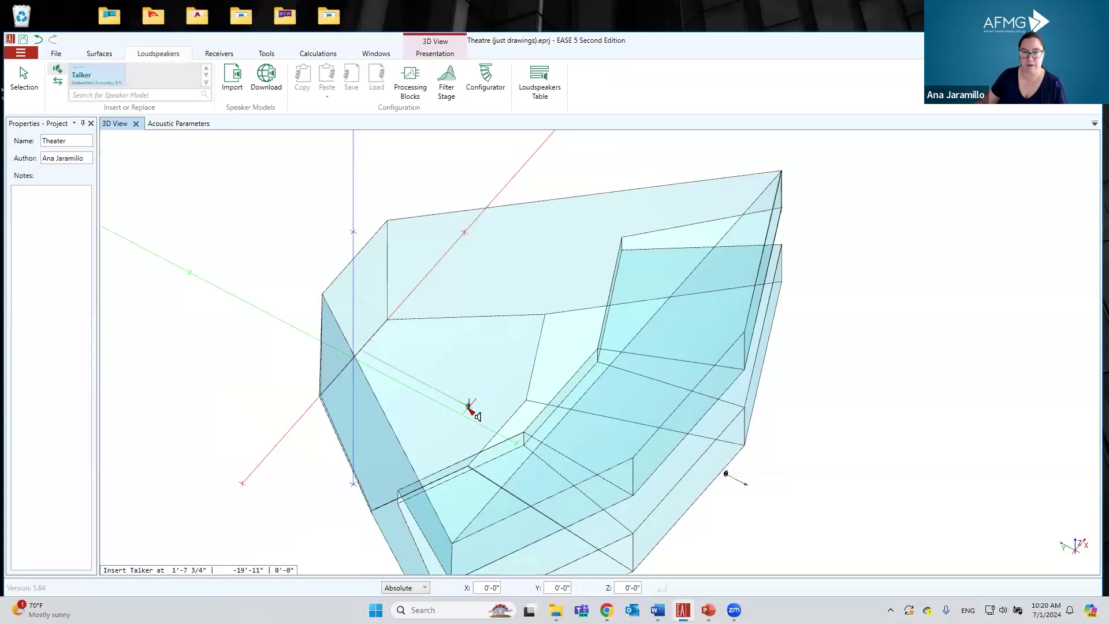
pyautogui.click(468, 416)
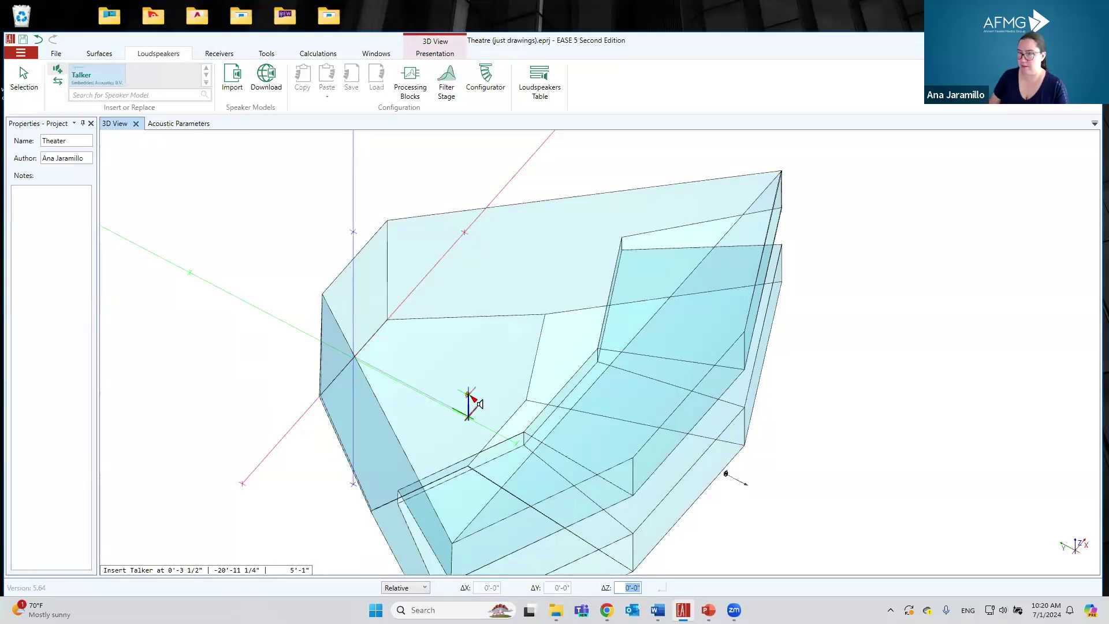
pyautogui.write('5.5')
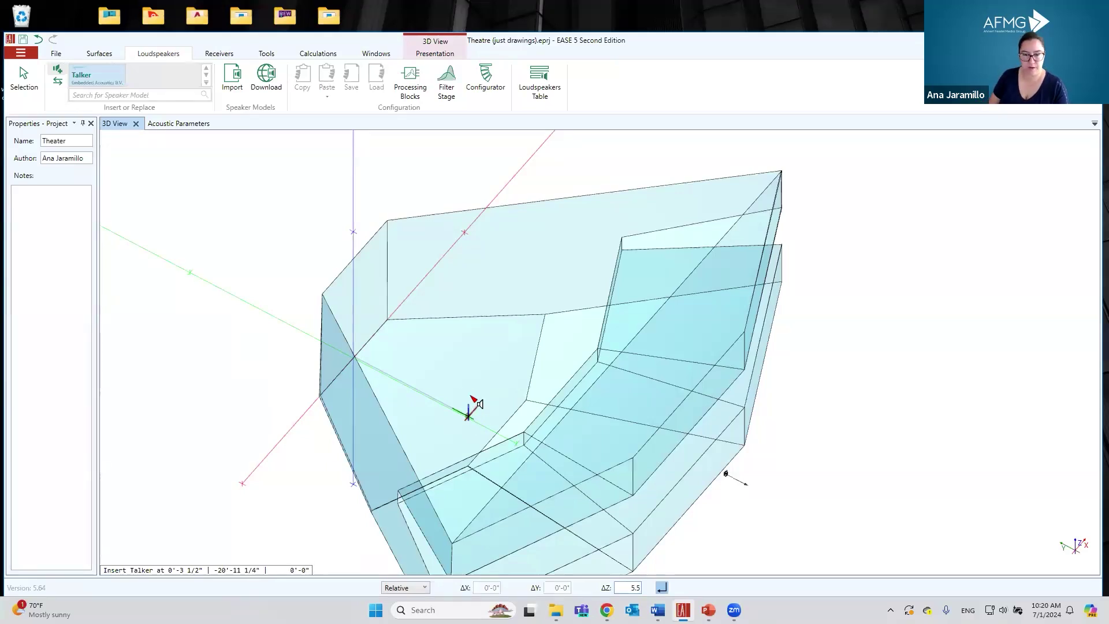
pyautogui.press('Return')
# Step: Set the new loudspeaker's position to Y -20 ft and X 0 ft, and label it Talker
pyautogui.moveTo(478, 466); pyautogui.dragTo(427, 464, button='middle')
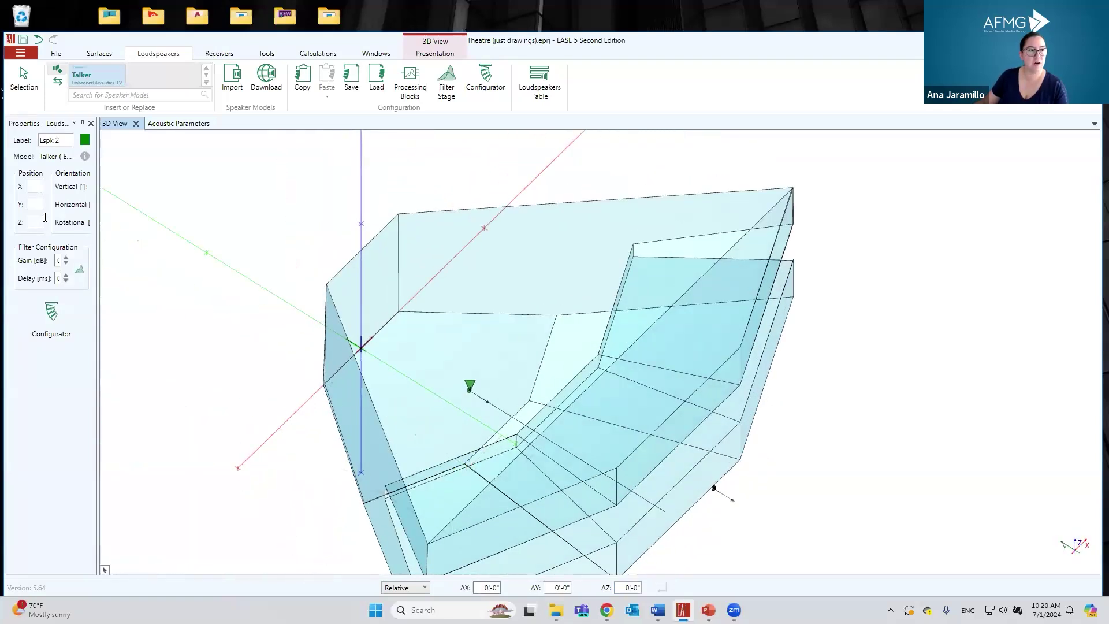
pyautogui.moveTo(98, 188); pyautogui.dragTo(215, 204)
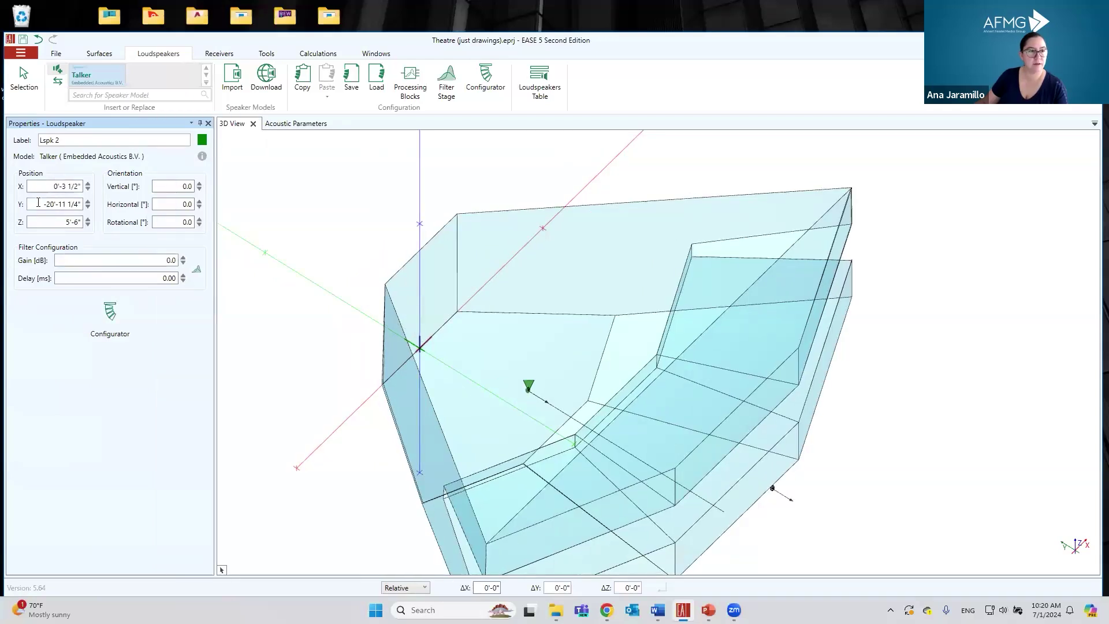
pyautogui.moveTo(39, 204); pyautogui.dragTo(81, 204)
pyautogui.write('-20')
pyautogui.press('Return')
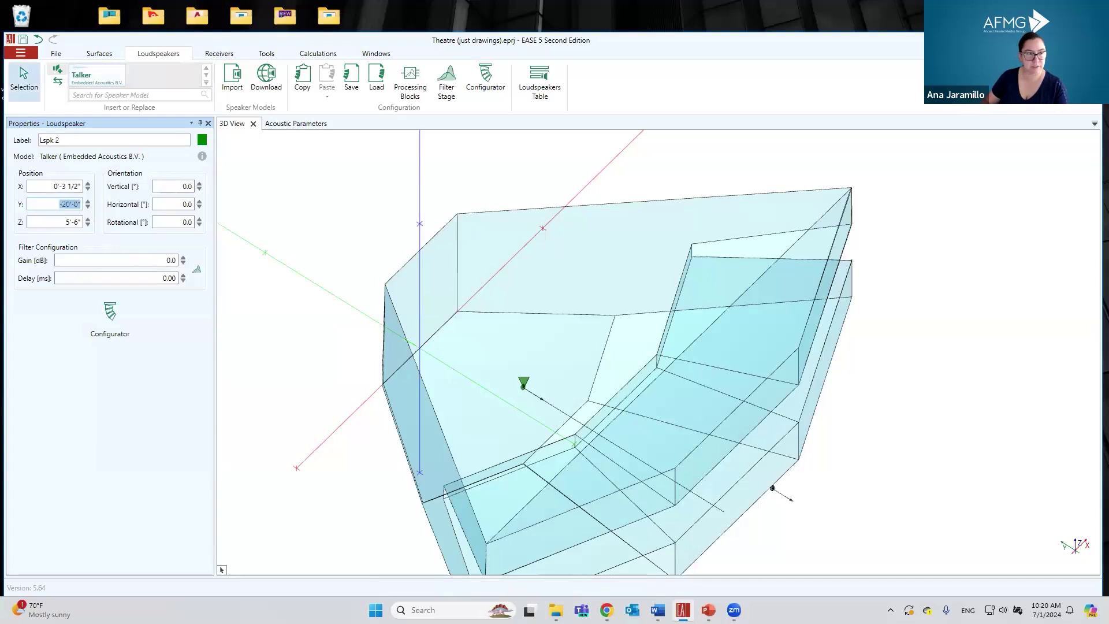
pyautogui.moveTo(54, 185); pyautogui.dragTo(84, 186)
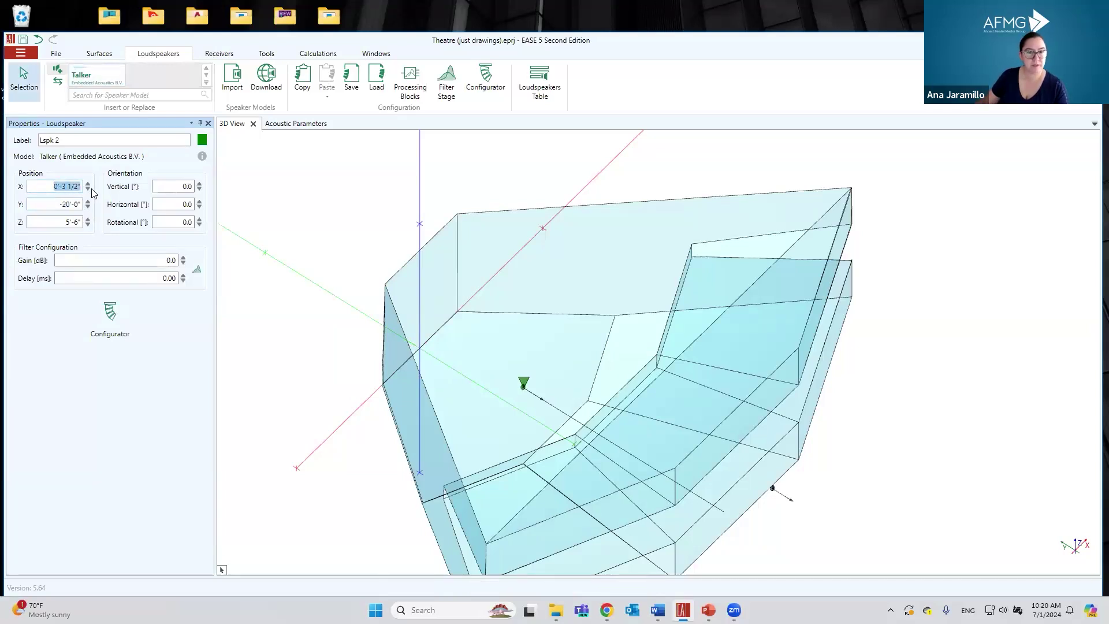
pyautogui.write('0')
pyautogui.press('Return')
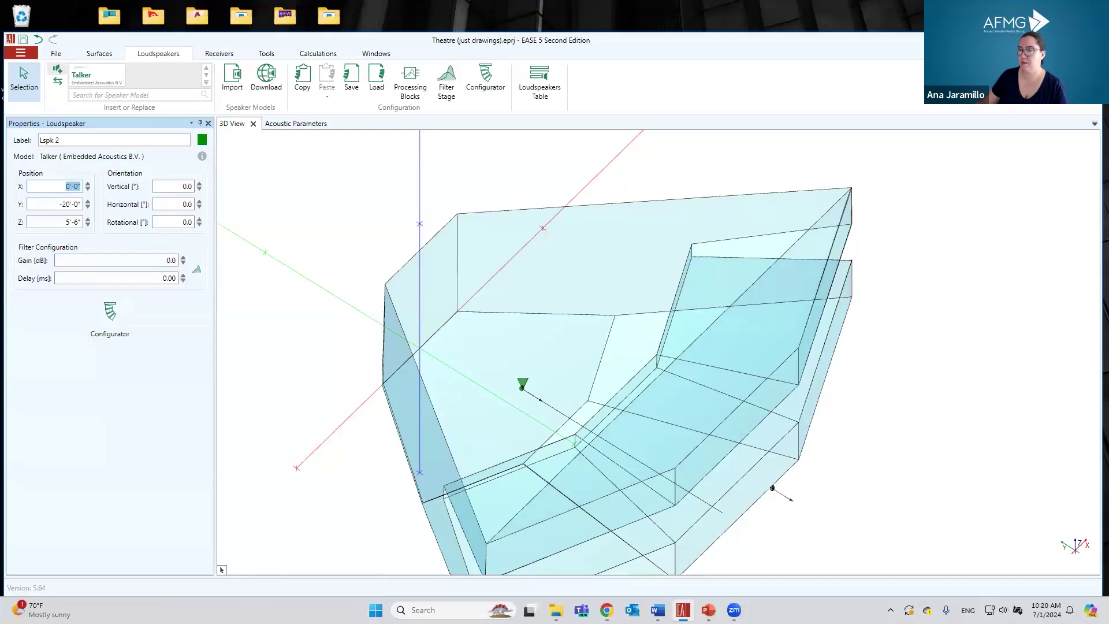
pyautogui.moveTo(68, 139); pyautogui.dragTo(40, 143)
pyautogui.write('Talker')
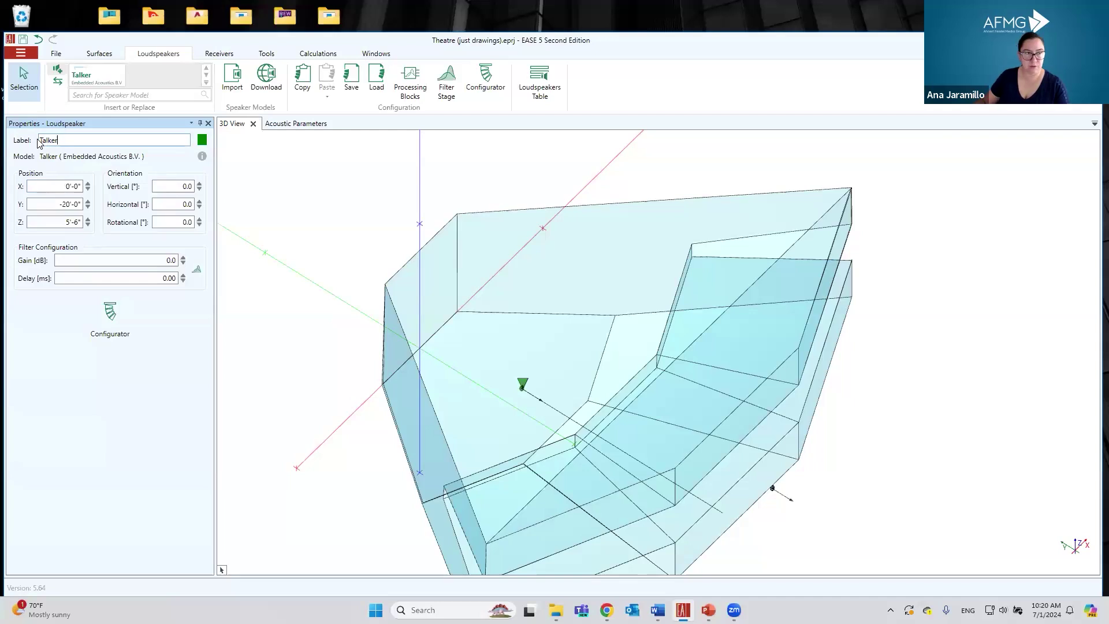
# Step: Find the AFMG Line Array model and insert it on the stage floor at about X 20'-7 1/2", Y -8'-0"
pyautogui.moveTo(487, 316); pyautogui.dragTo(467, 425, button='right')
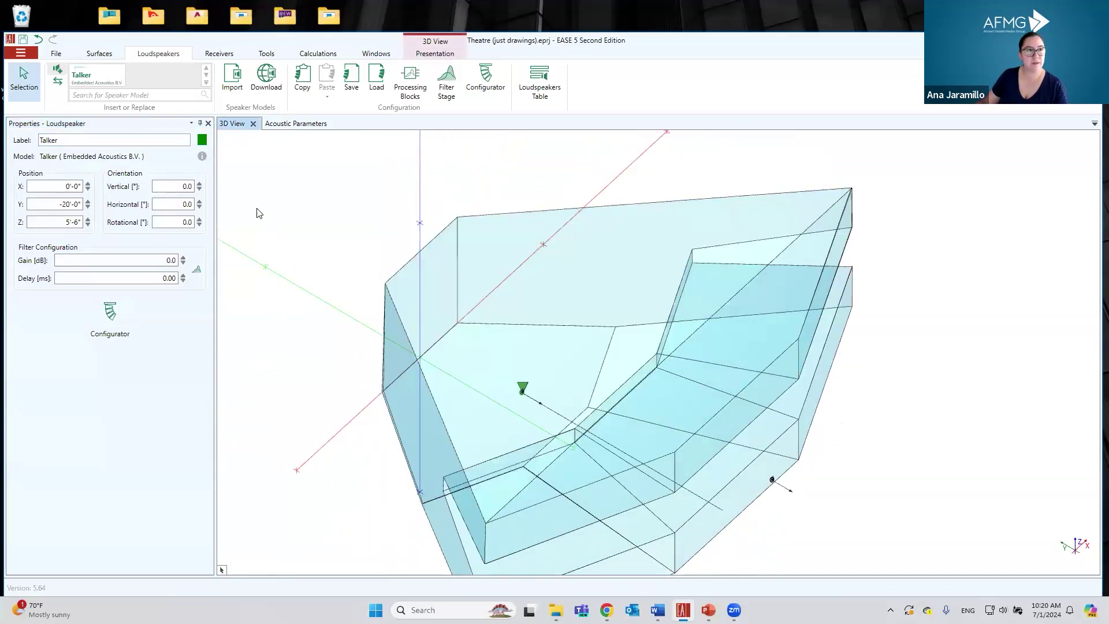
pyautogui.click(93, 95)
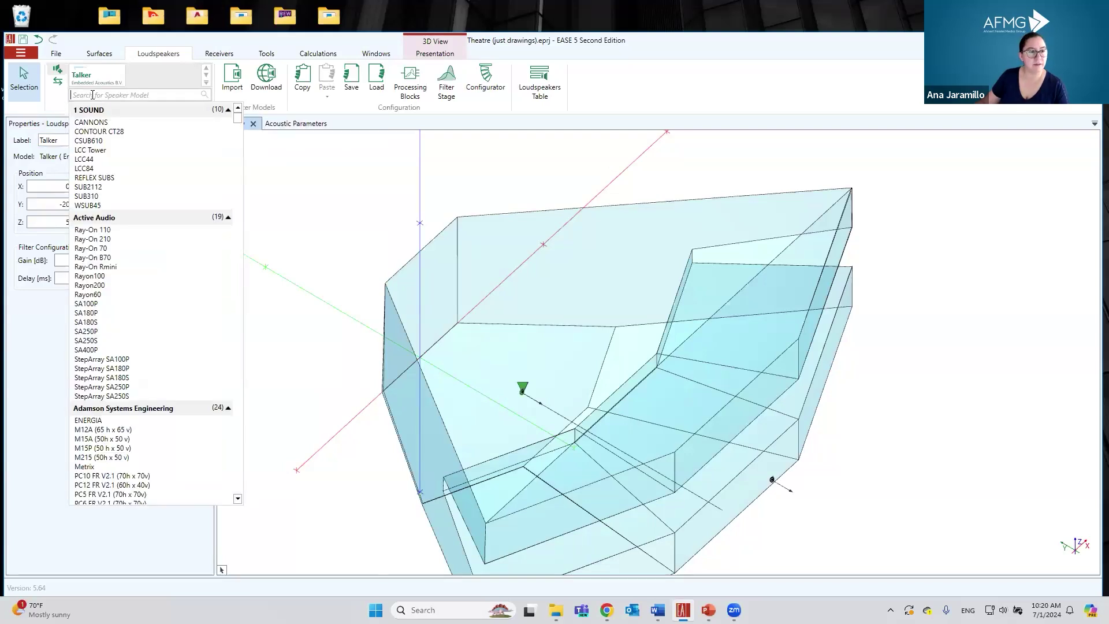
pyautogui.write('afmg')
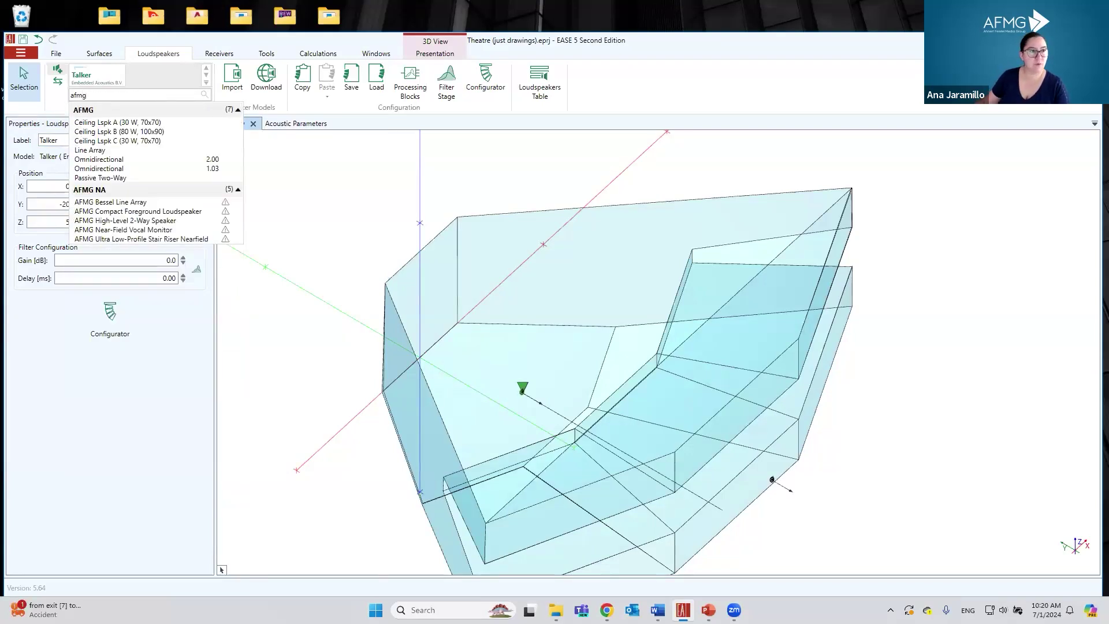
pyautogui.click(91, 151)
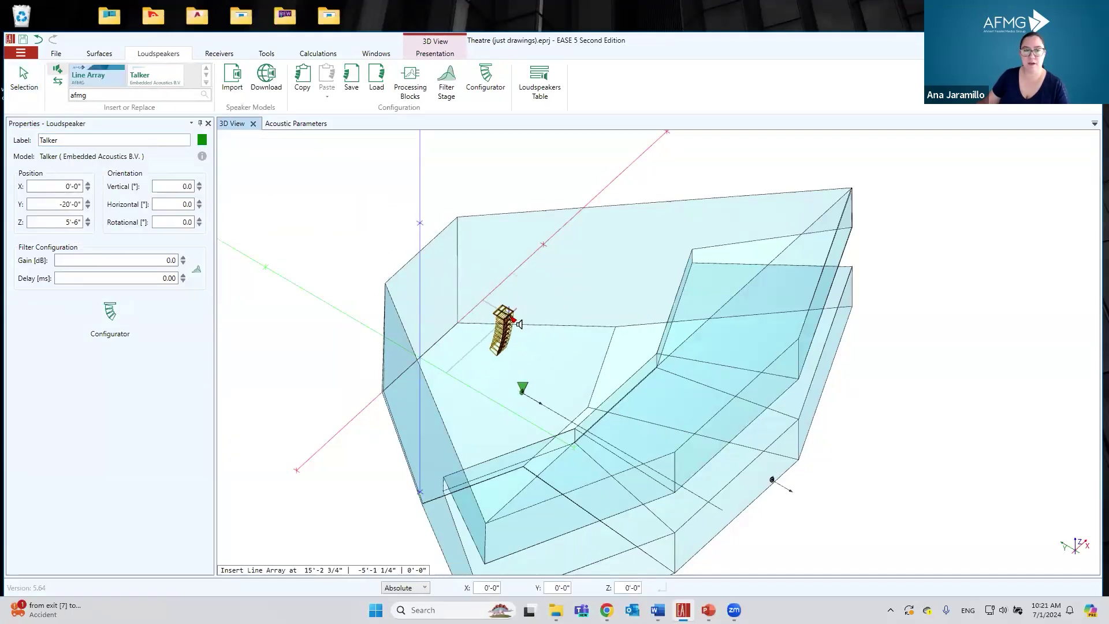
pyautogui.click(556, 313)
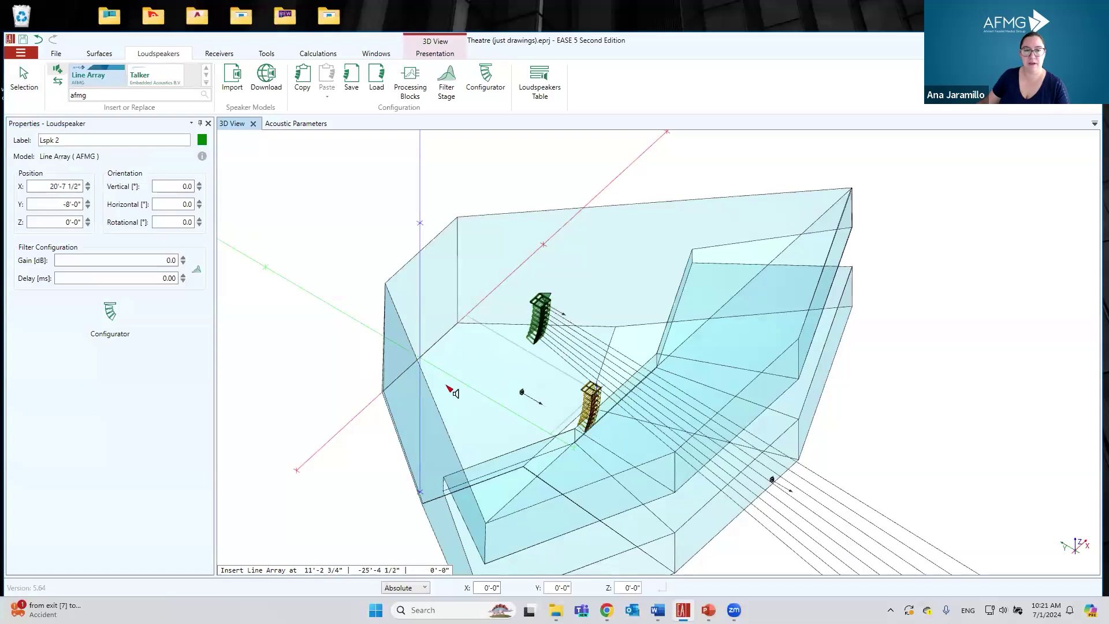
# Step: Set the line array's position to X 0 ft, Y -11.5 ft and Z 25.5 ft
pyautogui.tripleClick(44, 185)
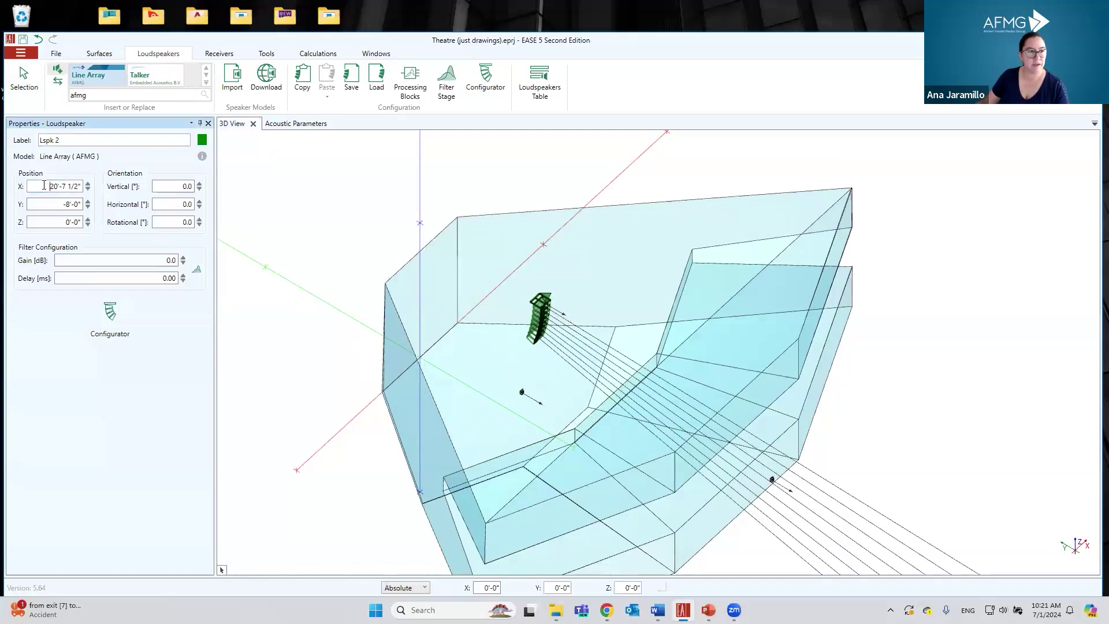
pyautogui.write('15')
pyautogui.press('Return')
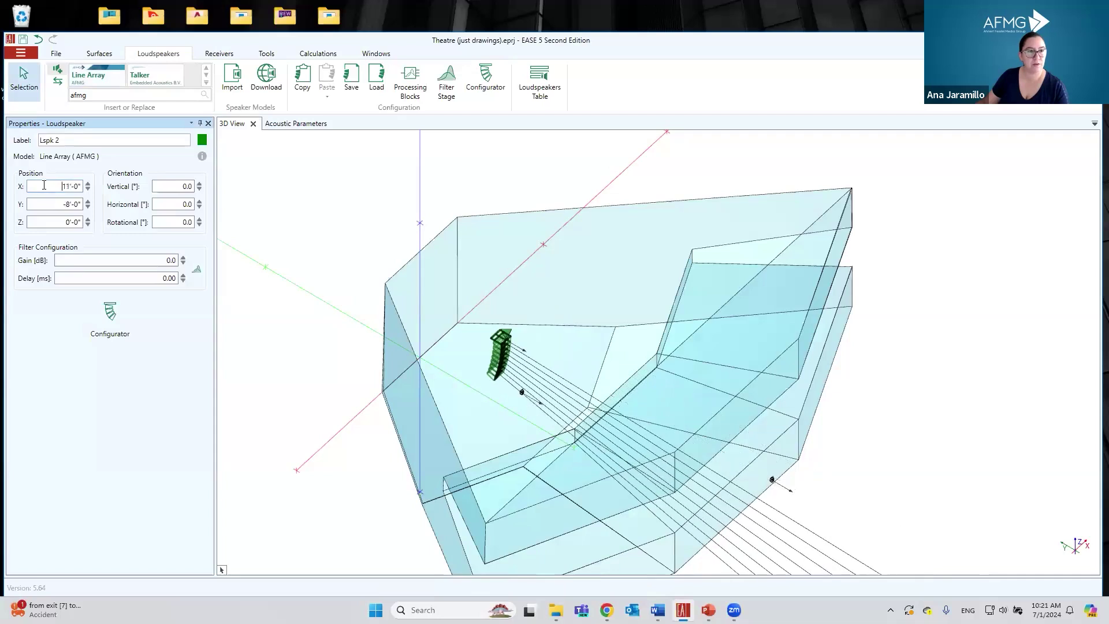
pyautogui.click(87, 189)
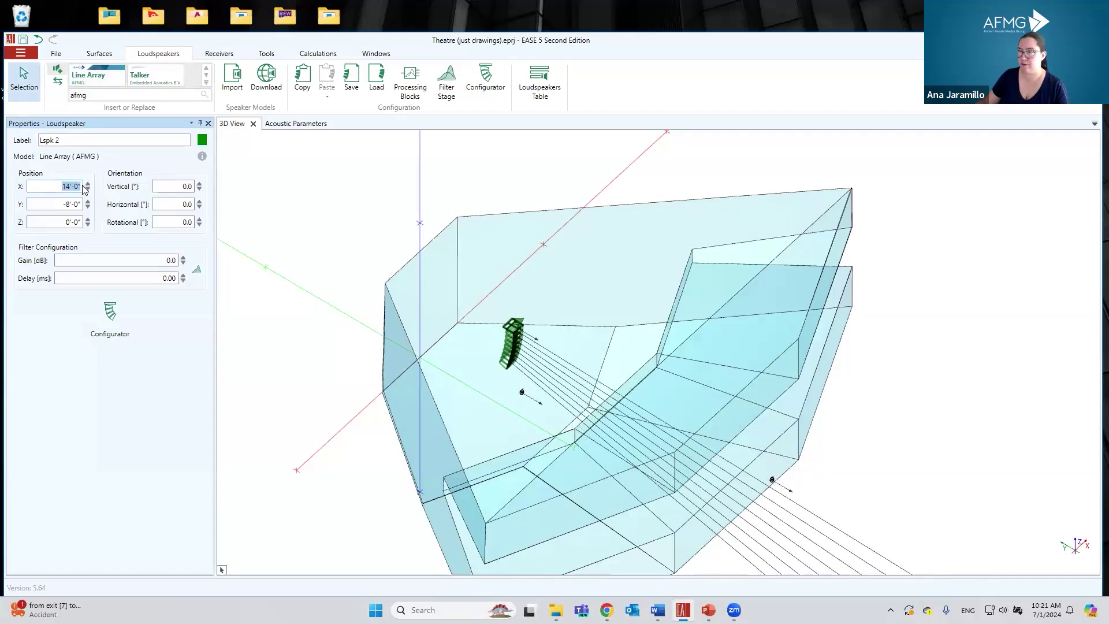
pyautogui.write('0')
pyautogui.press('Return')
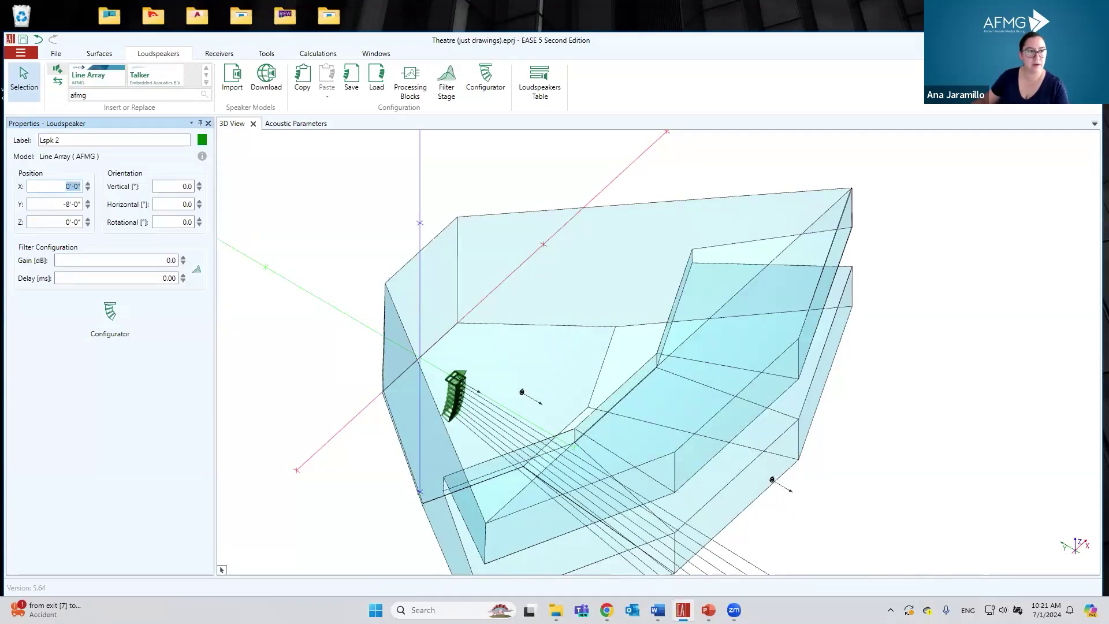
pyautogui.click(67, 201)
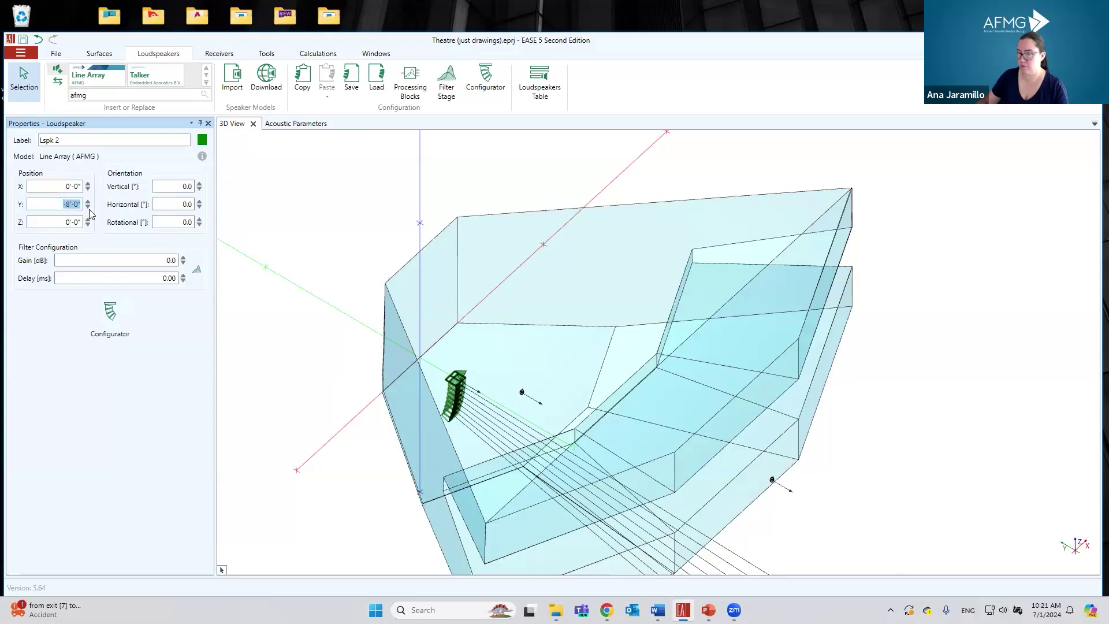
pyautogui.write('-11.5')
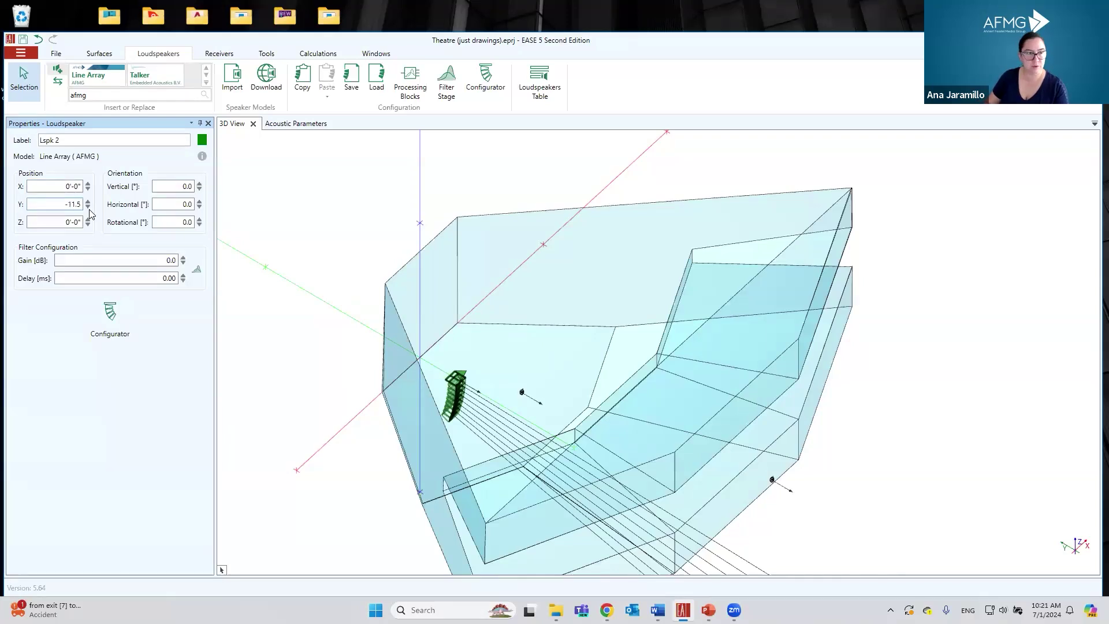
pyautogui.press('Return')
pyautogui.click(69, 222)
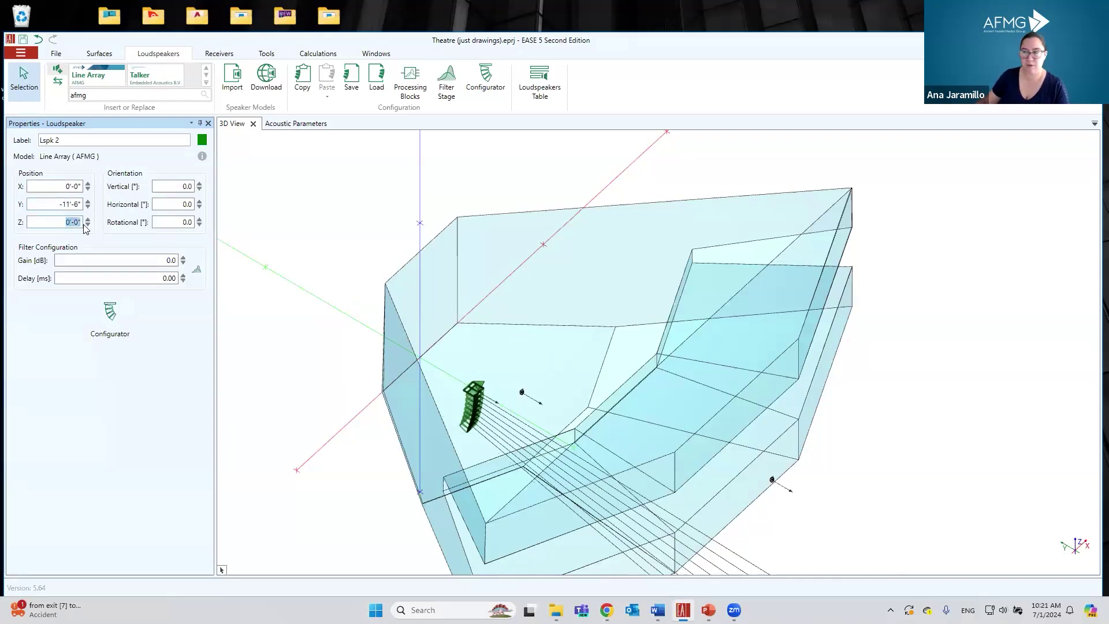
pyautogui.write('25.5')
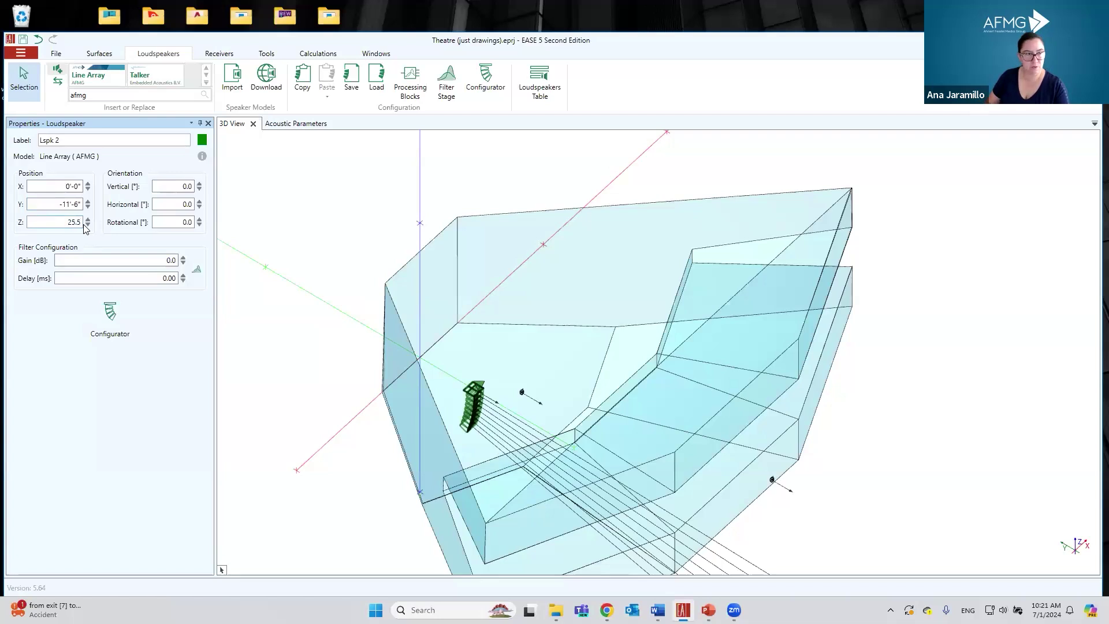
pyautogui.press('Return')
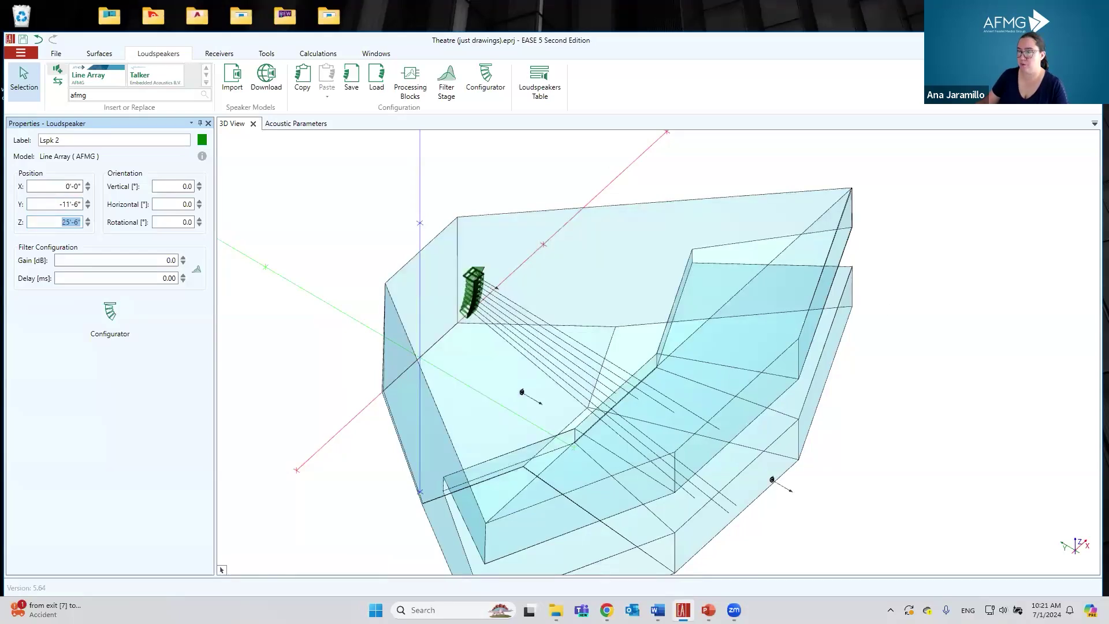
# Step: Open the line array's Configurator and show the room from the side (X) direction
pyautogui.moveTo(509, 383); pyautogui.dragTo(588, 353, button='middle')
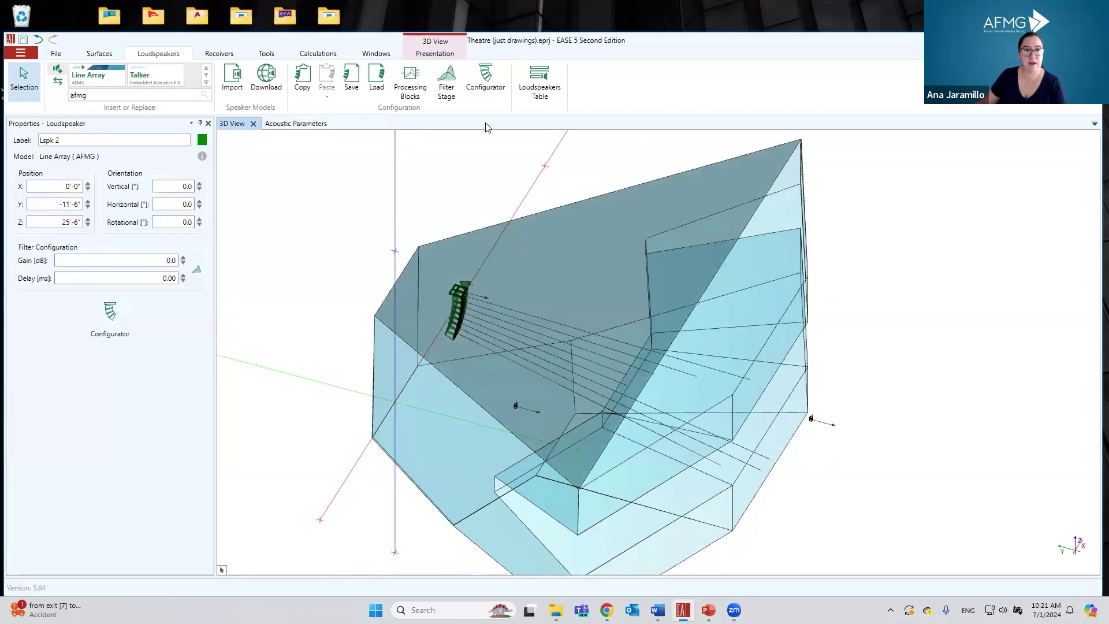
pyautogui.click(485, 79)
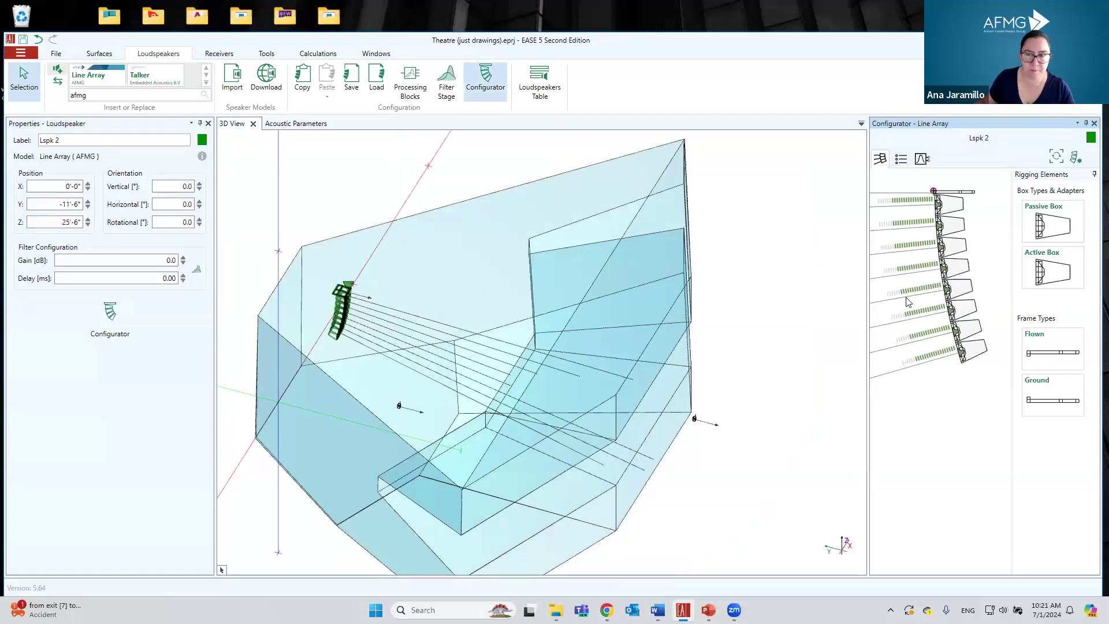
pyautogui.moveTo(1058, 224)
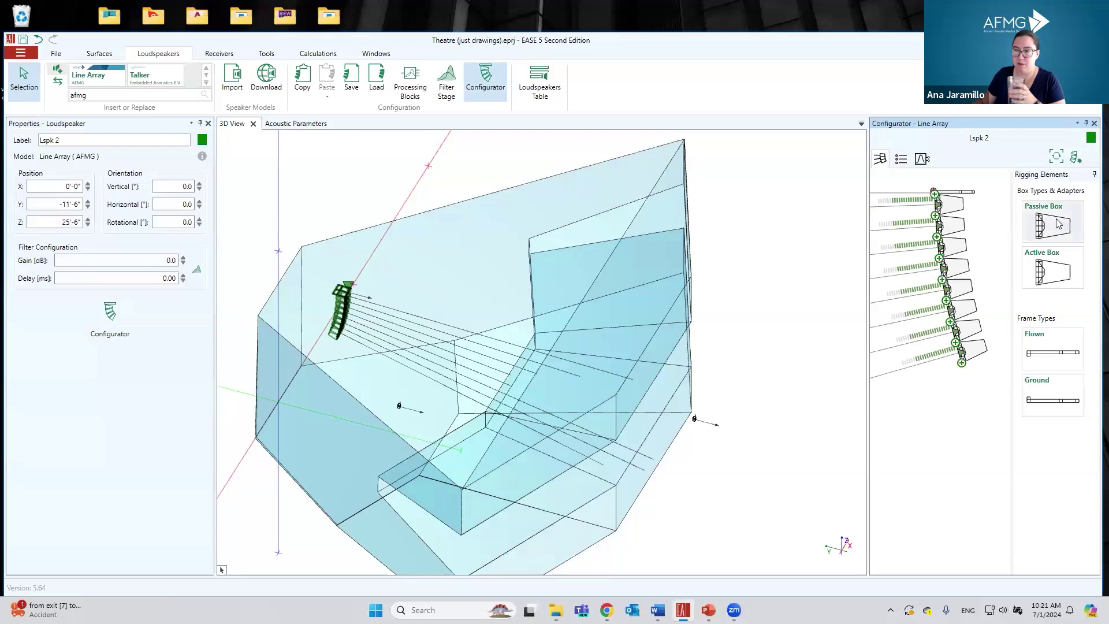
pyautogui.moveTo(1052, 348)
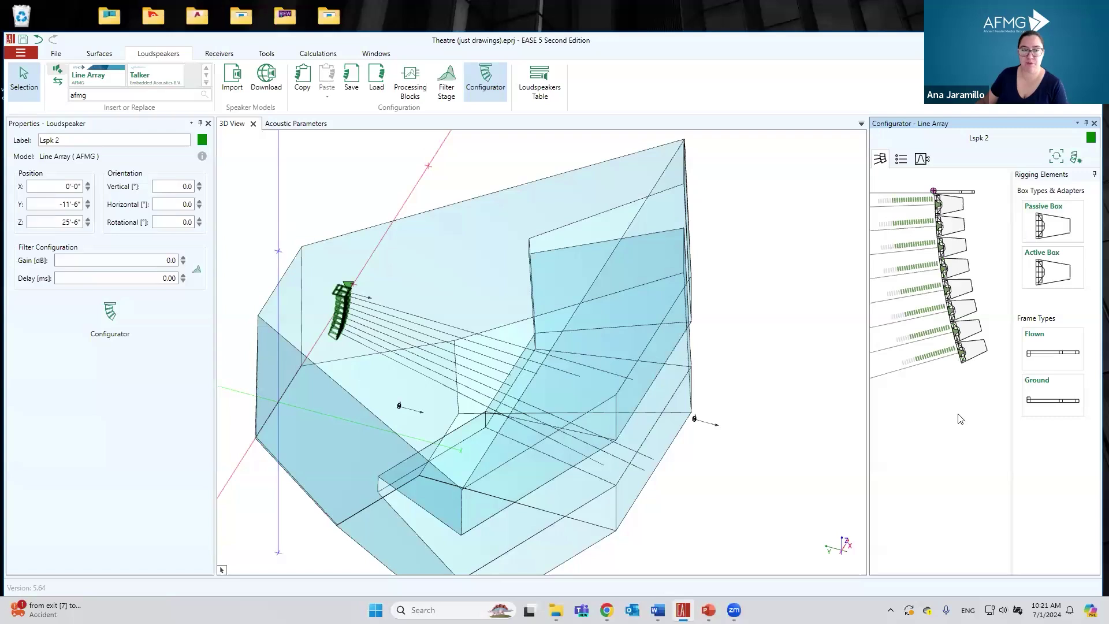
pyautogui.moveTo(698, 463); pyautogui.dragTo(654, 472)
pyautogui.moveTo(658, 427); pyautogui.dragTo(713, 403, button='middle')
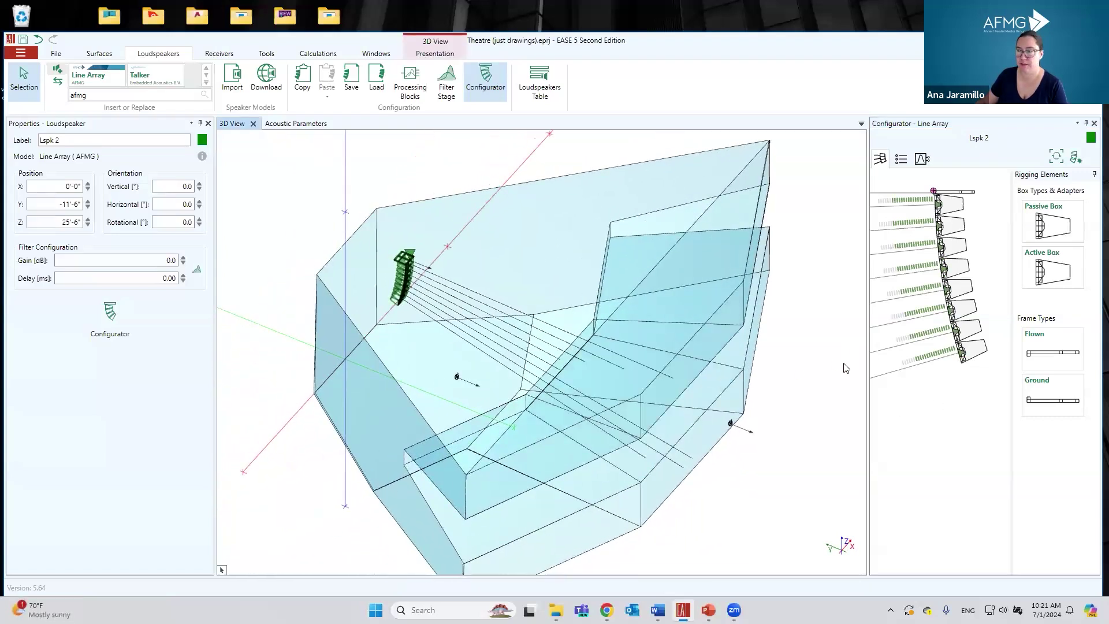
pyautogui.click(437, 55)
pyautogui.click(190, 80)
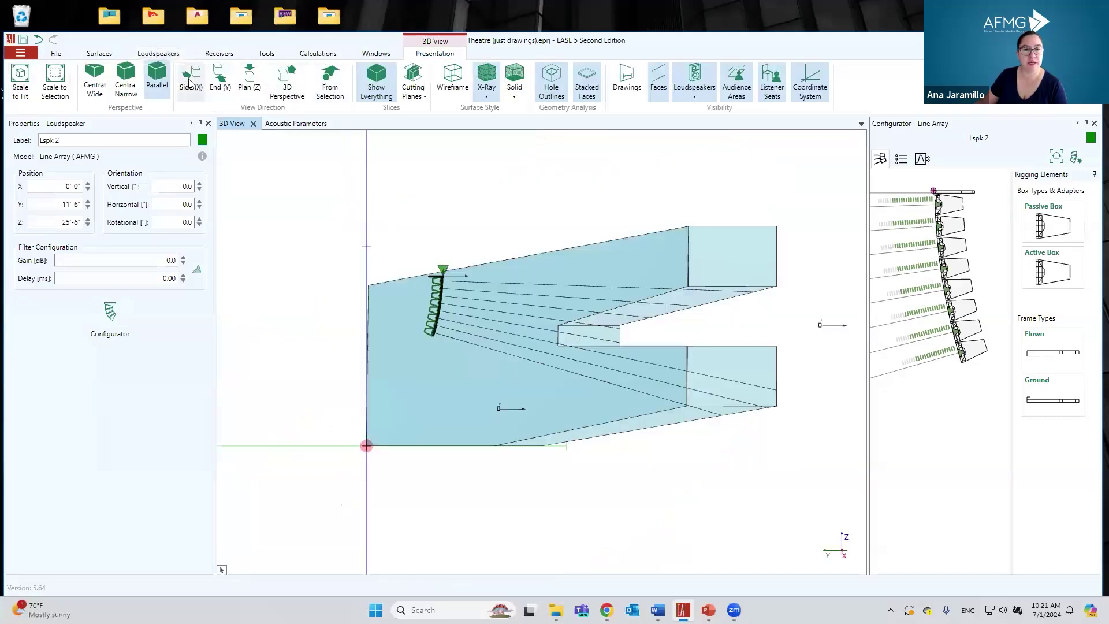
# Step: Increase the splay angles of the line array's lower boxes to aim them at the lower seating, with the last box at 6°
pyautogui.click(910, 227)
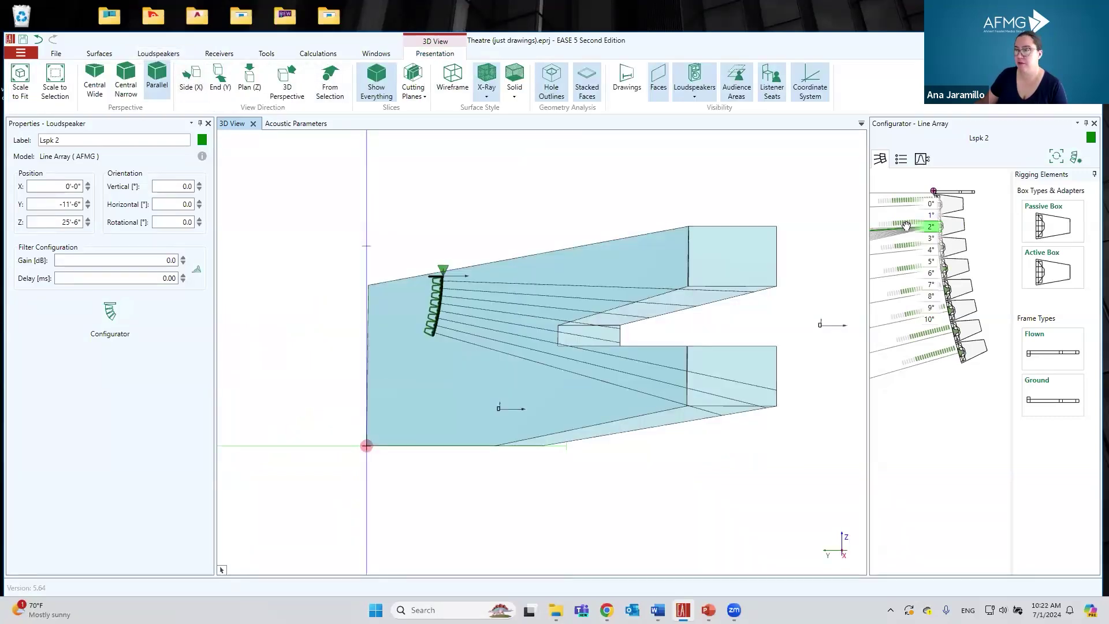
pyautogui.click(905, 226)
pyautogui.click(905, 248)
pyautogui.click(905, 248)
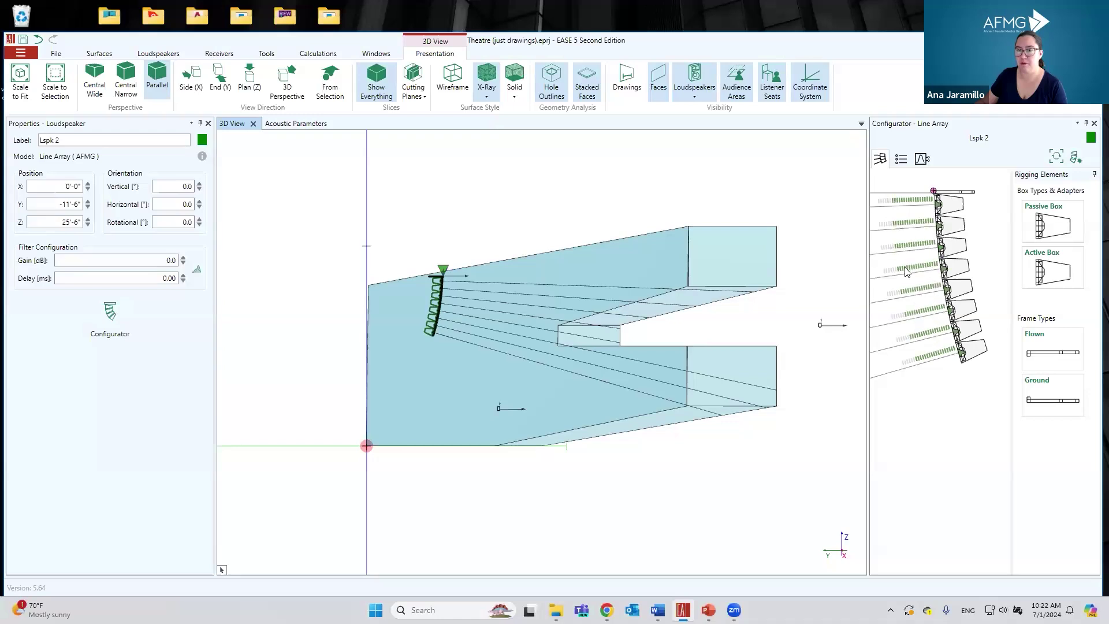
pyautogui.click(904, 272)
pyautogui.click(904, 295)
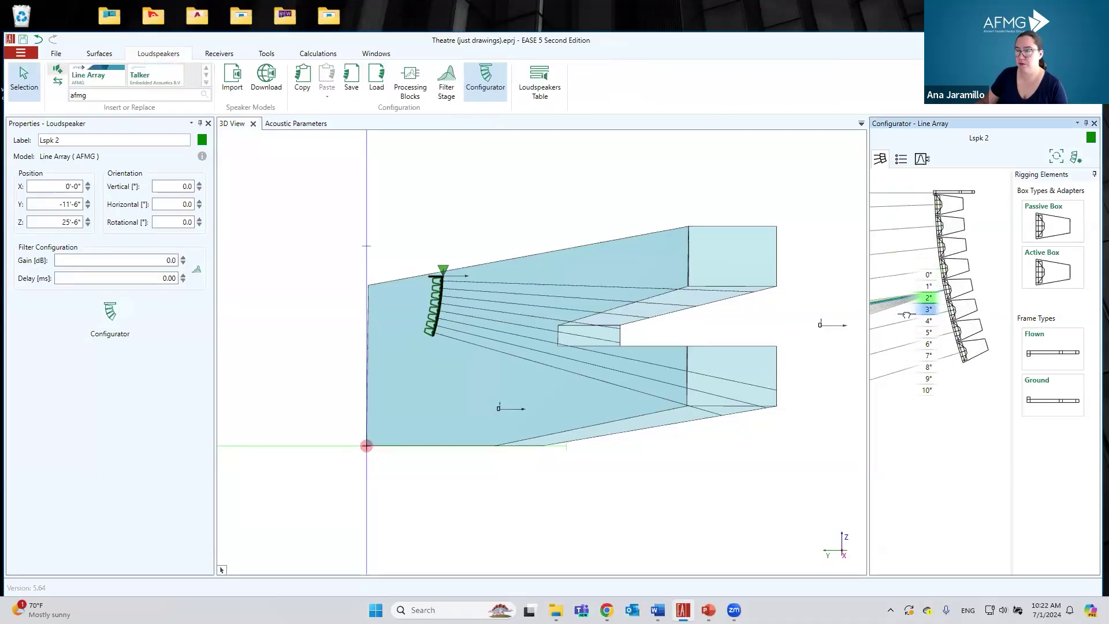
pyautogui.click(903, 390)
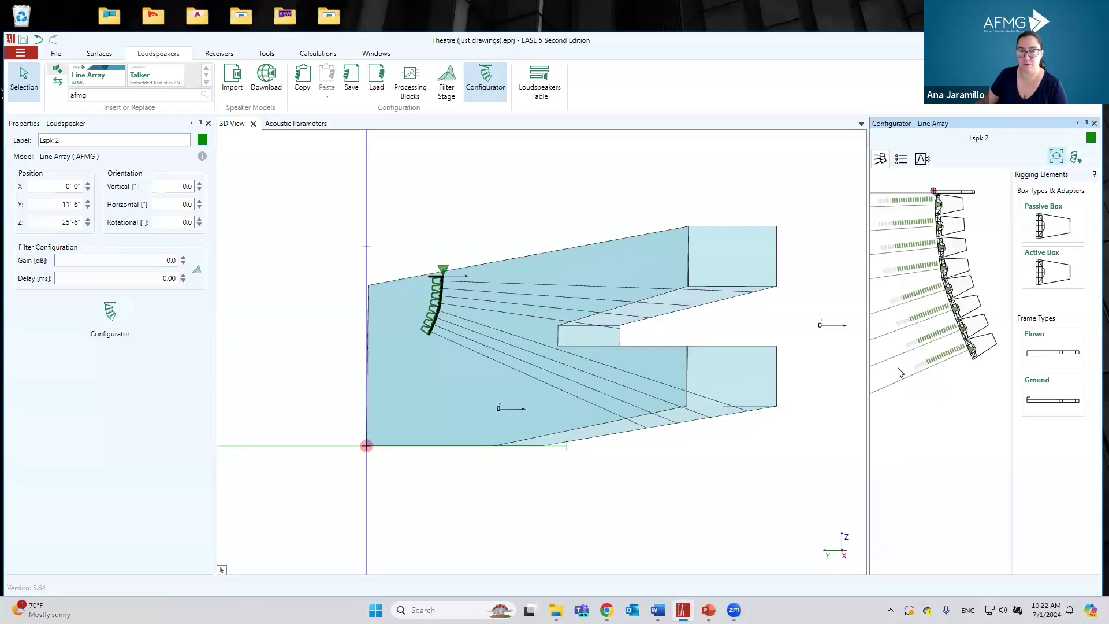
pyautogui.click(896, 330)
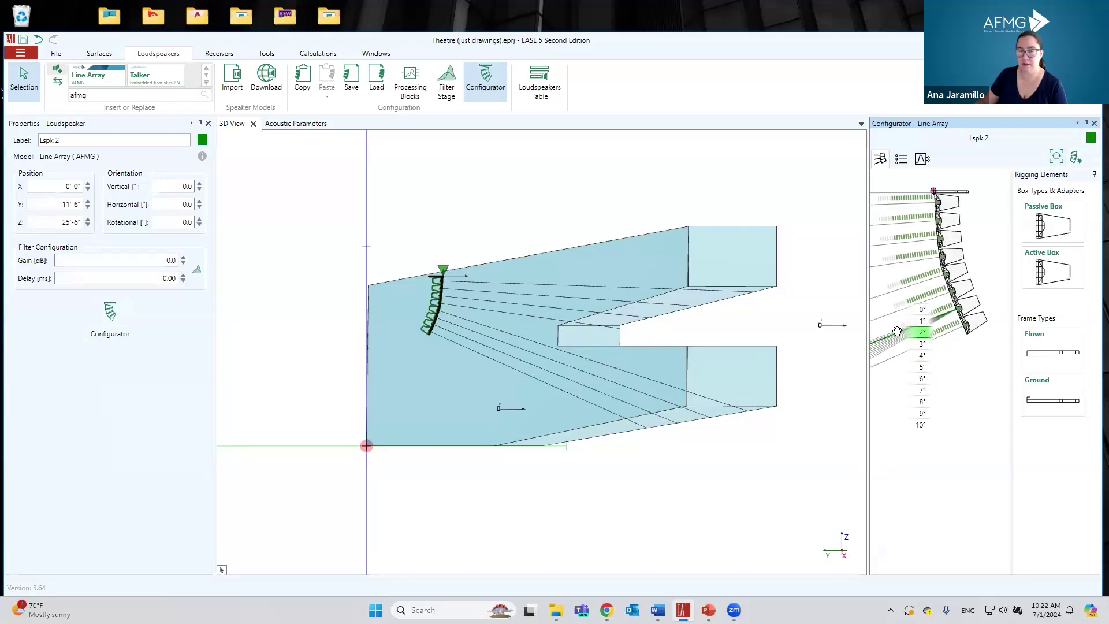
pyautogui.click(898, 331)
pyautogui.click(904, 356)
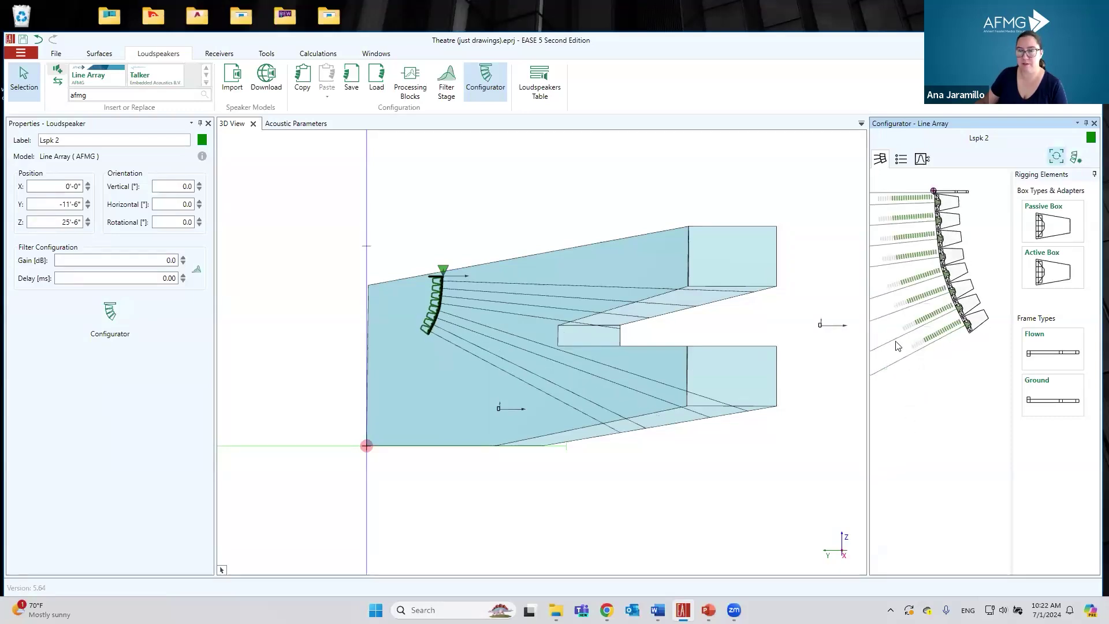
pyautogui.click(891, 339)
pyautogui.click(891, 340)
pyautogui.click(897, 359)
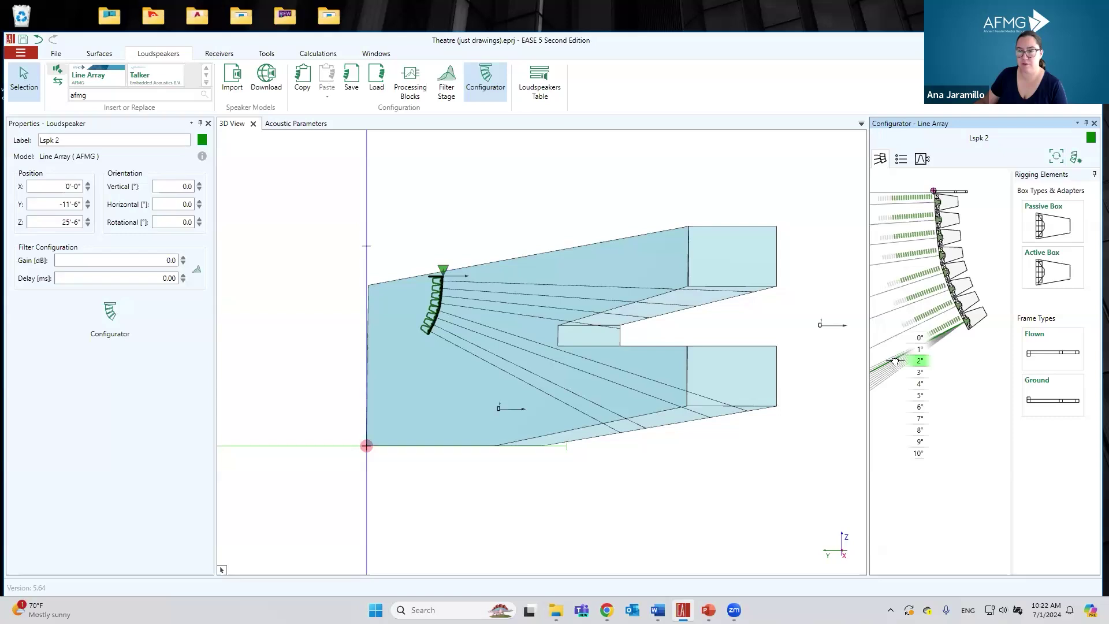
pyautogui.click(896, 407)
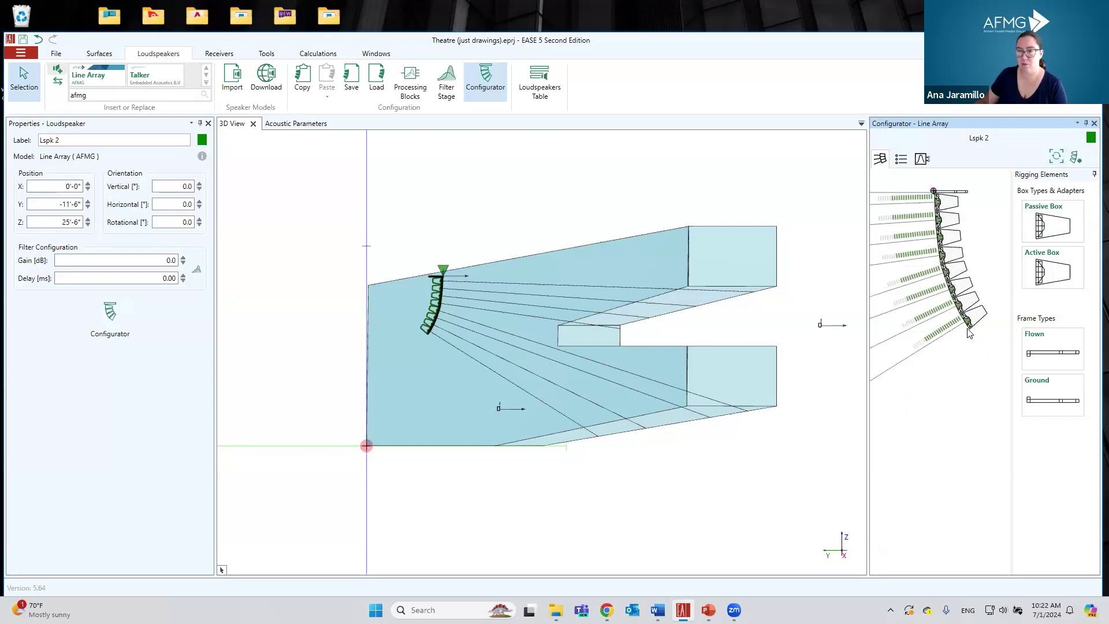
# Step: Add a Passive Box below the line array's last box, angle it further downward and close the Configurator
pyautogui.click(1056, 226)
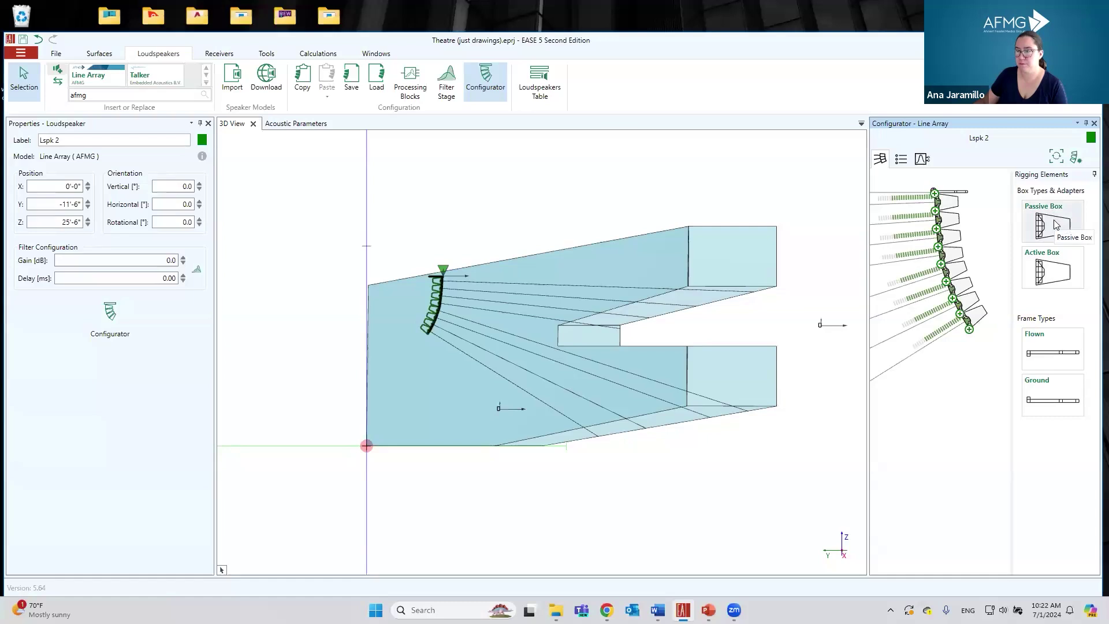
pyautogui.moveTo(966, 326)
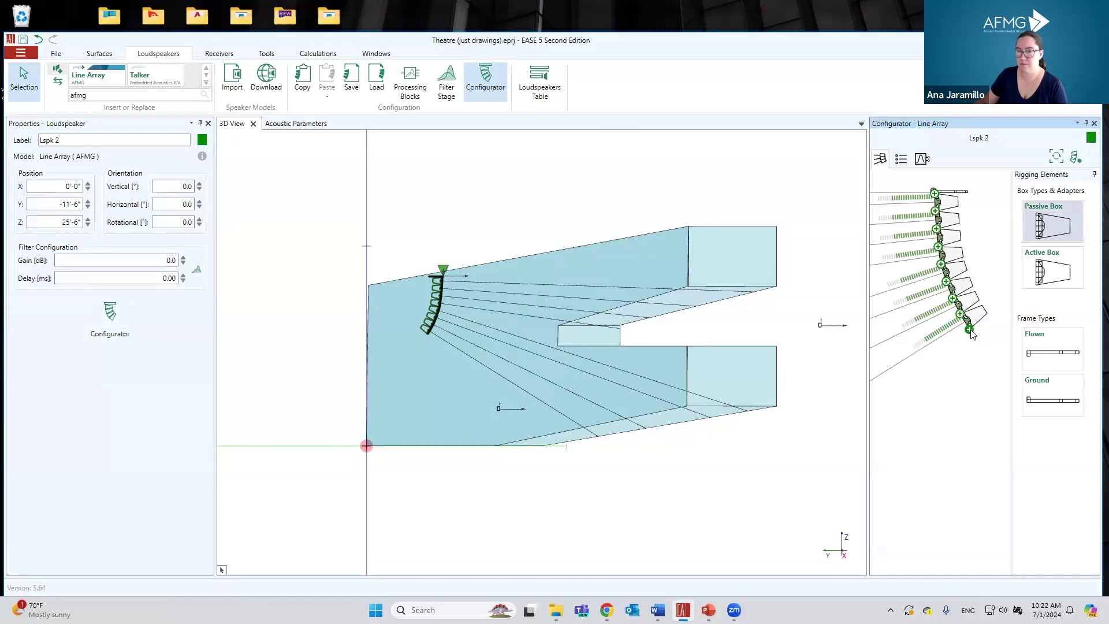
pyautogui.click(969, 329)
pyautogui.moveTo(917, 369); pyautogui.dragTo(941, 440)
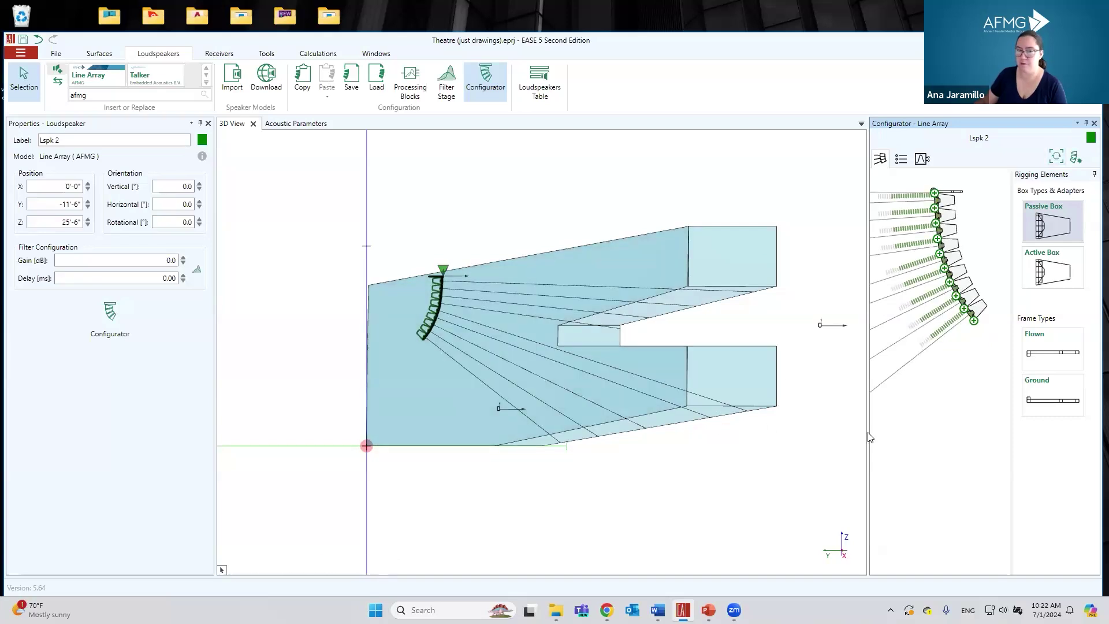
pyautogui.click(1093, 123)
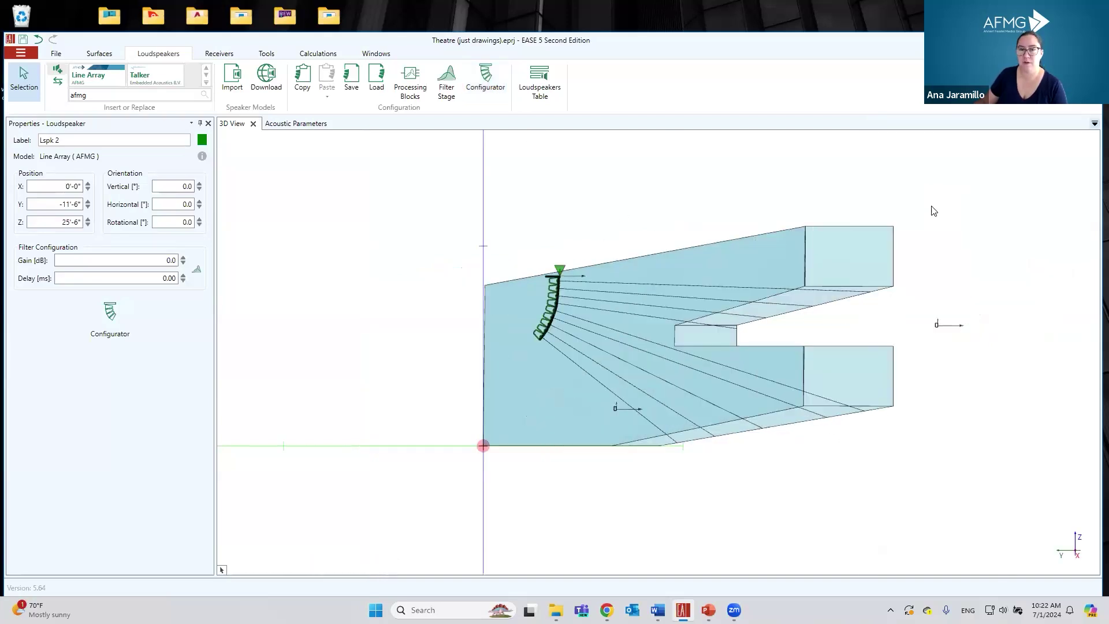
# Step: Select the three balcony and three main-floor seating faces and add audience areas above them
pyautogui.moveTo(686, 287); pyautogui.dragTo(690, 319)
pyautogui.click(221, 53)
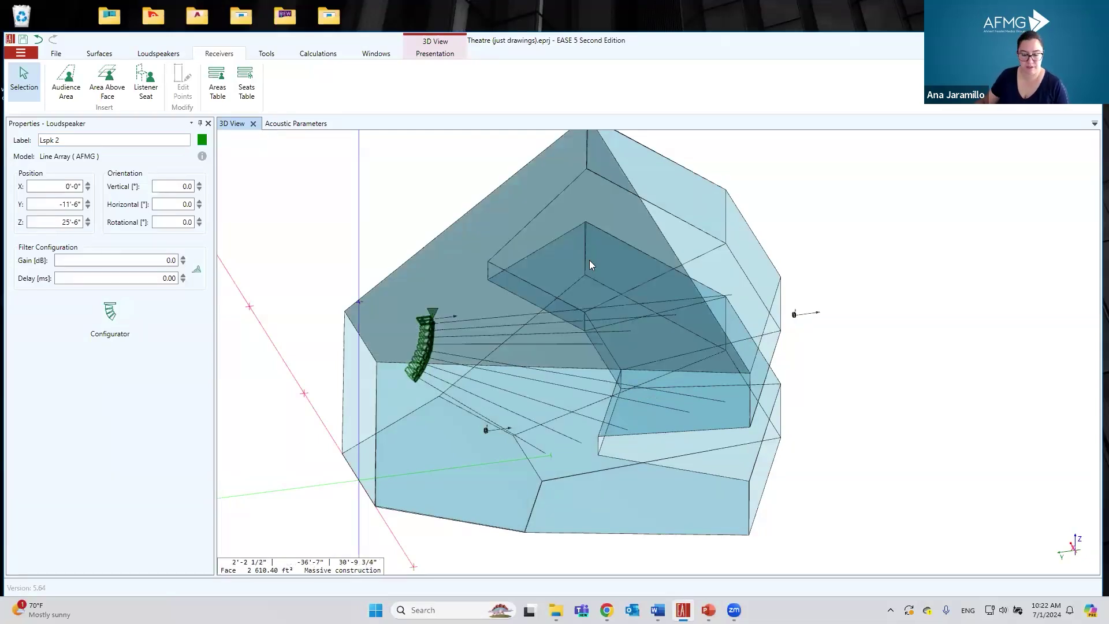
pyautogui.scroll(1, 589, 259)
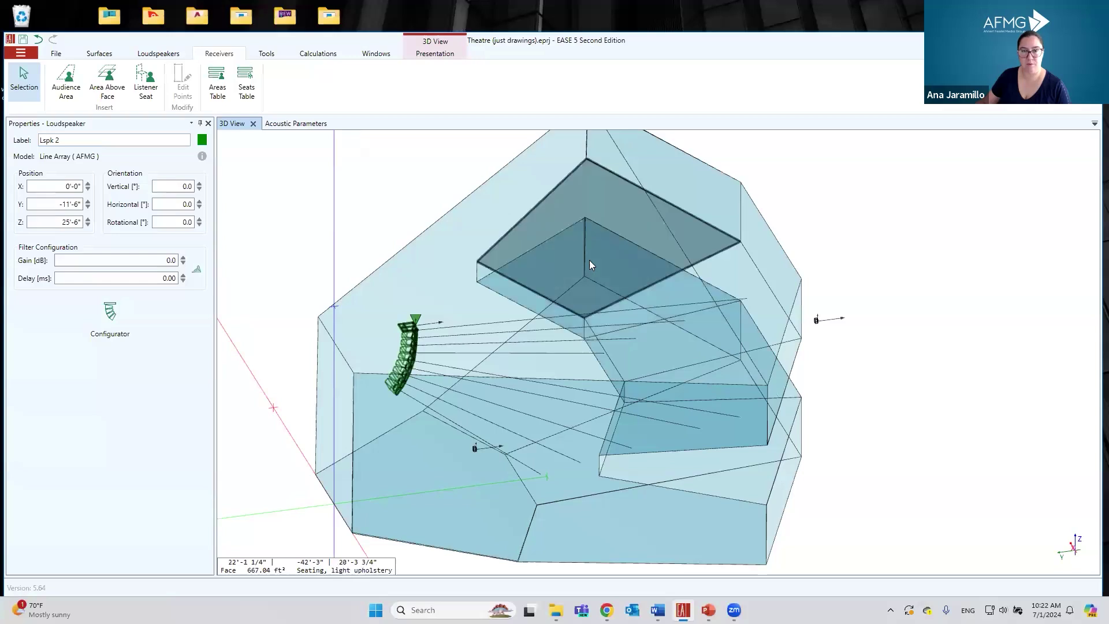
pyautogui.click(589, 260)
pyautogui.click(653, 329)
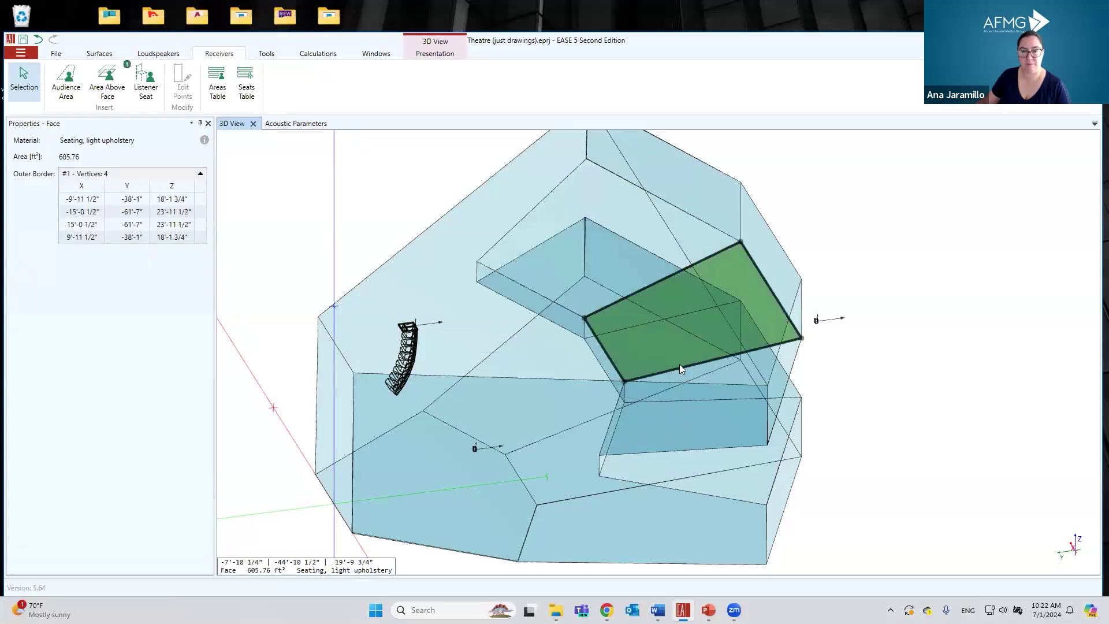
pyautogui.keyDown('ctrl'); pyautogui.click(692, 372); pyautogui.keyUp('ctrl')
pyautogui.keyDown('ctrl'); pyautogui.click(610, 296); pyautogui.keyUp('ctrl')
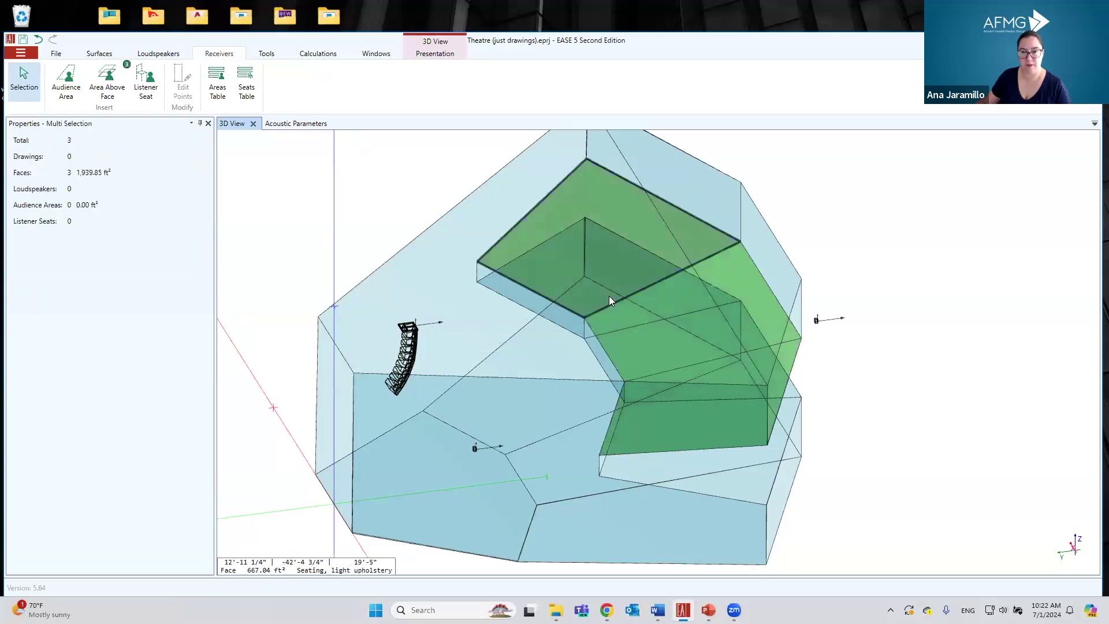
pyautogui.keyDown('ctrl'); pyautogui.click(564, 364); pyautogui.keyUp('ctrl')
pyautogui.keyDown('ctrl'); pyautogui.click(591, 514); pyautogui.keyUp('ctrl')
pyautogui.keyDown('ctrl'); pyautogui.click(572, 477); pyautogui.keyUp('ctrl')
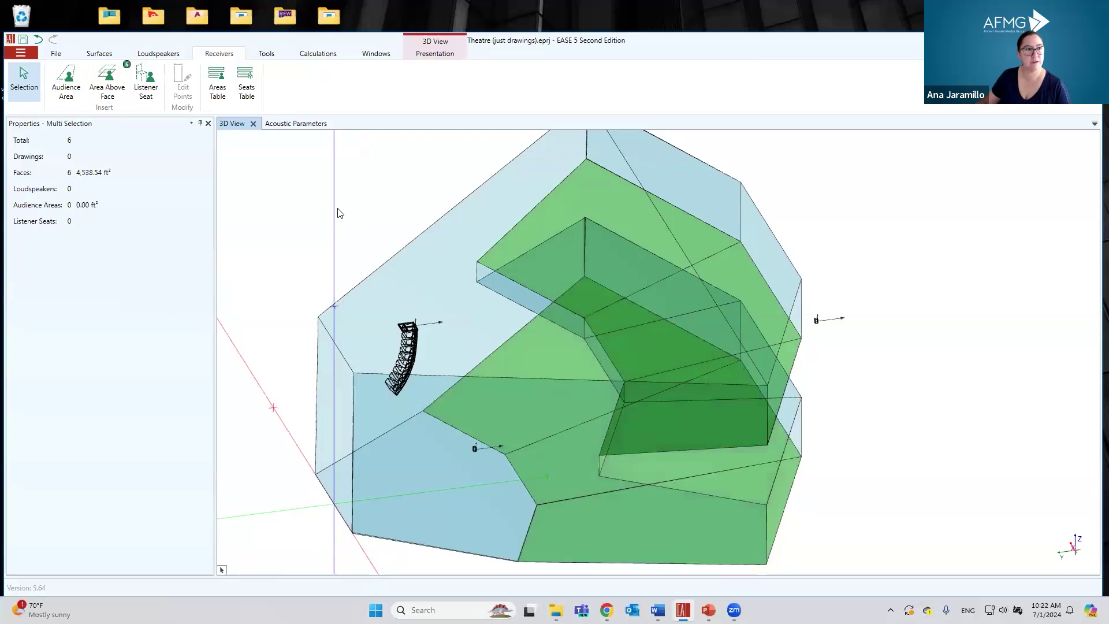
pyautogui.click(110, 82)
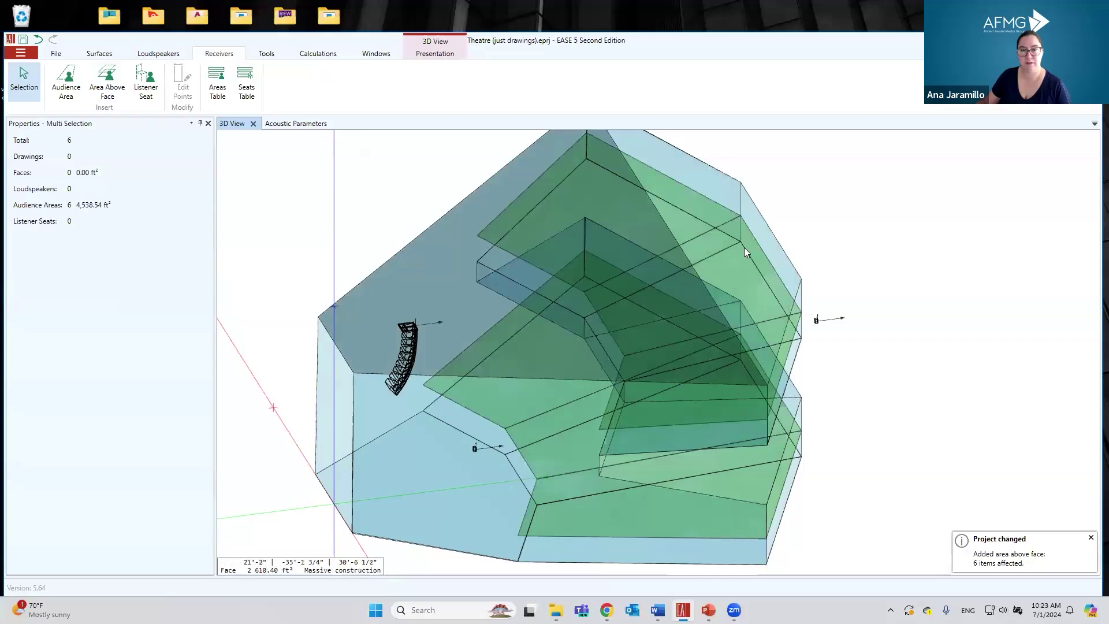
pyautogui.click(838, 294)
# Step: Label the audience area on the right side of the main floor MR
pyautogui.moveTo(792, 347); pyautogui.dragTo(594, 260, button='right')
pyautogui.moveTo(497, 392); pyautogui.dragTo(501, 381, button='right')
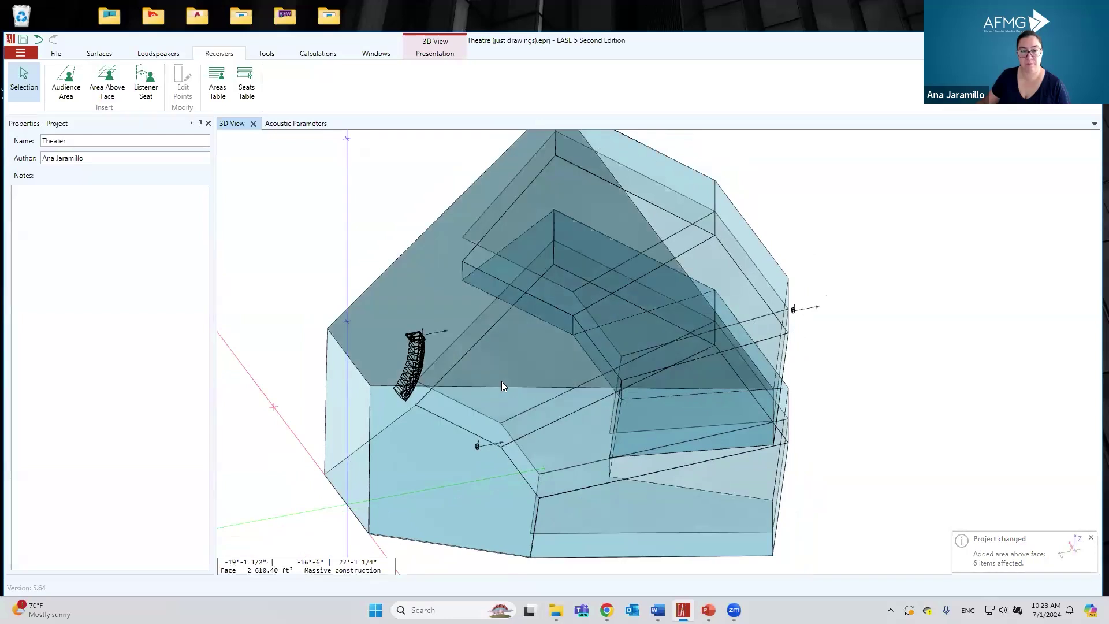
pyautogui.click(501, 381)
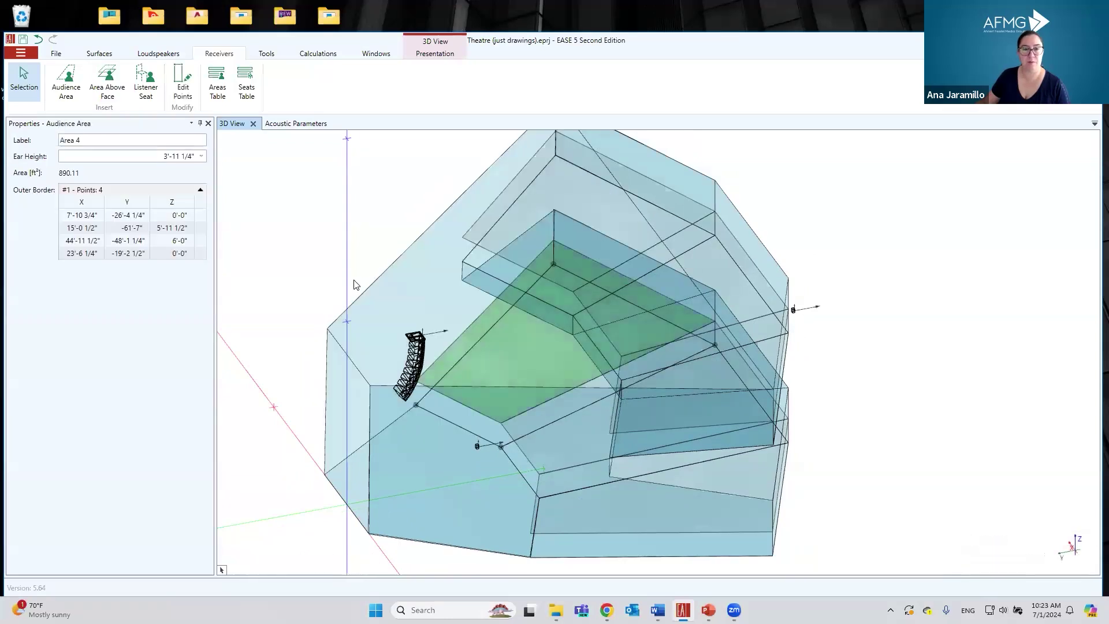
pyautogui.click(60, 143)
pyautogui.tripleClick(60, 143)
pyautogui.write('MR')
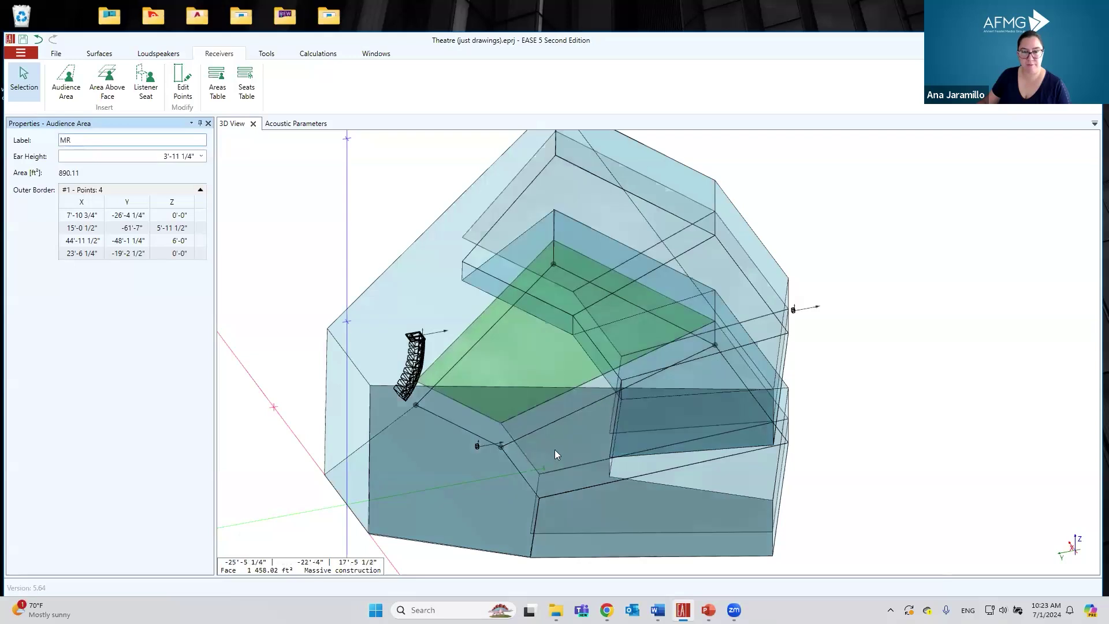
# Step: Label the main floor's center audience area MC and its left audience area ML
pyautogui.click(543, 445)
pyautogui.tripleClick(65, 140)
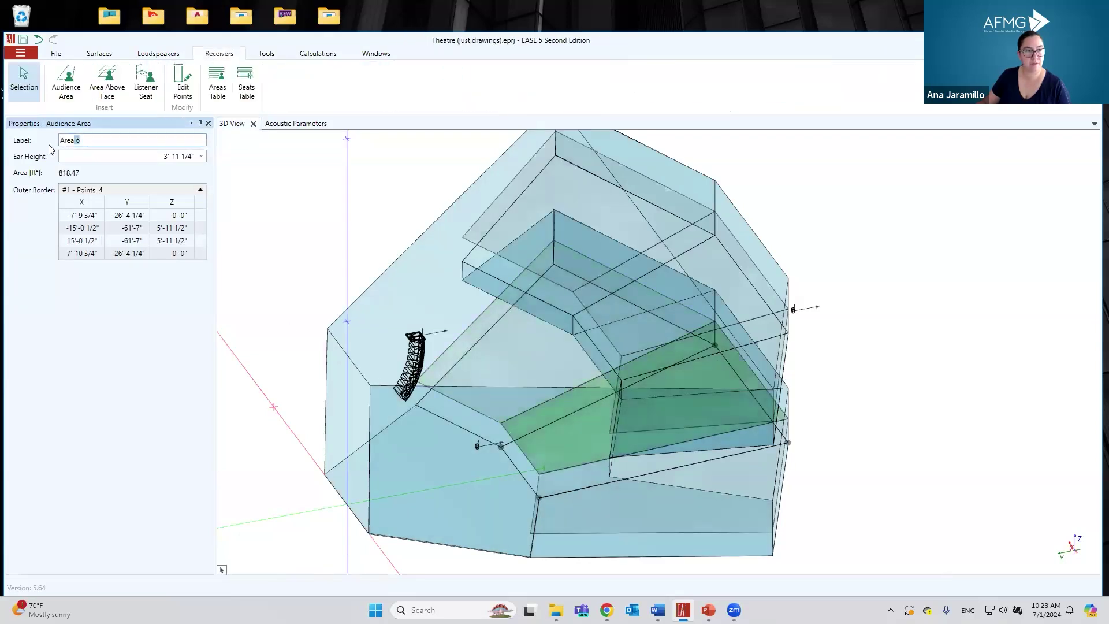
pyautogui.write('MC')
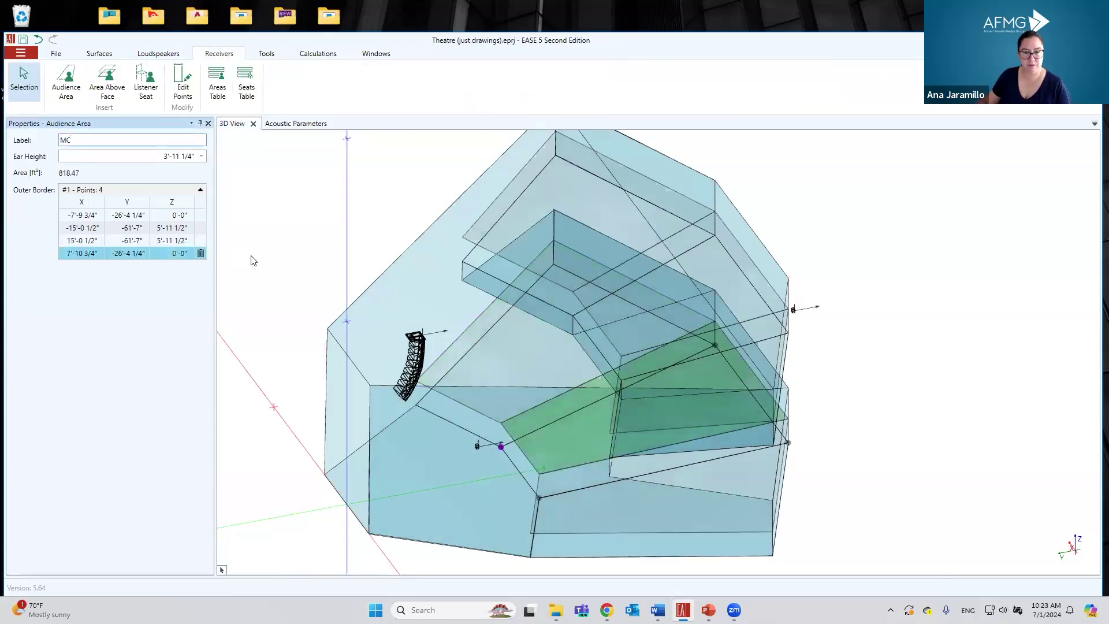
pyautogui.scroll(1, 564, 492)
pyautogui.scroll(-1, 564, 490)
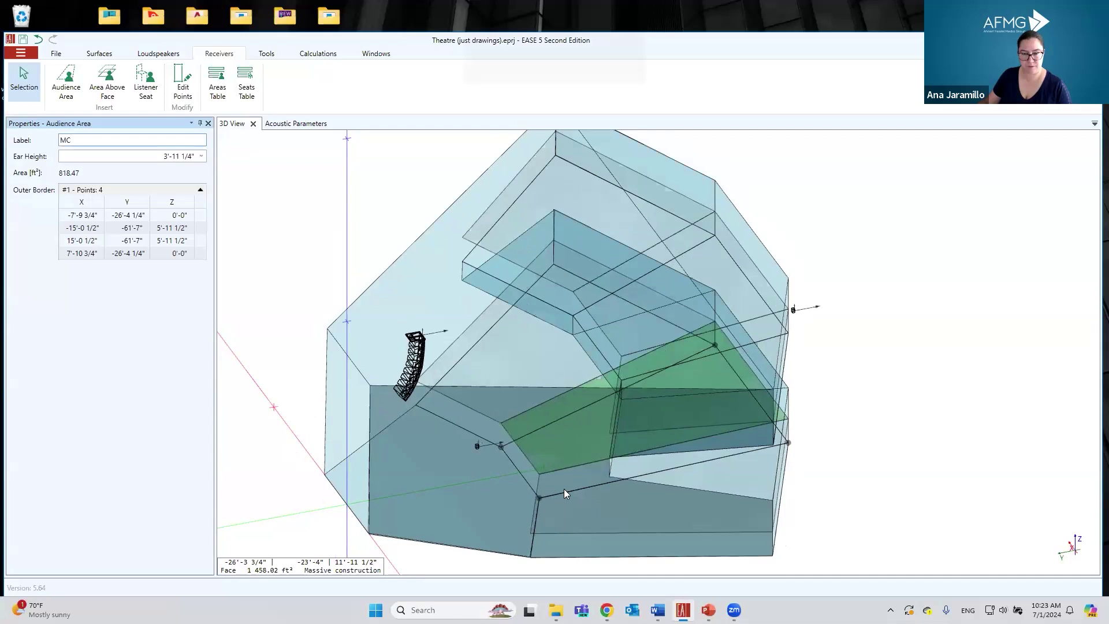
pyautogui.click(565, 492)
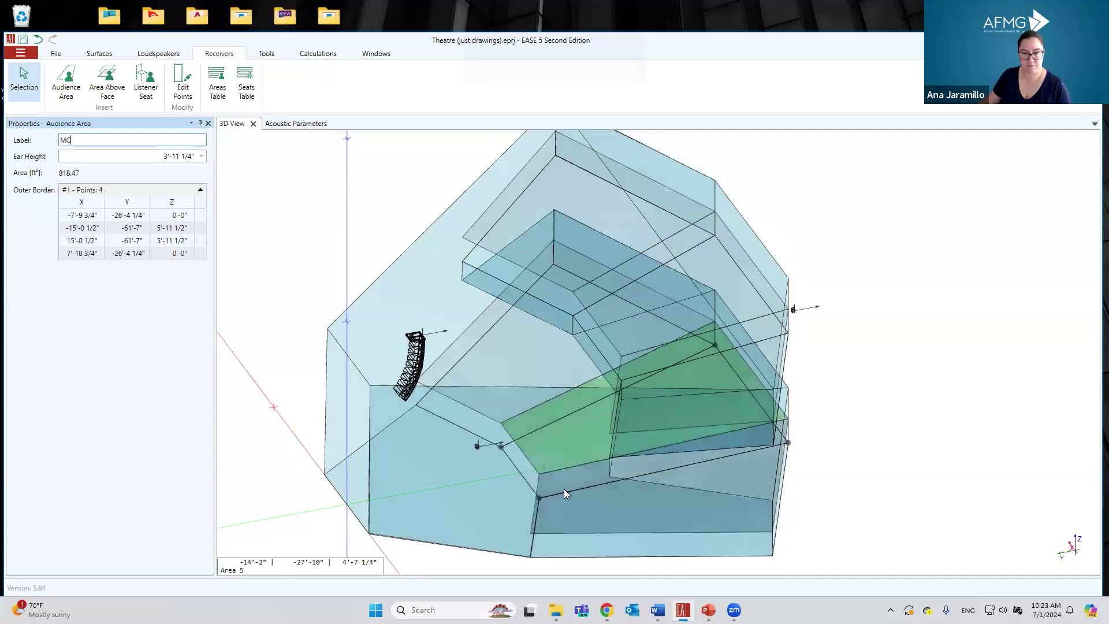
pyautogui.tripleClick(78, 142)
pyautogui.write('ml')
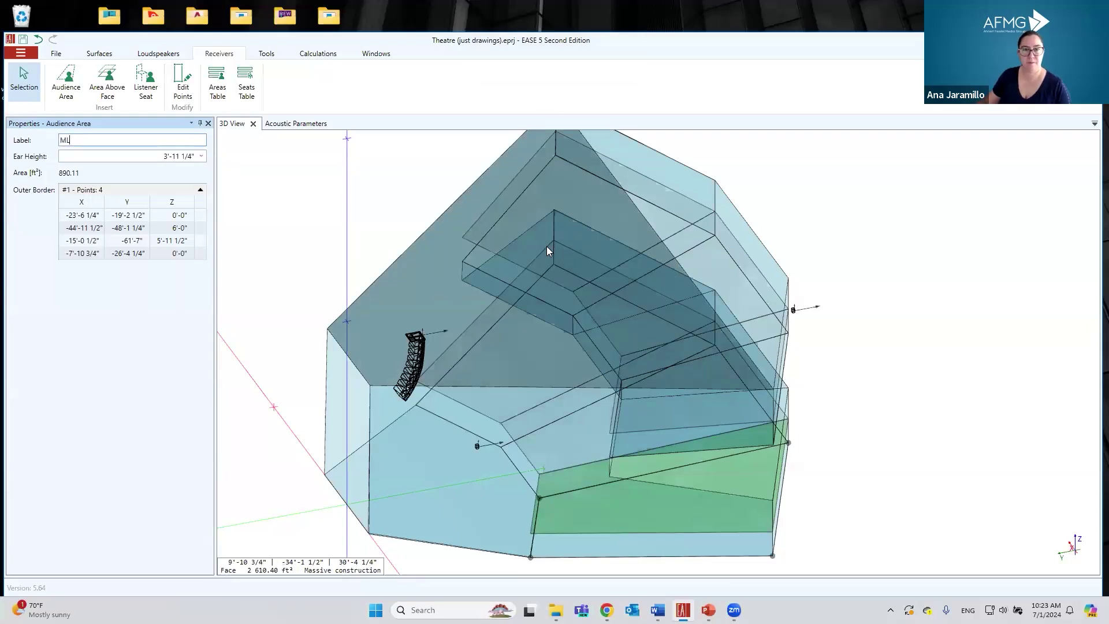
# Step: Label the right, center and left balcony audience areas BR, BC and BL
pyautogui.click(546, 246)
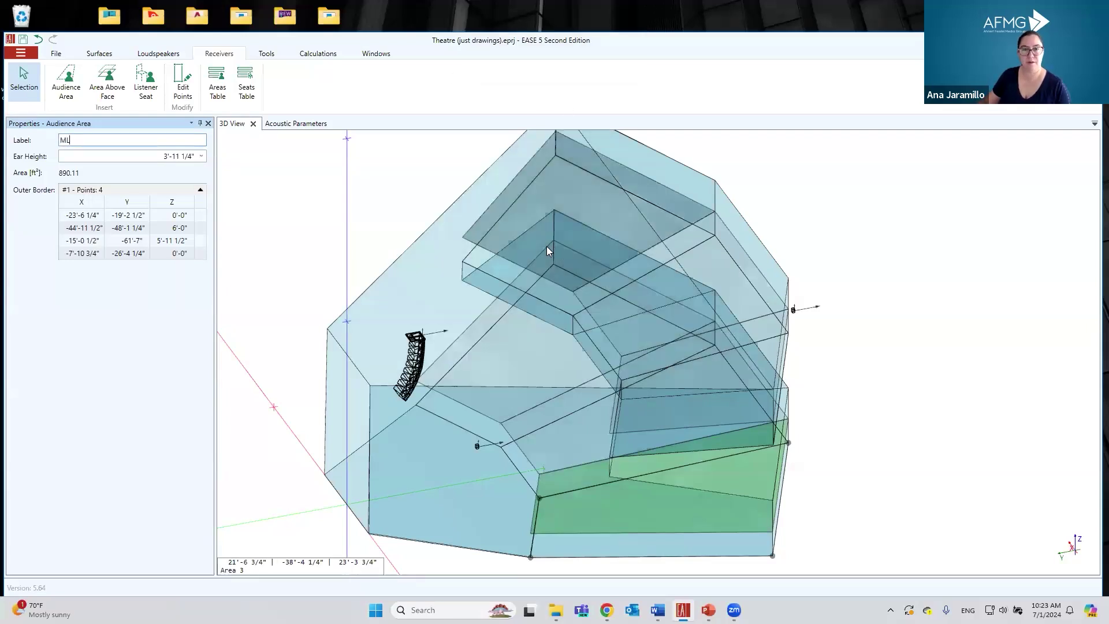
pyautogui.tripleClick(94, 140)
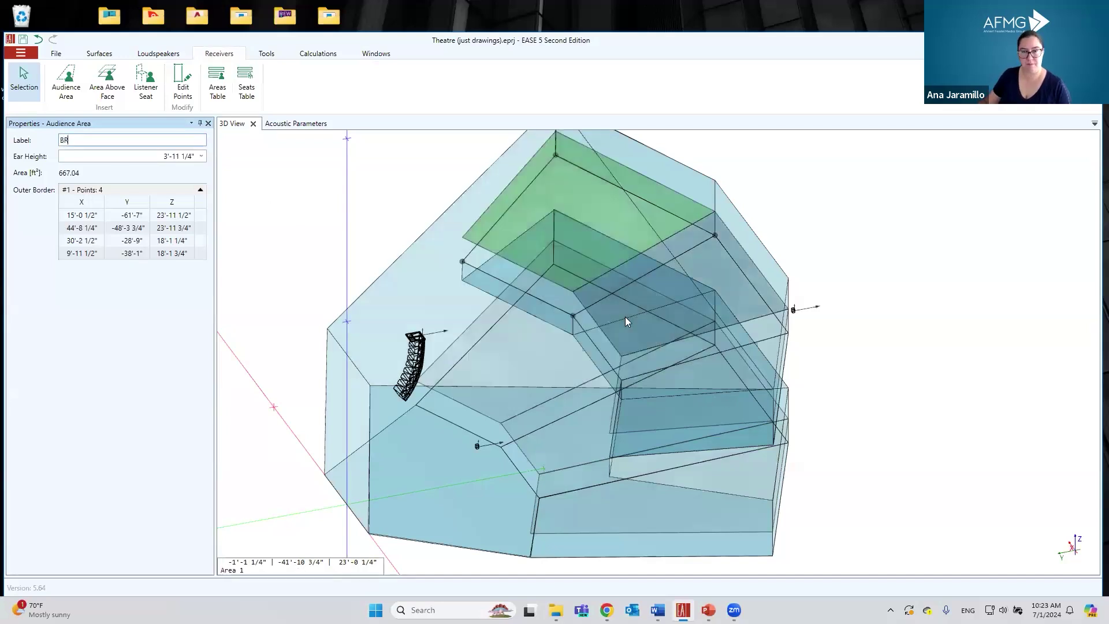
pyautogui.click(621, 316)
pyautogui.tripleClick(70, 141)
pyautogui.write('BC')
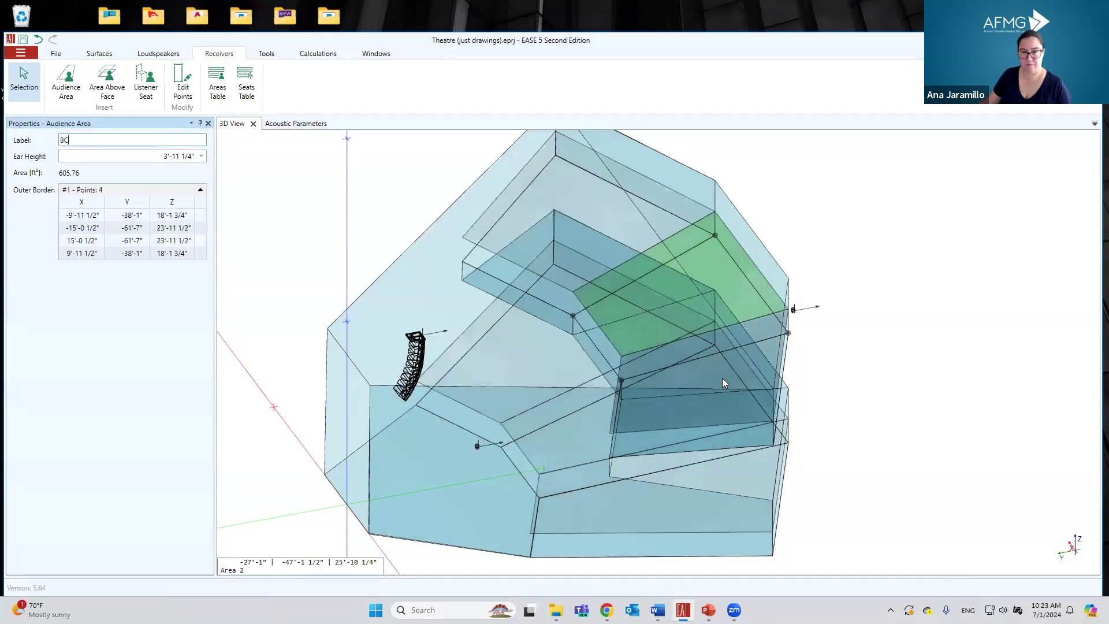
pyautogui.click(722, 377)
pyautogui.tripleClick(68, 140)
pyautogui.write('B')
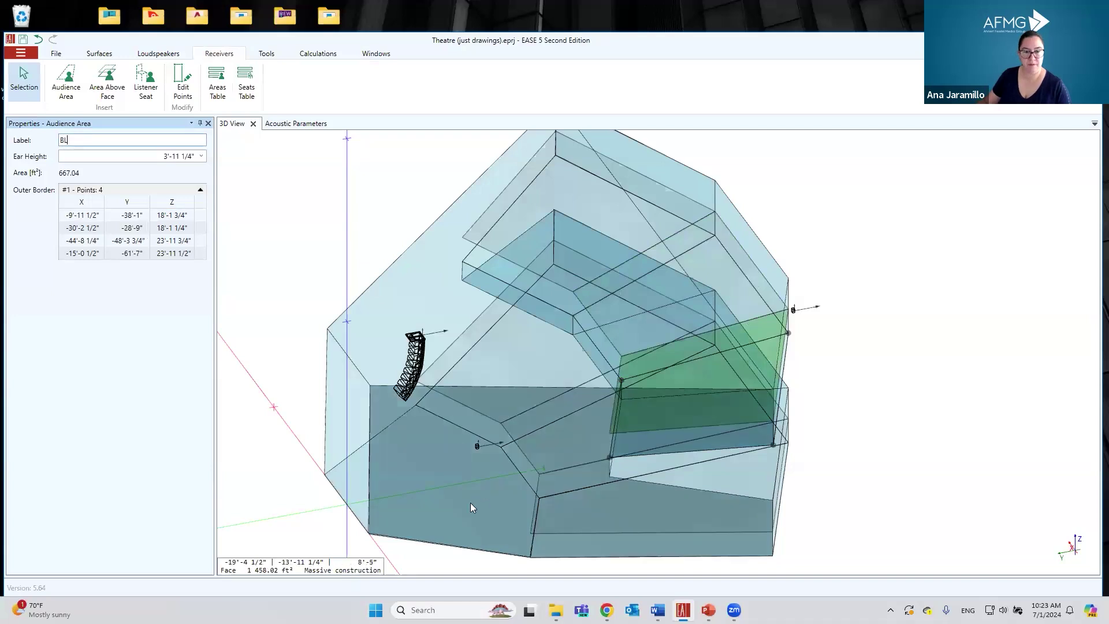
# Step: Add an audience area above the stage floor face and set its ear height to Audience standing (5'-7")
pyautogui.click(456, 500)
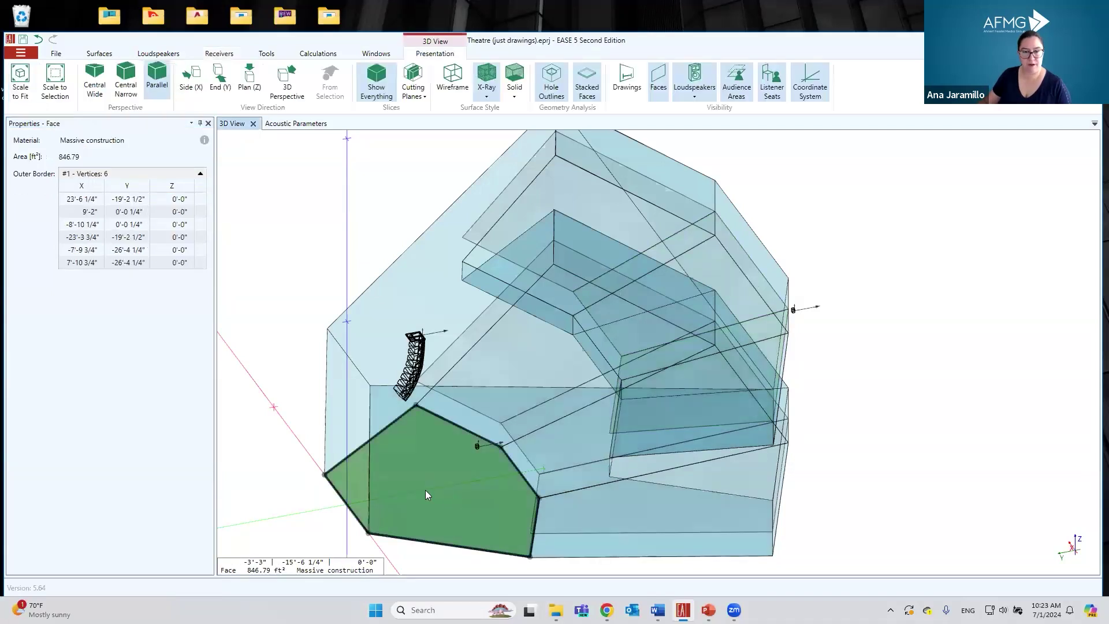
pyautogui.click(209, 56)
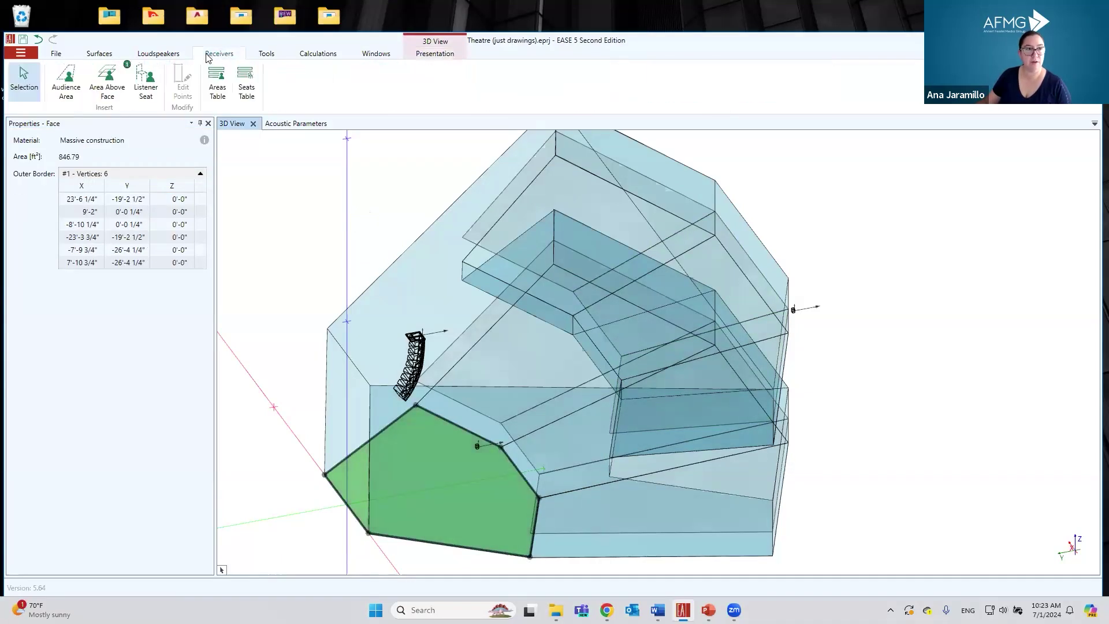
pyautogui.click(115, 81)
pyautogui.click(157, 155)
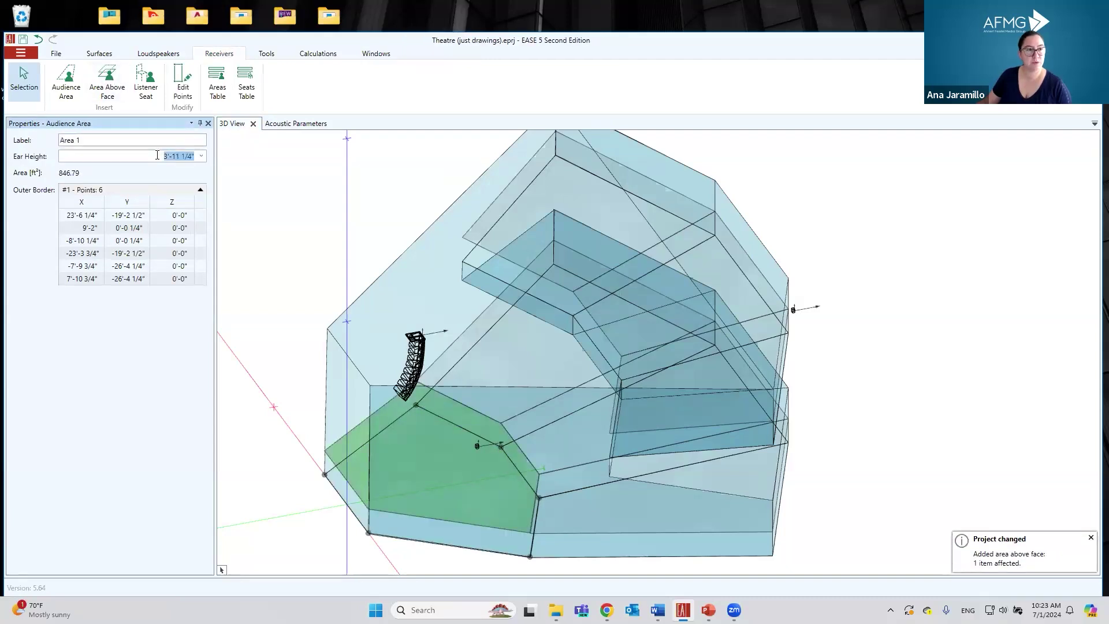
pyautogui.click(201, 156)
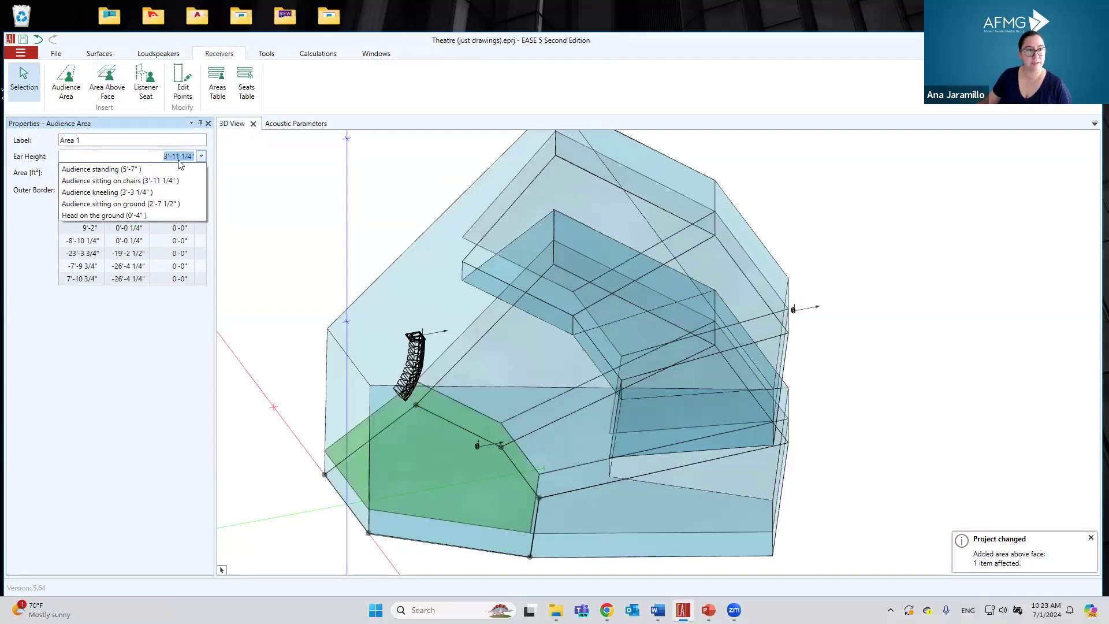
pyautogui.click(129, 170)
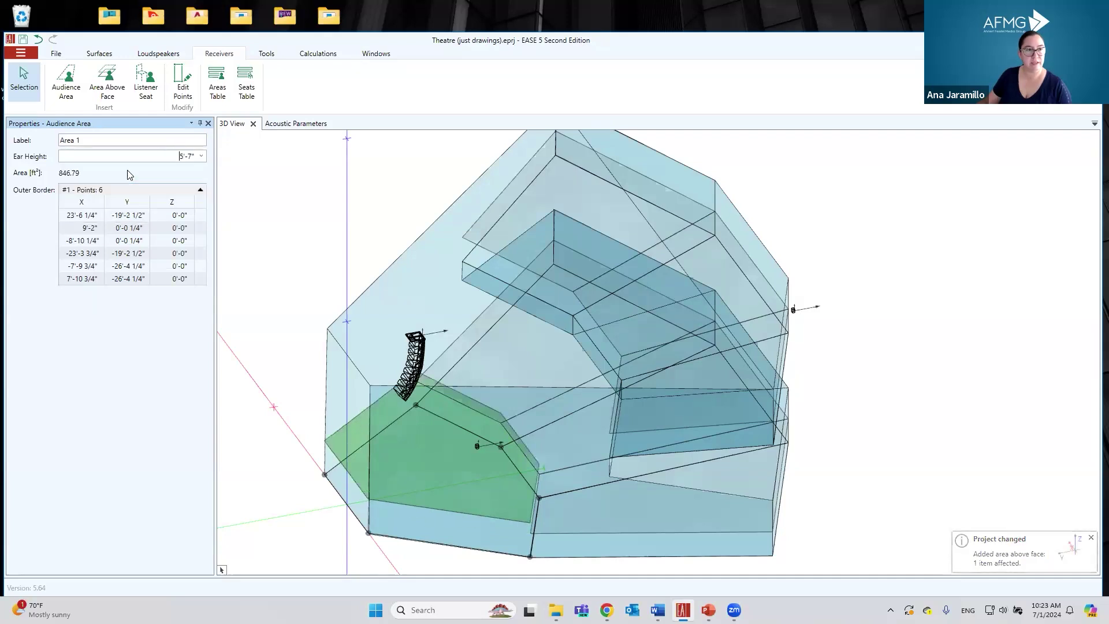
# Step: Label the audience area above the stage floor Stage and deselect it
pyautogui.moveTo(586, 510); pyautogui.dragTo(578, 450, button='middle')
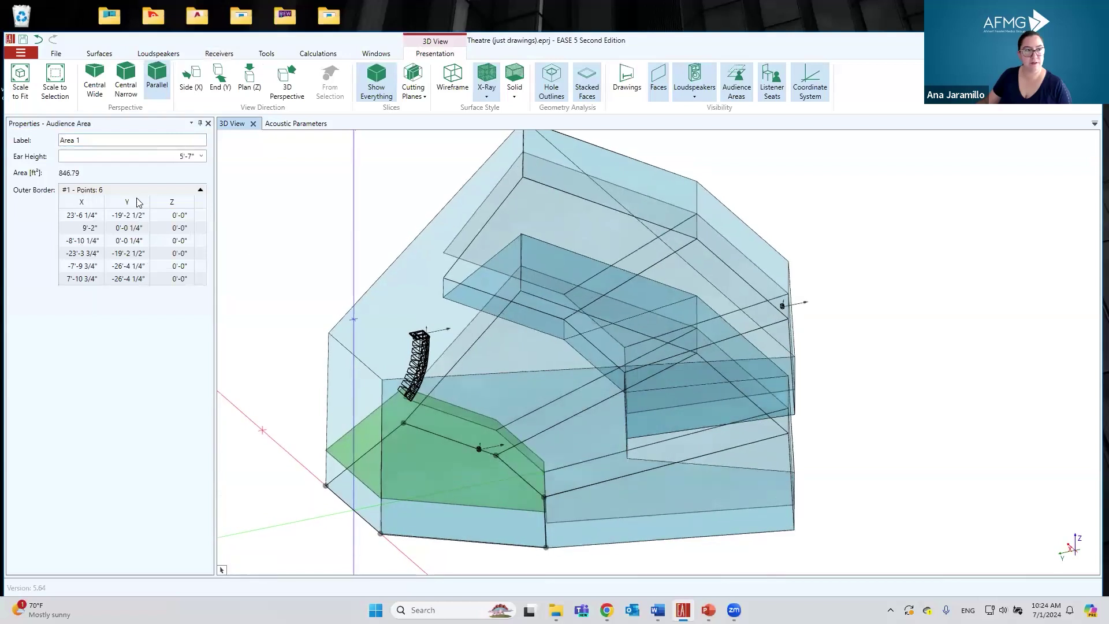
pyautogui.tripleClick(83, 140)
pyautogui.write('Stage')
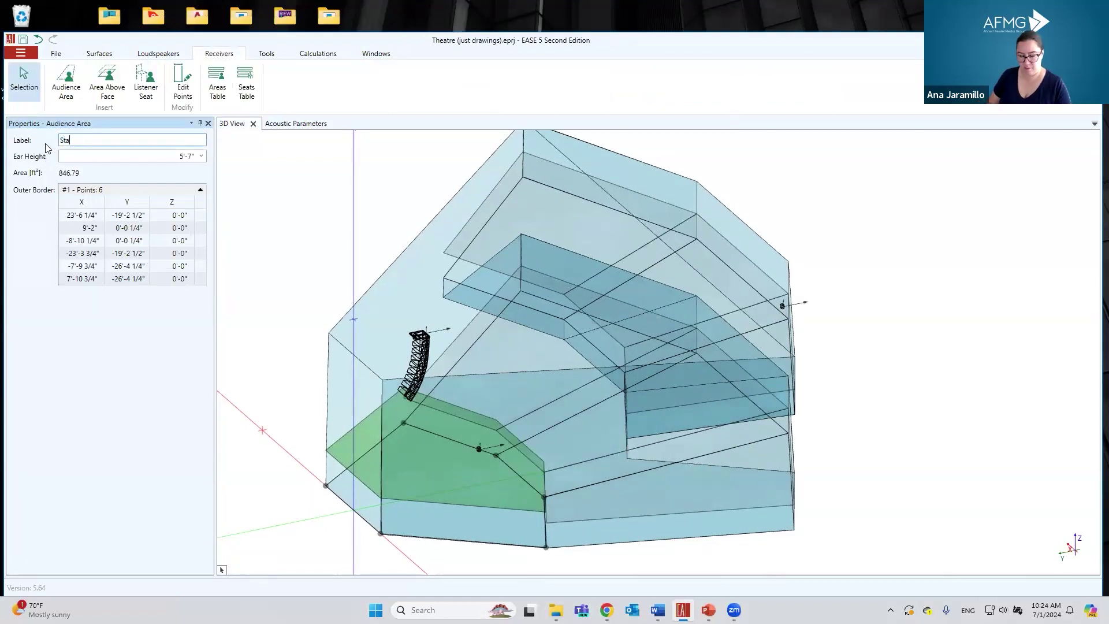
pyautogui.click(316, 241)
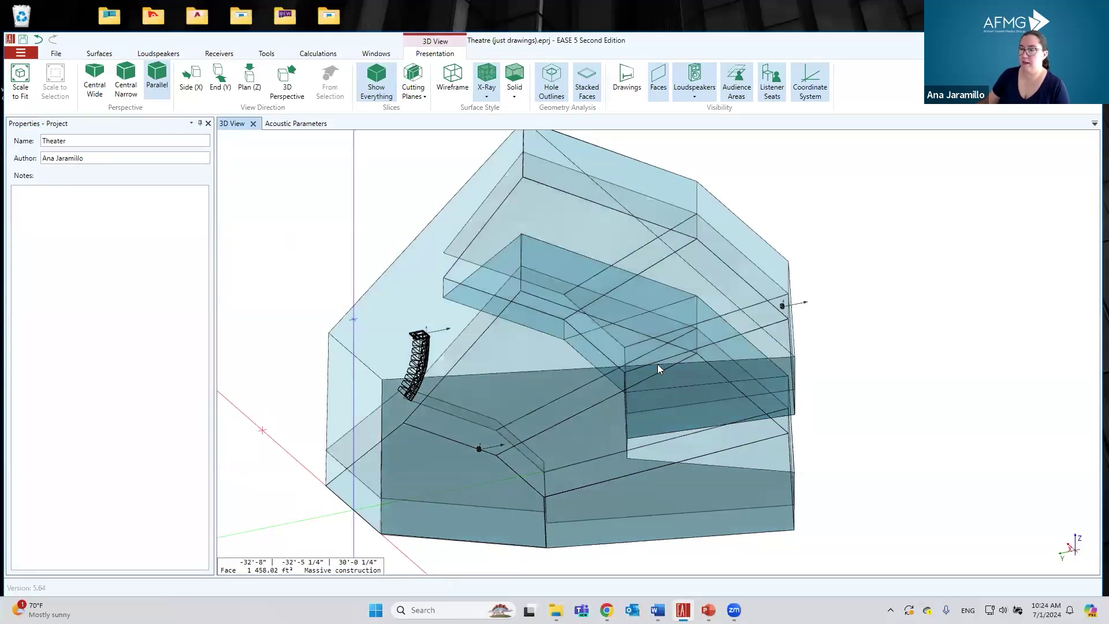
# Step: Place four listener seats: front of the main center area, rear of the right balcony, rear of the main right area and rear of the main center area
pyautogui.click(217, 55)
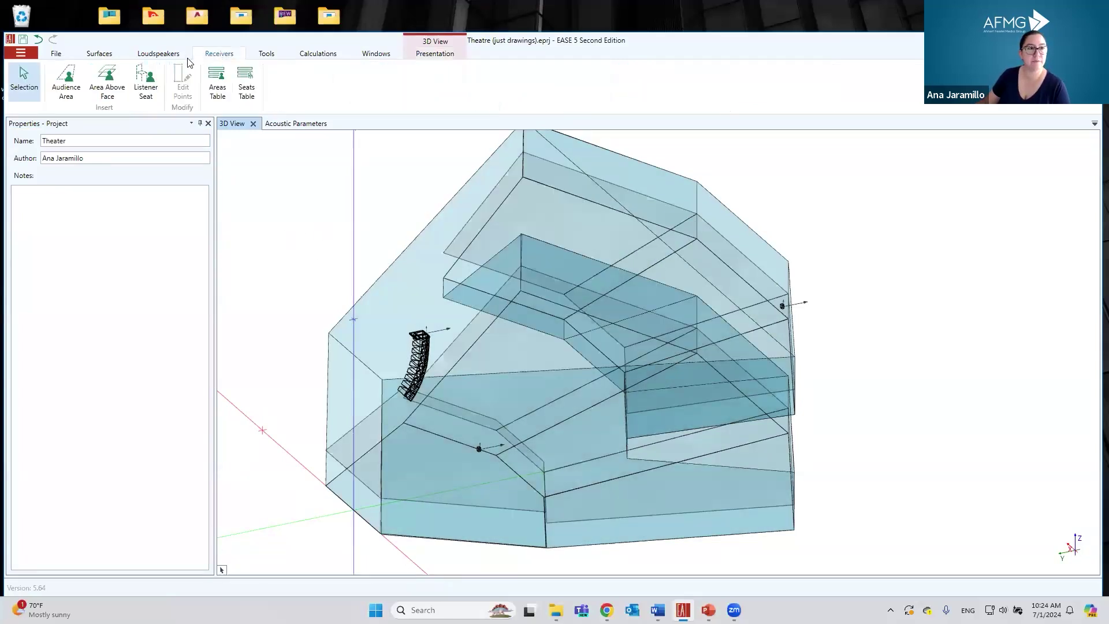
pyautogui.click(147, 81)
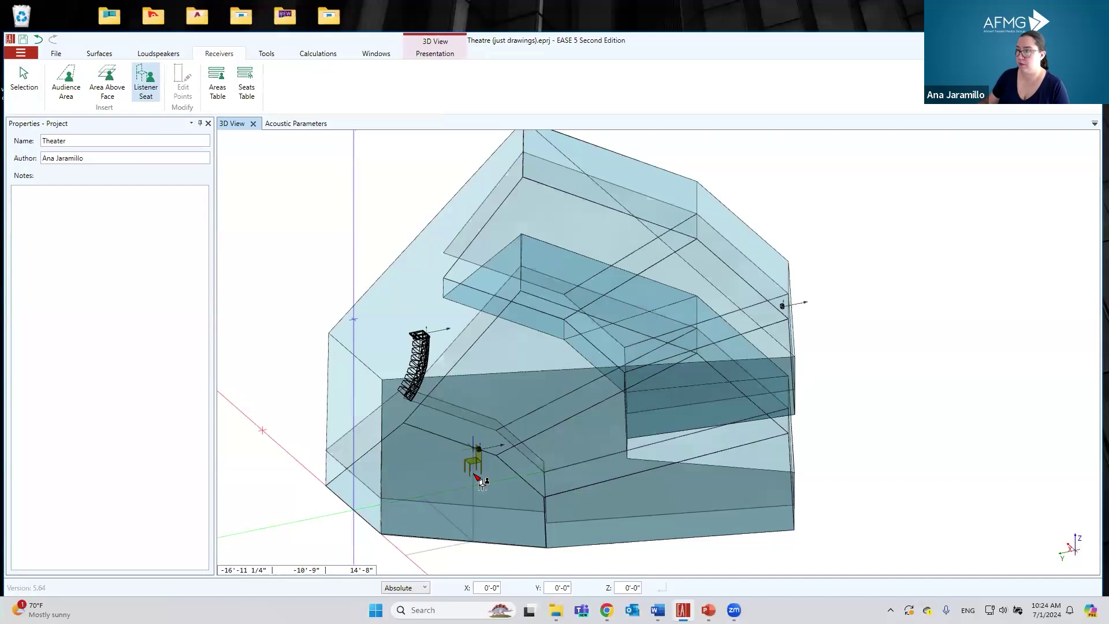
pyautogui.click(476, 476)
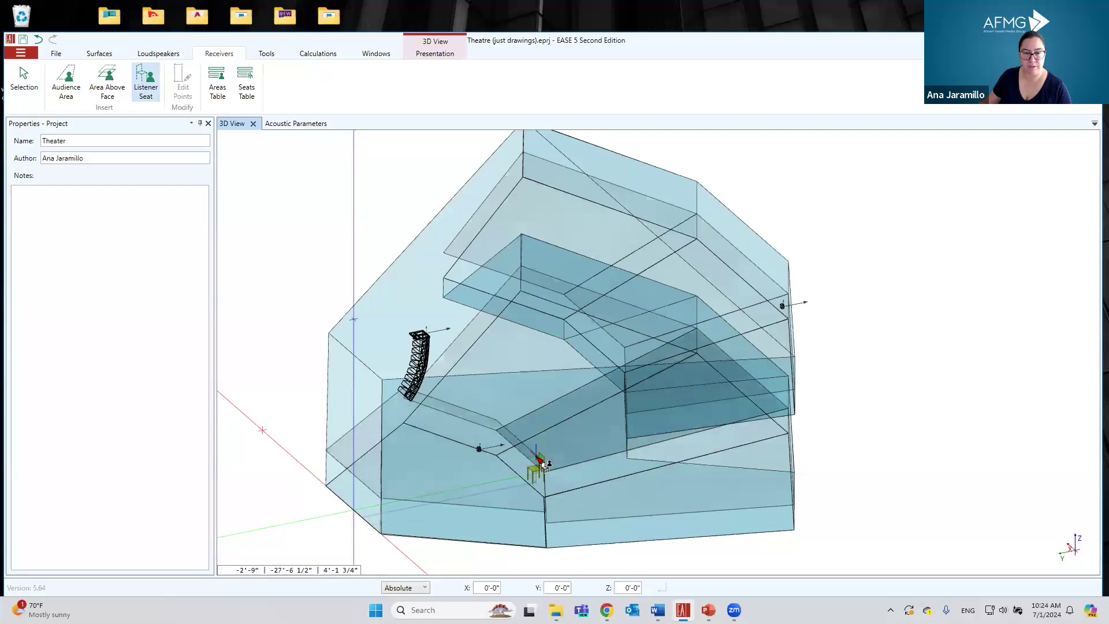
pyautogui.click(547, 455)
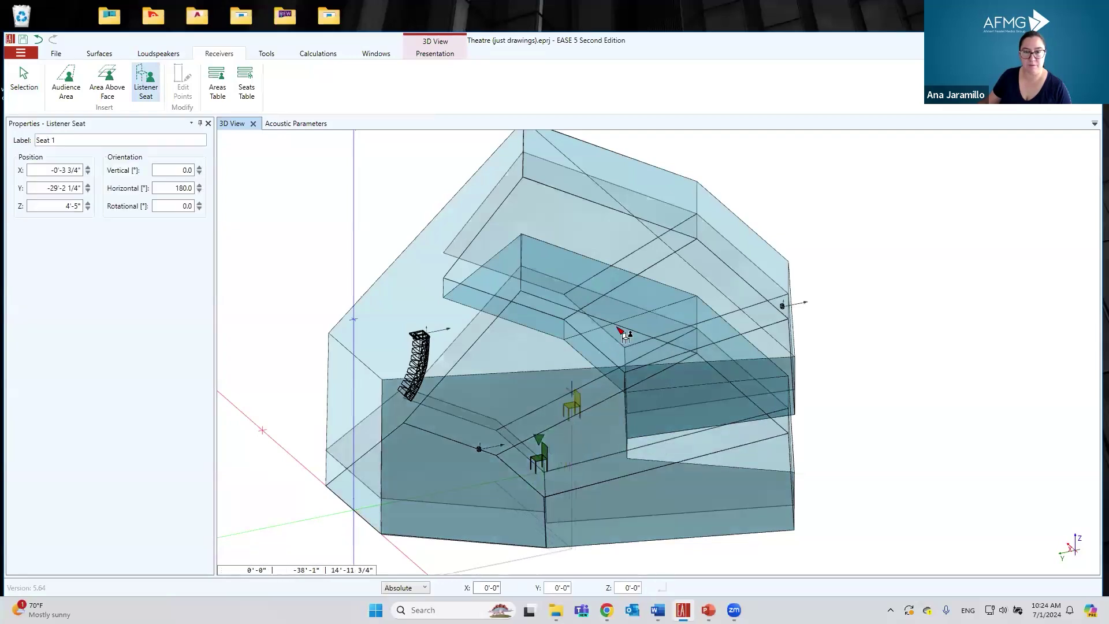
pyautogui.click(528, 189)
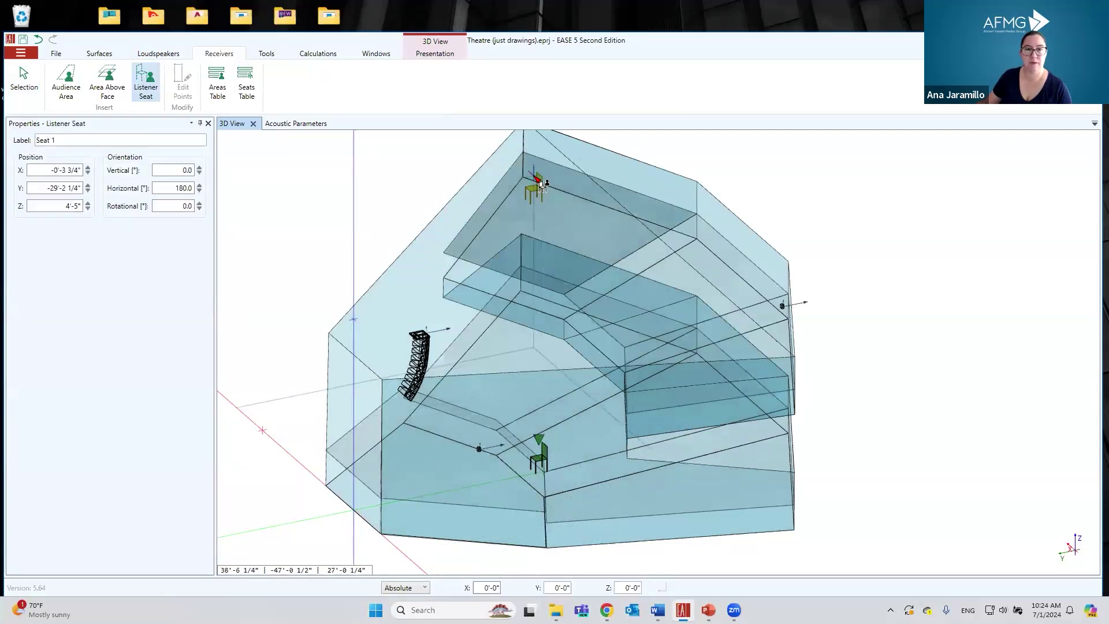
pyautogui.click(615, 326)
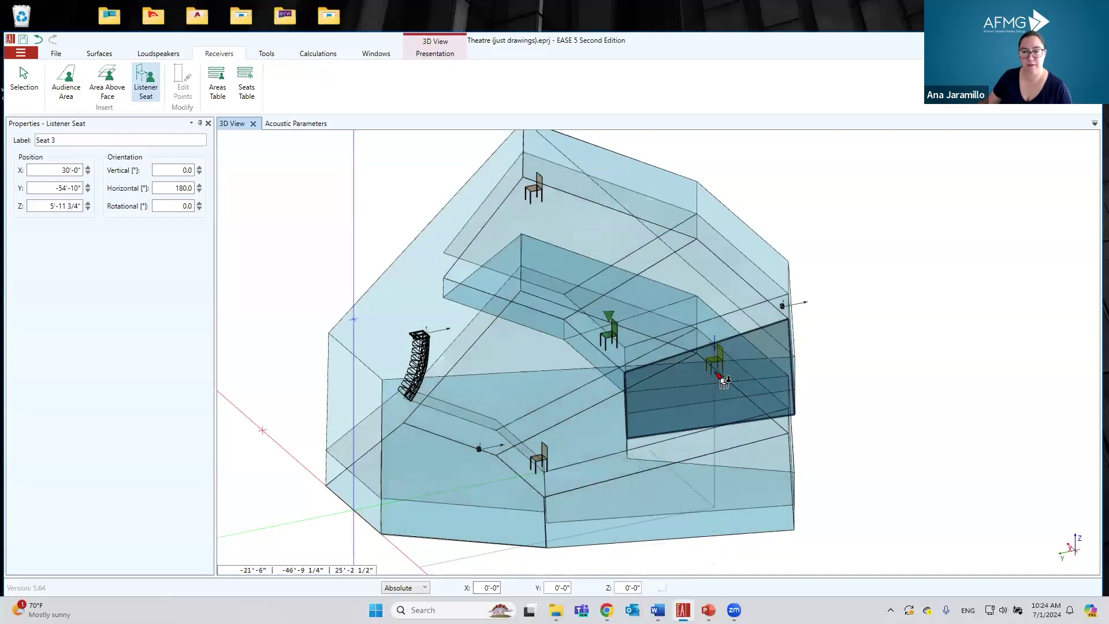
pyautogui.click(719, 381)
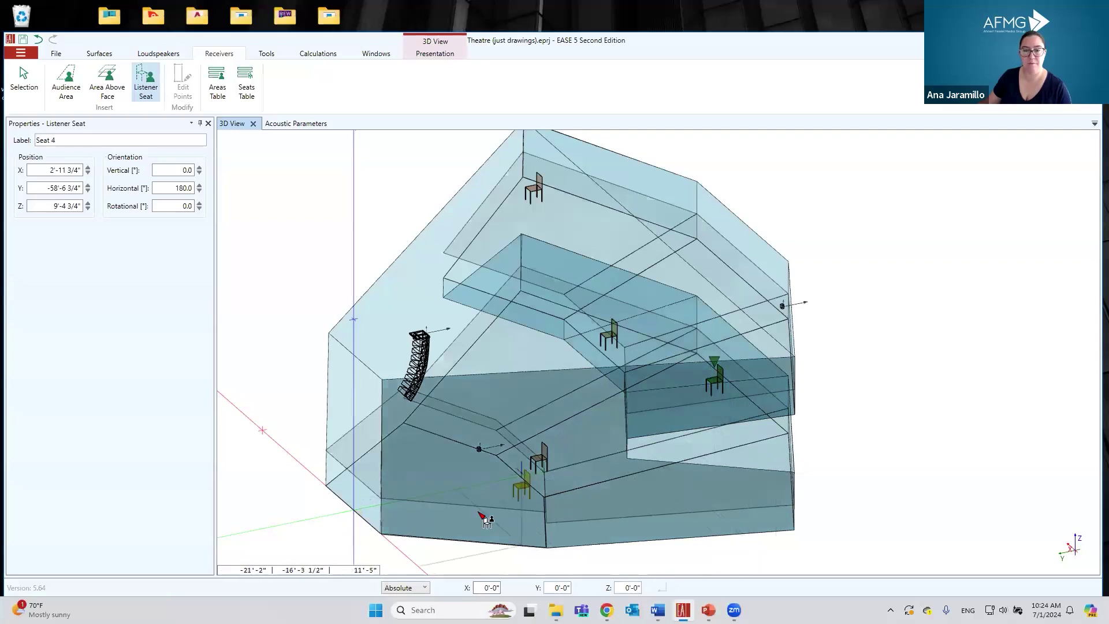
# Step: Label the listener seat at the back of the main center area Main Back and finish placing seats
pyautogui.tripleClick(76, 140)
pyautogui.write('Main Back')
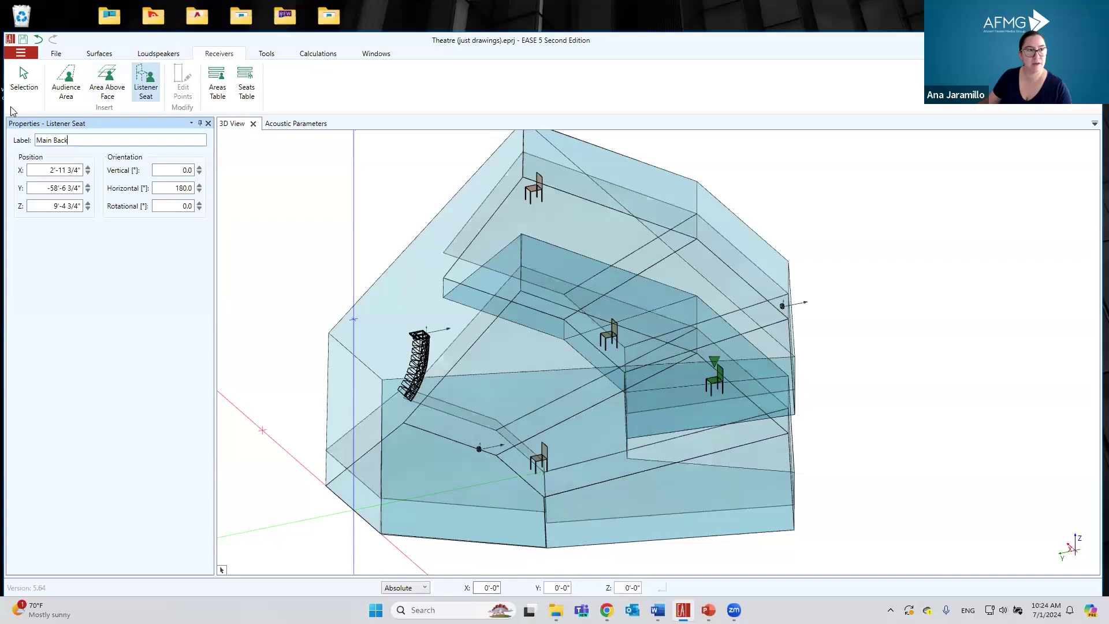
pyautogui.click(14, 88)
# Step: Label the listener seat at the rear of the main right area Balcony Front
pyautogui.click(612, 332)
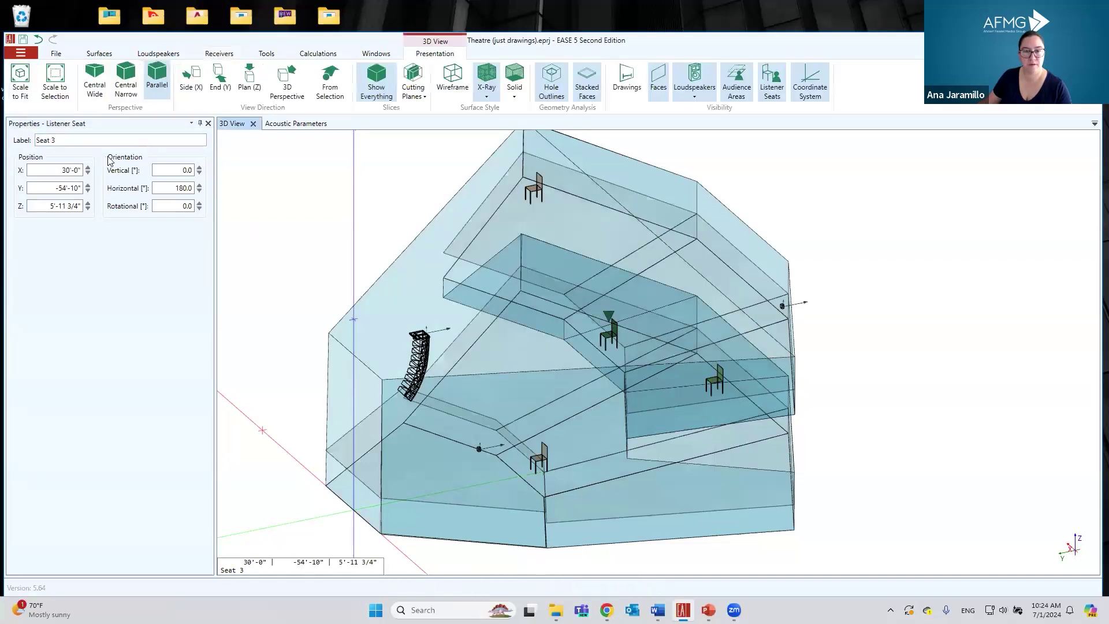
pyautogui.tripleClick(70, 141)
pyautogui.write('B')
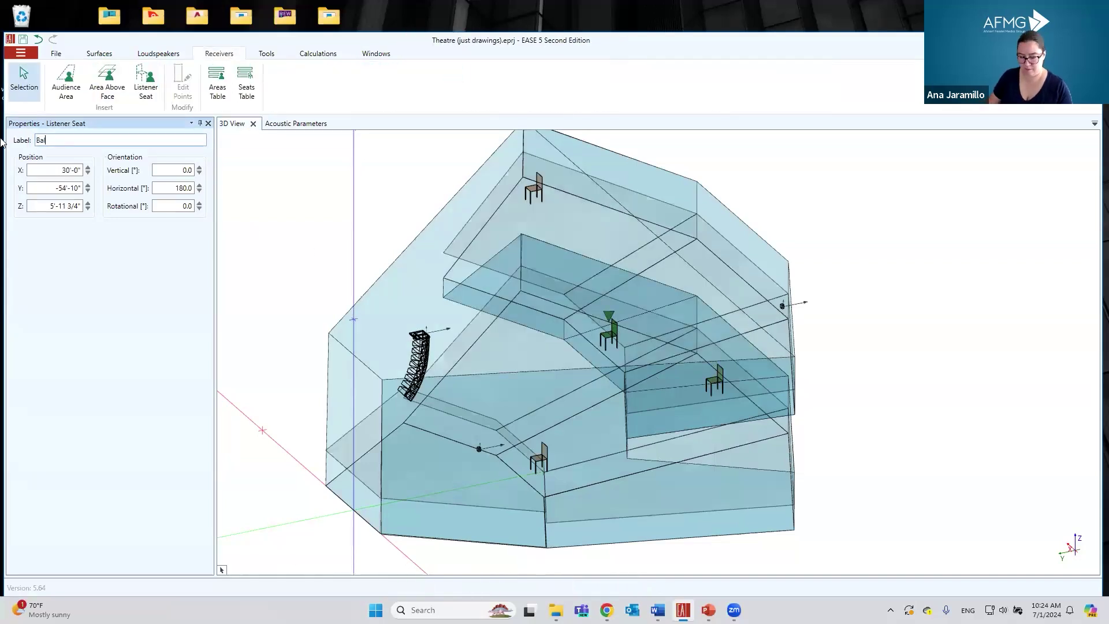
pyautogui.write('alcony Front')
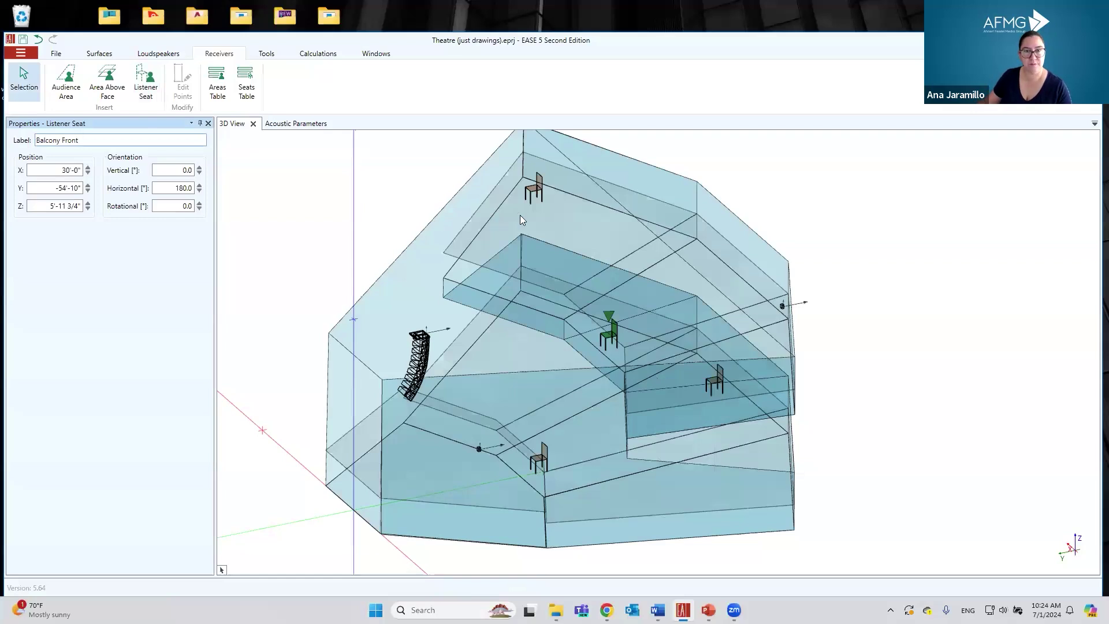
# Step: Label the listener seat at the rear of the right balcony Balcony Corner
pyautogui.click(534, 190)
pyautogui.tripleClick(38, 139)
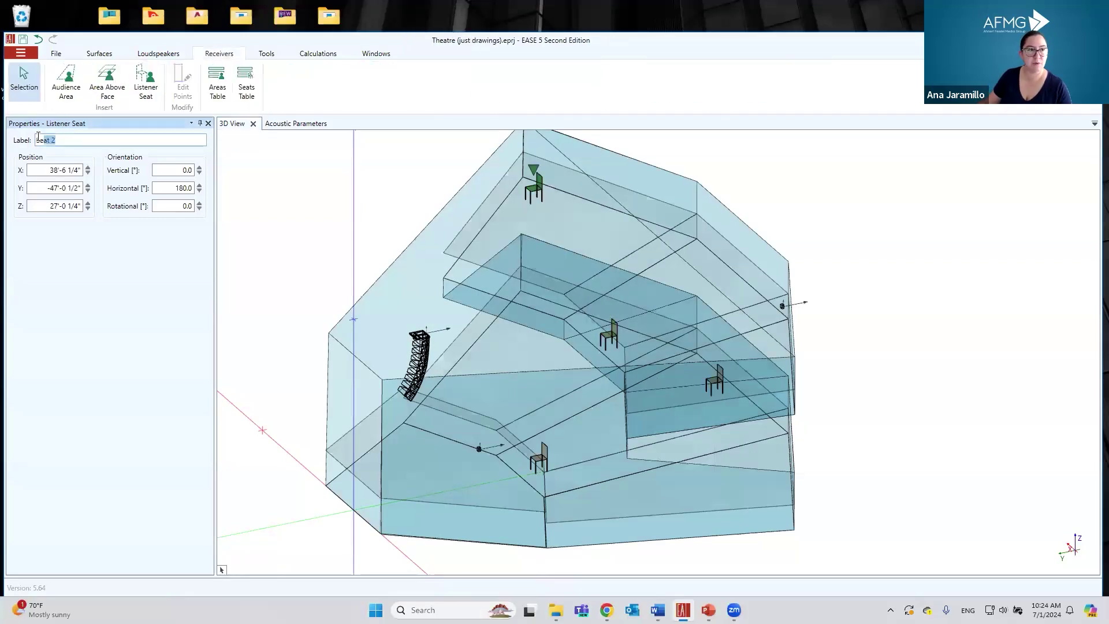
pyautogui.write('Balcony Corner')
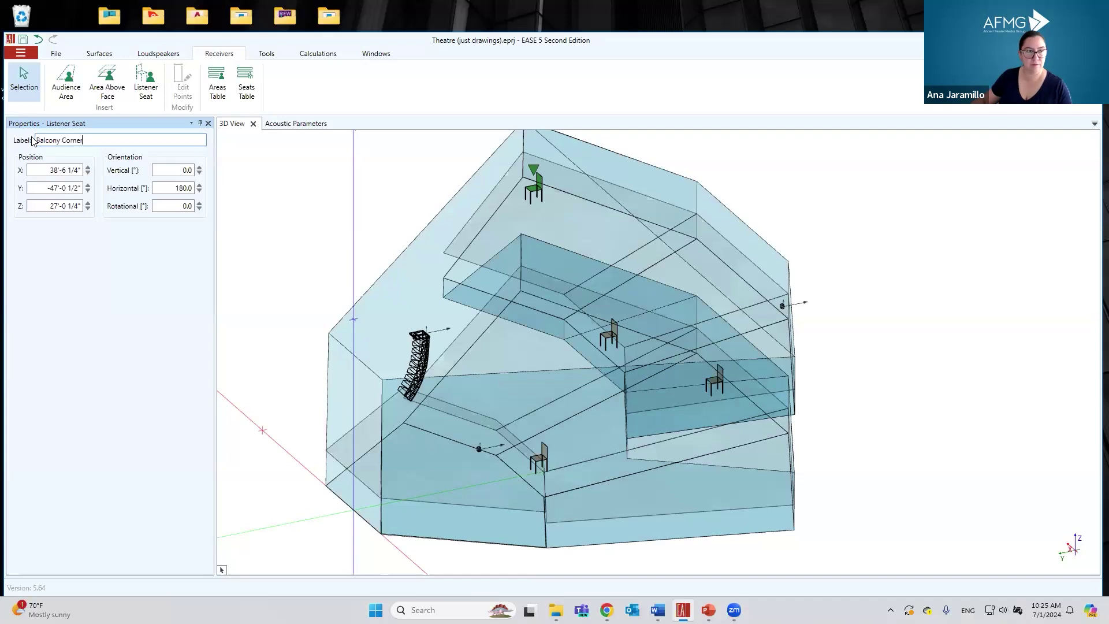
# Step: Label the listener seat at the front of the main center area Main Front and deselect it
pyautogui.click(540, 462)
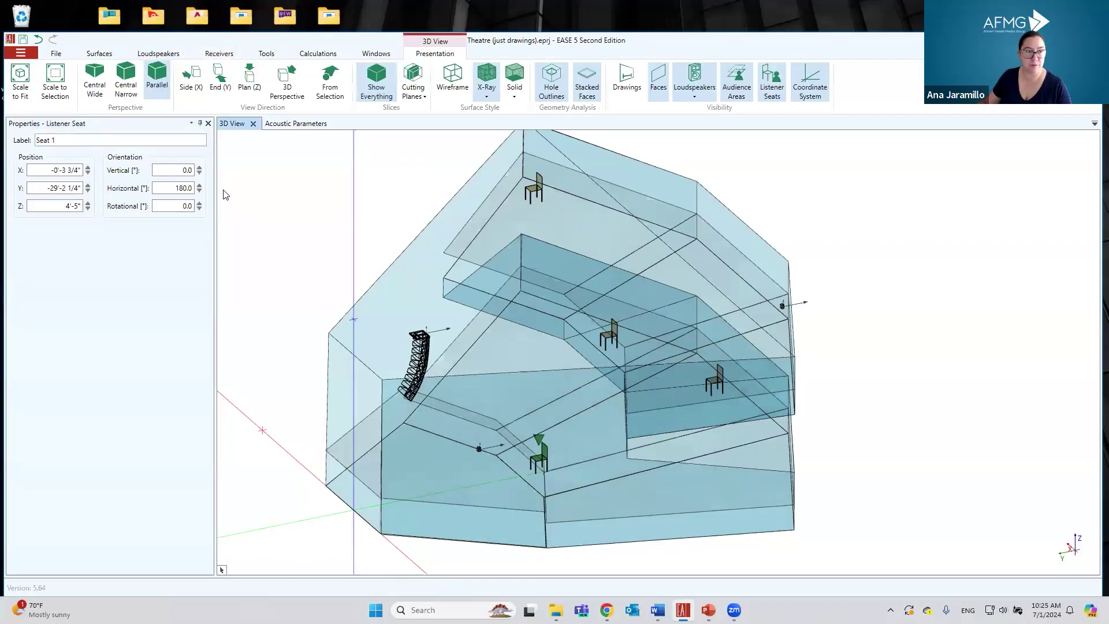
pyautogui.moveTo(67, 140); pyautogui.dragTo(10, 144)
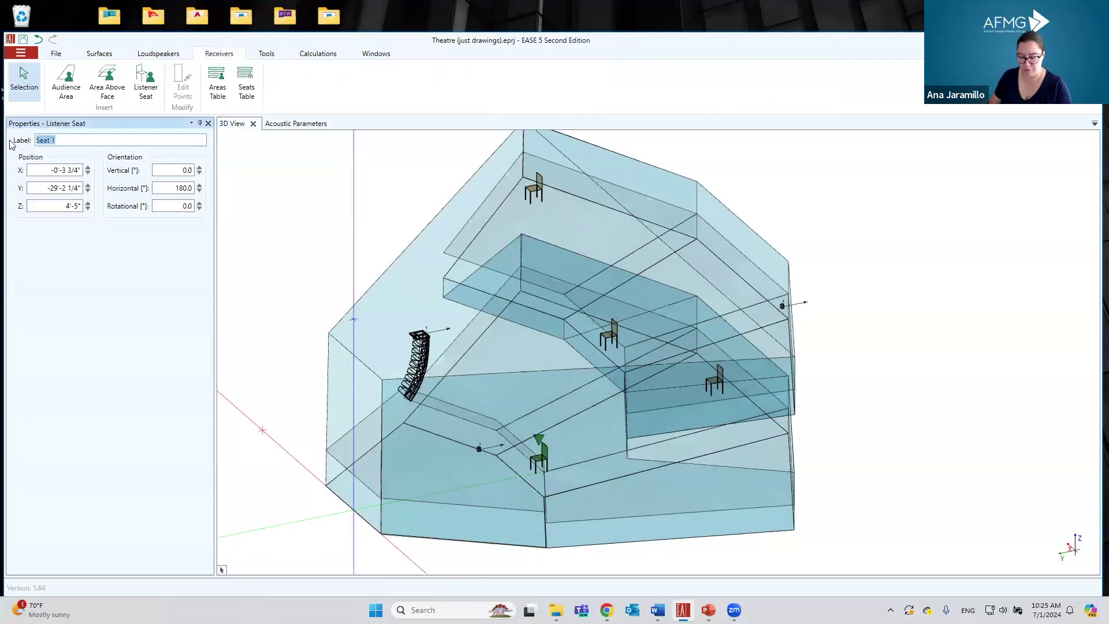
pyautogui.write('Main Front')
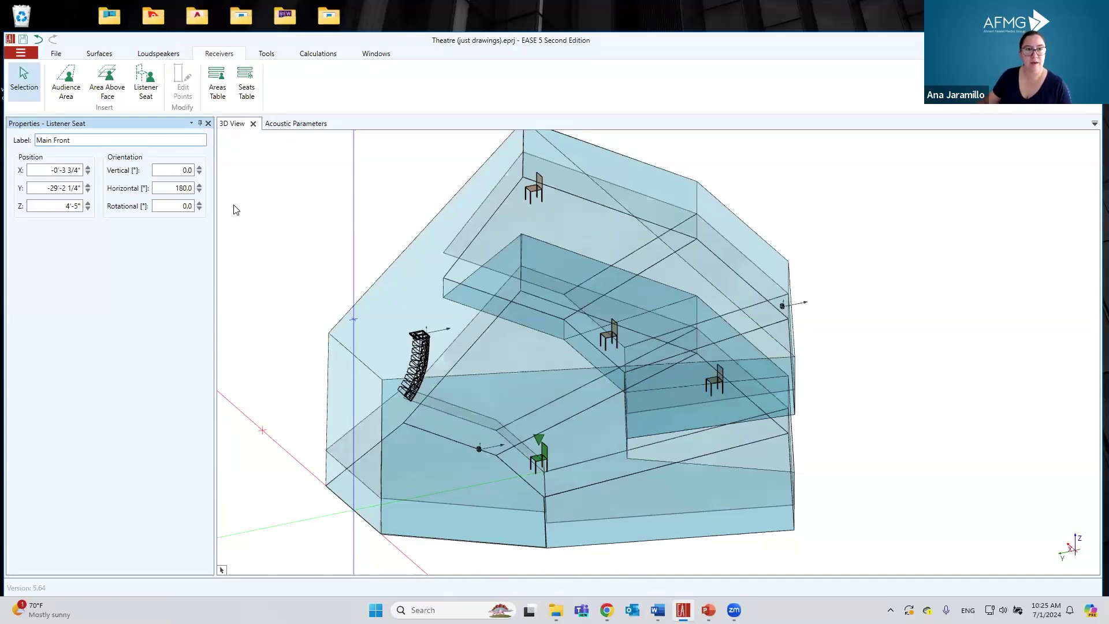
pyautogui.click(338, 221)
# Step: Select the line array and examine its aiming lines towards the seats from several viewing angles
pyautogui.moveTo(571, 435); pyautogui.dragTo(414, 362, button='middle')
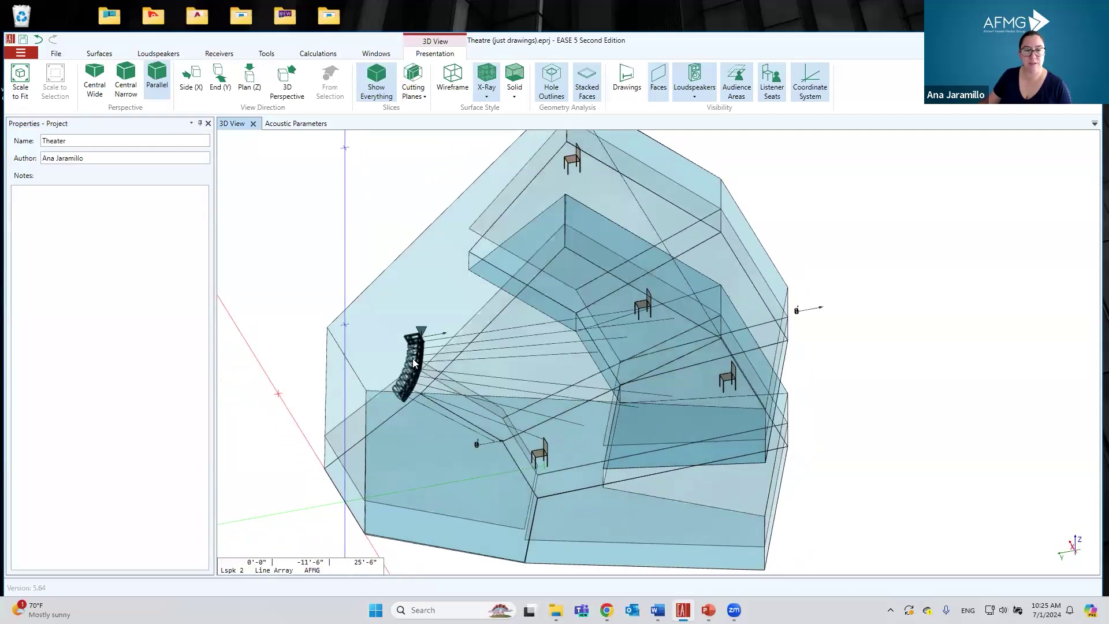
pyautogui.click(413, 362)
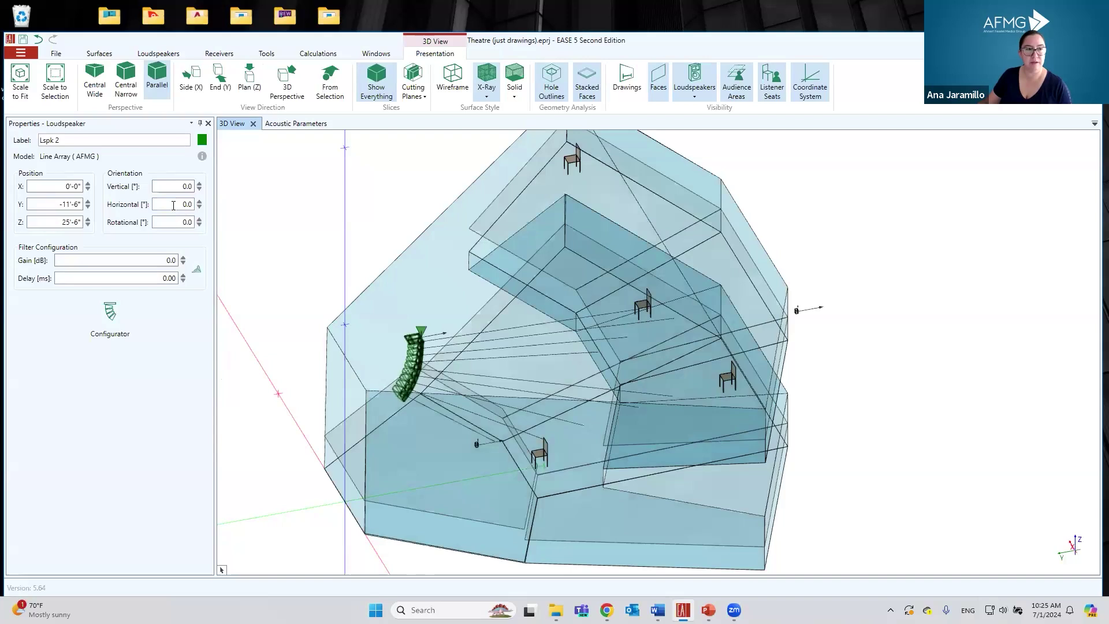
pyautogui.moveTo(473, 404); pyautogui.dragTo(520, 404, button='middle')
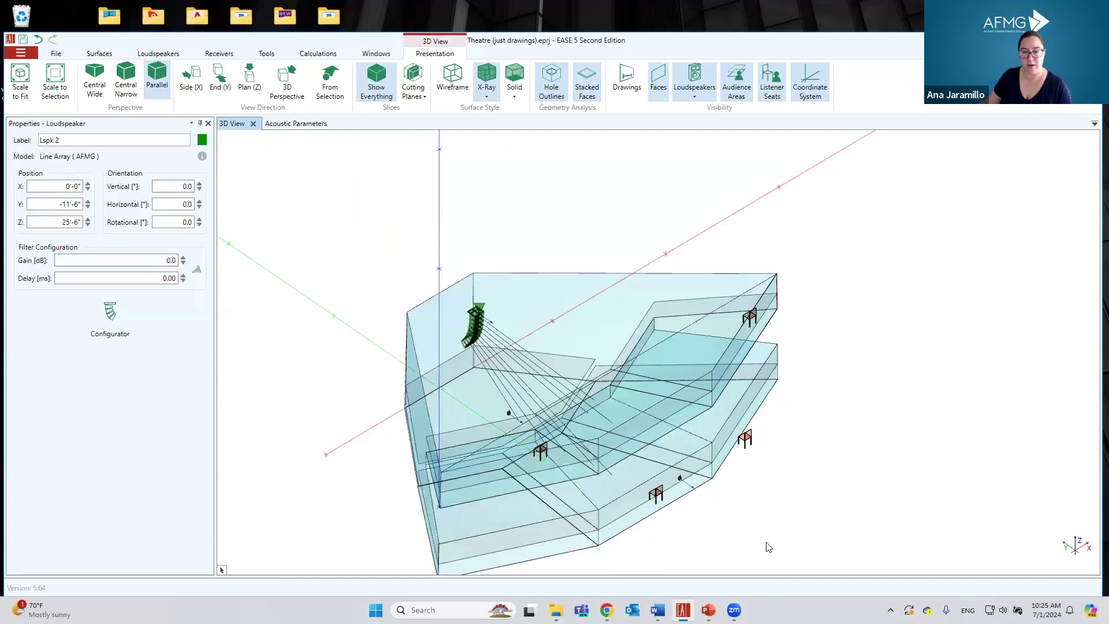
pyautogui.moveTo(471, 481); pyautogui.dragTo(574, 447, button='middle')
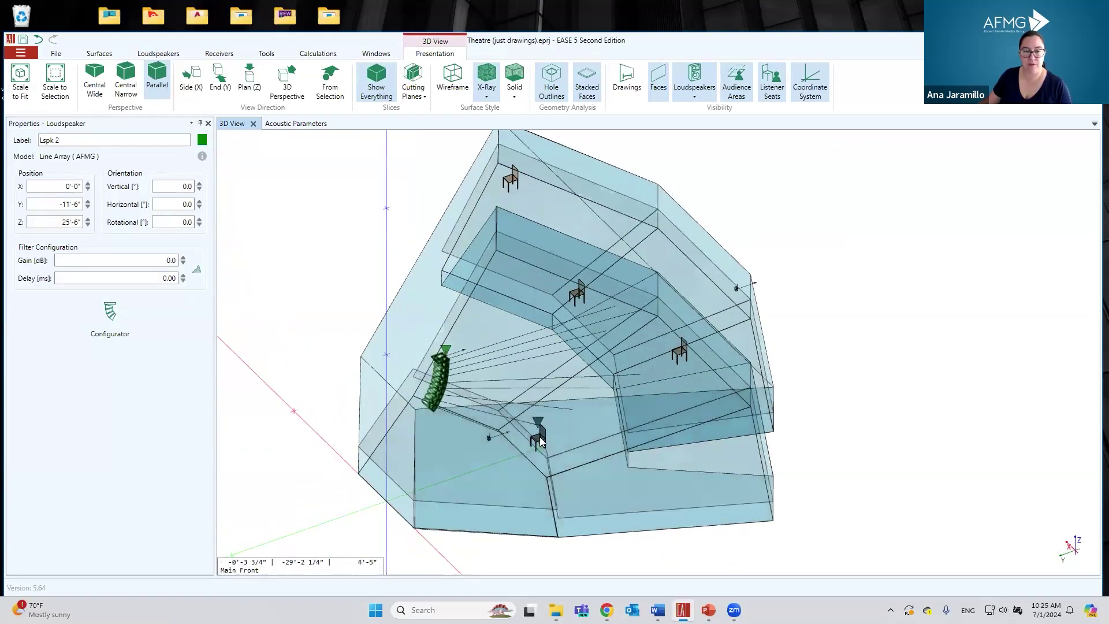
# Step: Set the Main Front seat's horizontal orientation to 178.0° and deselect the seat
pyautogui.click(540, 441)
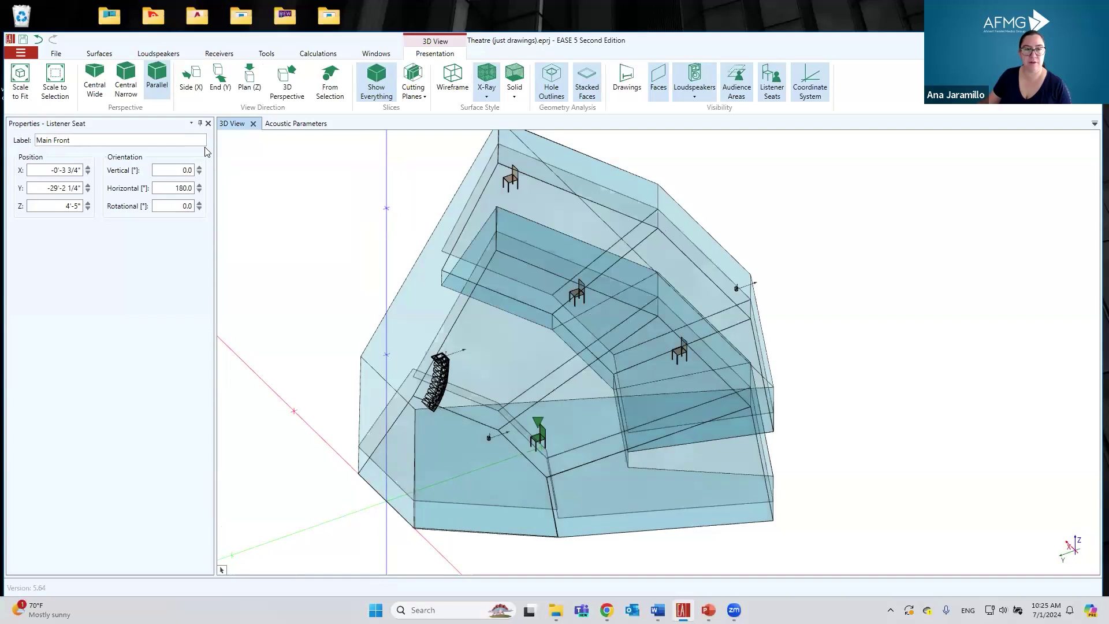
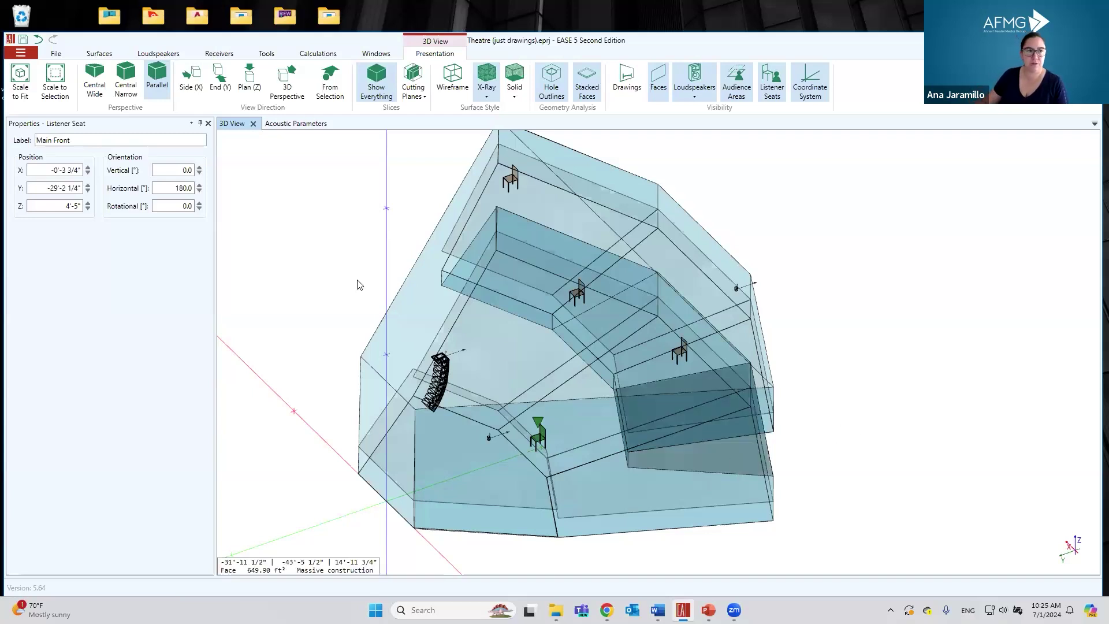
pyautogui.click(169, 188)
pyautogui.scroll(14, 169, 187)
pyautogui.scroll(-7, 168, 187)
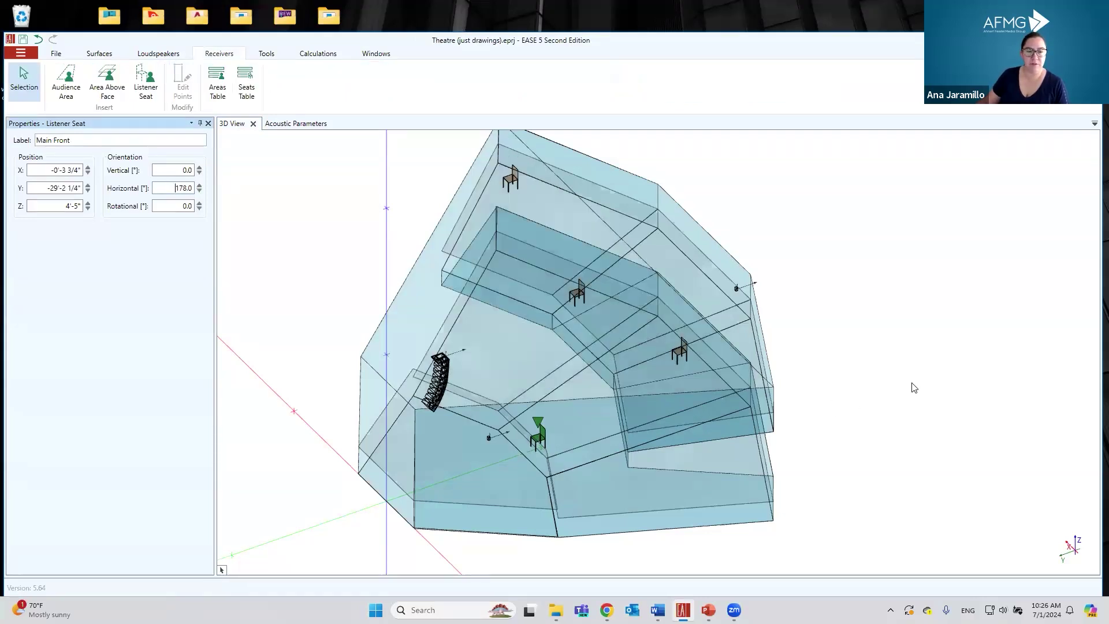
pyautogui.click(931, 373)
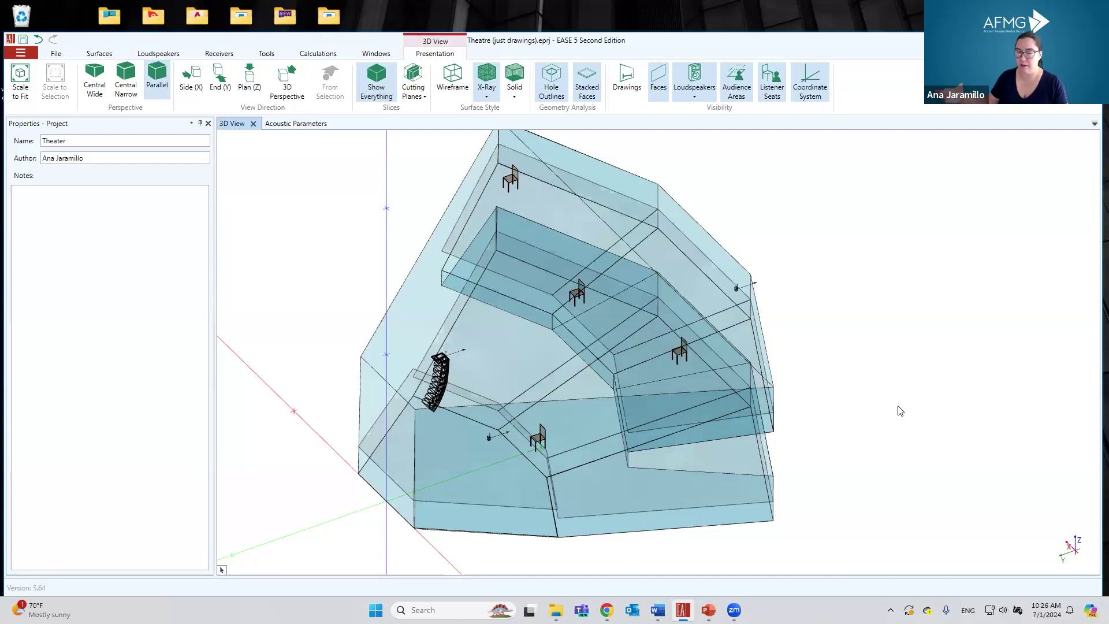
# Step: Measure the distance and horizontal angle from the Balcony Corner seat to the talker on the stage
pyautogui.click(539, 440)
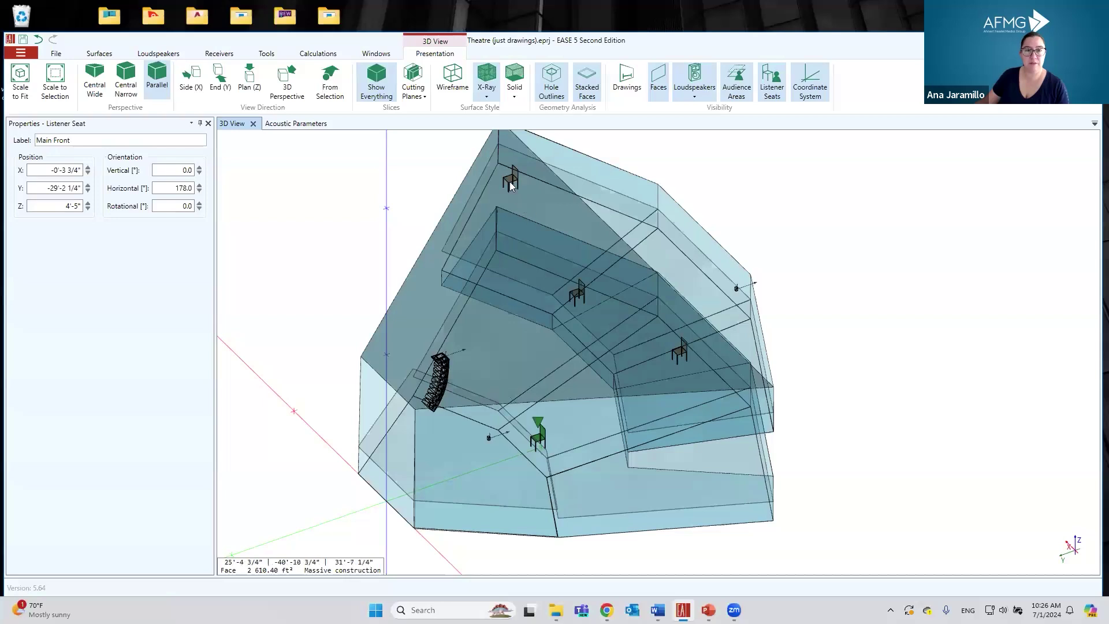
pyautogui.click(266, 53)
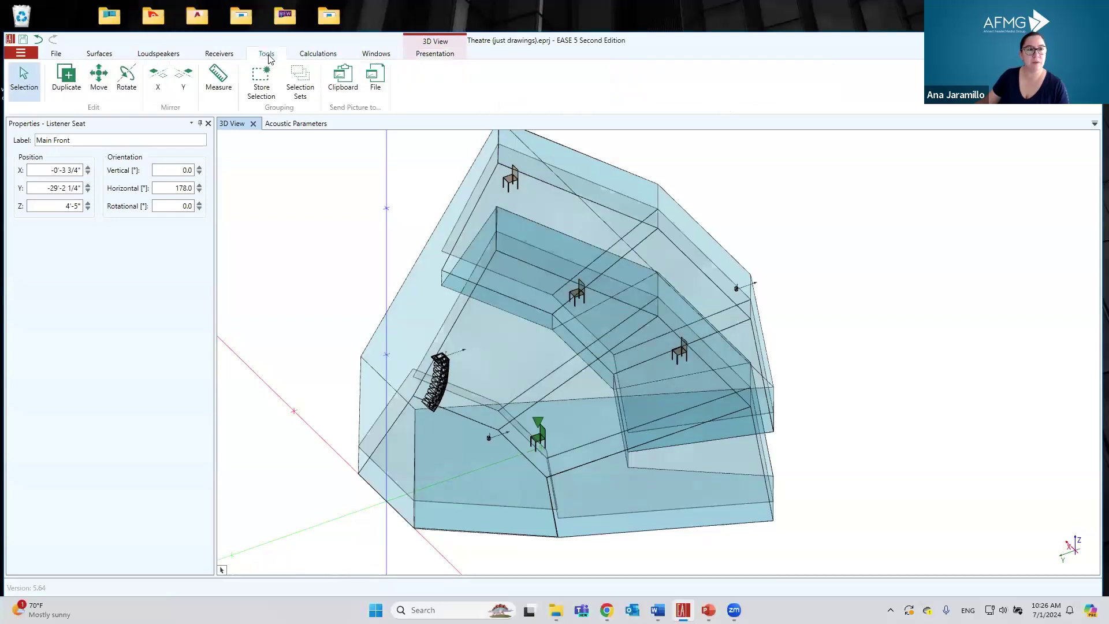
pyautogui.click(219, 79)
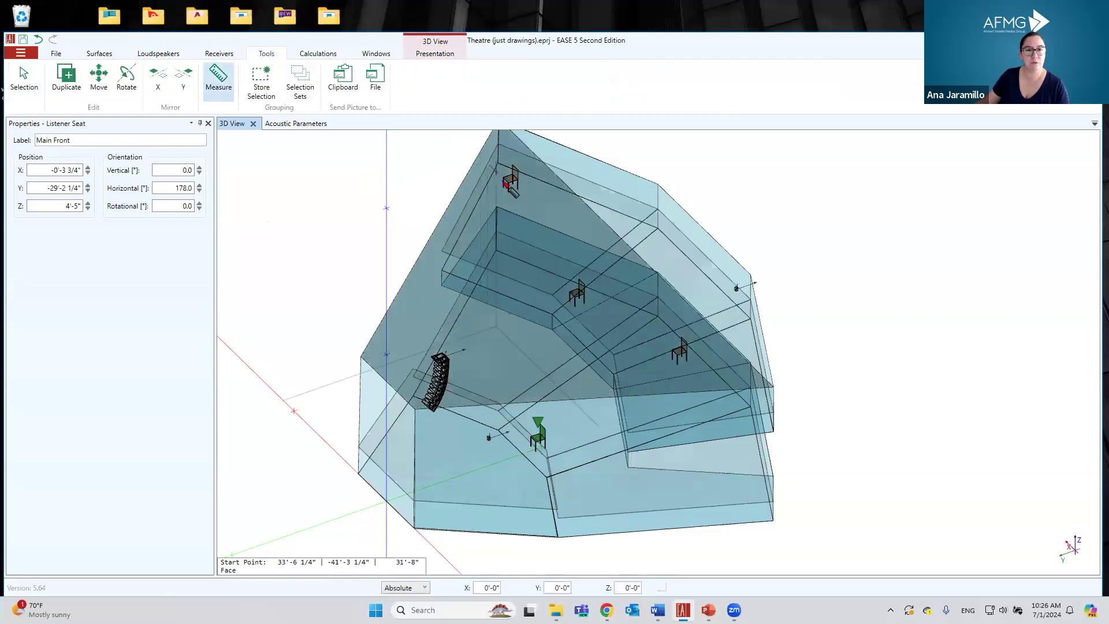
pyautogui.click(511, 167)
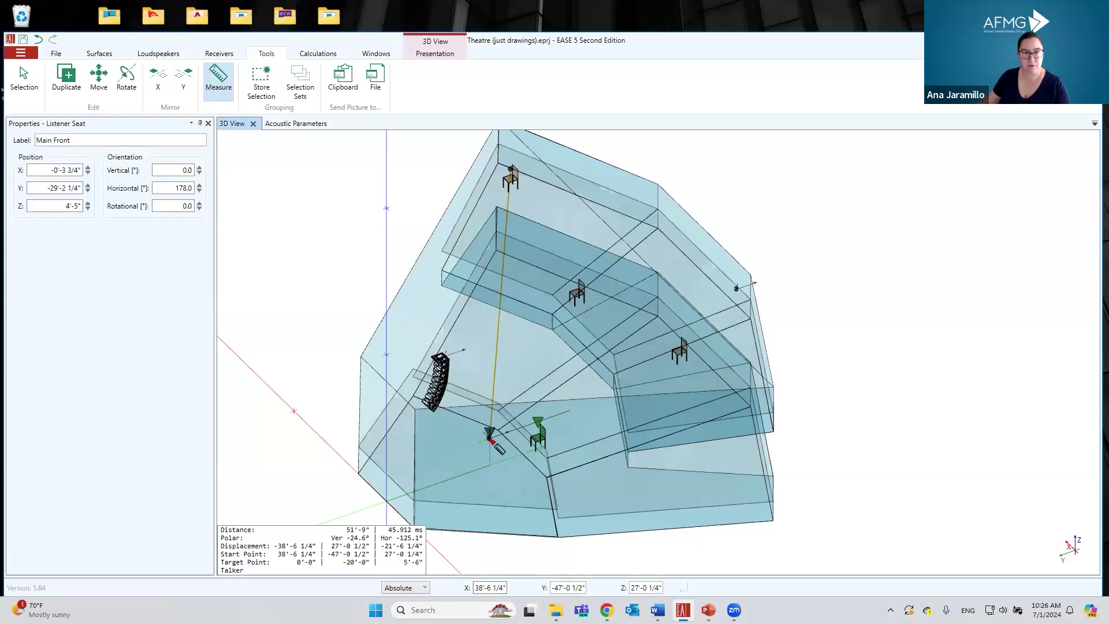
pyautogui.press('Escape')
# Step: Set the Balcony Corner seat's horizontal orientation to -125.1° so it faces the talker, and deselect the seat
pyautogui.click(516, 162)
pyautogui.click(171, 189)
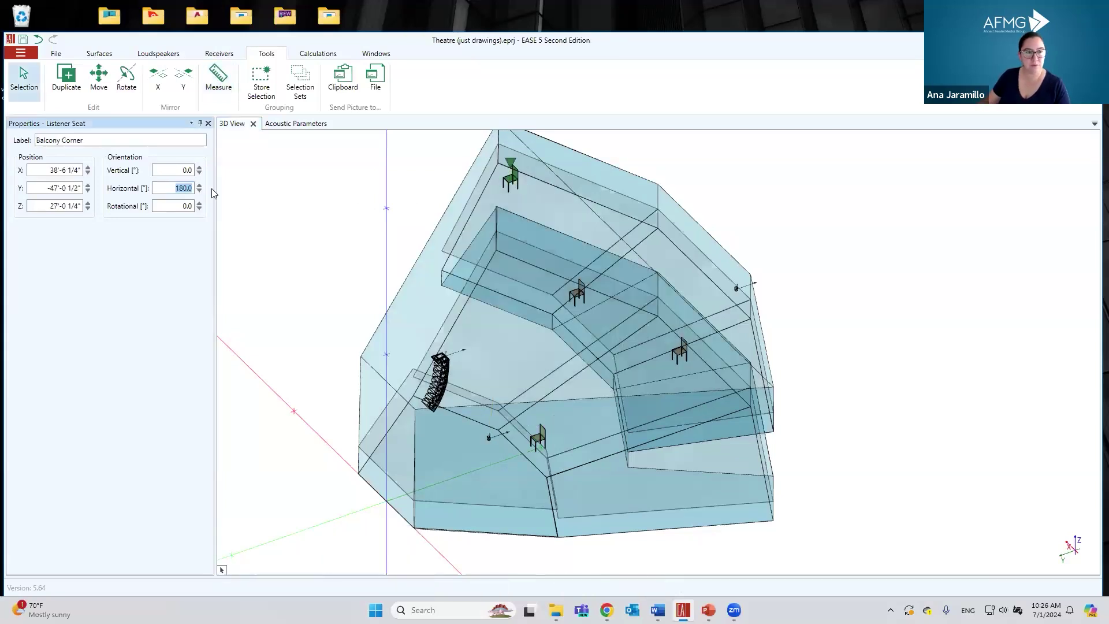
pyautogui.write('152.1')
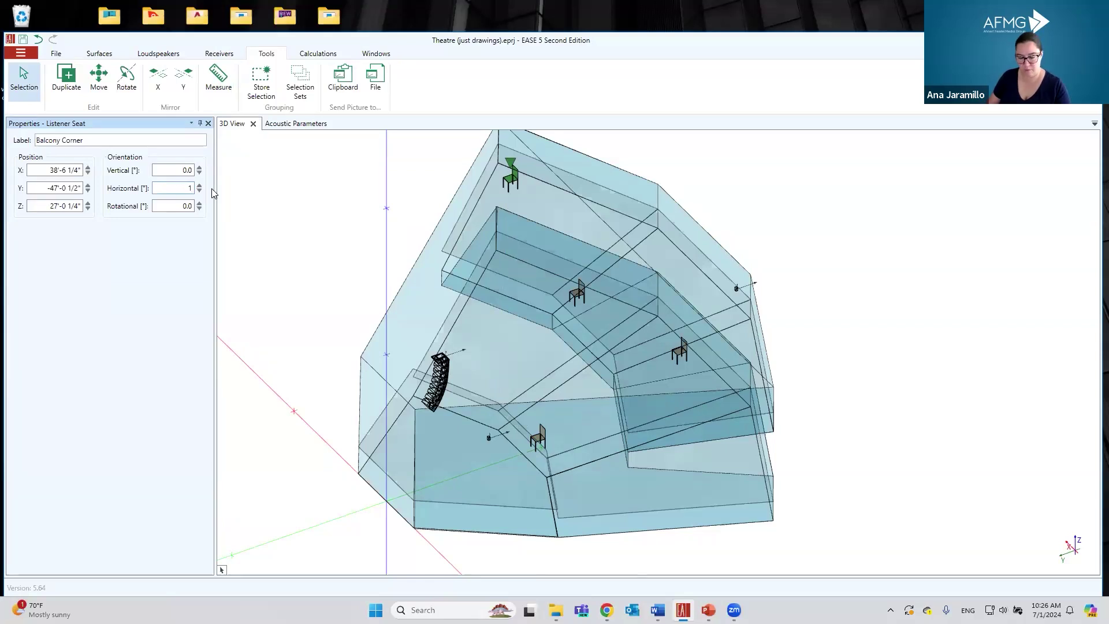
pyautogui.write('.1')
pyautogui.press('Return')
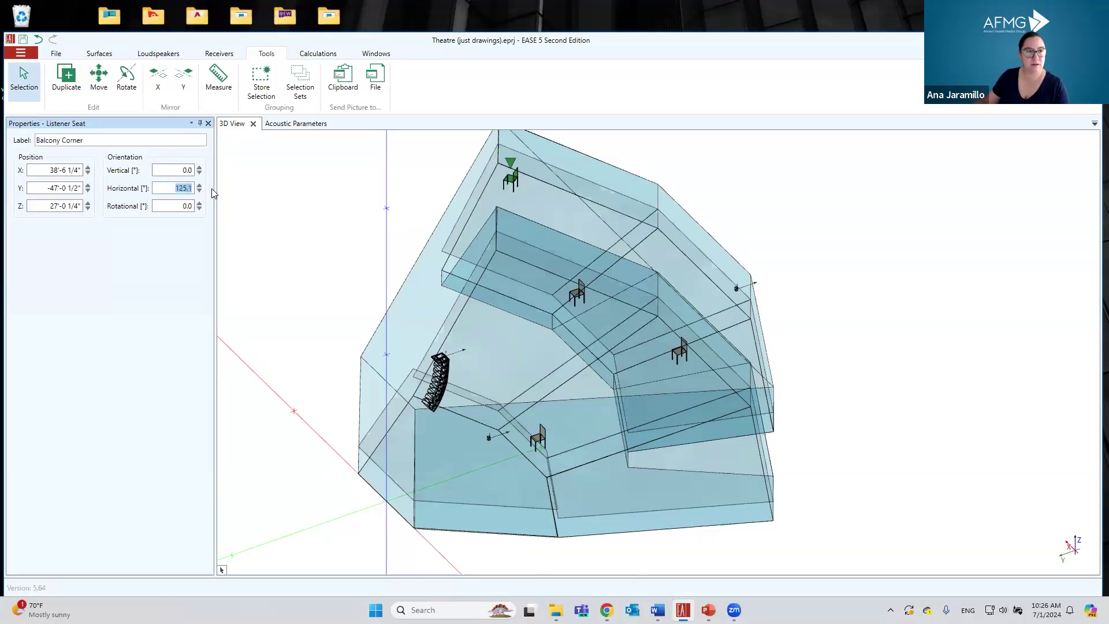
pyautogui.write('-125.1')
pyautogui.press('Return')
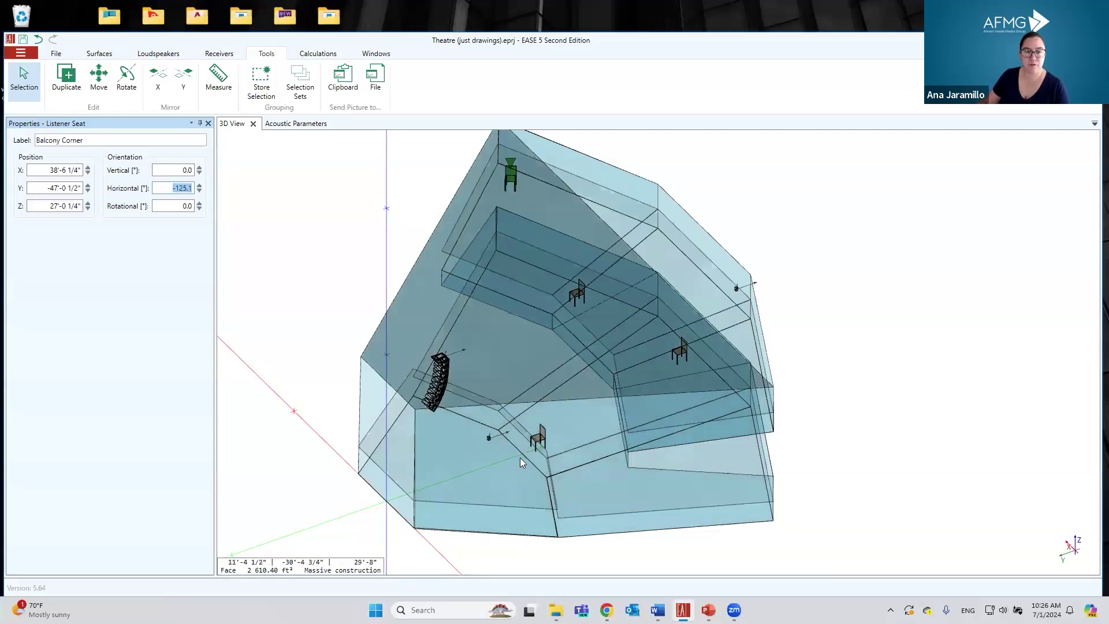
pyautogui.click(954, 330)
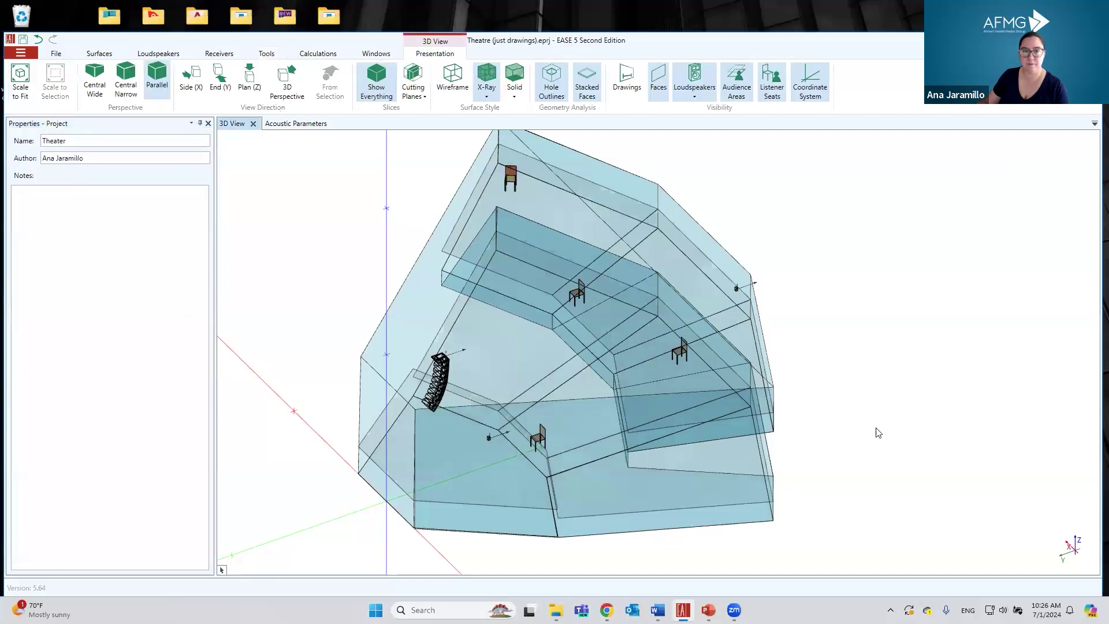
# Step: Review the audience areas, listener seats and line array in the 3D model and clear the selection
pyautogui.moveTo(874, 433); pyautogui.dragTo(854, 421)
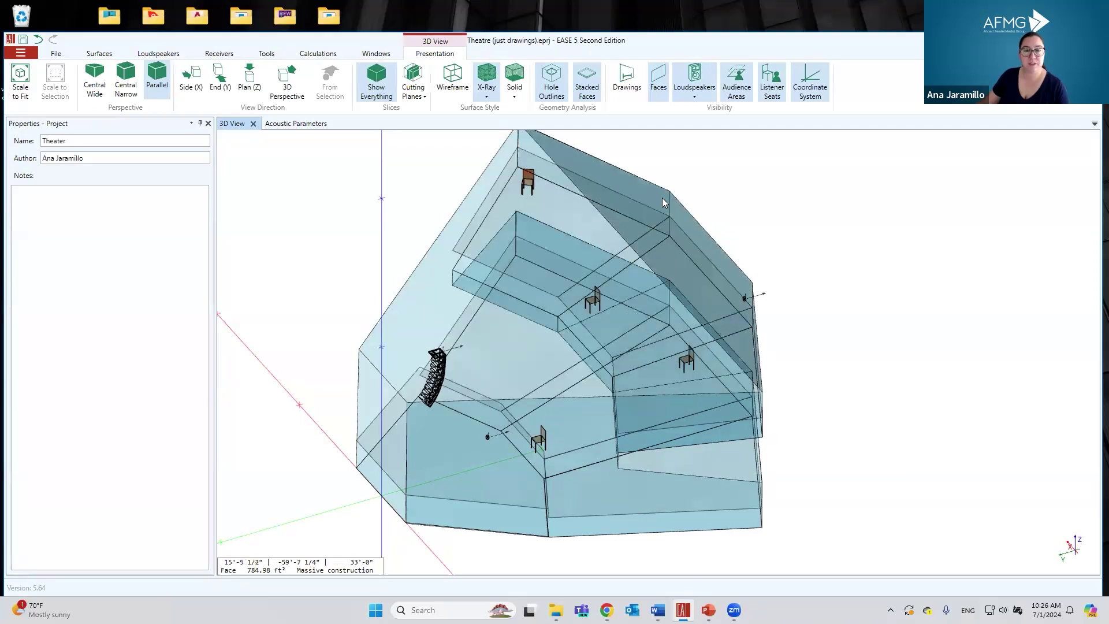
pyautogui.click(535, 265)
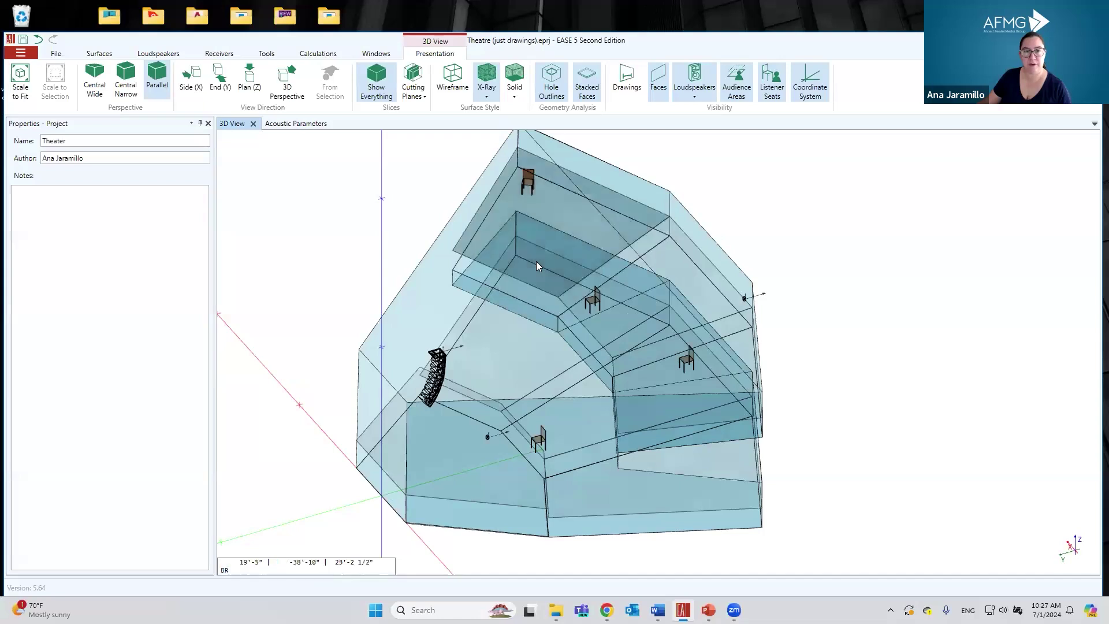
pyautogui.click(669, 246)
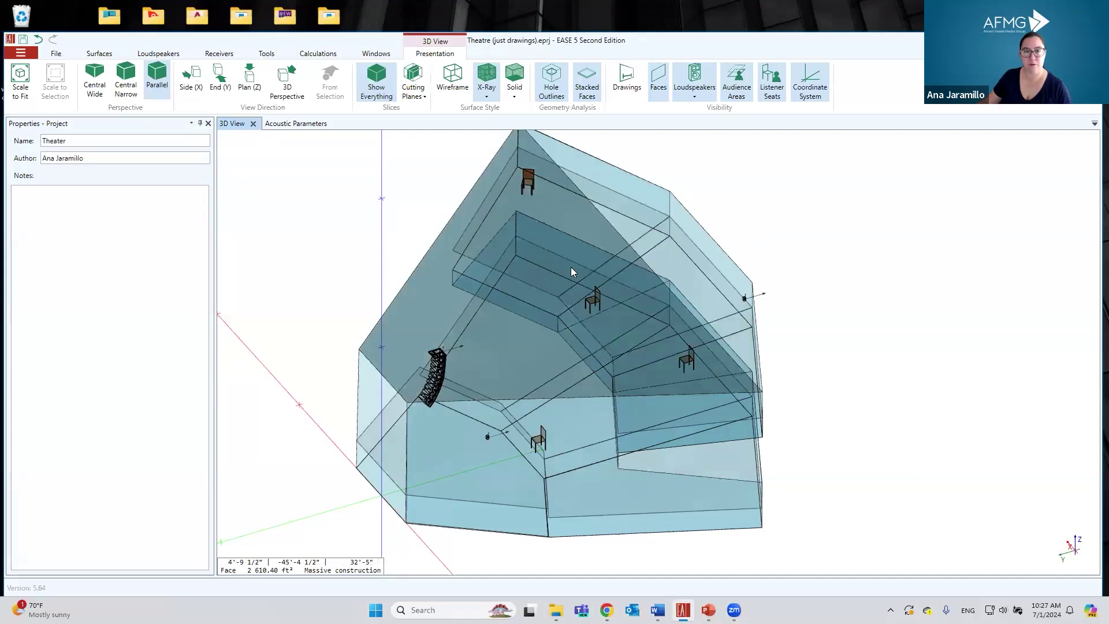
pyautogui.click(527, 177)
pyautogui.click(592, 297)
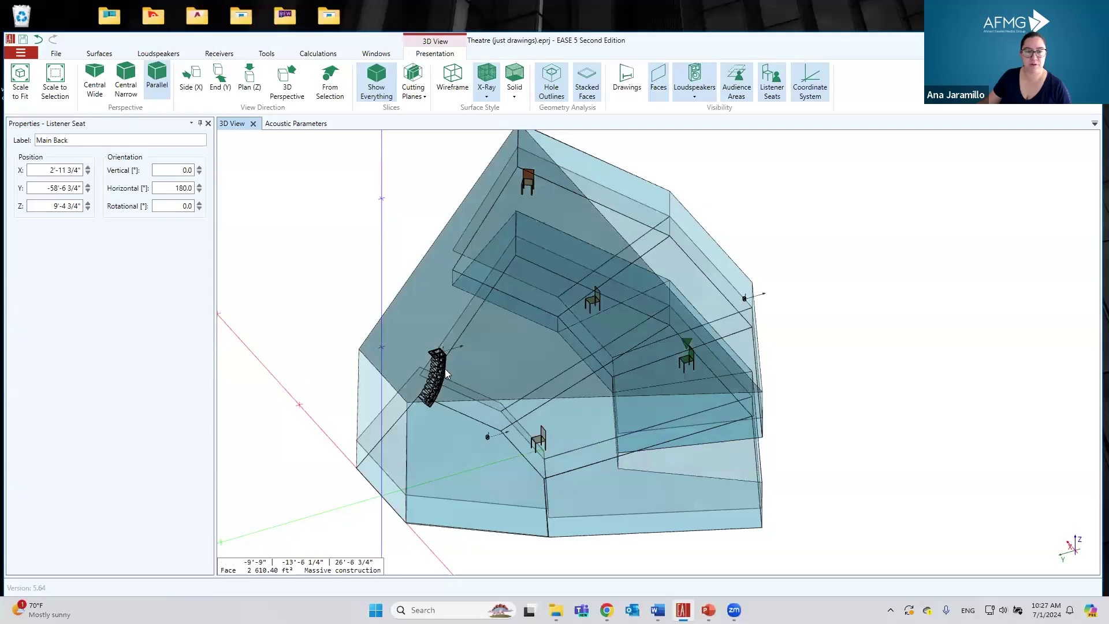
pyautogui.click(434, 376)
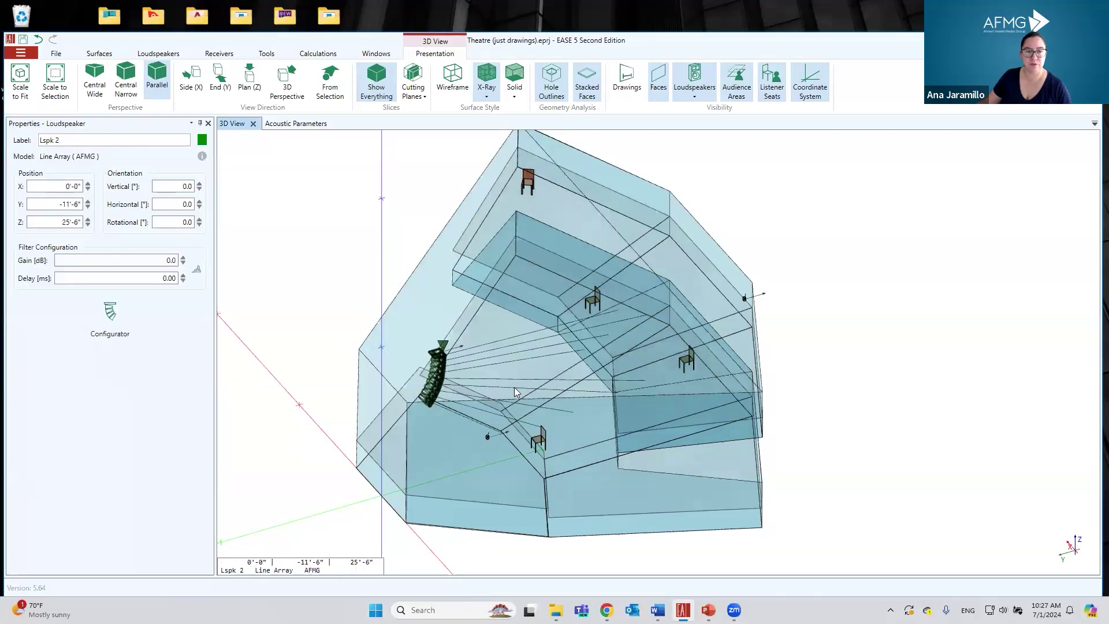
pyautogui.click(537, 440)
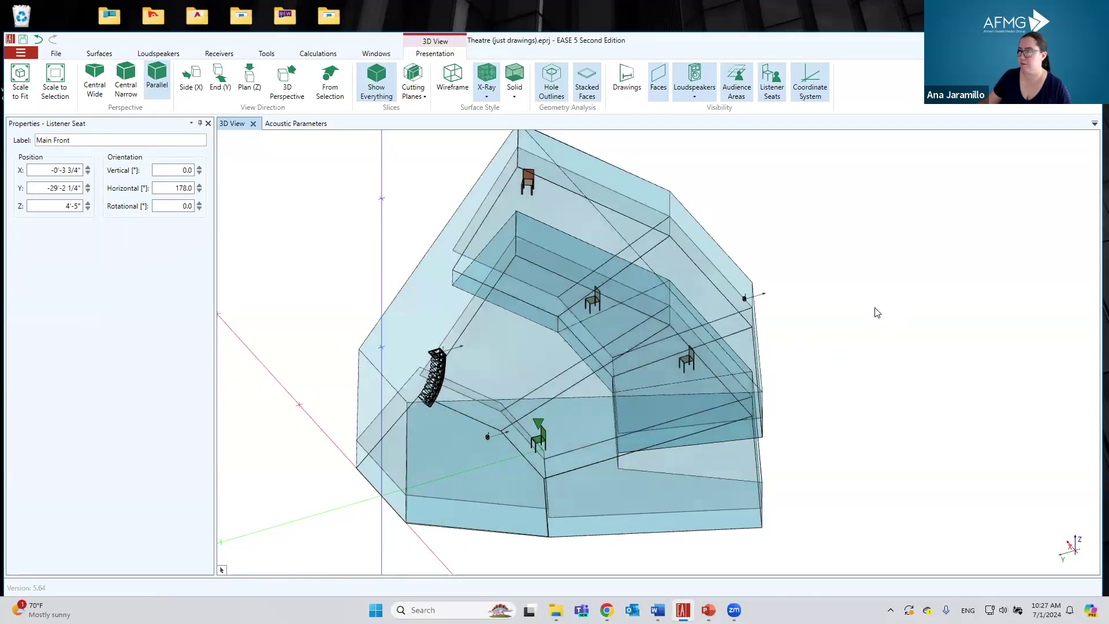
pyautogui.click(875, 312)
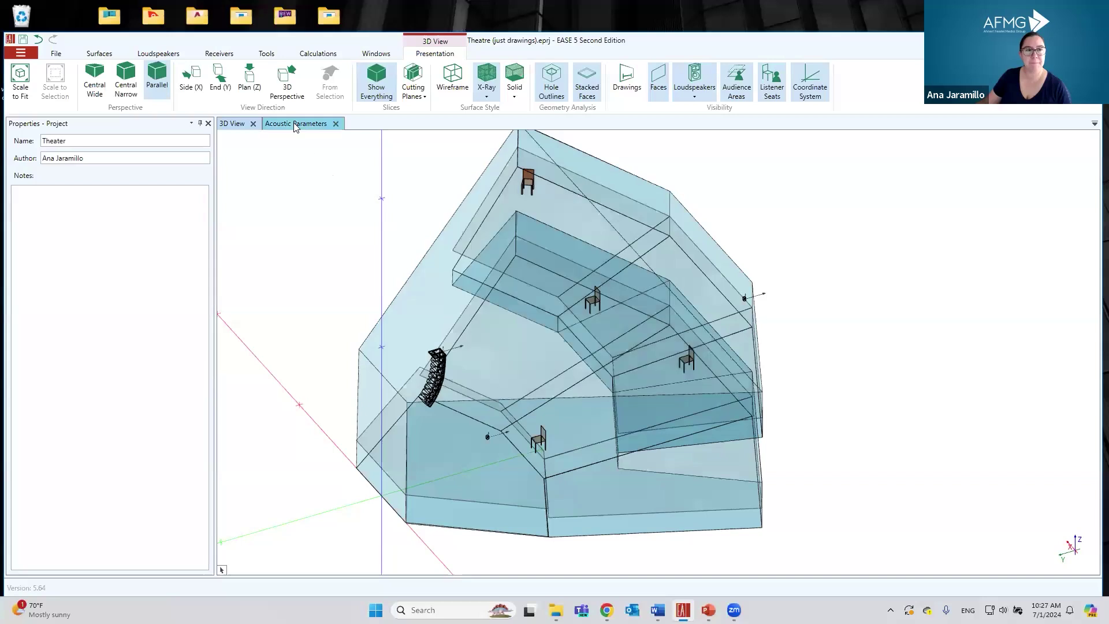
# Step: Open the acoustic parameters overview and inspect the air properties and the measured reverberation time curve
pyautogui.click(293, 124)
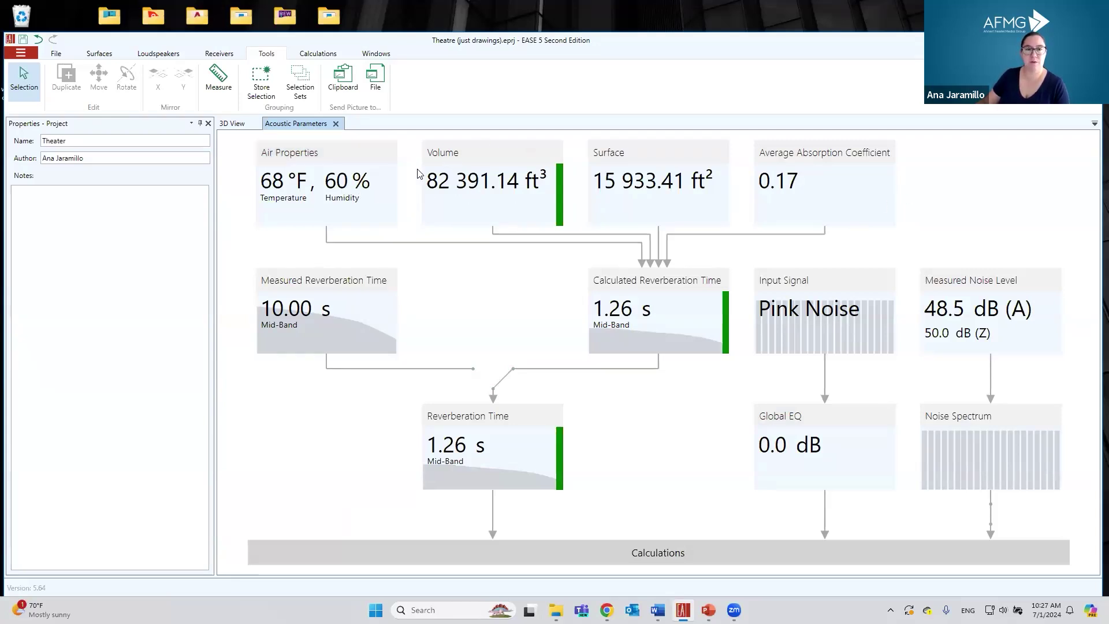
pyautogui.click(297, 151)
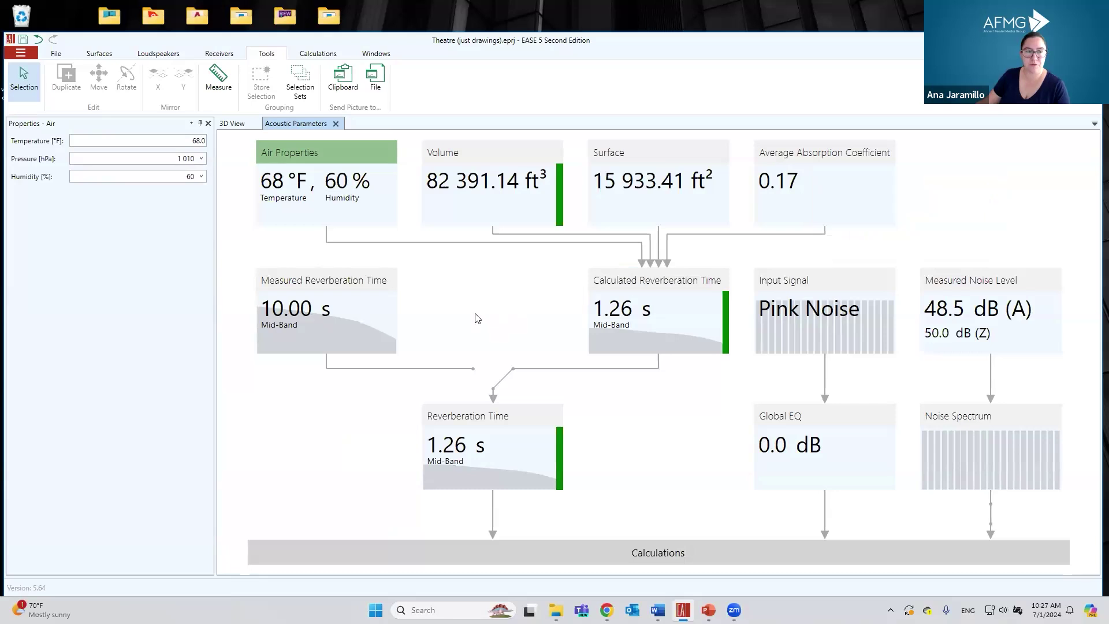
pyautogui.click(312, 281)
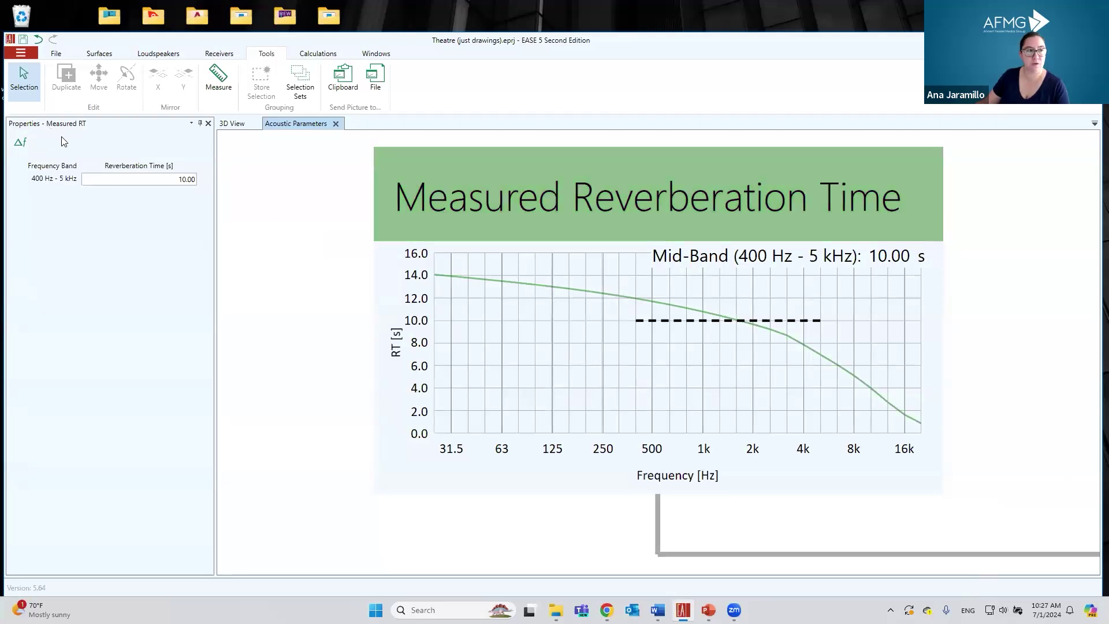
# Step: Switch the measured reverberation time's frequency resolution to octave and back to broadband
pyautogui.click(21, 143)
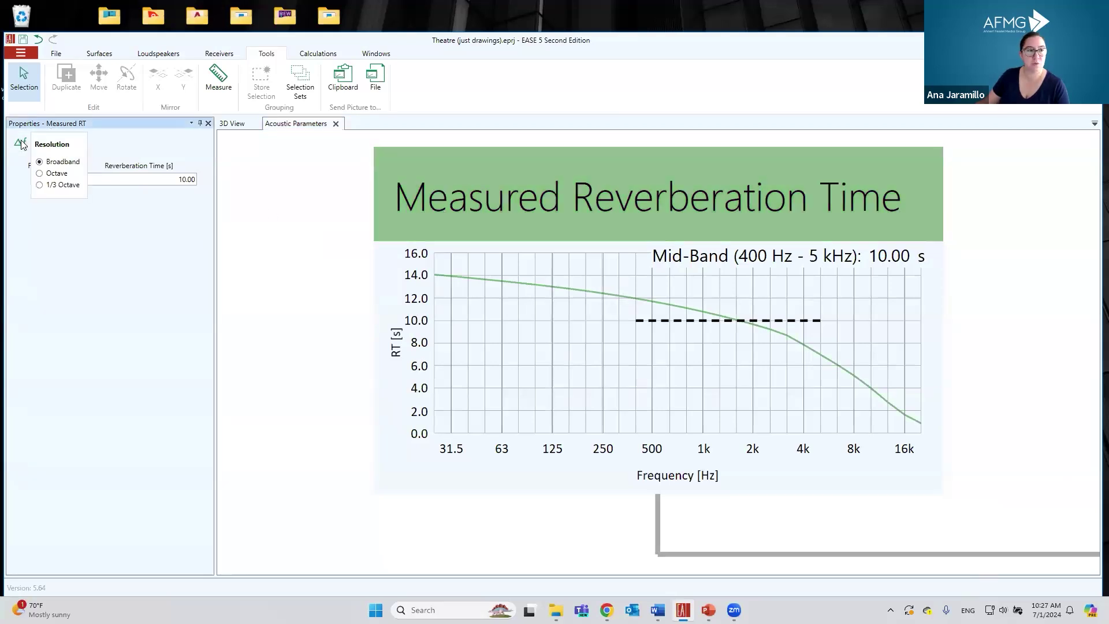
pyautogui.click(56, 177)
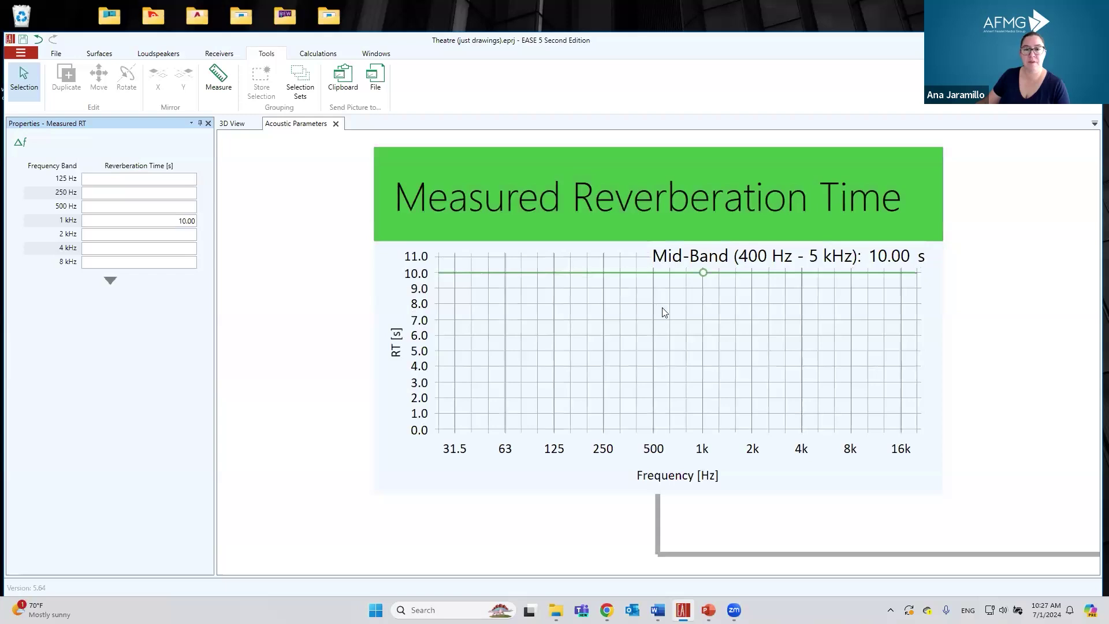
pyautogui.click(28, 142)
pyautogui.click(53, 161)
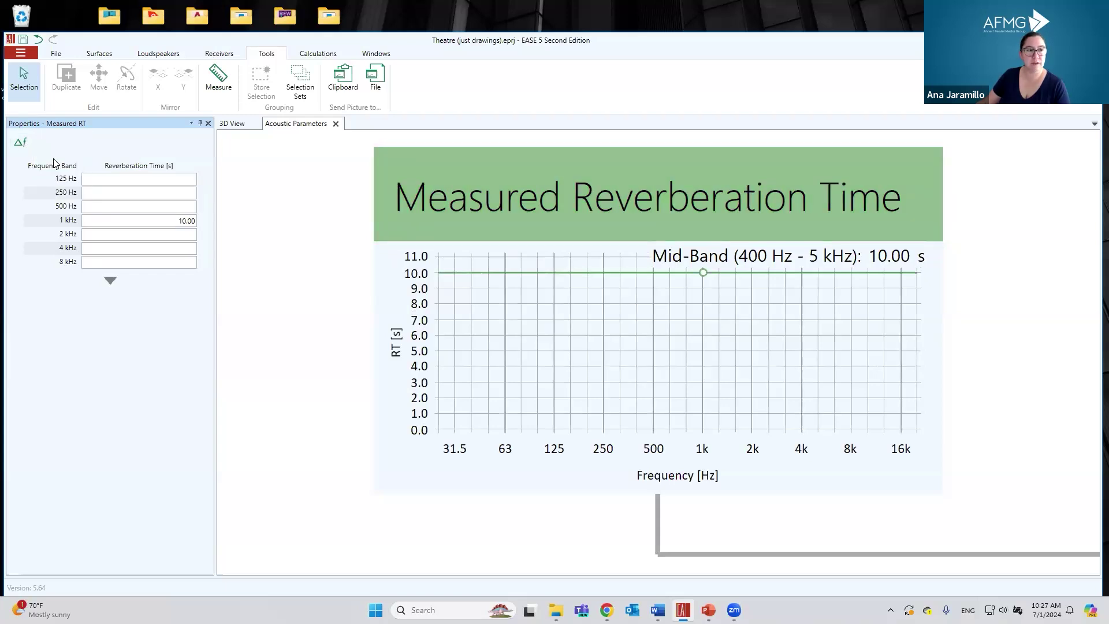
# Step: Set the broadband measured reverberation time to 1.5 s and return to the acoustic parameters overview
pyautogui.doubleClick(196, 178)
pyautogui.write('1.5')
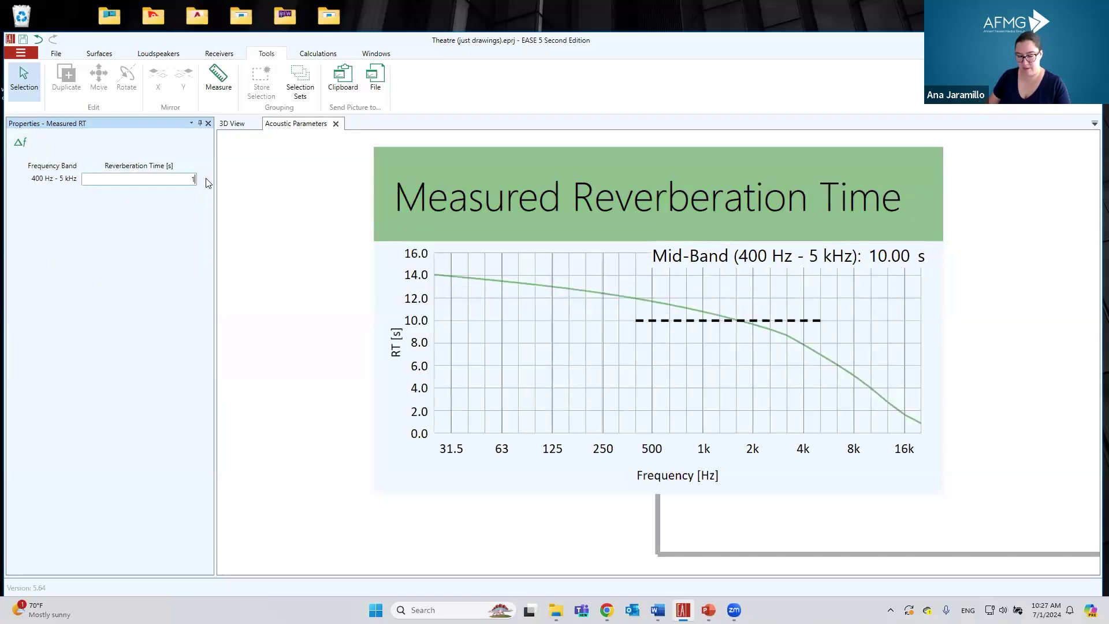
pyautogui.press('Return')
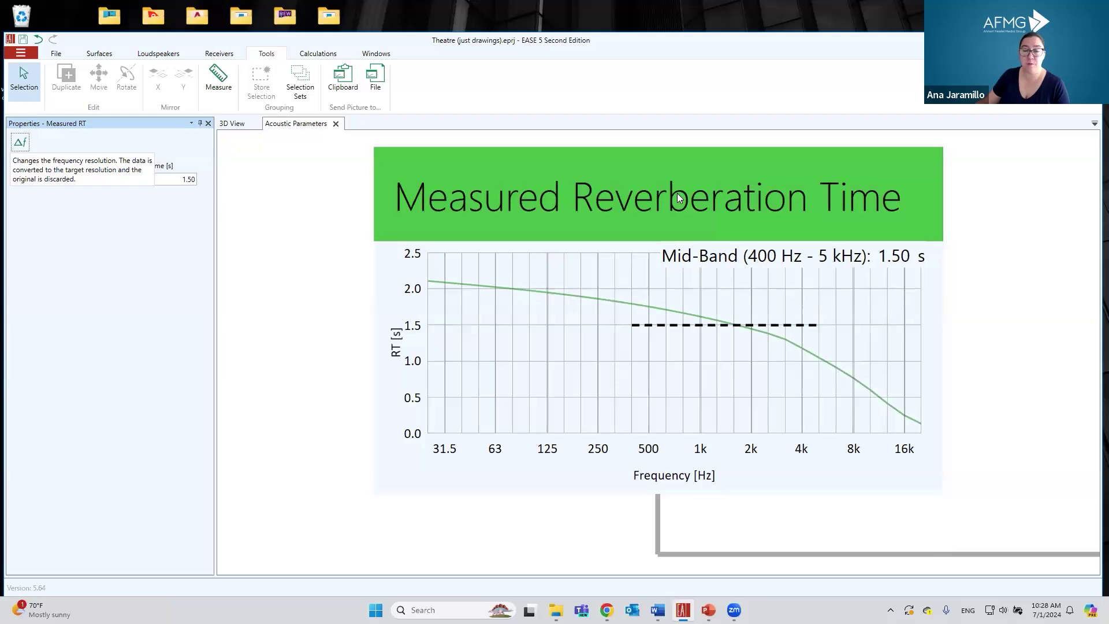
pyautogui.click(646, 195)
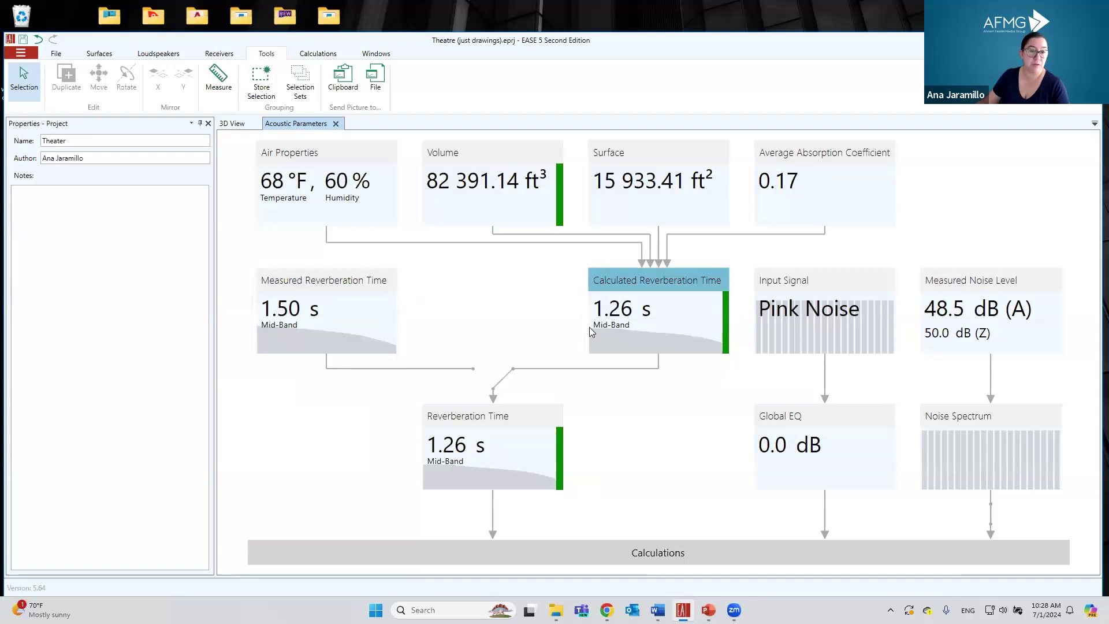
# Step: Inspect the calculated reverberation time by frequency band, and switch the reverberation time source to measured and back to calculated
pyautogui.click(616, 280)
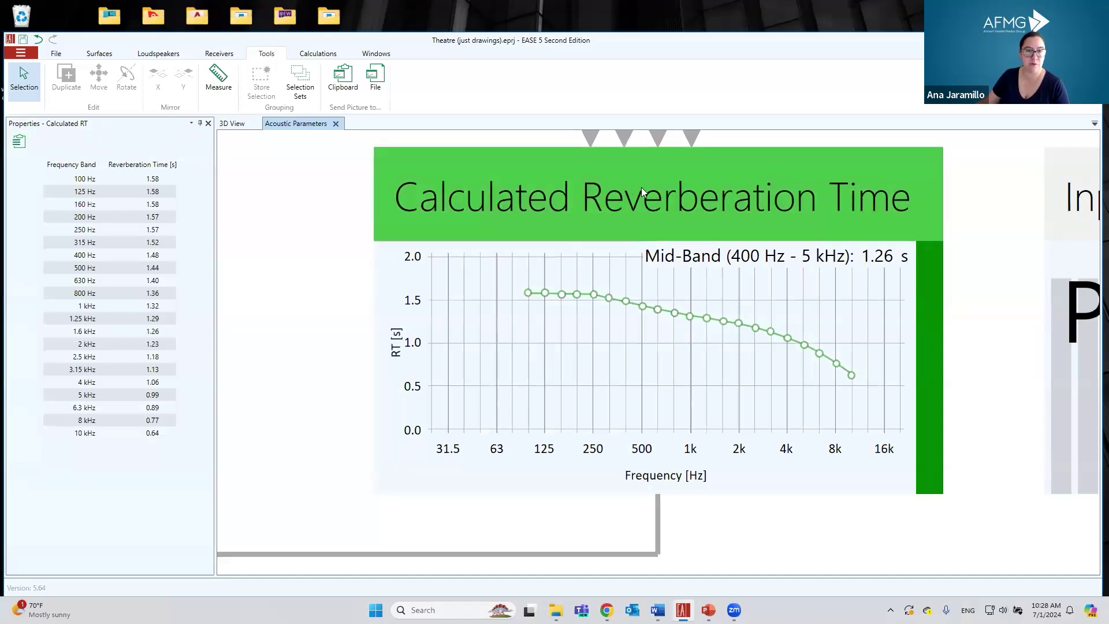
pyautogui.click(623, 194)
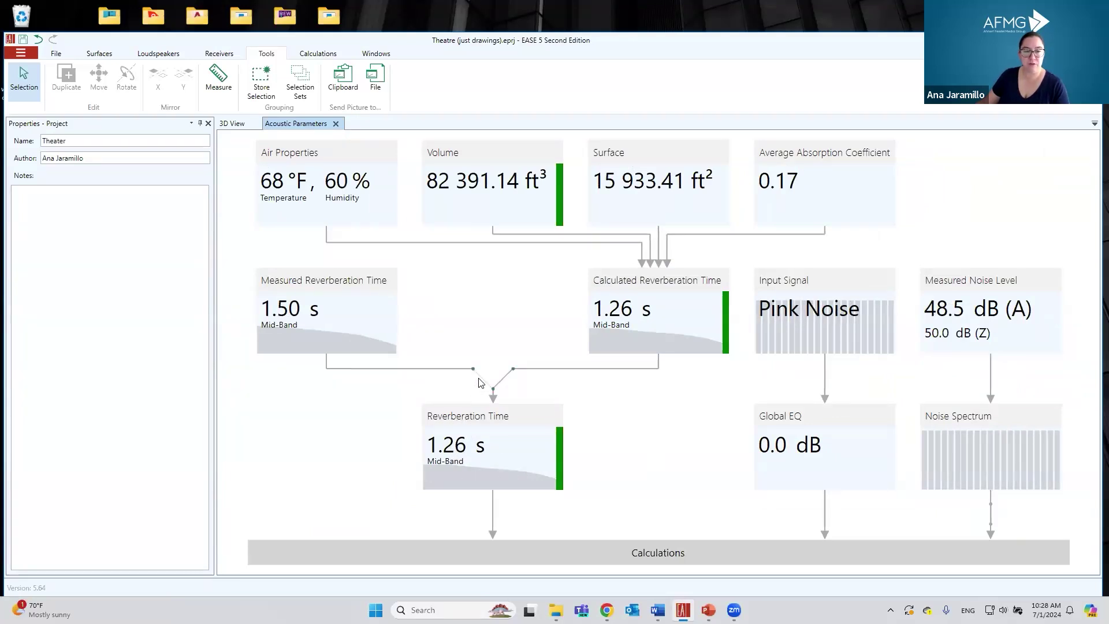
pyautogui.click(482, 378)
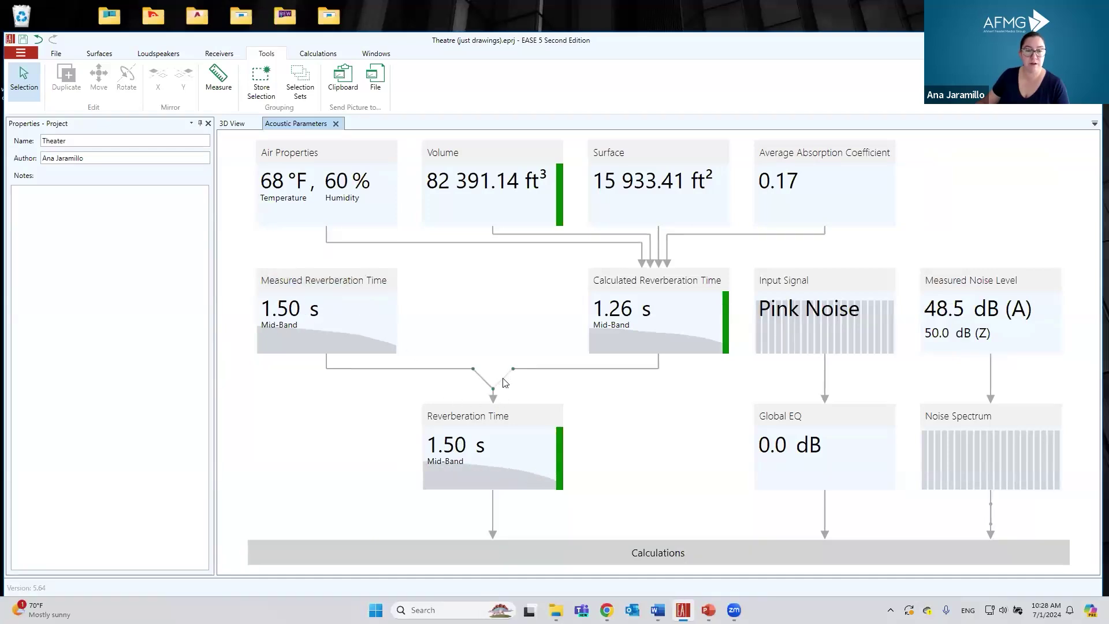
pyautogui.click(504, 382)
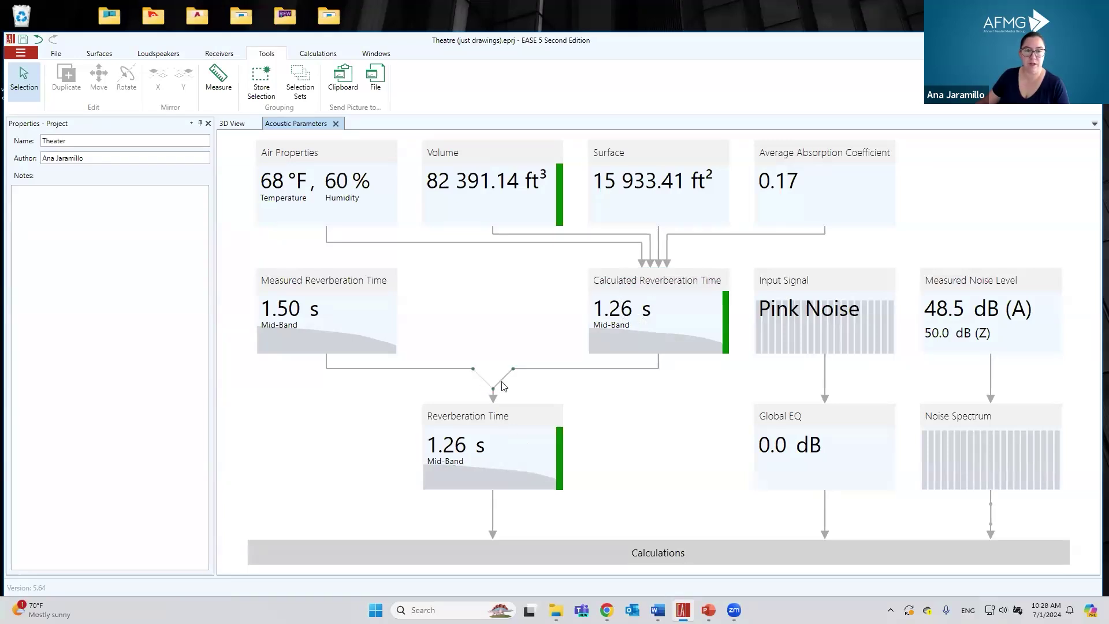
# Step: Inspect the measured noise level and its frequency resolution options, and return to the acoustic parameters overview
pyautogui.click(992, 280)
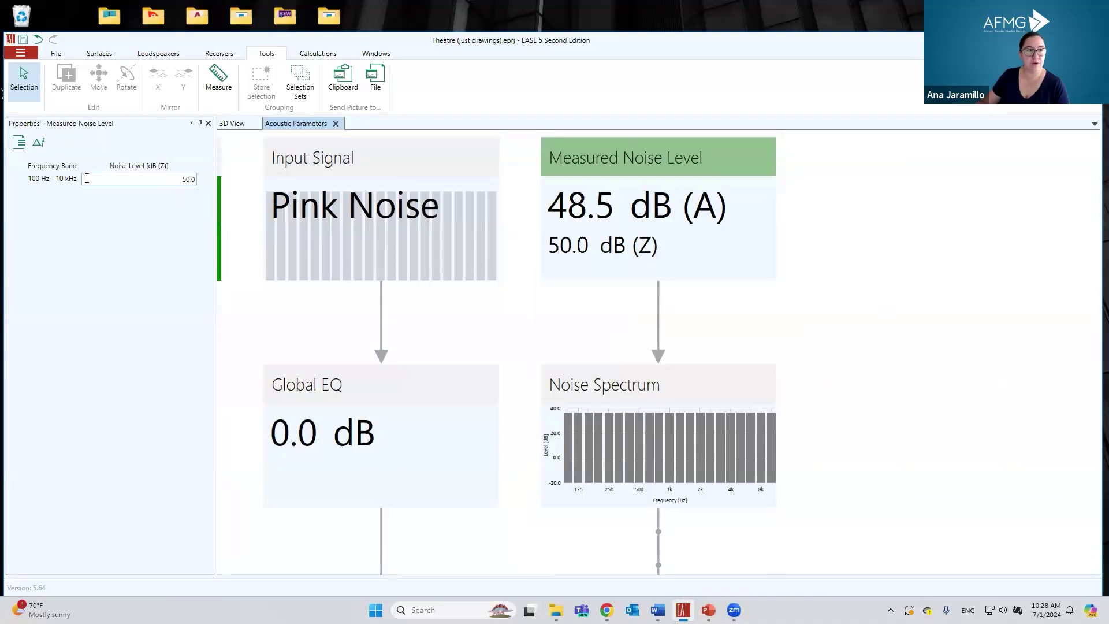
pyautogui.click(39, 142)
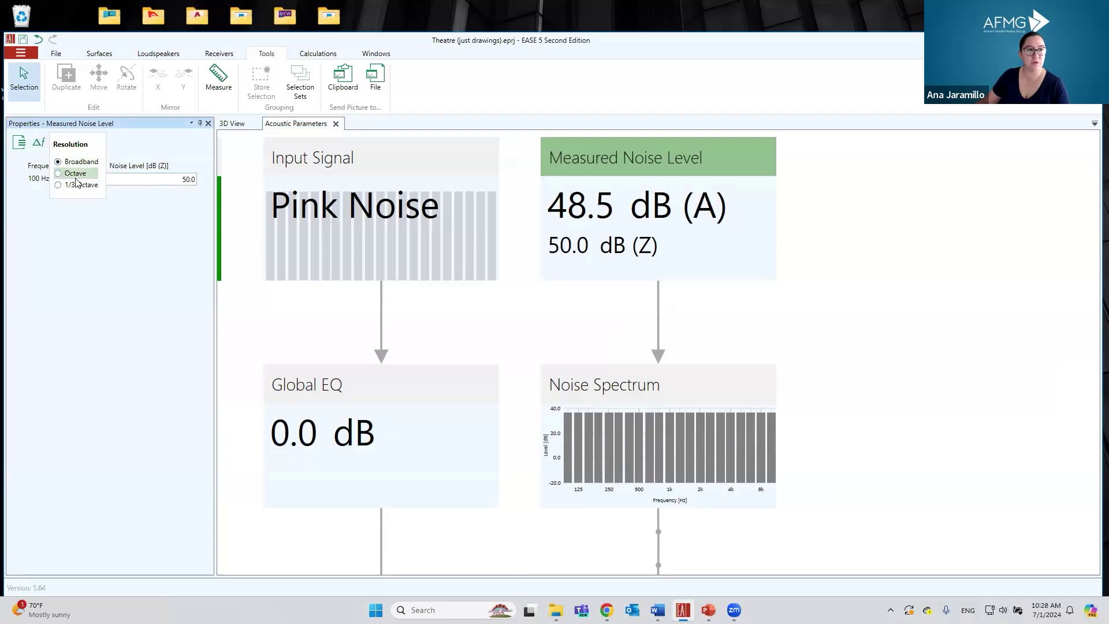
pyautogui.click(965, 277)
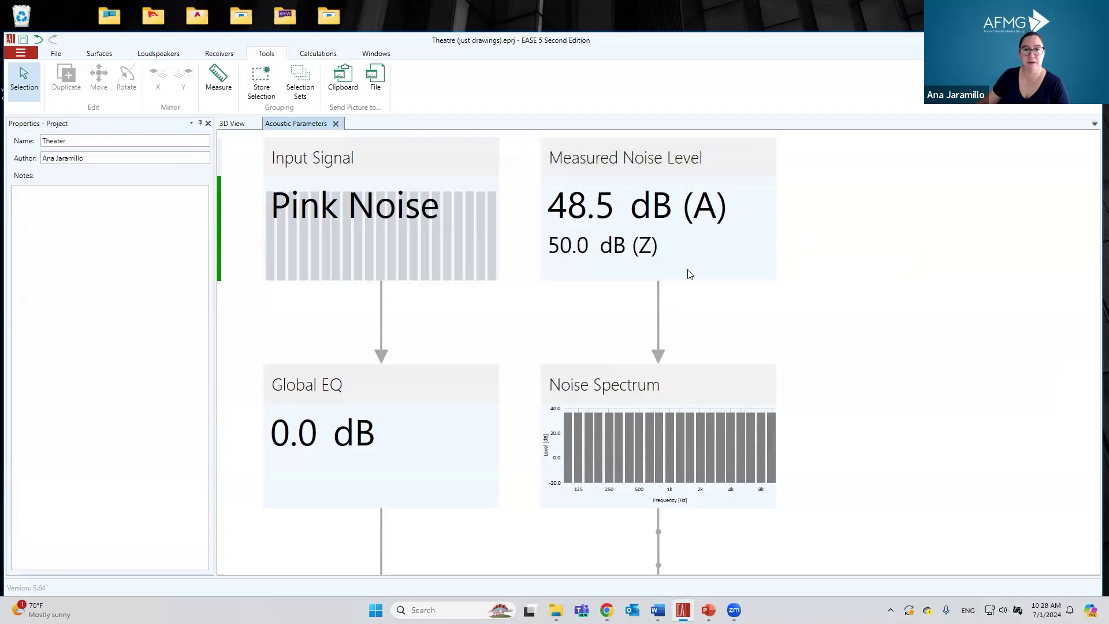
pyautogui.click(640, 164)
pyautogui.click(664, 159)
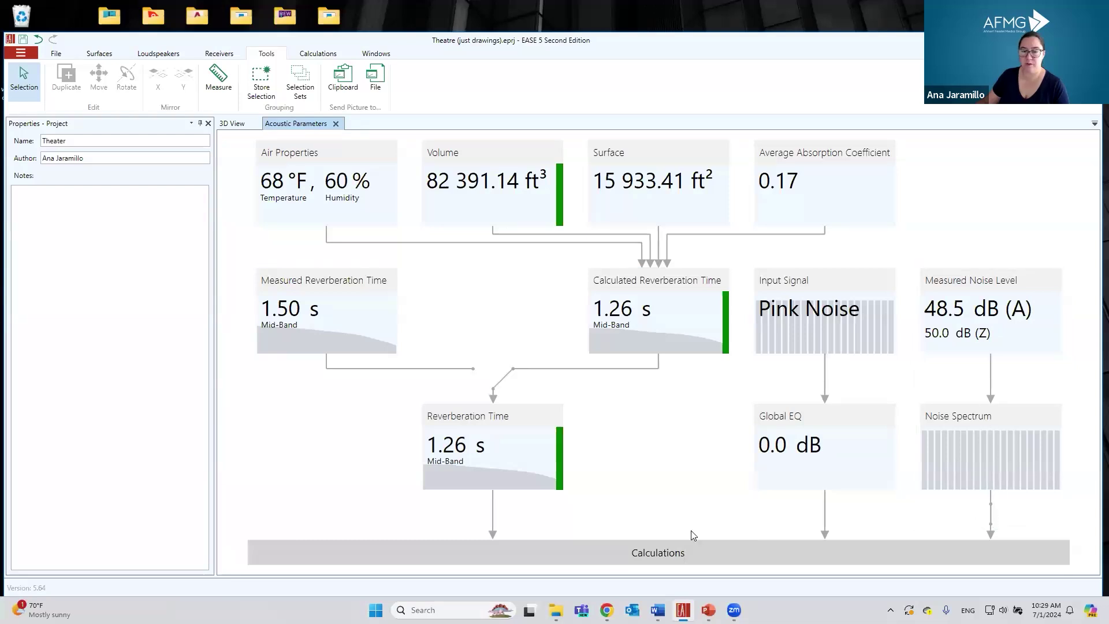
# Step: Delete the Talker loudspeaker Lspk 1 near the balcony's outer corner in the 3D model
pyautogui.click(233, 125)
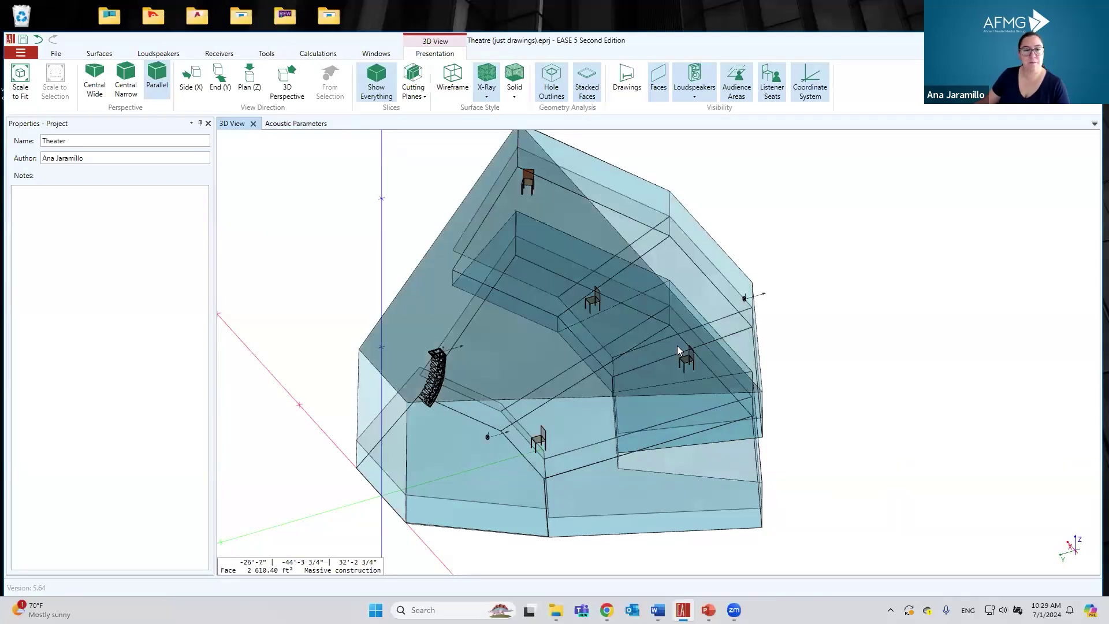
pyautogui.moveTo(791, 382); pyautogui.dragTo(807, 361)
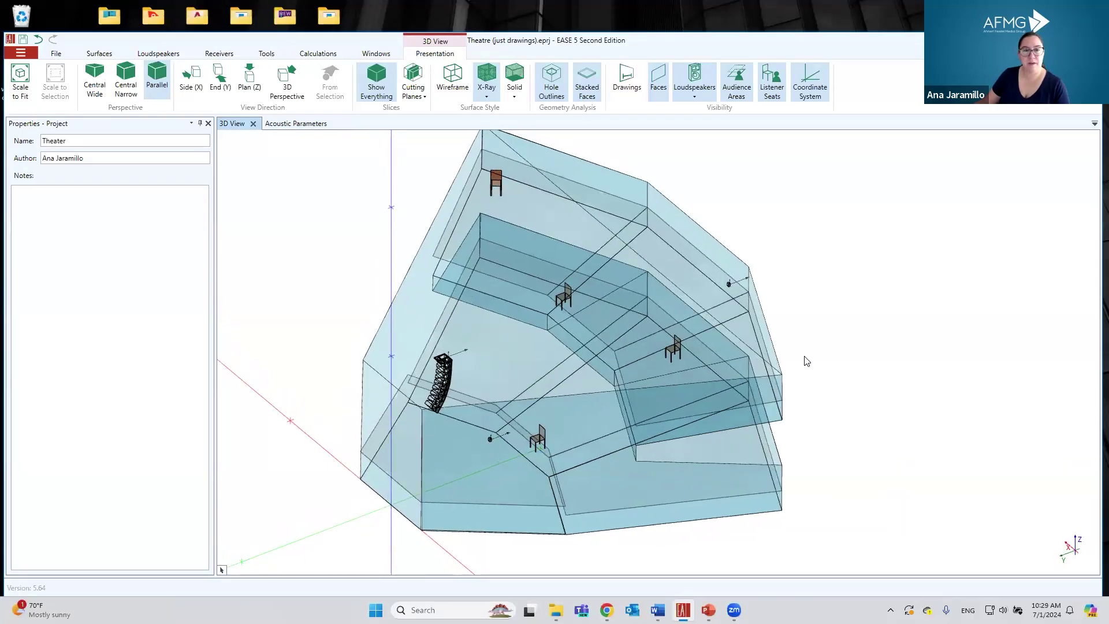
pyautogui.click(318, 53)
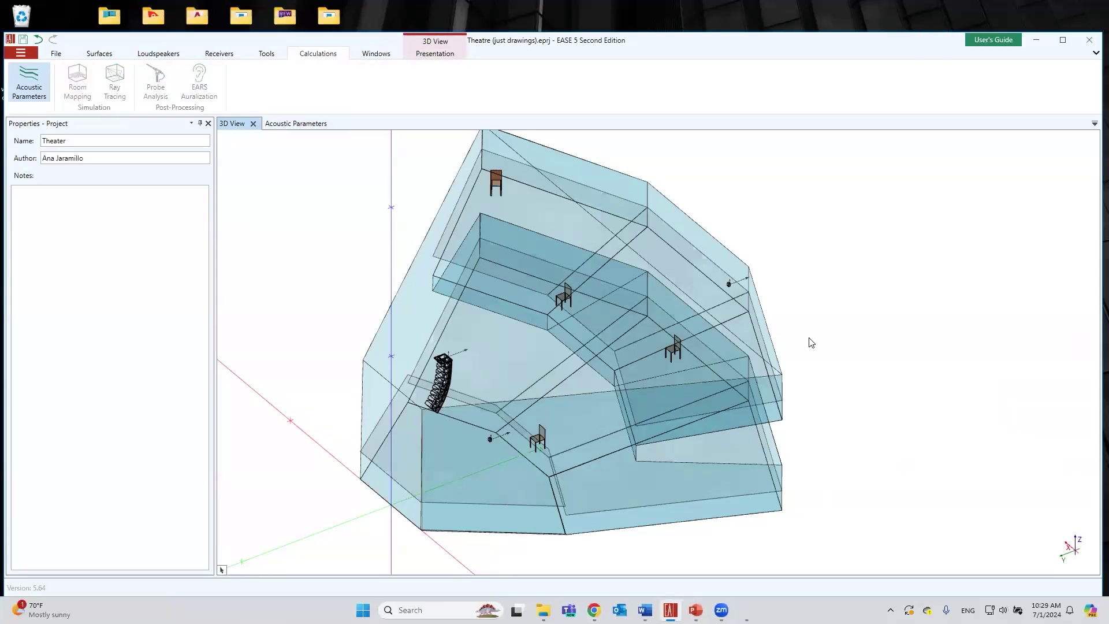
pyautogui.click(729, 287)
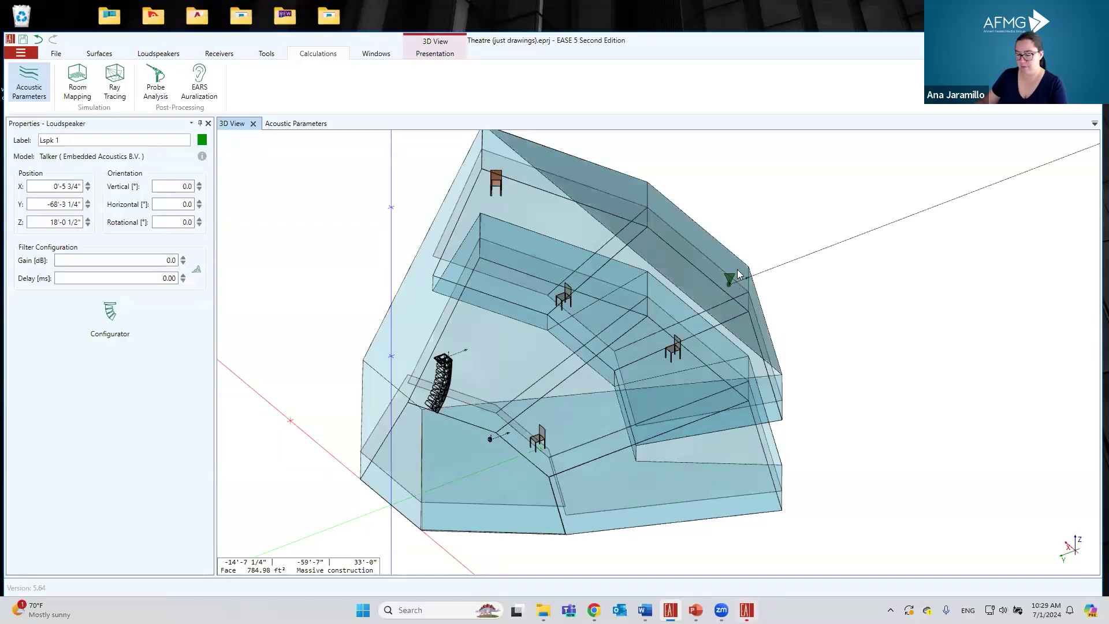
pyautogui.click(767, 281)
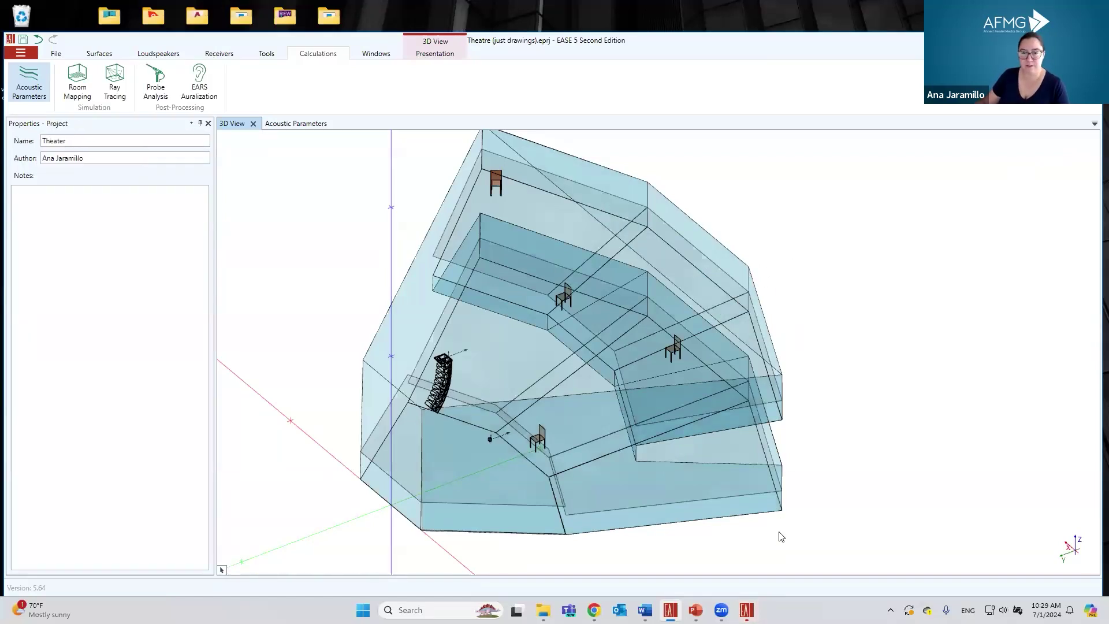
# Step: Open the theater's room mapping and enlarge and reposition its window, without recalculating the map
pyautogui.click(77, 81)
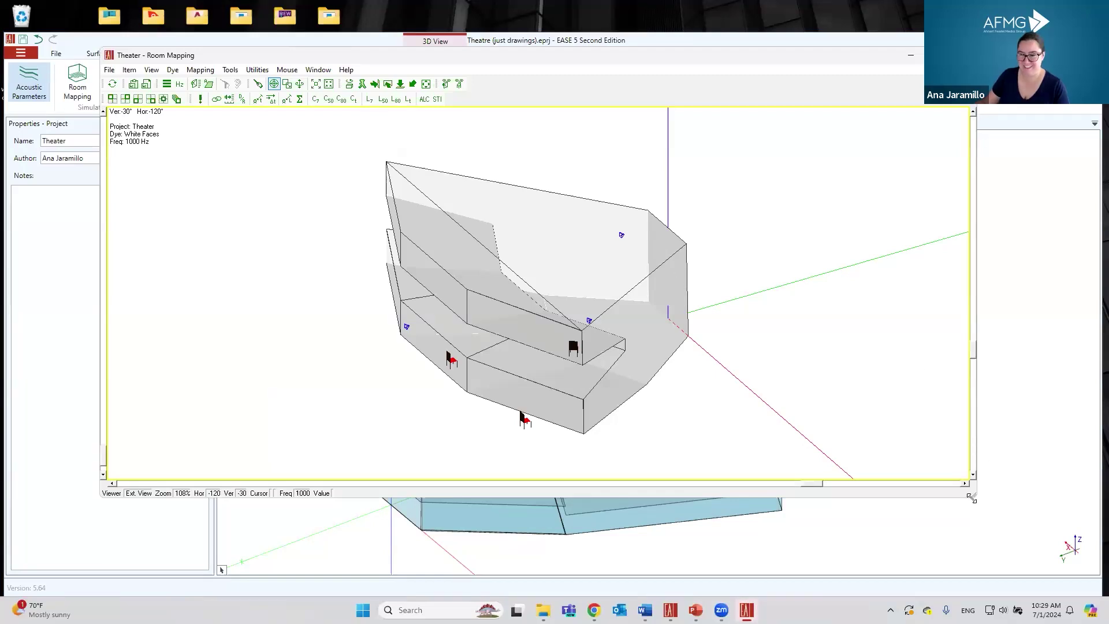
pyautogui.moveTo(971, 497); pyautogui.dragTo(1100, 570)
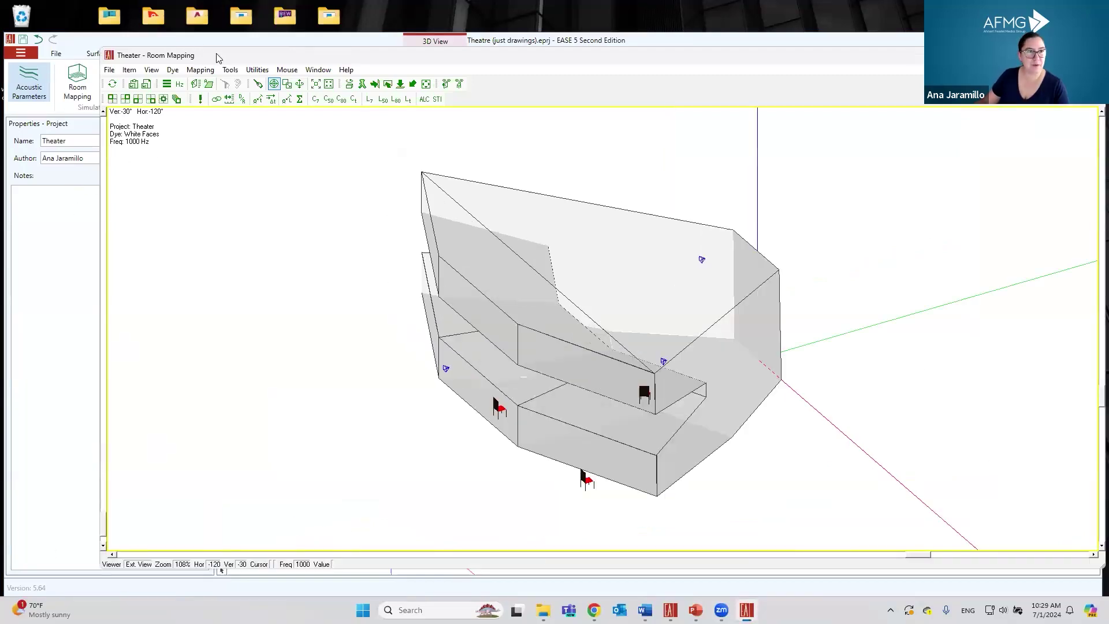
pyautogui.moveTo(216, 59); pyautogui.dragTo(176, 57)
pyautogui.click(73, 83)
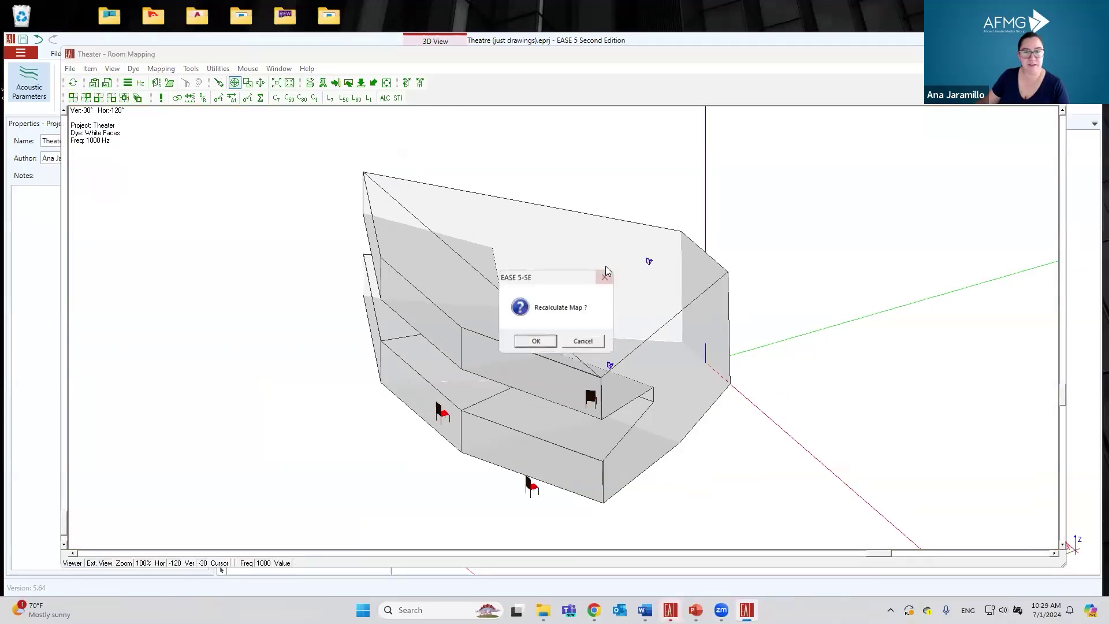
pyautogui.click(582, 340)
# Step: Show the audience areas in the room mapping model and view them from the stage side
pyautogui.moveTo(648, 391); pyautogui.dragTo(716, 403)
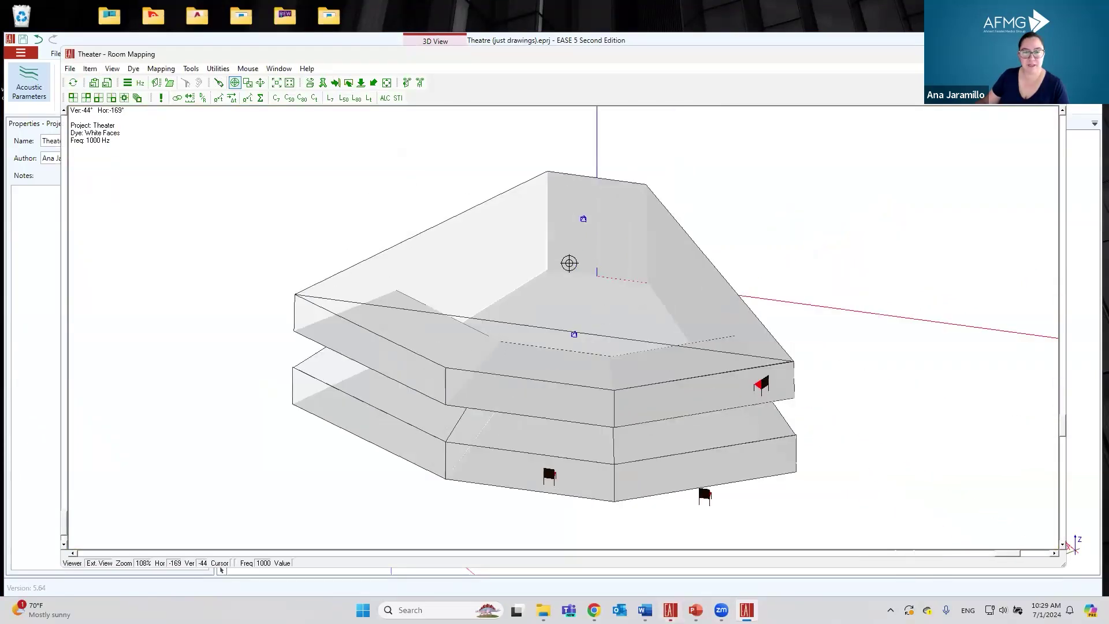
pyautogui.moveTo(508, 452); pyautogui.dragTo(764, 413)
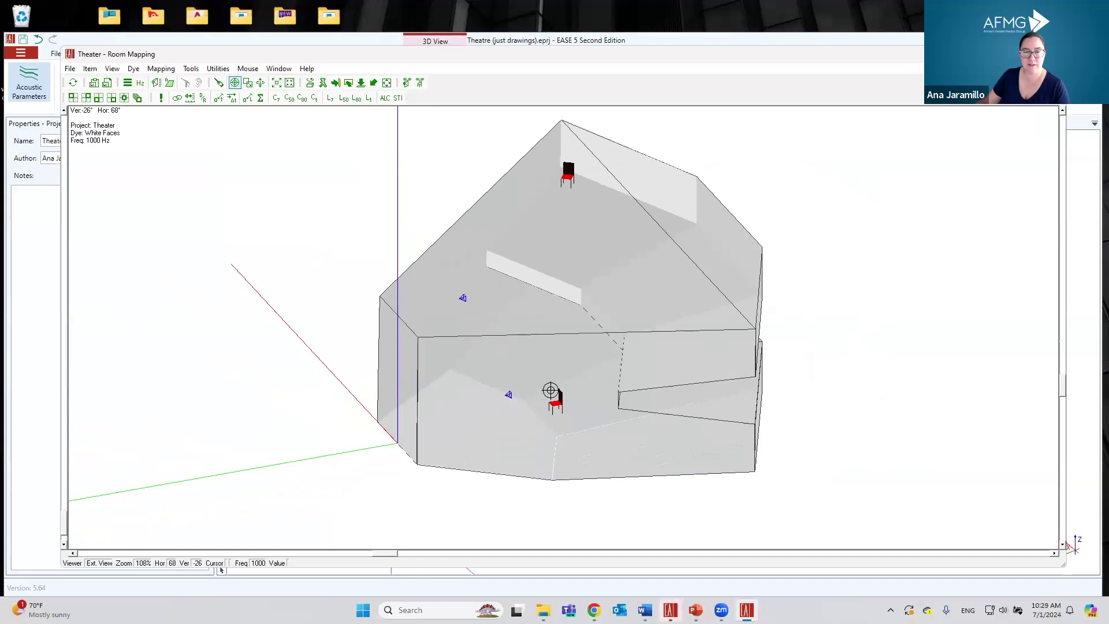
pyautogui.moveTo(623, 390)
pyautogui.mouseDown()
pyautogui.moveTo(648, 366)
pyautogui.moveTo(638, 390)
pyautogui.mouseUp()
pyautogui.click(112, 69)
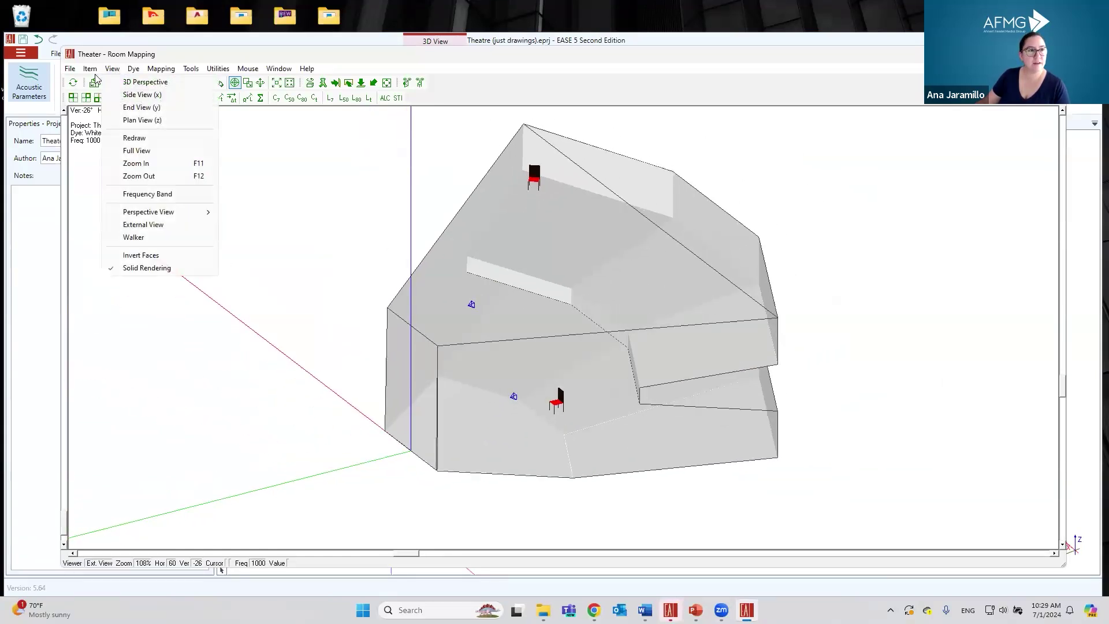
pyautogui.moveTo(92, 69)
pyautogui.click(113, 134)
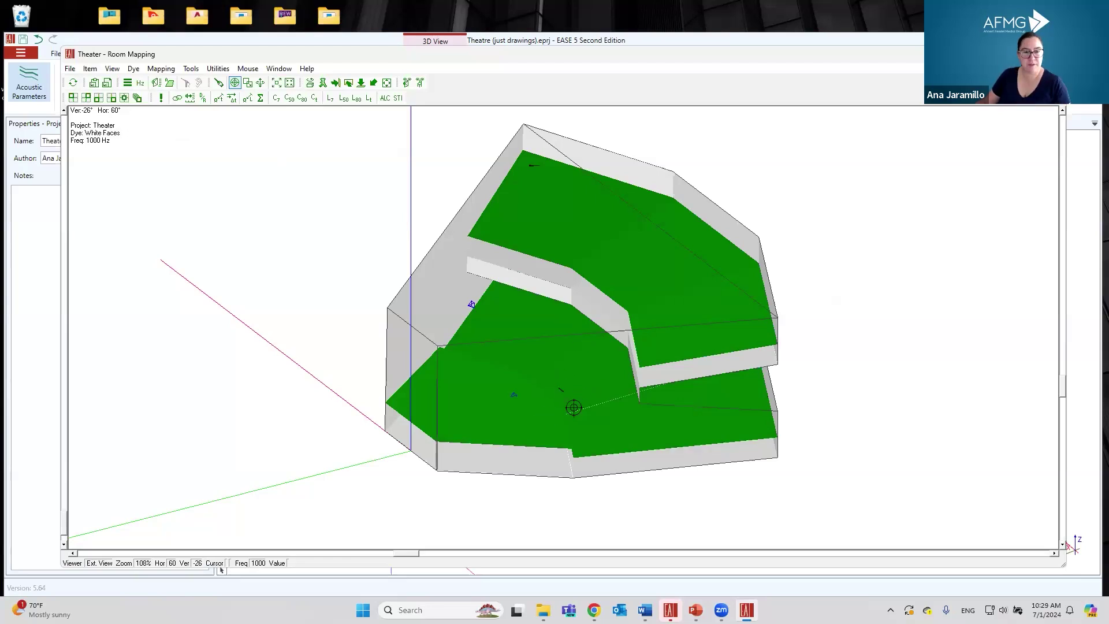
pyautogui.moveTo(590, 427)
pyautogui.mouseDown()
pyautogui.moveTo(601, 445)
pyautogui.moveTo(589, 438)
pyautogui.mouseUp()
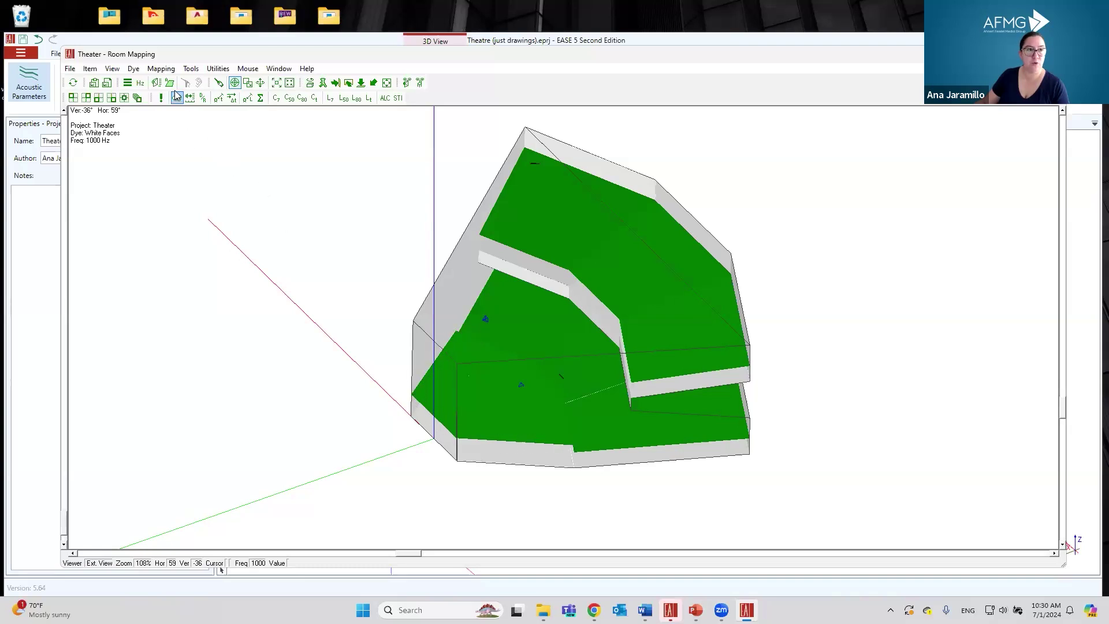
# Step: Examine the mapping calculation parameters and the list of individual audience areas in use, leaving the area selection as is
pyautogui.click(162, 70)
pyautogui.click(178, 82)
pyautogui.click(528, 216)
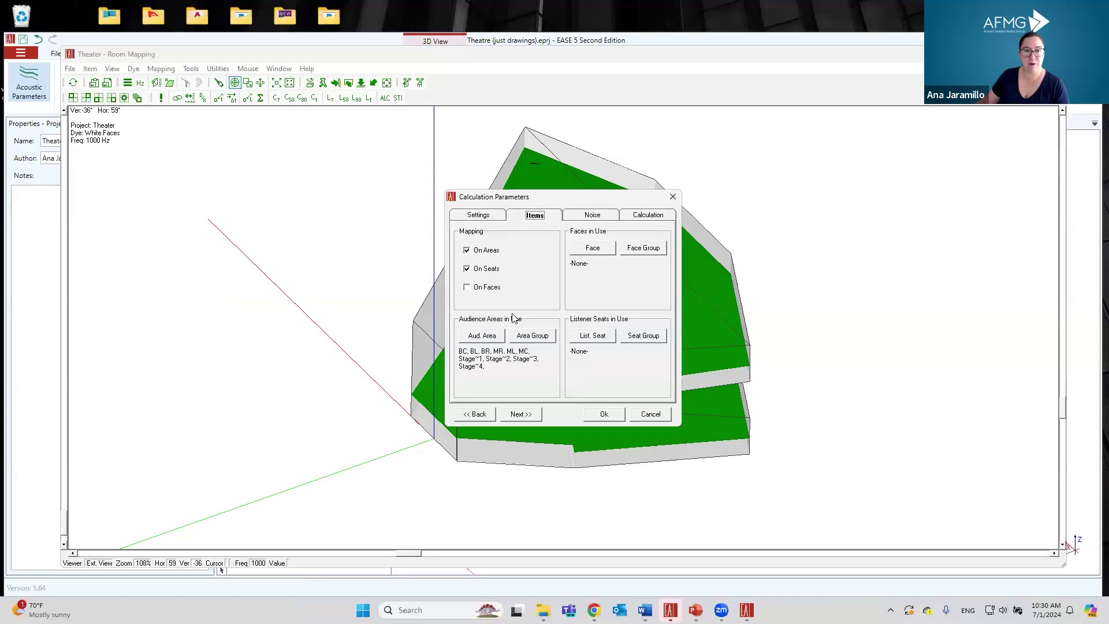
pyautogui.click(478, 337)
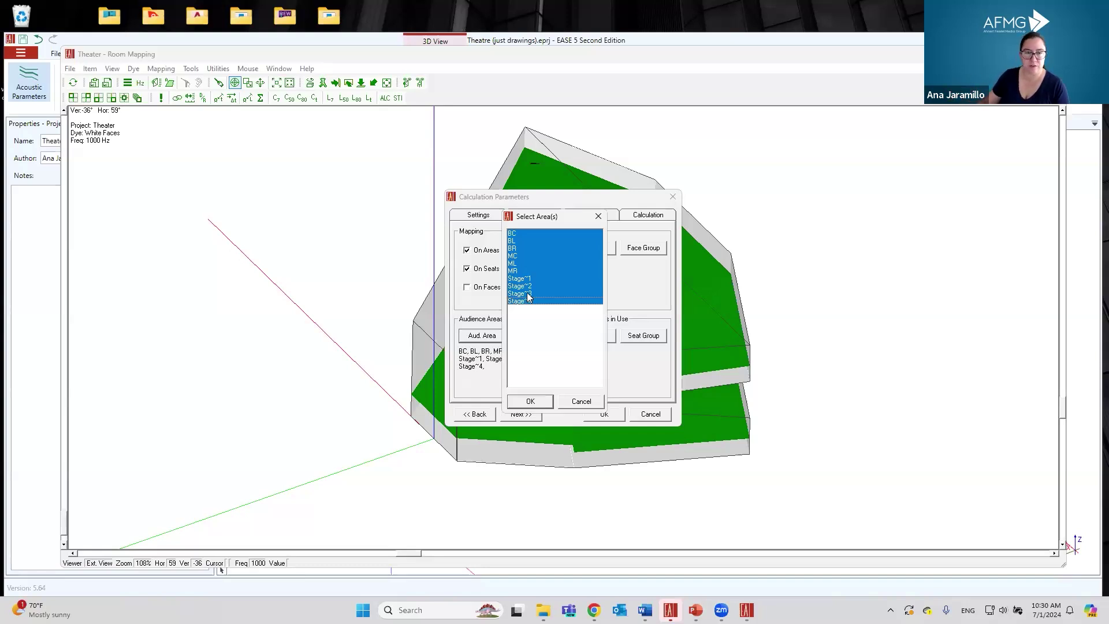
pyautogui.click(581, 401)
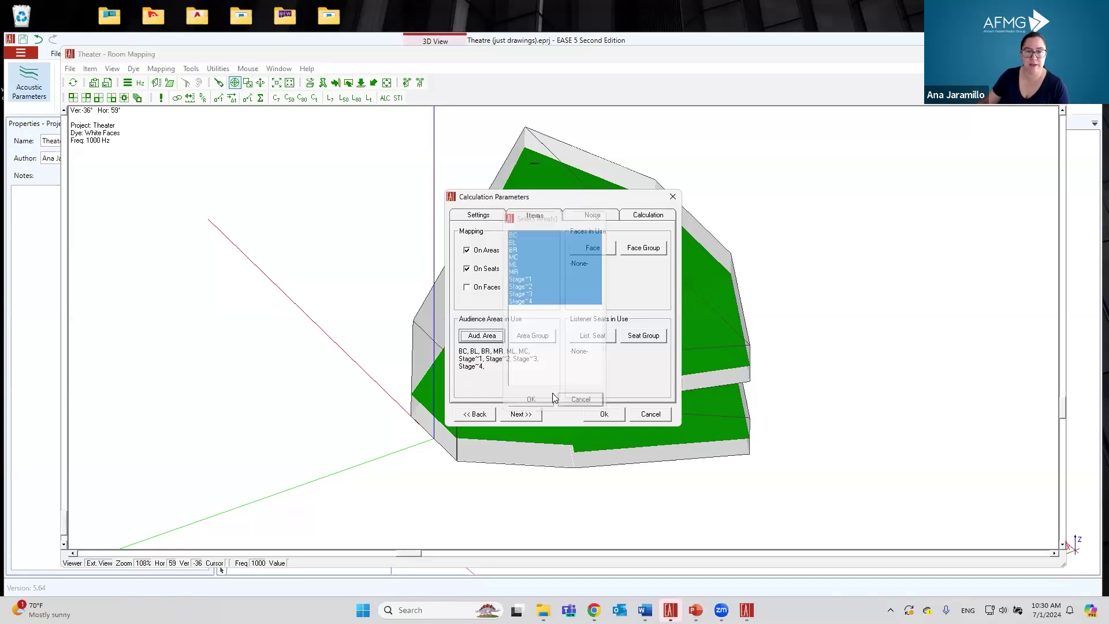
# Step: Examine the audience area groups, including Stage, and leave the calculation parameters without applying changes
pyautogui.click(533, 336)
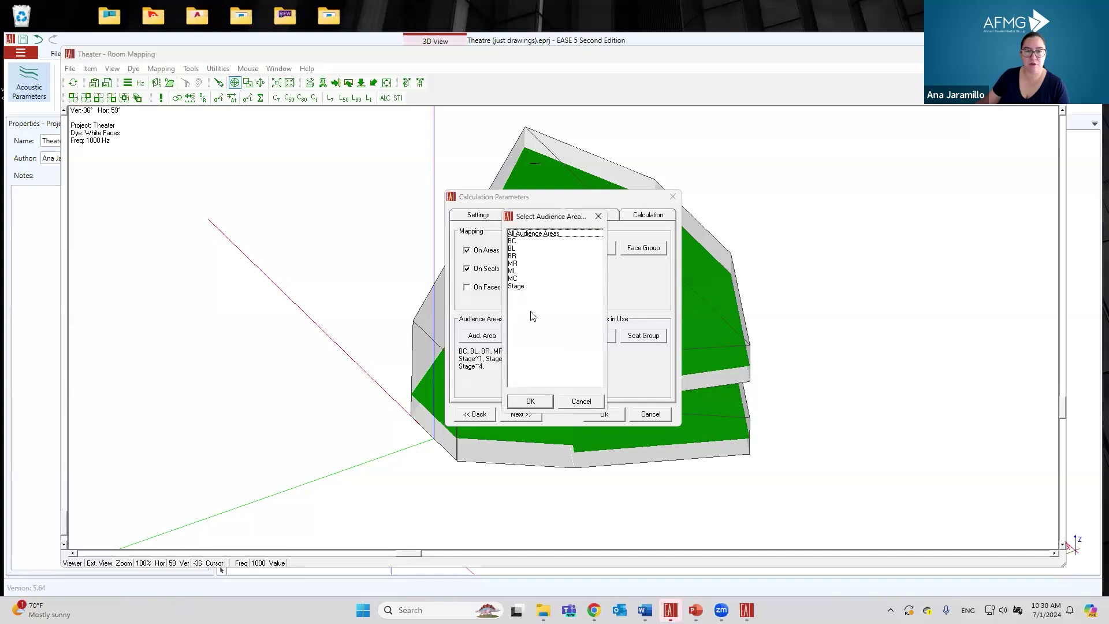
pyautogui.click(552, 286)
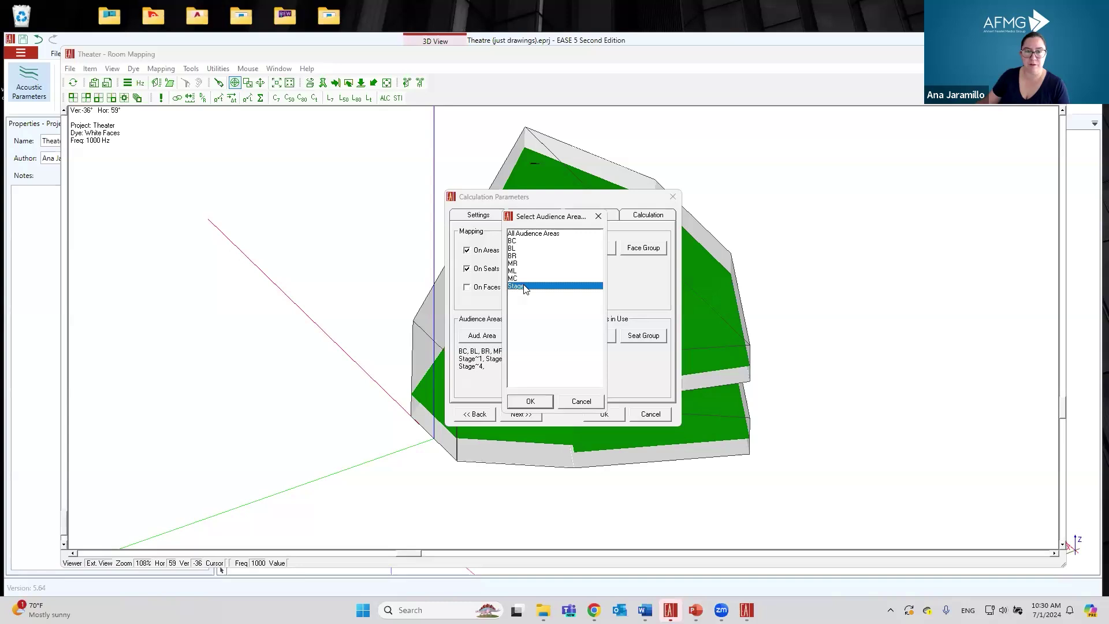
pyautogui.click(581, 403)
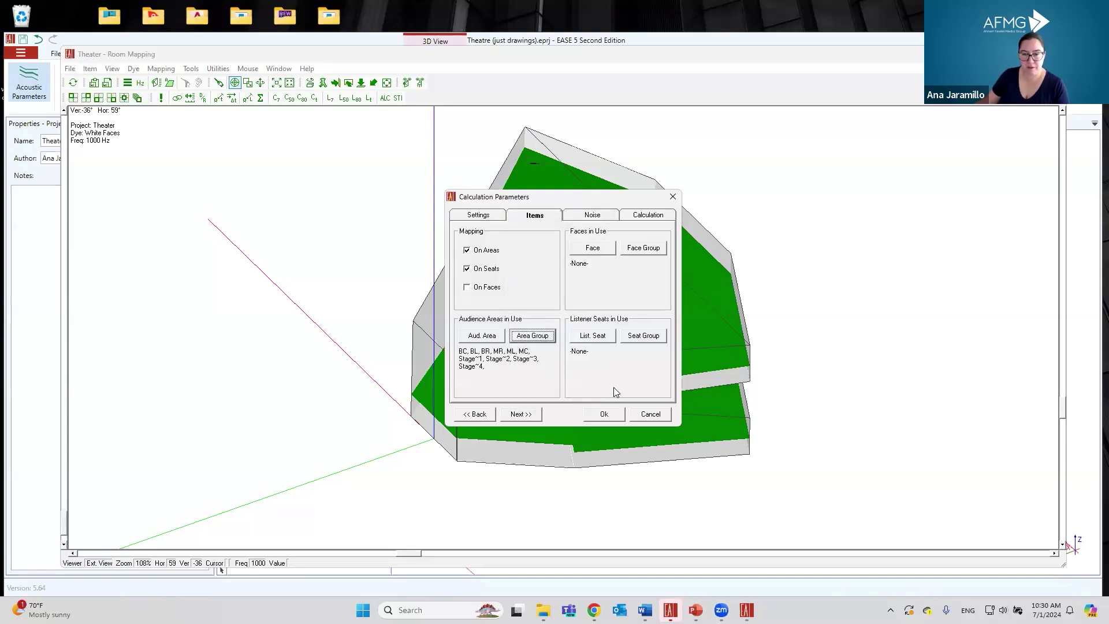
pyautogui.click(651, 414)
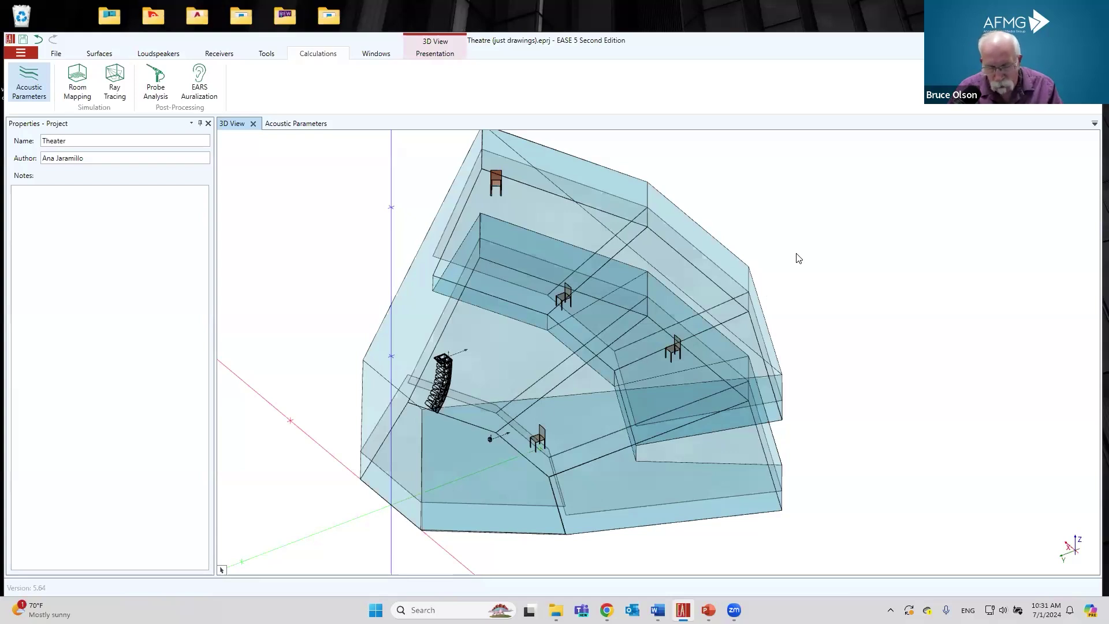
# Step: Switch to File Explorer and browse Public Documents to the AFMG > EASE > Custom Materials folder, shown in a smaller window
pyautogui.click(96, 55)
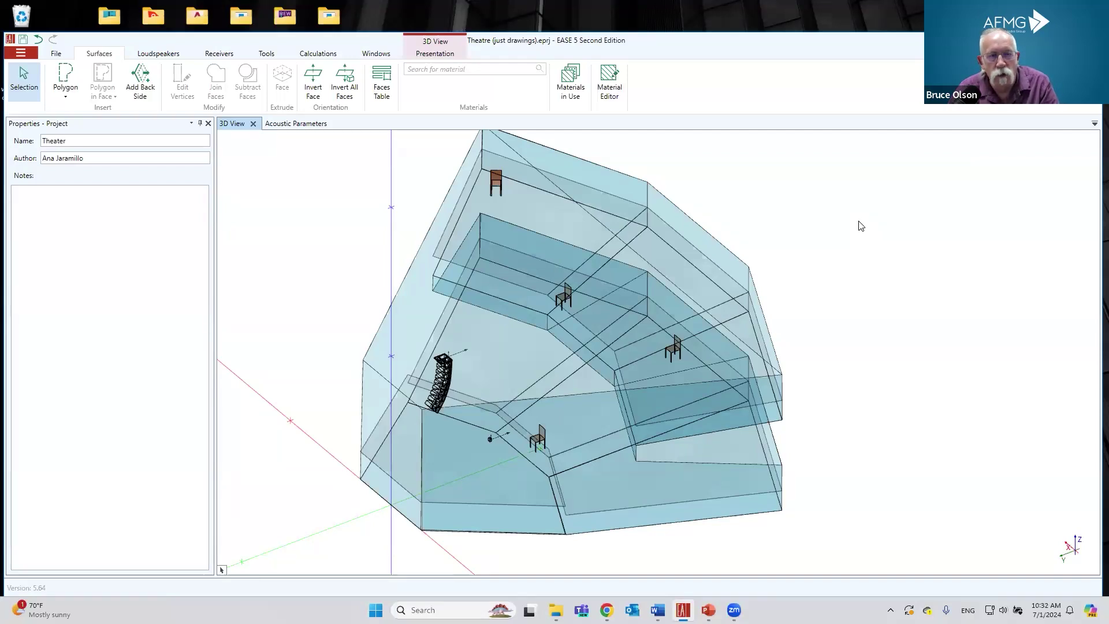
pyautogui.moveTo(556, 610)
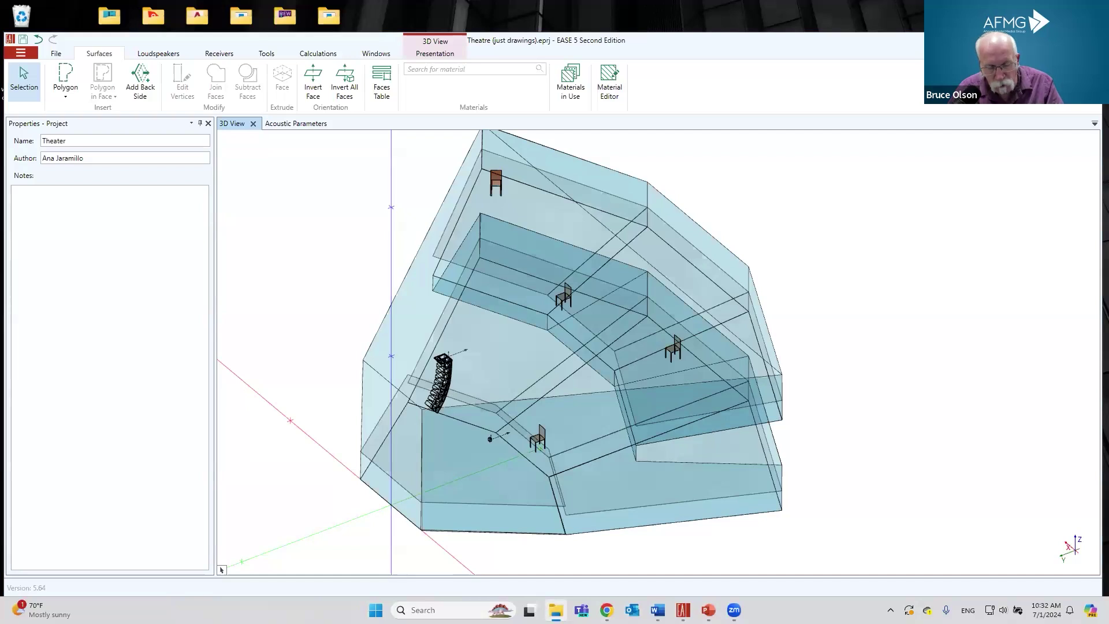
pyautogui.press('super+e')
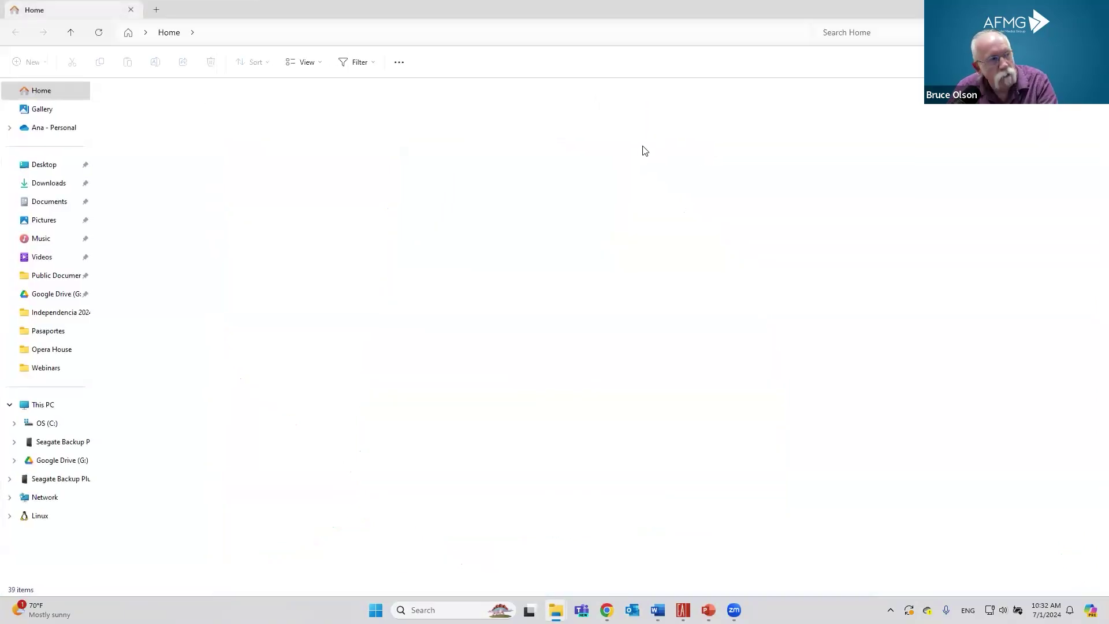
pyautogui.click(47, 282)
pyautogui.click(130, 121)
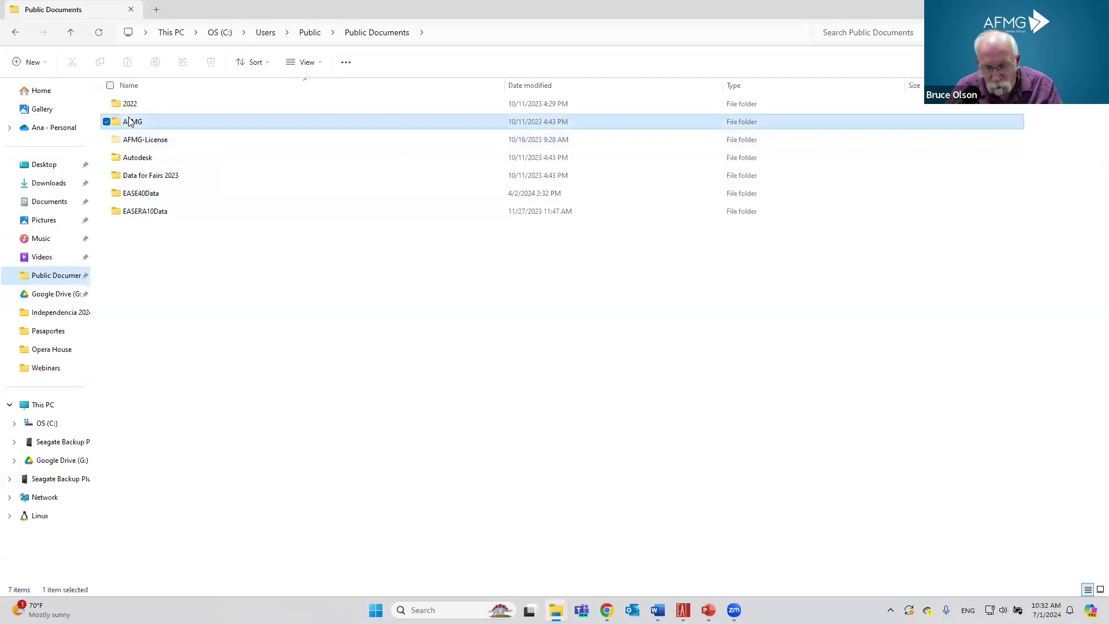
pyautogui.doubleClick(130, 121)
pyautogui.click(144, 141)
pyautogui.doubleClick(143, 141)
pyautogui.click(144, 108)
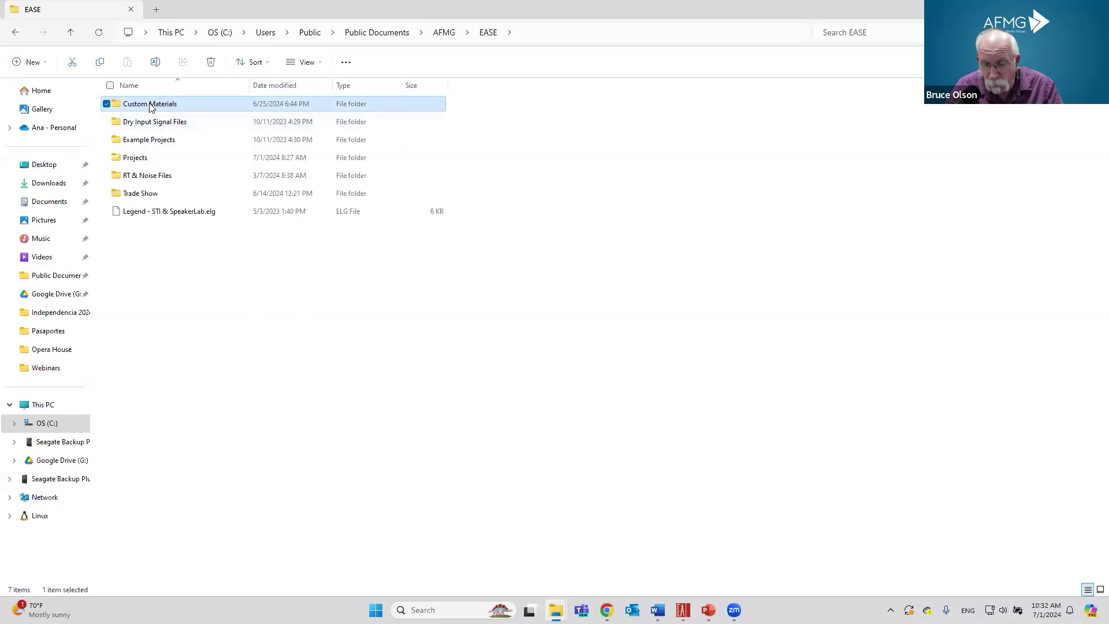
pyautogui.doubleClick(152, 108)
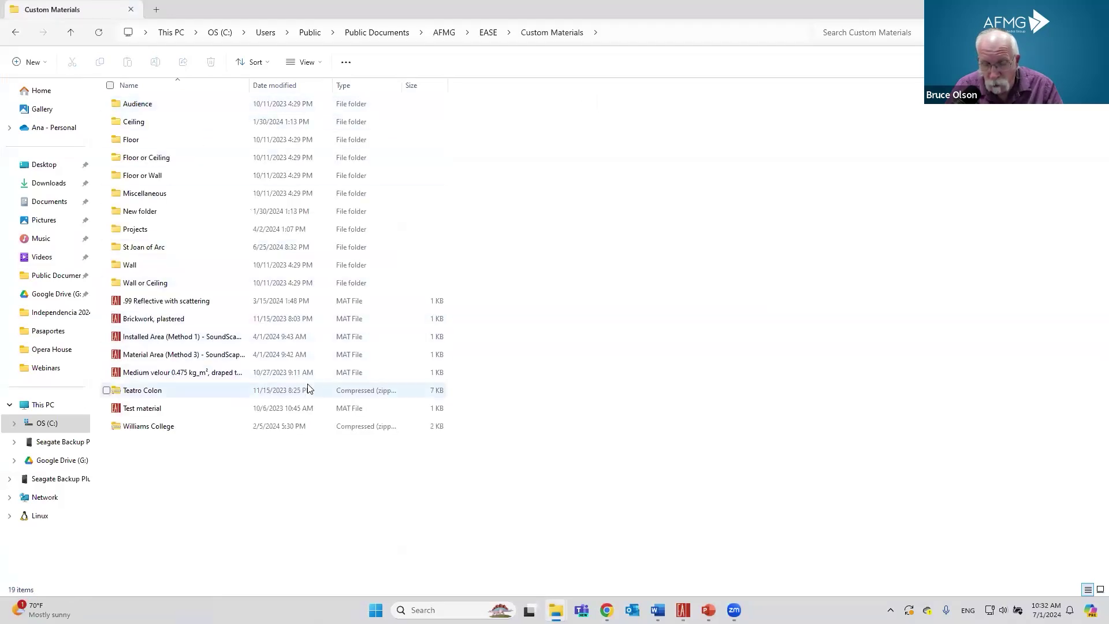
pyautogui.doubleClick(886, 11)
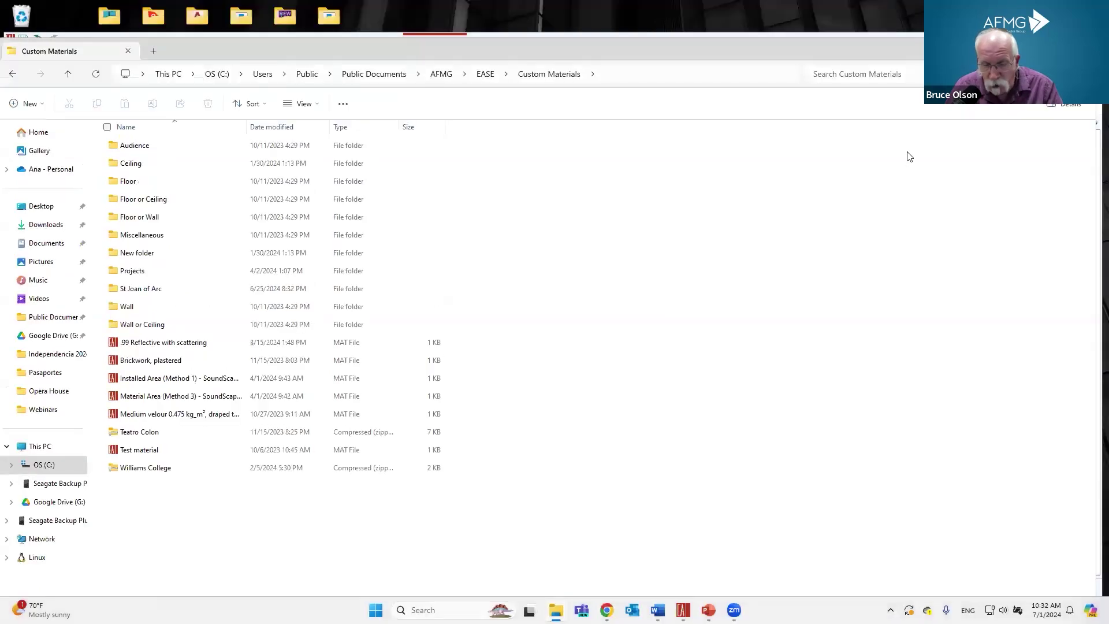
# Step: Examine where Custom Materials sits in the EASE folder and how its Projects subfolder stores material files, such as those in Teatro Colon
pyautogui.click(485, 75)
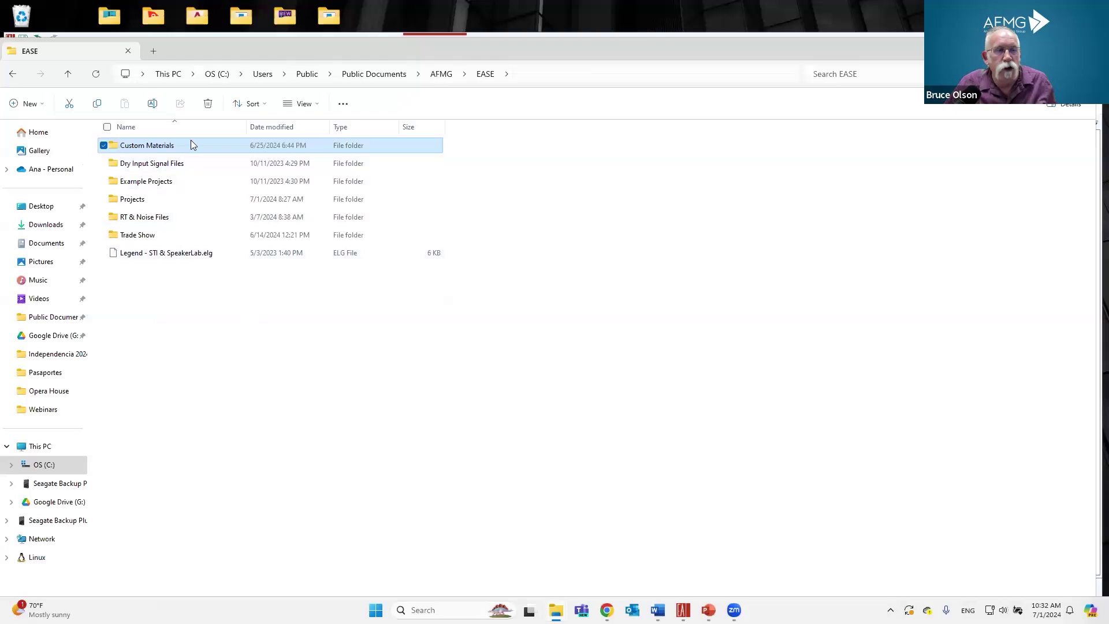
pyautogui.doubleClick(153, 146)
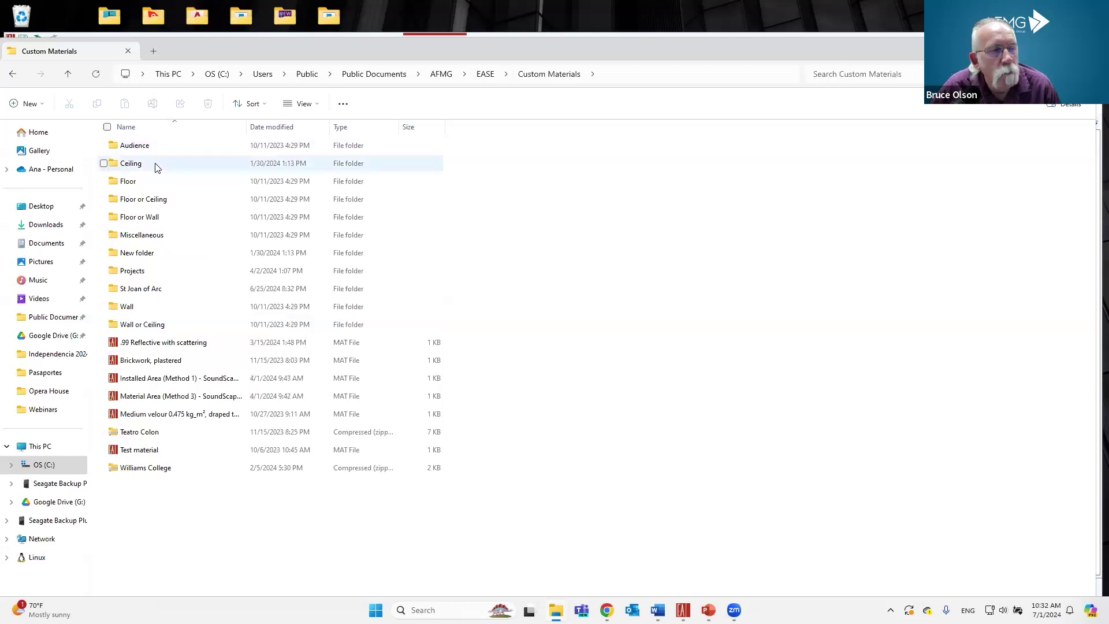
pyautogui.doubleClick(133, 271)
pyautogui.click(135, 184)
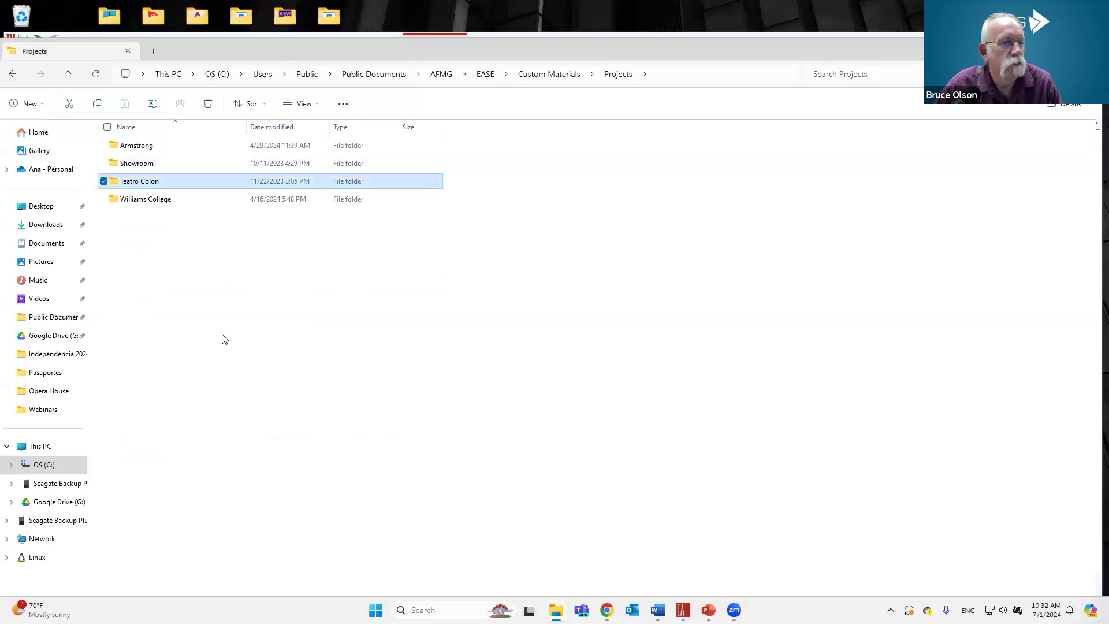
pyautogui.click(153, 231)
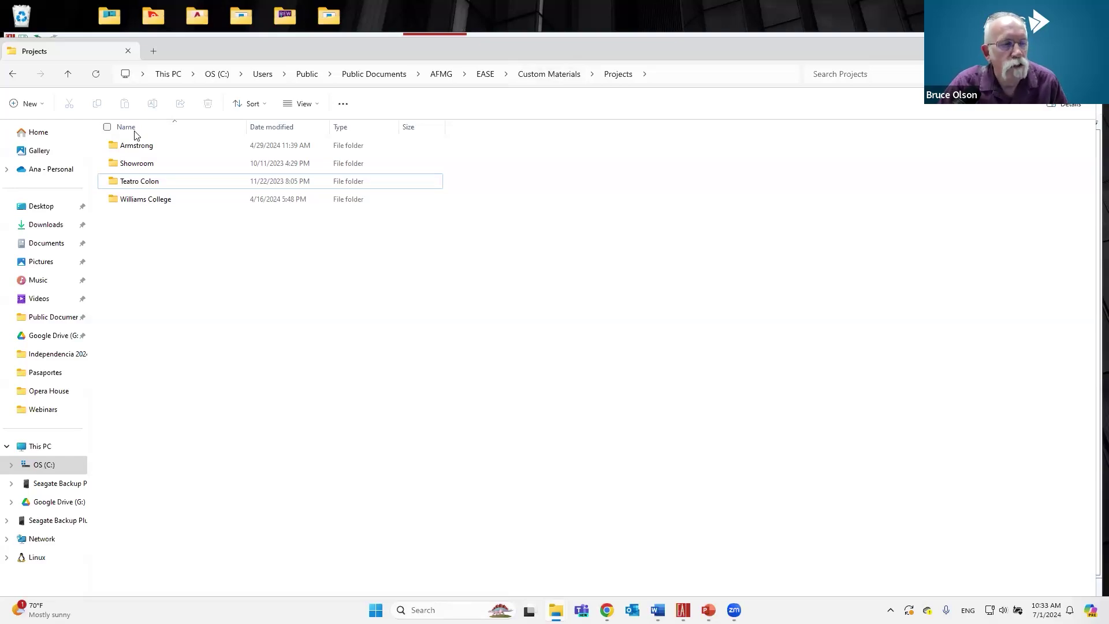
pyautogui.doubleClick(138, 181)
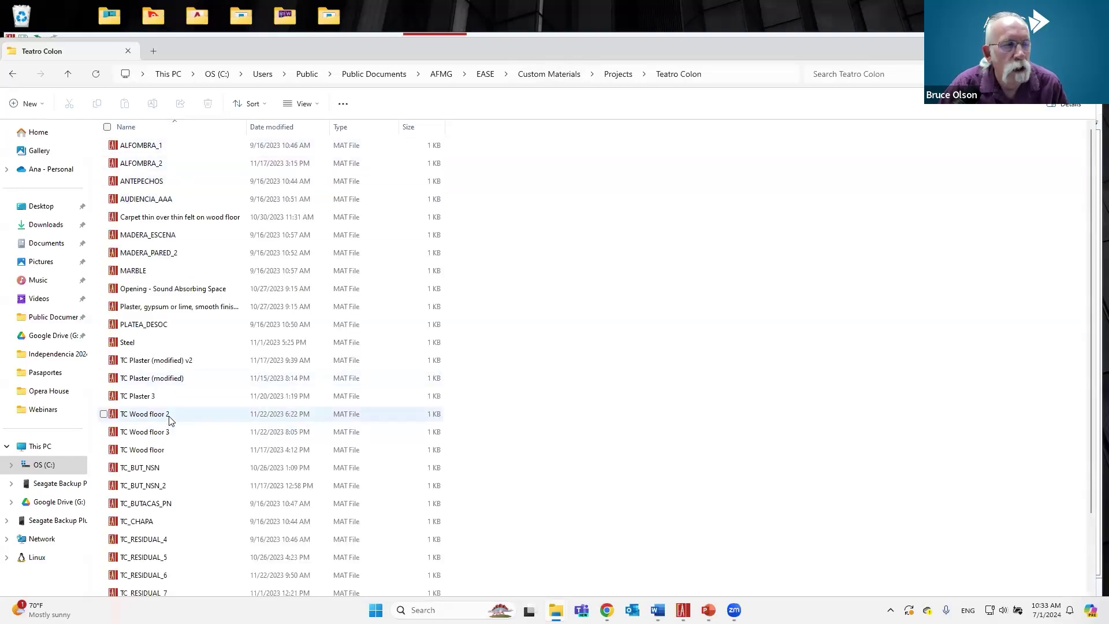
pyautogui.click(611, 75)
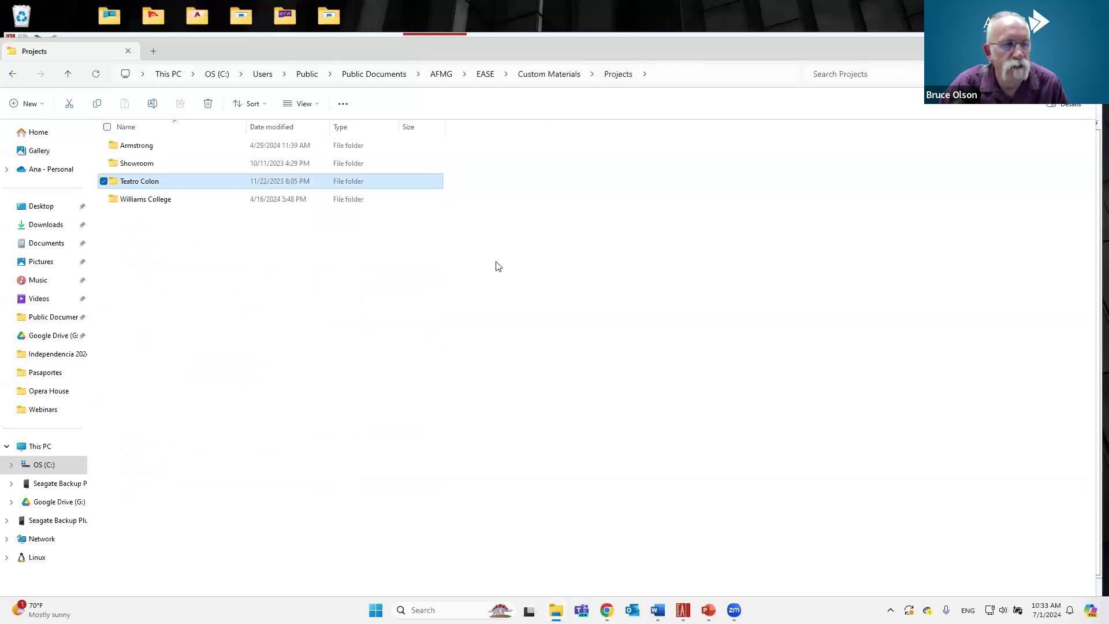
pyautogui.click(549, 75)
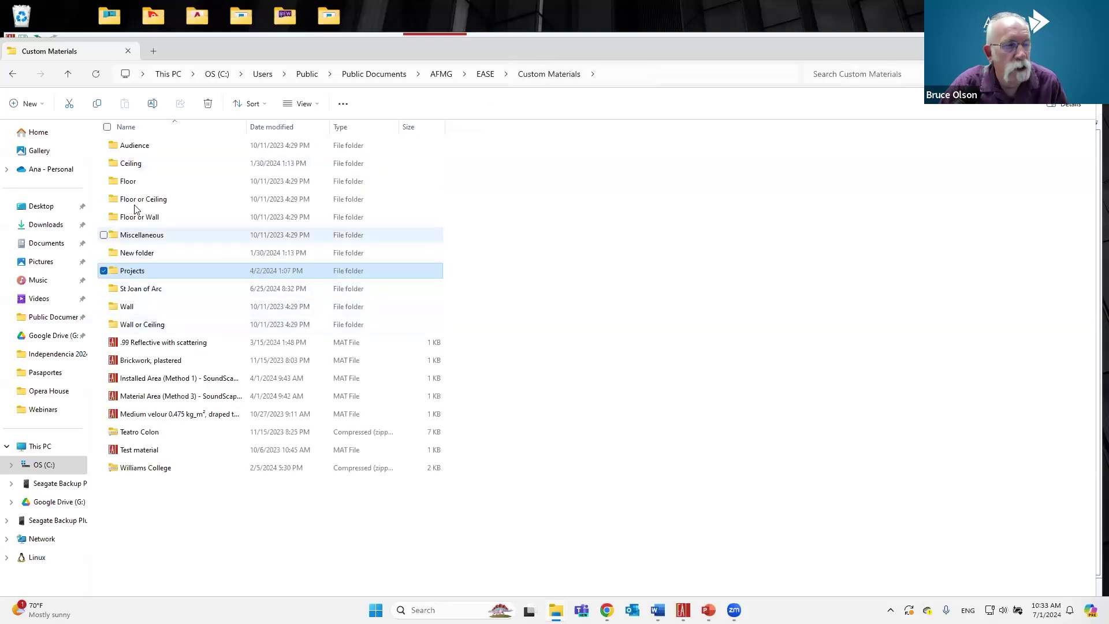
# Step: Examine the material files in the Audience folder and return to Custom Materials
pyautogui.click(783, 296)
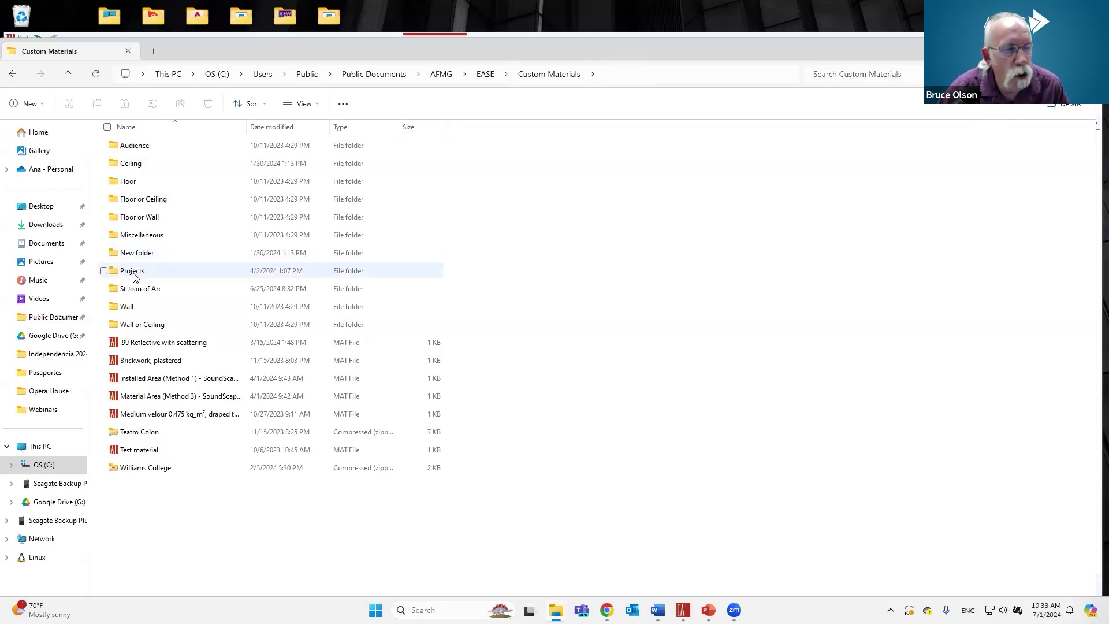
pyautogui.doubleClick(149, 147)
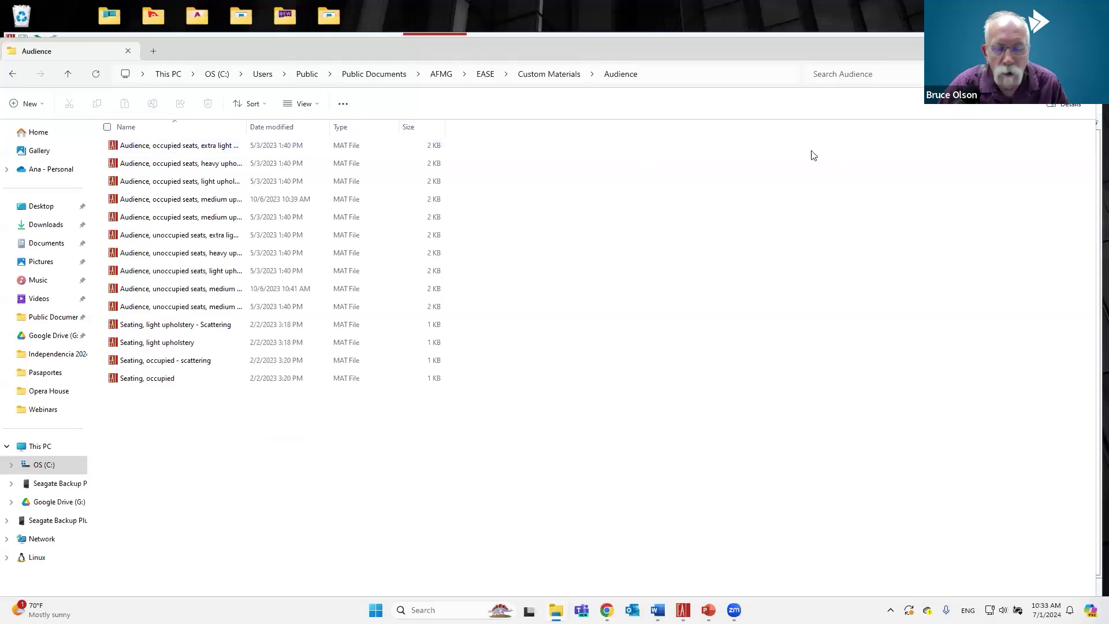
pyautogui.click(540, 75)
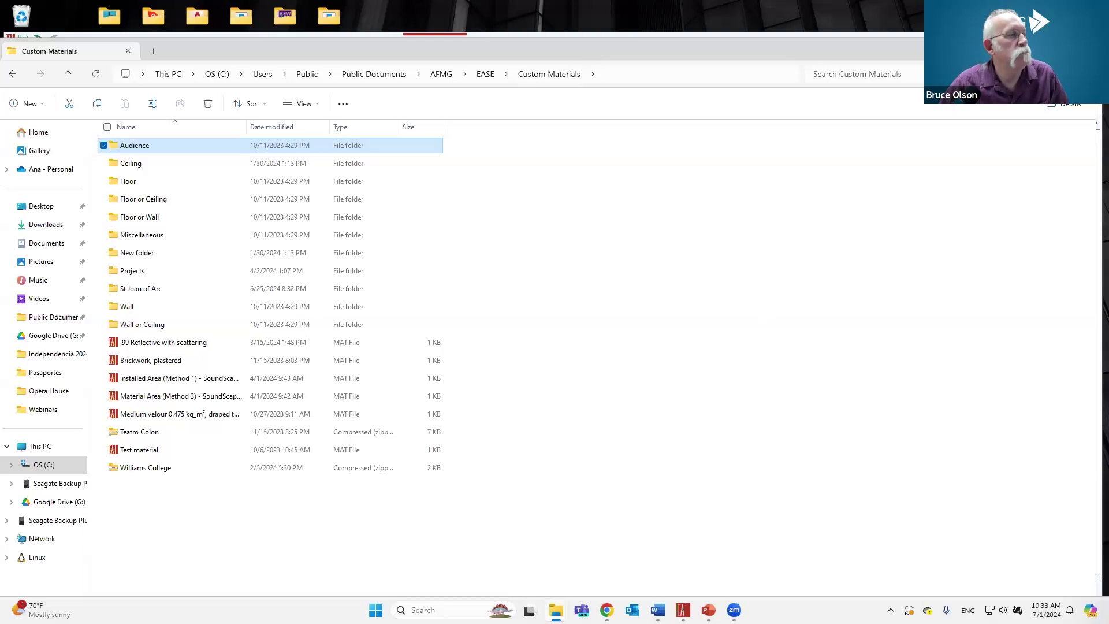
# Step: Switch back to EASE 5, open the Material Editor and examine the default wall material's absorption and scattering coefficients and its file commands
pyautogui.hotkey('alt', 'Tab')
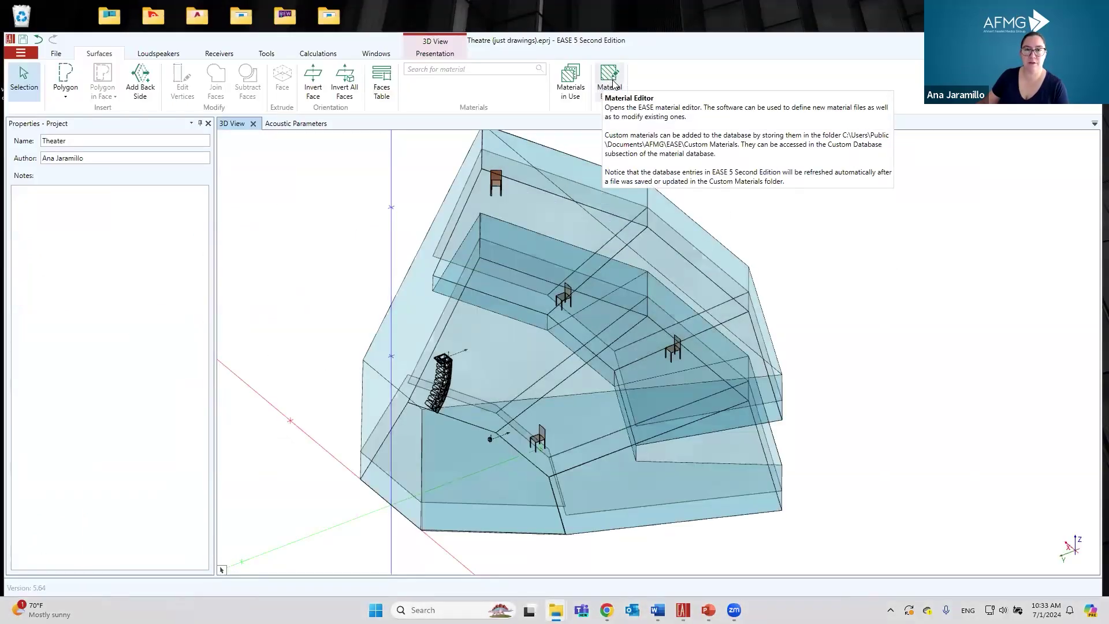
pyautogui.click(611, 81)
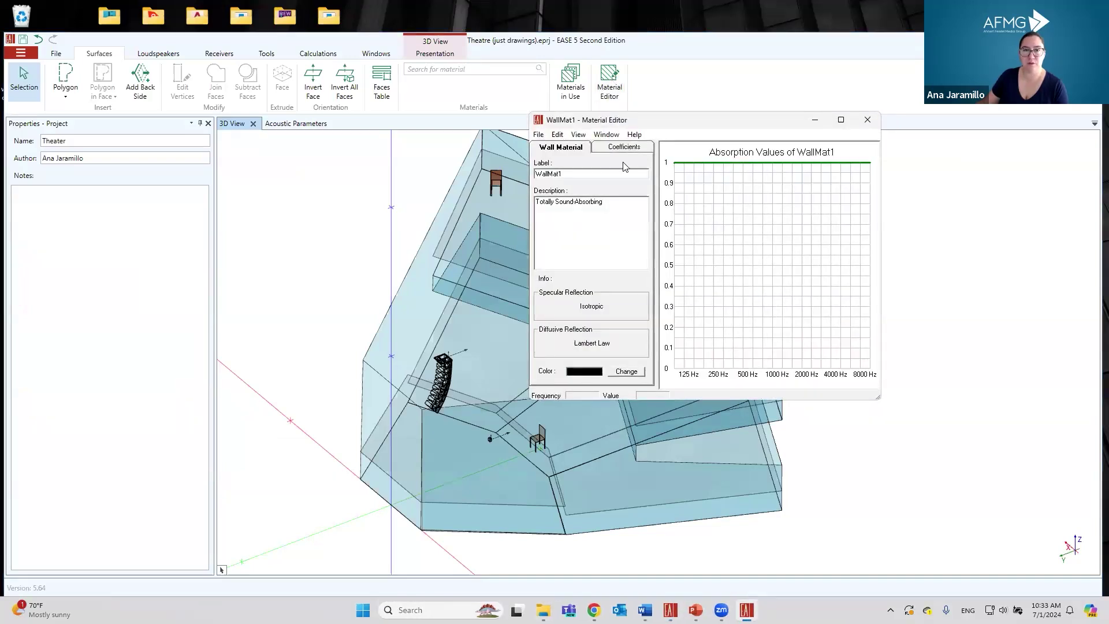
pyautogui.click(623, 147)
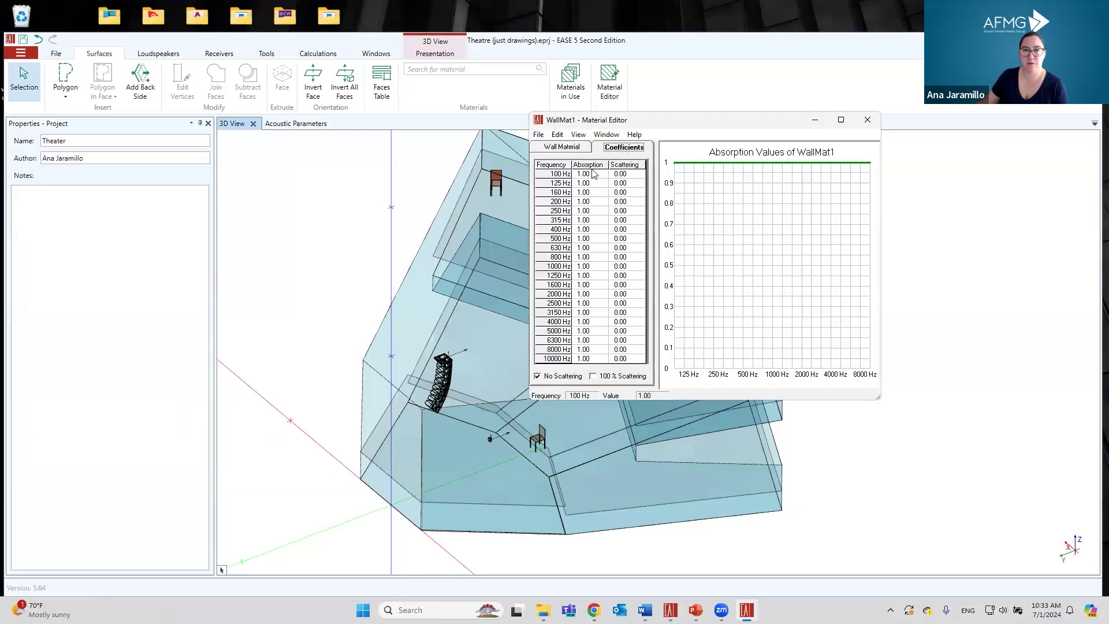
pyautogui.click(554, 147)
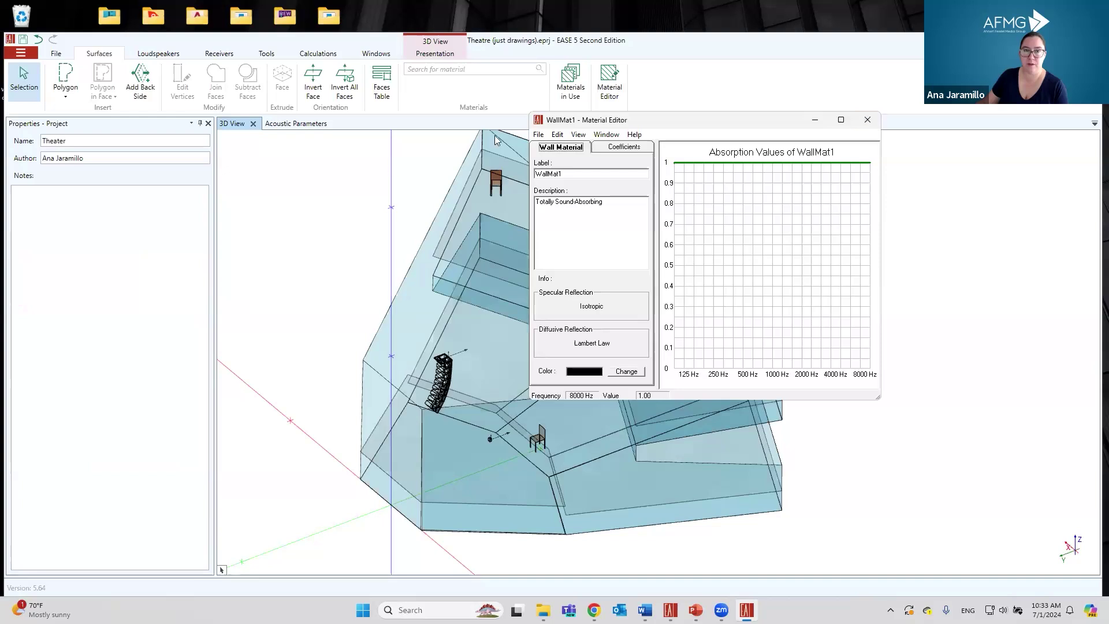
pyautogui.click(538, 135)
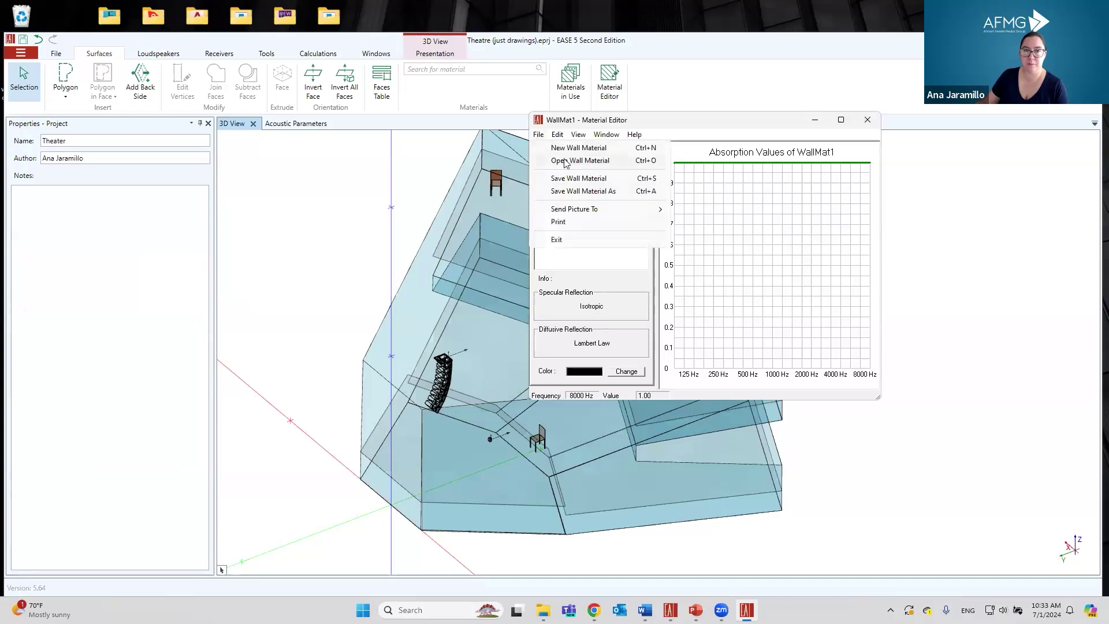
# Step: Check the Custom Materials folder where wall materials are saved, and close the Material Editor without saving
pyautogui.click(576, 192)
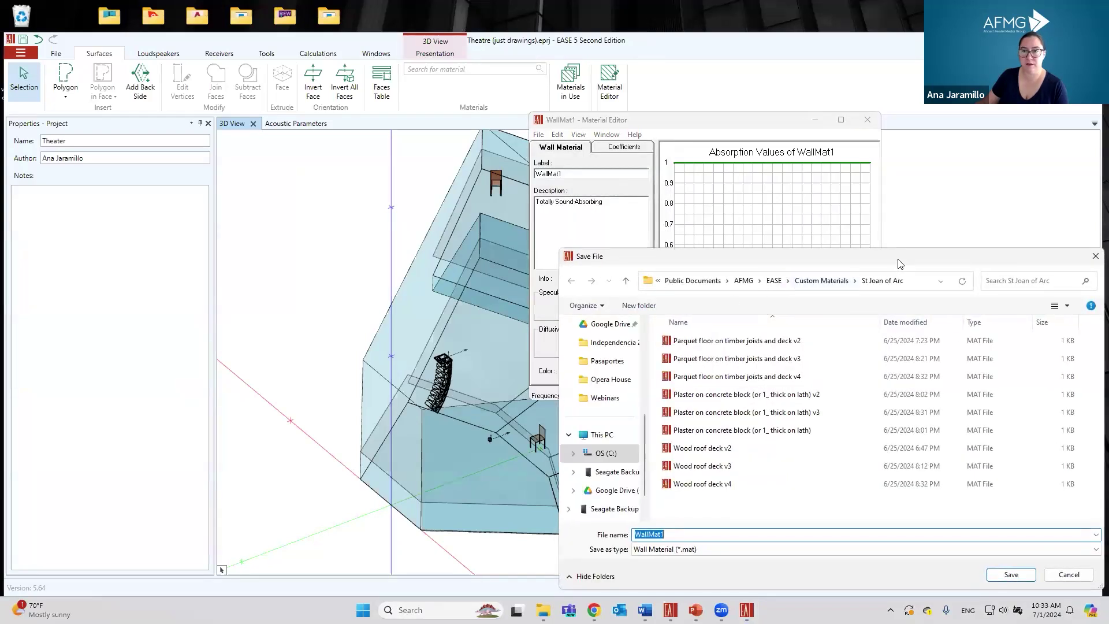
pyautogui.moveTo(899, 263); pyautogui.dragTo(741, 226)
pyautogui.click(696, 243)
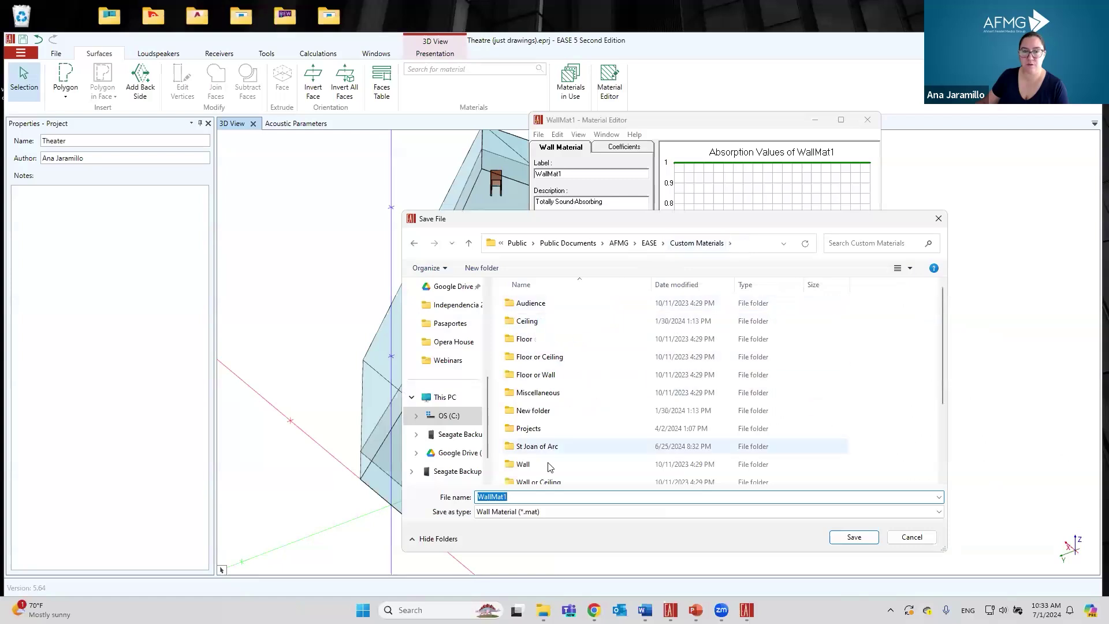
pyautogui.click(911, 536)
pyautogui.click(867, 120)
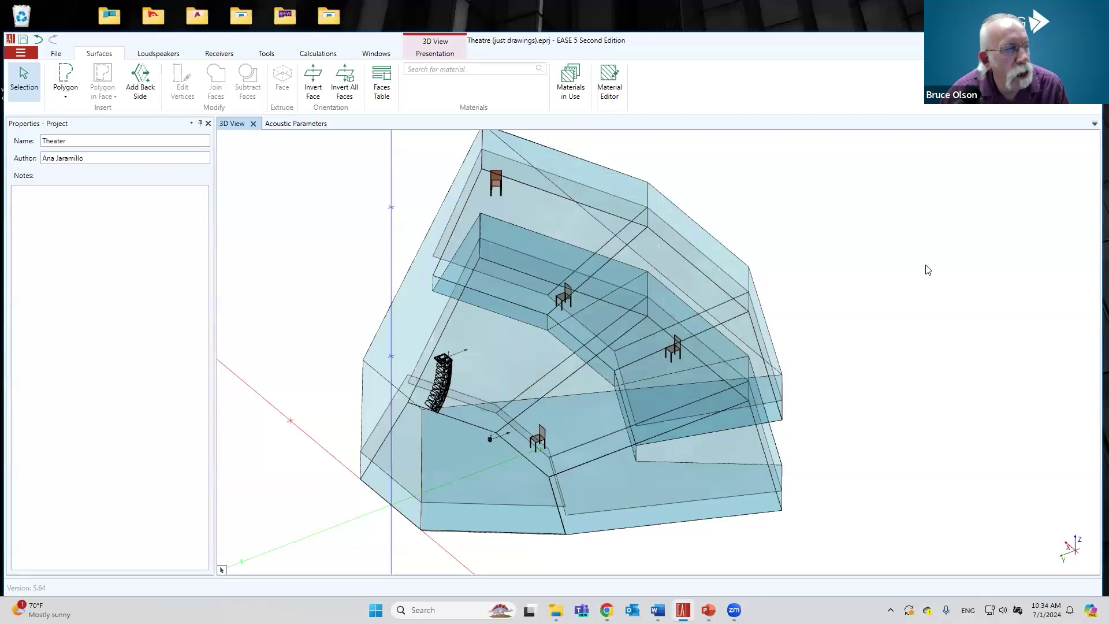
# Step: Set the ear height of the MR audience area to 2 feet
pyautogui.click(538, 438)
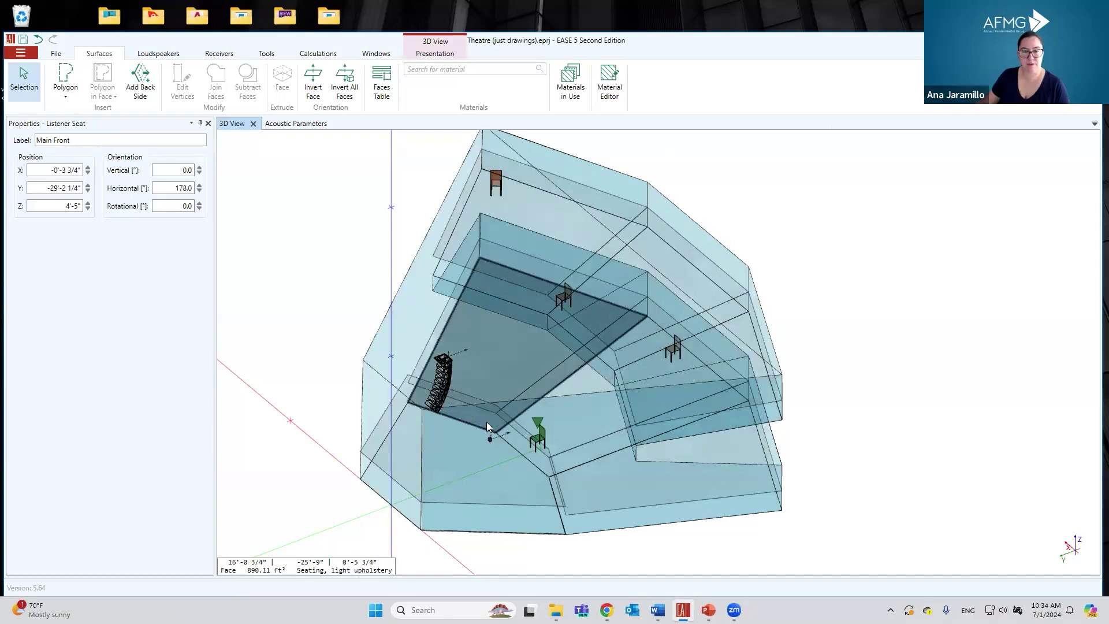
pyautogui.click(491, 388)
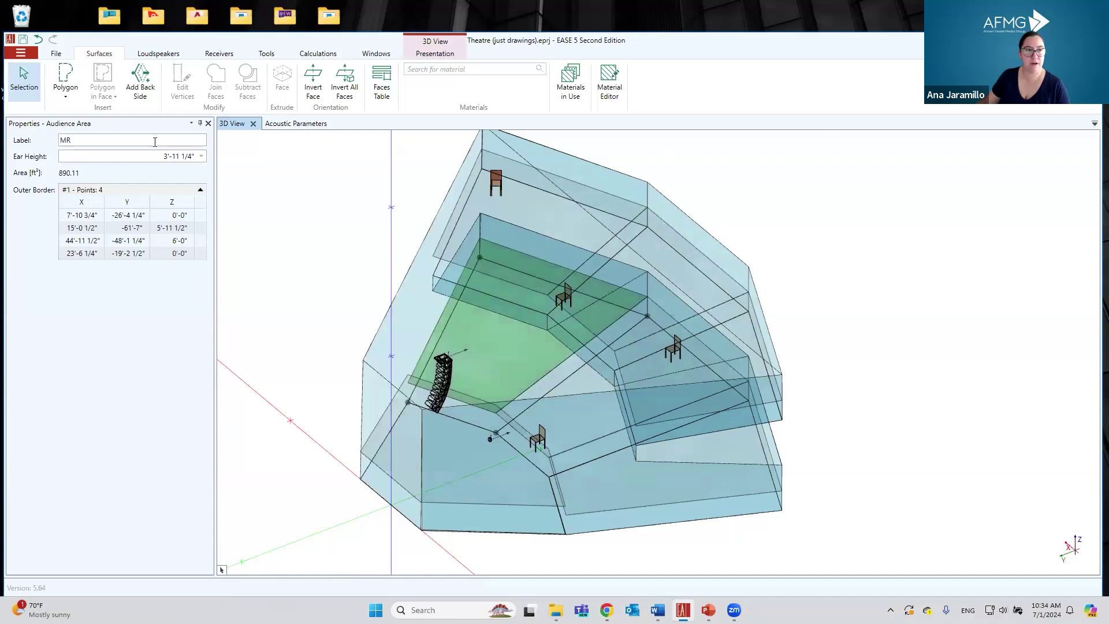
pyautogui.click(201, 156)
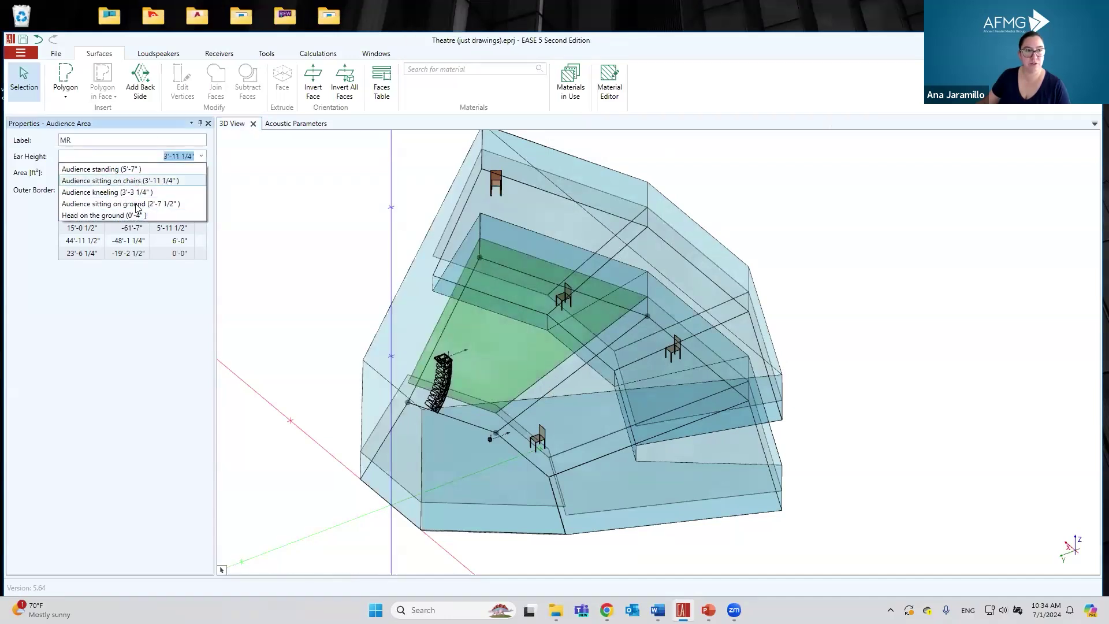
pyautogui.click(158, 153)
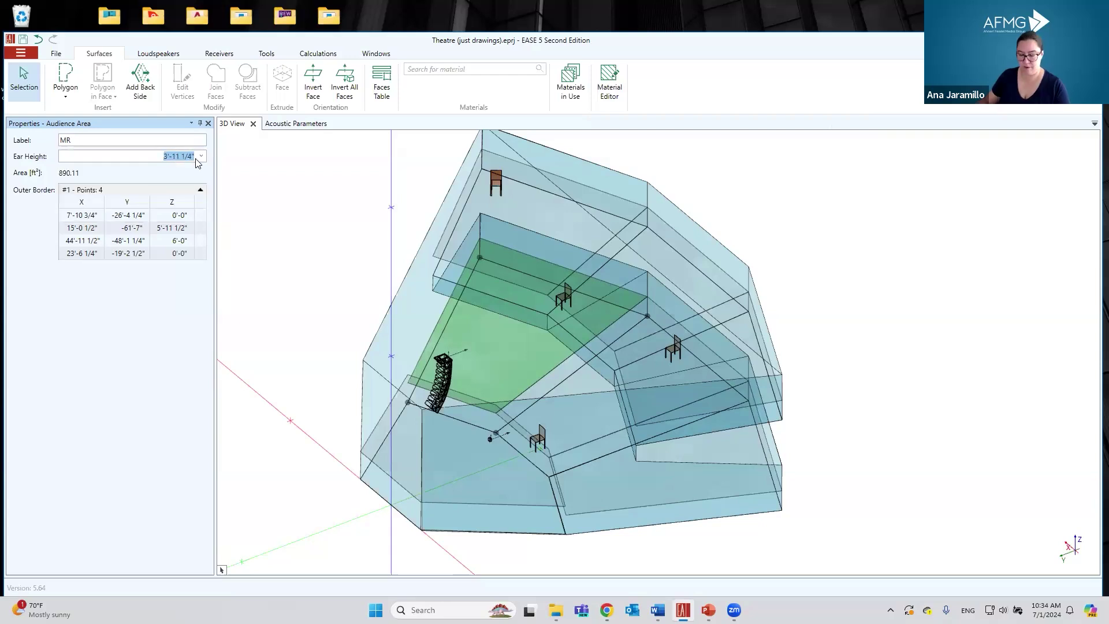
pyautogui.write('2')
pyautogui.press('Return')
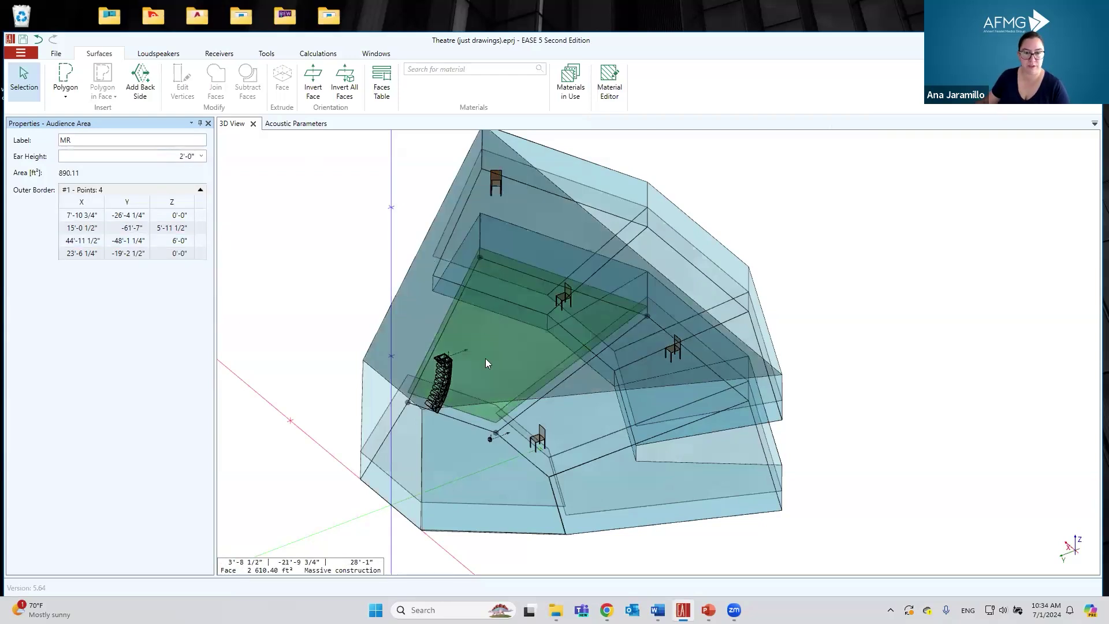
# Step: Set the MR audience area's ear height to the preset Audience sitting on chairs (3'-11 1/4")
pyautogui.click(201, 157)
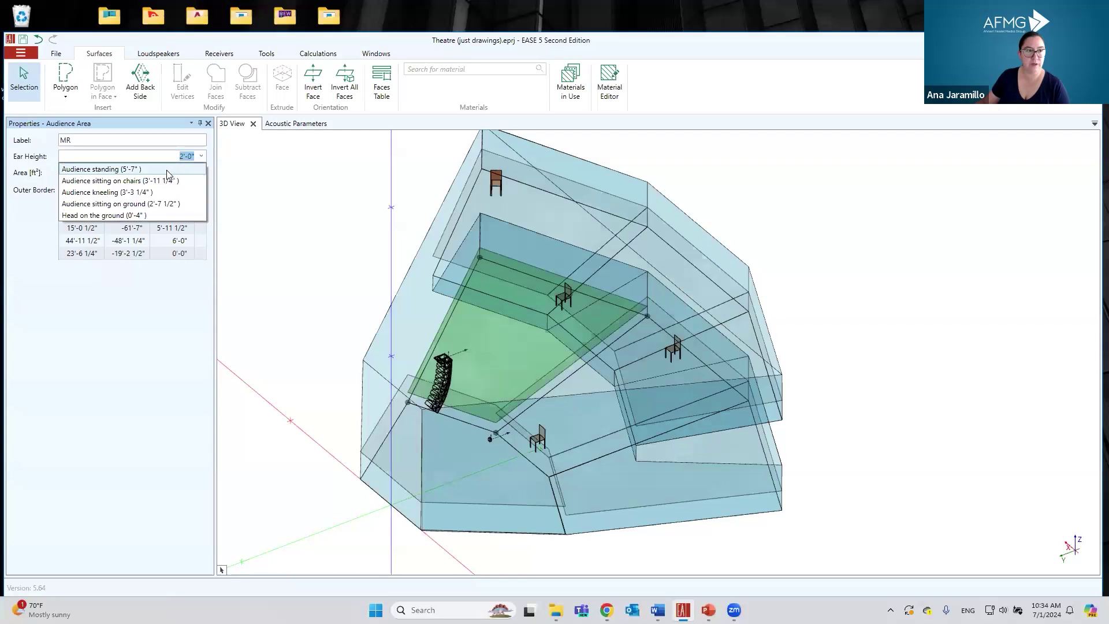
pyautogui.click(172, 181)
pyautogui.click(202, 158)
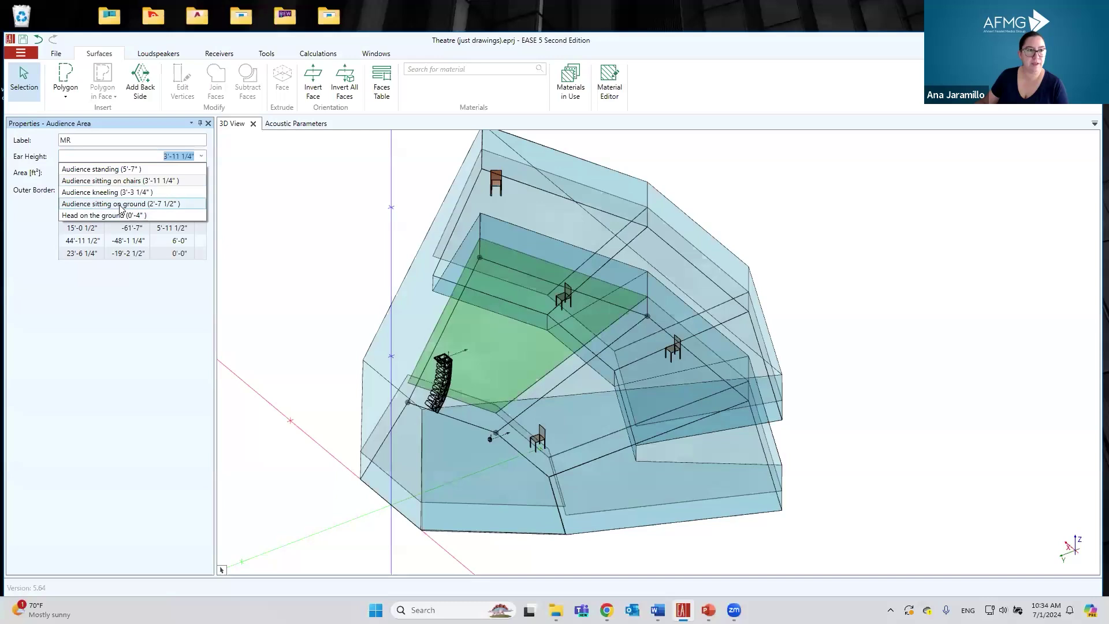
pyautogui.click(145, 160)
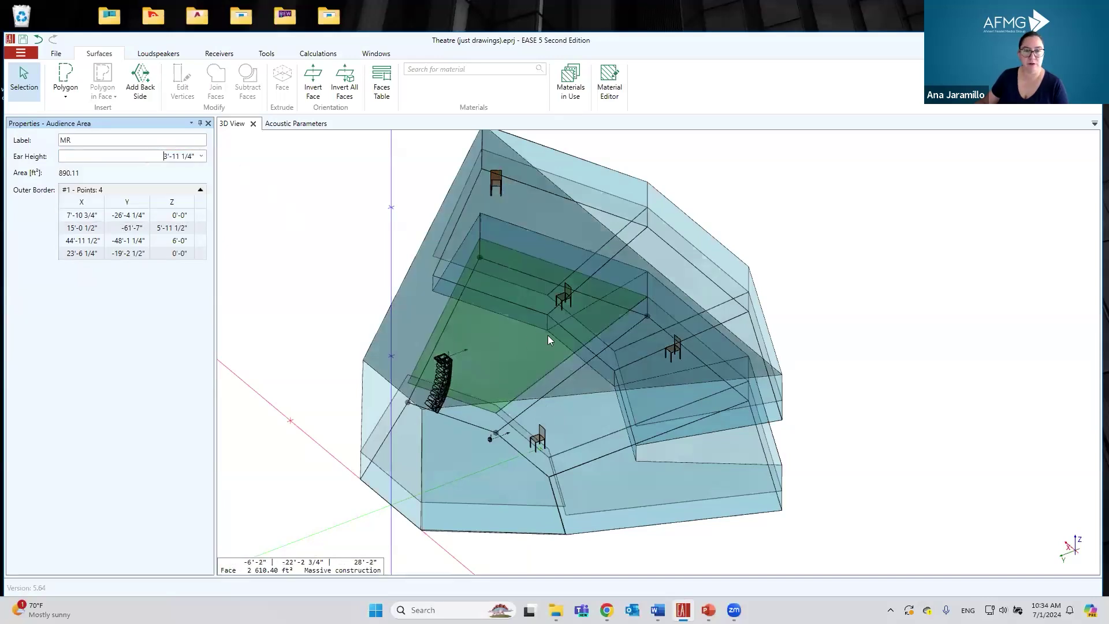
# Step: Examine the position of the Main Front listener seat in the theatre model
pyautogui.click(543, 439)
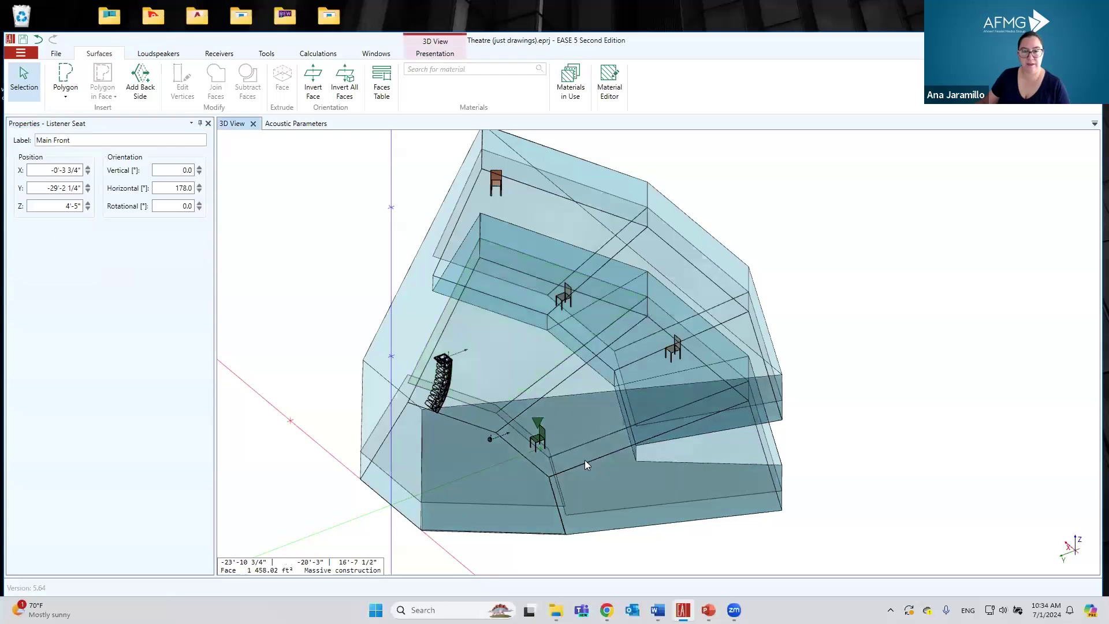
pyautogui.moveTo(592, 447)
pyautogui.mouseDown(button='right')
pyautogui.moveTo(497, 269)
pyautogui.moveTo(612, 453)
pyautogui.mouseUp(button='right')
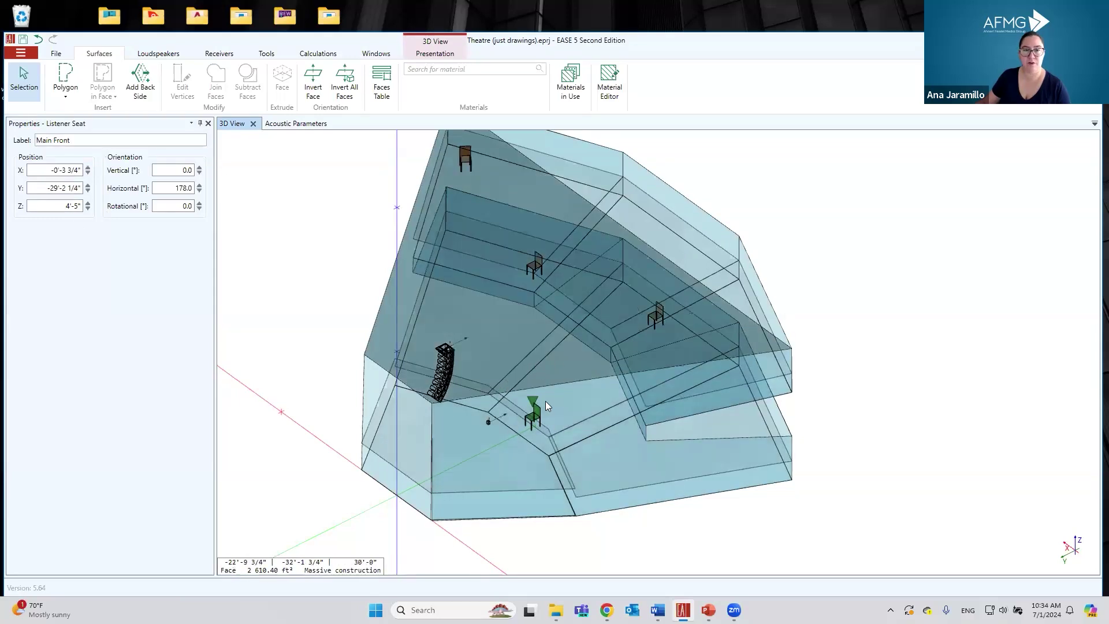
pyautogui.moveTo(654, 328); pyautogui.dragTo(523, 162, button='middle')
pyautogui.moveTo(609, 226); pyautogui.dragTo(539, 311, button='middle')
# Step: Raise the Balcony Front listener seat by 3 feet along Z with a relative move
pyautogui.click(538, 311)
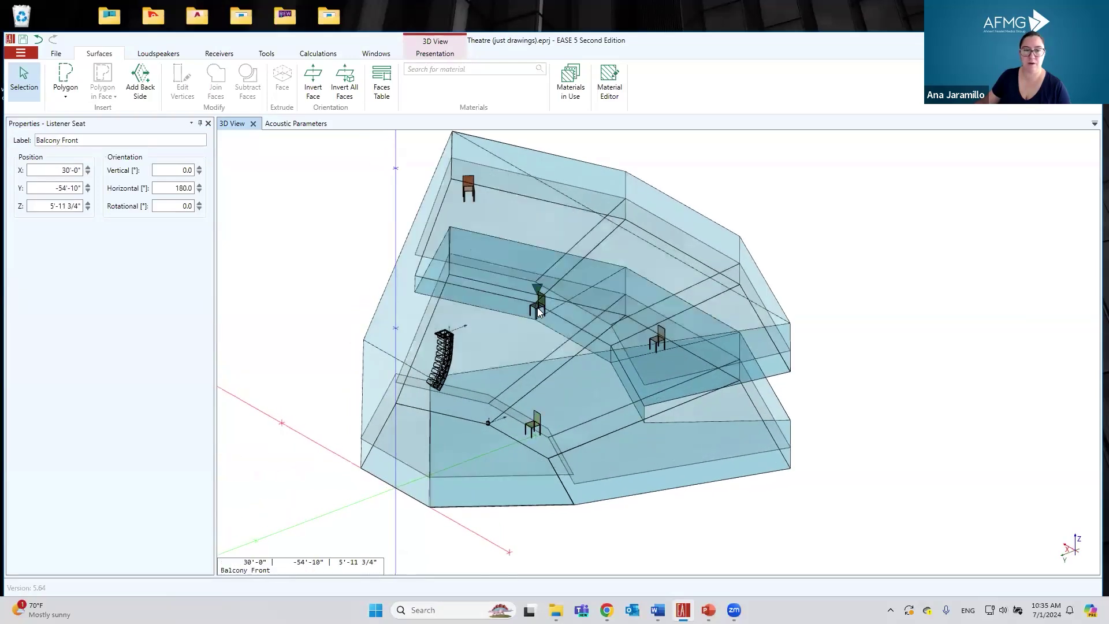
pyautogui.moveTo(843, 390); pyautogui.dragTo(774, 404, button='middle')
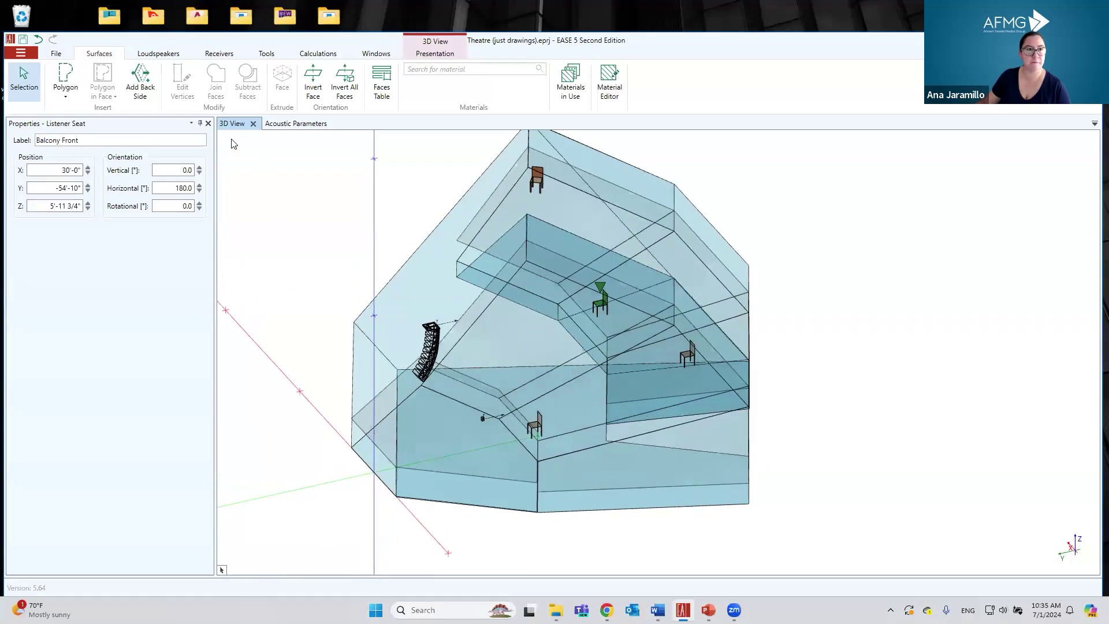
pyautogui.click(267, 54)
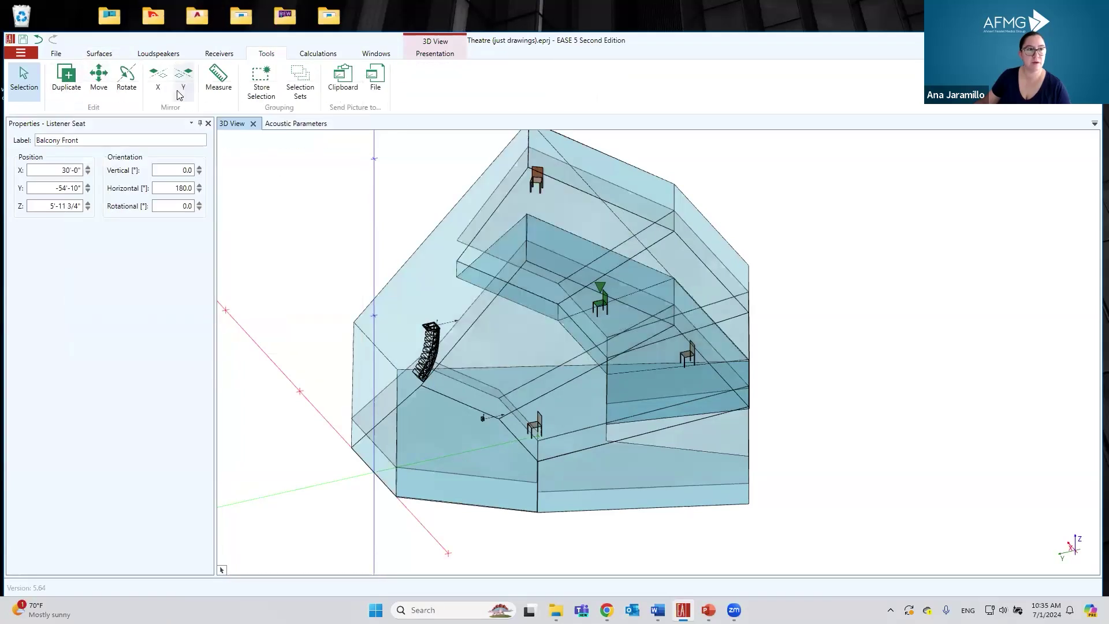
pyautogui.click(98, 76)
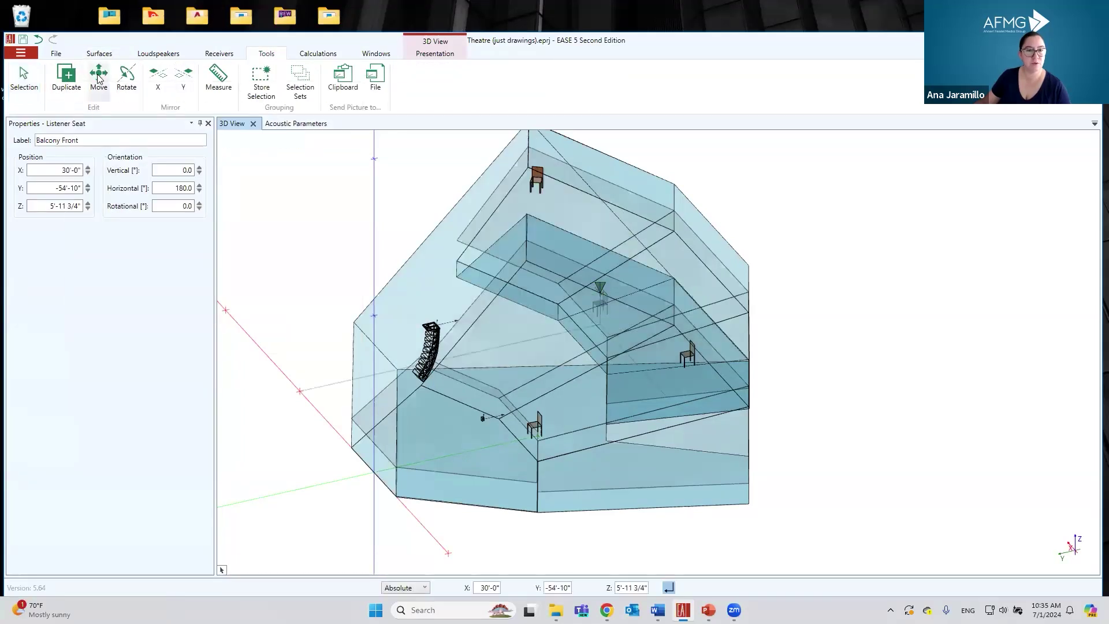
pyautogui.click(608, 299)
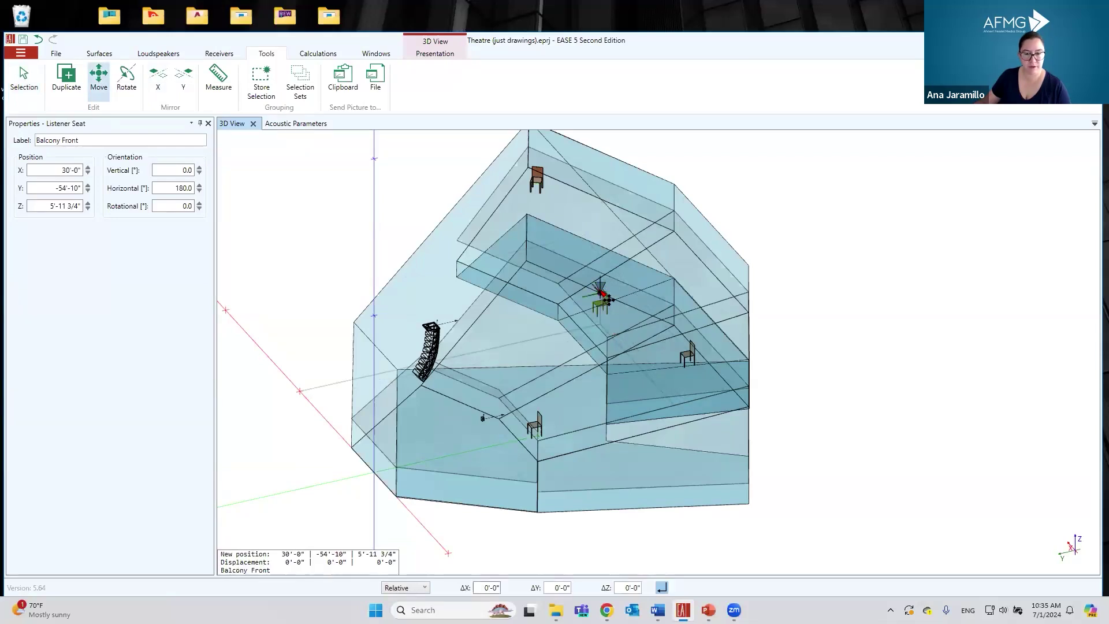
pyautogui.press('Tab')
pyautogui.press('Tab')
pyautogui.write('3')
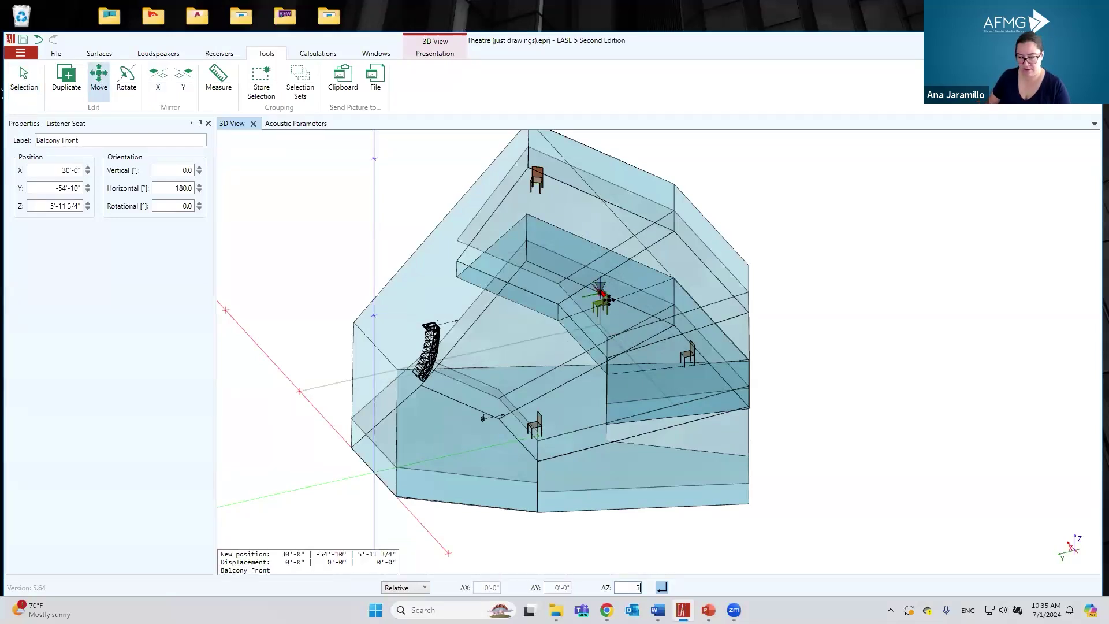
pyautogui.press('Return')
# Step: Select the Balcony Corner listener seat and examine its placement in the theatre model
pyautogui.moveTo(608, 299); pyautogui.dragTo(536, 238, button='middle')
pyautogui.click(507, 183)
pyautogui.moveTo(823, 319); pyautogui.dragTo(846, 359, button='middle')
pyautogui.moveTo(824, 411); pyautogui.dragTo(879, 416, button='middle')
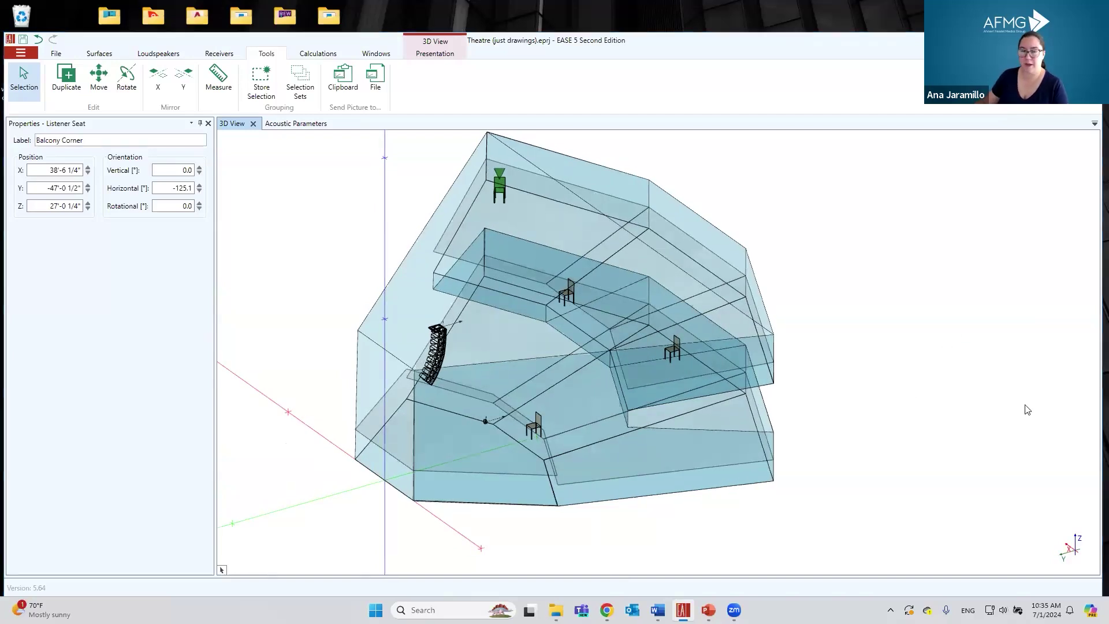
pyautogui.moveTo(838, 524); pyautogui.dragTo(799, 301, button='middle')
pyautogui.click(833, 239)
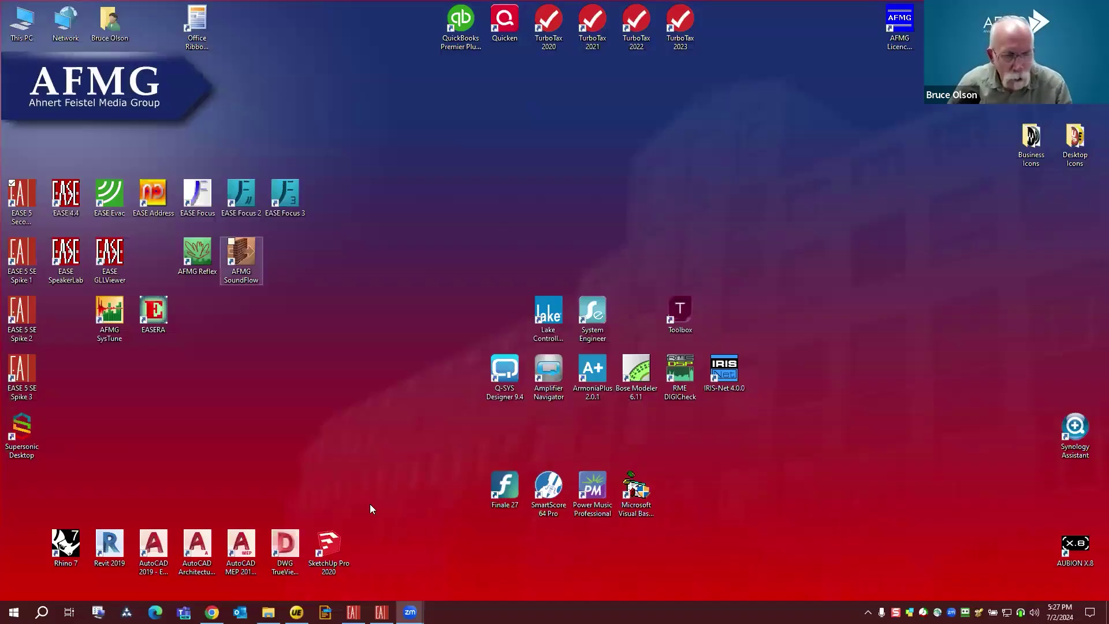
# Step: Switch to the EASE 5 window with the MLC Showroom project and review the quick-access speaker models, including J-Series Line array and UB82e
pyautogui.click(351, 563)
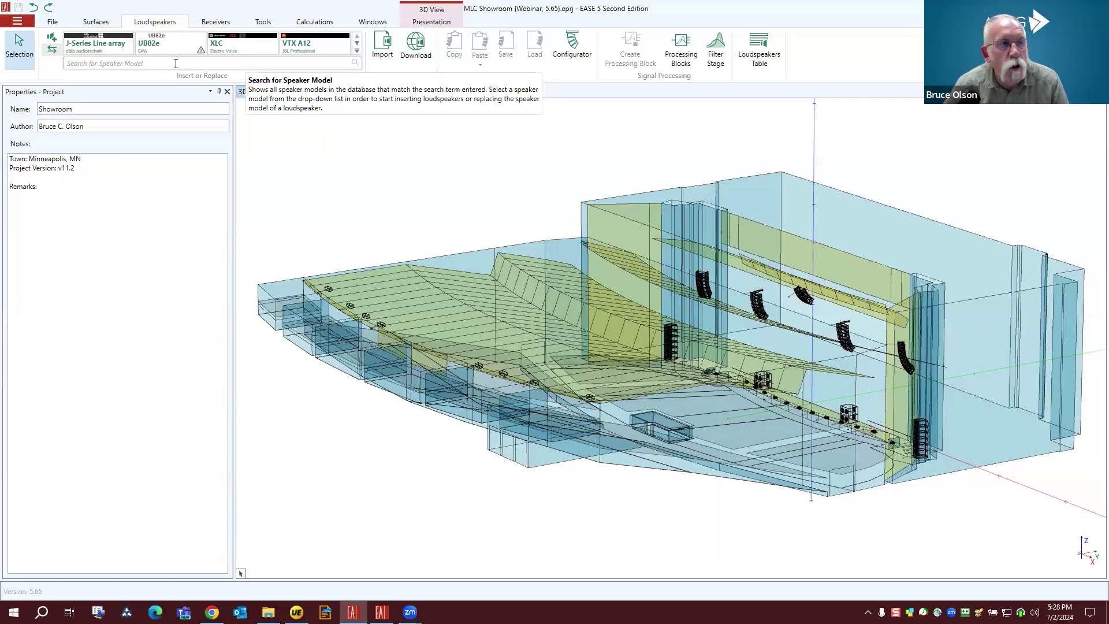
pyautogui.click(357, 46)
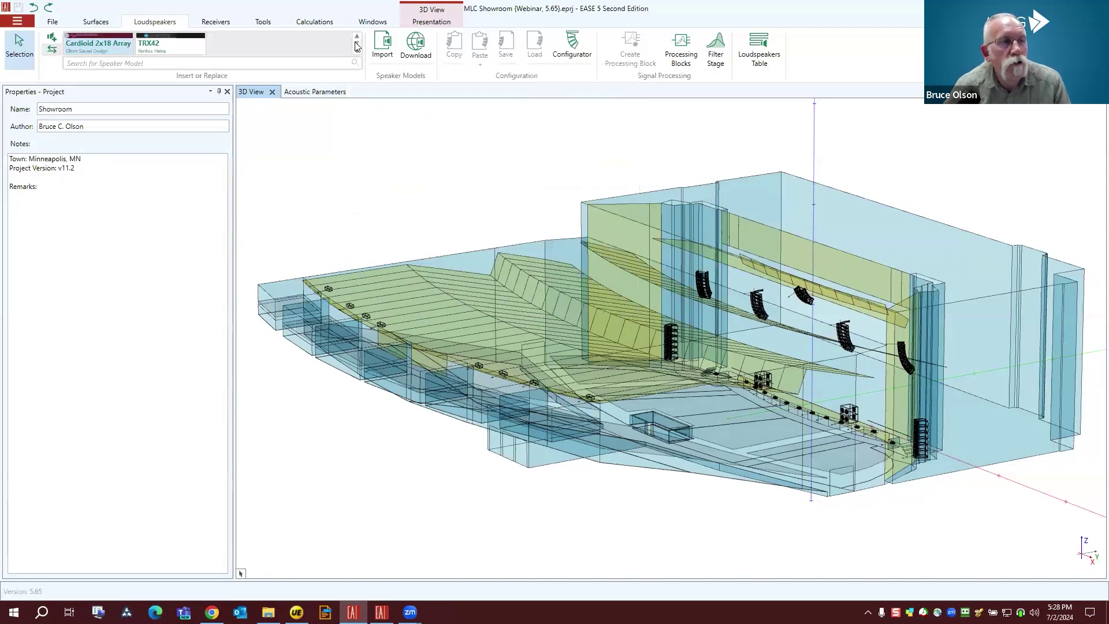
pyautogui.click(357, 55)
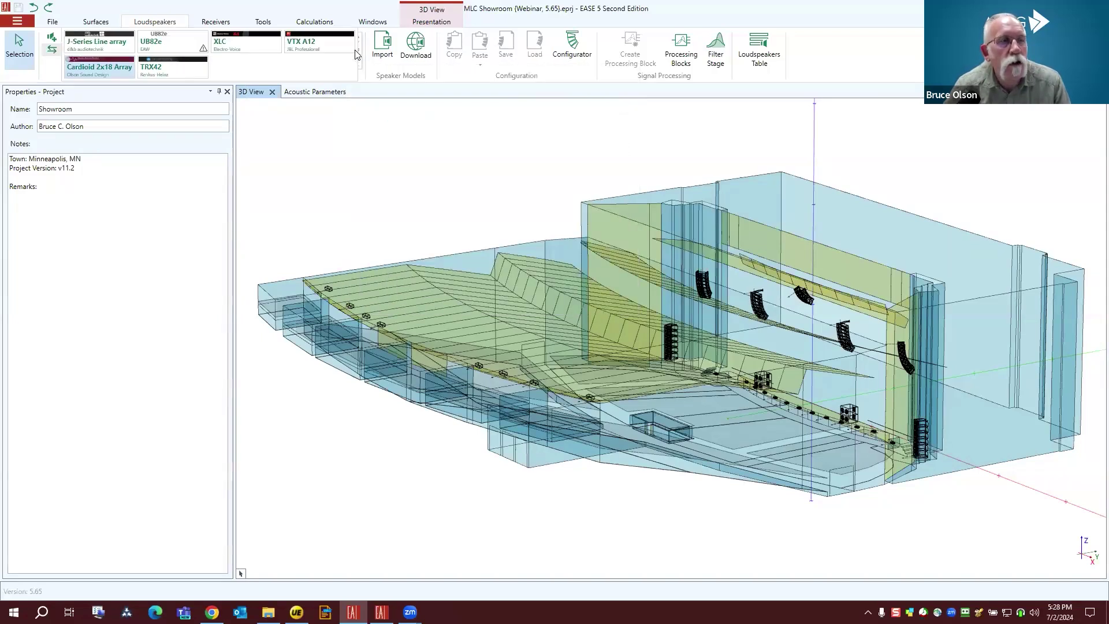
pyautogui.moveTo(94, 41)
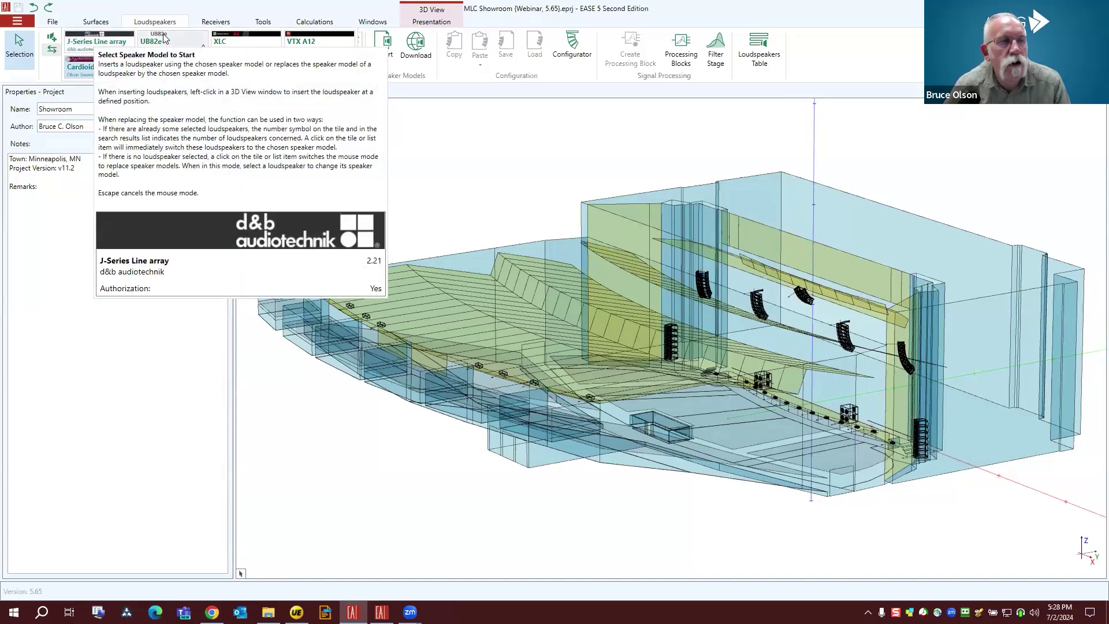
pyautogui.moveTo(166, 38)
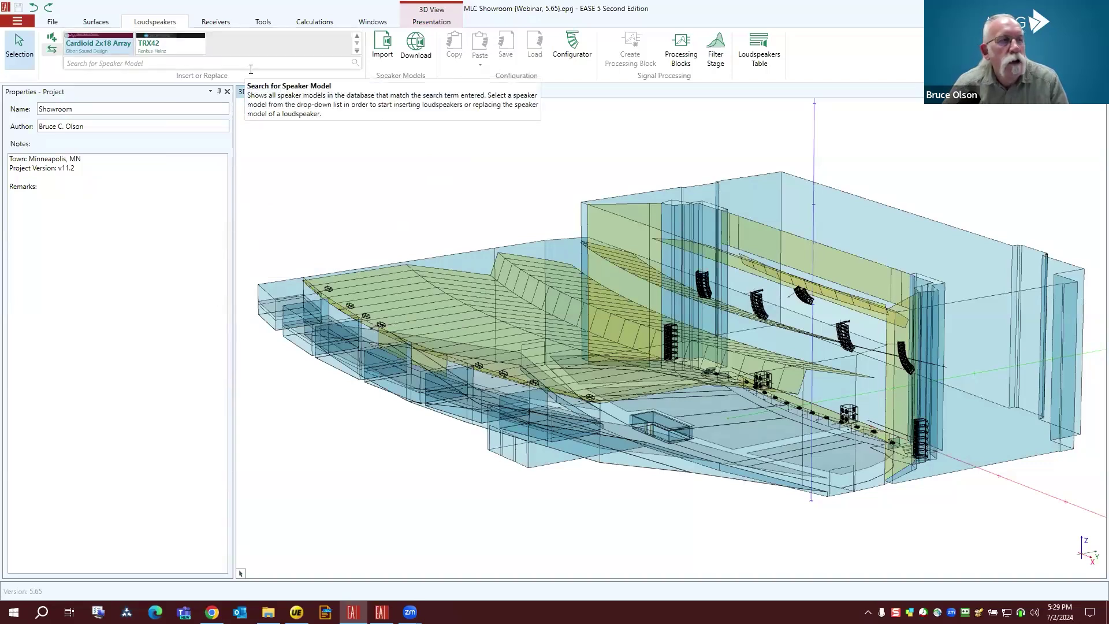
# Step: Replace the speaker model of the two outermost loudspeakers at the far end of the balcony row with the AFMG Passive Two-Way
pyautogui.click(124, 63)
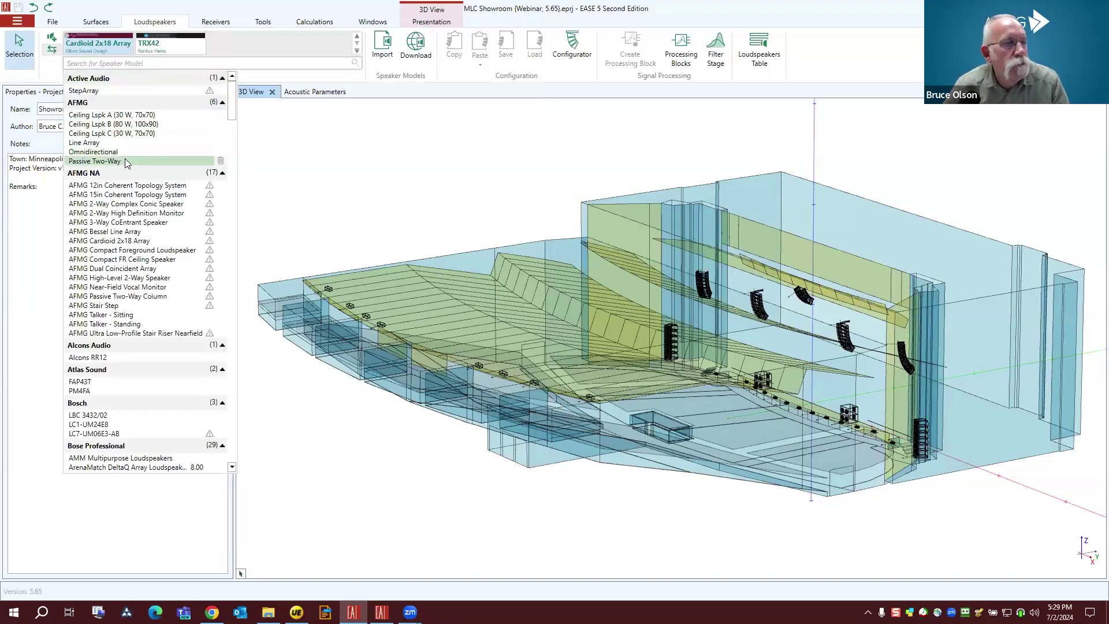
pyautogui.moveTo(127, 163)
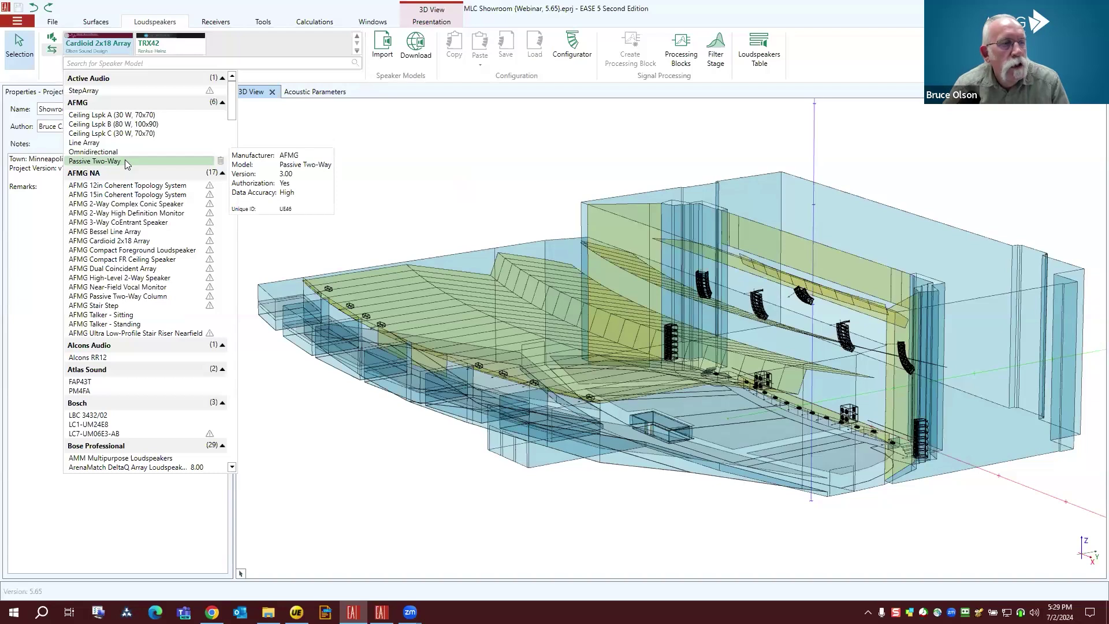
pyautogui.click(125, 161)
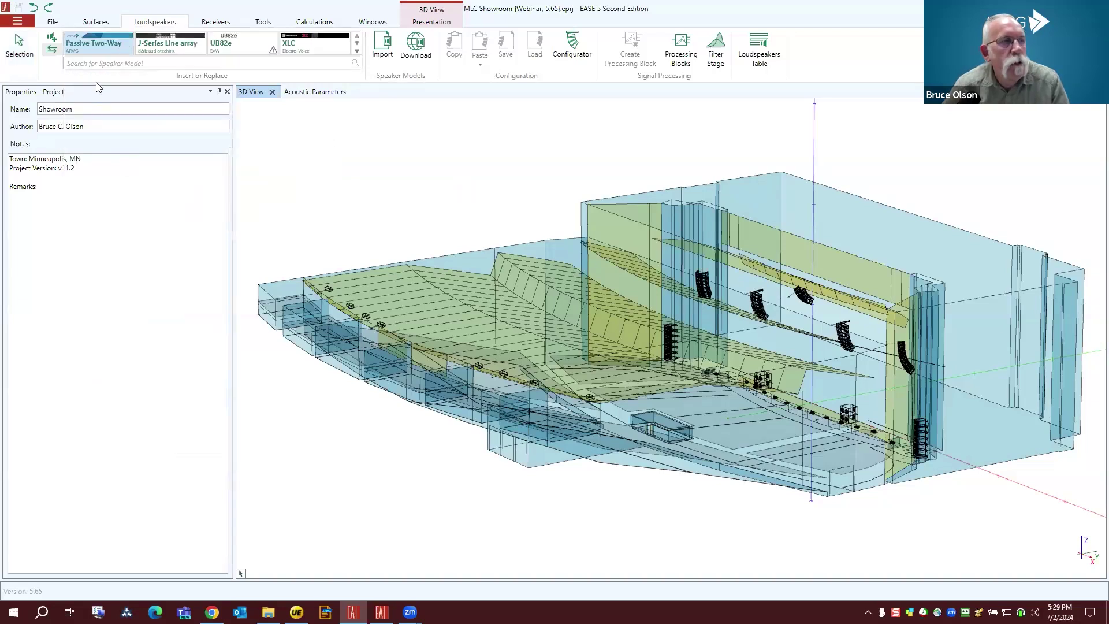
pyautogui.click(55, 52)
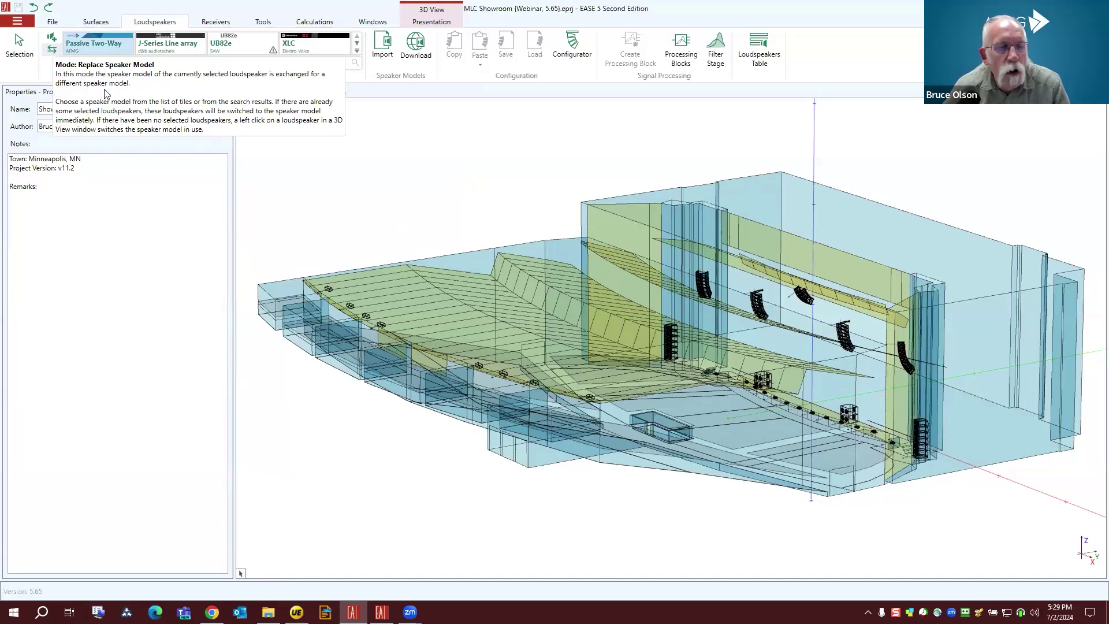
pyautogui.click(329, 289)
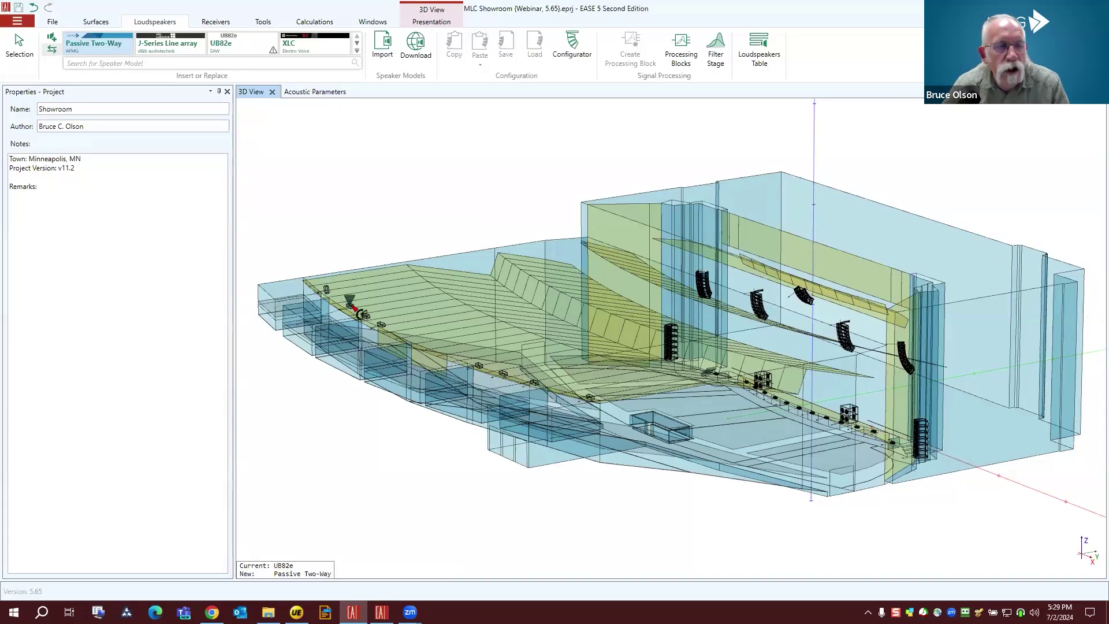
pyautogui.scroll(5, 357, 312)
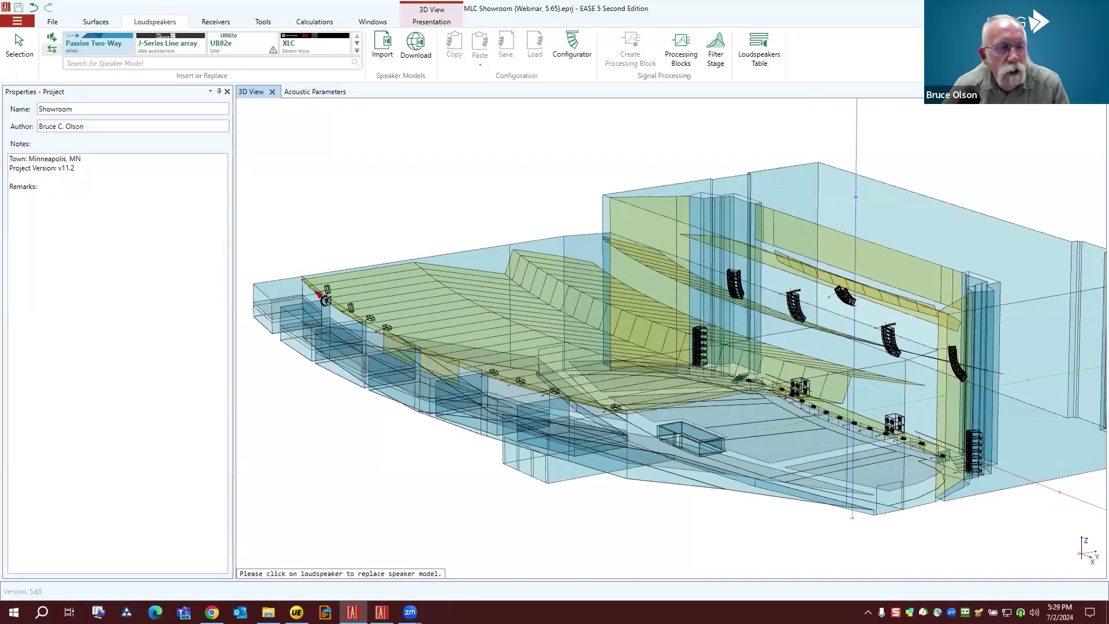
pyautogui.scroll(1, 362, 316)
pyautogui.click(392, 325)
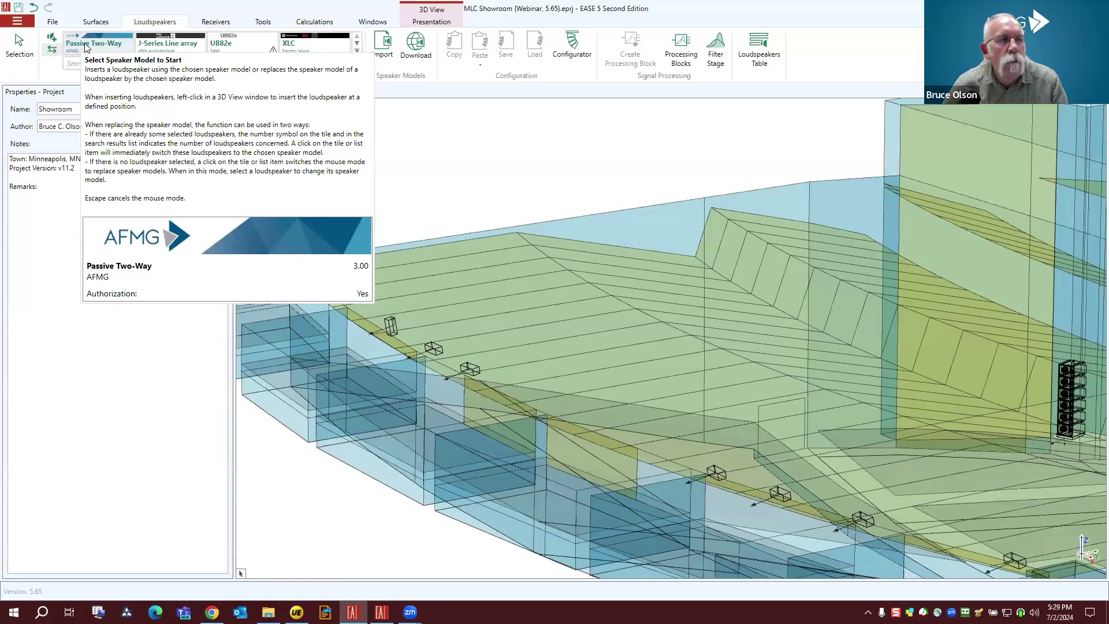
# Step: Replace the speaker model of the two outermost loudspeakers at the far end of the balcony row with the EAW UB82e
pyautogui.click(230, 44)
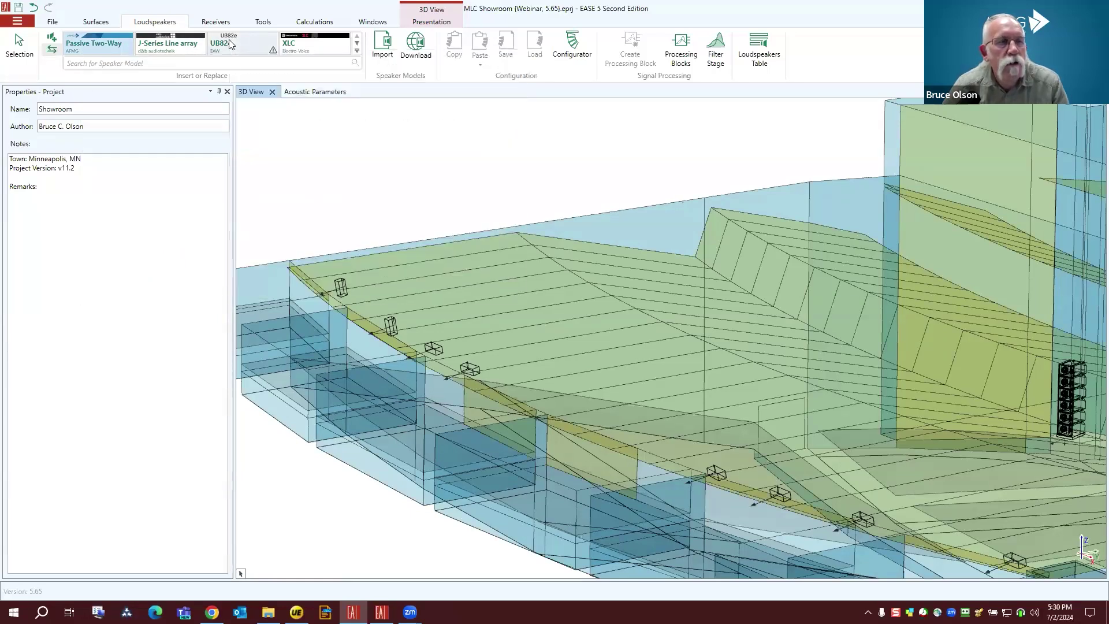
pyautogui.click(344, 287)
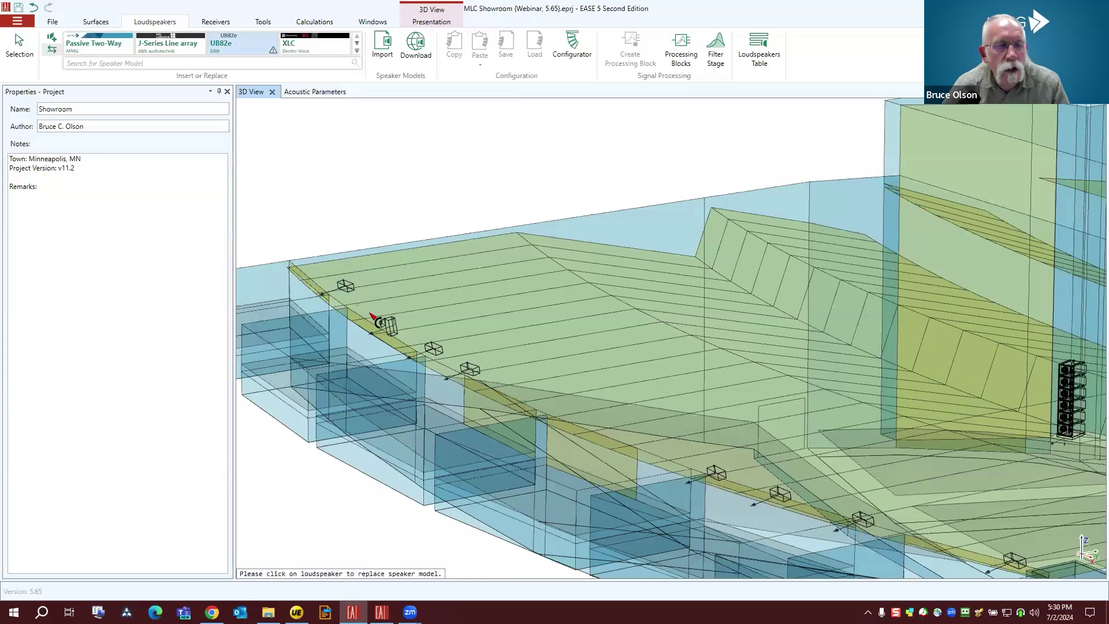
pyautogui.click(393, 328)
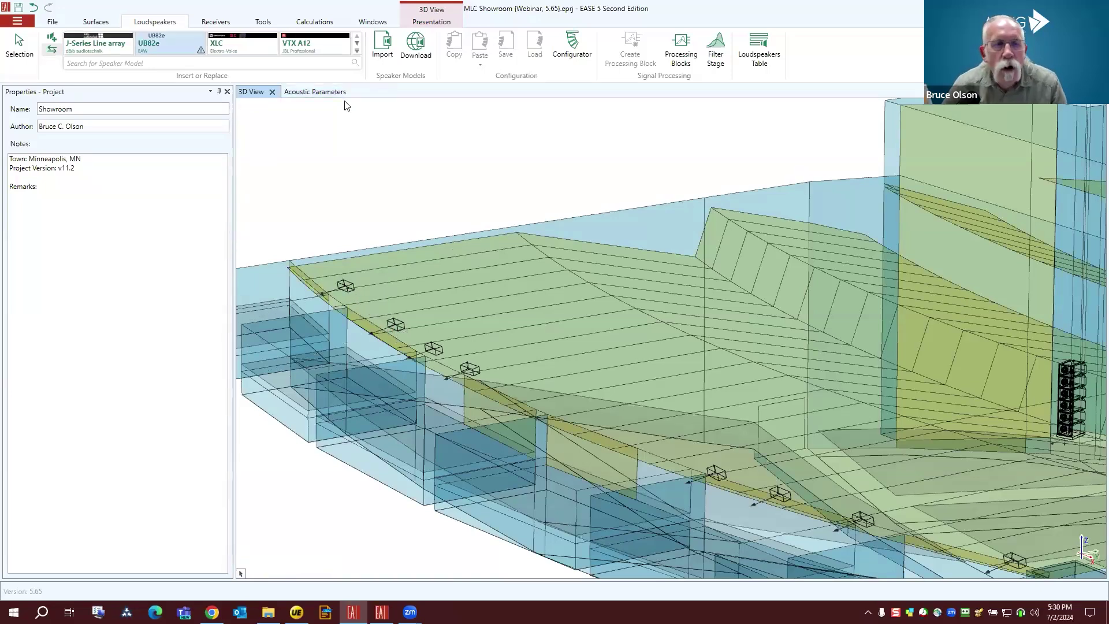
# Step: Search the speaker model database for "ren", and narrow the search to "renkus"
pyautogui.scroll(-3, 314, 121)
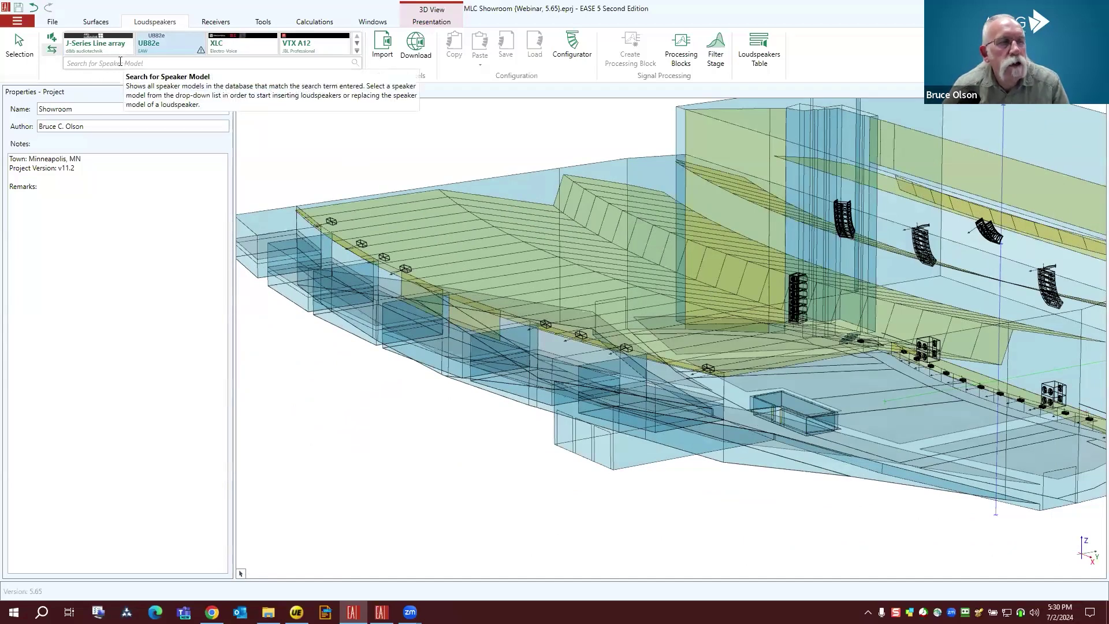
pyautogui.click(123, 61)
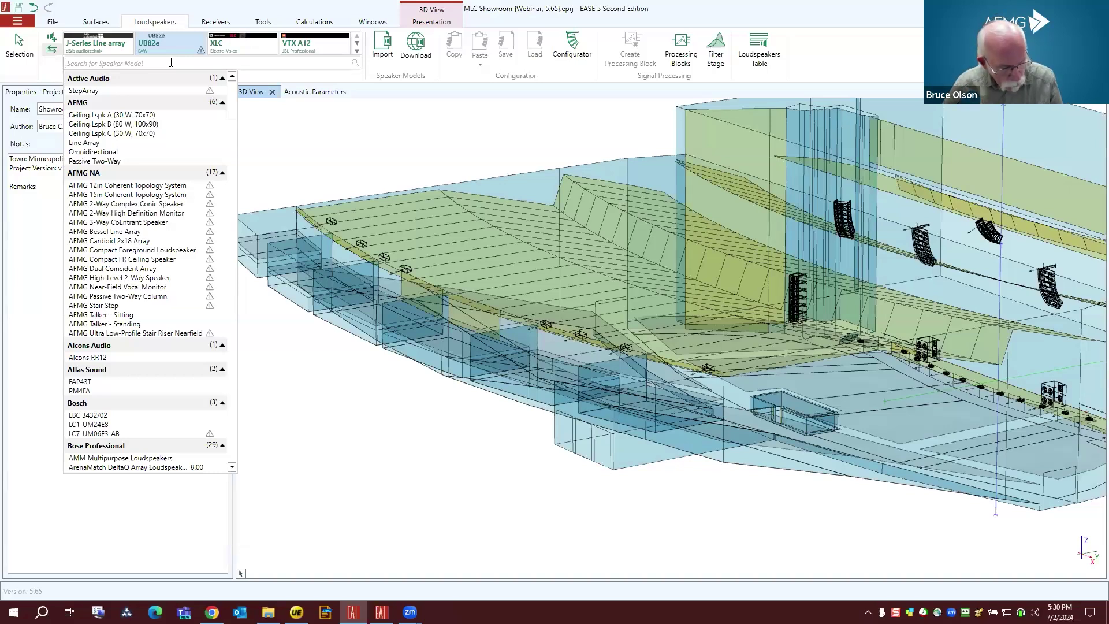
pyautogui.write('ren')
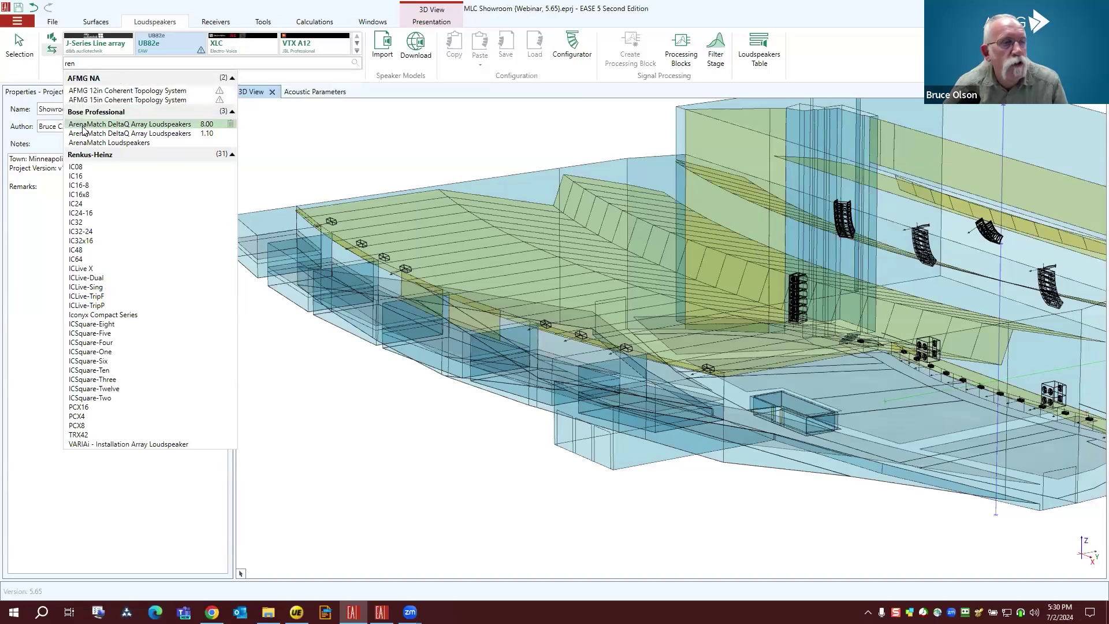
pyautogui.moveTo(83, 127)
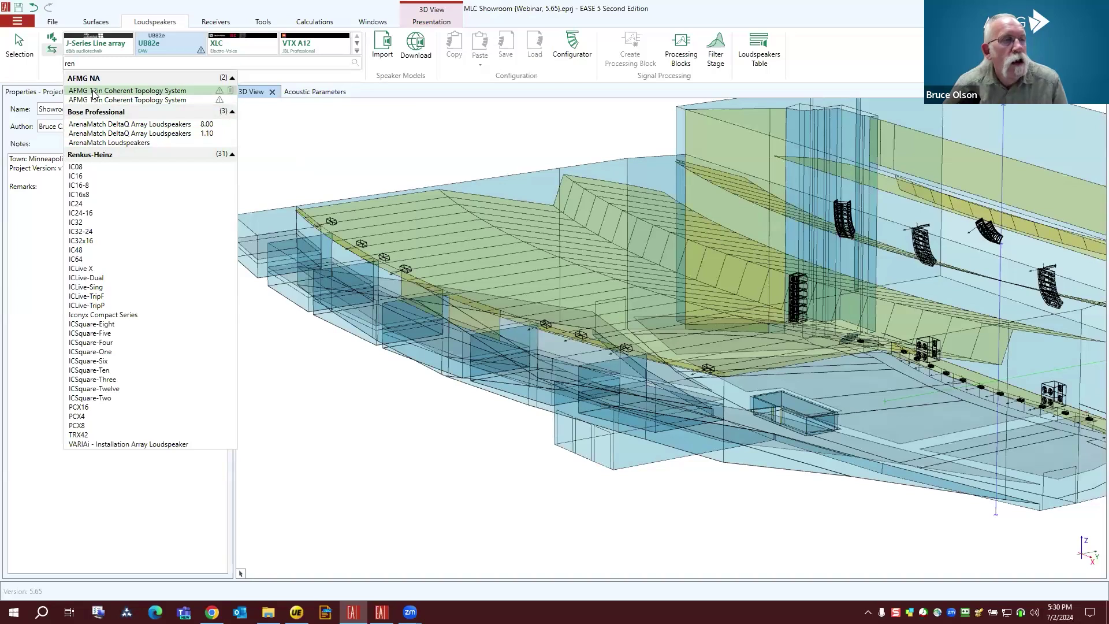
pyautogui.moveTo(96, 94)
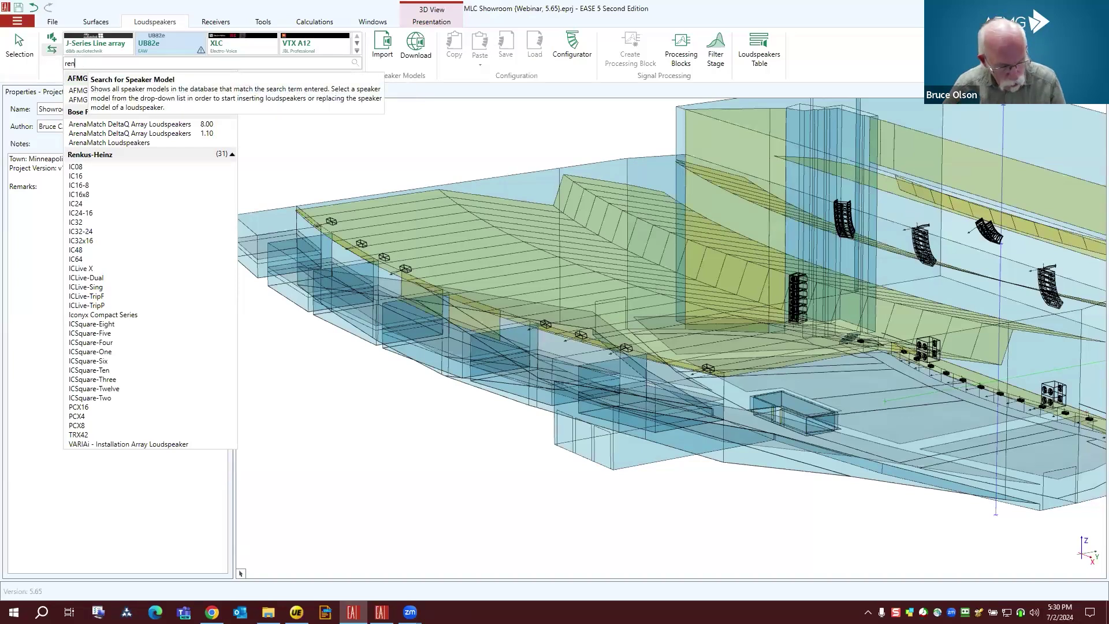
pyautogui.write('kus')
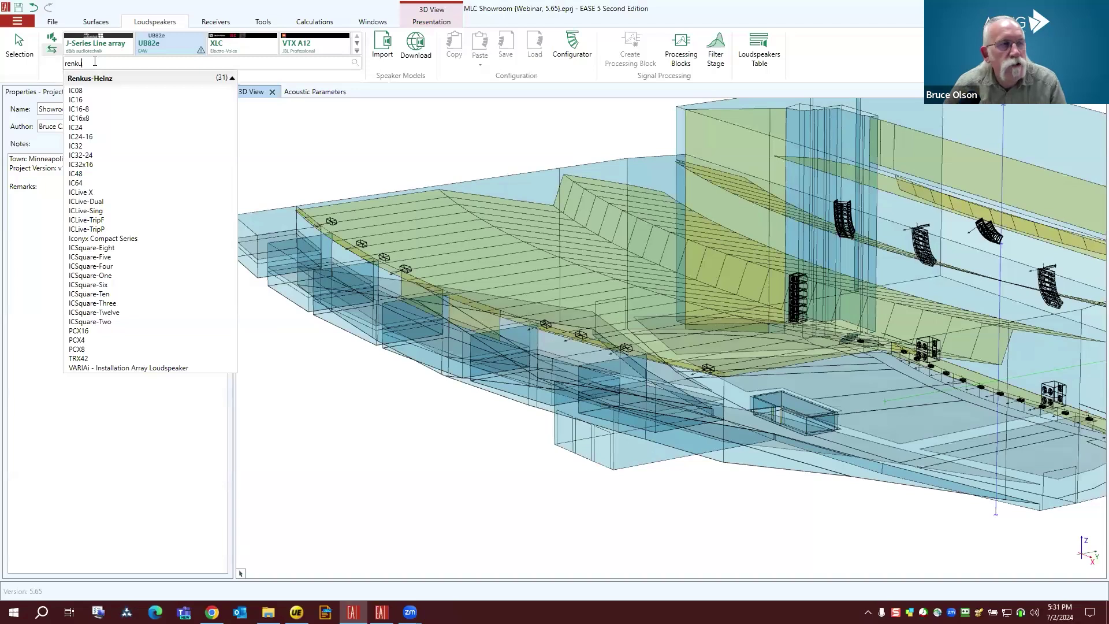
# Step: Clear the speaker model search and browse the full manufacturer list down to the d&b audiotechnik and EAW models, checking the XSL Line array details
pyautogui.press('BackSpace')
pyautogui.press('BackSpace')
pyautogui.press('BackSpace')
pyautogui.press('BackSpace')
pyautogui.press('BackSpace')
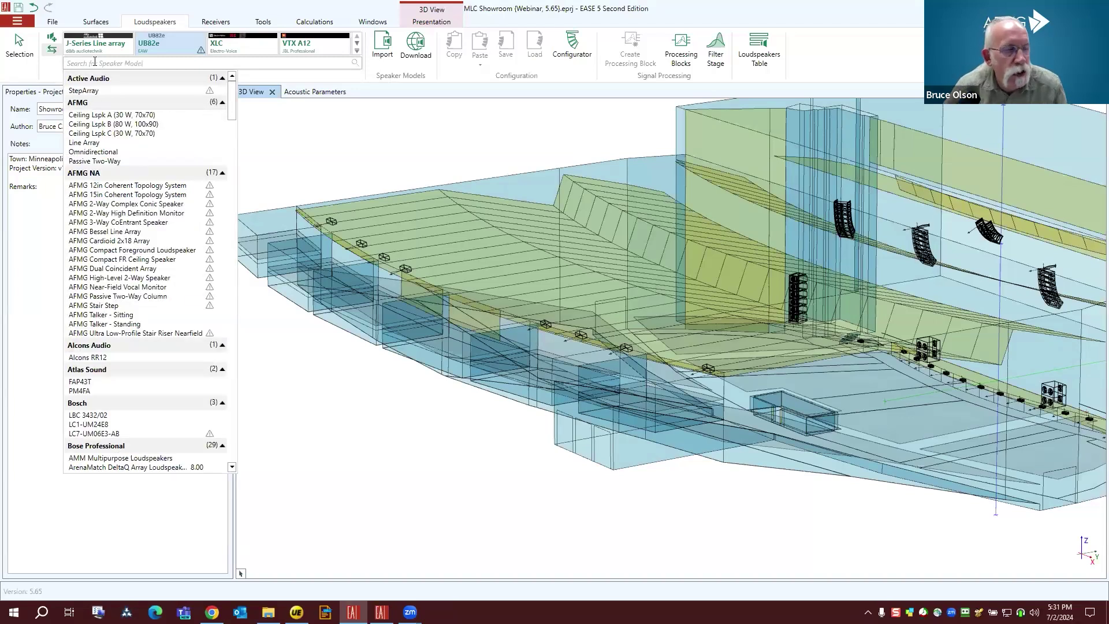
pyautogui.scroll(-13, 124, 250)
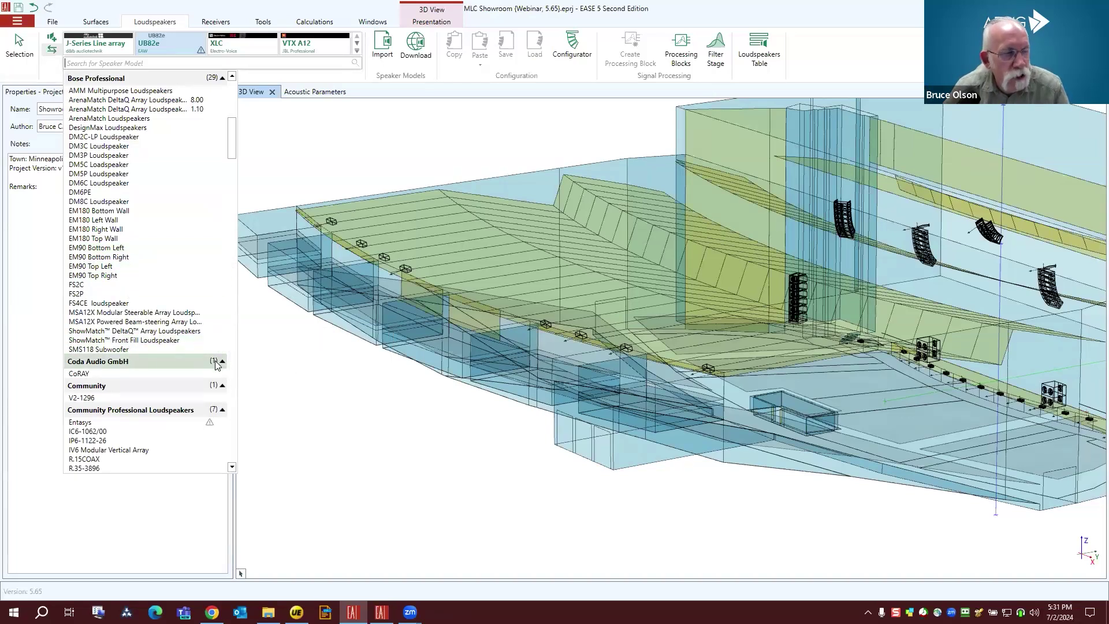
pyautogui.scroll(-8, 178, 388)
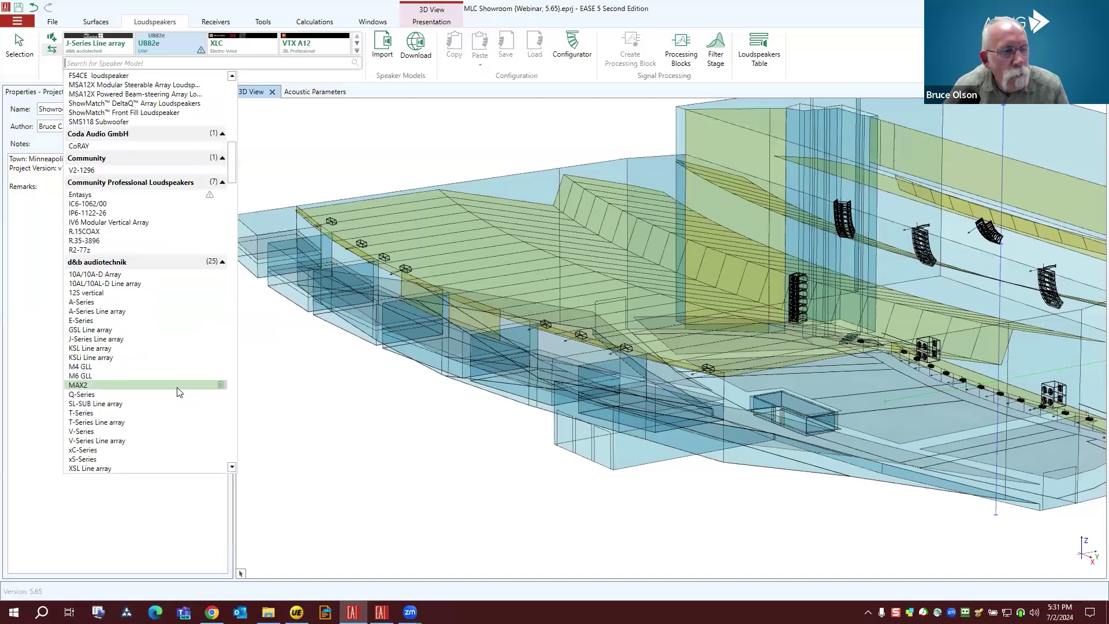
pyautogui.scroll(-12, 179, 392)
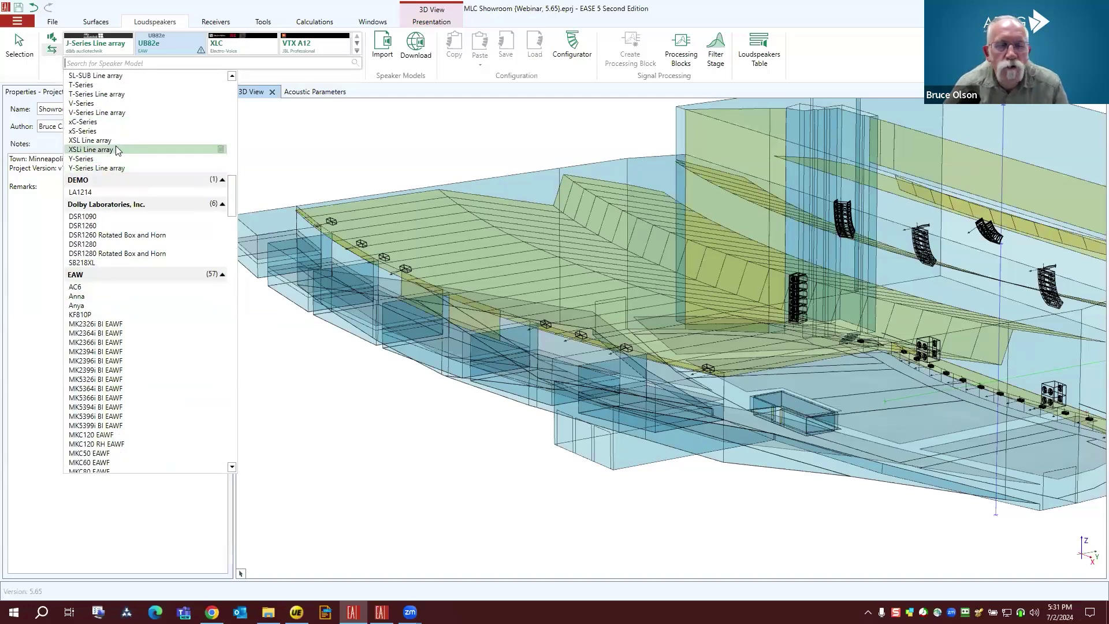
pyautogui.moveTo(126, 146)
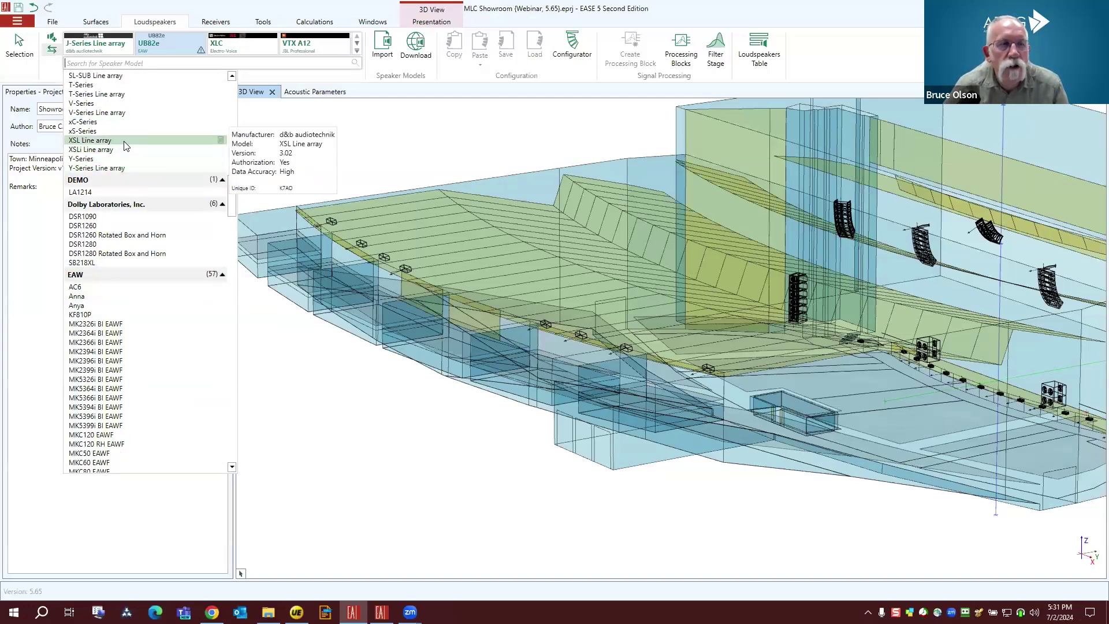
# Step: Cancel a UB82e insertion, then open the outermost balcony loudspeaker's Configurator, check its presets and open its Input filter stage
pyautogui.click(50, 40)
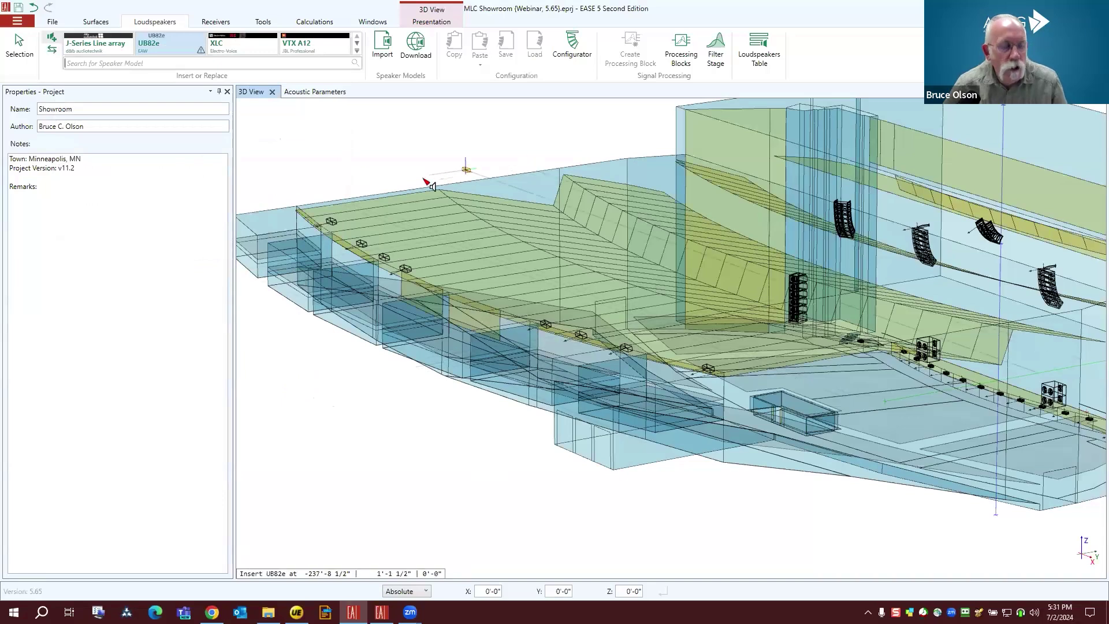
pyautogui.press('Escape')
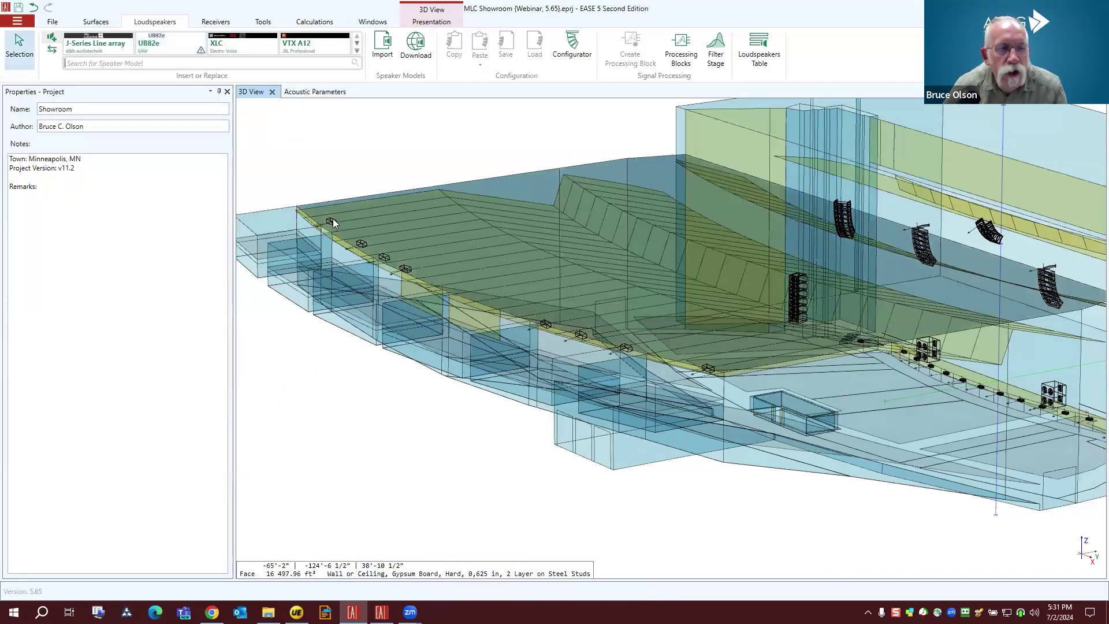
pyautogui.click(331, 222)
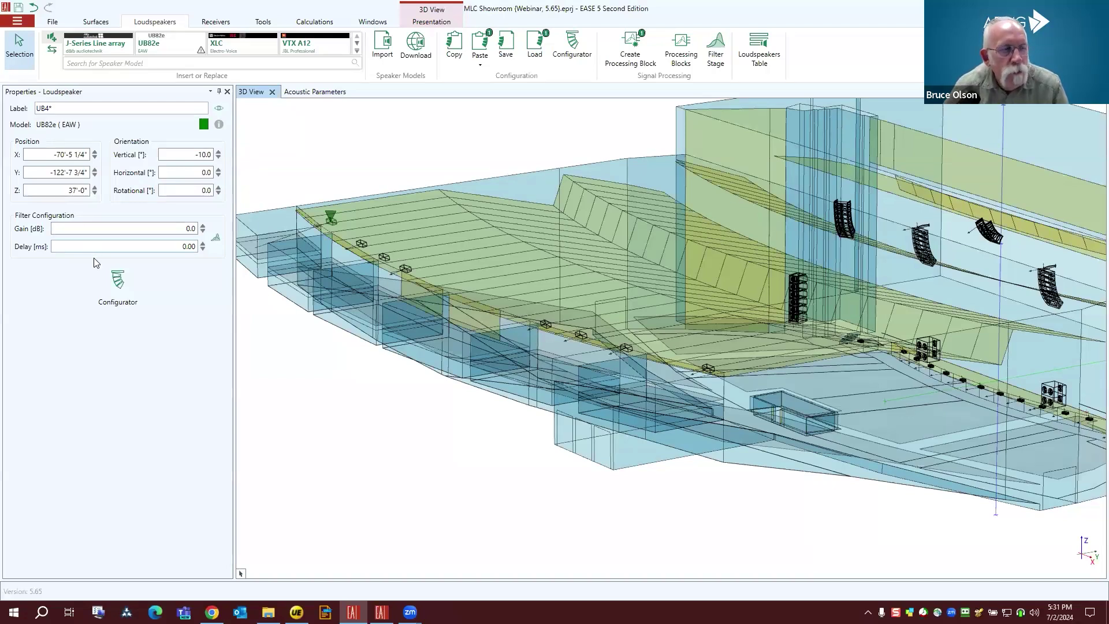
pyautogui.click(117, 279)
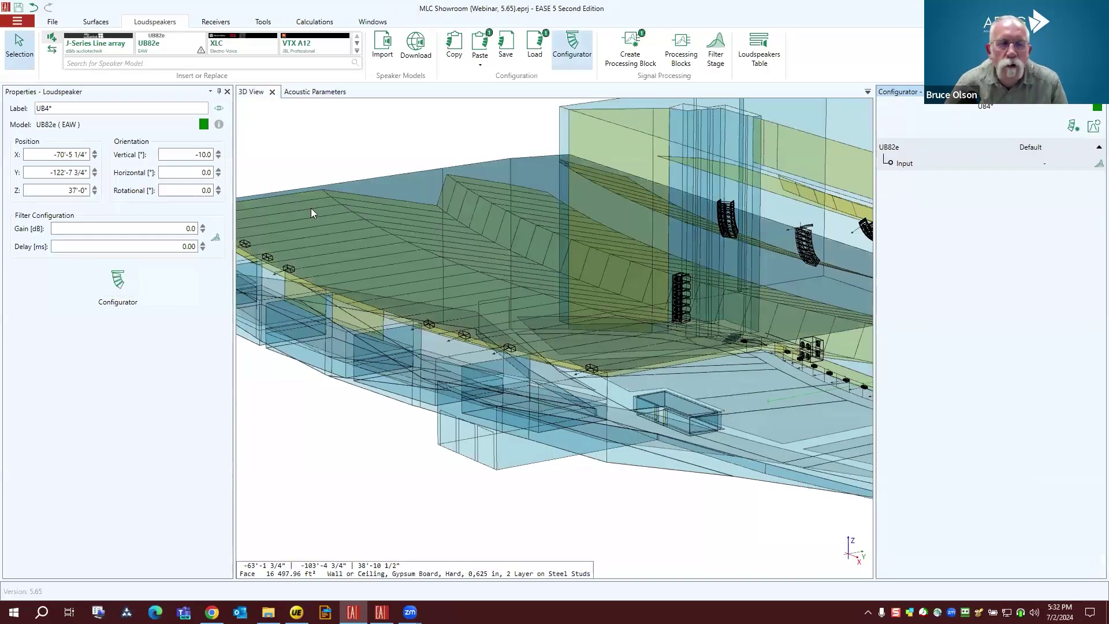
pyautogui.click(1072, 126)
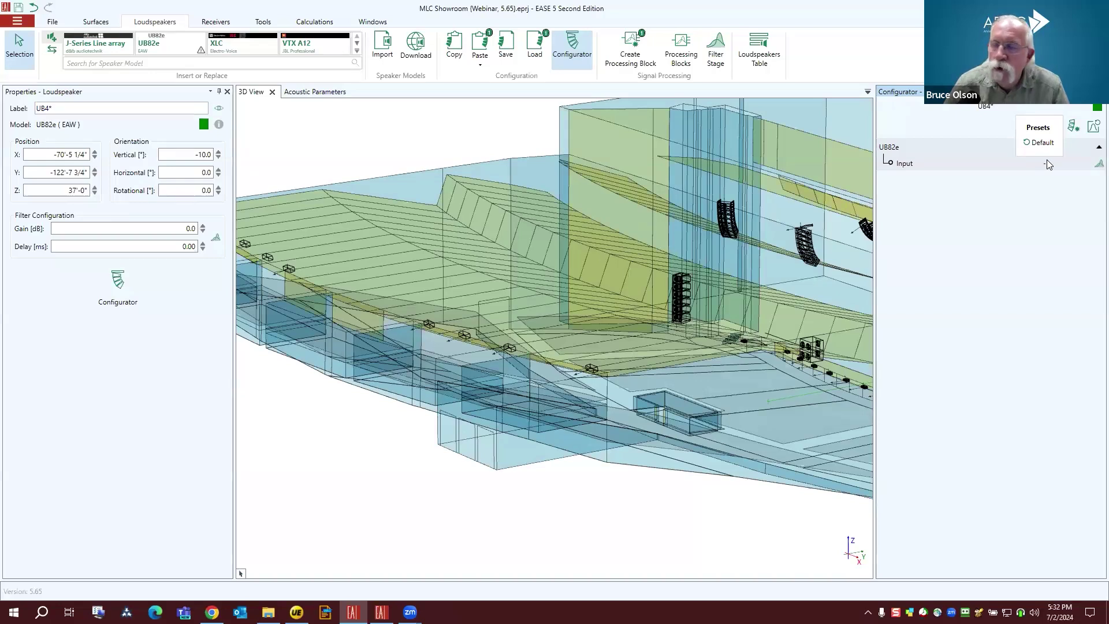
pyautogui.click(1093, 167)
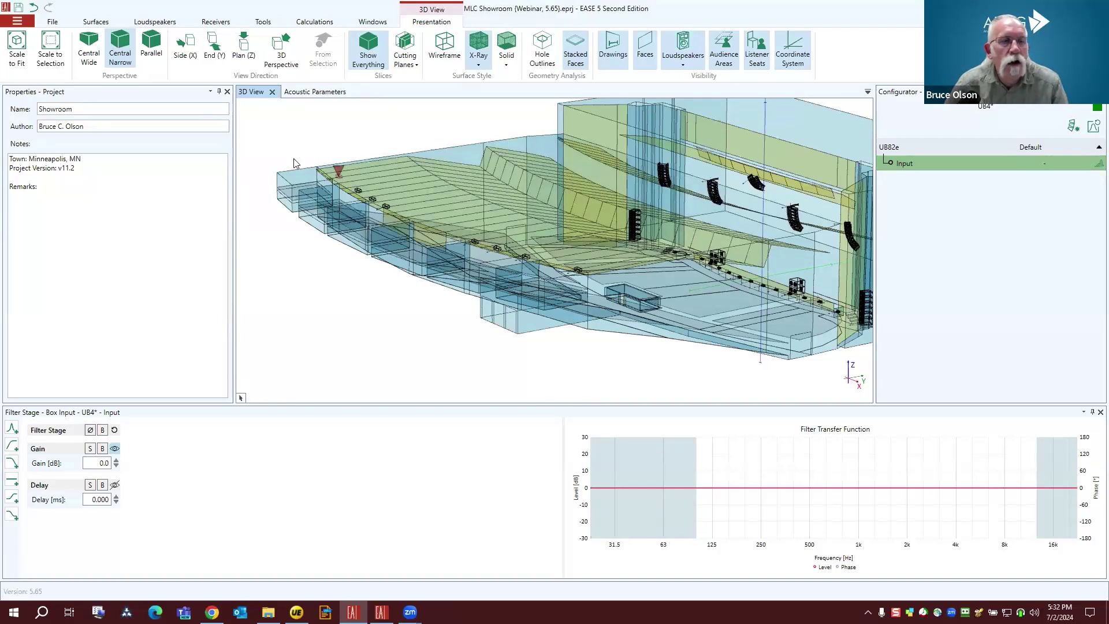
# Step: Open the loudspeaker-level filter stage of the outermost balcony UB82e and delete its 1/3rd Octave filter
pyautogui.click(339, 173)
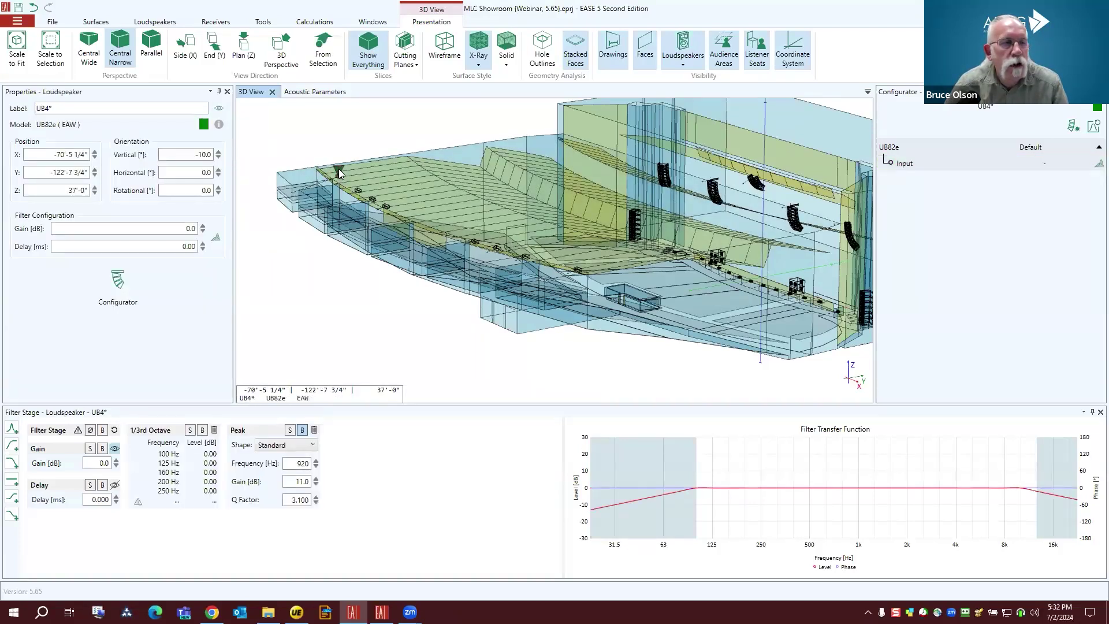
pyautogui.click(215, 239)
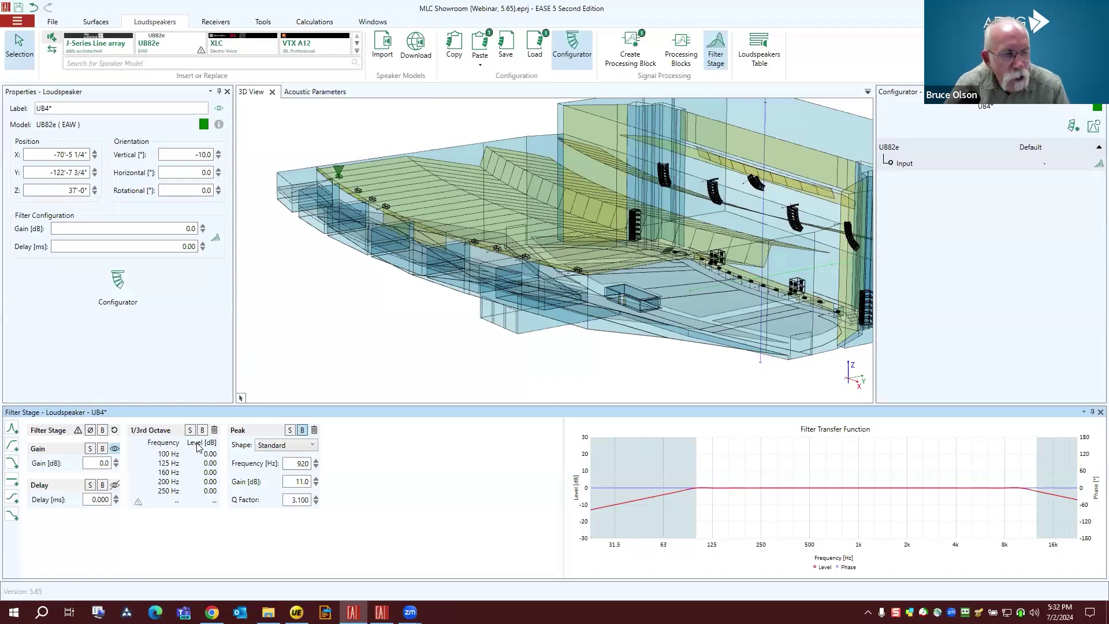
pyautogui.moveTo(197, 448)
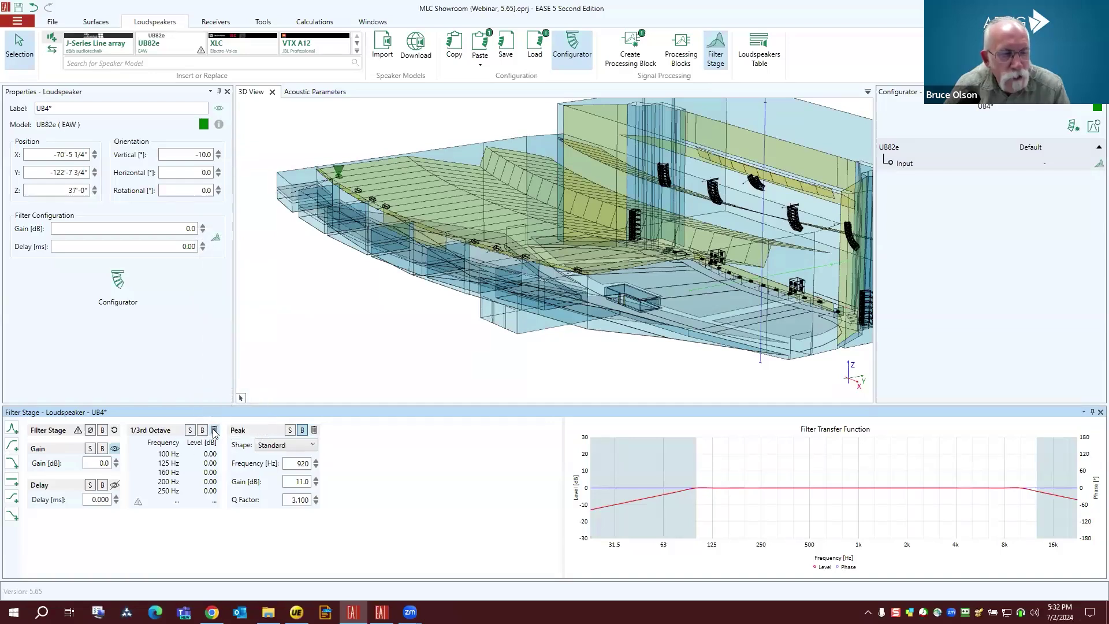
pyautogui.click(215, 431)
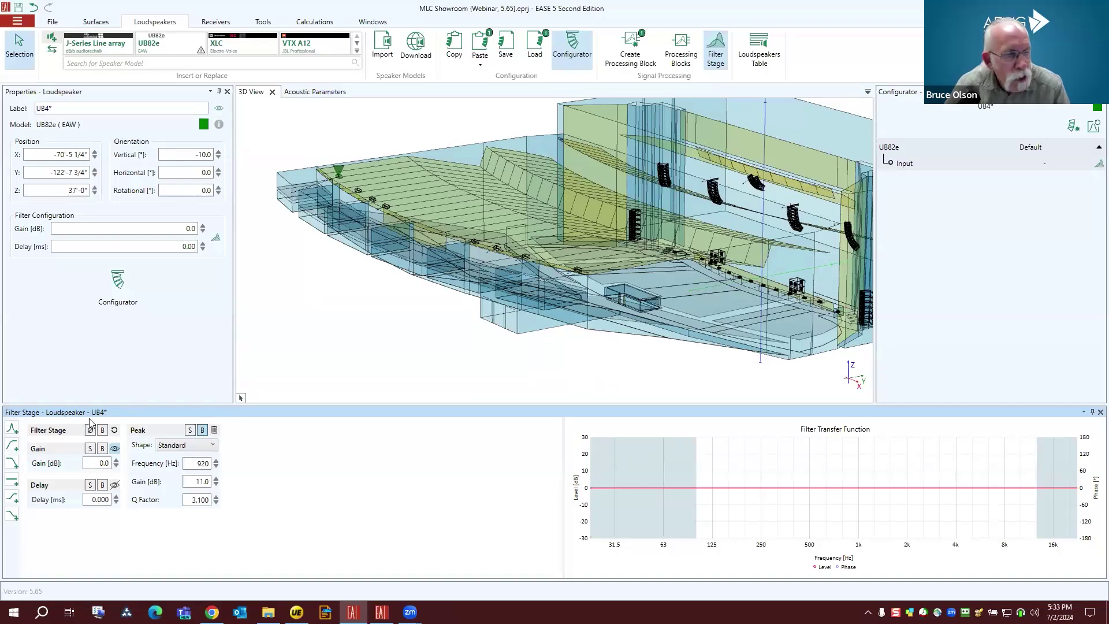
# Step: Add a second Peak filter, solo it, and set it to 940 Hz, 5.0 dB gain and a Q factor of 6.100
pyautogui.click(12, 430)
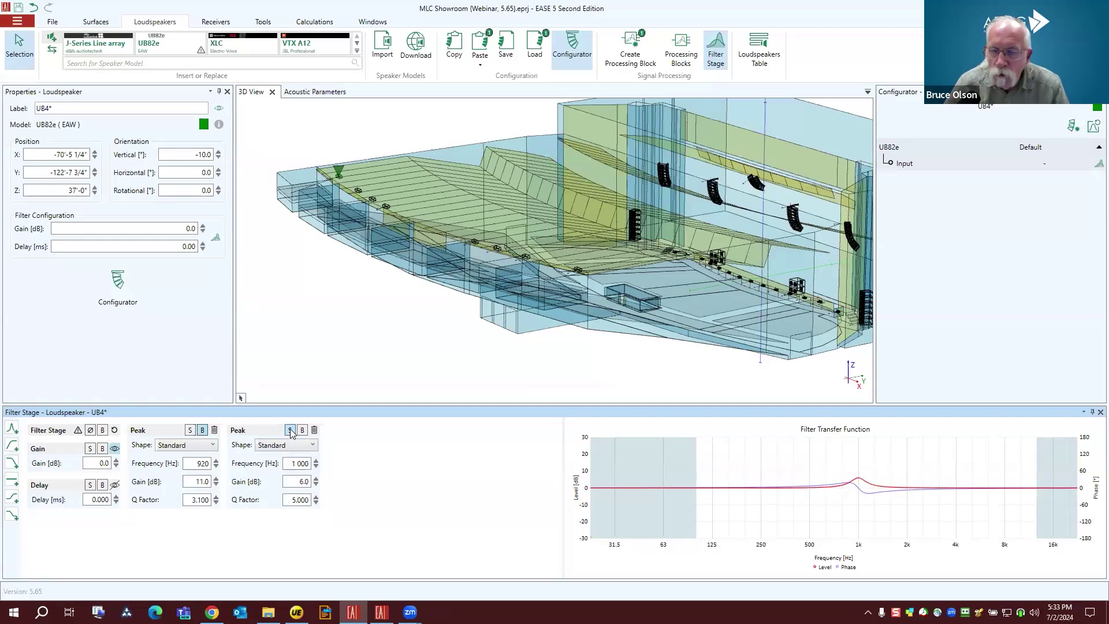
pyautogui.scroll(-10, 290, 465)
pyautogui.scroll(-6, 290, 464)
pyautogui.scroll(11, 289, 464)
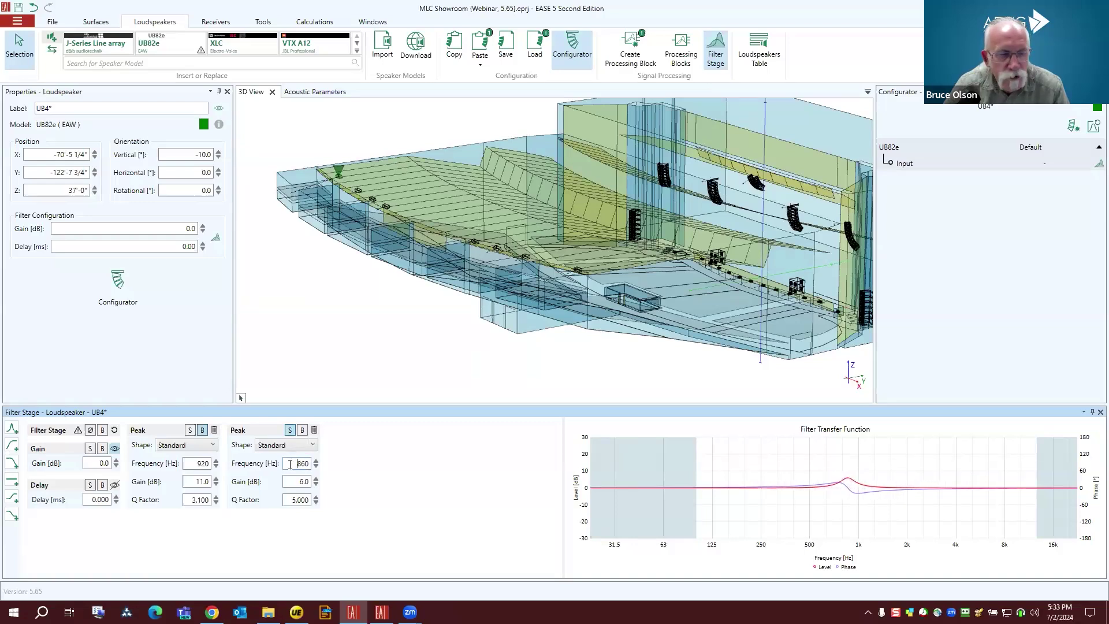
pyautogui.scroll(-20, 296, 481)
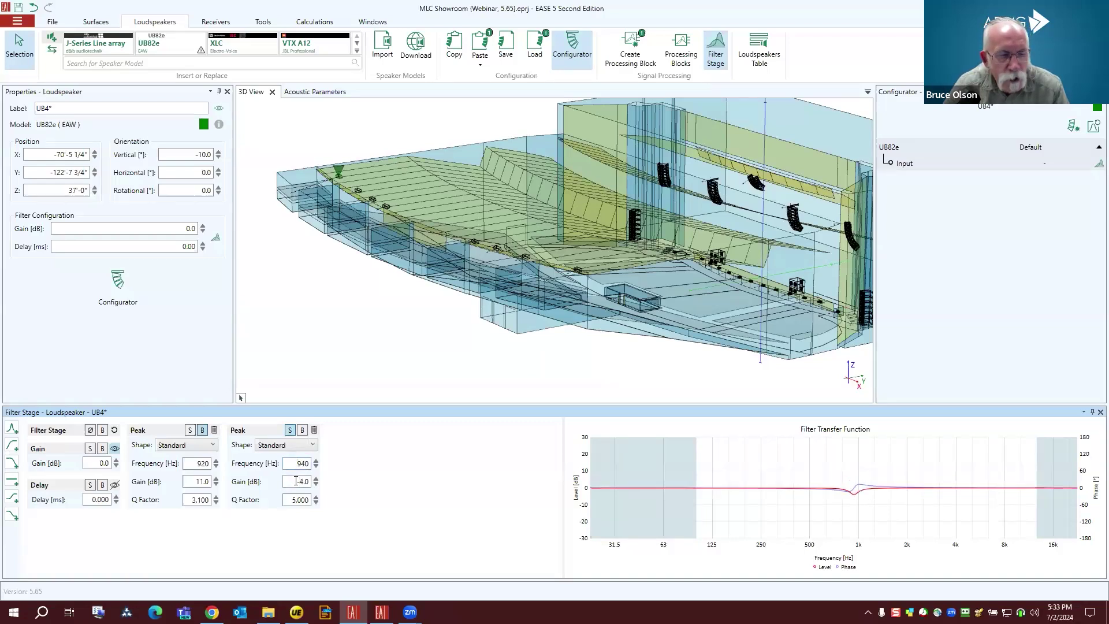
pyautogui.scroll(16, 296, 481)
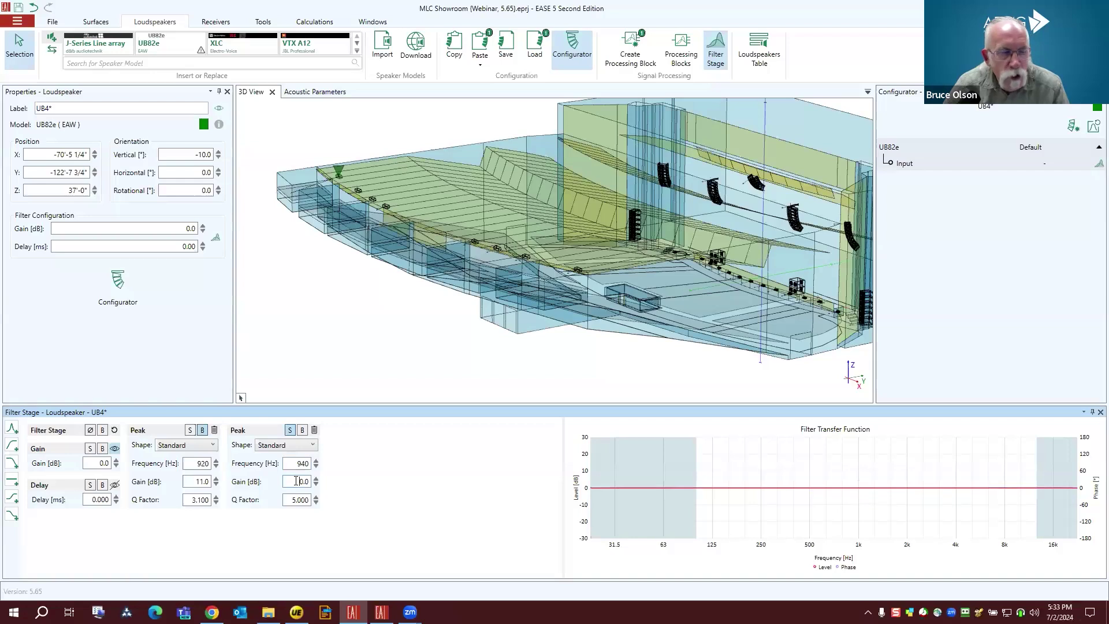
pyautogui.scroll(20, 294, 500)
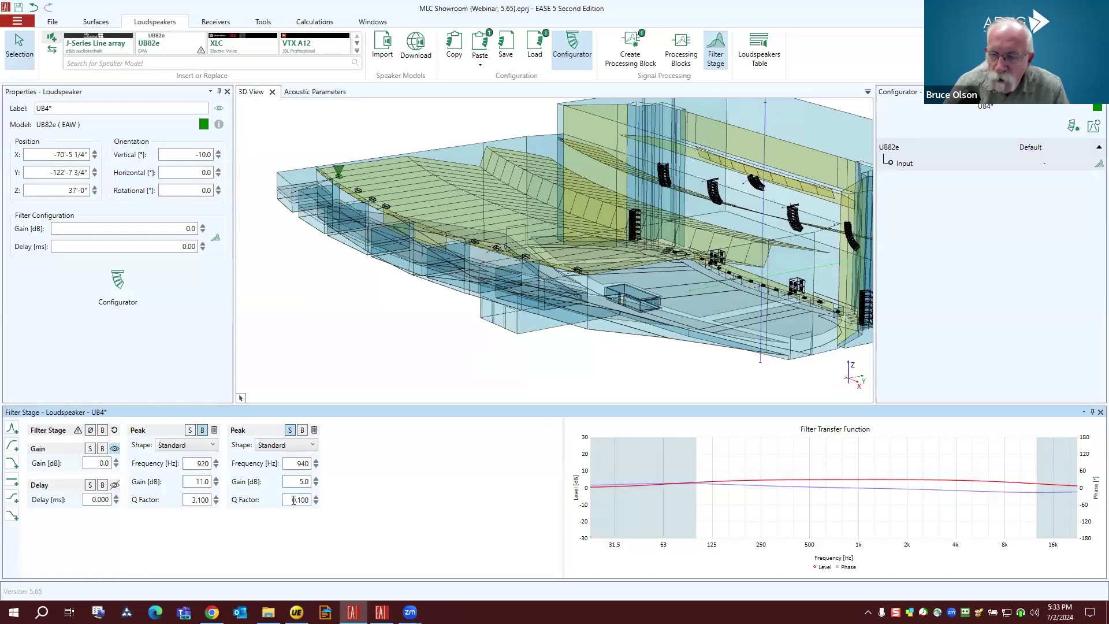
# Step: Turn off the new filter's solo and compare bypass states of both Peak filters, leaving the 920 Hz filter active and the 940 Hz one bypassed
pyautogui.click(290, 430)
pyautogui.click(302, 431)
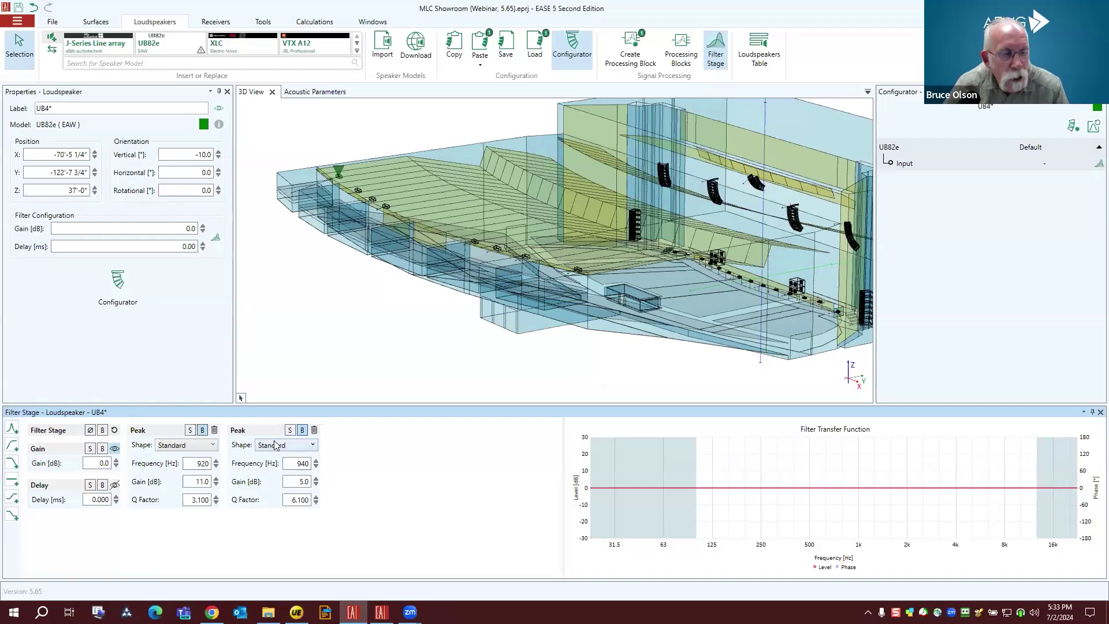
pyautogui.click(302, 431)
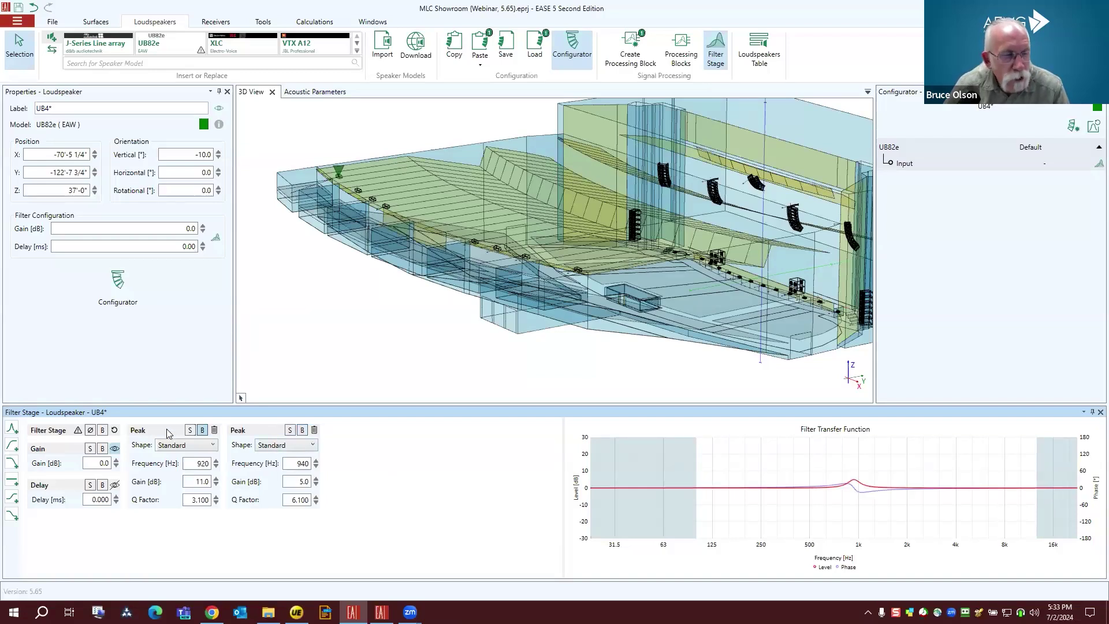
pyautogui.click(202, 431)
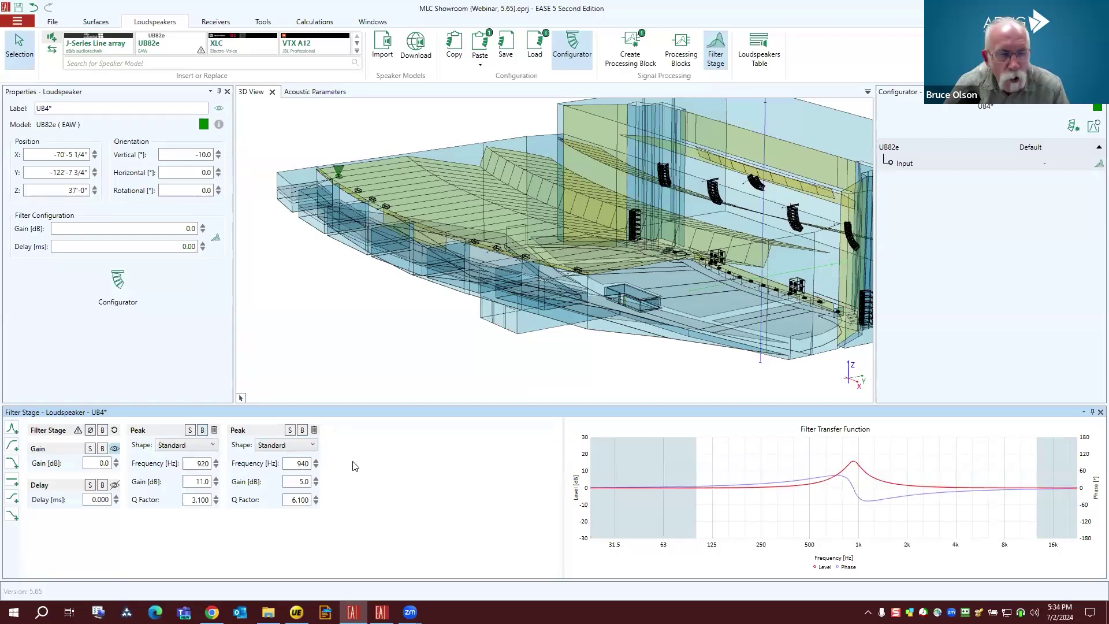
pyautogui.click(304, 431)
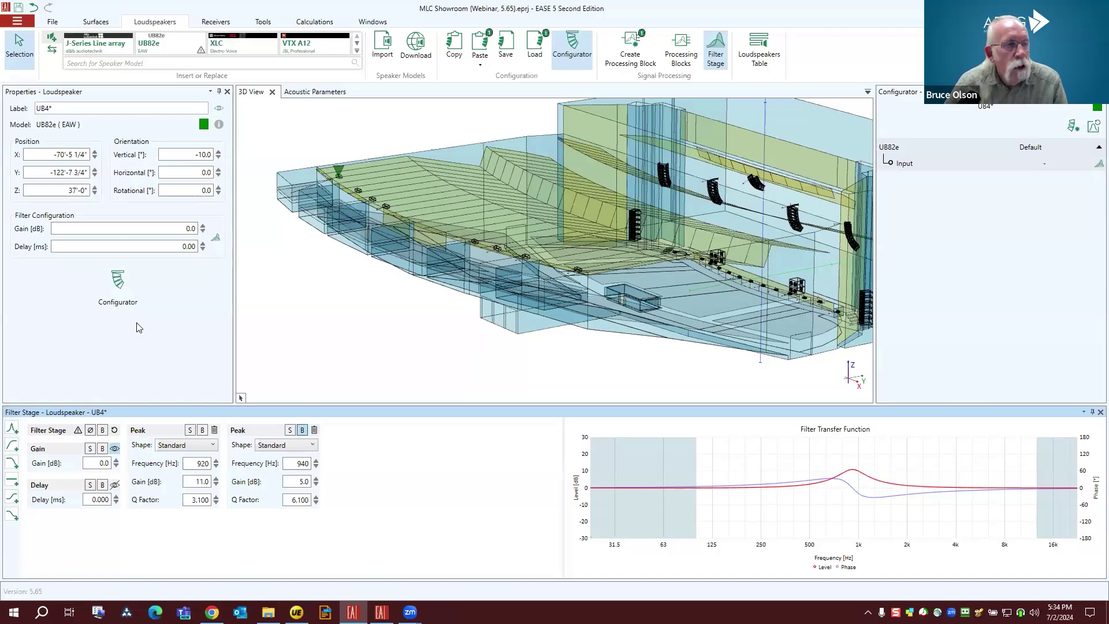
# Step: Select the House Main HL line array and review its box levels, rigging list and filter view in the Configurator
pyautogui.click(660, 164)
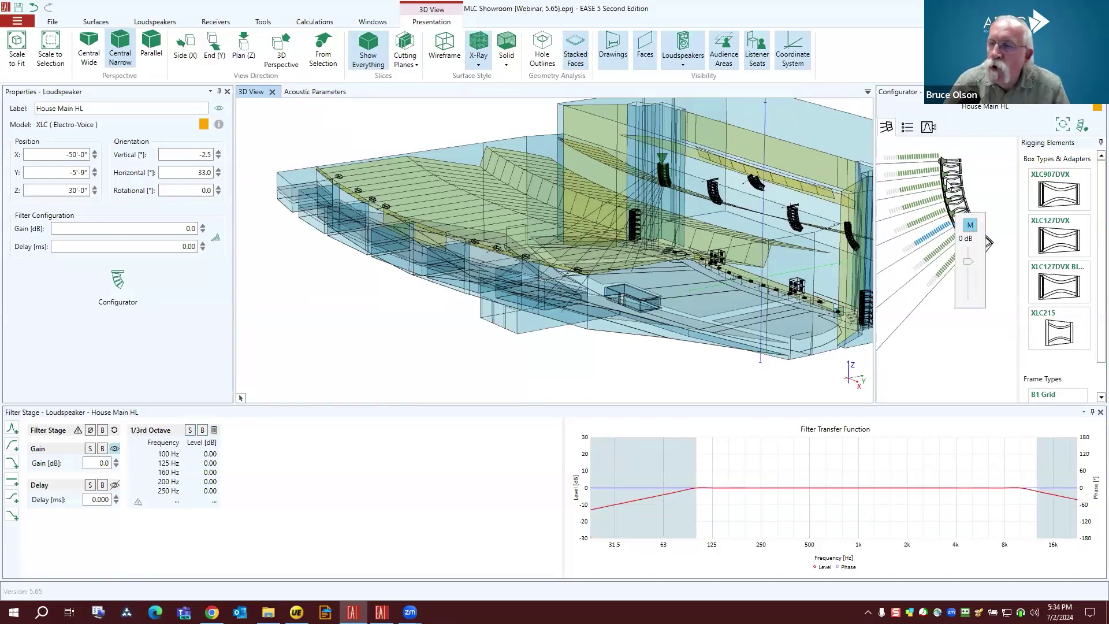
pyautogui.moveTo(949, 182)
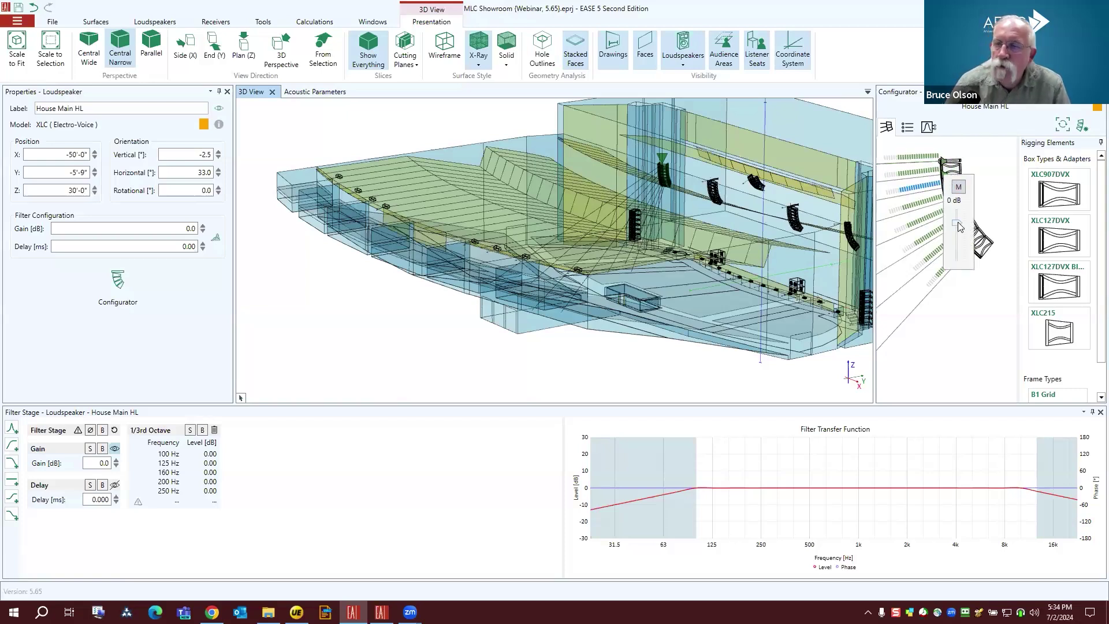
pyautogui.click(907, 128)
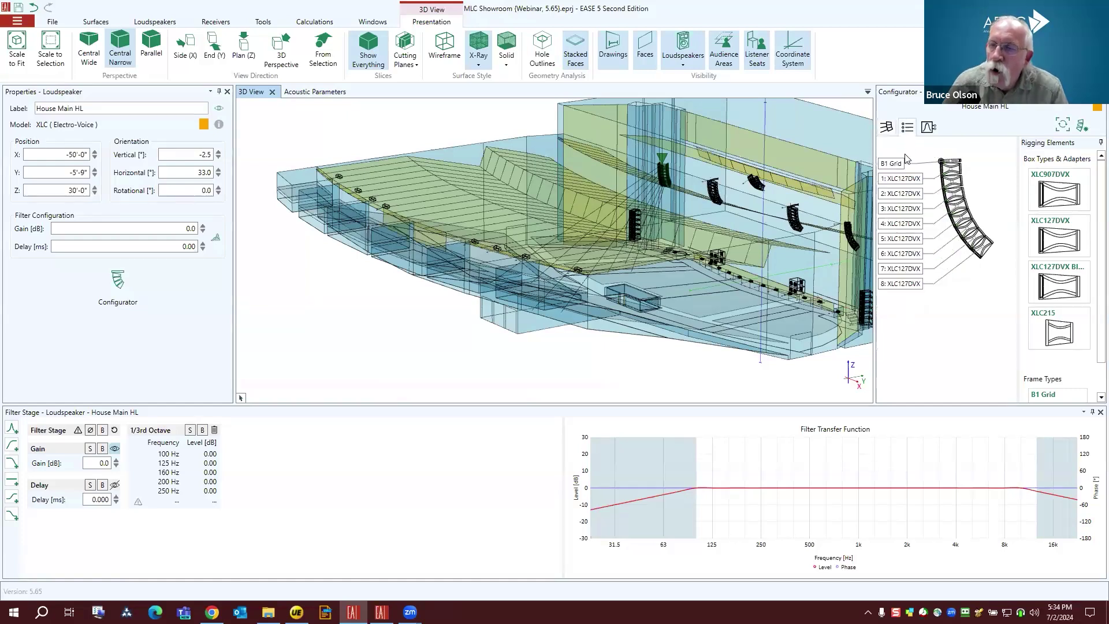
pyautogui.click(927, 128)
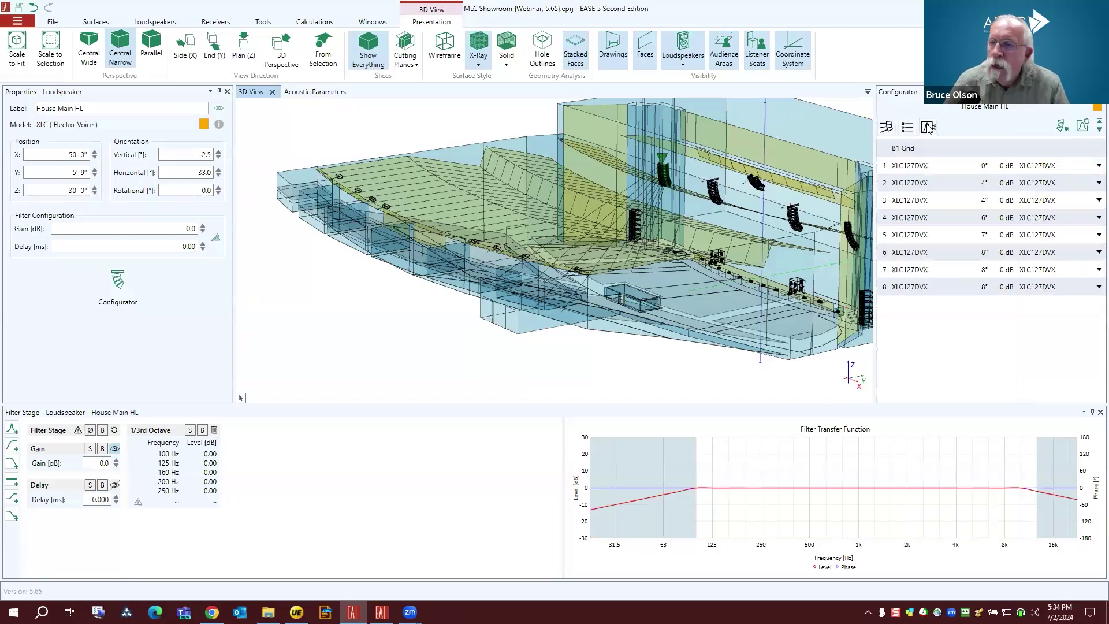
# Step: Expand the first XLC127DVX box of House Main HL and check its available presets and input filter stage option
pyautogui.click(1092, 168)
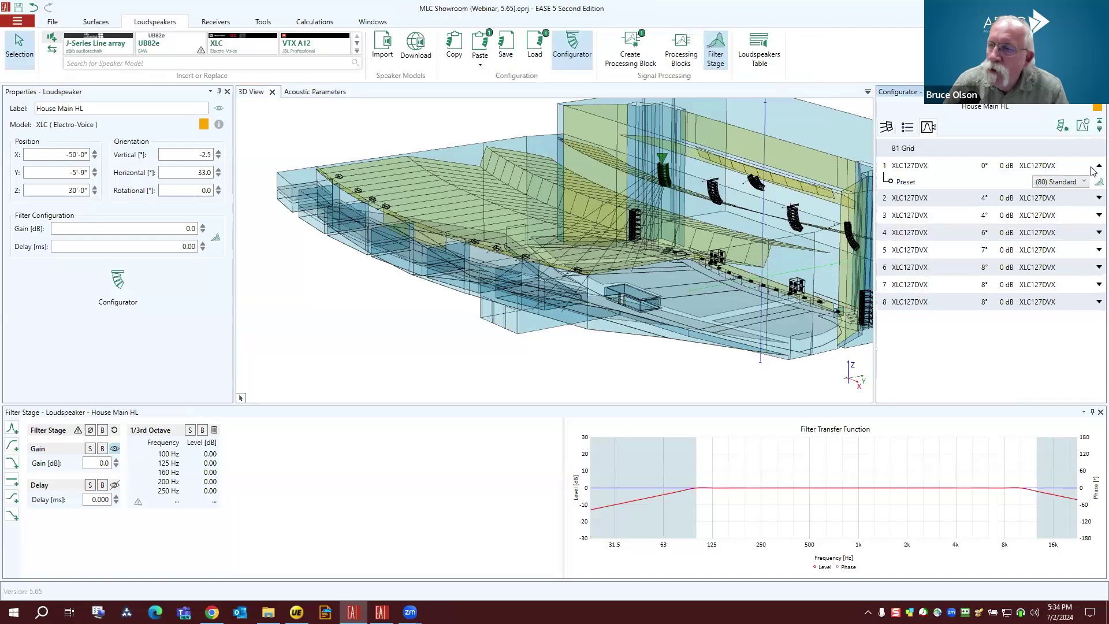
pyautogui.click(1059, 183)
pyautogui.click(1059, 184)
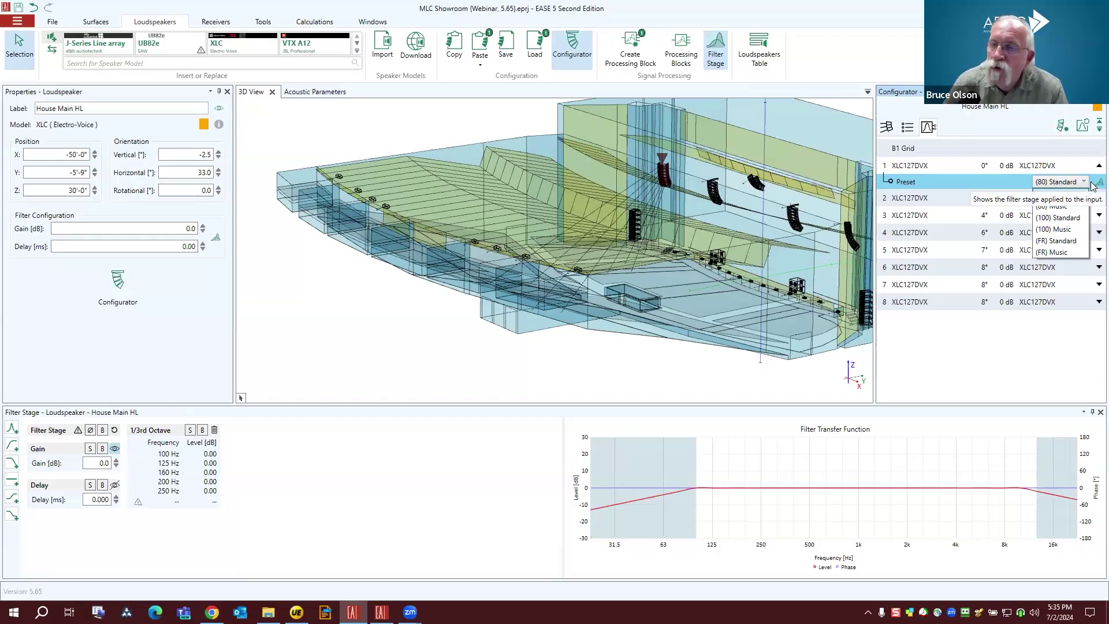
pyautogui.click(1064, 128)
pyautogui.click(1062, 128)
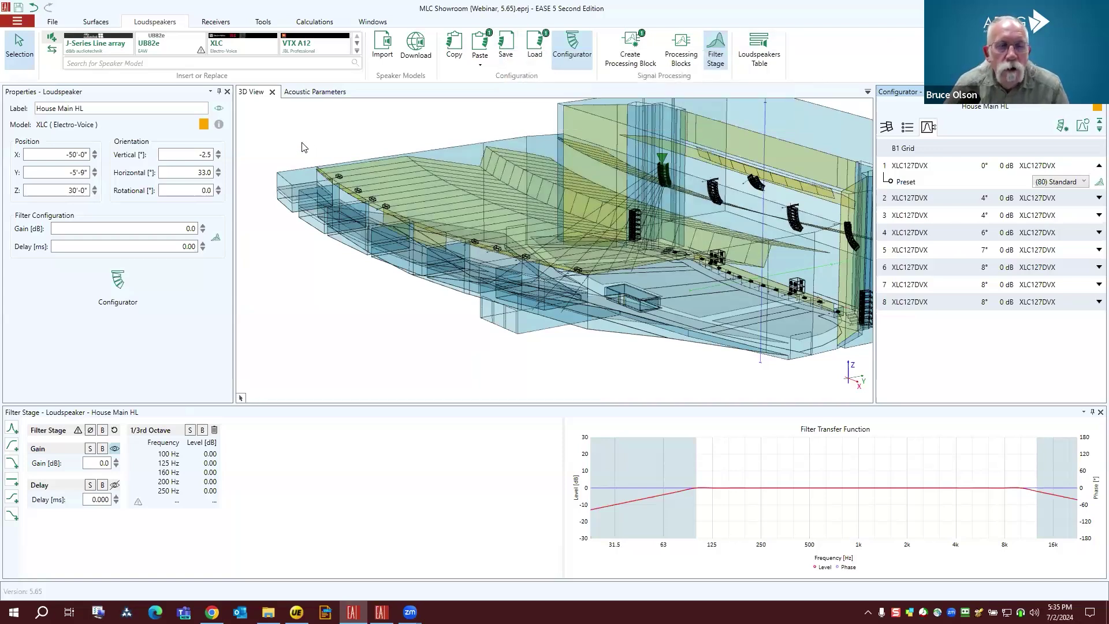
# Step: Select the balcony area with its UB82e loudspeakers in the 3D view and create a new processing block from them
pyautogui.moveTo(302, 143); pyautogui.dragTo(591, 318)
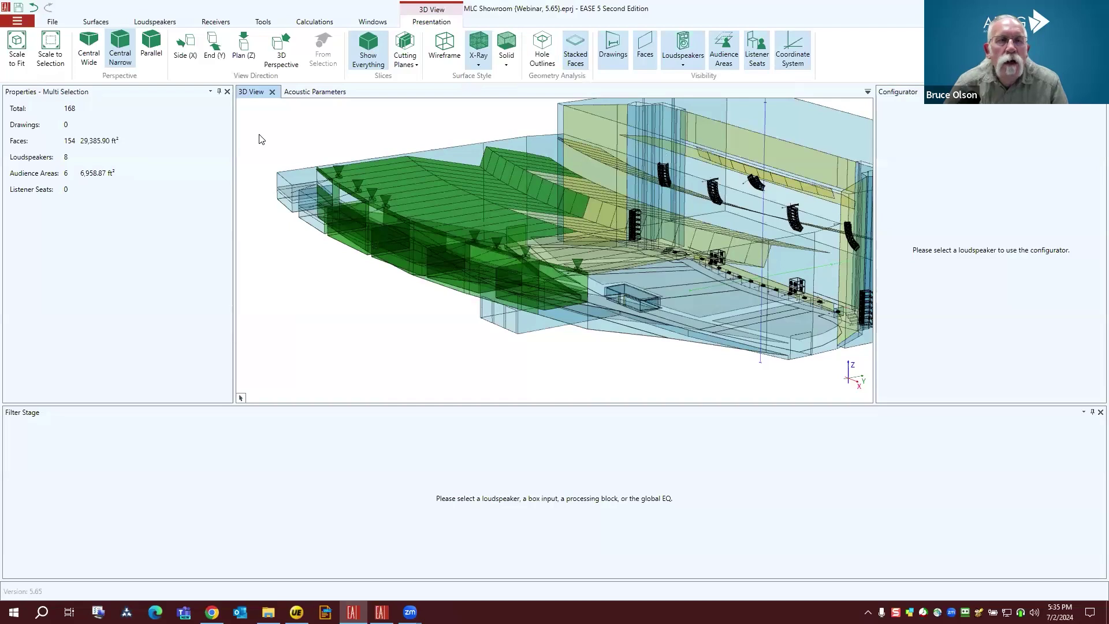
pyautogui.click(161, 25)
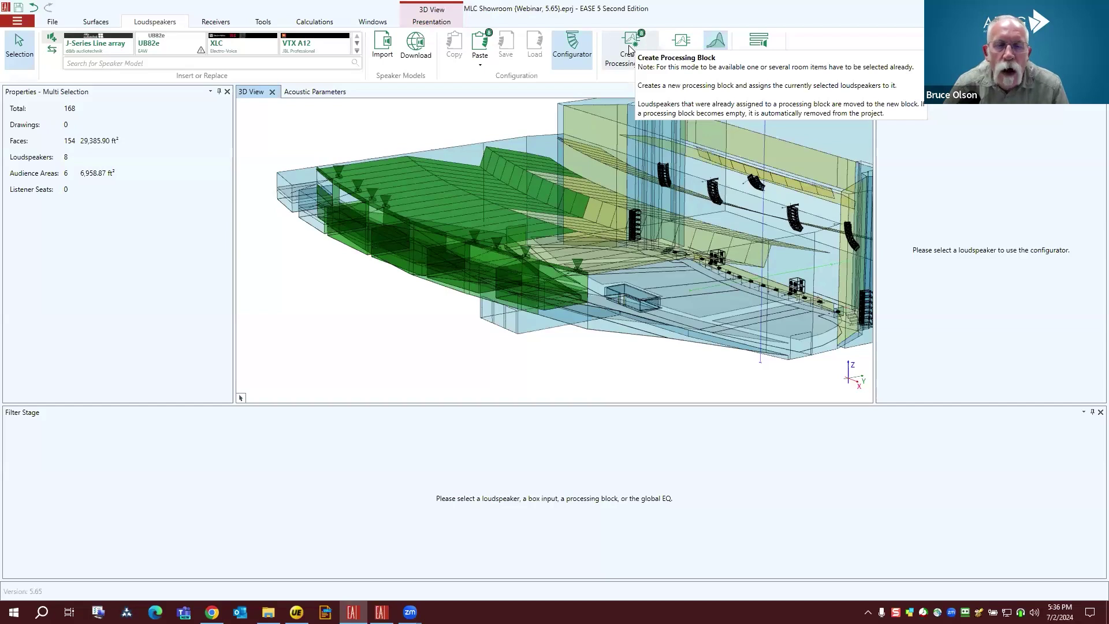
pyautogui.click(629, 51)
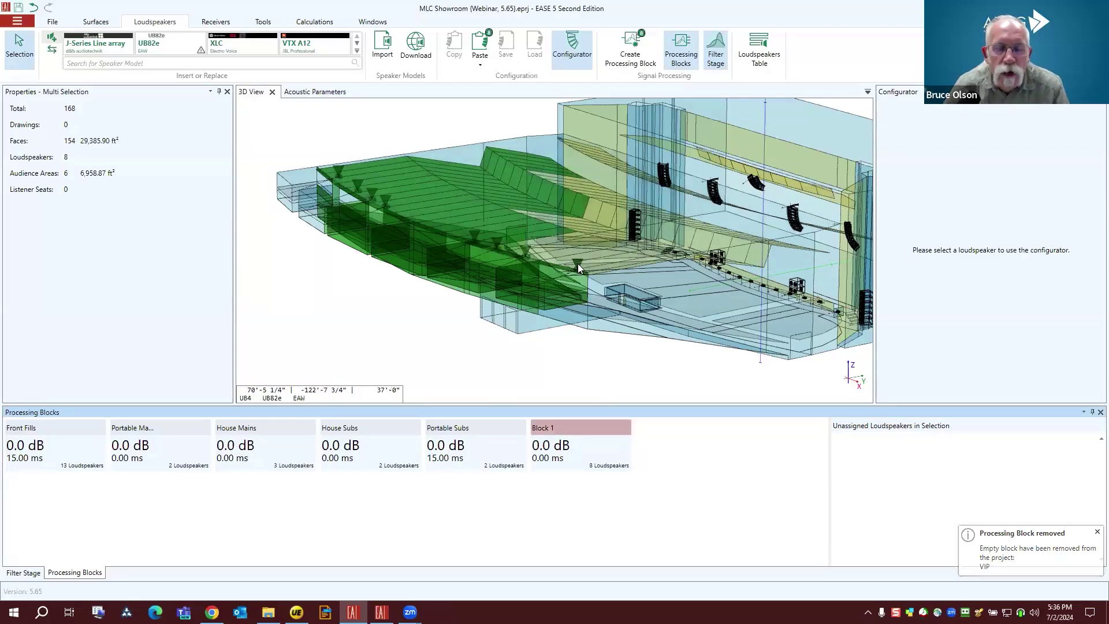
# Step: Rename the new processing block to VIP and set its delay to 128 ms
pyautogui.moveTo(581, 429)
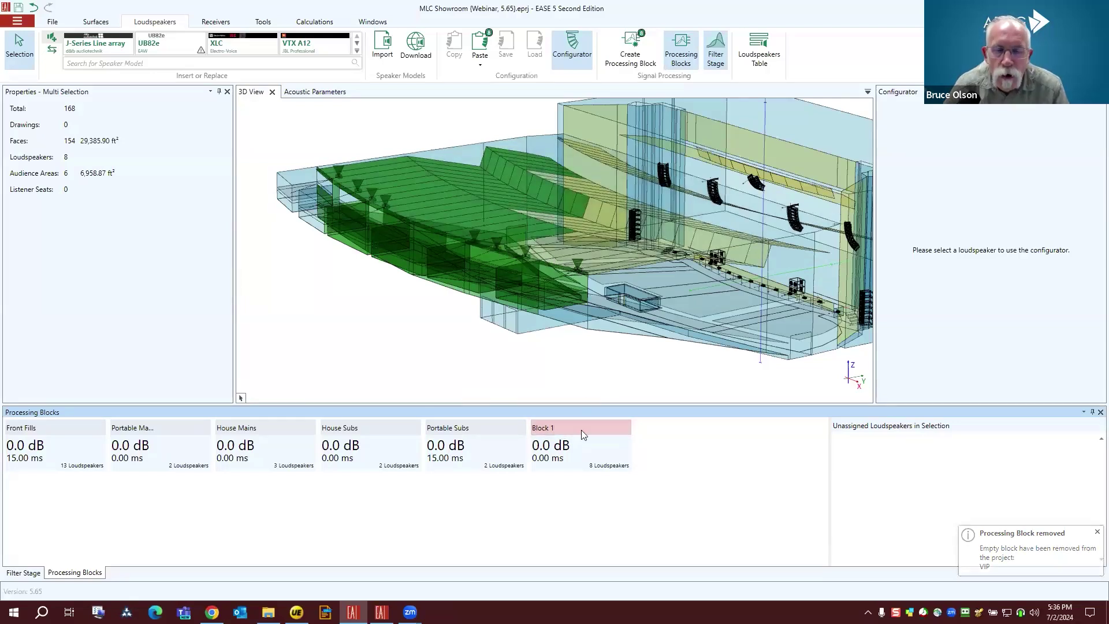
pyautogui.click(550, 429)
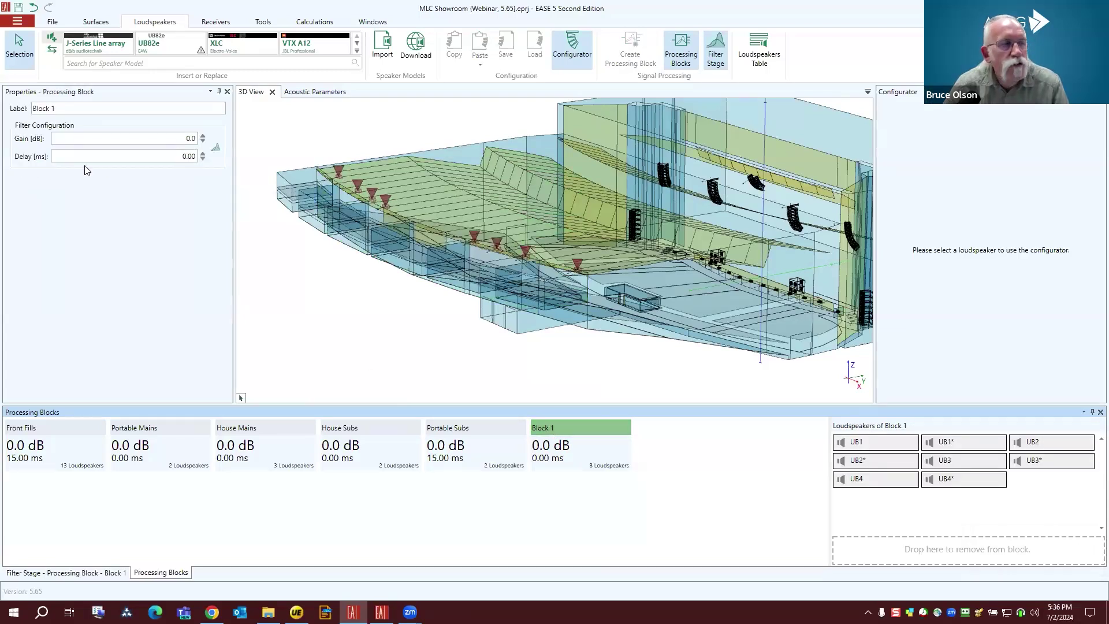
pyautogui.click(69, 108)
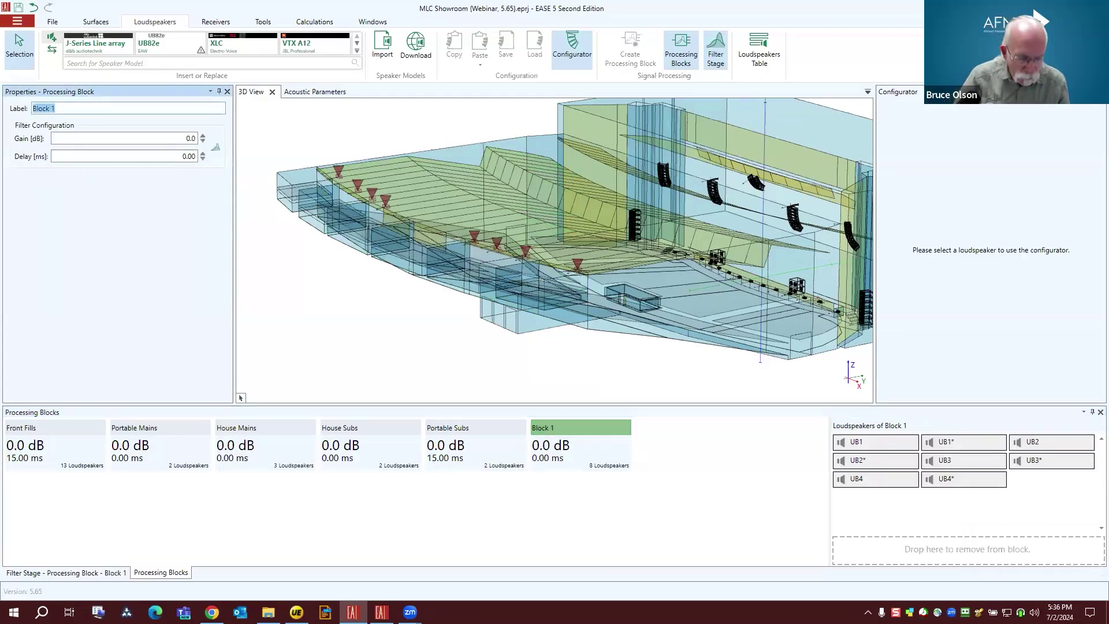
pyautogui.write('VIP')
pyautogui.press('Return')
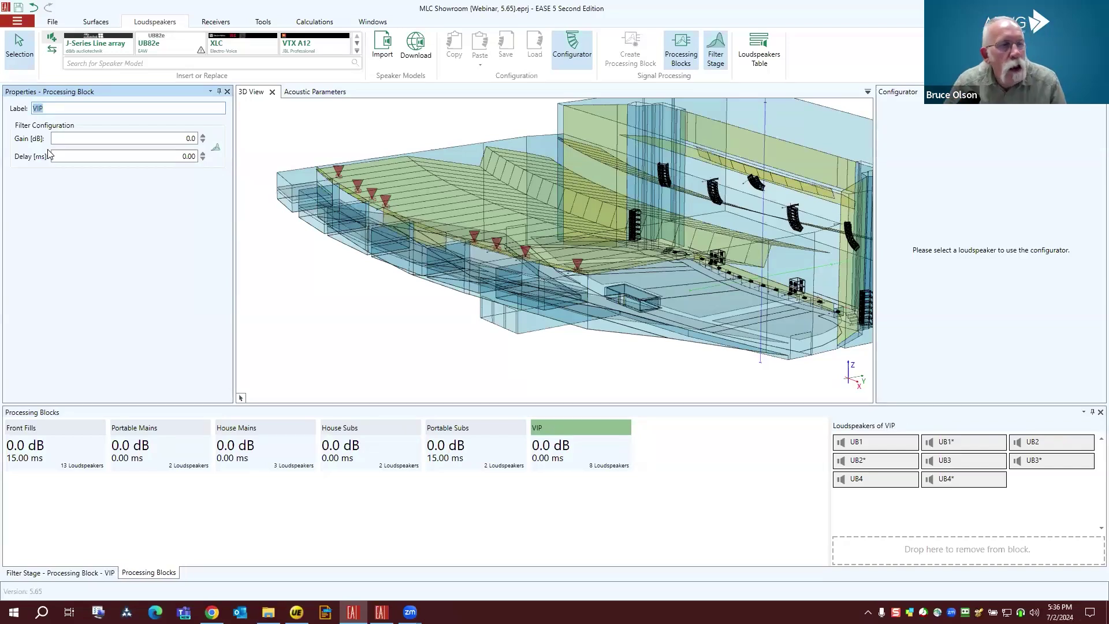
pyautogui.click(168, 157)
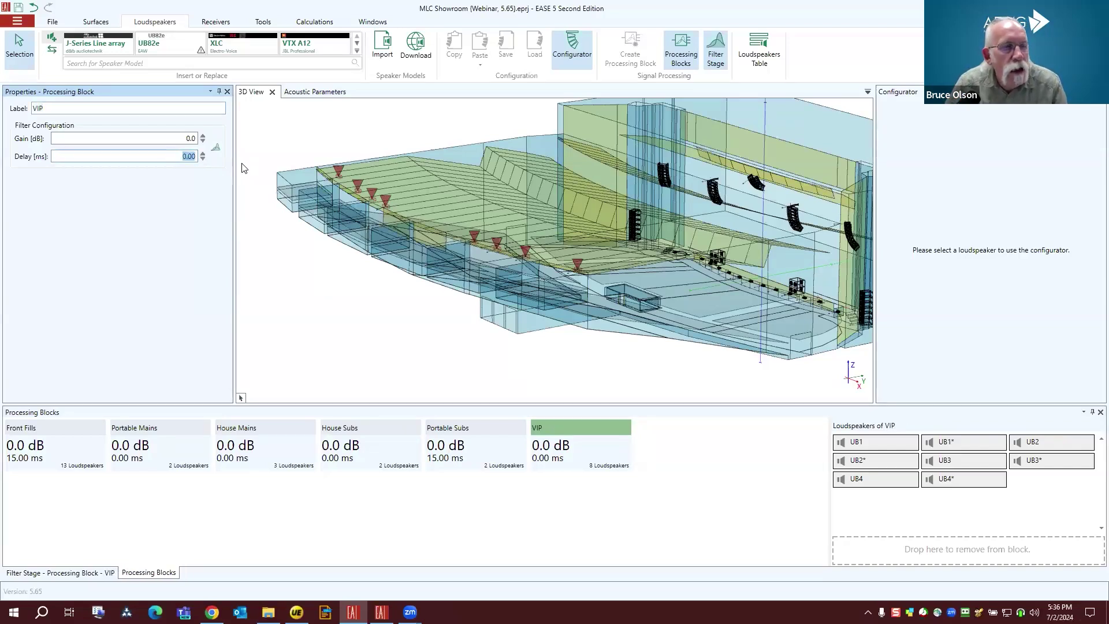
pyautogui.write('128')
pyautogui.press('Return')
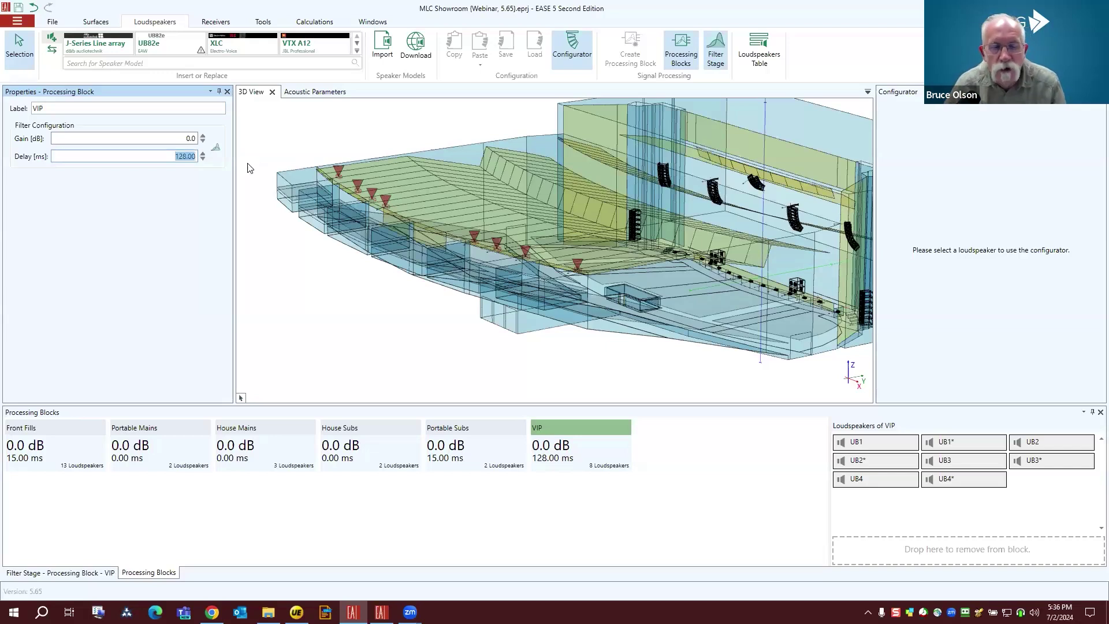
# Step: Remove loudspeaker UB1 from the VIP processing block
pyautogui.moveTo(551, 419)
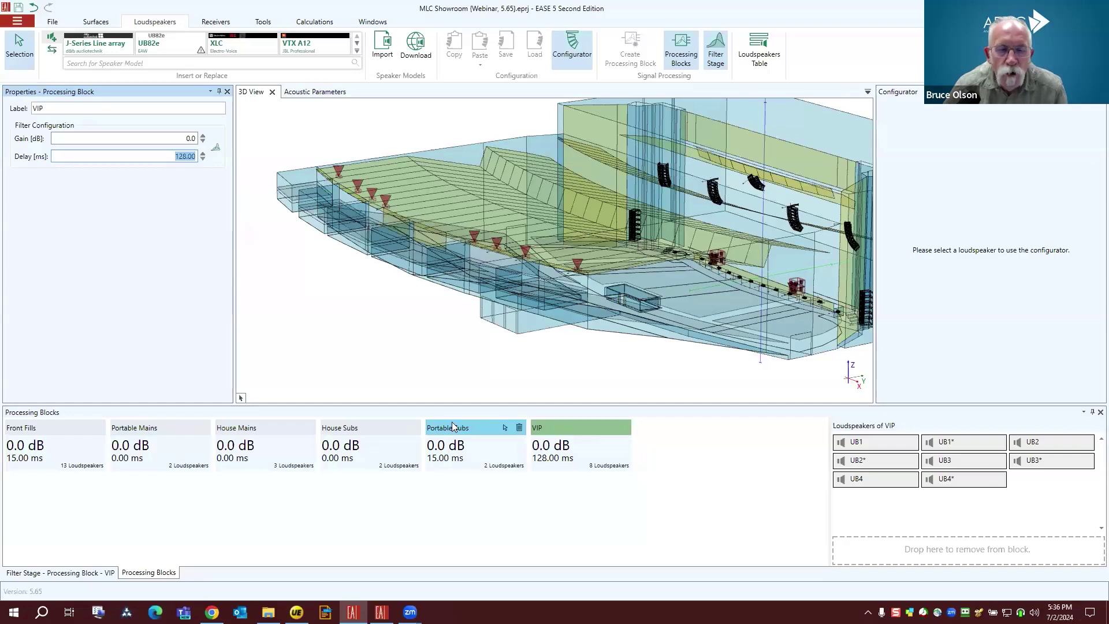
pyautogui.click(424, 362)
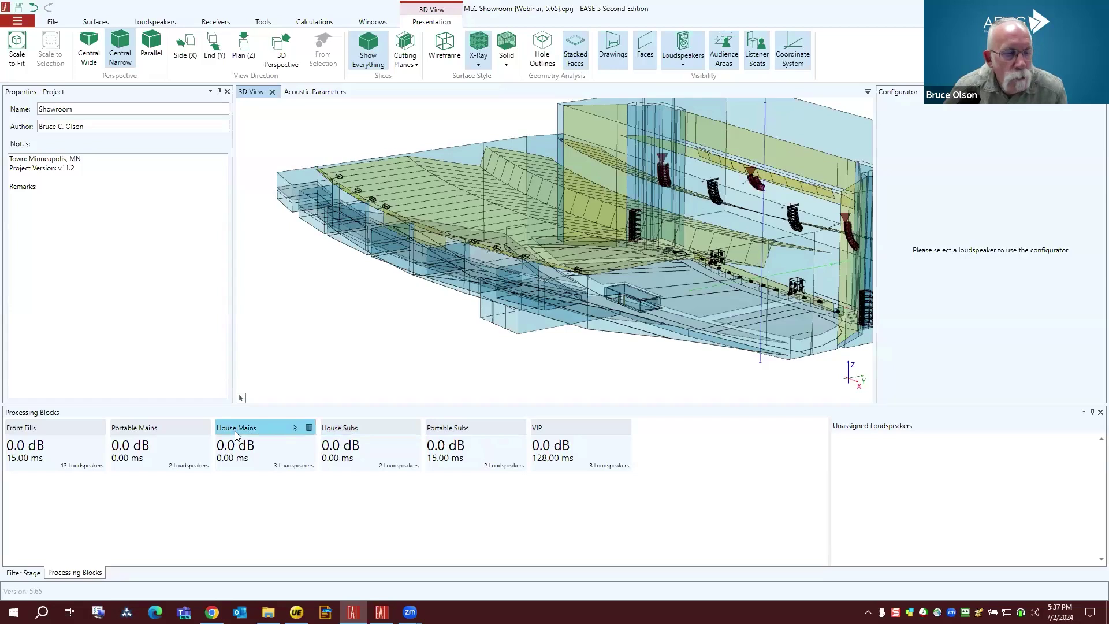
pyautogui.click(563, 429)
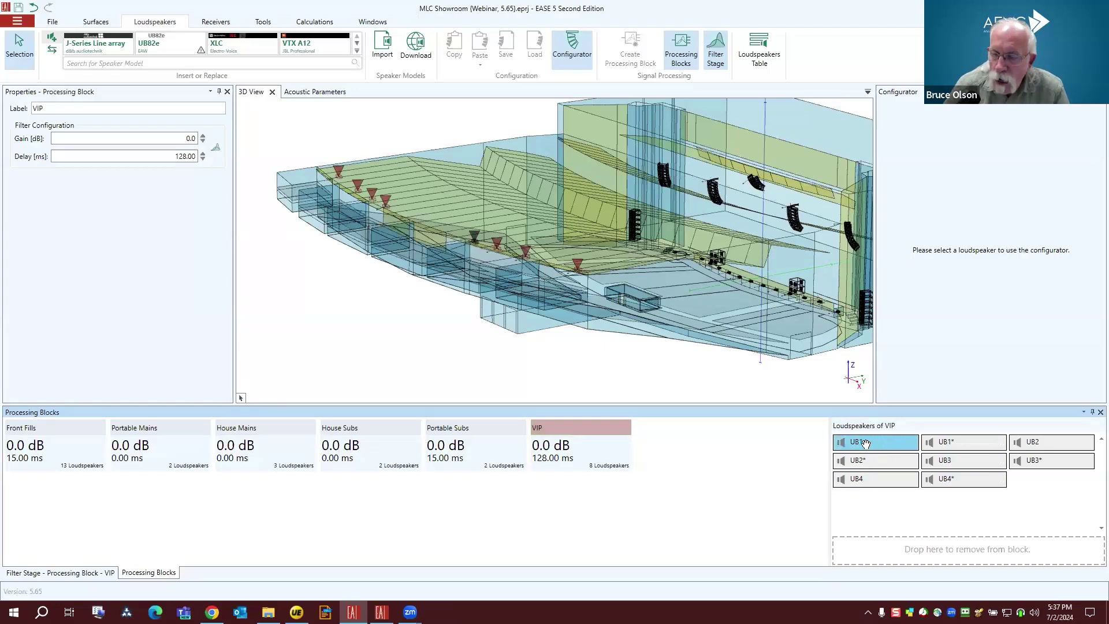
pyautogui.moveTo(863, 444); pyautogui.dragTo(889, 552)
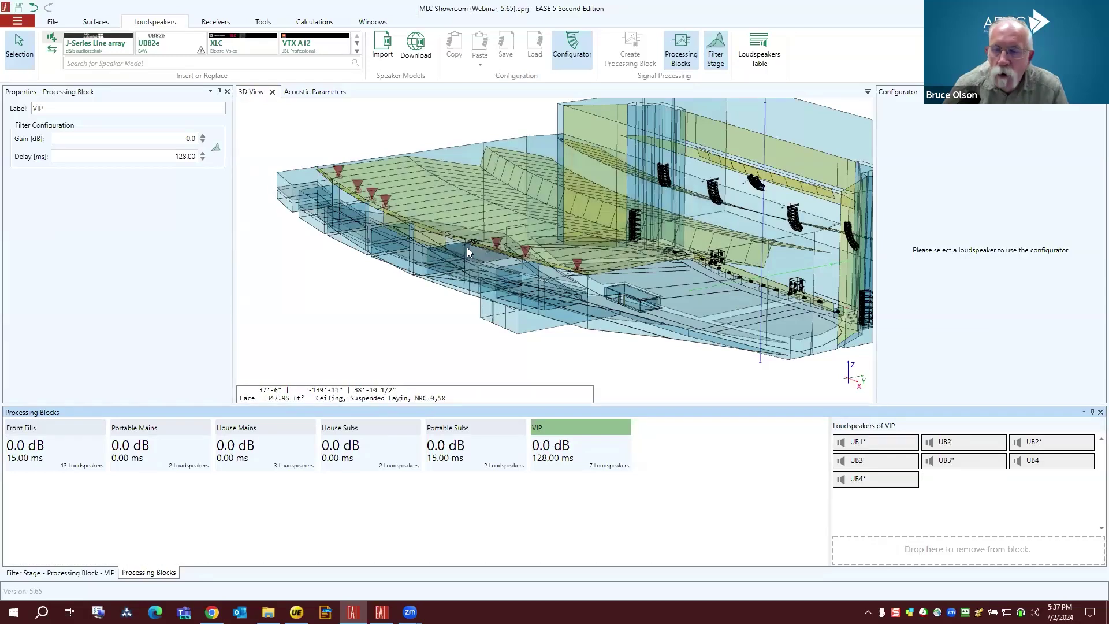
# Step: Assign the unassigned loudspeaker UB1 back to the VIP processing block and check the block's loudspeaker list
pyautogui.click(644, 382)
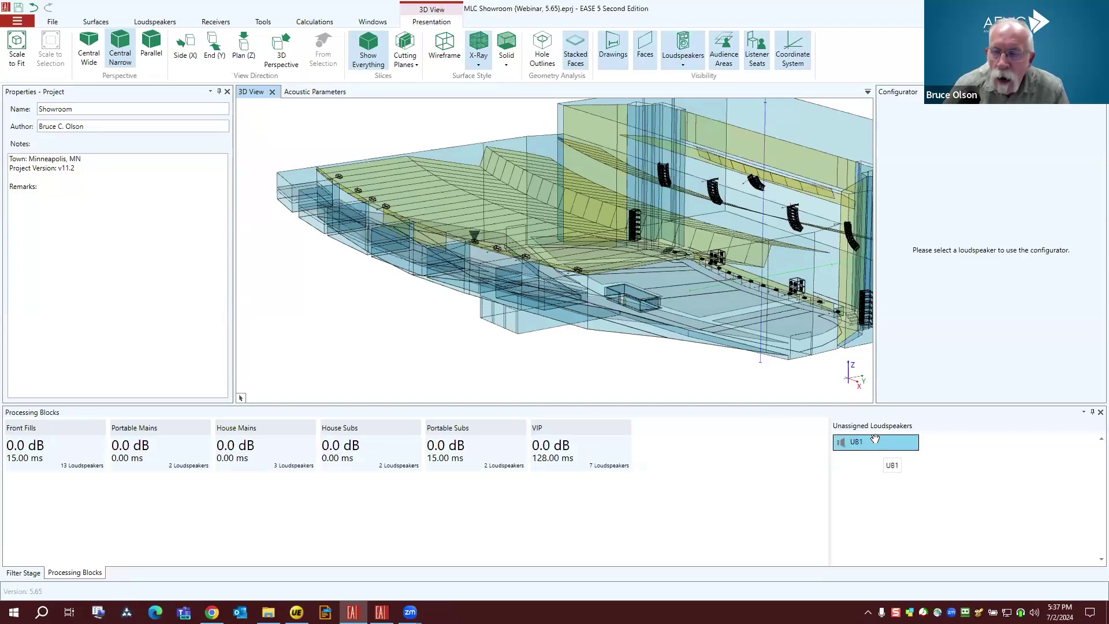
pyautogui.moveTo(870, 441); pyautogui.dragTo(702, 442)
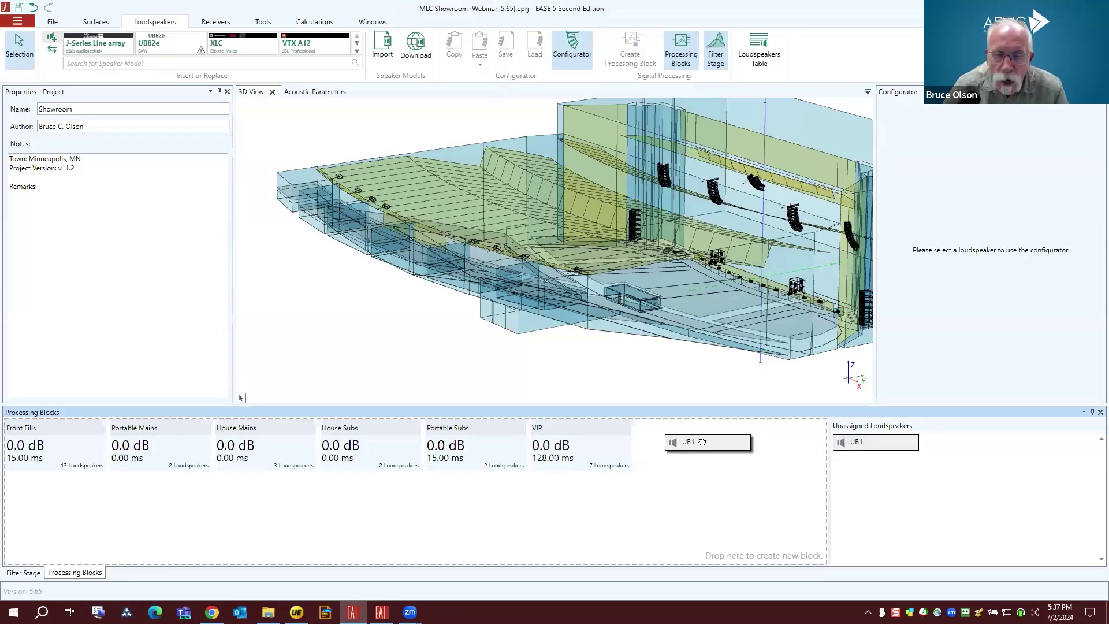
pyautogui.moveTo(628, 442); pyautogui.dragTo(576, 429)
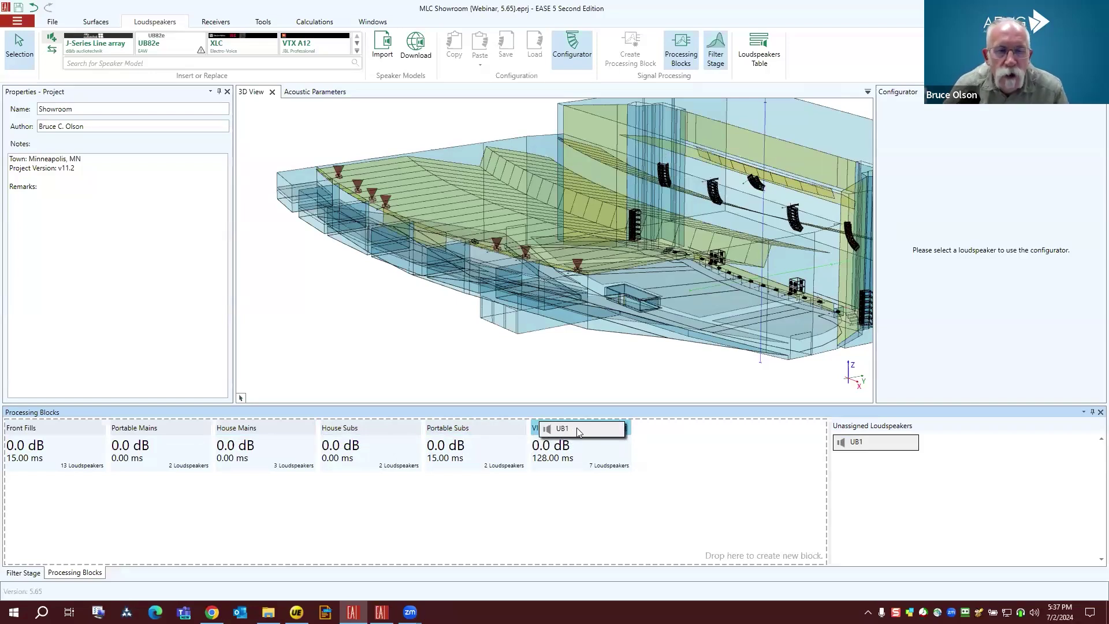
pyautogui.moveTo(578, 432); pyautogui.dragTo(577, 431)
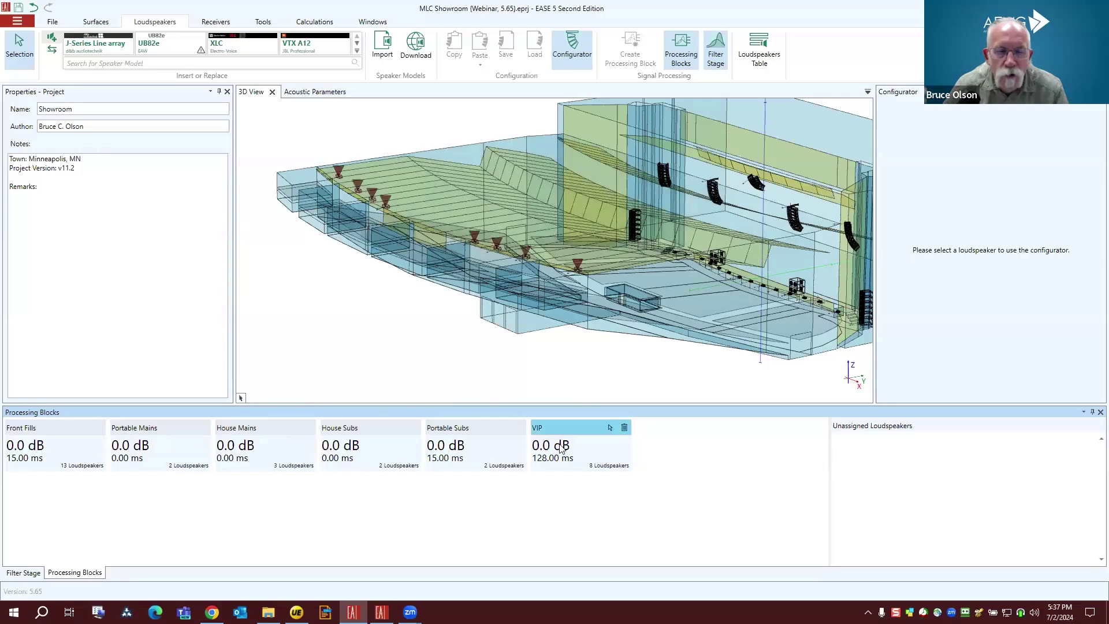
pyautogui.click(563, 432)
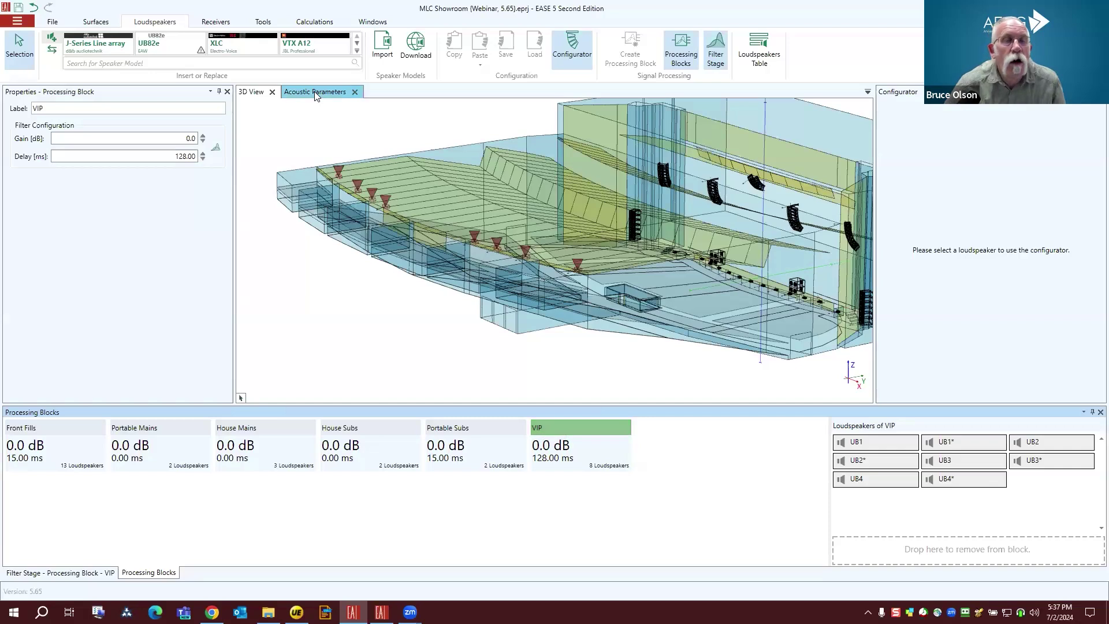
# Step: Switch to the Sound System window layout and select the Front Fills processing block
pyautogui.click(366, 22)
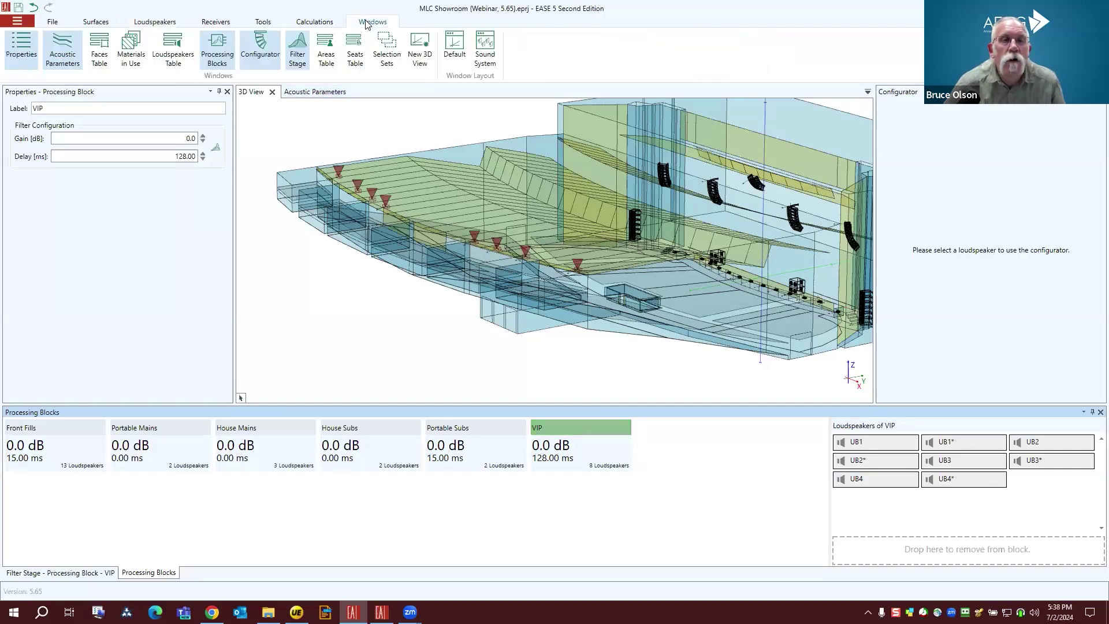
pyautogui.click(485, 46)
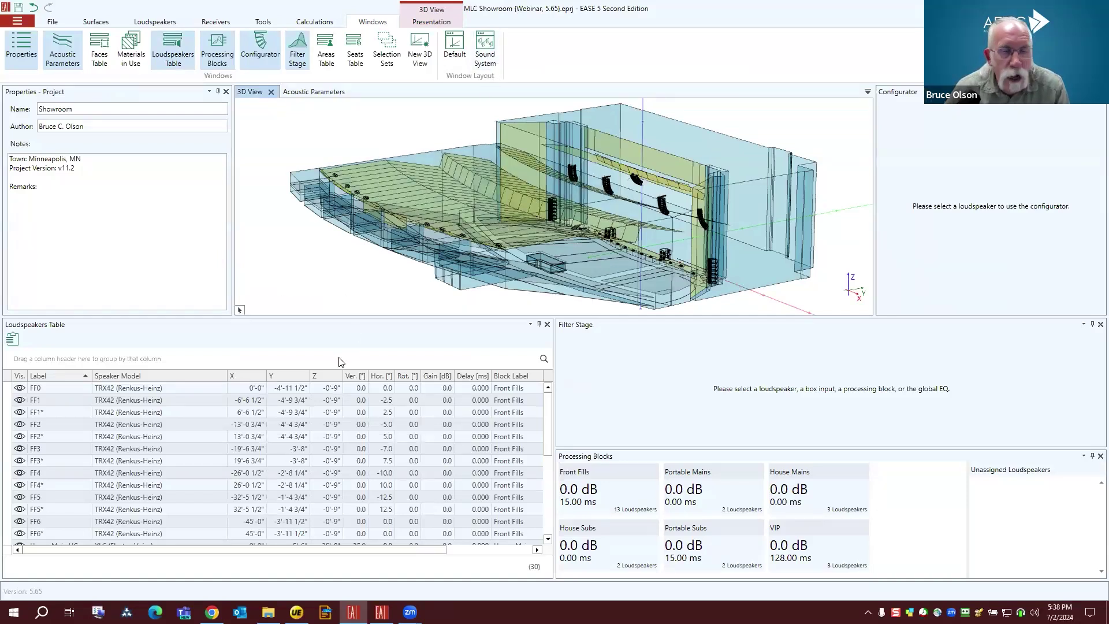
pyautogui.moveTo(811, 543)
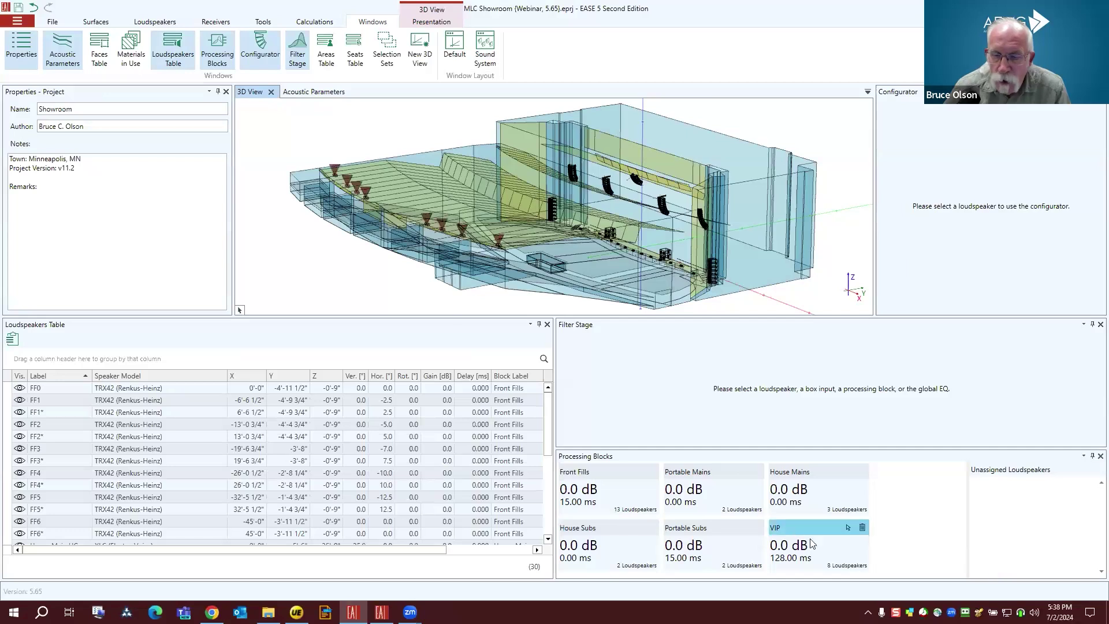
pyautogui.moveTo(604, 478)
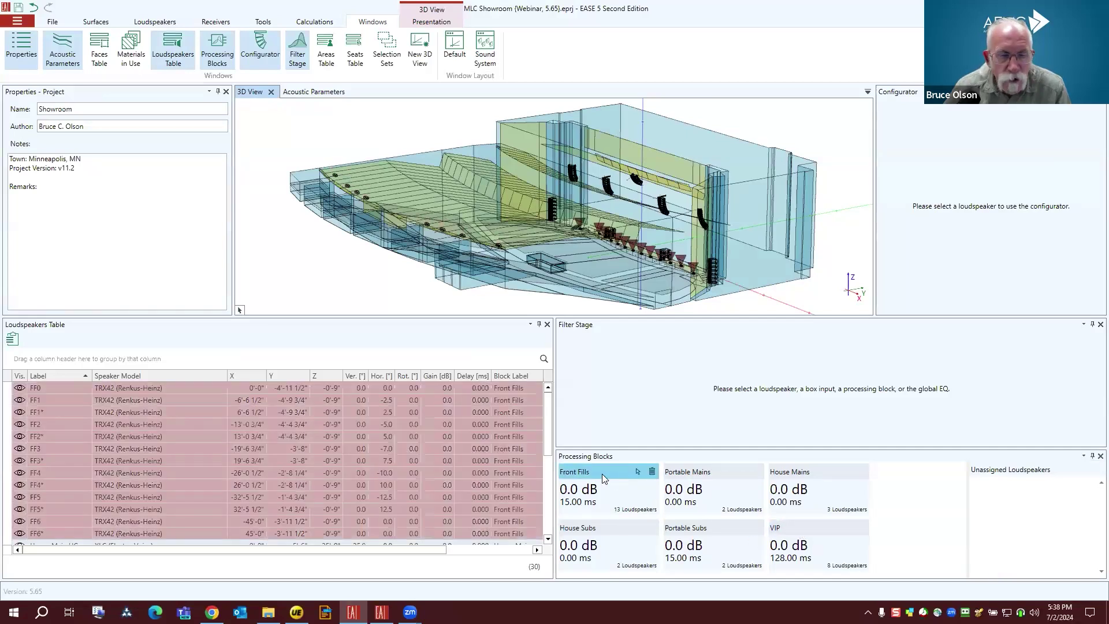
pyautogui.click(594, 474)
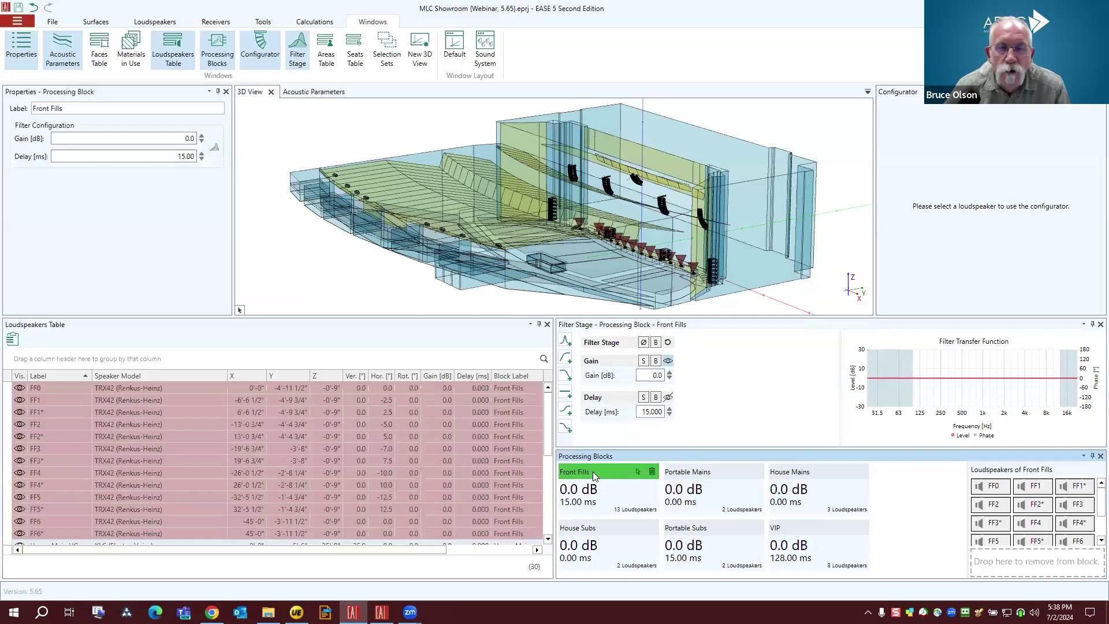
# Step: Examine the Front Fills loudspeakers and their block assignments in the Loudspeakers Table
pyautogui.moveTo(648, 249)
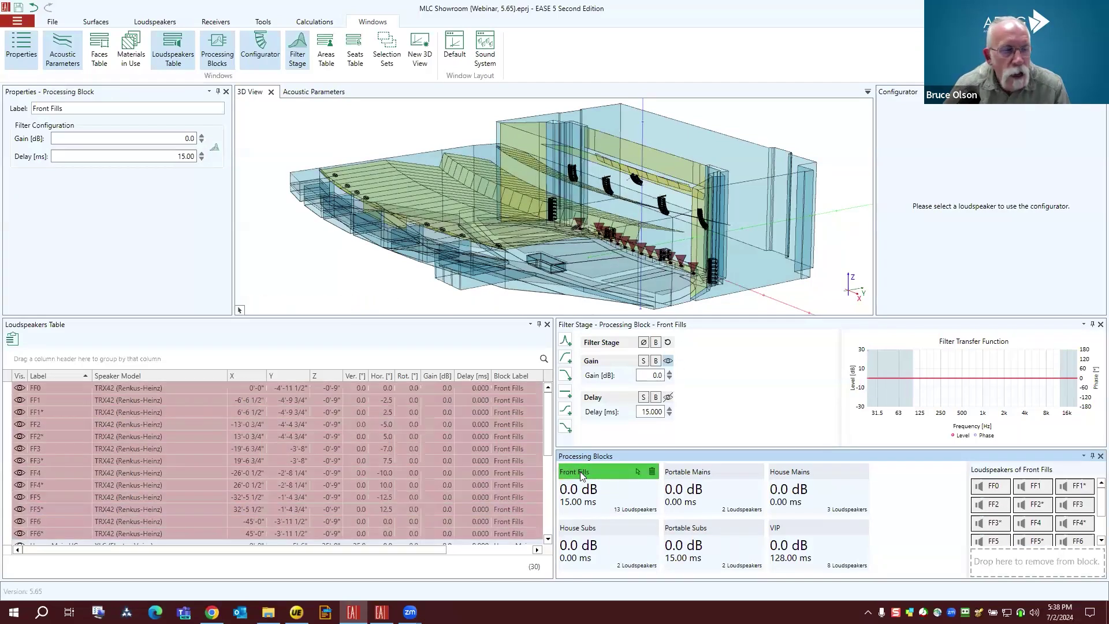
pyautogui.scroll(-2, 231, 386)
pyautogui.click(199, 412)
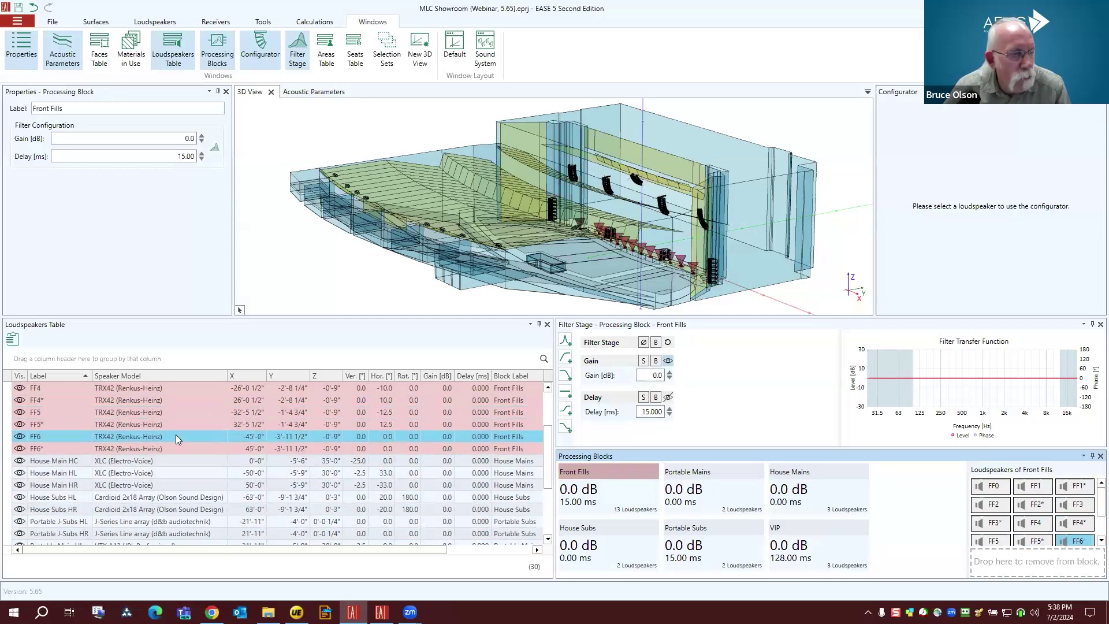
pyautogui.scroll(-4, 175, 435)
pyautogui.scroll(5, 176, 437)
pyautogui.click(175, 436)
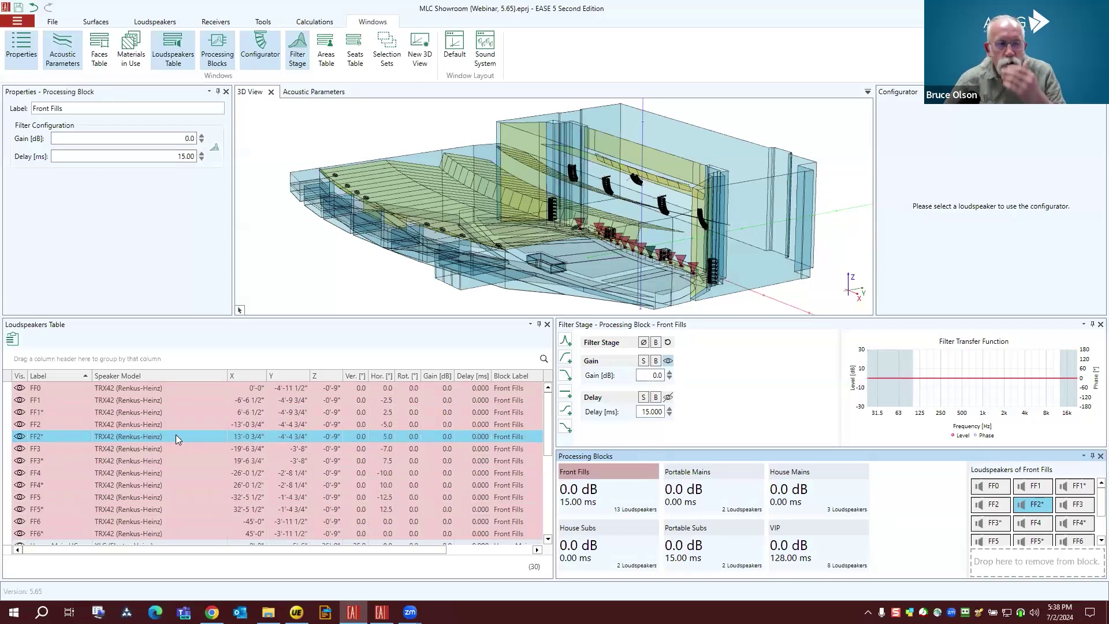
pyautogui.click(134, 425)
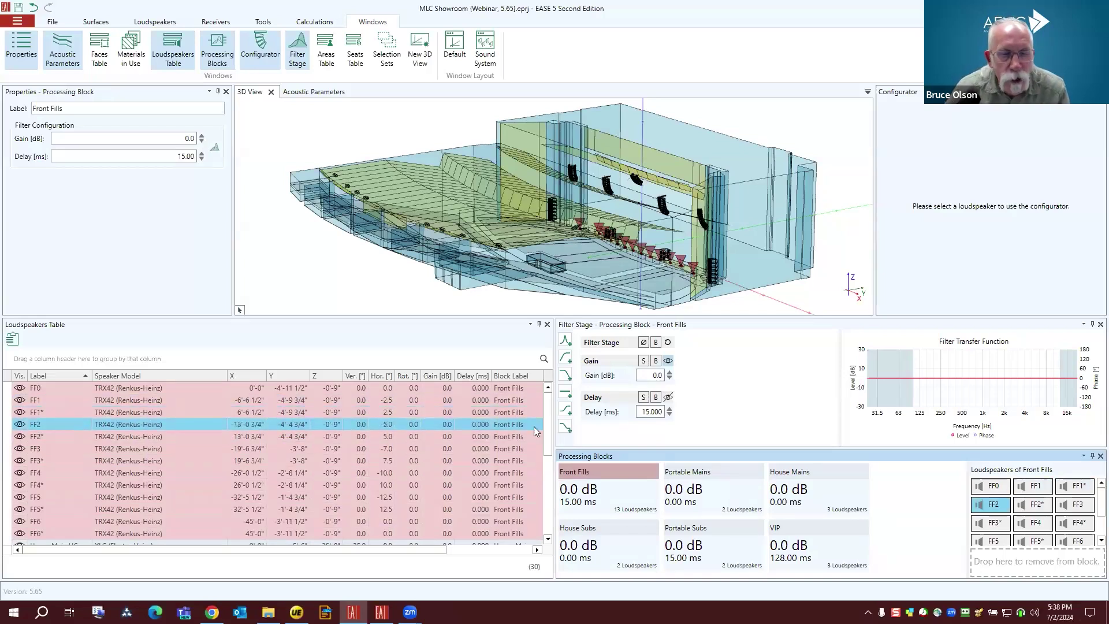
pyautogui.click(504, 387)
pyautogui.press('Escape')
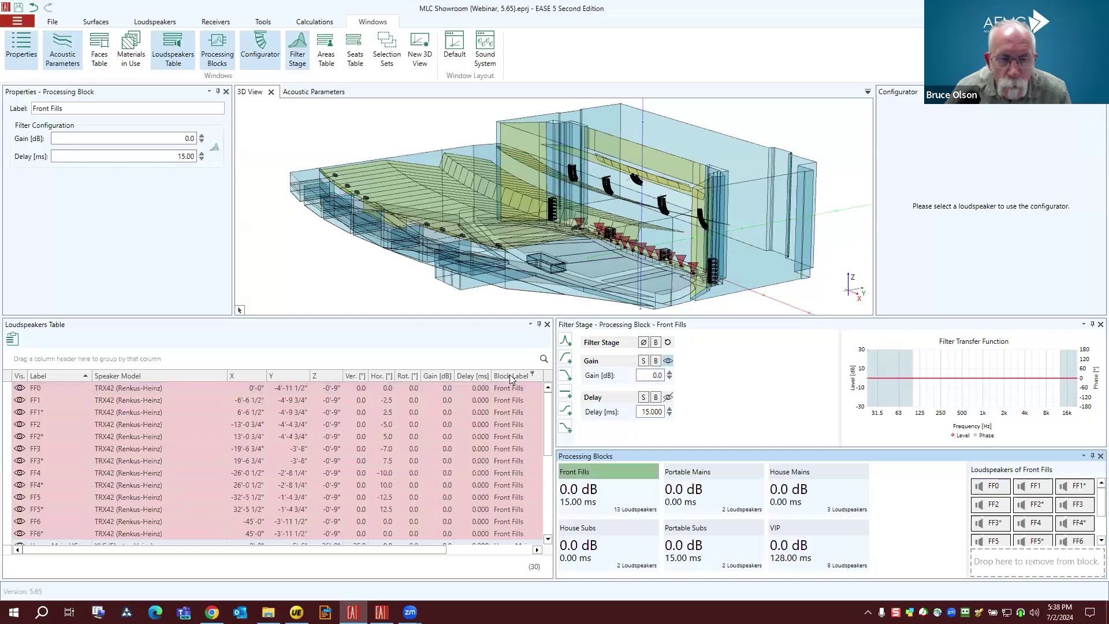
# Step: Compare the block labels and gain values of the front fill, house and portable loudspeakers in the Loudspeakers Table
pyautogui.click(506, 425)
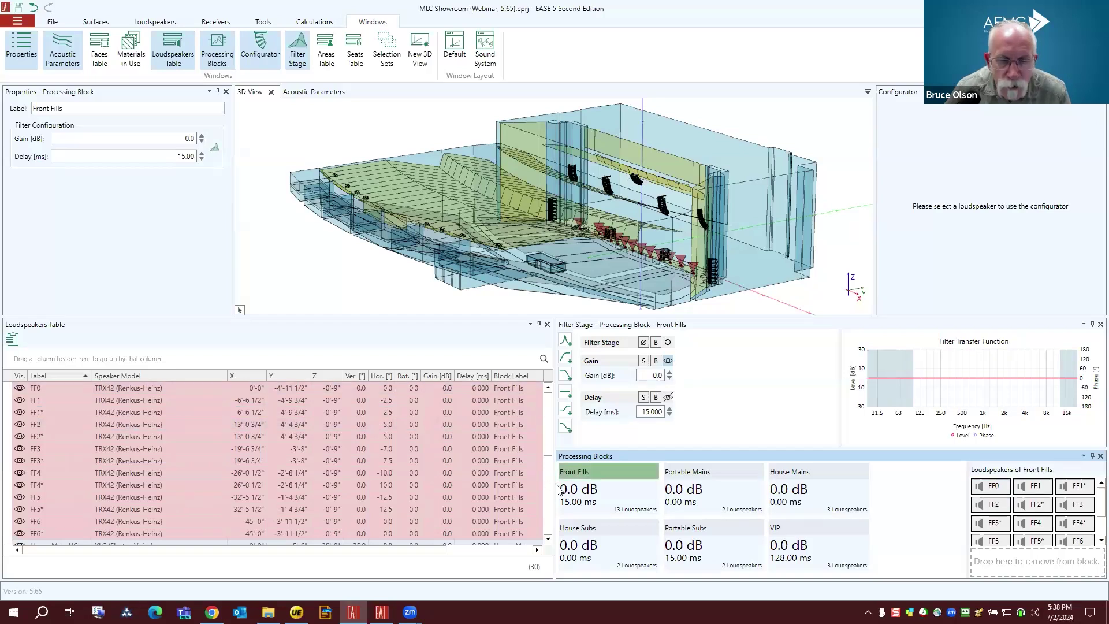
pyautogui.click(498, 437)
pyautogui.scroll(-3, 498, 439)
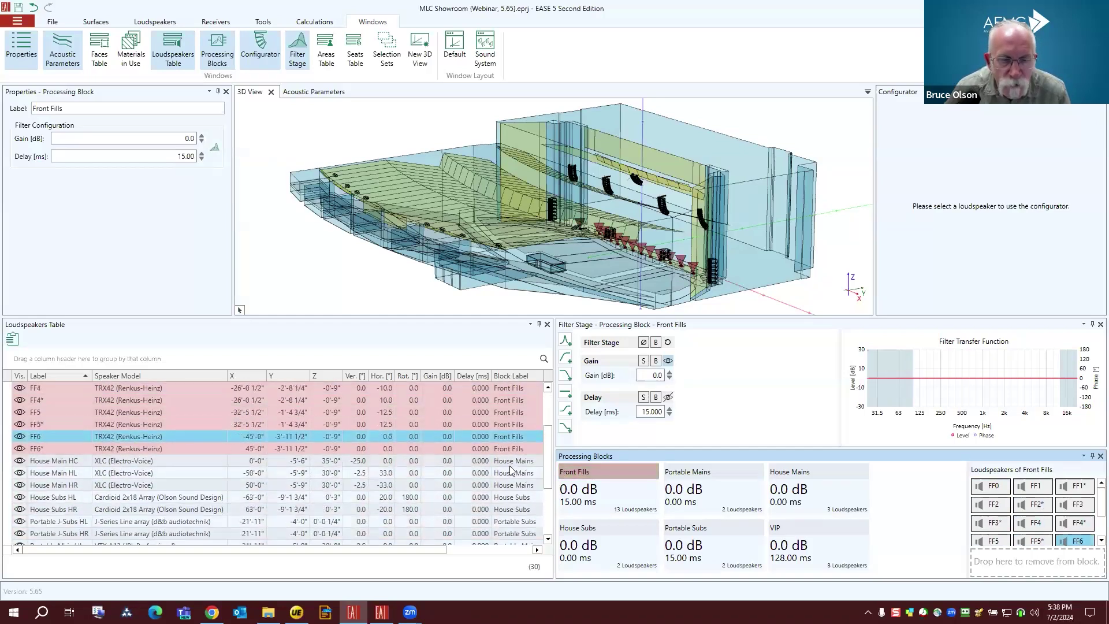
pyautogui.click(506, 460)
pyautogui.click(507, 485)
pyautogui.click(509, 497)
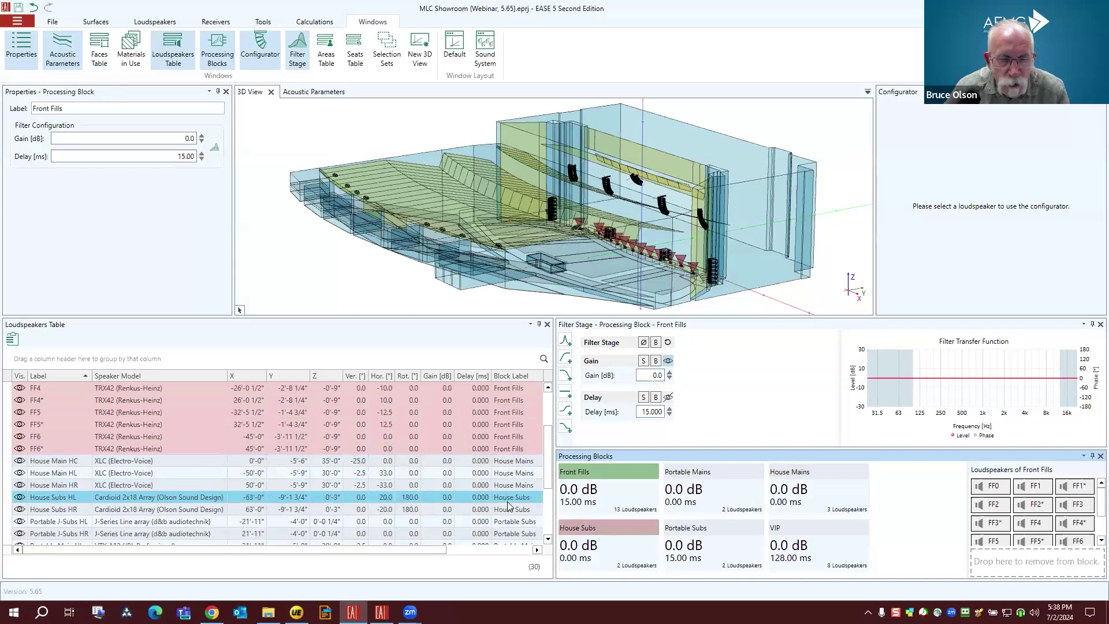
pyautogui.click(509, 533)
pyautogui.click(461, 435)
pyautogui.click(444, 412)
pyautogui.click(427, 388)
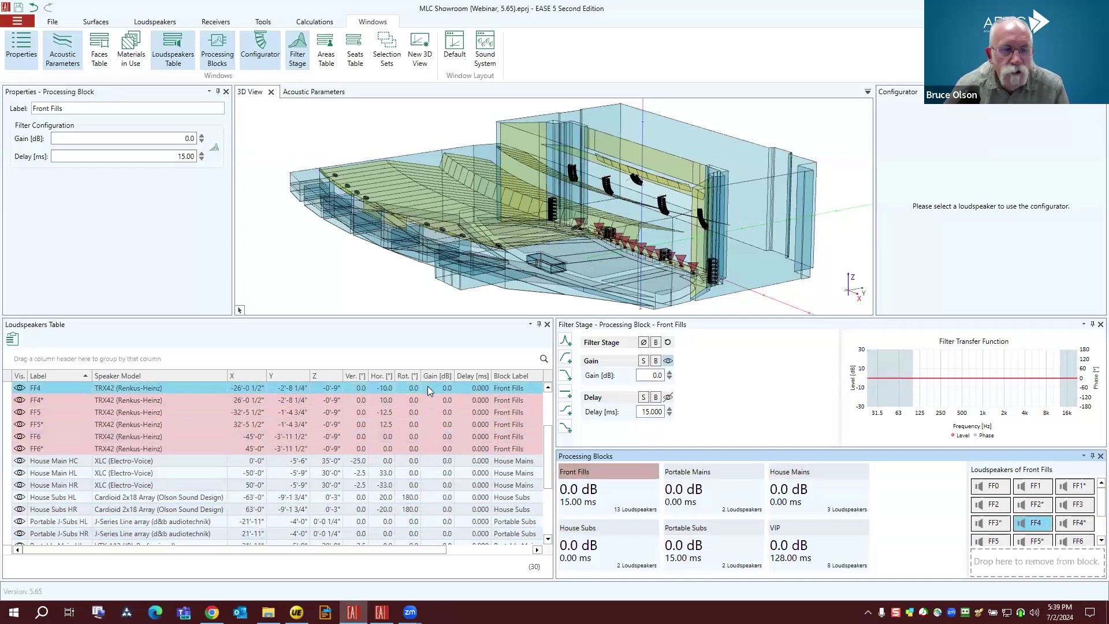
pyautogui.click(463, 380)
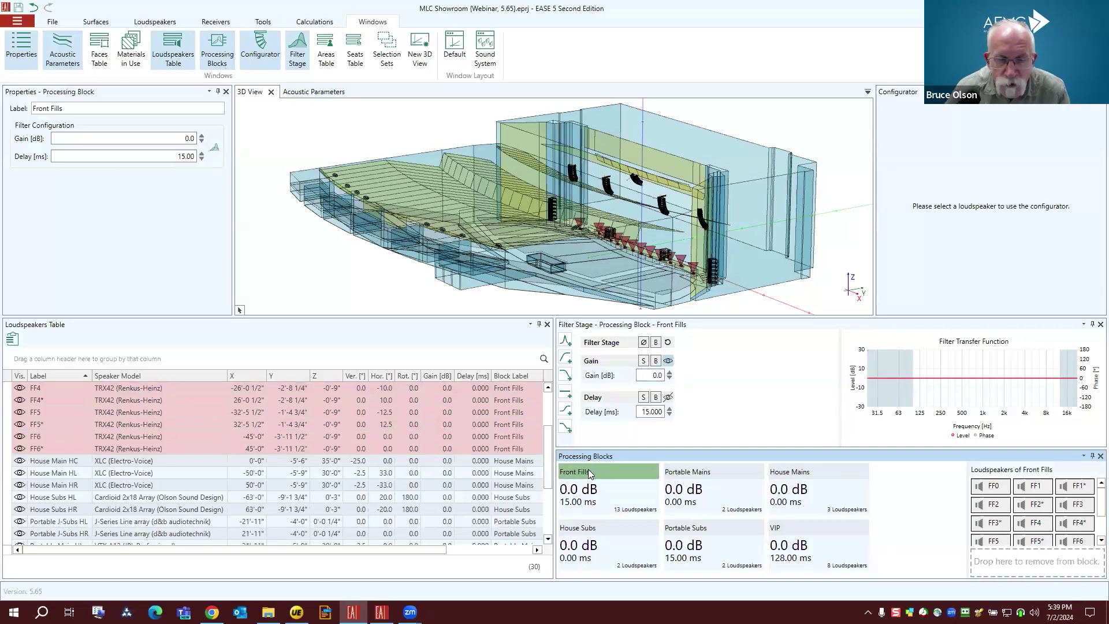
pyautogui.click(430, 385)
pyautogui.click(431, 383)
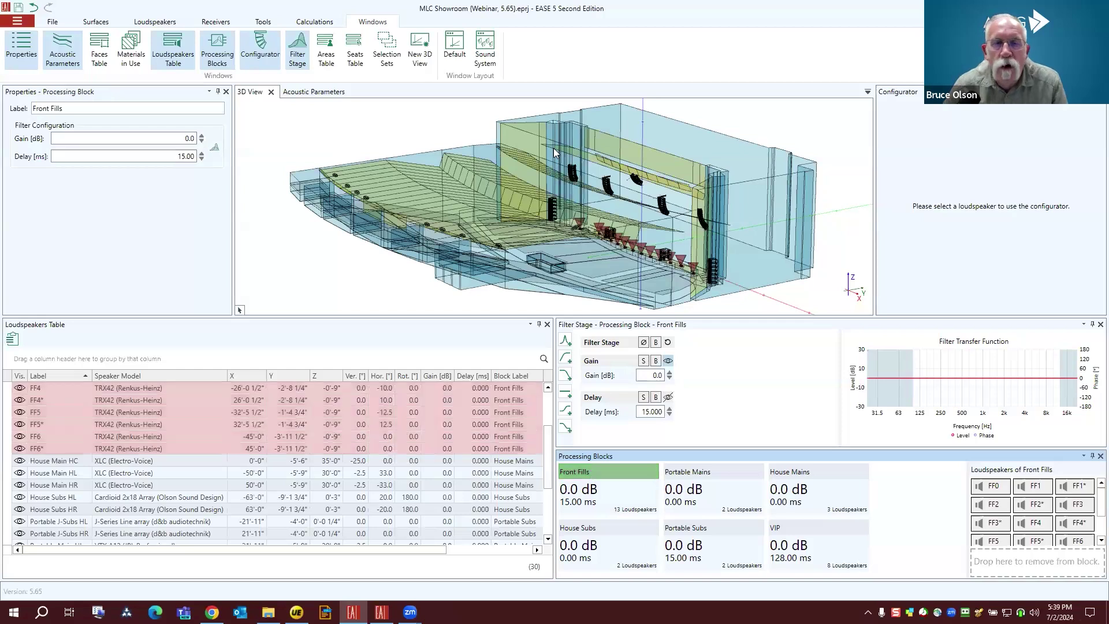
# Step: Open the Selection Sets window and expand the Portable System set to list its loudspeakers
pyautogui.click(572, 173)
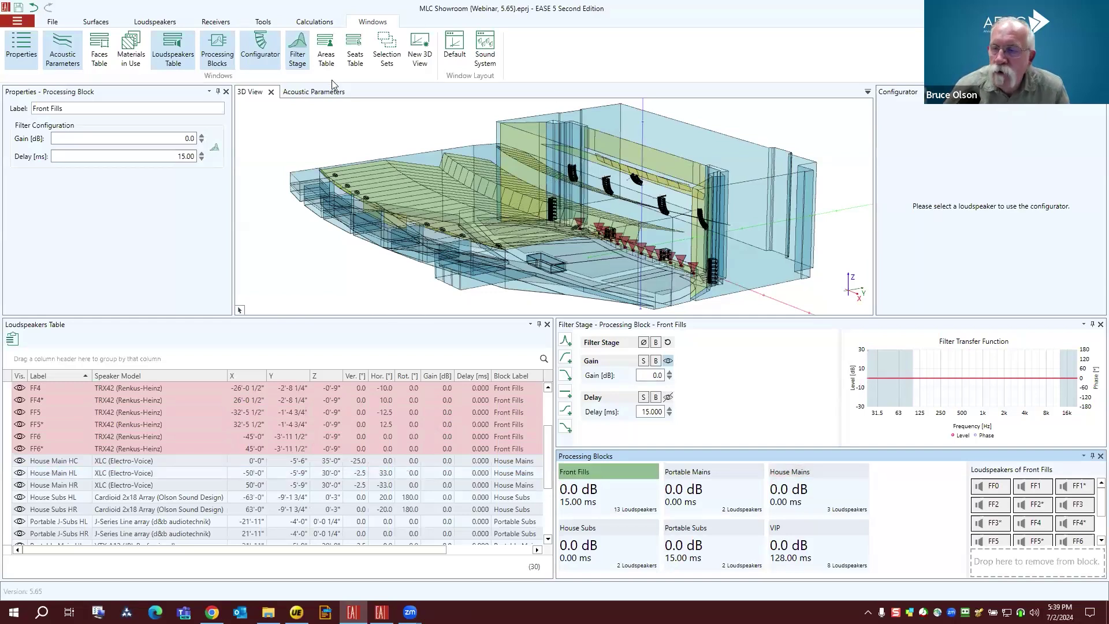
pyautogui.click(382, 45)
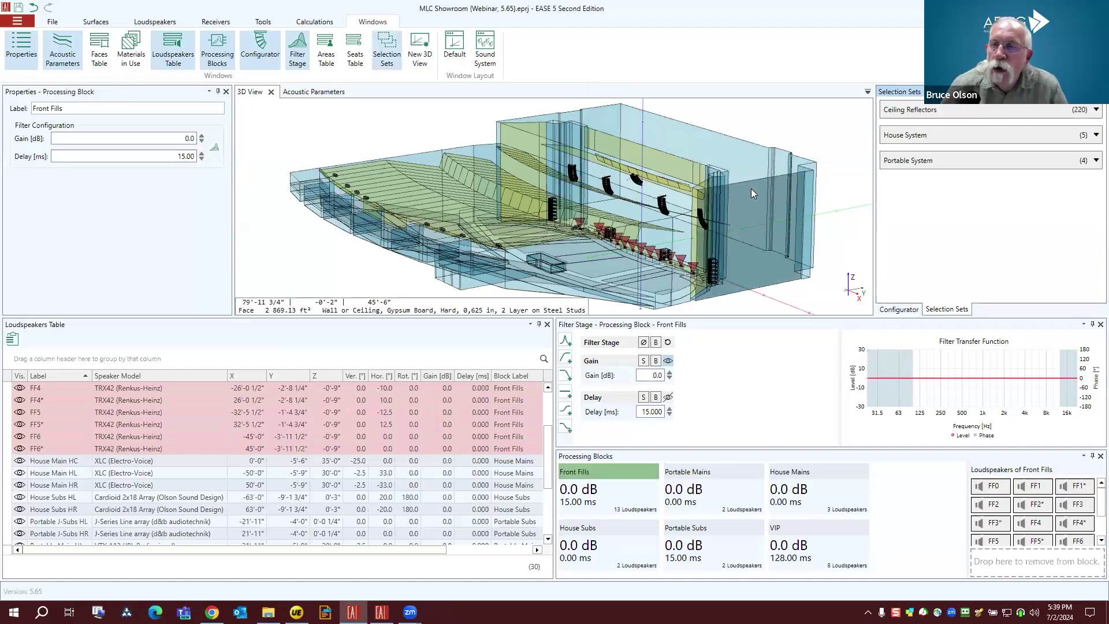
pyautogui.click(924, 138)
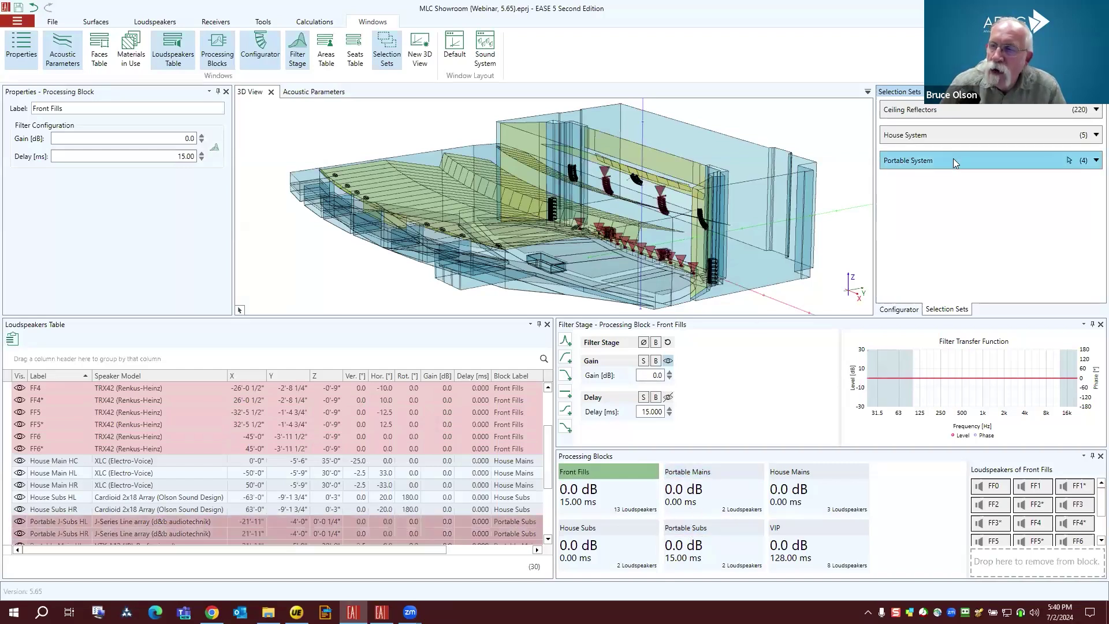
pyautogui.click(1095, 161)
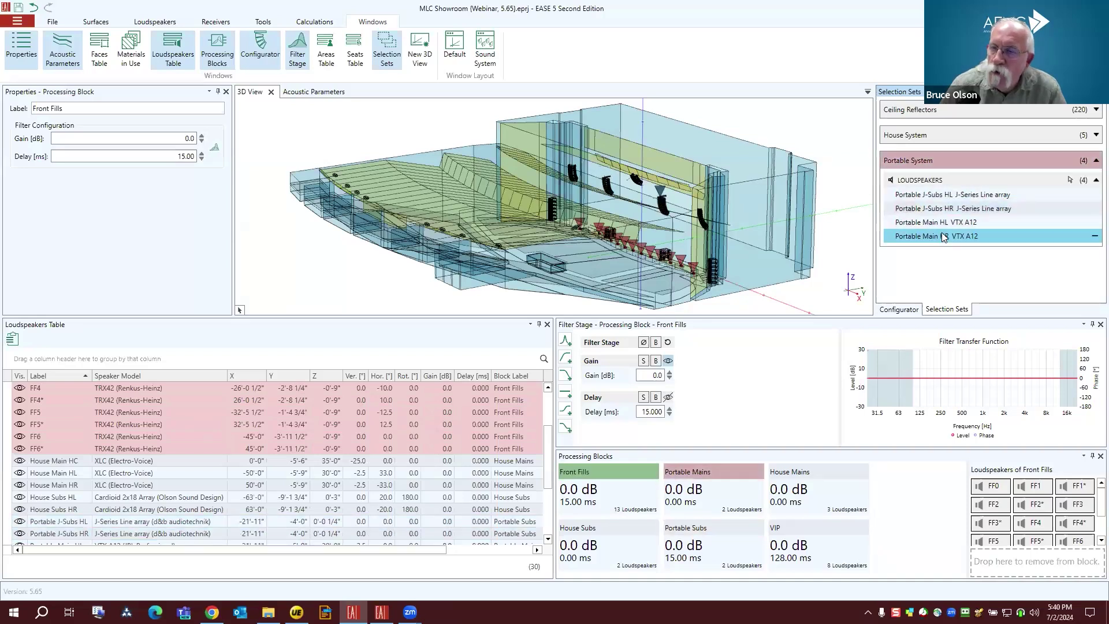
# Step: Select the House System set, expand its loudspeaker list, and preview the Ceiling Reflectors set in the model
pyautogui.click(1070, 139)
pyautogui.click(1096, 134)
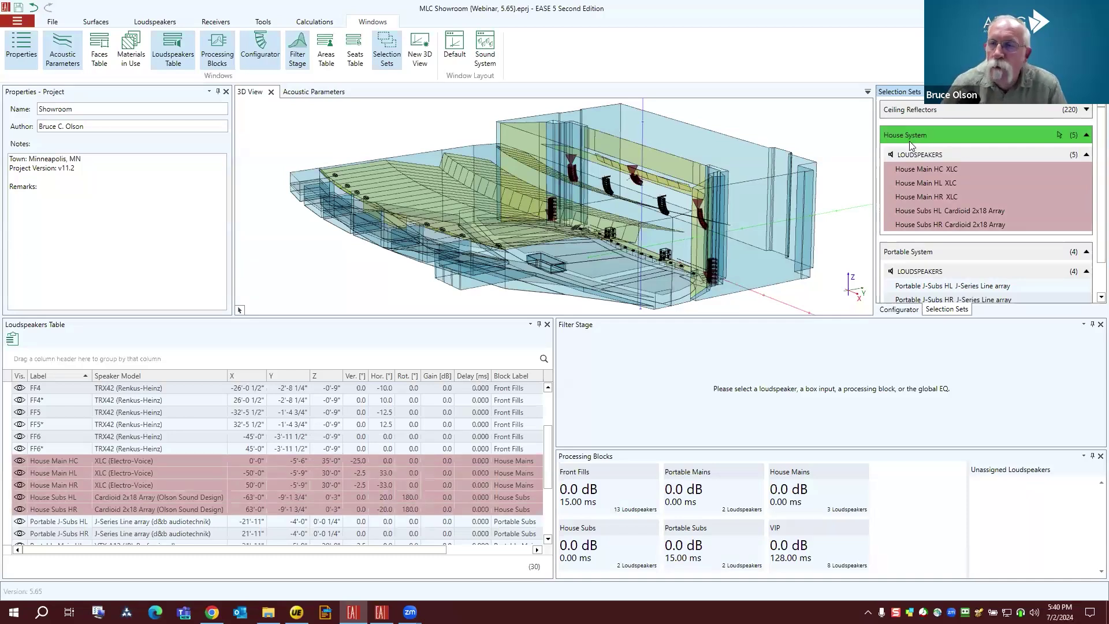
pyautogui.click(911, 108)
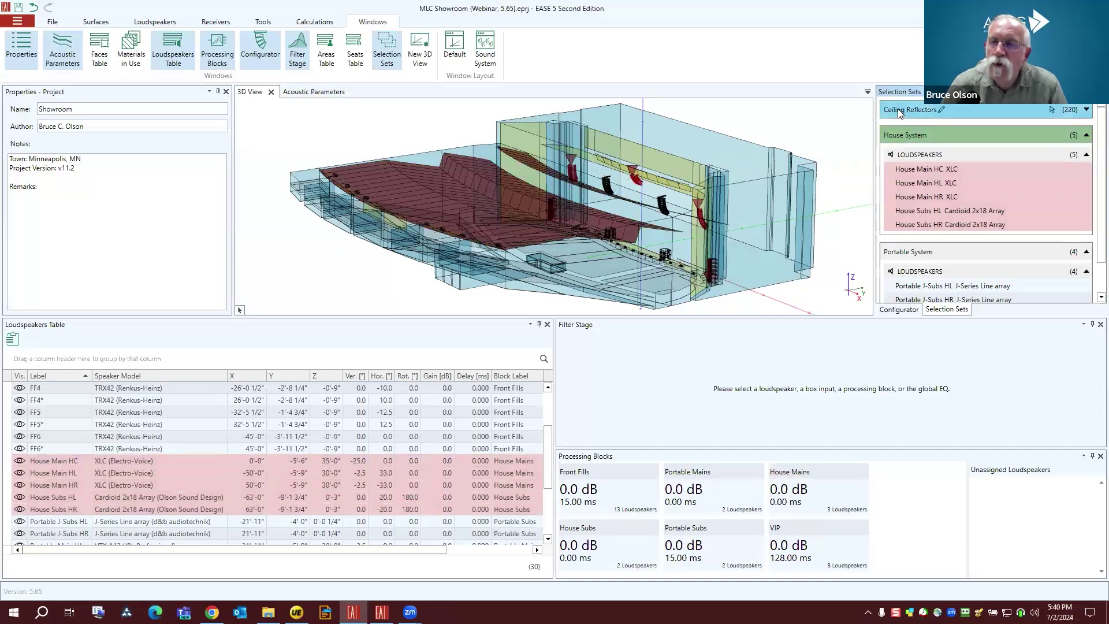
pyautogui.doubleClick(899, 112)
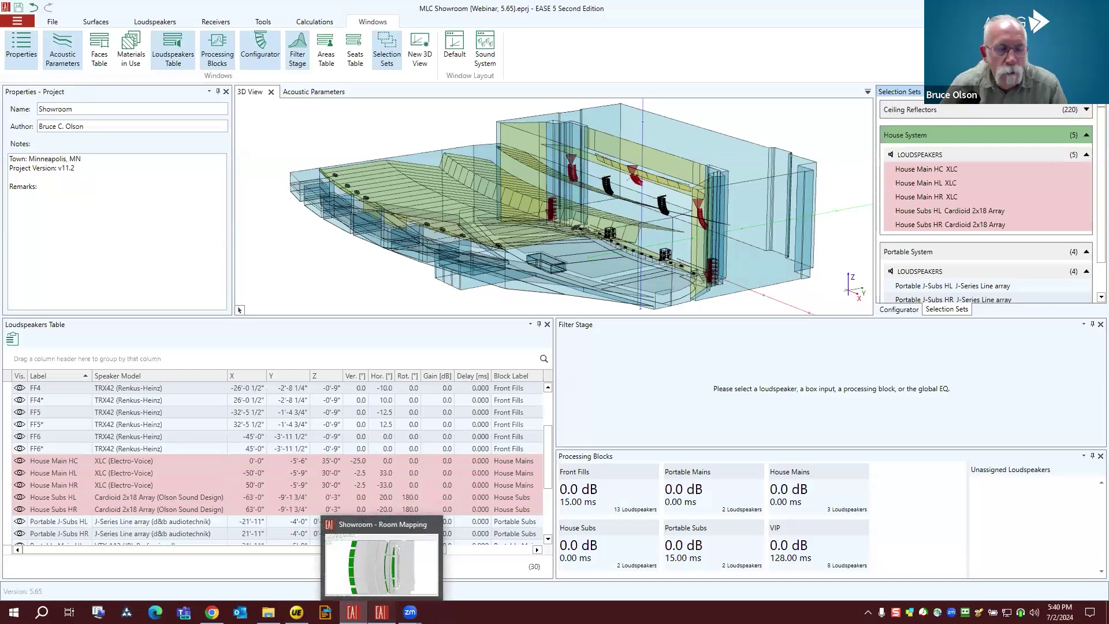
# Step: View the Room Mapping window and return to the MLC Showroom project window
pyautogui.click(352, 611)
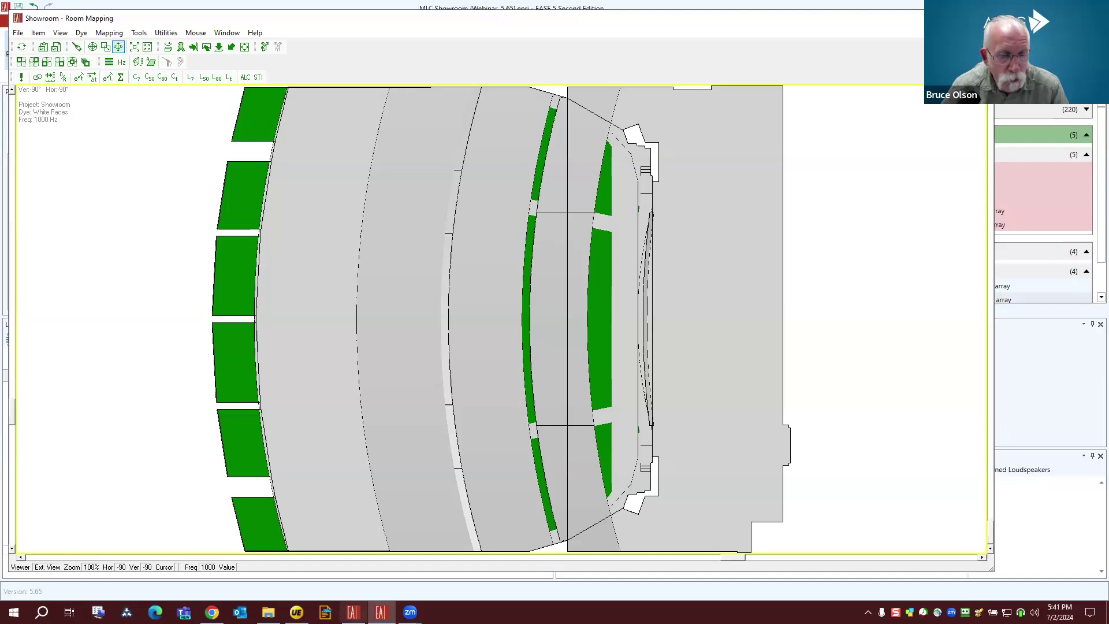
pyautogui.moveTo(353, 612)
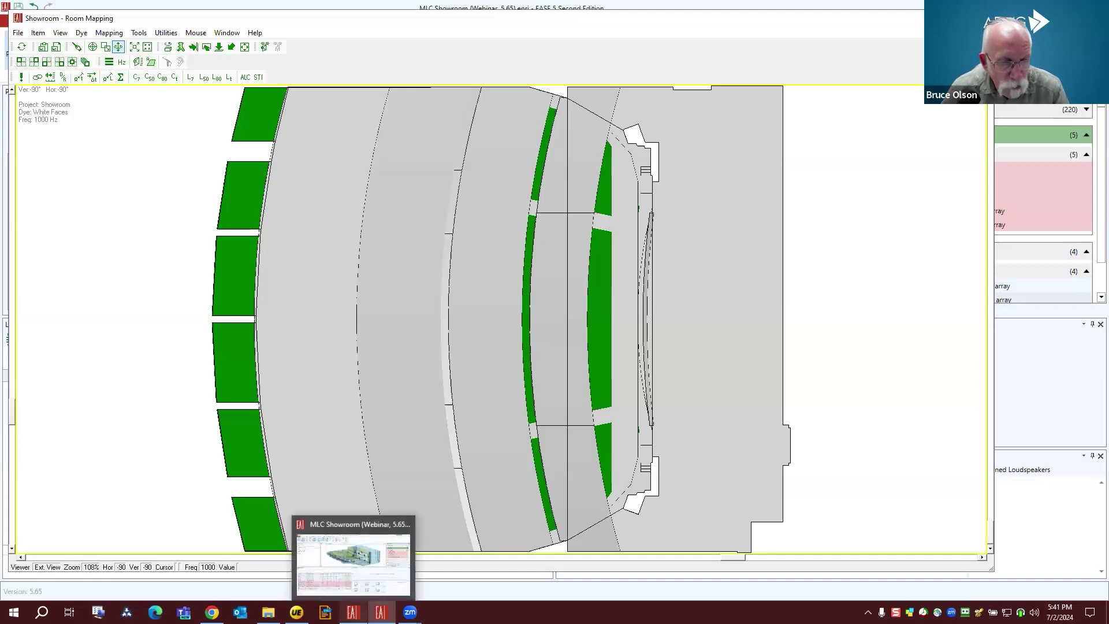
pyautogui.click(353, 563)
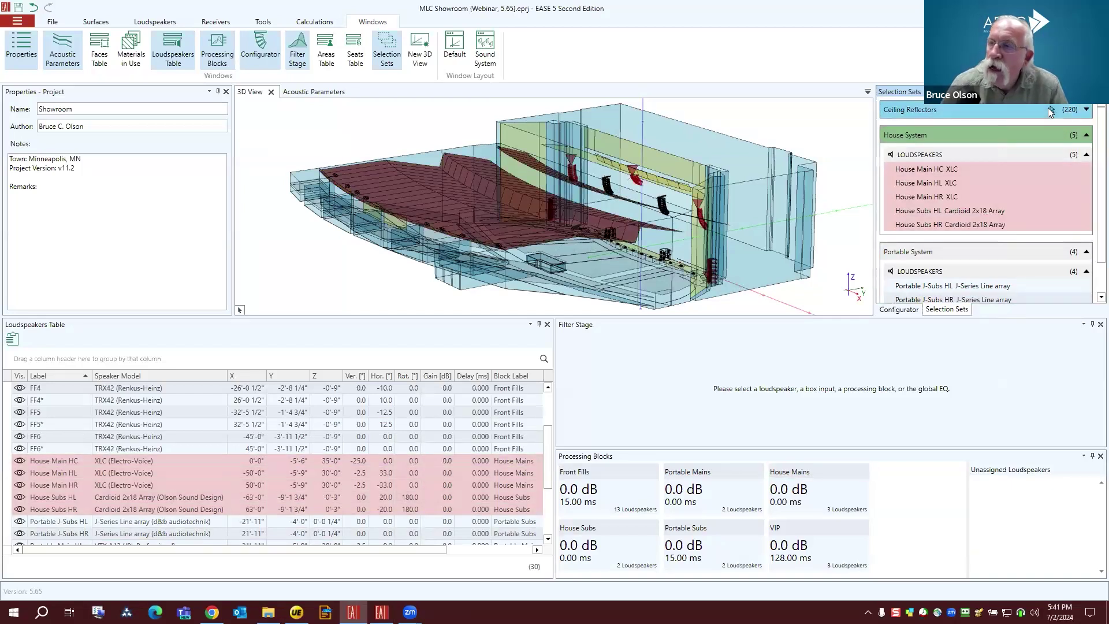
# Step: Select all faces of the Ceiling Reflectors set and open the Faces Table
pyautogui.click(1049, 110)
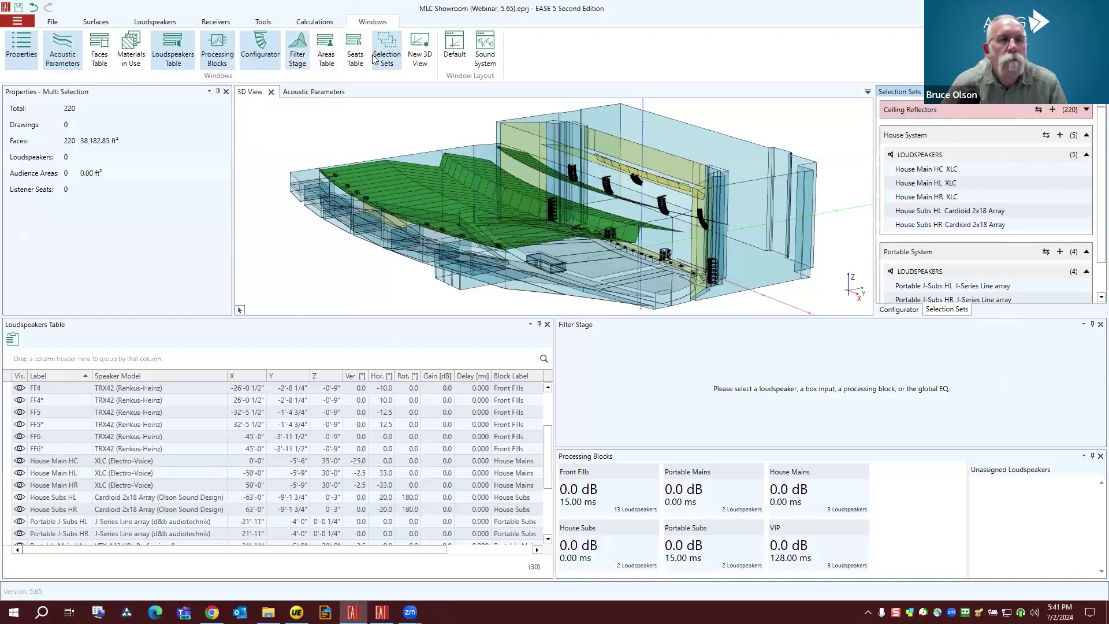
pyautogui.click(98, 58)
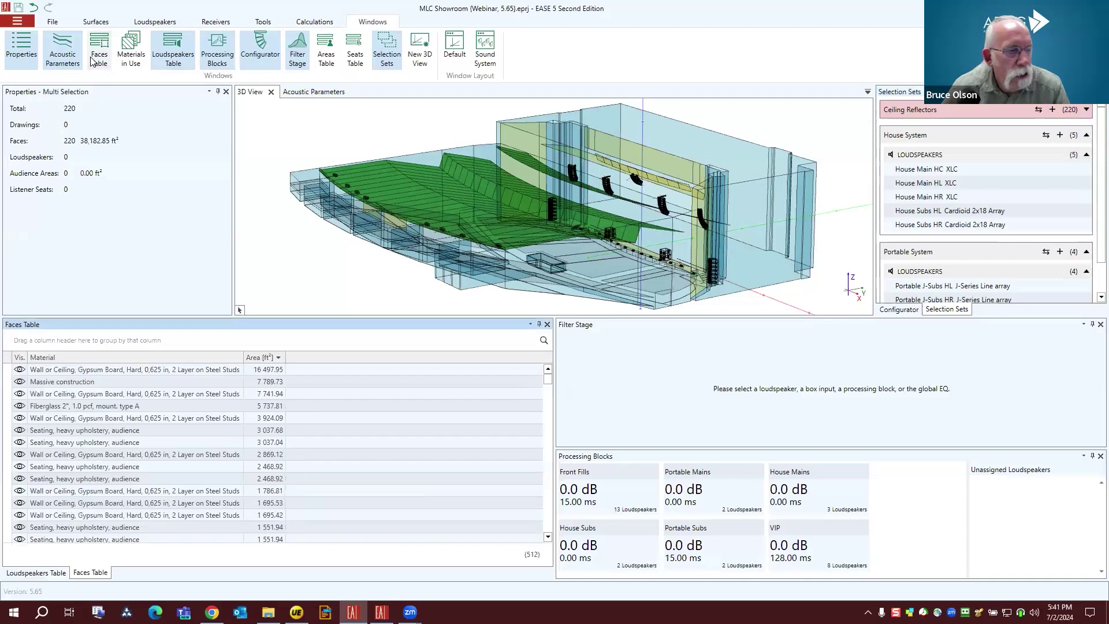
# Step: Examine the largest faces in the Faces Table by highlighting their locations in the 3D view
pyautogui.click(18, 370)
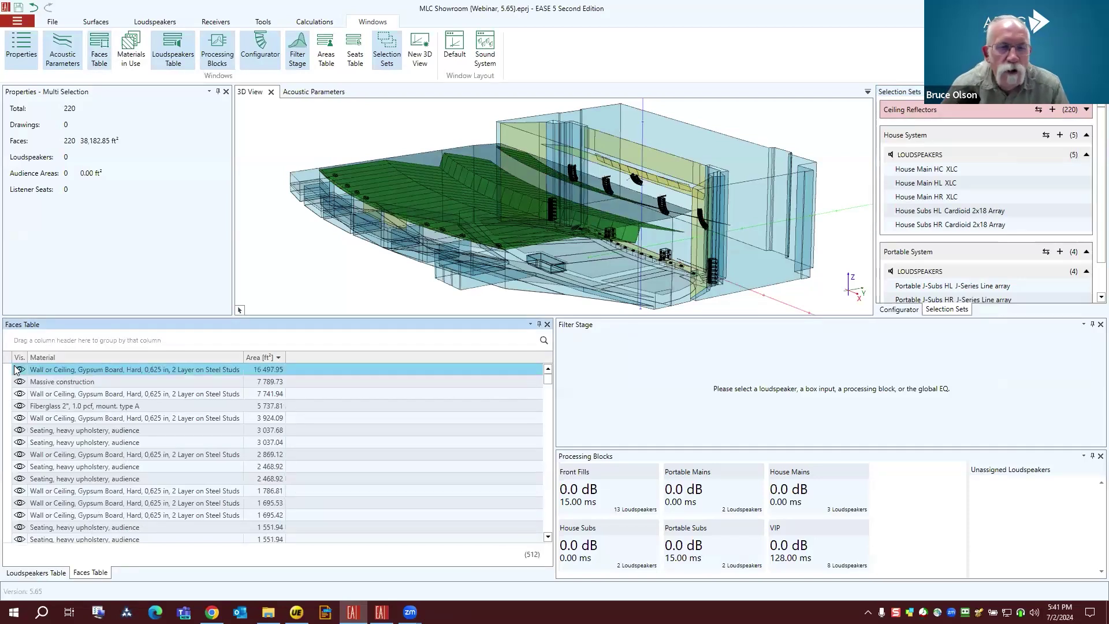
pyautogui.click(17, 454)
pyautogui.click(18, 478)
pyautogui.click(17, 514)
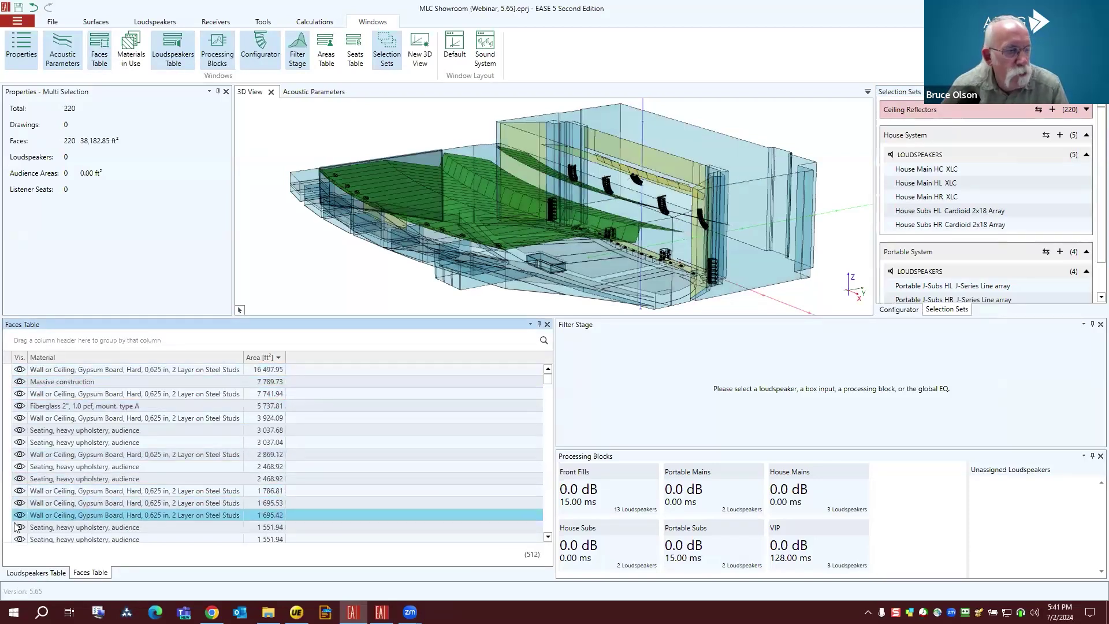
pyautogui.click(15, 526)
pyautogui.click(17, 539)
pyautogui.click(17, 442)
pyautogui.click(41, 393)
pyautogui.click(43, 381)
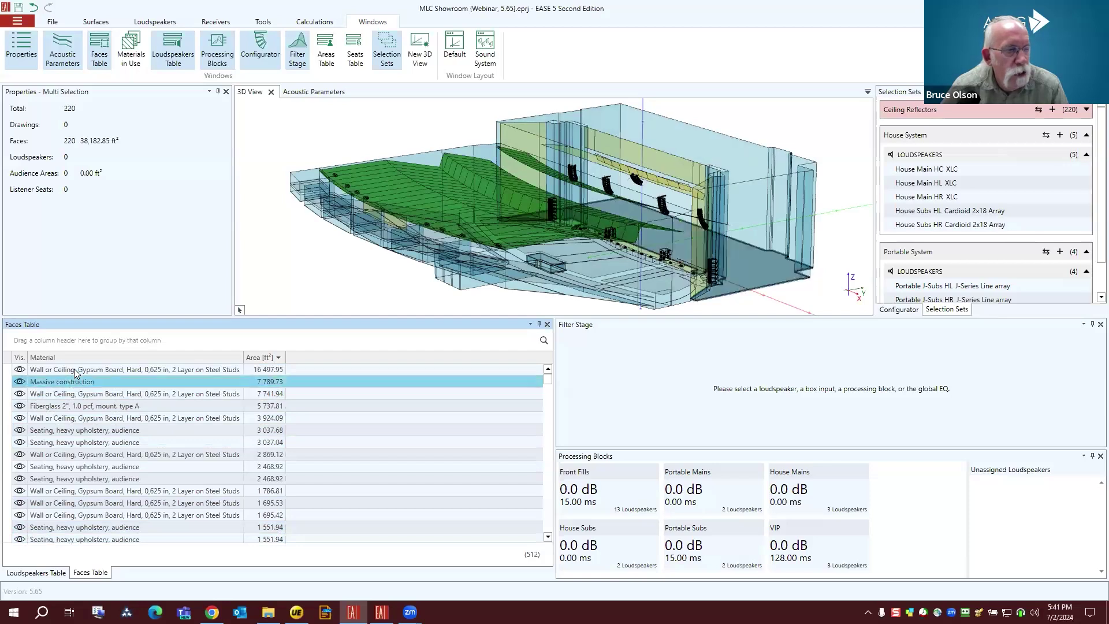
pyautogui.click(137, 370)
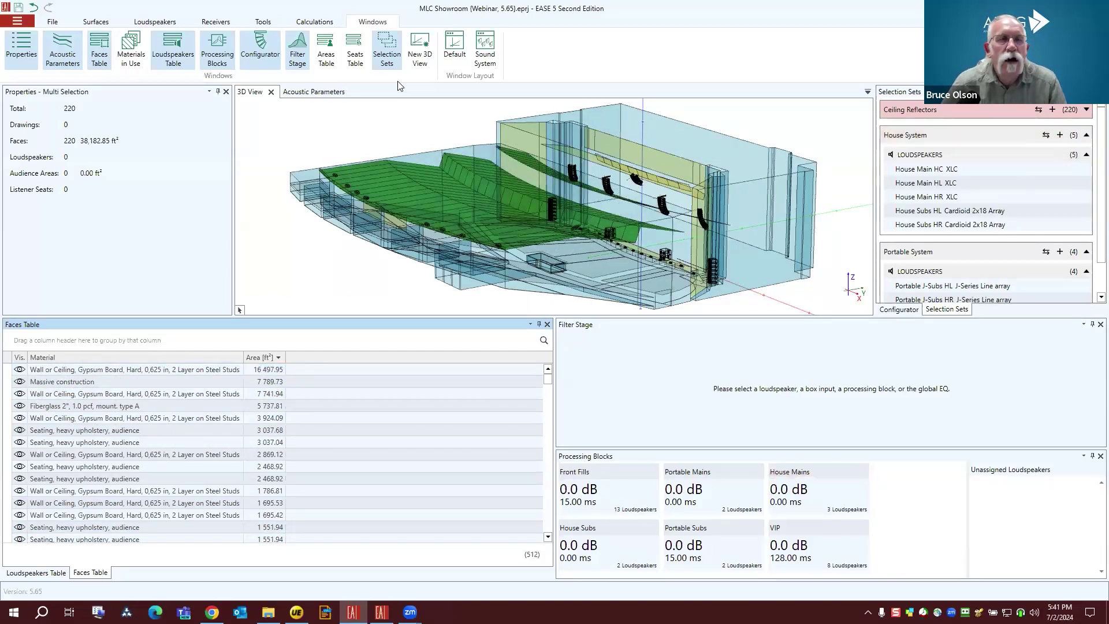
# Step: Hide the selected ceiling reflector faces and preview the Ceiling Reflectors set in the 3D view
pyautogui.click(261, 22)
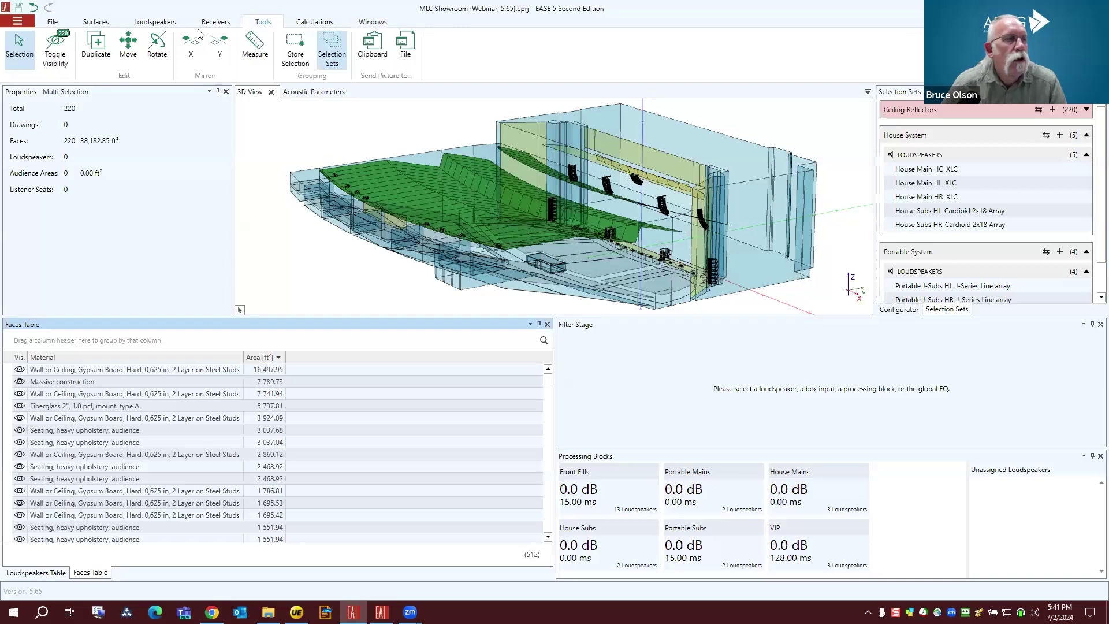
pyautogui.click(60, 51)
pyautogui.click(903, 113)
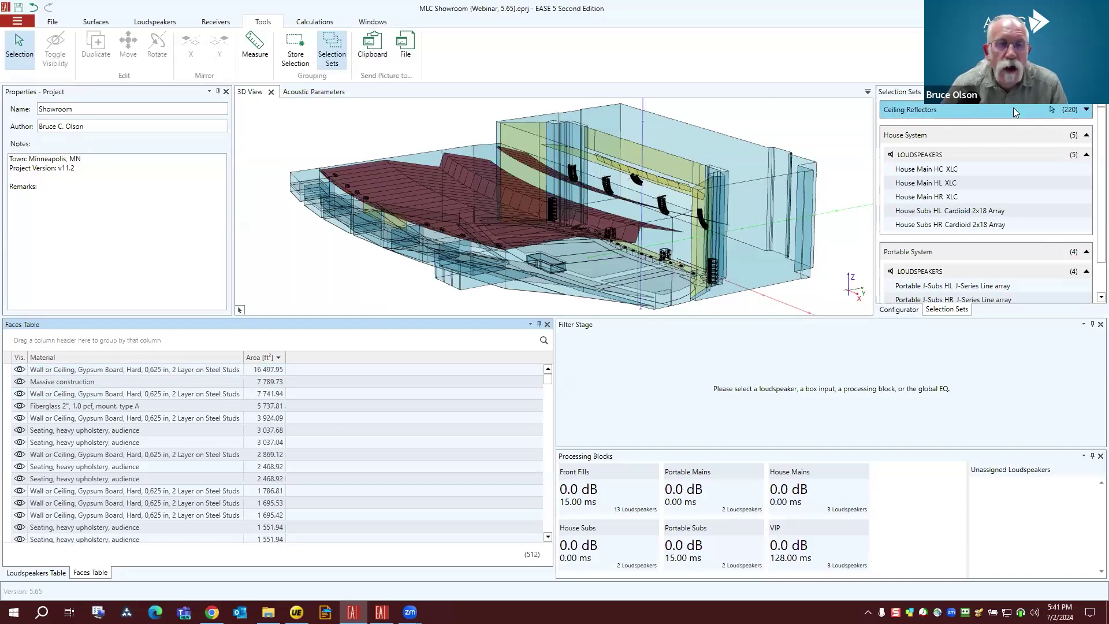
# Step: Check which seating, wall and ceiling faces remain visible among the largest entries of the Faces Table
pyautogui.click(421, 453)
pyautogui.click(331, 368)
pyautogui.click(248, 418)
pyautogui.click(168, 429)
pyautogui.click(125, 467)
pyautogui.click(121, 478)
pyautogui.click(120, 490)
pyautogui.click(118, 478)
pyautogui.click(118, 442)
pyautogui.click(117, 430)
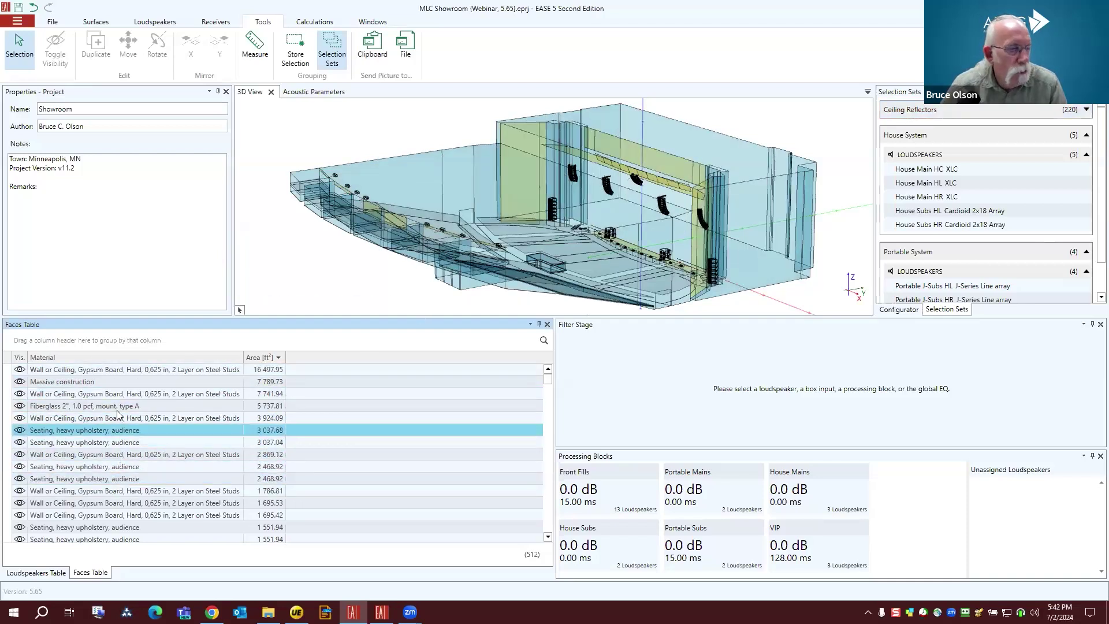
pyautogui.click(116, 398)
pyautogui.click(114, 369)
pyautogui.keyDown('ctrl'); pyautogui.click(537, 370); pyautogui.keyUp('ctrl')
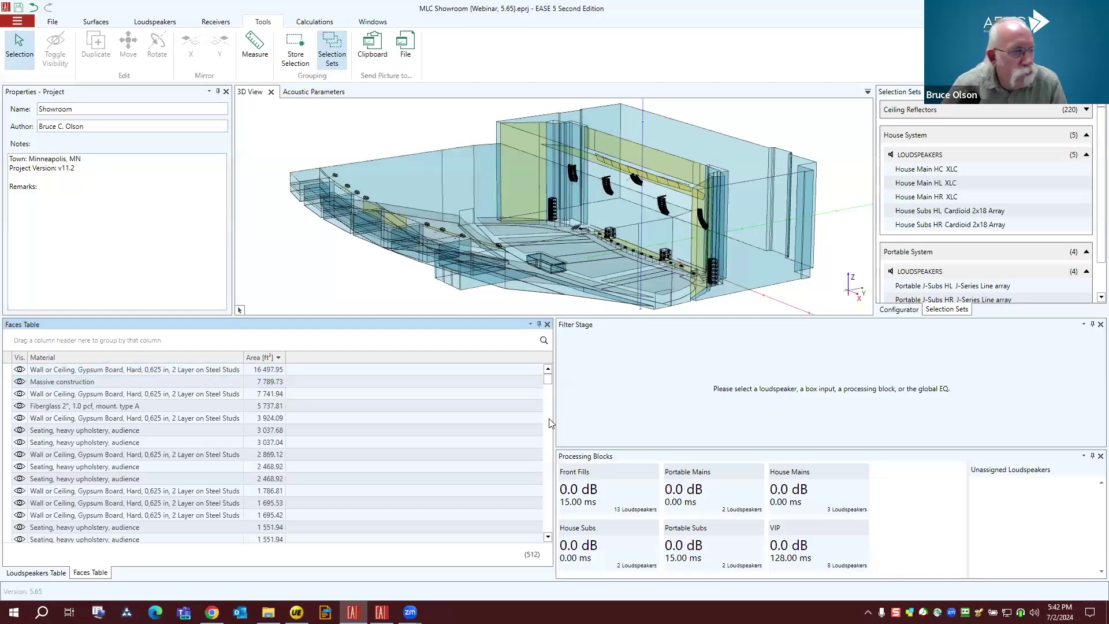
# Step: Look through the smaller gypsum board and fiberglass faces in the Faces Table for the hidden ceiling reflectors
pyautogui.moveTo(543, 374); pyautogui.dragTo(548, 449)
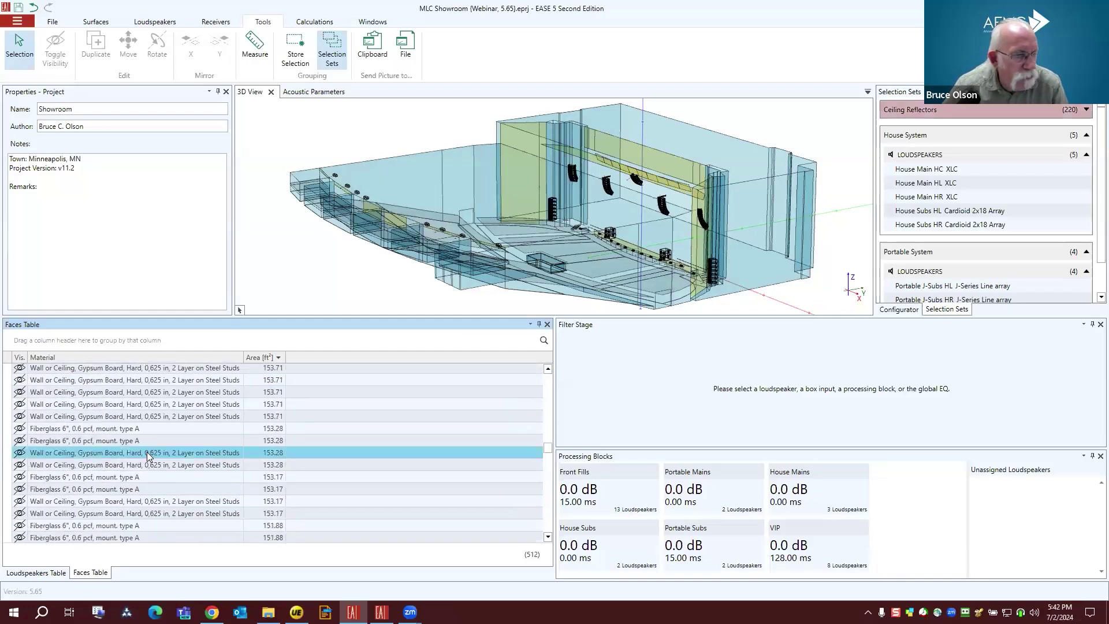
pyautogui.click(90, 431)
pyautogui.press('Down')
pyautogui.press('Down')
pyautogui.press('Down')
pyautogui.press('Down')
pyautogui.press('Down')
pyautogui.press('Down')
pyautogui.press('Down')
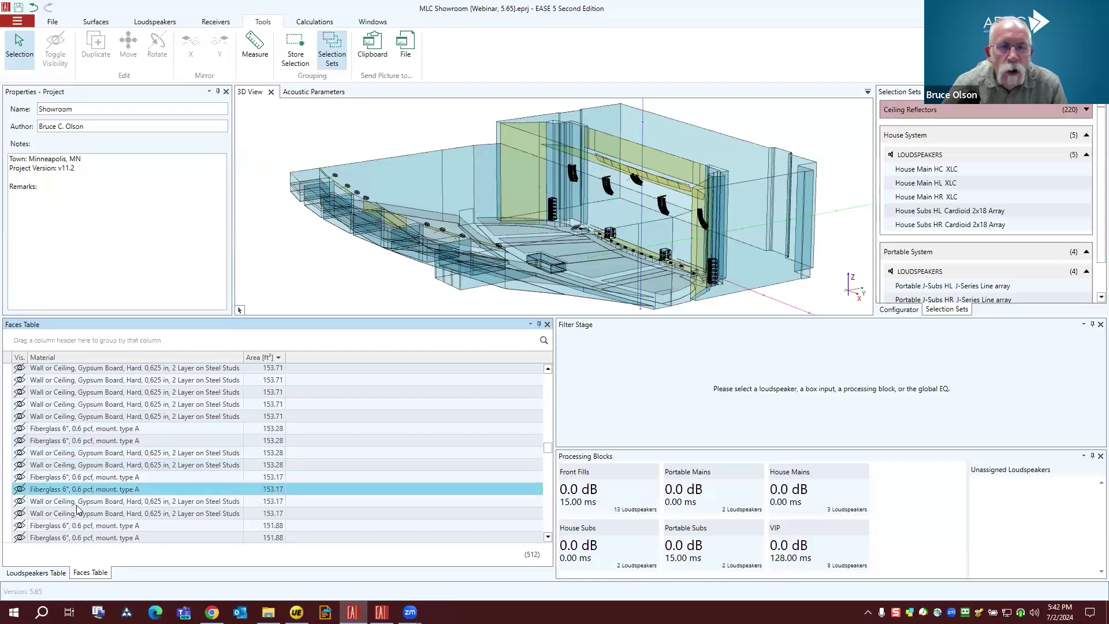
pyautogui.click(84, 440)
pyautogui.click(77, 420)
pyautogui.press('Up')
pyautogui.press('Up')
pyautogui.press('Up')
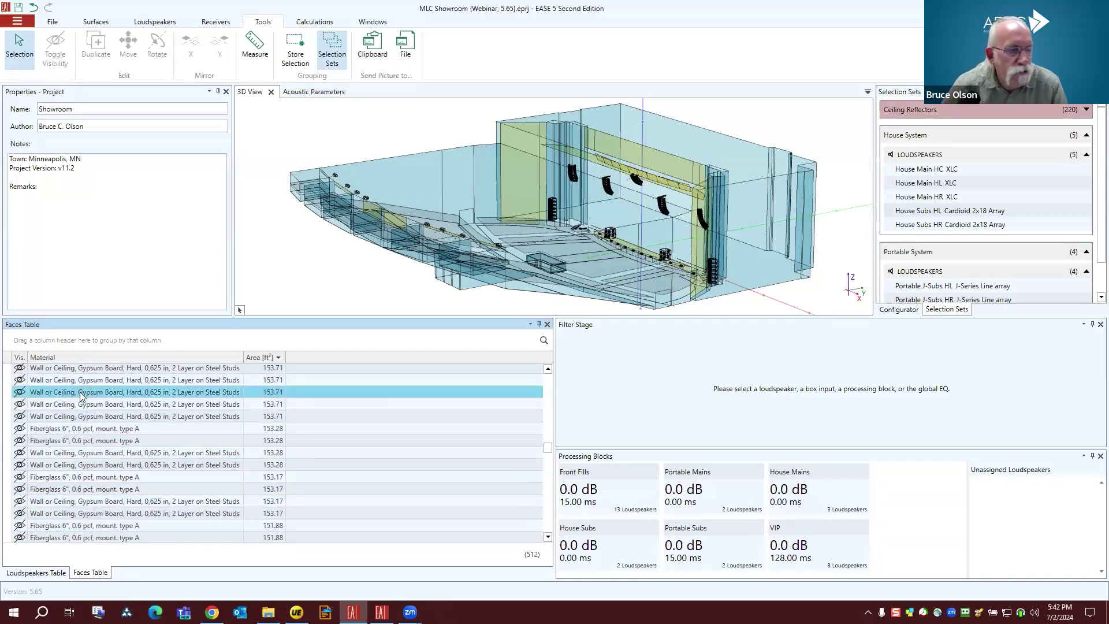
pyautogui.press('Down')
pyautogui.press('Down')
pyautogui.press('Down')
pyautogui.press('Down')
pyautogui.press('Down')
pyautogui.press('Down')
pyautogui.press('Down')
pyautogui.press('Down')
pyautogui.press('Down')
pyautogui.press('Down')
pyautogui.press('Down')
pyautogui.press('Down')
pyautogui.press('Down')
pyautogui.press('Down')
pyautogui.press('Down')
pyautogui.press('Down')
pyautogui.press('Down')
pyautogui.press('Down')
pyautogui.press('Down')
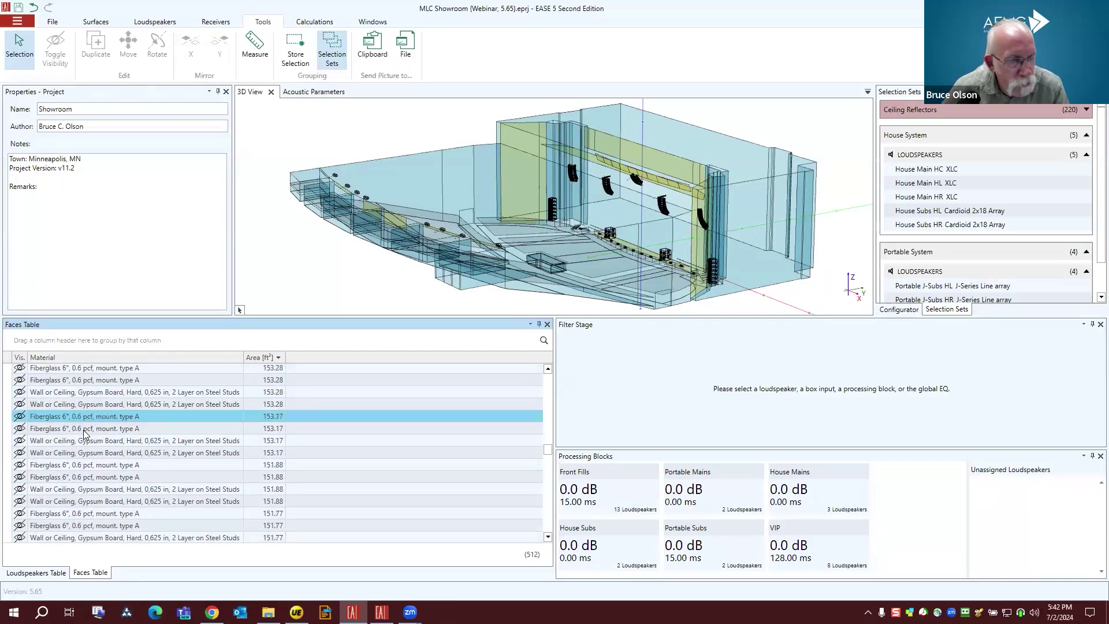
pyautogui.press('Down')
pyautogui.press('Down')
pyautogui.press('Down')
pyautogui.press('Down')
pyautogui.press('Down')
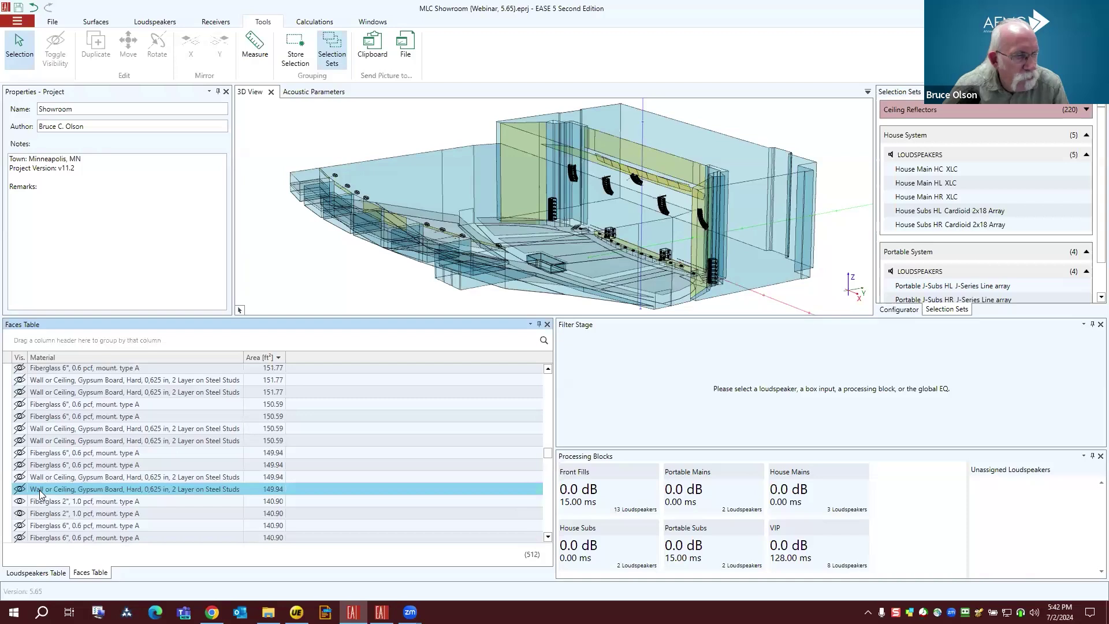
# Step: Select individual gypsum board and fiberglass faces in the Faces Table to inspect their visibility, location and properties
pyautogui.click(39, 494)
pyautogui.press('Down')
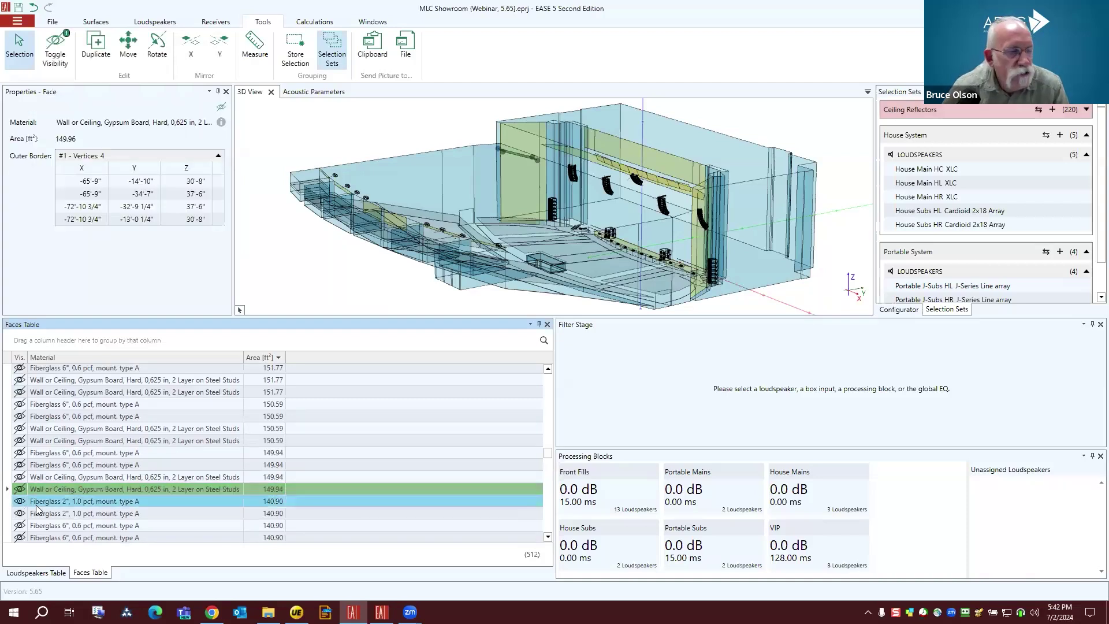
pyautogui.click(36, 502)
pyautogui.click(47, 525)
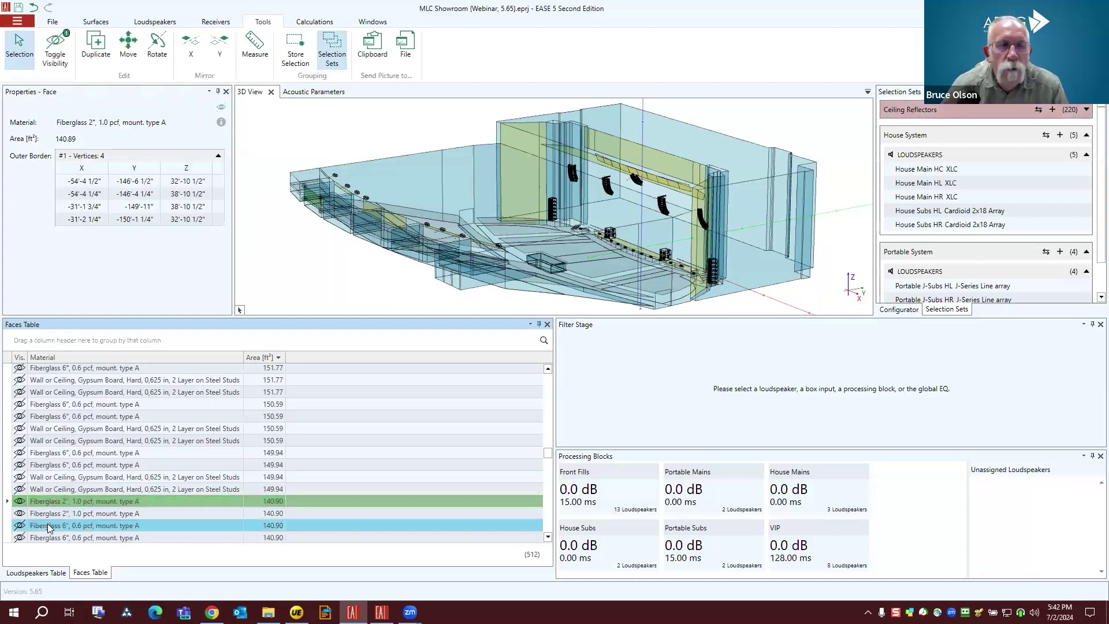
pyautogui.click(53, 465)
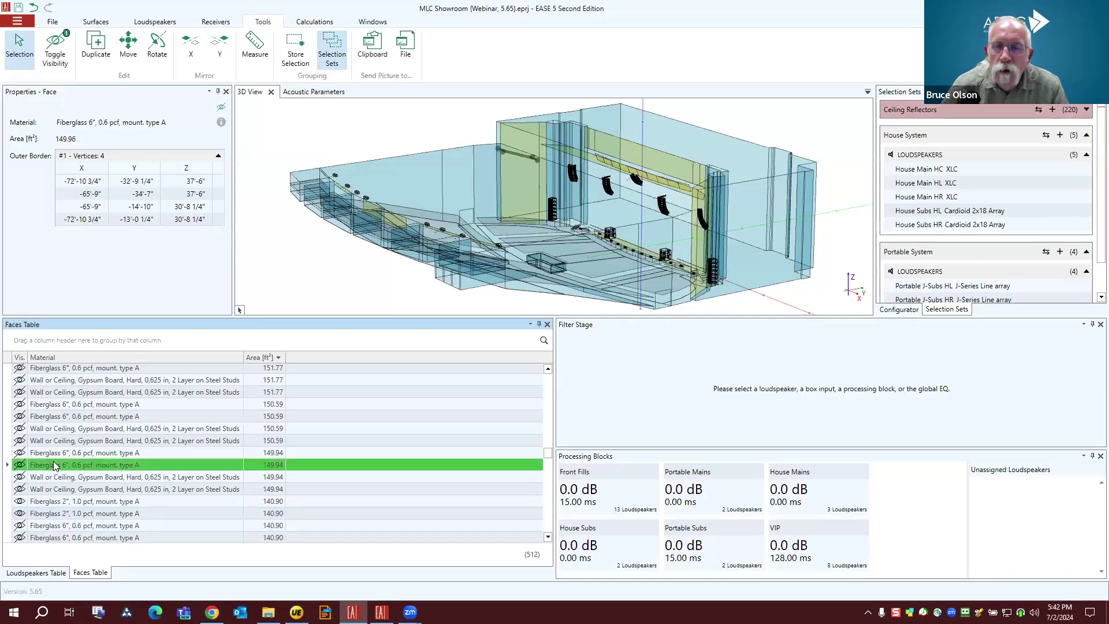
pyautogui.click(54, 405)
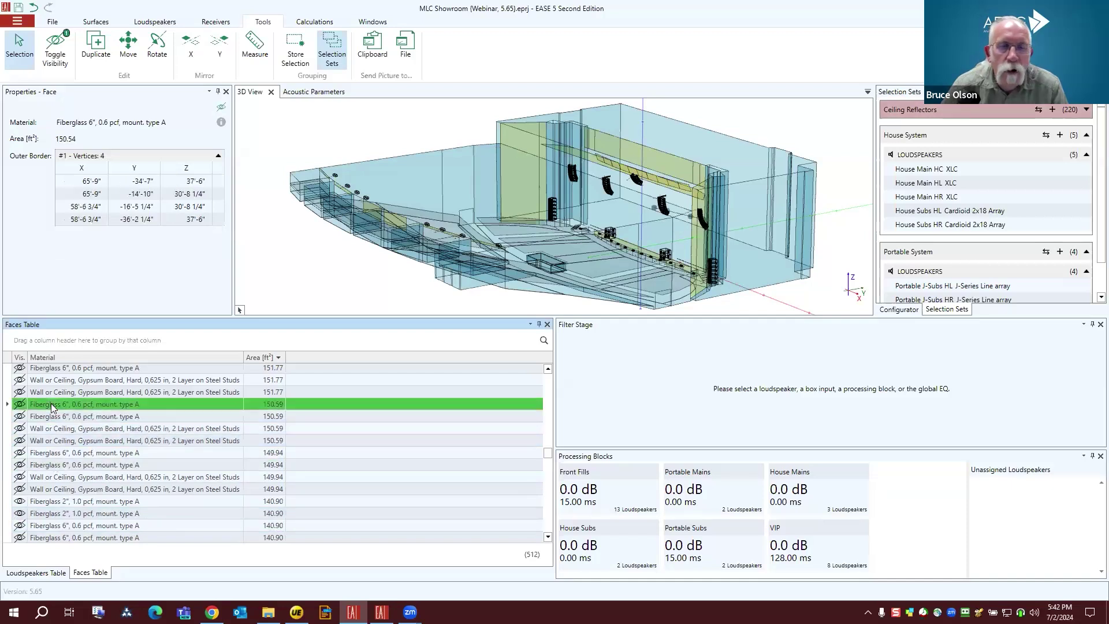
# Step: Select the next gypsum board face above the highlighted fiberglass one in the Faces Table to inspect its properties
pyautogui.click(57, 392)
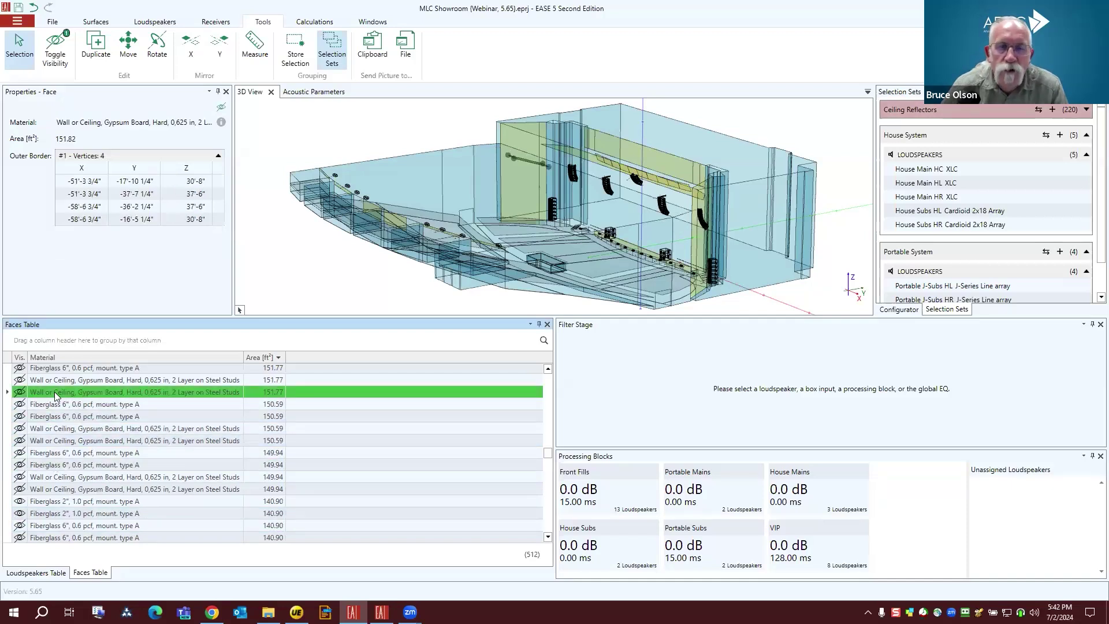
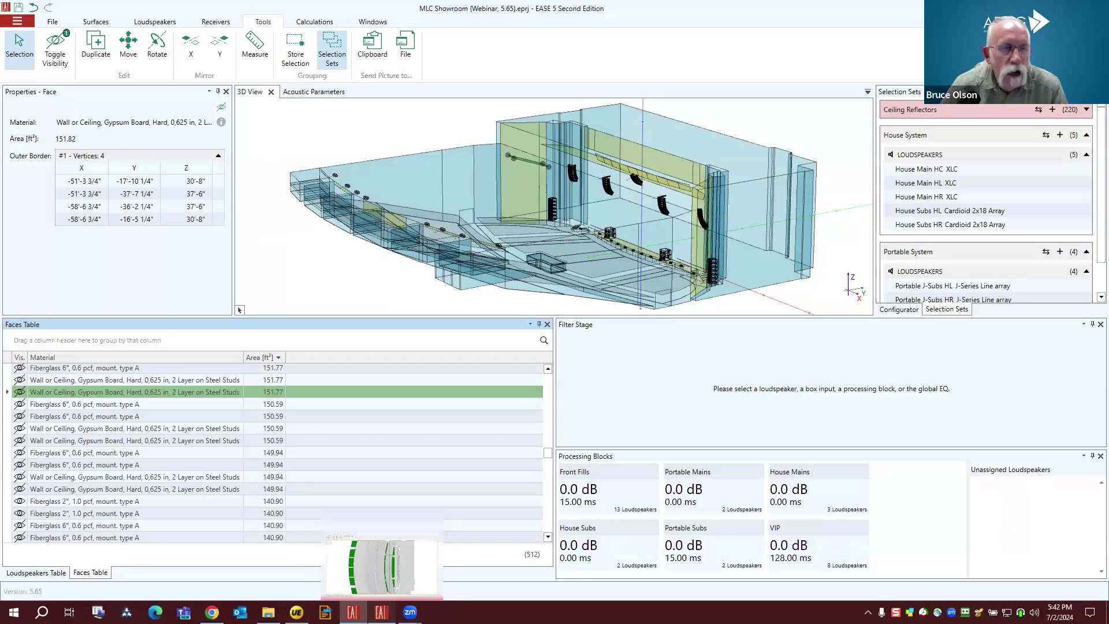
# Step: Switch to the Room Mapping window, refresh the room without recalculating the map, and examine the geometry without the ceiling reflectors
pyautogui.click(381, 611)
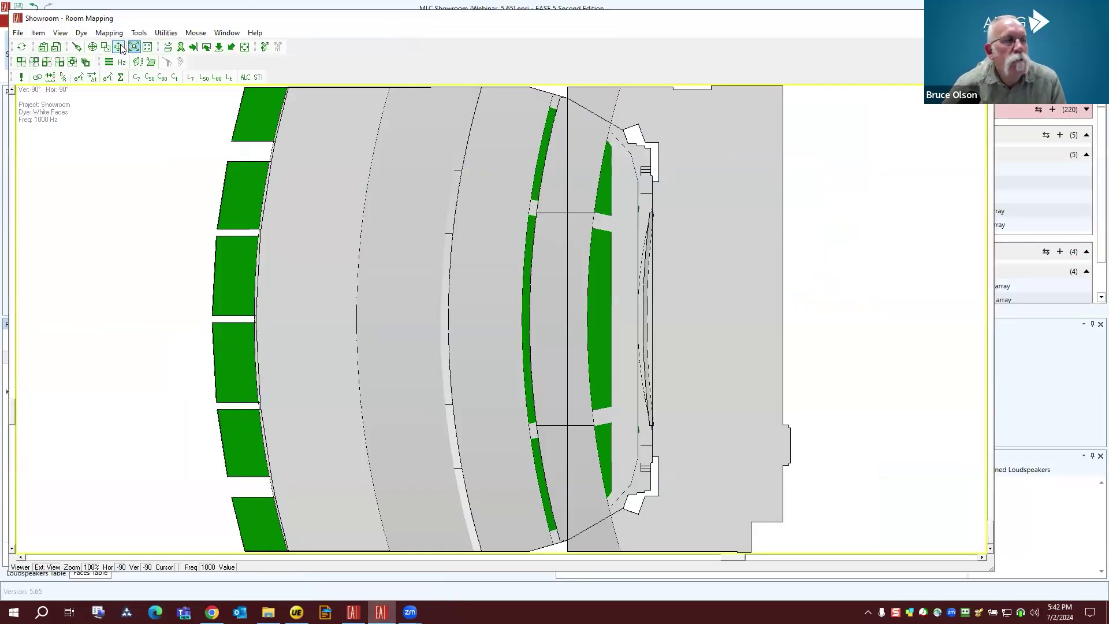
pyautogui.click(22, 48)
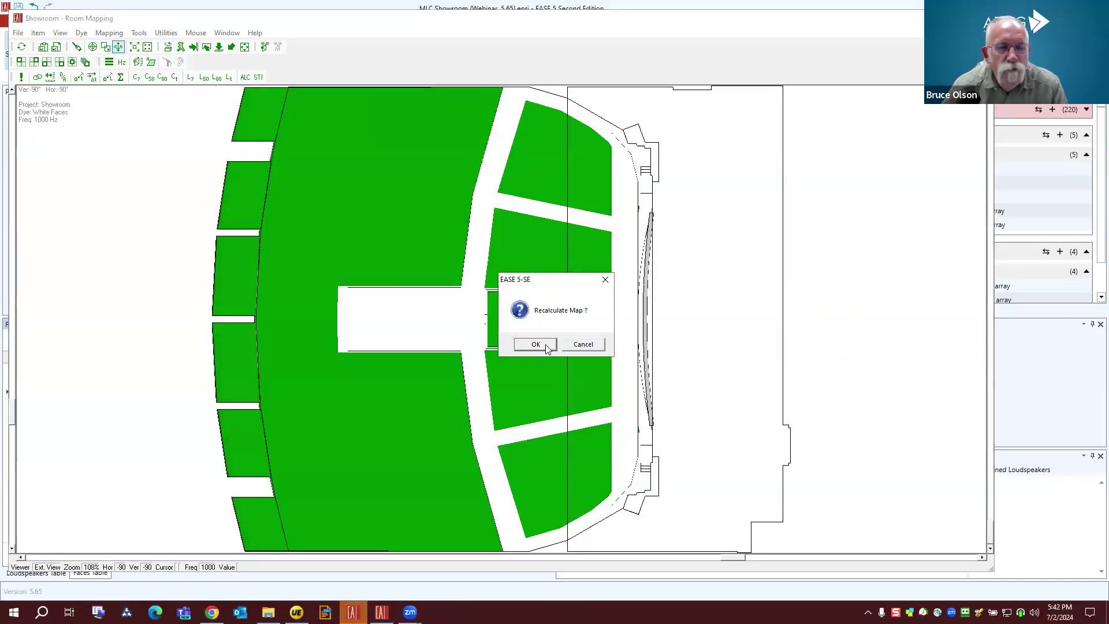
pyautogui.click(583, 344)
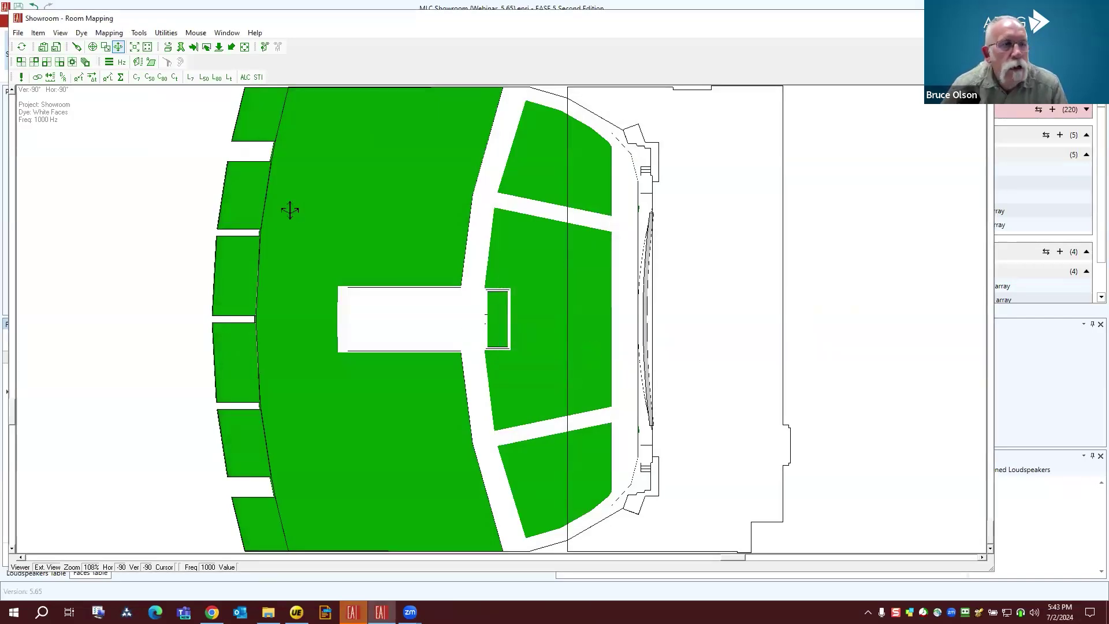
pyautogui.moveTo(408, 416); pyautogui.dragTo(415, 299)
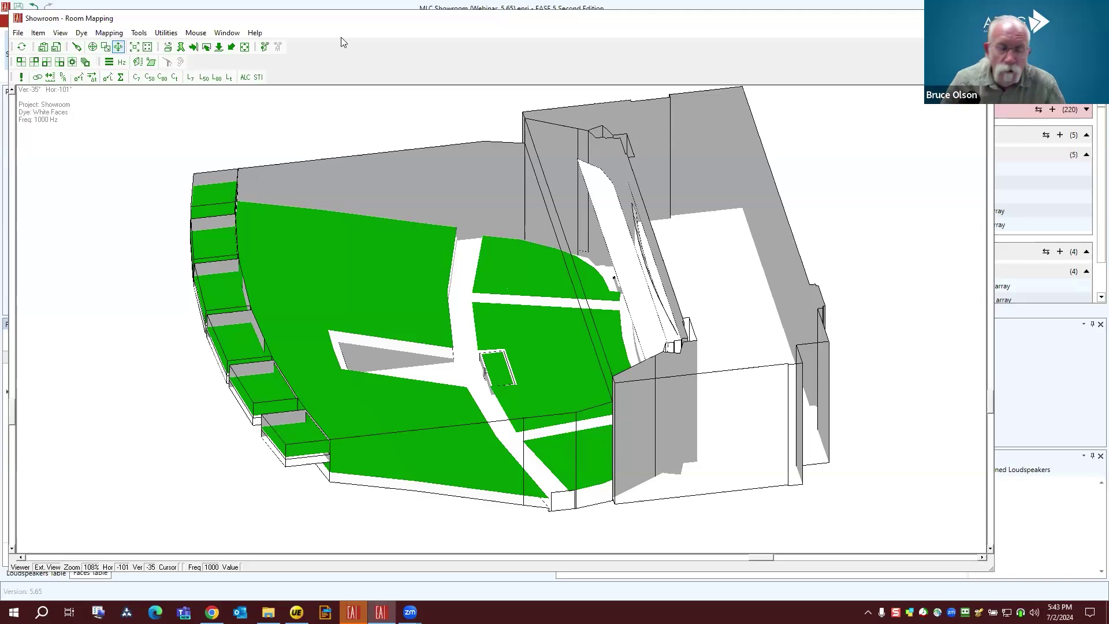
pyautogui.scroll(3, 339, 40)
pyautogui.scroll(-3, 444, 198)
pyautogui.scroll(-3, 444, 198)
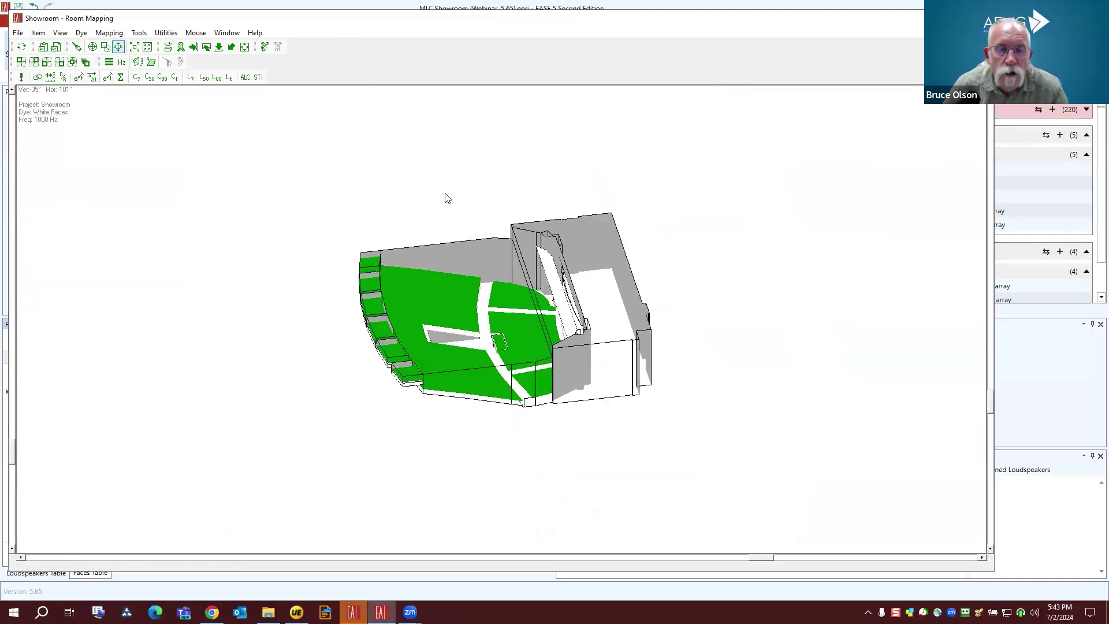
pyautogui.scroll(2, 453, 200)
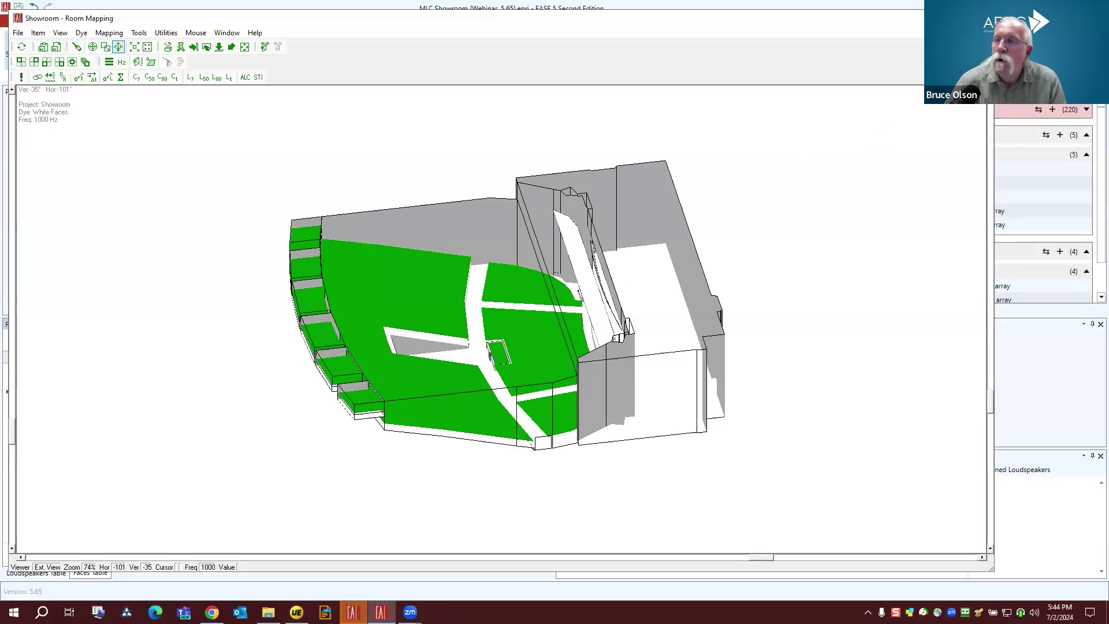
# Step: Switch to the Opera House project and save it as Opera House v1, replacing the existing file
pyautogui.hotkey('alt', 'Tab')
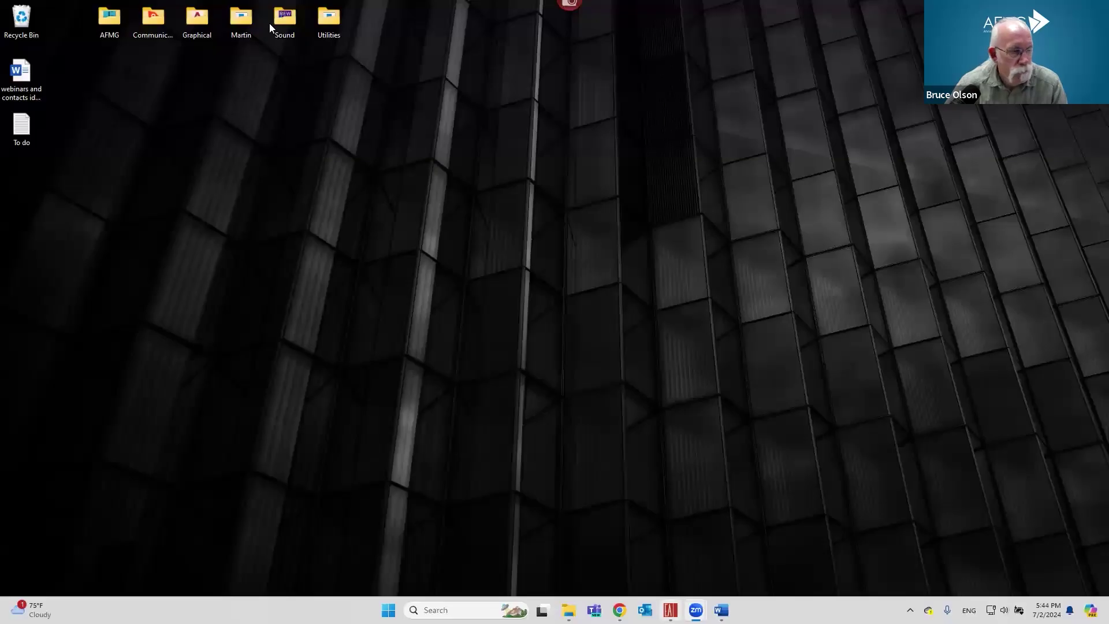
pyautogui.hotkey('alt', 'Tab')
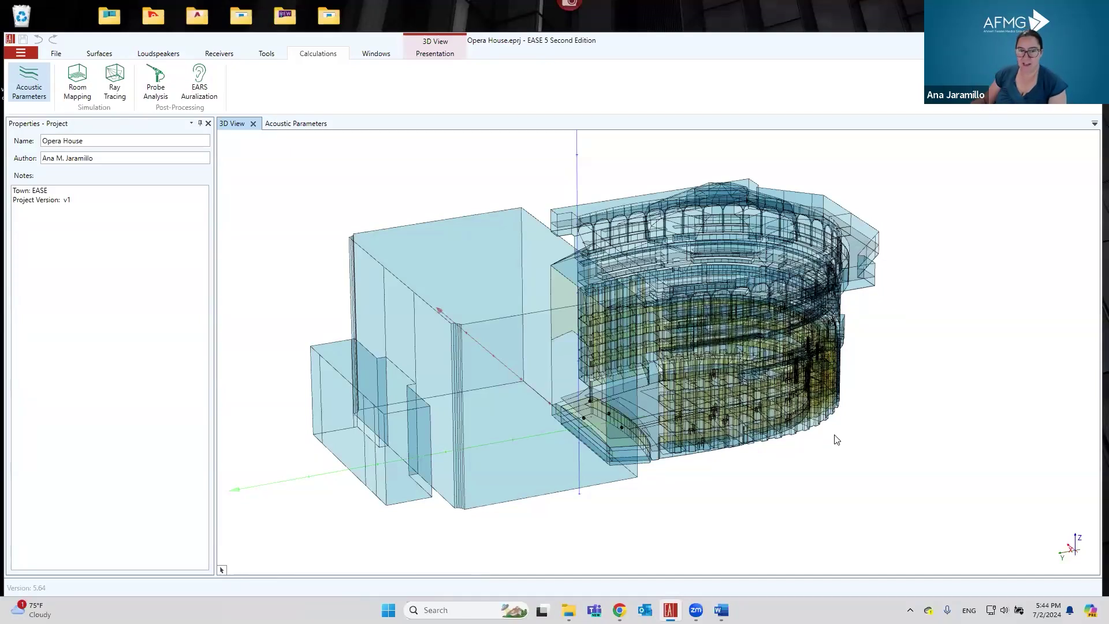
pyautogui.moveTo(770, 460); pyautogui.dragTo(785, 487)
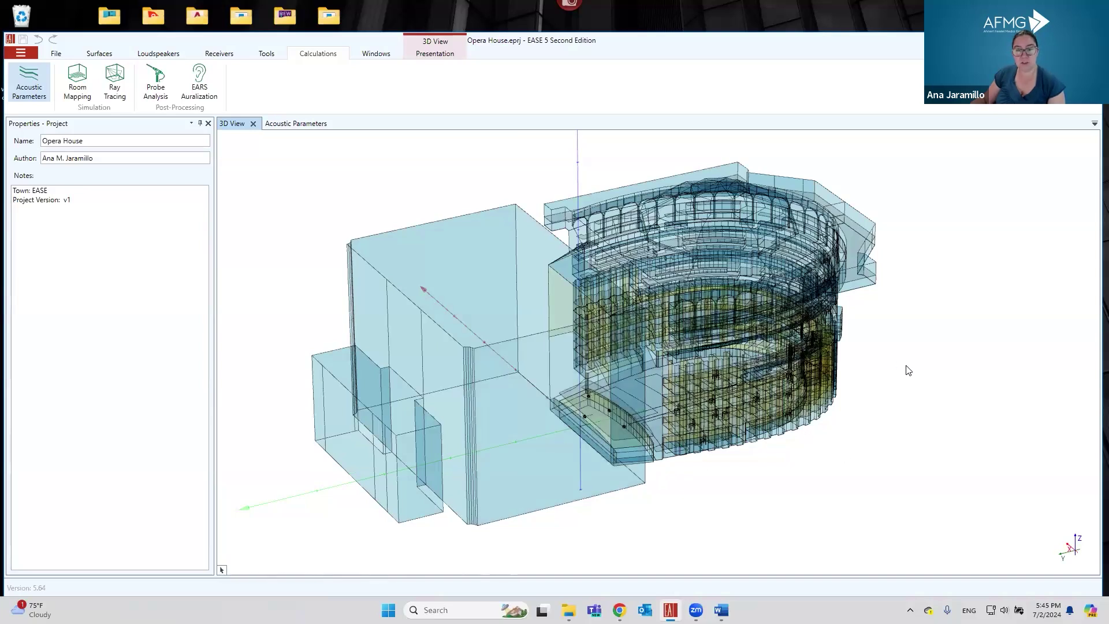
pyautogui.click(65, 55)
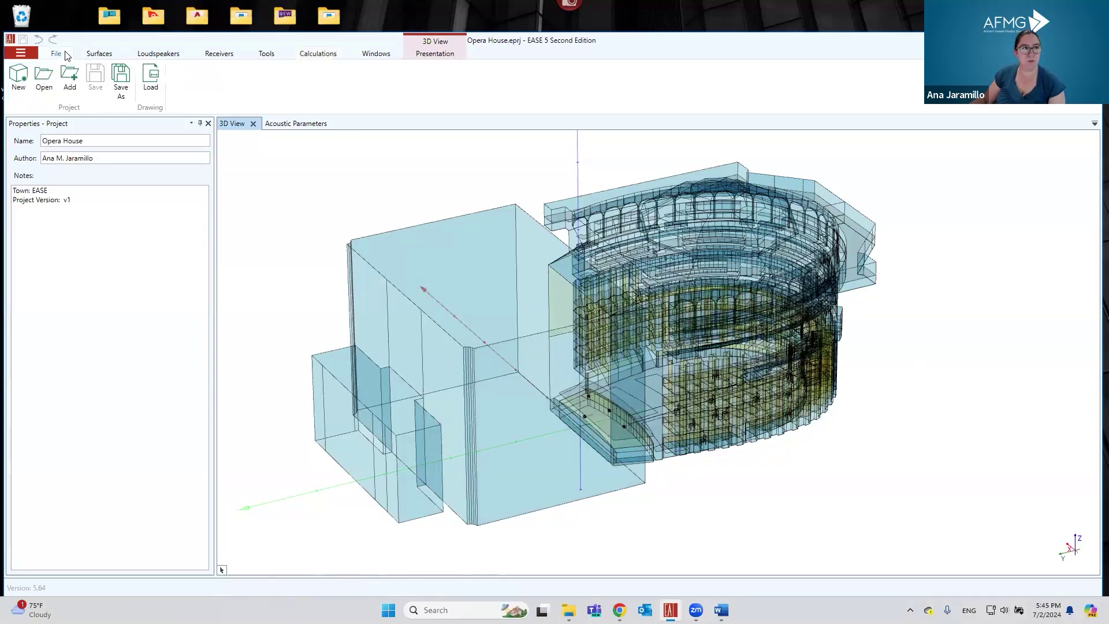
pyautogui.click(121, 81)
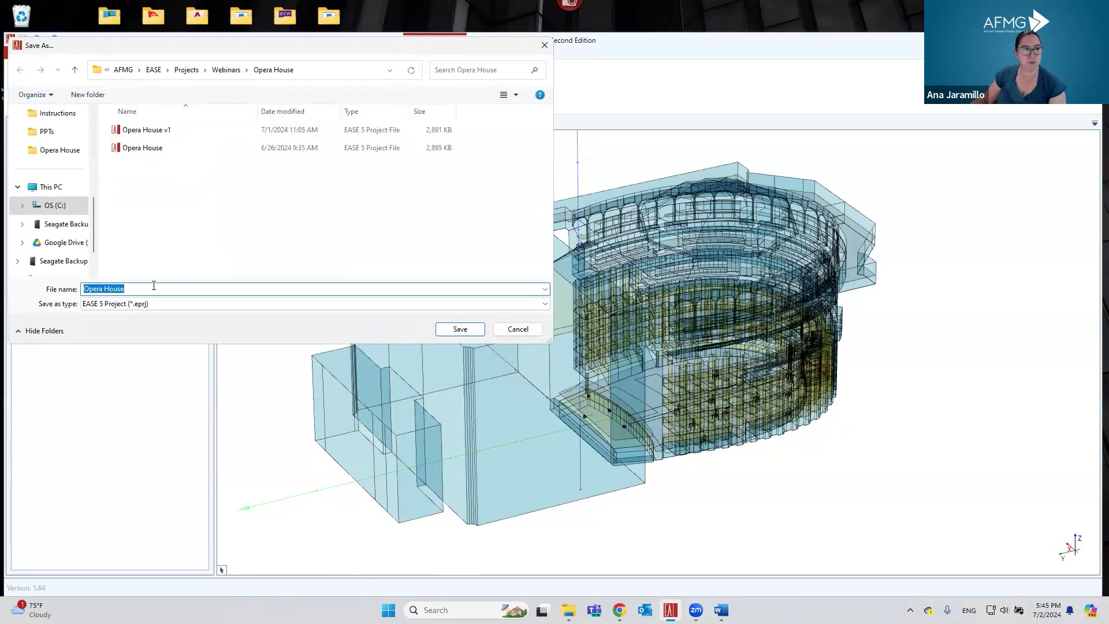
pyautogui.click(166, 130)
pyautogui.click(460, 329)
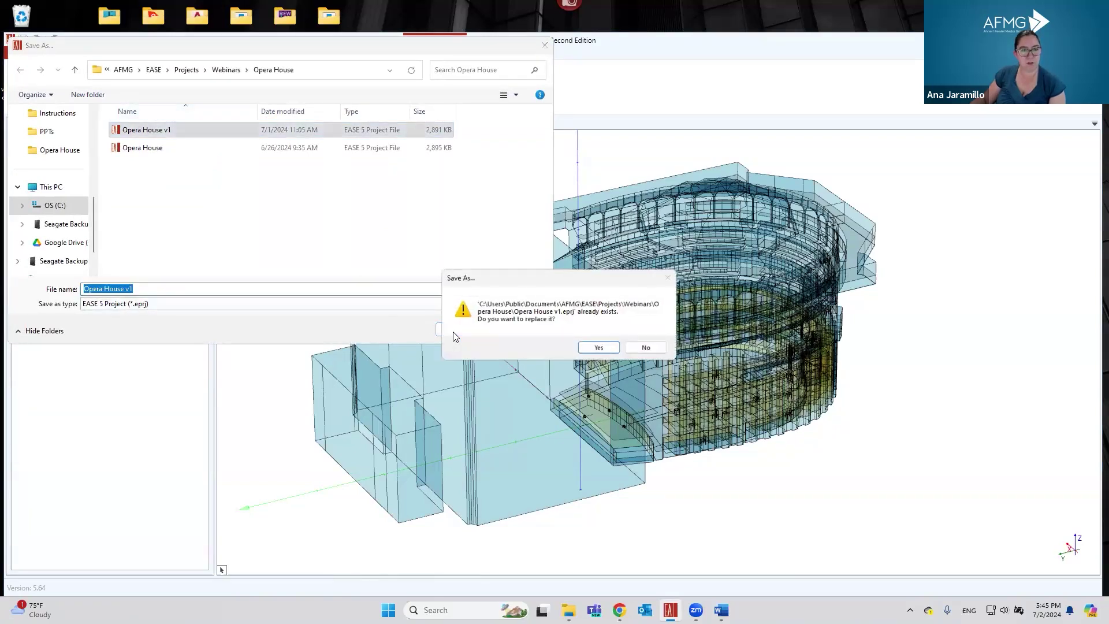
pyautogui.click(596, 348)
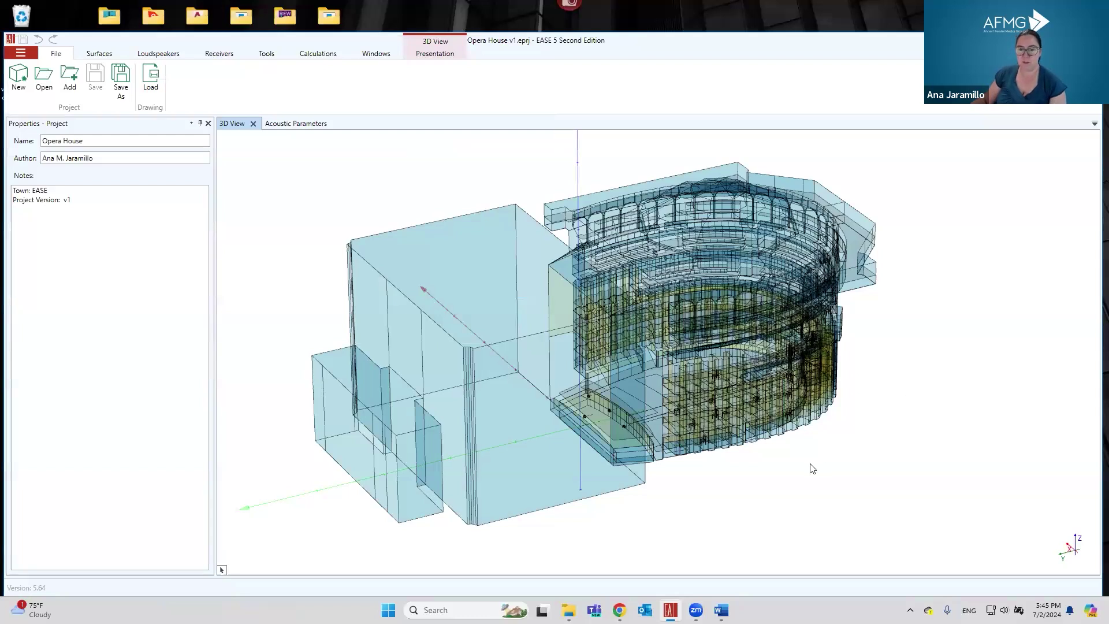
# Step: Slice the opera house model open with a cutting plane whose lower X limit is 0
pyautogui.moveTo(812, 468); pyautogui.dragTo(851, 416, button='middle')
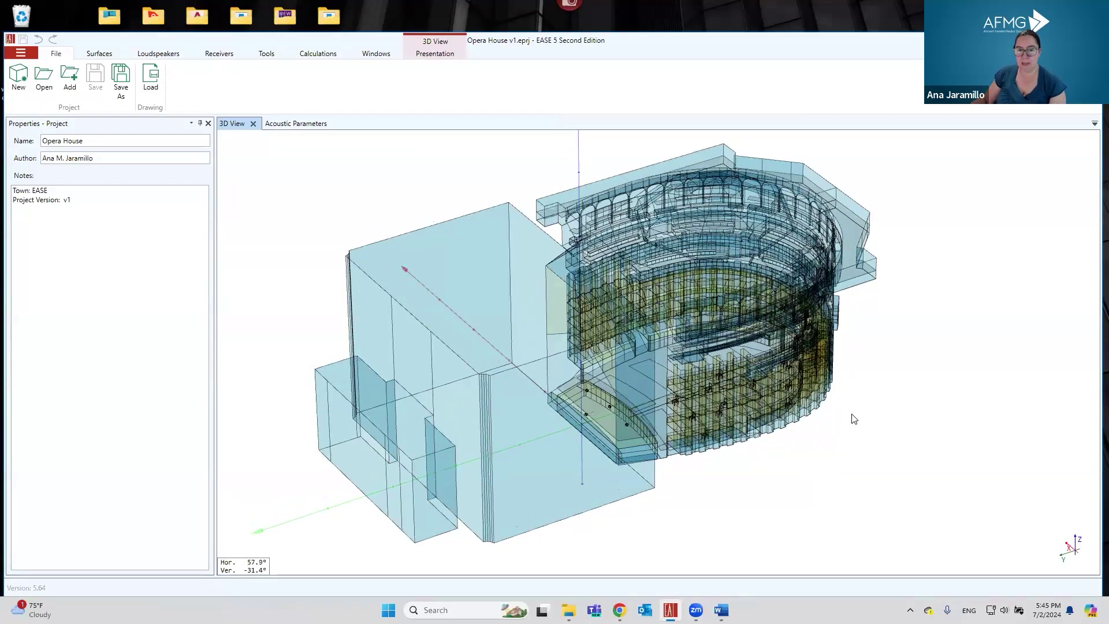
pyautogui.click(430, 53)
pyautogui.click(420, 97)
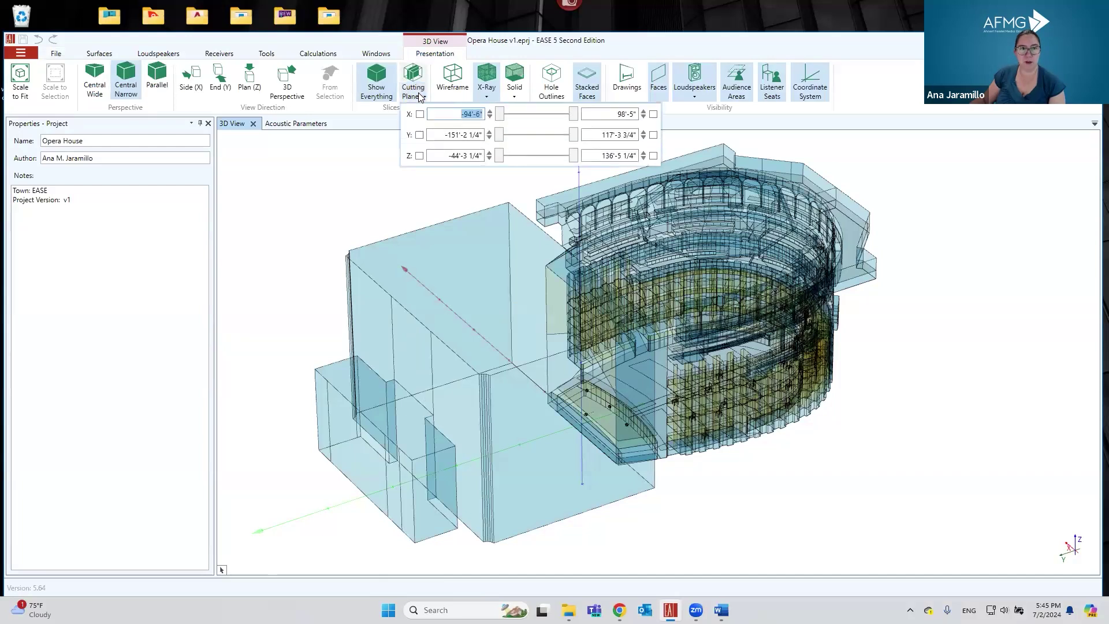
pyautogui.write('0')
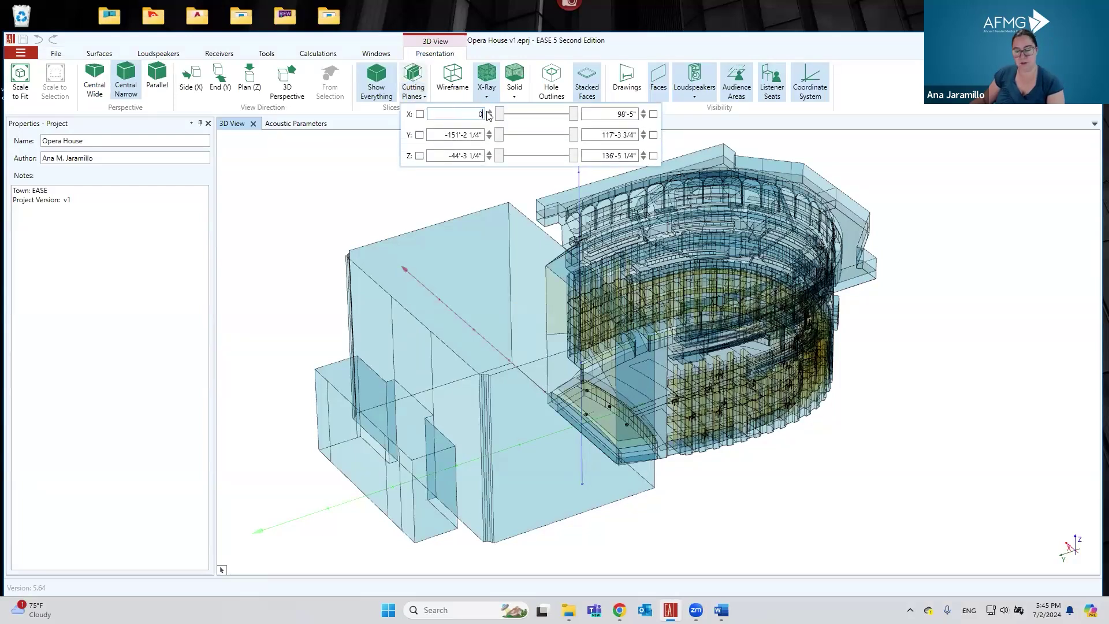
pyautogui.press('Return')
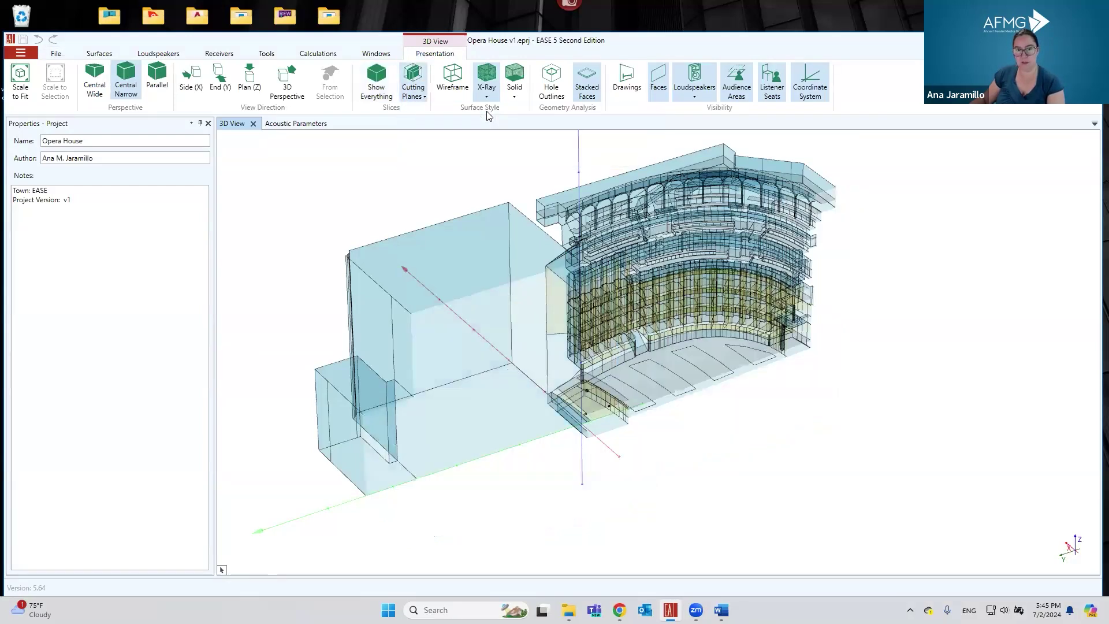
# Step: Examine the sliced opera house interior from several sides and check the calculated reverberation time in the acoustic parameters
pyautogui.moveTo(797, 463); pyautogui.dragTo(466, 357)
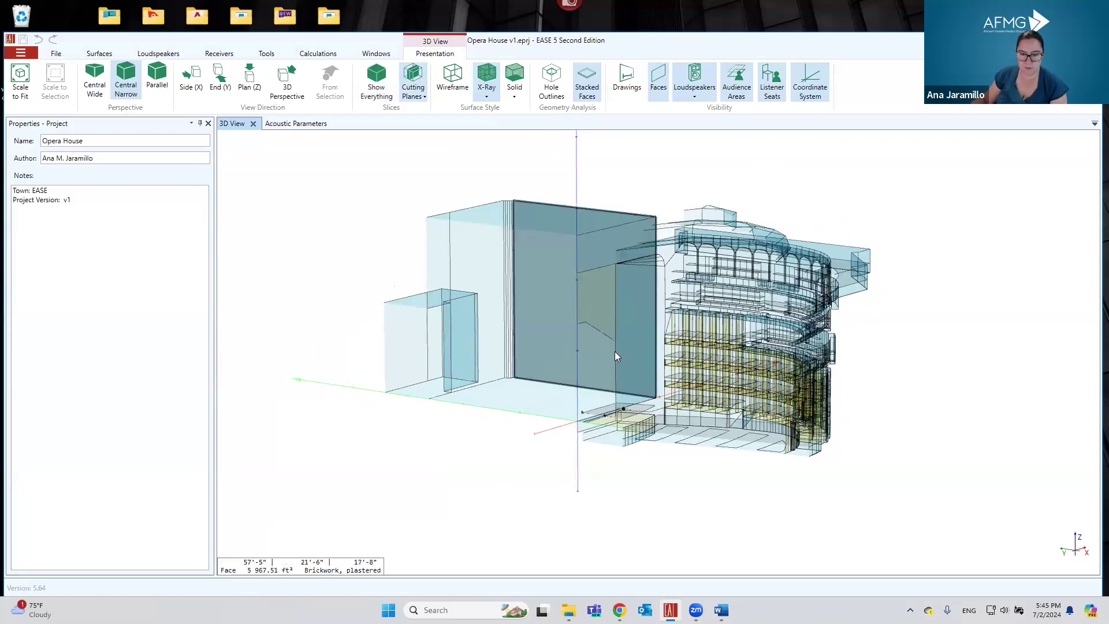
pyautogui.scroll(3, 615, 351)
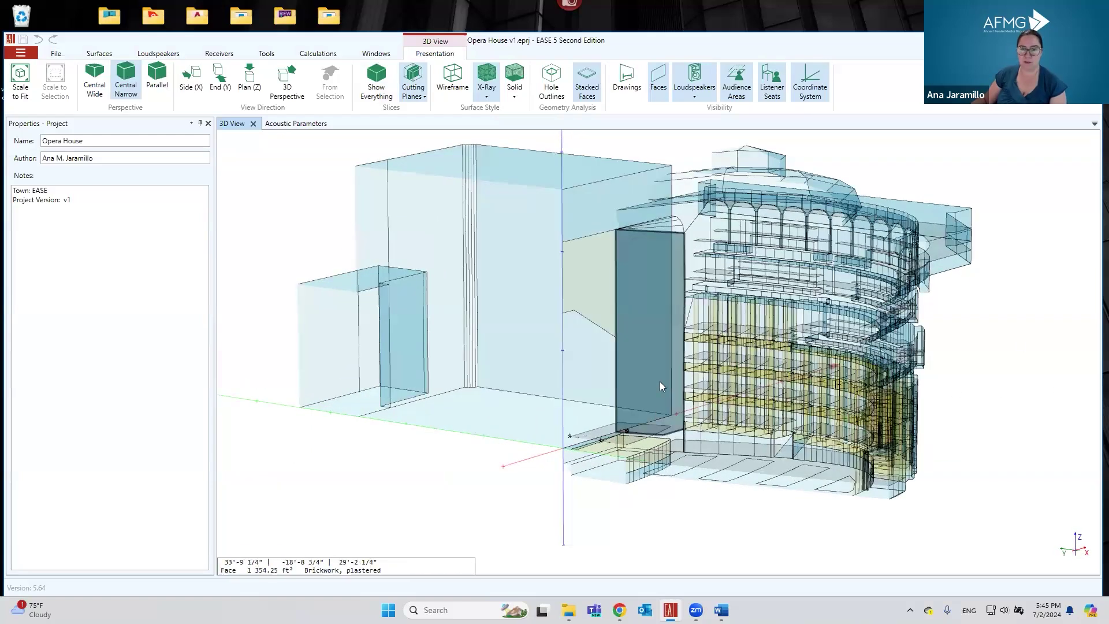
pyautogui.click(661, 338)
pyautogui.moveTo(679, 512); pyautogui.dragTo(833, 502)
pyautogui.click(834, 502)
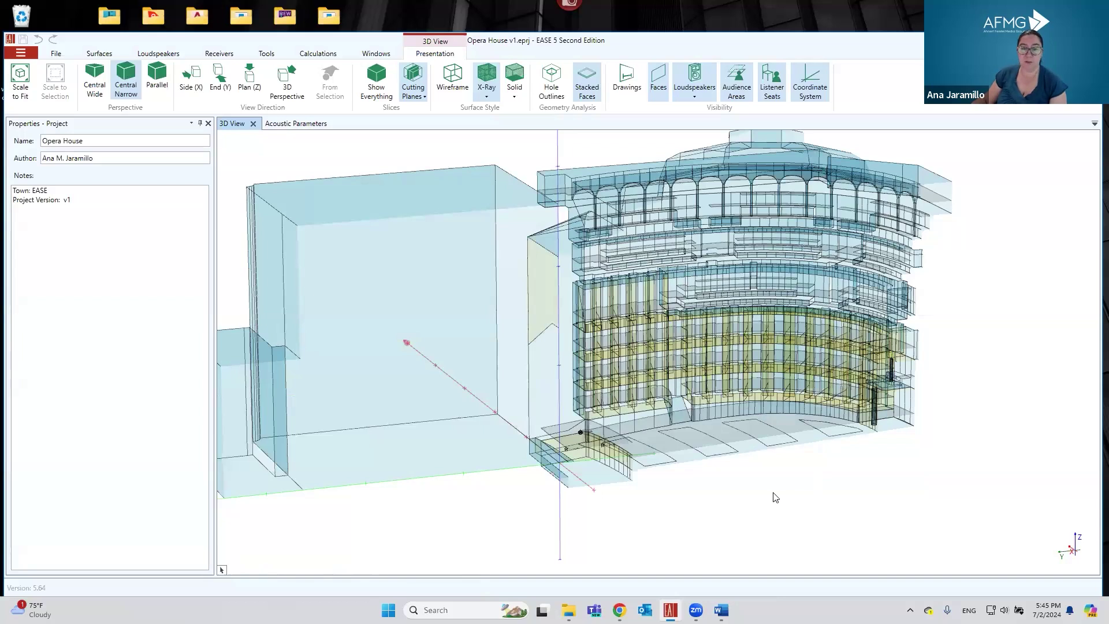
pyautogui.click(291, 125)
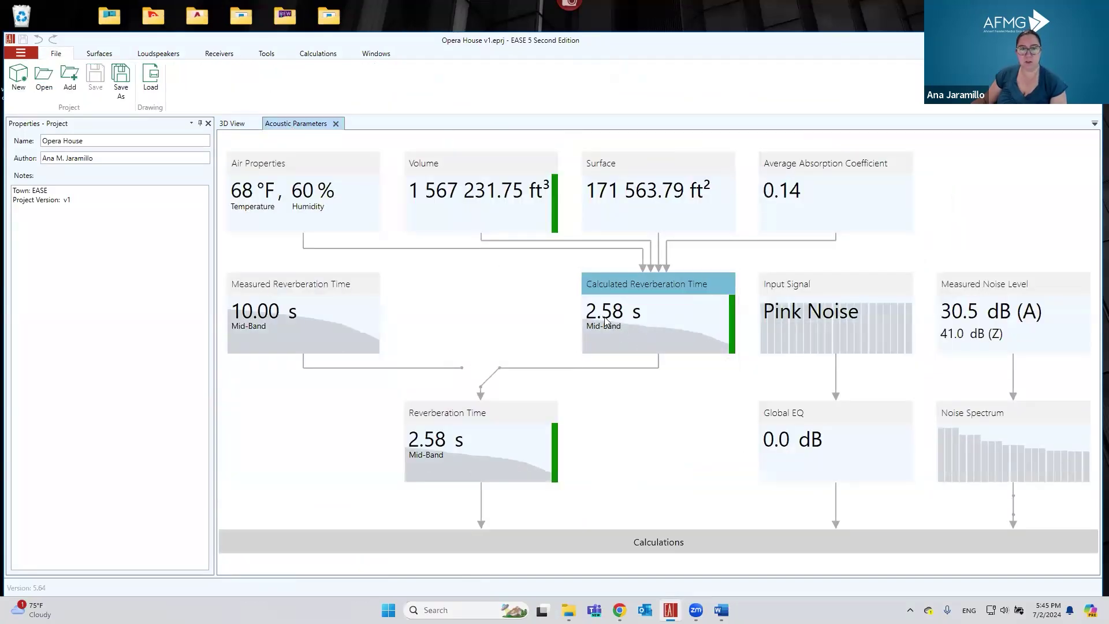
pyautogui.click(231, 123)
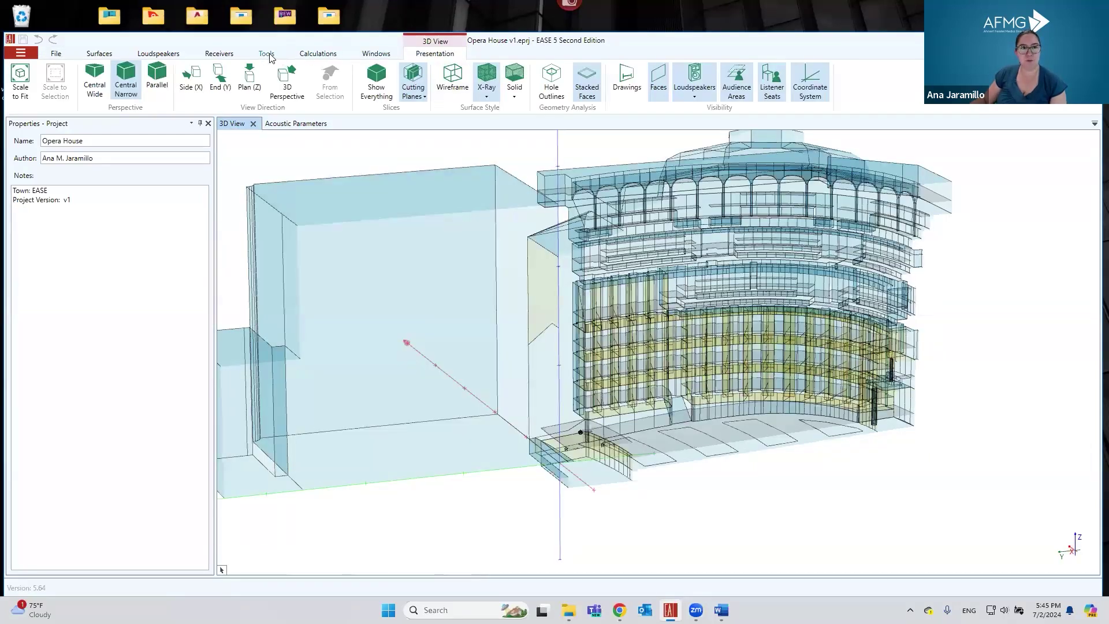
# Step: Show the project's selection sets and select all faces of the Curtains set
pyautogui.click(376, 53)
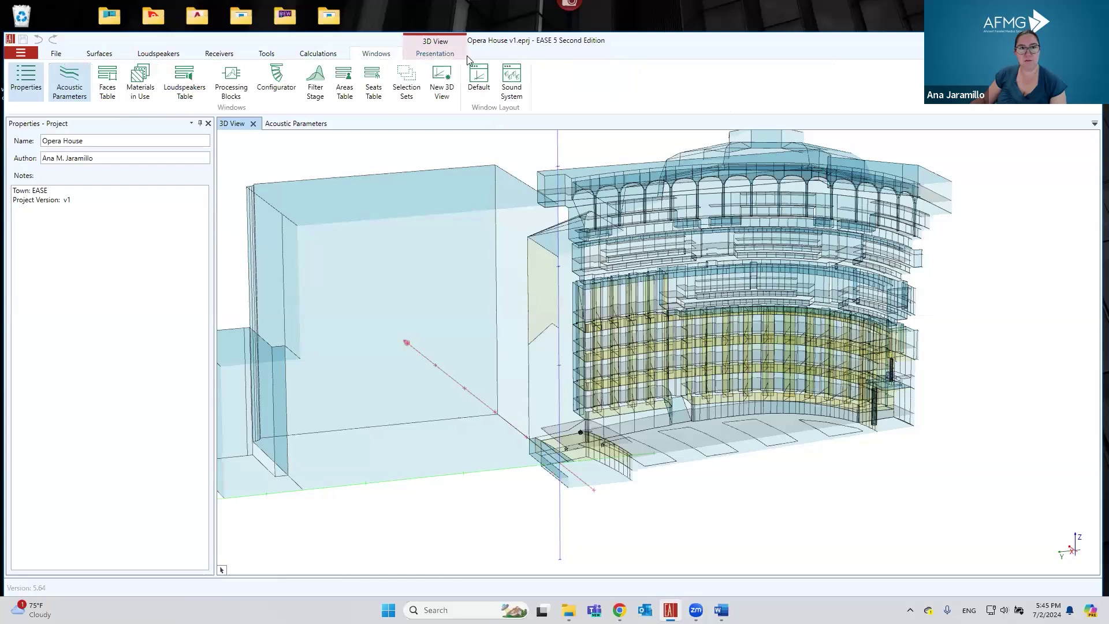
pyautogui.click(407, 81)
pyautogui.click(976, 470)
pyautogui.click(935, 243)
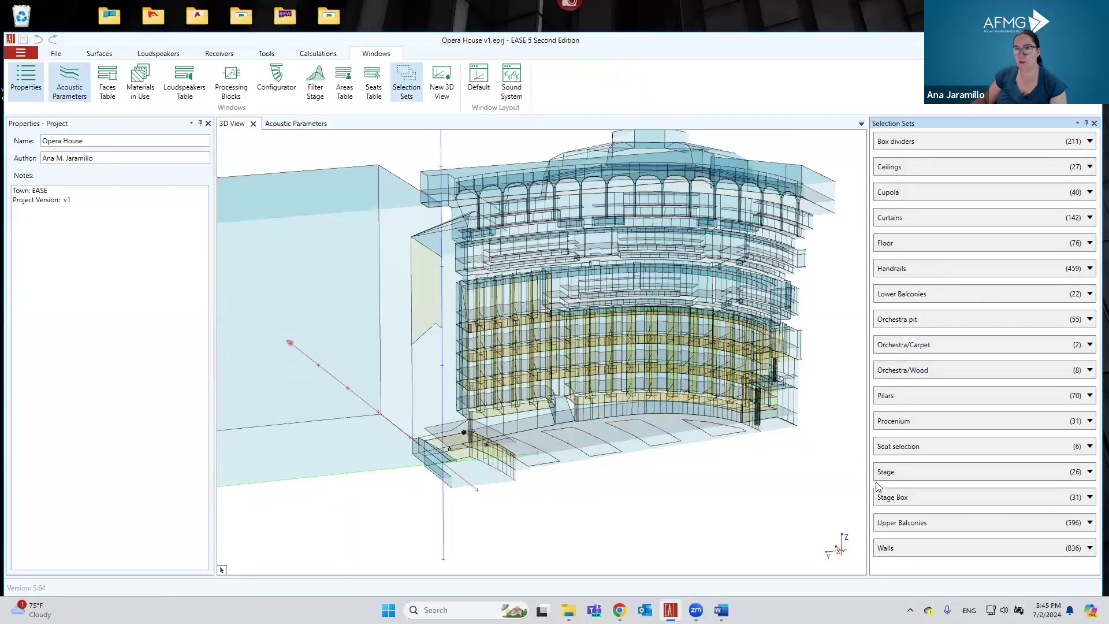
pyautogui.click(1055, 216)
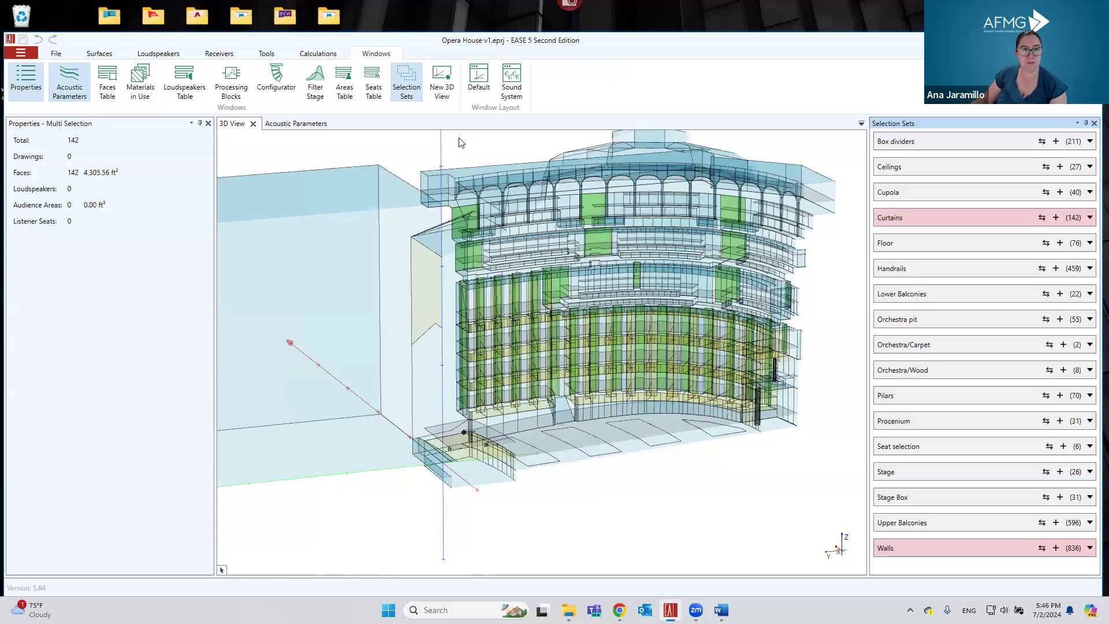
# Step: Assign the material "Plaster, gypsum or lime, smooth finish on lath" to the selected curtain faces
pyautogui.click(99, 54)
pyautogui.click(445, 70)
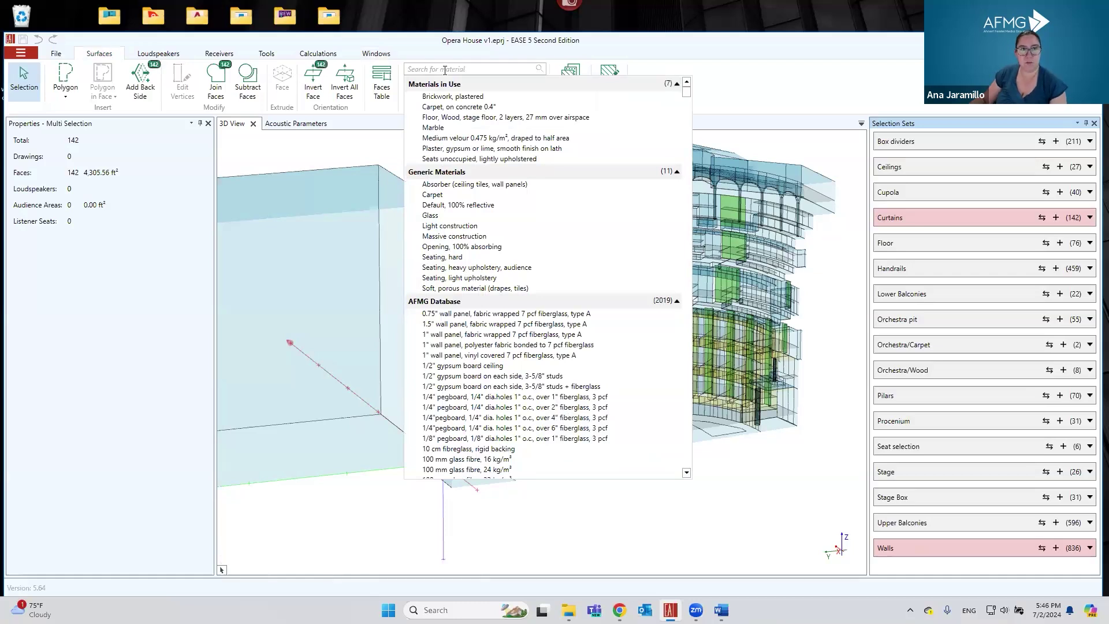
pyautogui.click(487, 149)
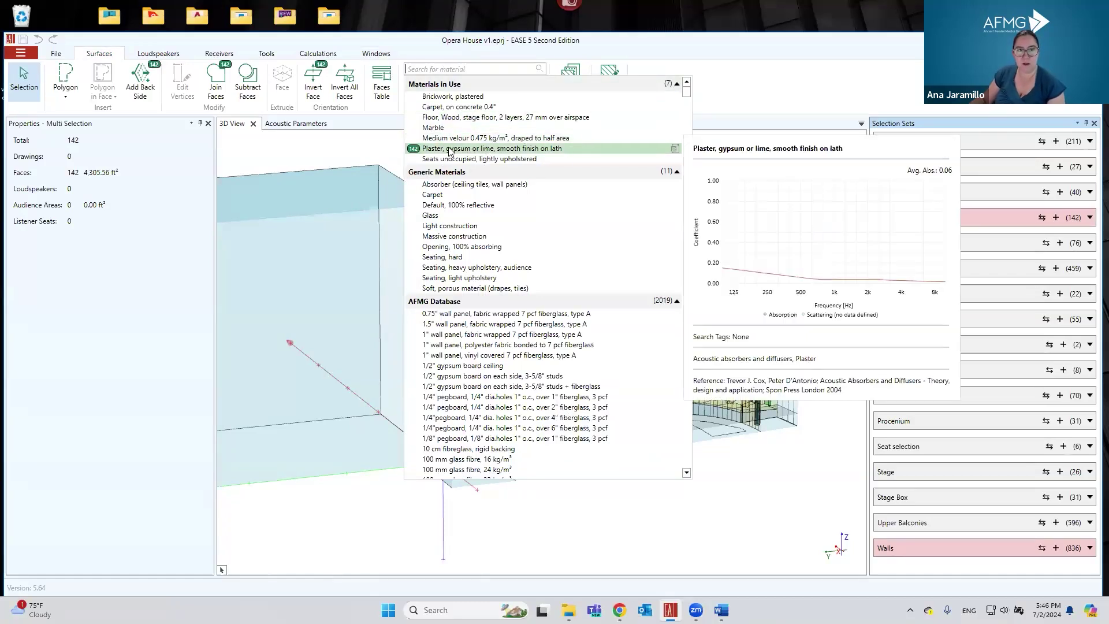
pyautogui.click(452, 151)
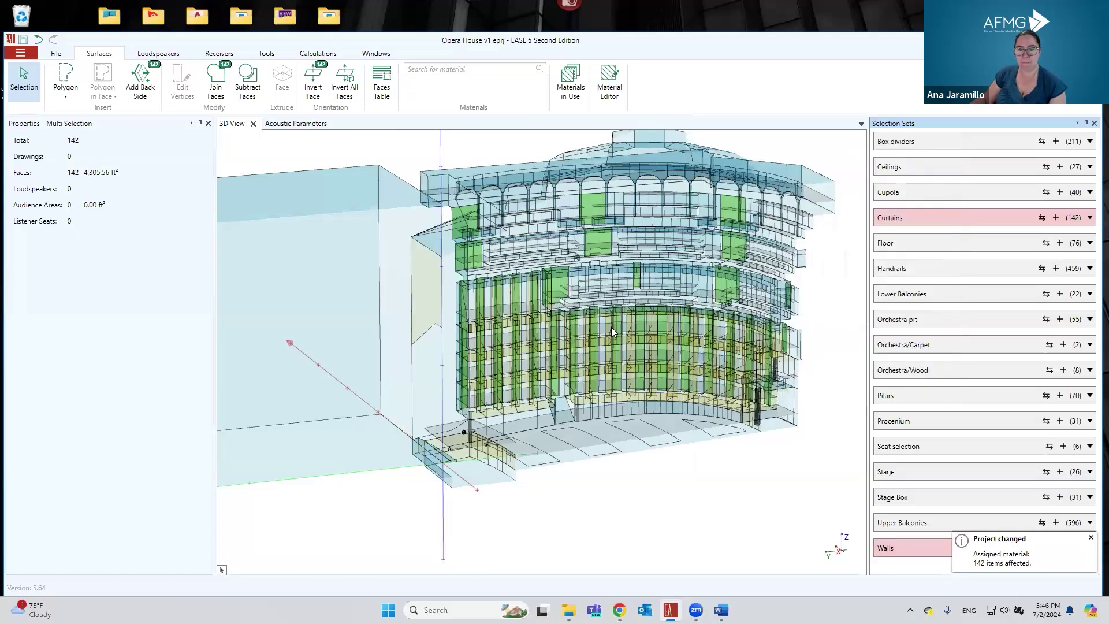
# Step: Check the reverberation time with the plaster curtains, and preview the selection sets in the 3D view
pyautogui.click(297, 123)
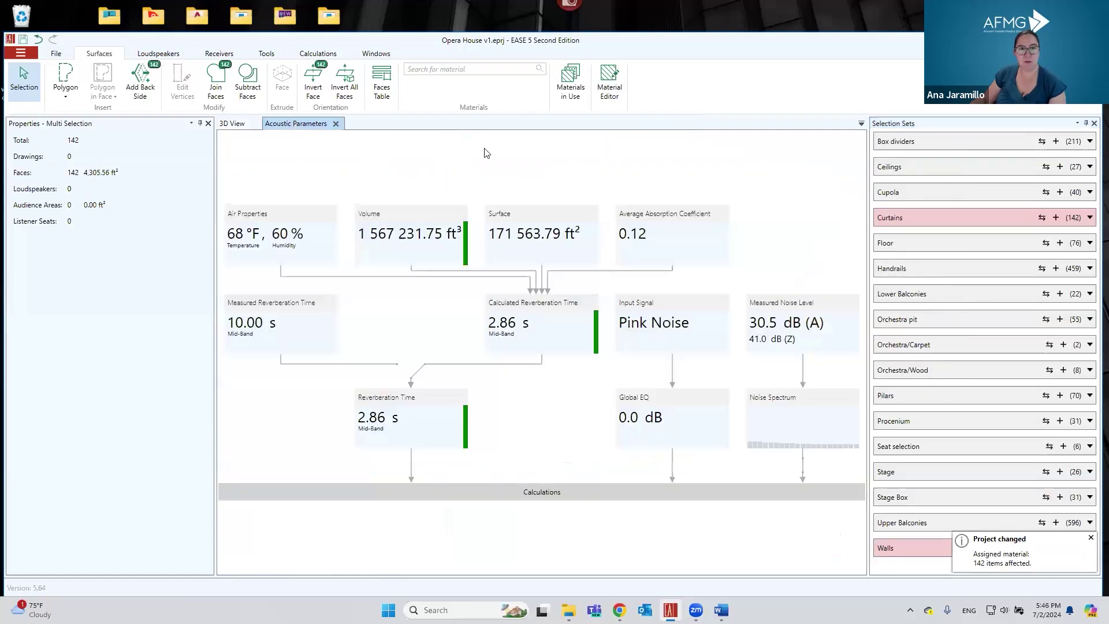
pyautogui.click(232, 123)
pyautogui.click(942, 223)
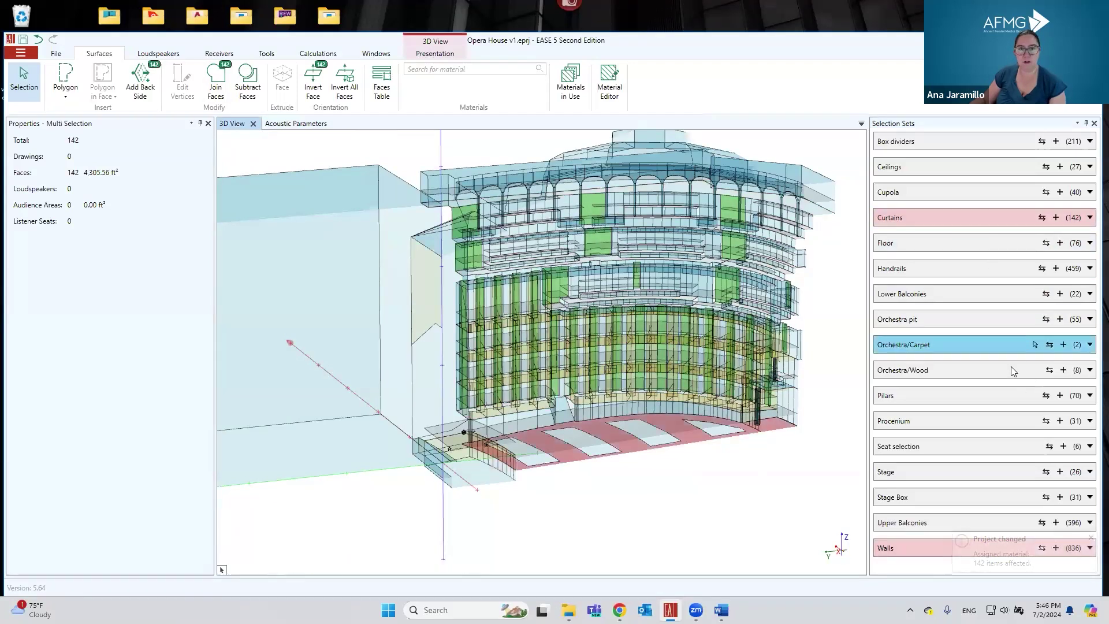
# Step: Draw a rectangle about 17'-9" by 6'-10" inside the tall proscenium side wall, near its lower edge, with Polygon in Face
pyautogui.moveTo(733, 506); pyautogui.dragTo(520, 510, button='middle')
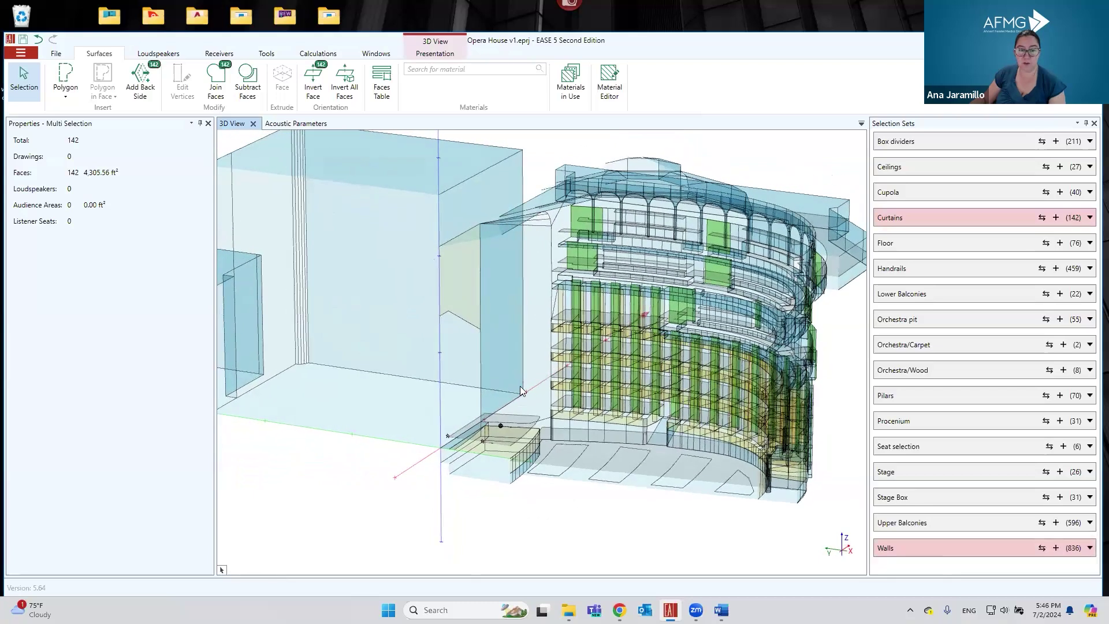
pyautogui.click(521, 358)
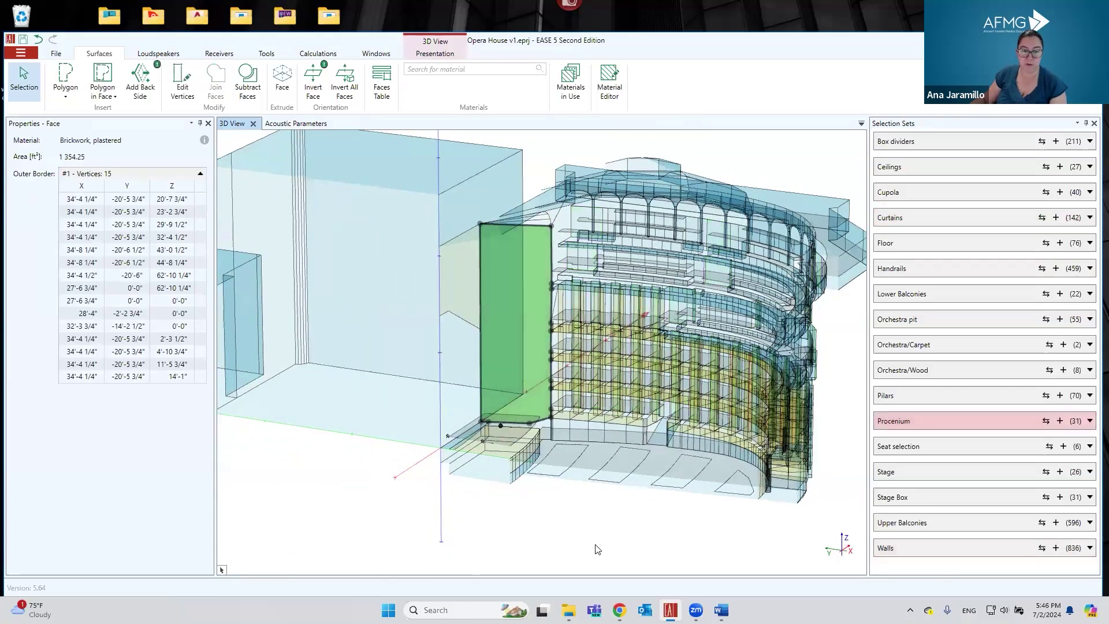
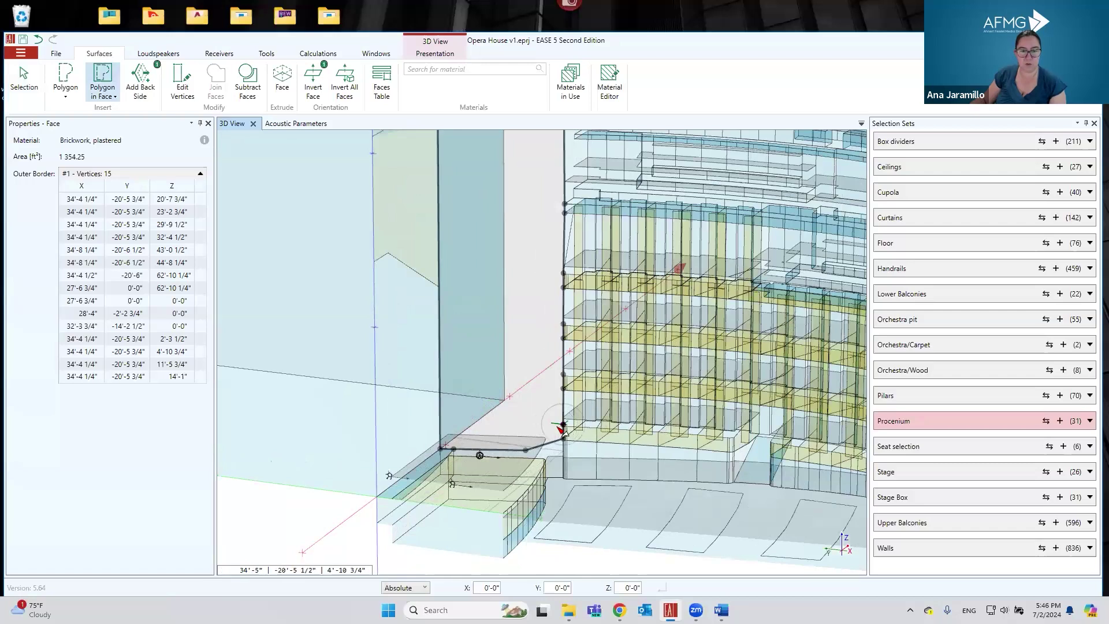
pyautogui.click(554, 428)
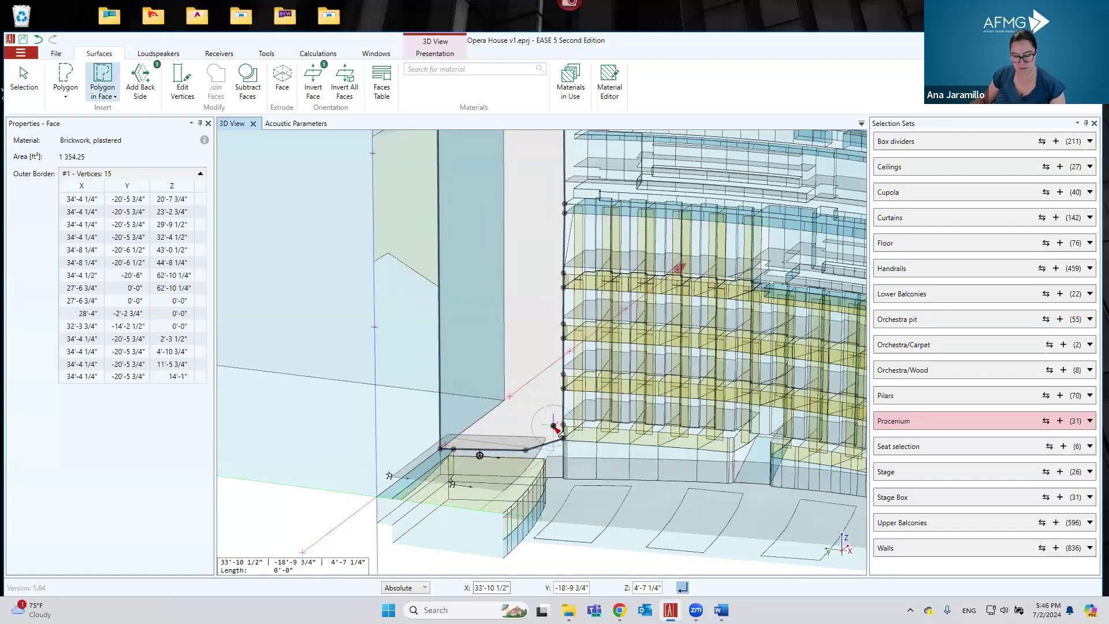
pyautogui.click(453, 426)
pyautogui.press('z')
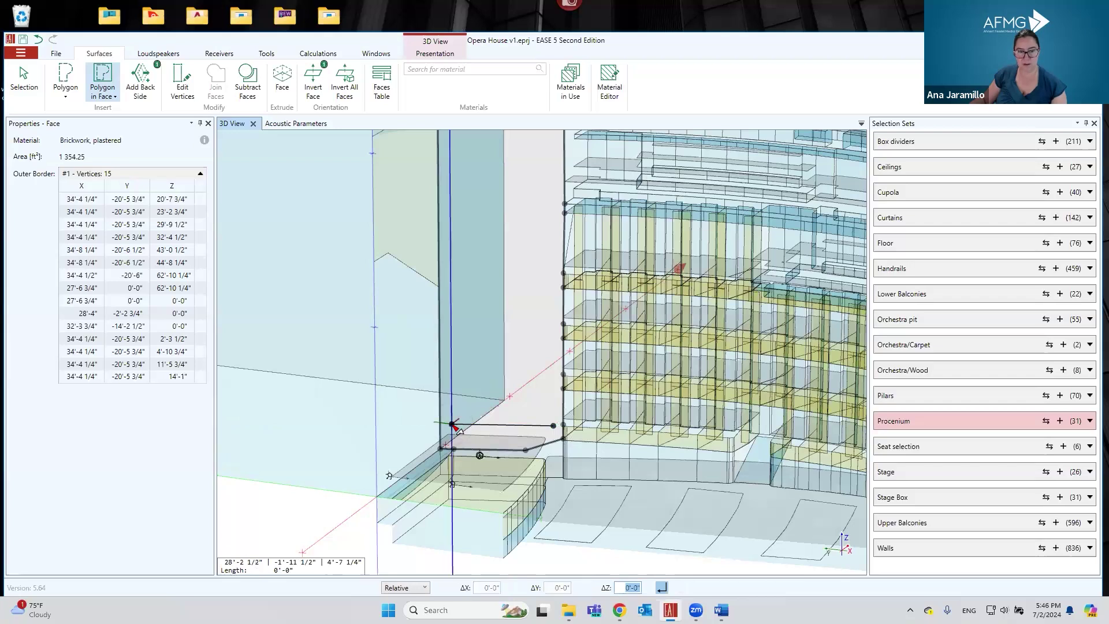
pyautogui.click(569, 394)
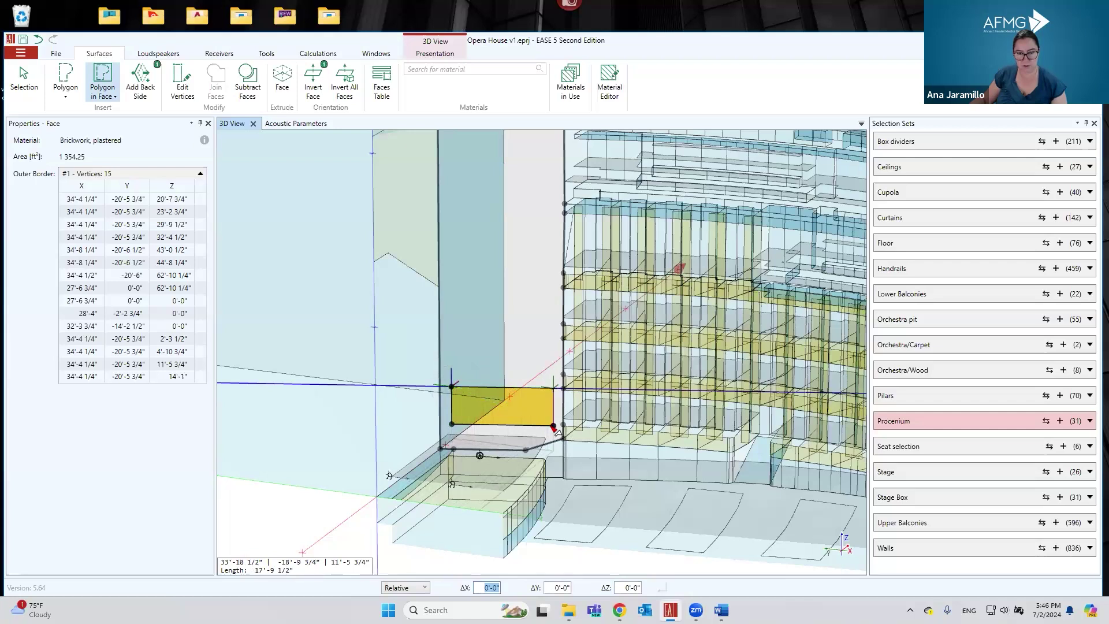
pyautogui.click(552, 387)
pyautogui.click(553, 426)
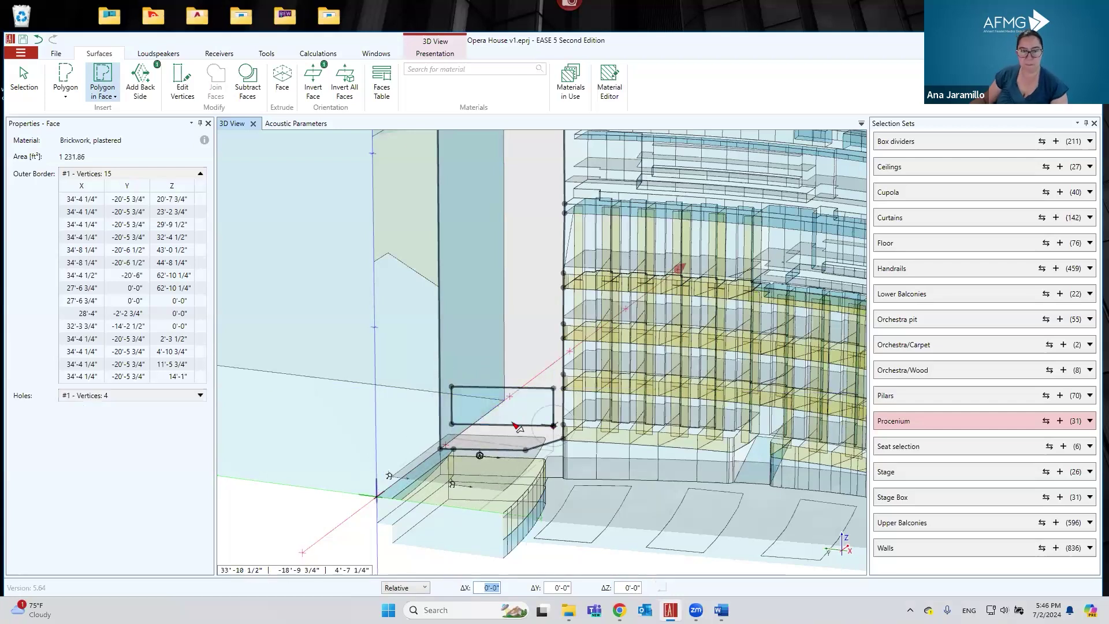
# Step: Select the proscenium side wall again and examine the vertex coordinates of its hole
pyautogui.click(24, 80)
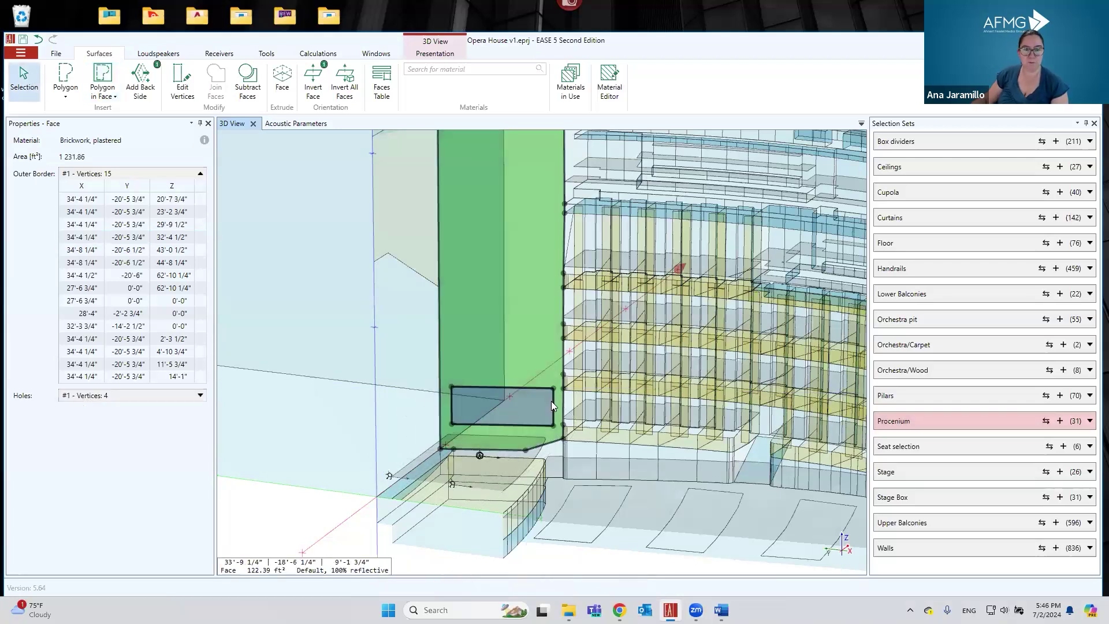
pyautogui.click(535, 316)
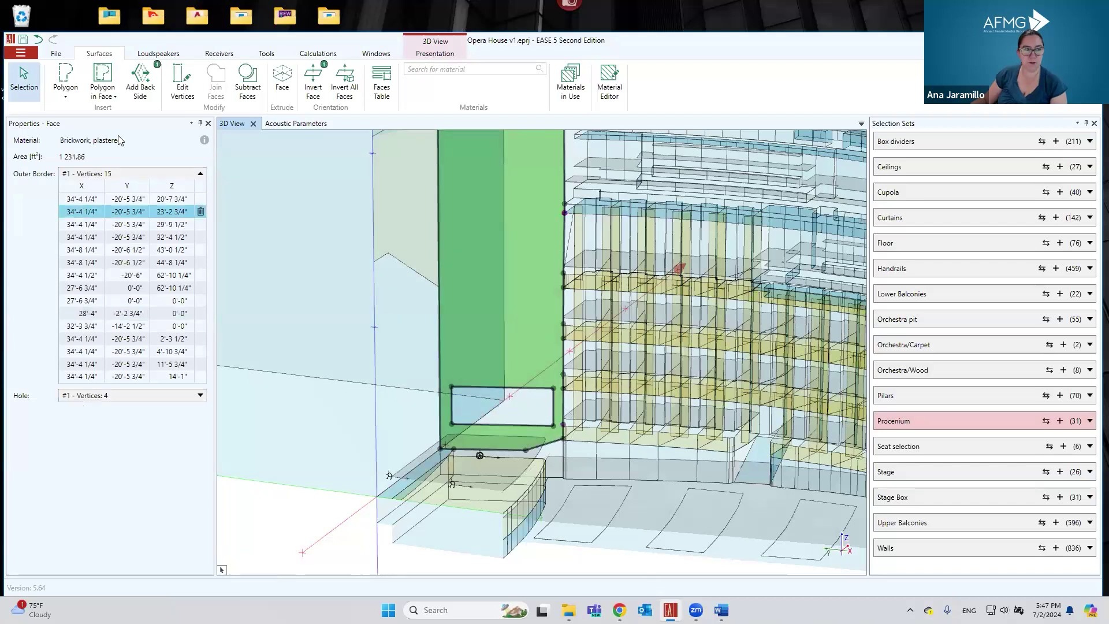
pyautogui.click(200, 394)
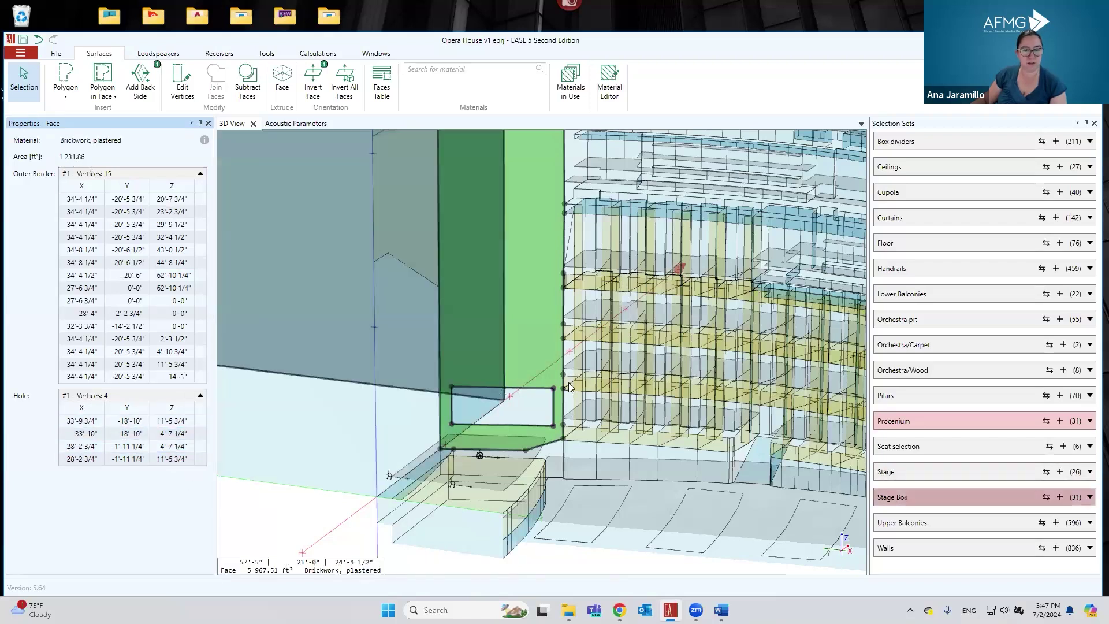
# Step: Duplicate the inserted rectangular panel upward along the wall, making four copies with a Z offset of 9'-0"
pyautogui.click(515, 413)
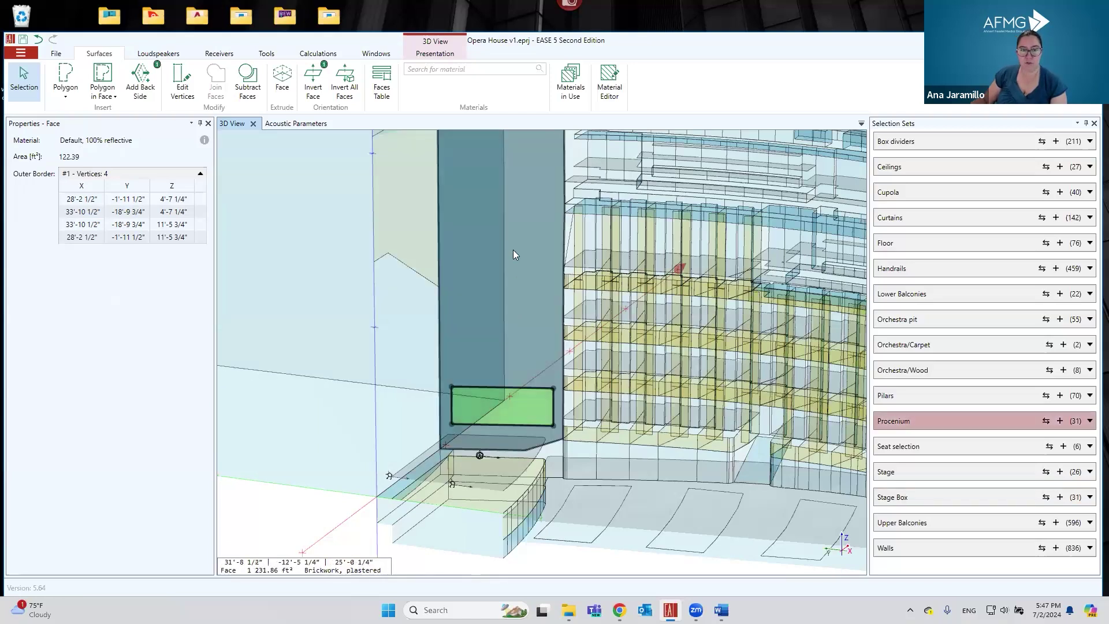
pyautogui.moveTo(450, 278); pyautogui.dragTo(439, 317, button='middle')
pyautogui.click(265, 53)
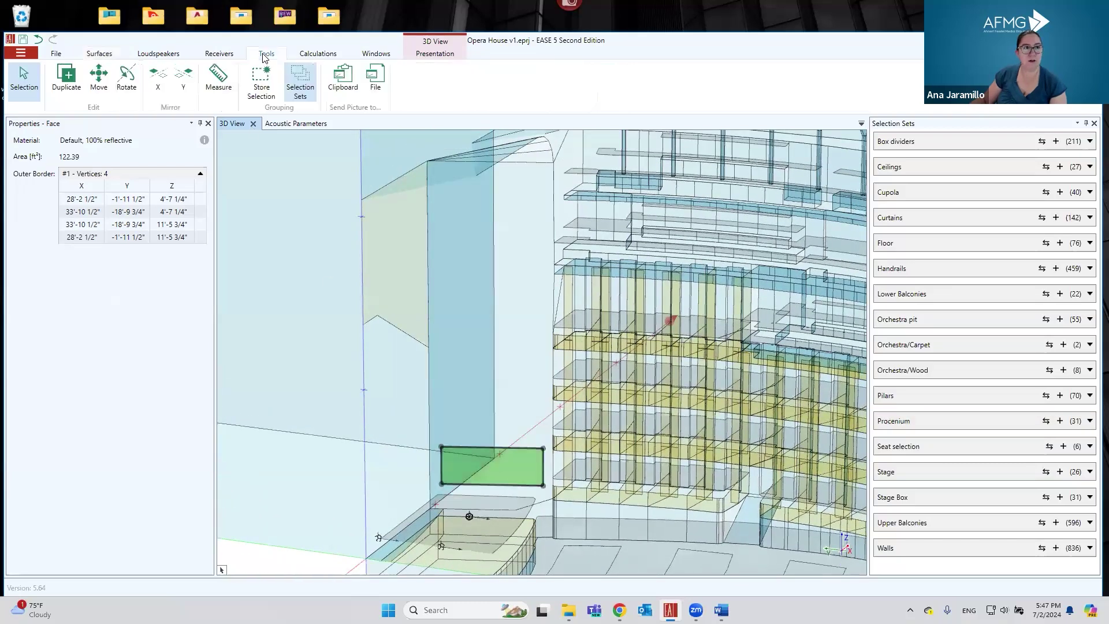
pyautogui.click(67, 83)
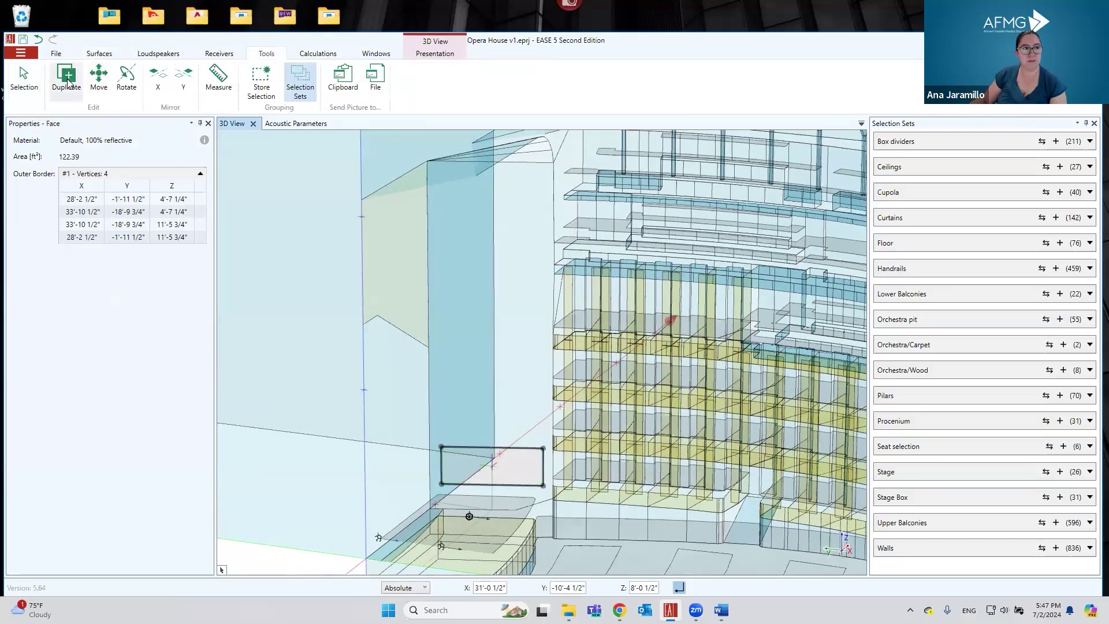
pyautogui.click(543, 485)
pyautogui.press('Tab')
pyautogui.press('Tab')
pyautogui.write('9')
pyautogui.press('Return')
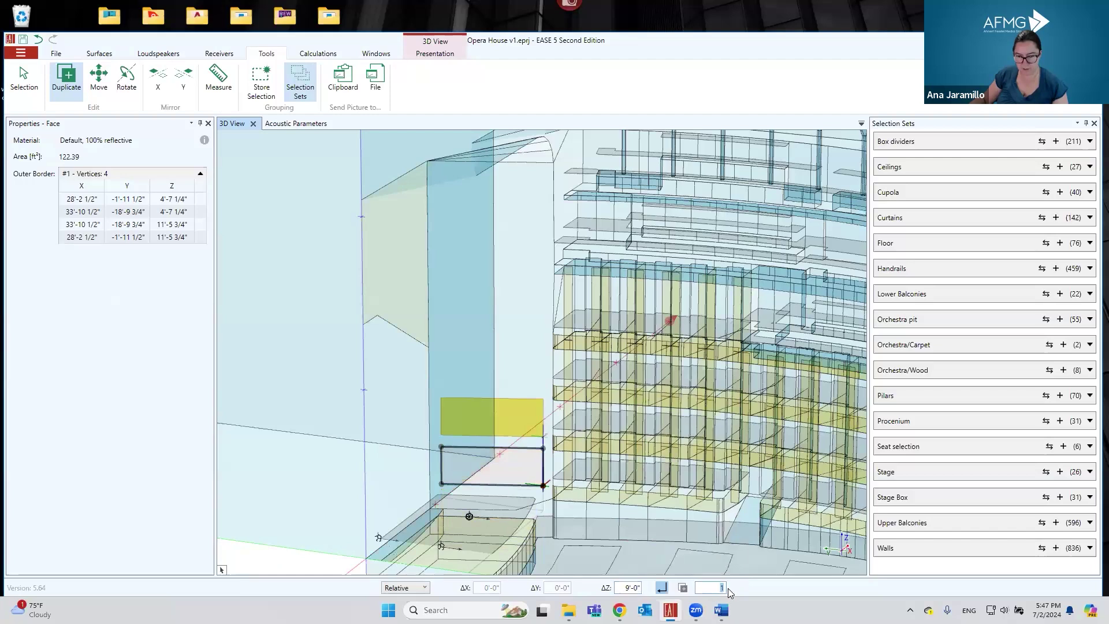
pyautogui.write('4')
pyautogui.press('Return')
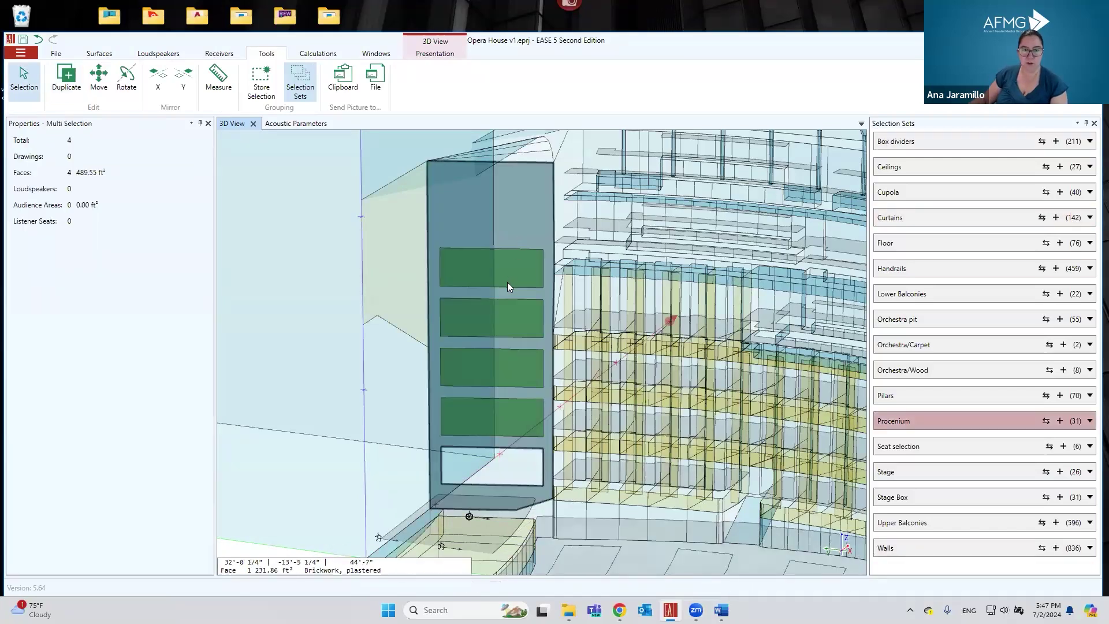
# Step: Select the proscenium side wall and insert a rectangular polygon in it by tracing the corners of the topmost duplicated panel
pyautogui.click(544, 486)
pyautogui.click(506, 463)
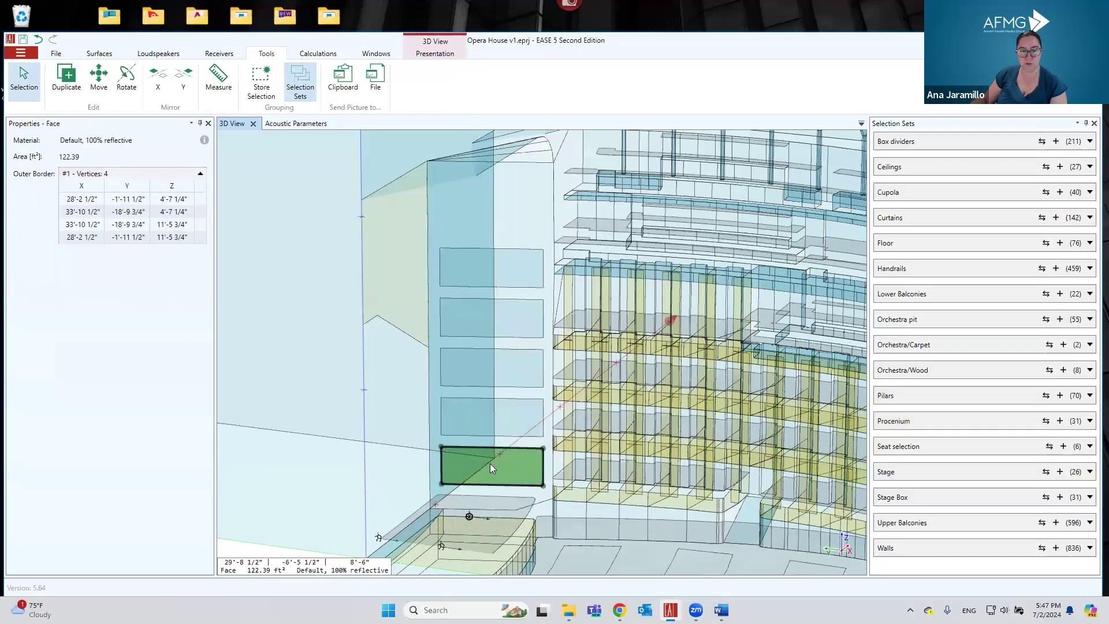
pyautogui.click(542, 492)
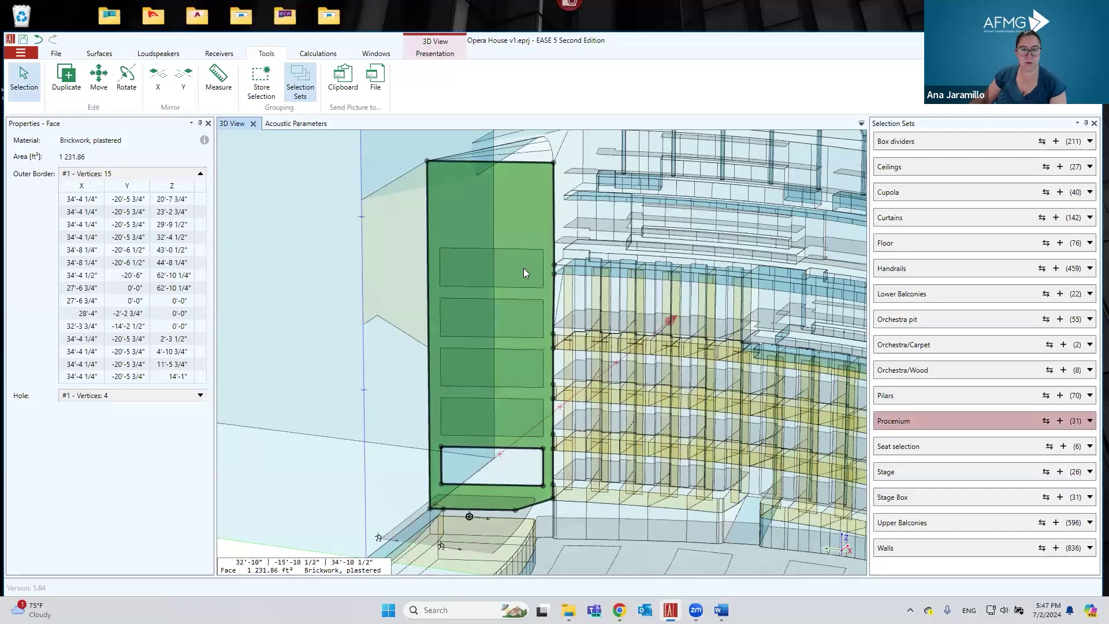
pyautogui.click(100, 54)
pyautogui.click(103, 80)
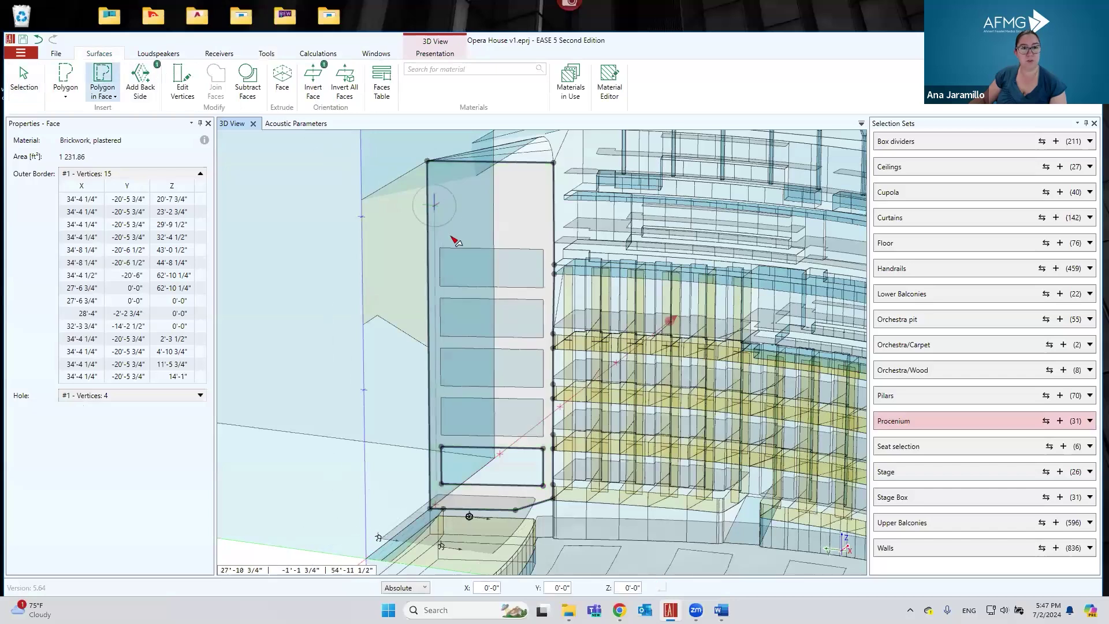
pyautogui.click(440, 247)
pyautogui.click(542, 249)
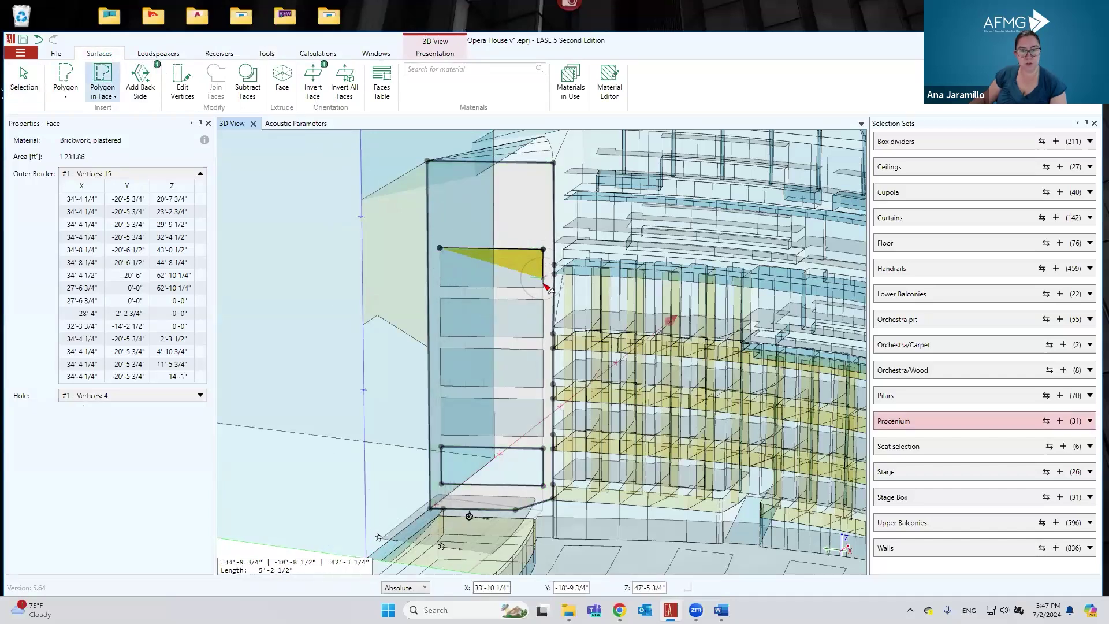
pyautogui.click(543, 287)
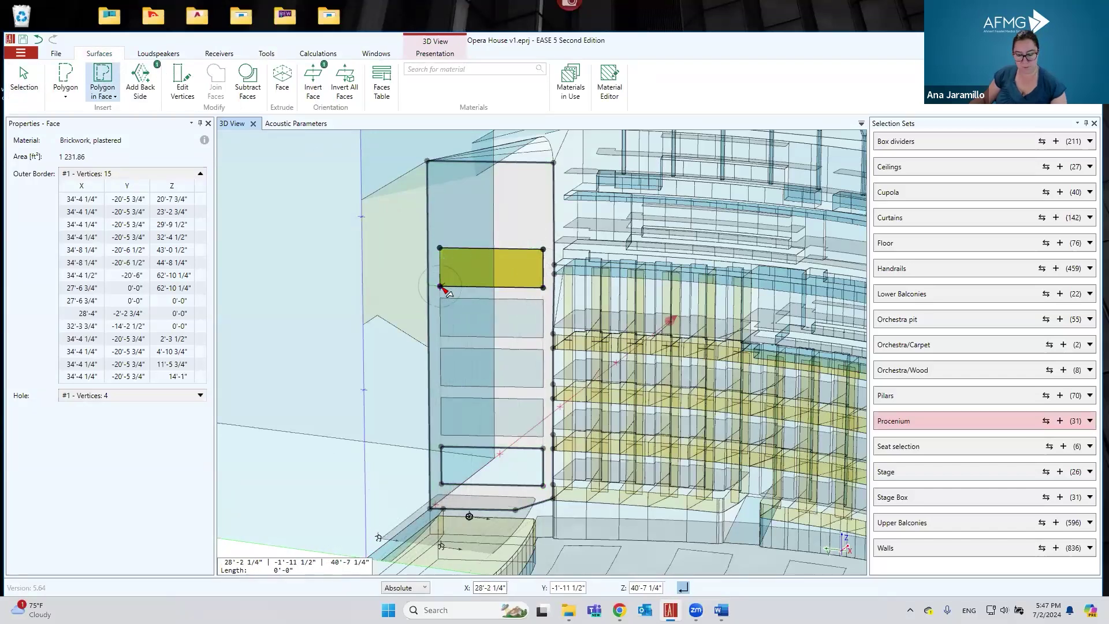
pyautogui.click(441, 287)
# Step: Trace the three remaining duplicated panels with Polygon in Face to insert matching rectangles in the proscenium side wall
pyautogui.click(440, 298)
pyautogui.click(538, 301)
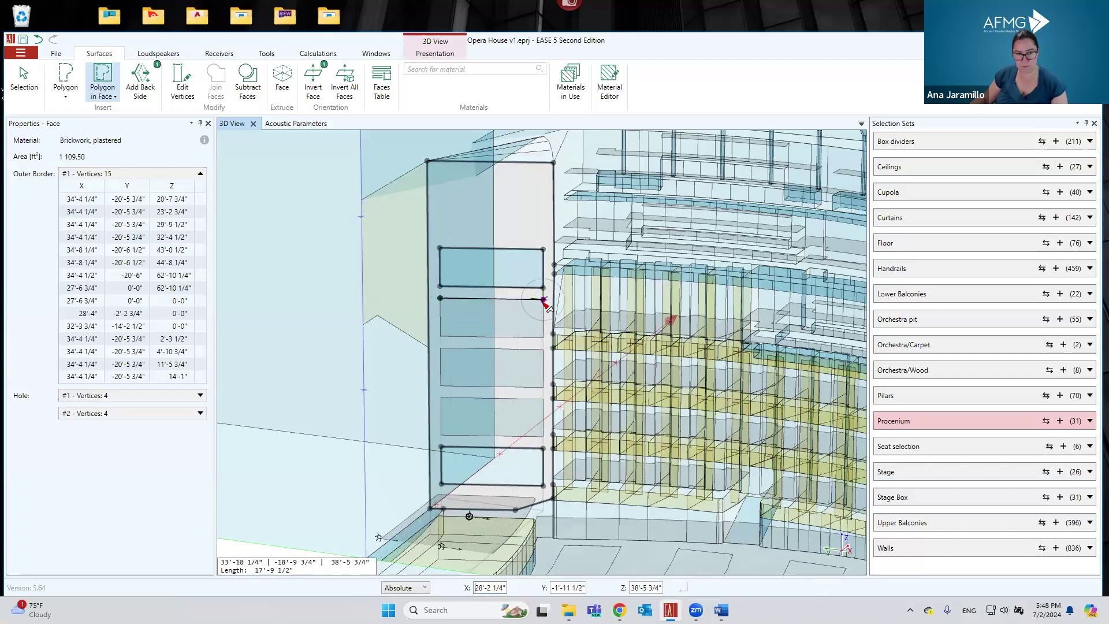
pyautogui.click(543, 337)
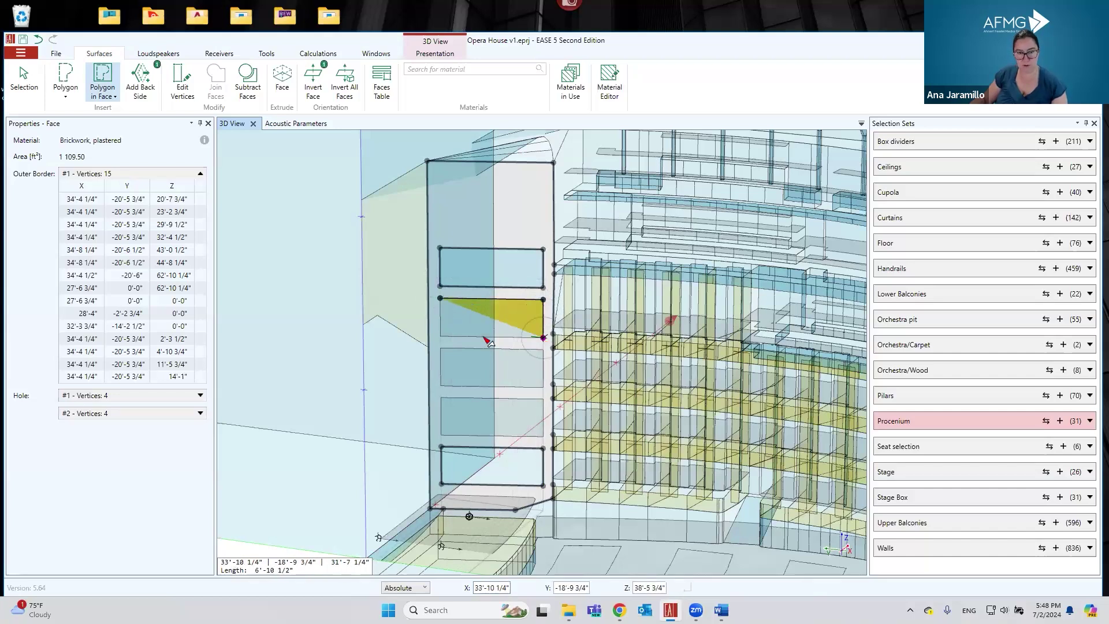
pyautogui.click(440, 336)
pyautogui.click(441, 348)
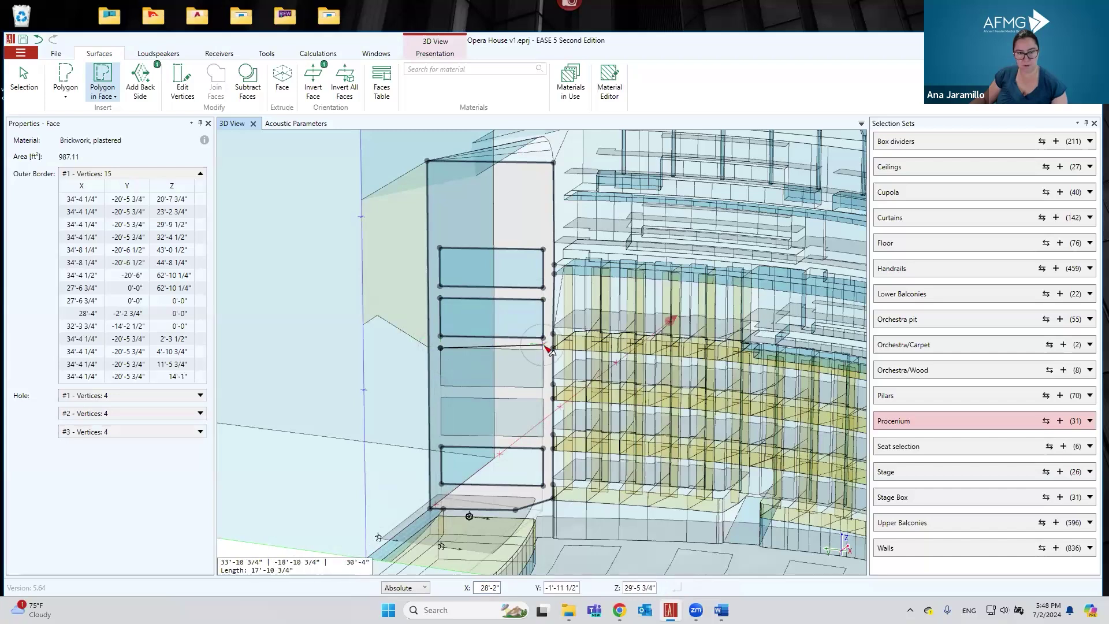
pyautogui.click(542, 349)
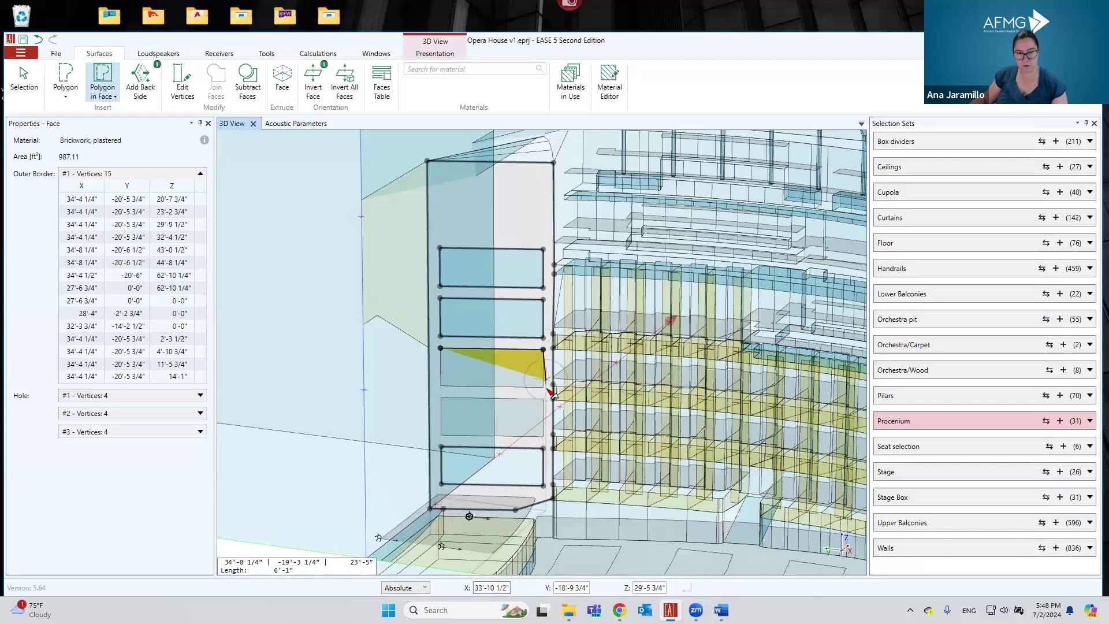
pyautogui.click(441, 386)
pyautogui.click(441, 398)
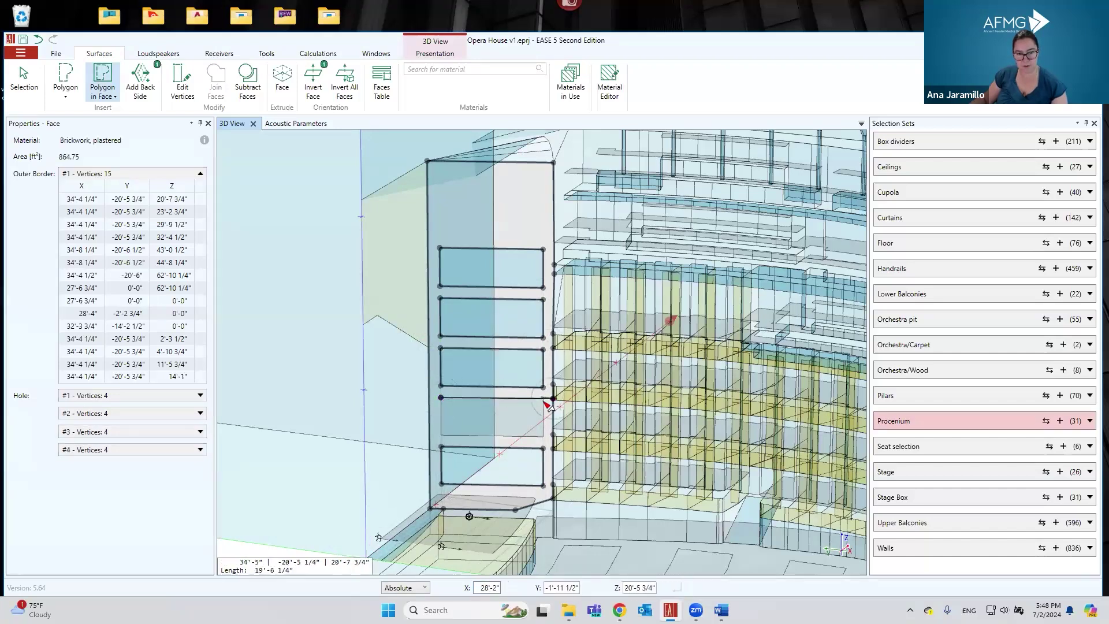
pyautogui.click(543, 399)
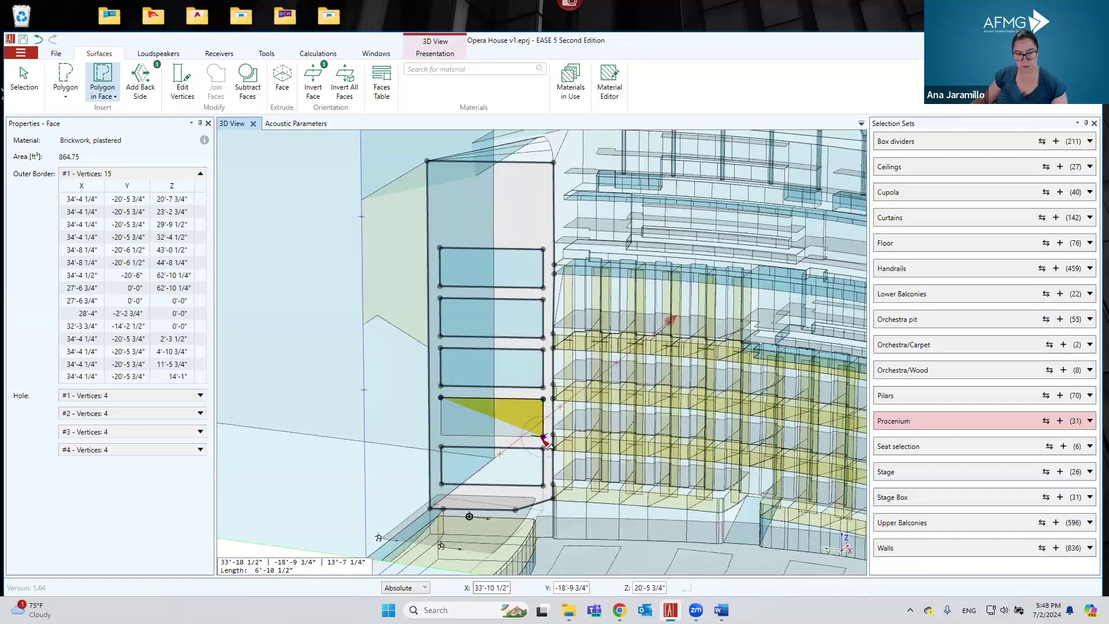
pyautogui.click(441, 435)
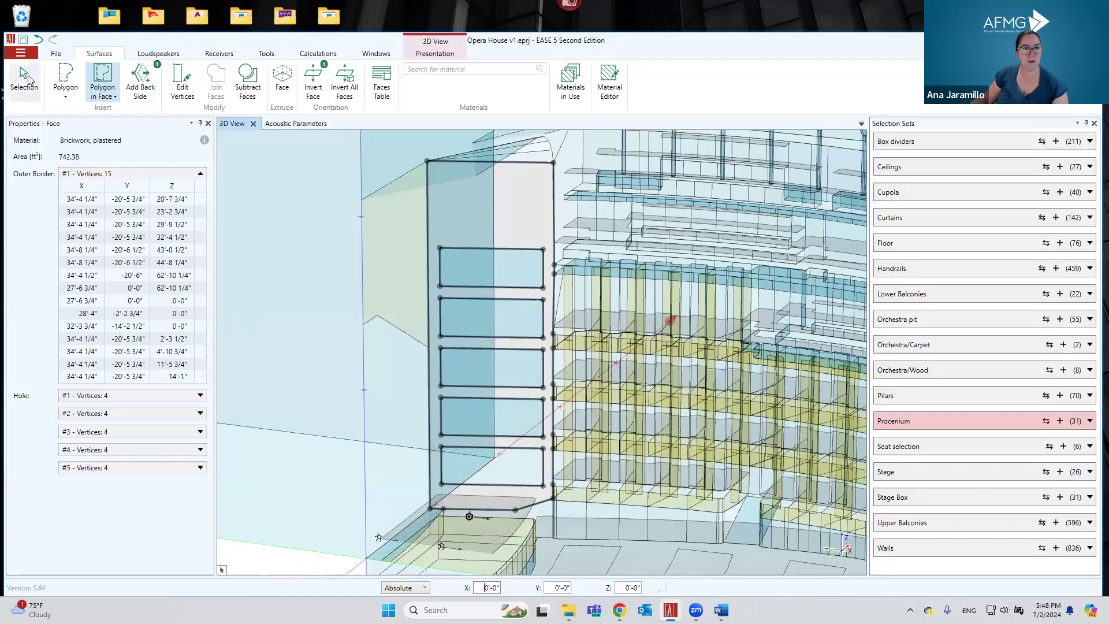
# Step: Select the topmost wall panel and turn on the display of hole outlines in the 3D view
pyautogui.click(24, 76)
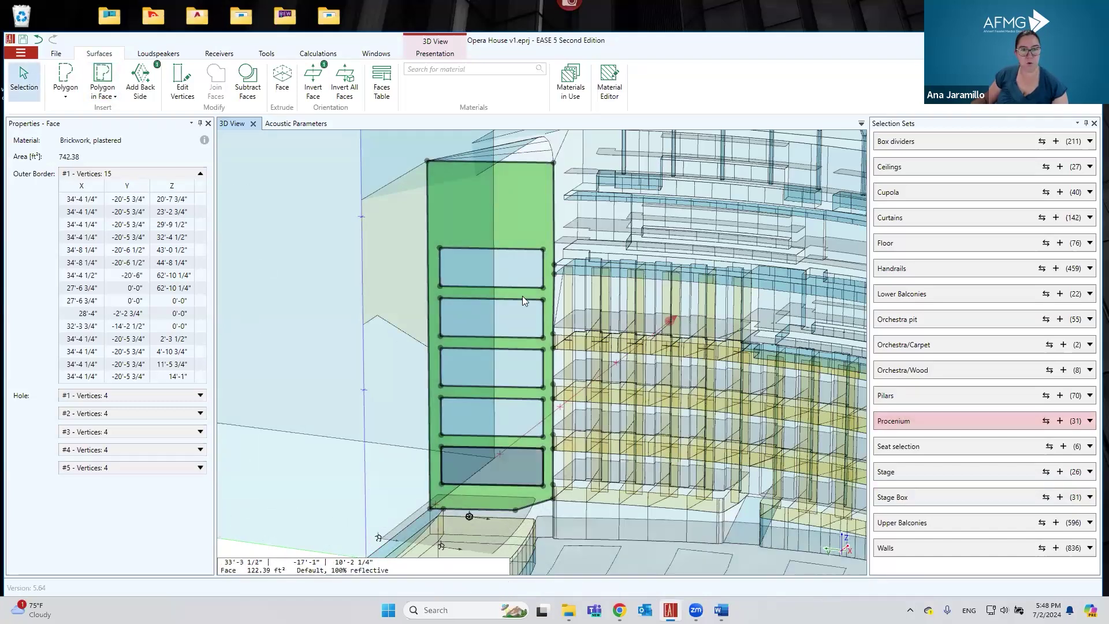
pyautogui.click(517, 262)
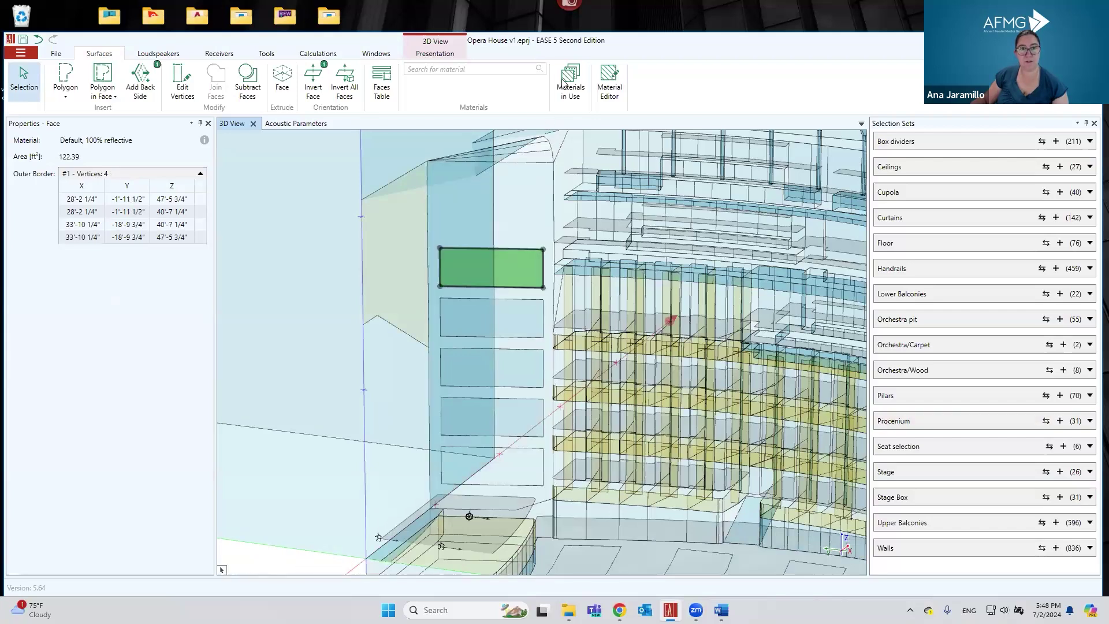
pyautogui.click(431, 55)
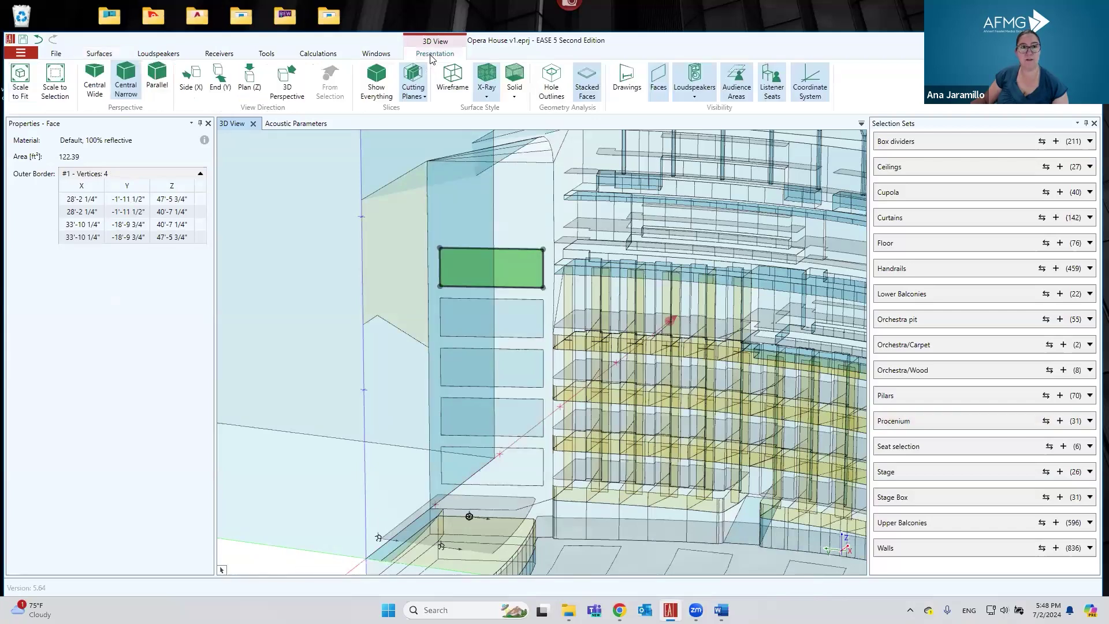
pyautogui.click(549, 79)
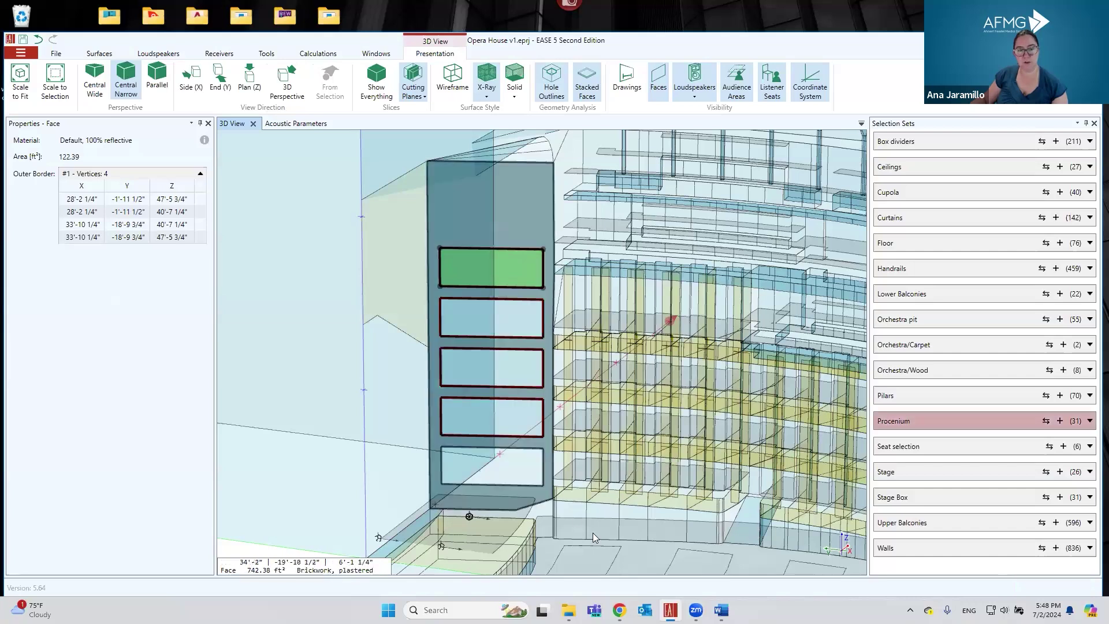
# Step: Add the other stacked duplicate panels to the selection and delete the four duplicates from the wall
pyautogui.keyDown('ctrl'); pyautogui.click(522, 316); pyautogui.keyUp('ctrl')
pyautogui.keyDown('ctrl'); pyautogui.click(524, 366); pyautogui.keyUp('ctrl')
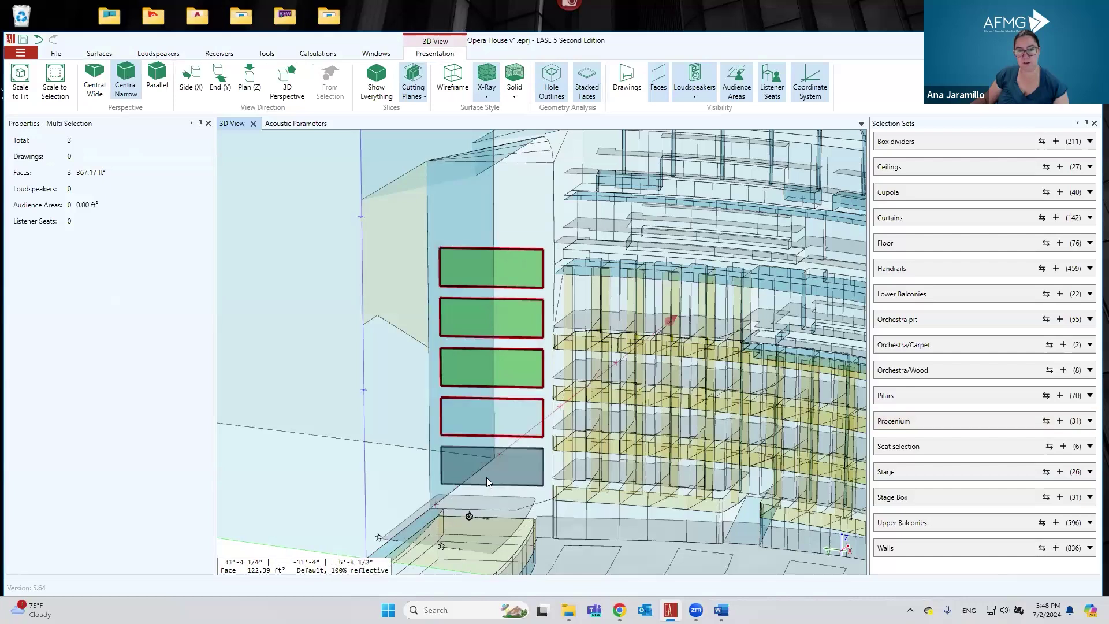
pyautogui.press('Escape')
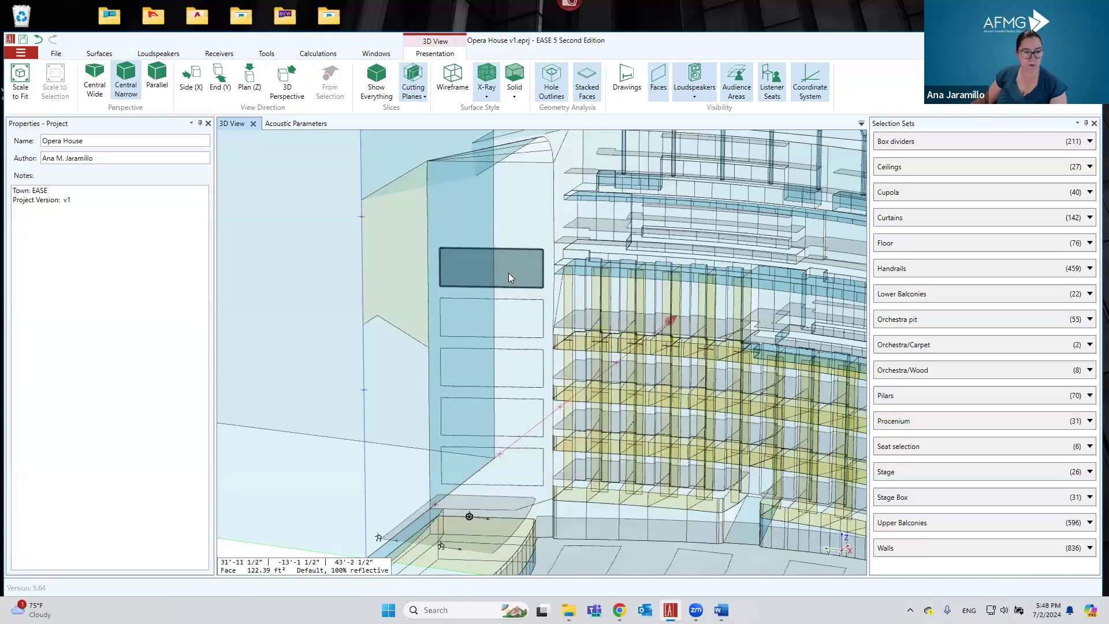
# Step: Select all five remaining rectangular panels on the proscenium side wall together
pyautogui.click(514, 469)
pyautogui.click(511, 421)
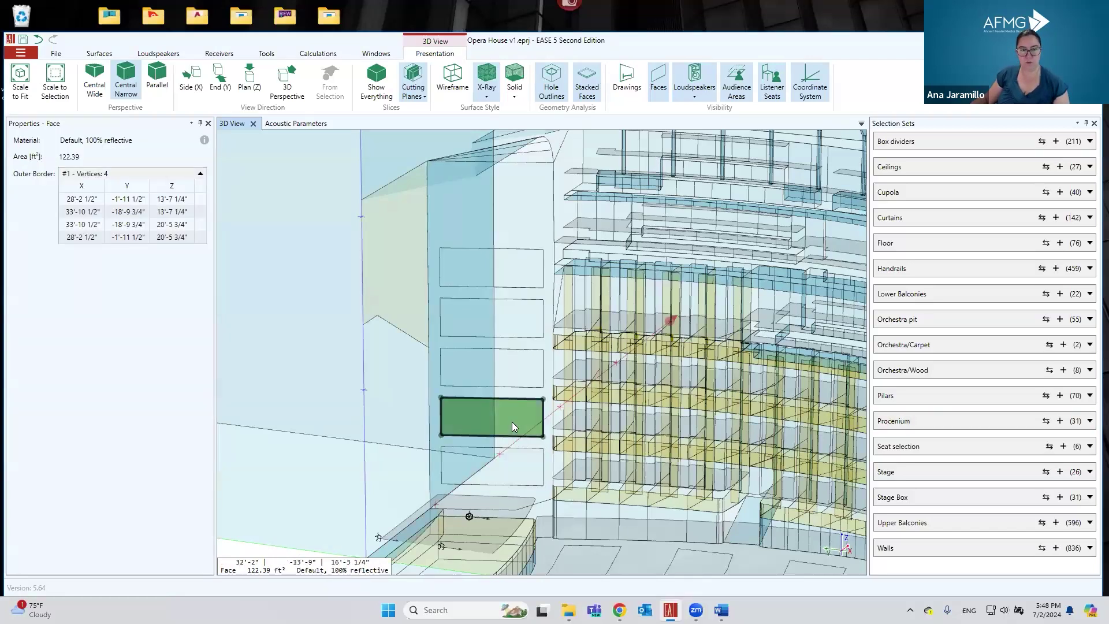
pyautogui.keyDown('ctrl'); pyautogui.click(512, 468); pyautogui.keyUp('ctrl')
pyautogui.keyDown('ctrl'); pyautogui.click(515, 369); pyautogui.keyUp('ctrl')
pyautogui.keyDown('ctrl'); pyautogui.click(515, 318); pyautogui.keyUp('ctrl')
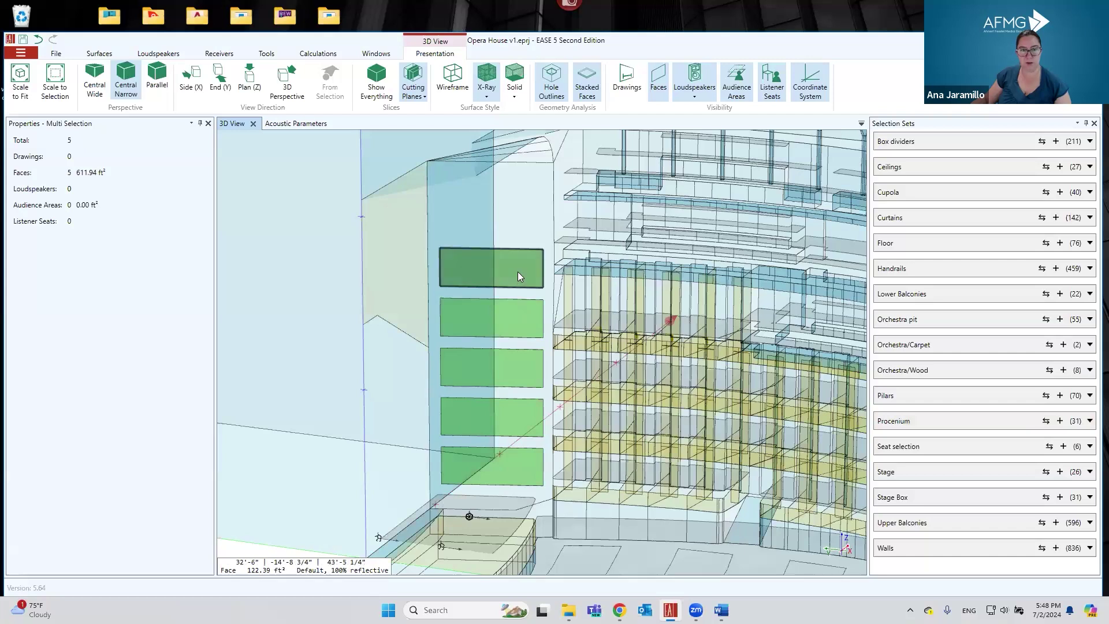
# Step: Store the five selected proscenium wall panels as a new selection set
pyautogui.keyDown('ctrl'); pyautogui.click(518, 272); pyautogui.keyUp('ctrl')
pyautogui.click(263, 54)
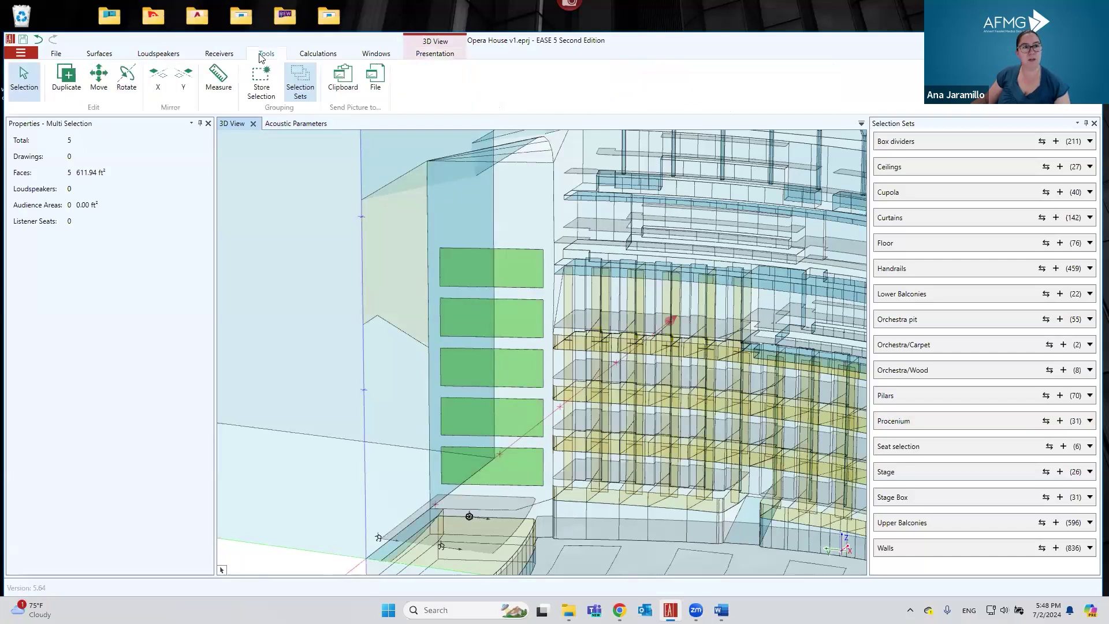
pyautogui.click(263, 84)
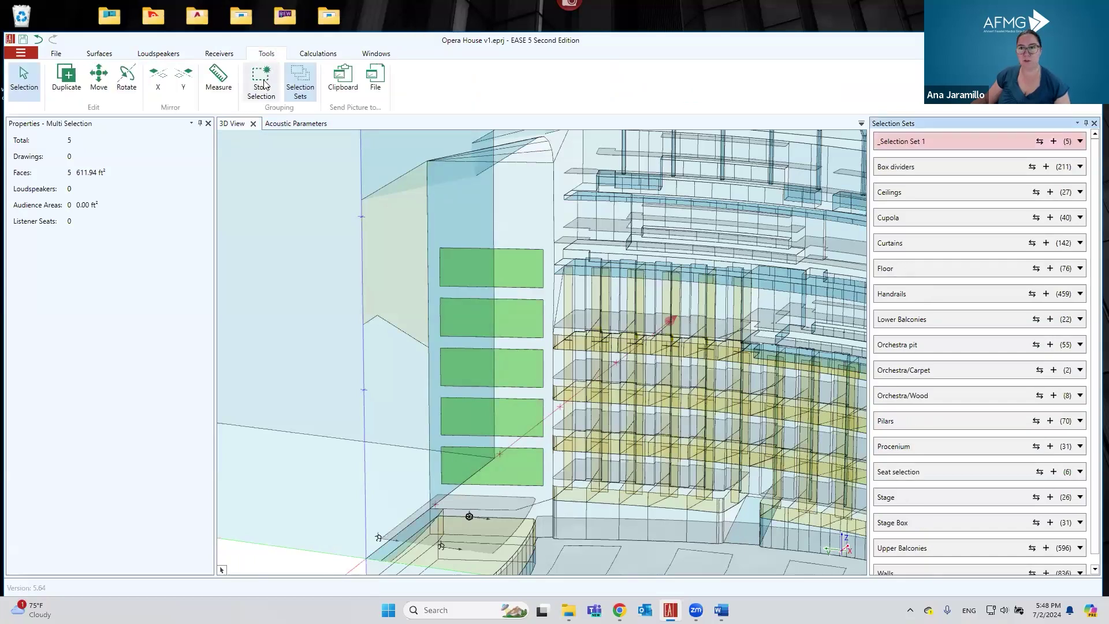
# Step: Rename the new selection set of wall panels to _Absorbers
pyautogui.click(886, 143)
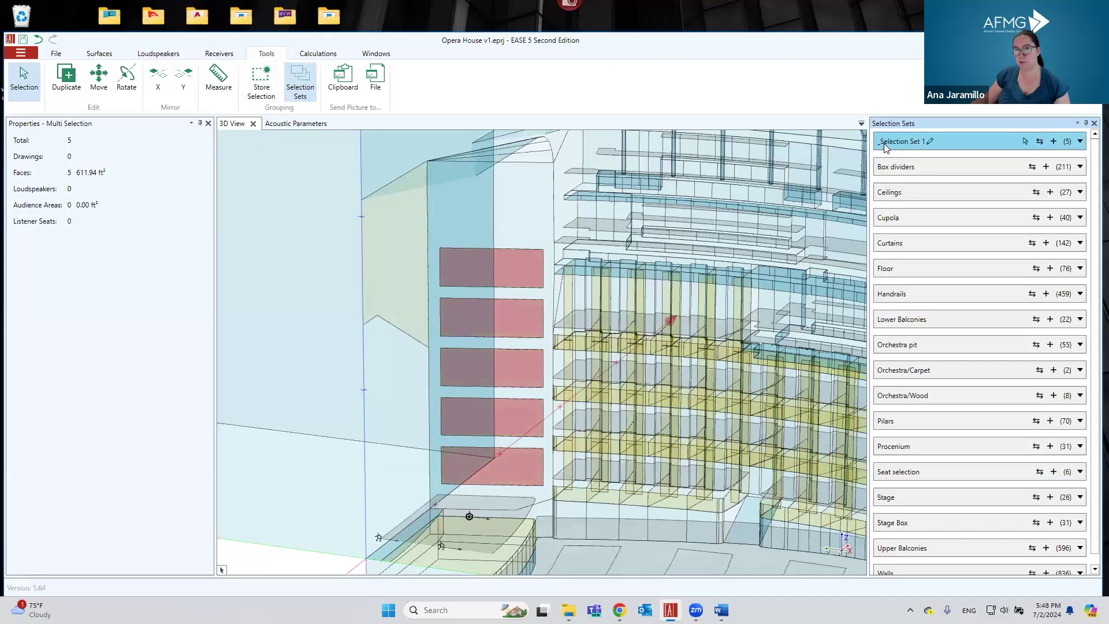
pyautogui.click(930, 142)
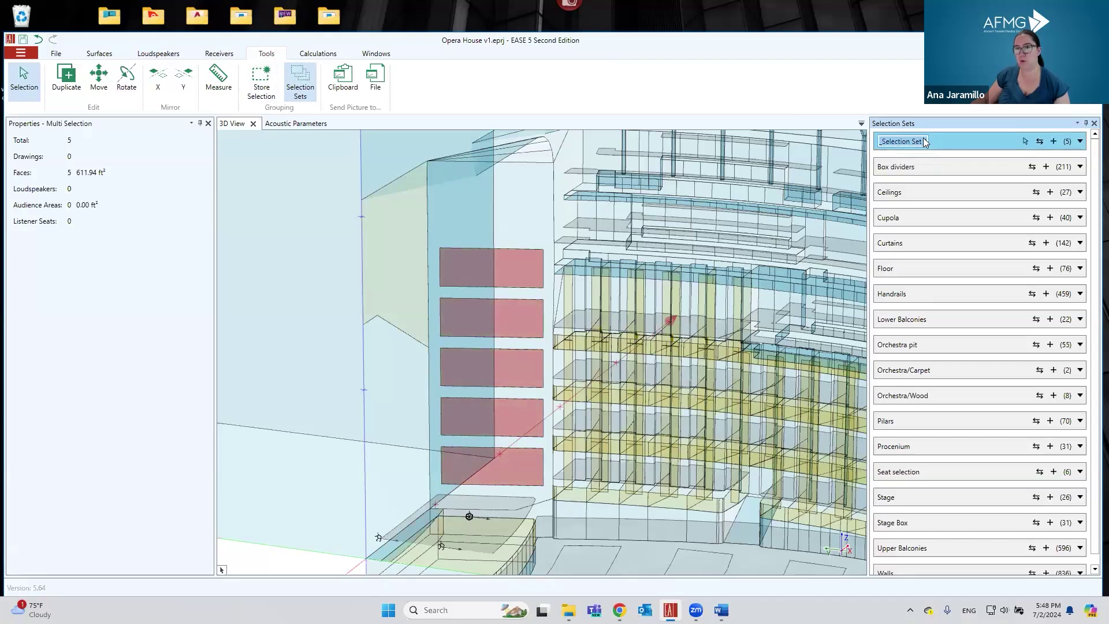
pyautogui.moveTo(927, 142); pyautogui.dragTo(893, 141)
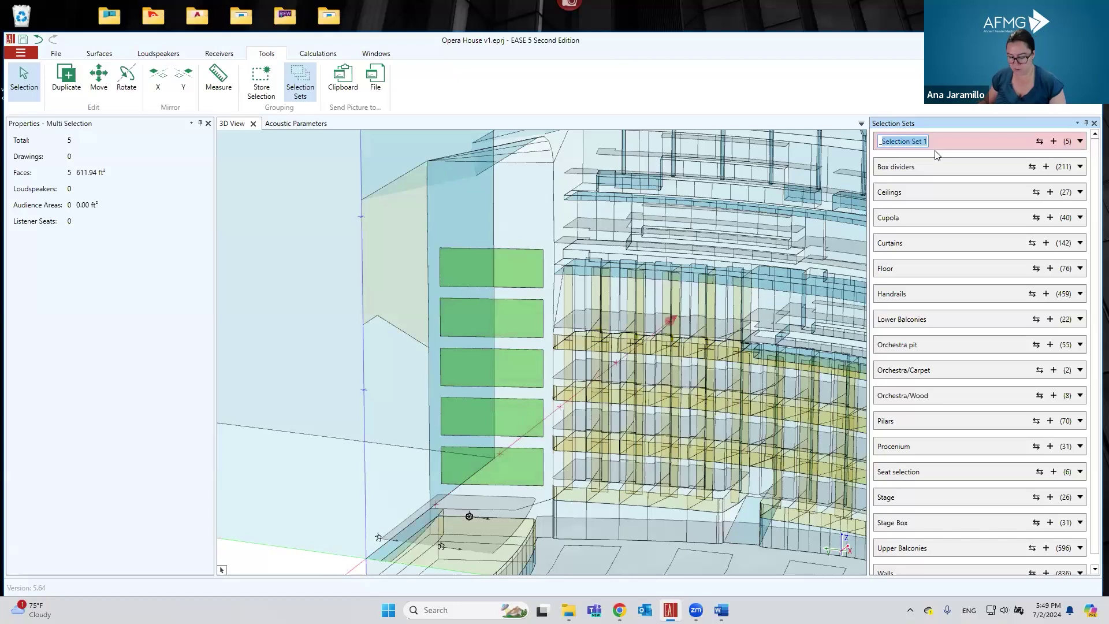
pyautogui.write('A')
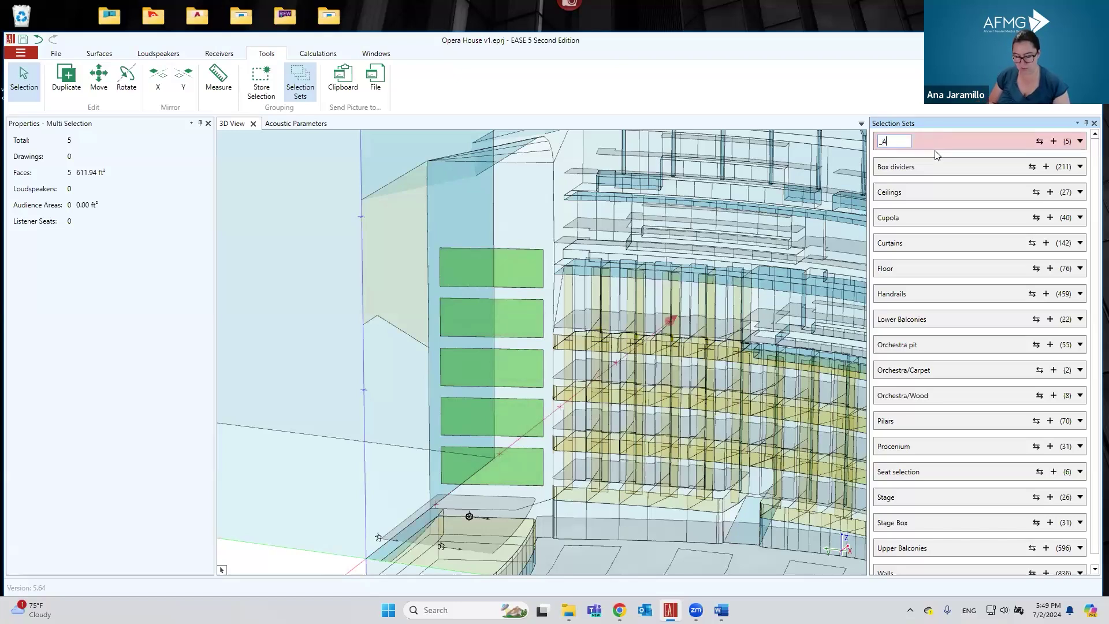
pyautogui.write('bsorbers')
pyautogui.press('Return')
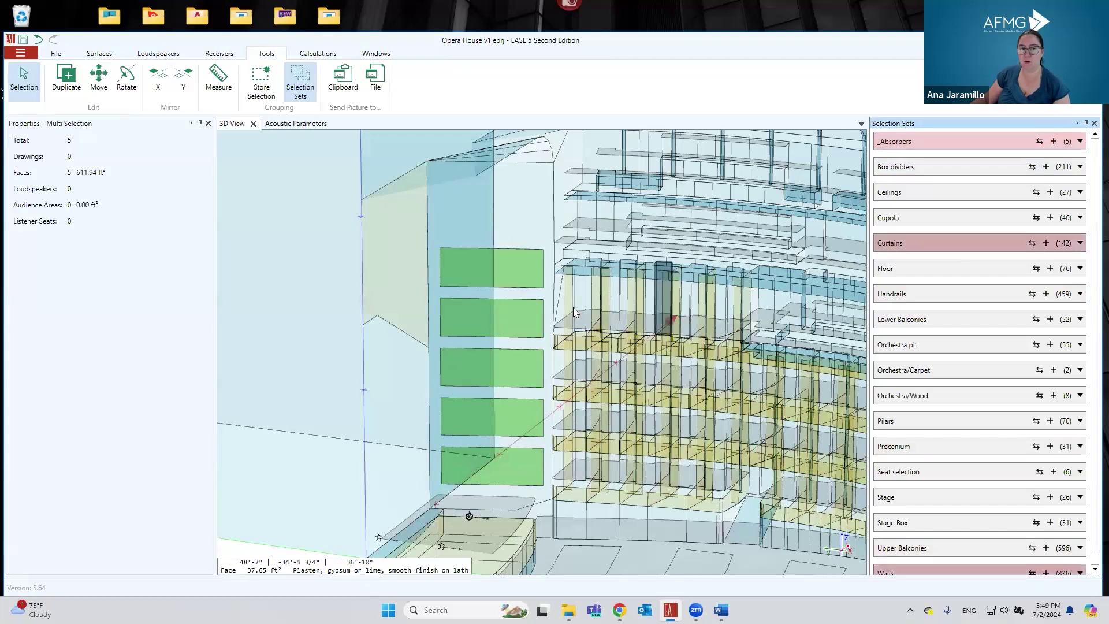
# Step: Select the _Absorbers set and assign the generic material Opening, 100% absorbing to its faces
pyautogui.click(1025, 140)
pyautogui.click(99, 53)
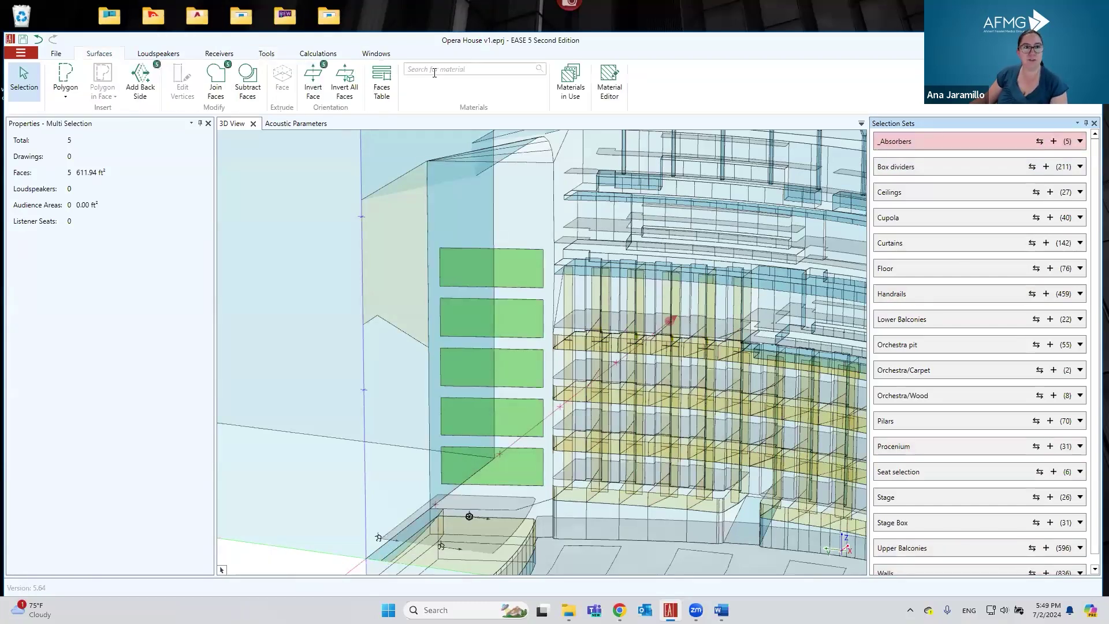
pyautogui.click(432, 69)
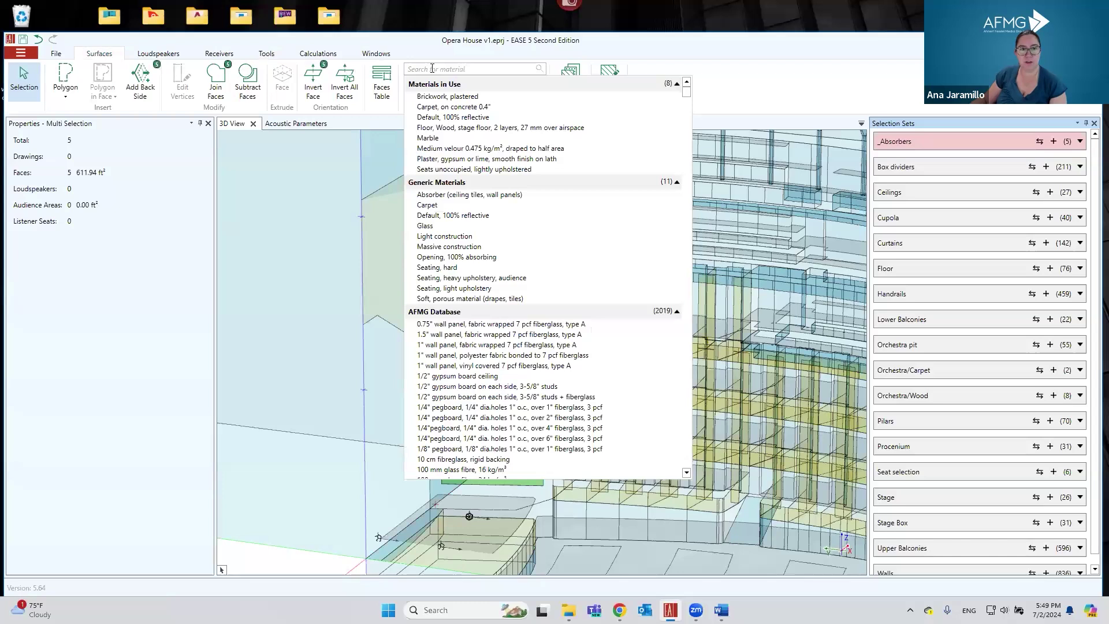
pyautogui.click(442, 257)
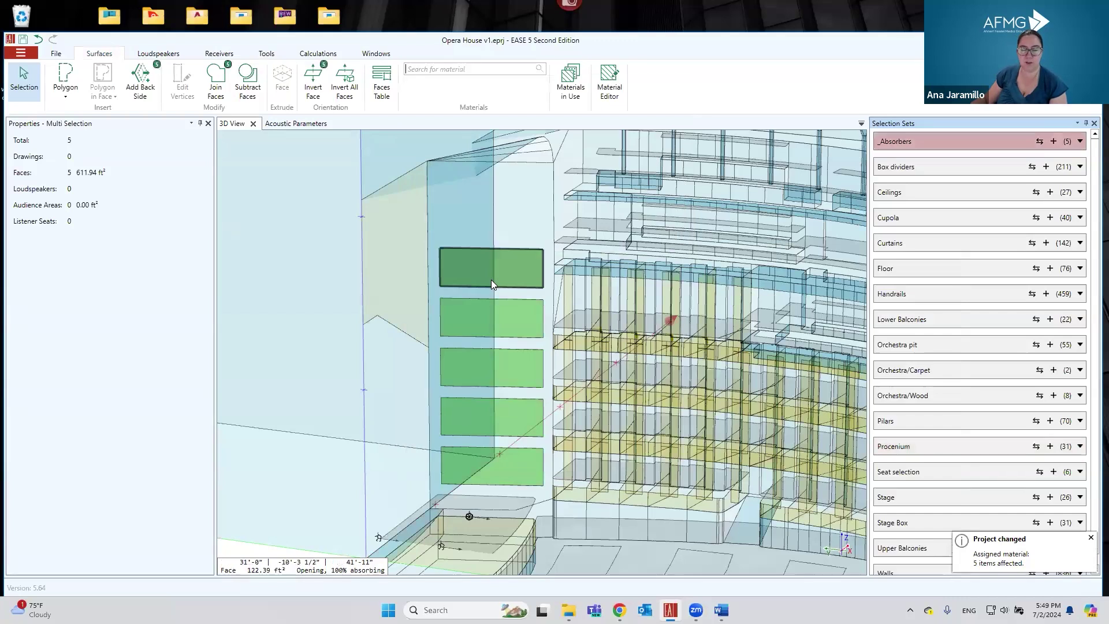
# Step: Assign the generic material Absorber (ceiling tiles, wall panels) to the five panels and check the room's reverberation time in the acoustic parameters
pyautogui.click(444, 69)
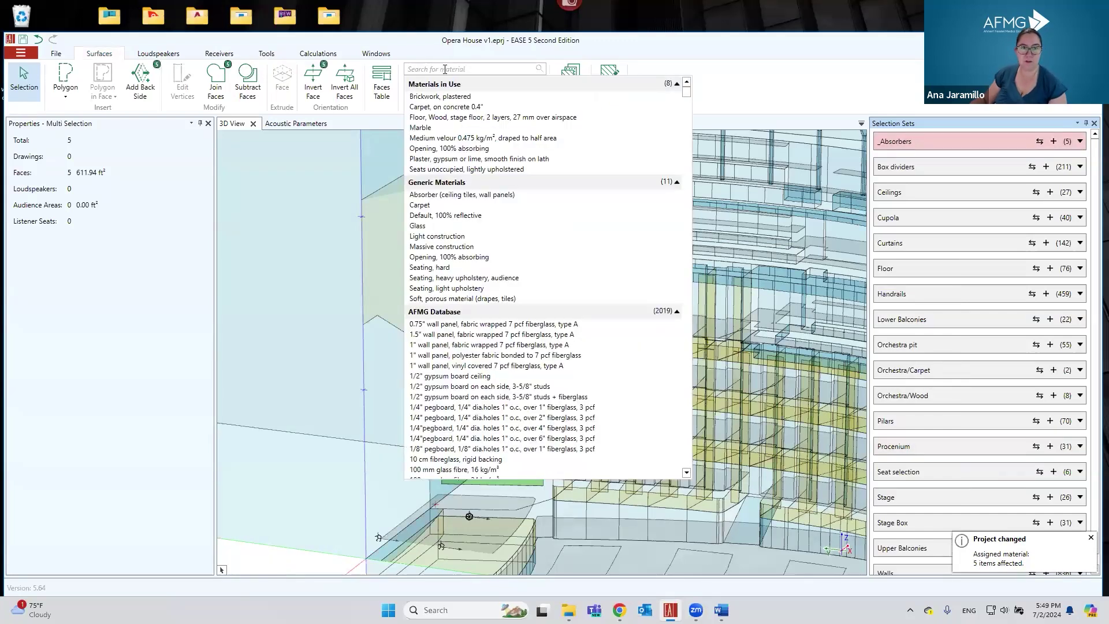
pyautogui.click(456, 195)
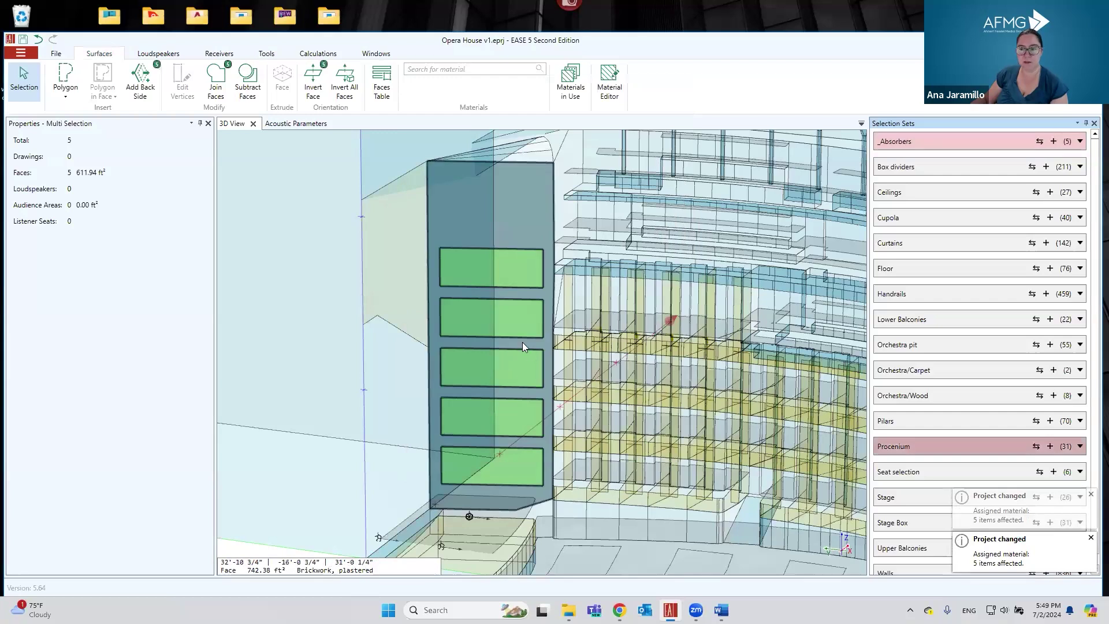
pyautogui.click(277, 123)
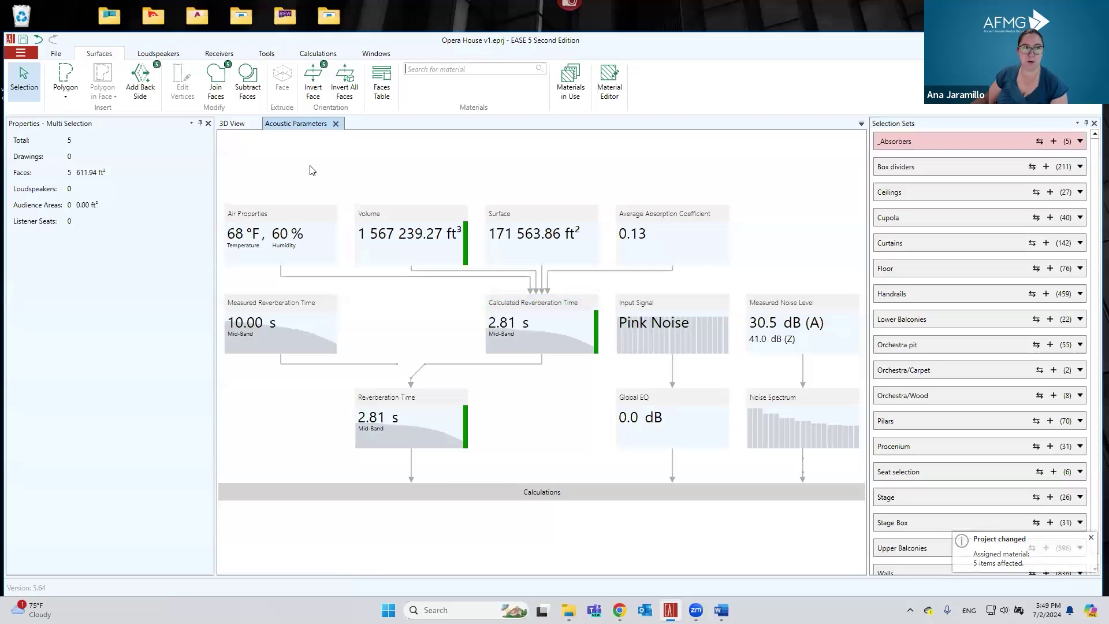
pyautogui.click(232, 123)
# Step: Set the upper X cutting plane to 0 to show the other half of the hall, and clear the panel selection
pyautogui.moveTo(644, 427); pyautogui.dragTo(246, 363, button='right')
pyautogui.click(431, 54)
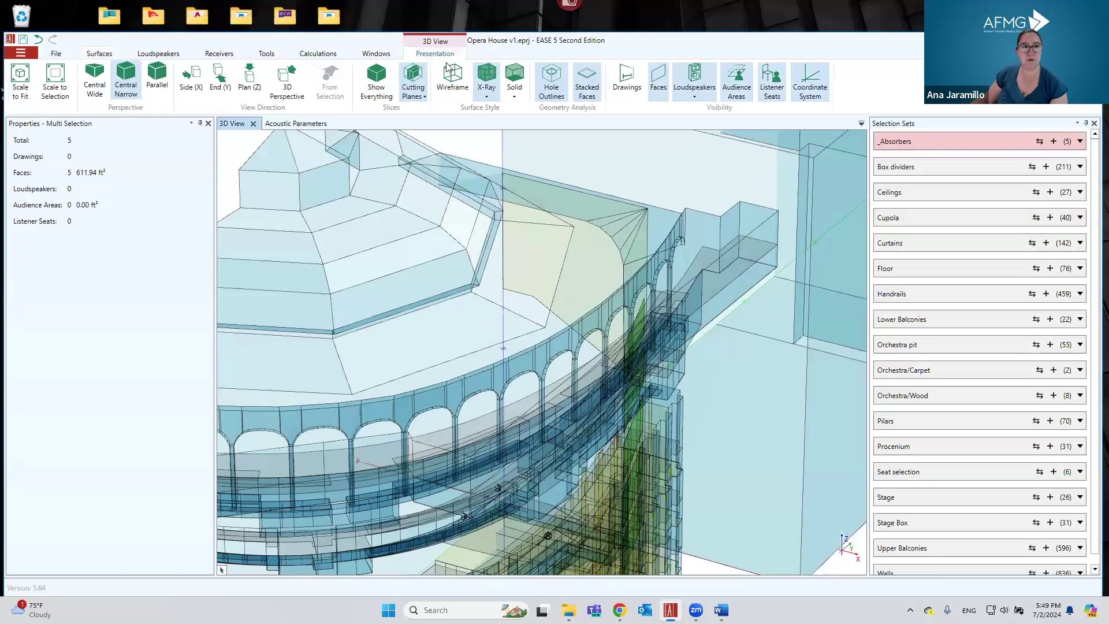
pyautogui.click(407, 97)
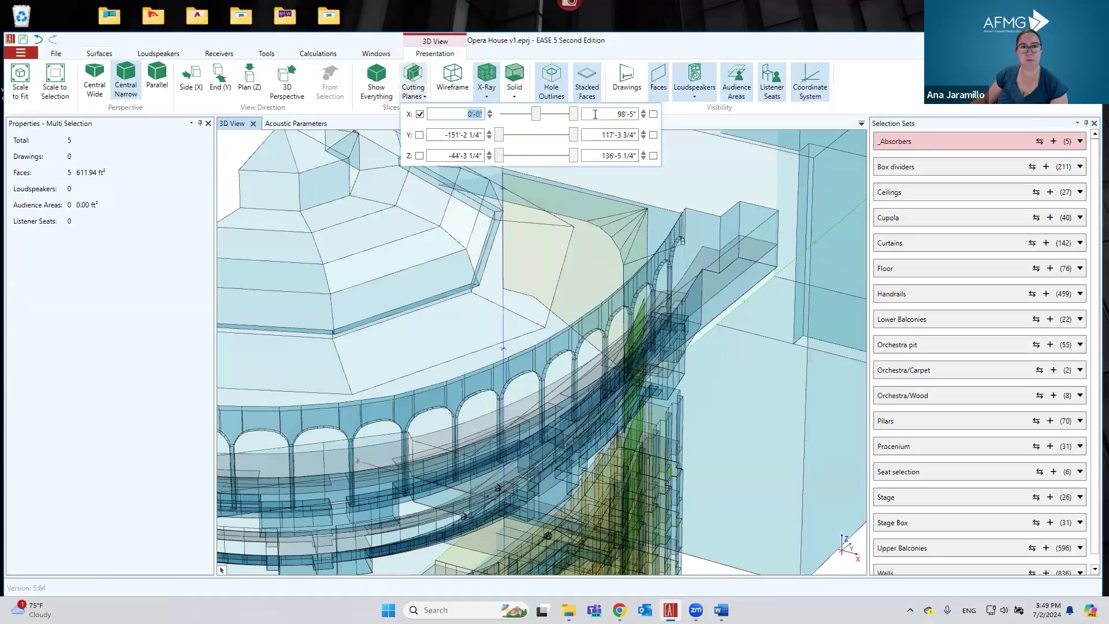
pyautogui.write('0')
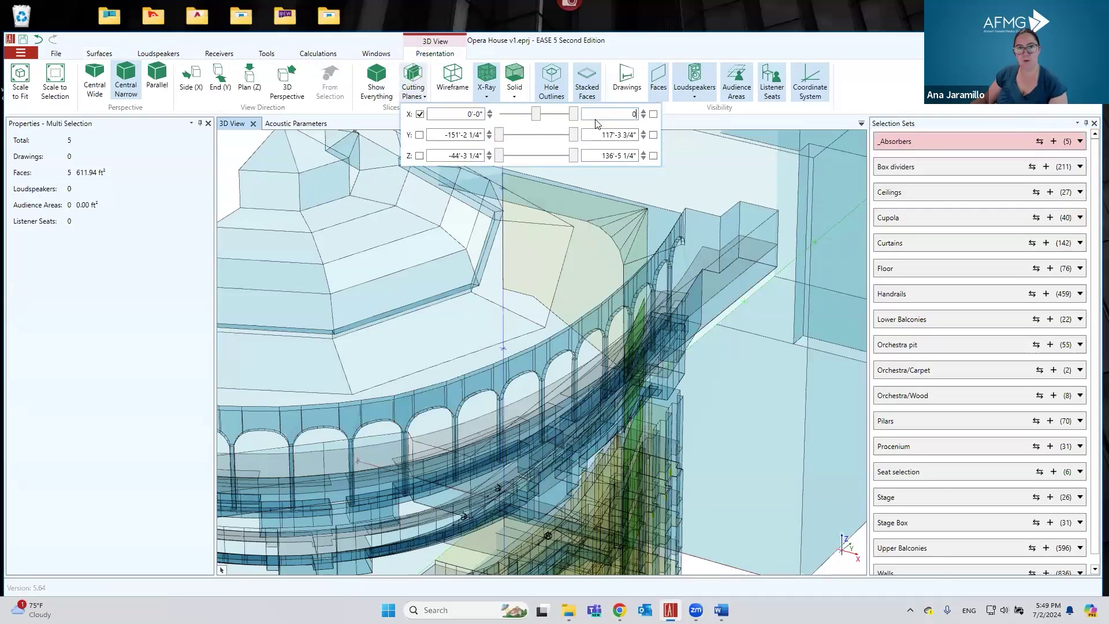
pyautogui.press('Return')
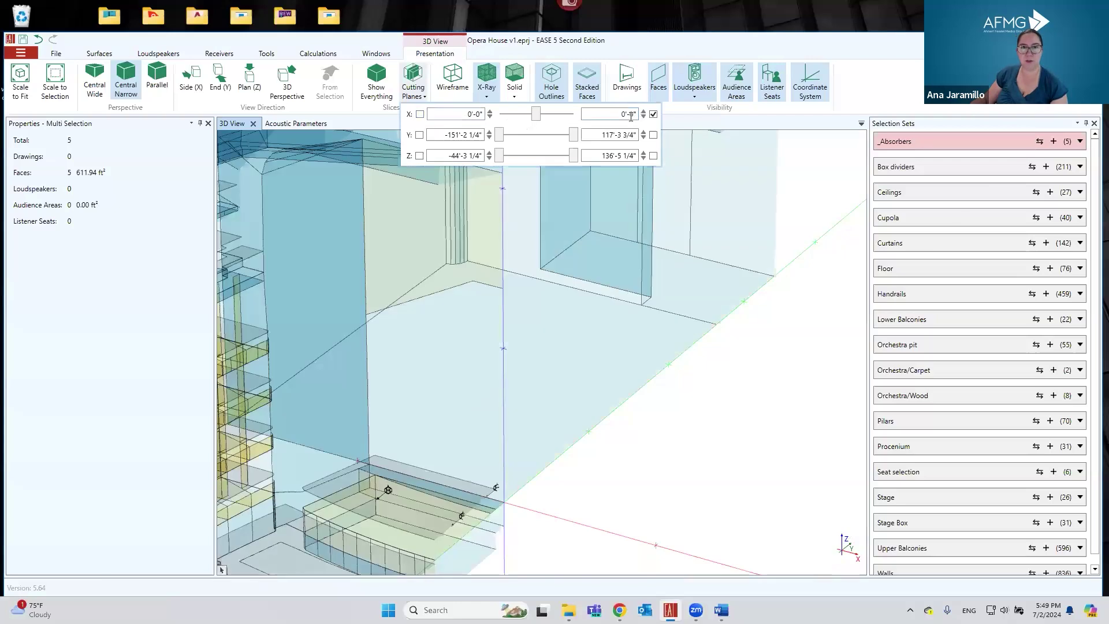
pyautogui.click(731, 387)
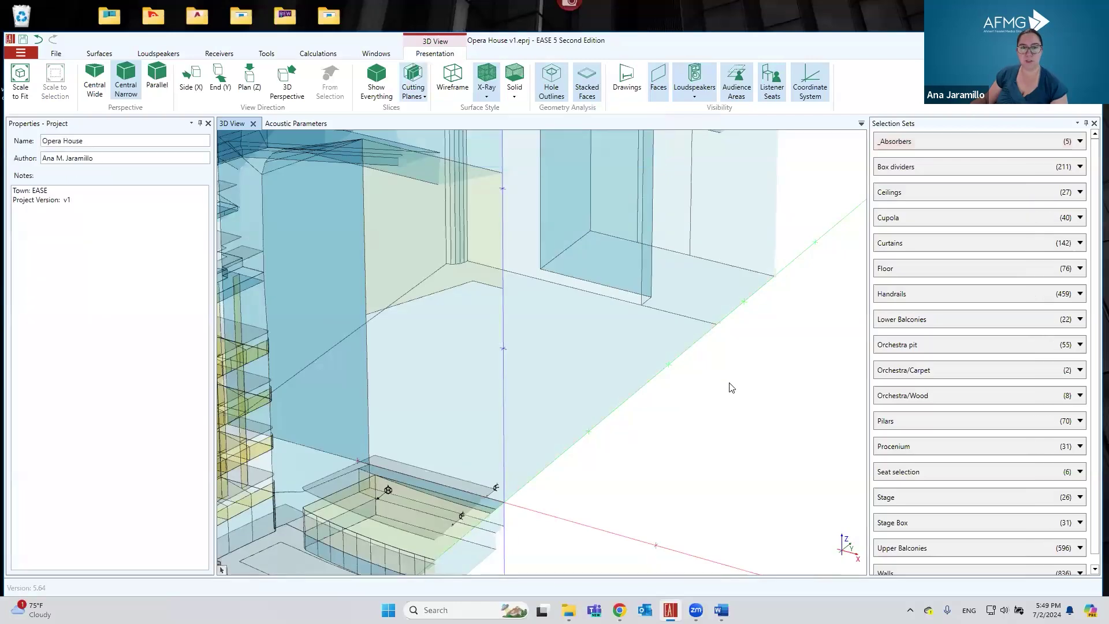
pyautogui.moveTo(650, 445); pyautogui.dragTo(479, 185)
# Step: Enable the lower X cutting plane too, and switch the 3D view to show everything uncut
pyautogui.click(416, 94)
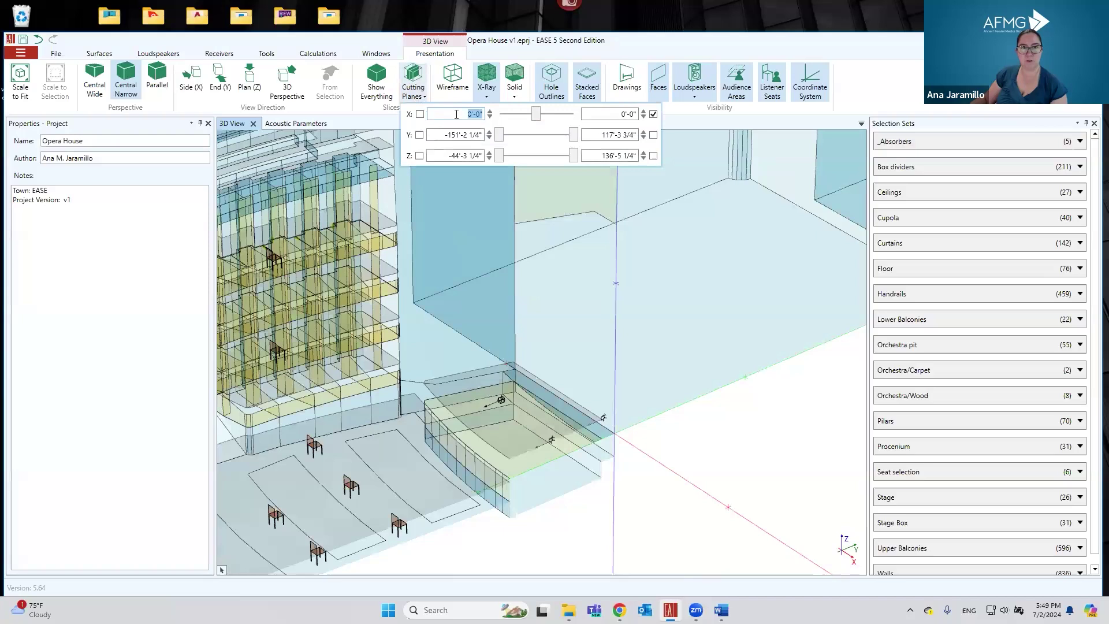
pyautogui.click(420, 114)
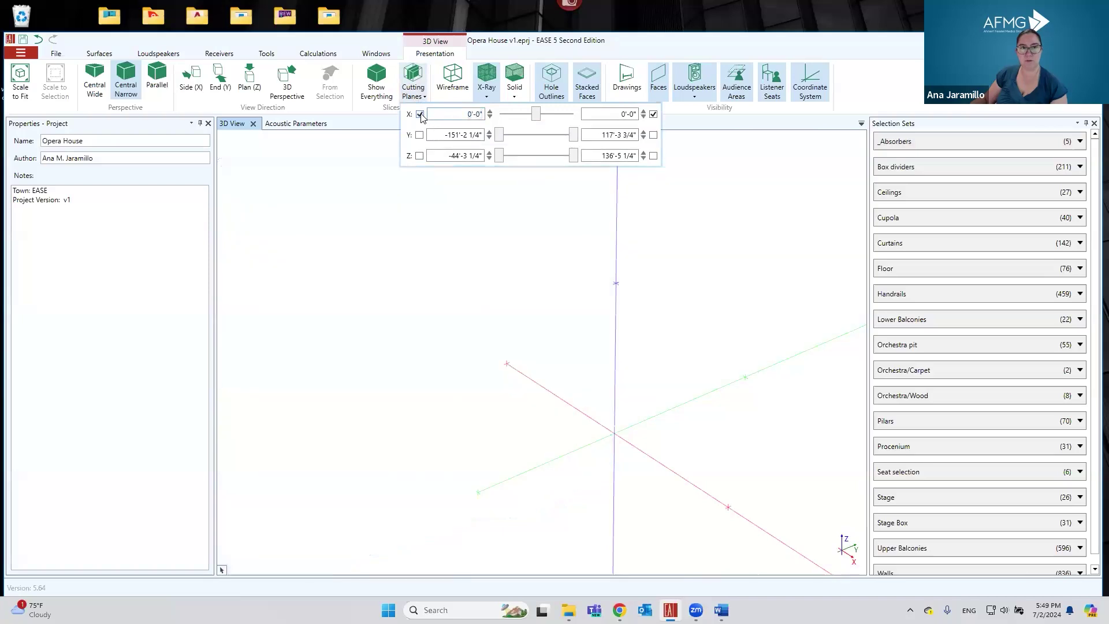
pyautogui.click(375, 87)
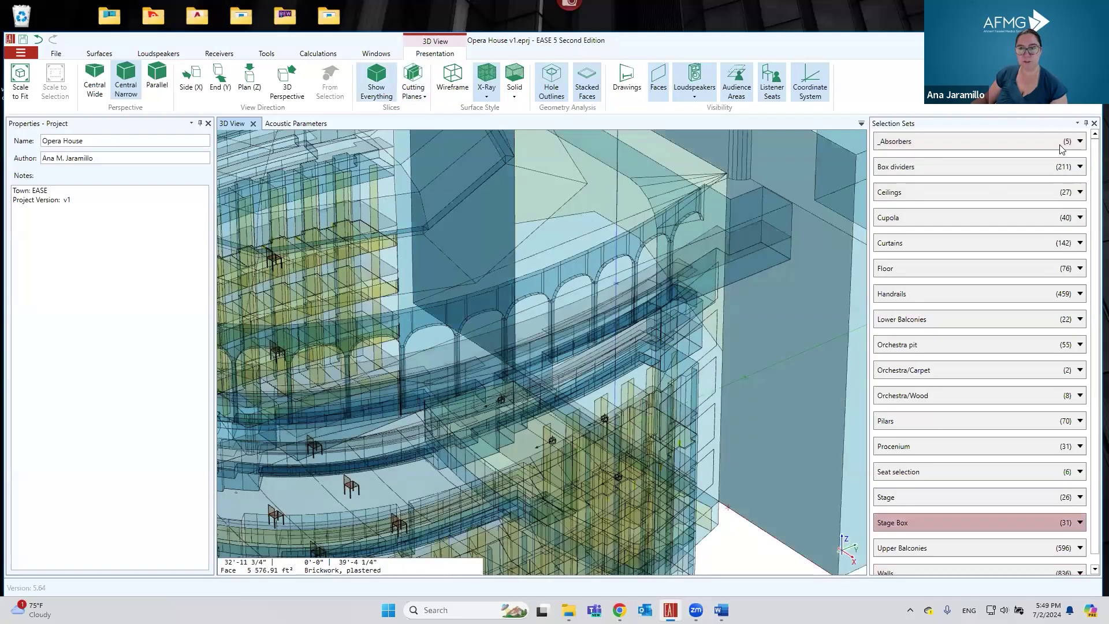
# Step: Select the _Absorbers set and duplicate its panels once from the upper proscenium corner to the matching corner on the opposite side
pyautogui.click(1046, 142)
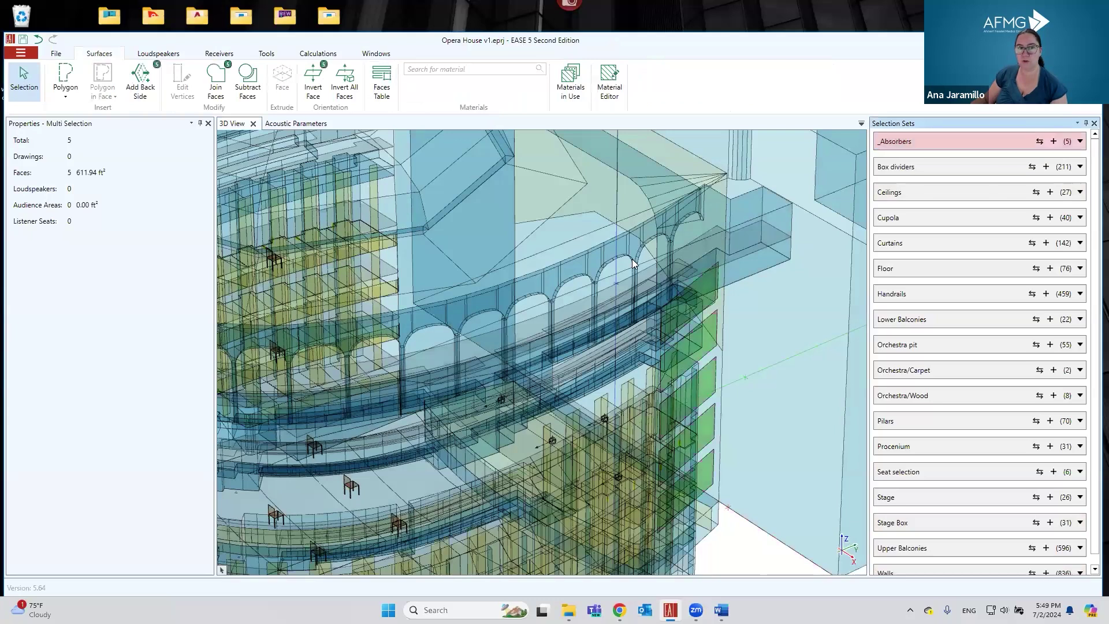
pyautogui.moveTo(567, 291); pyautogui.dragTo(676, 399)
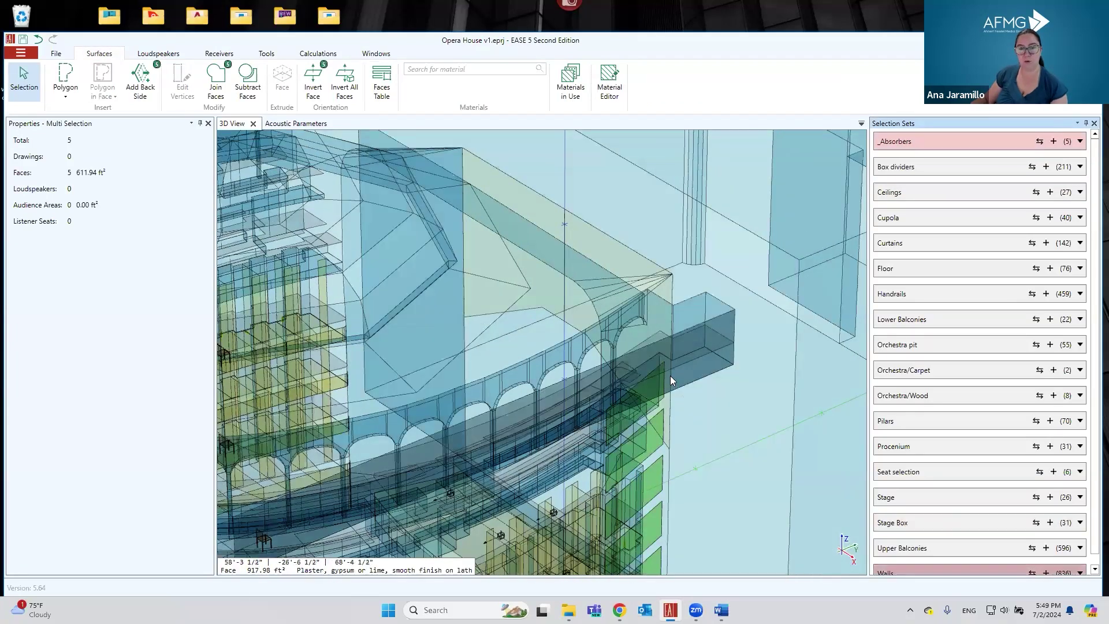
pyautogui.click(262, 54)
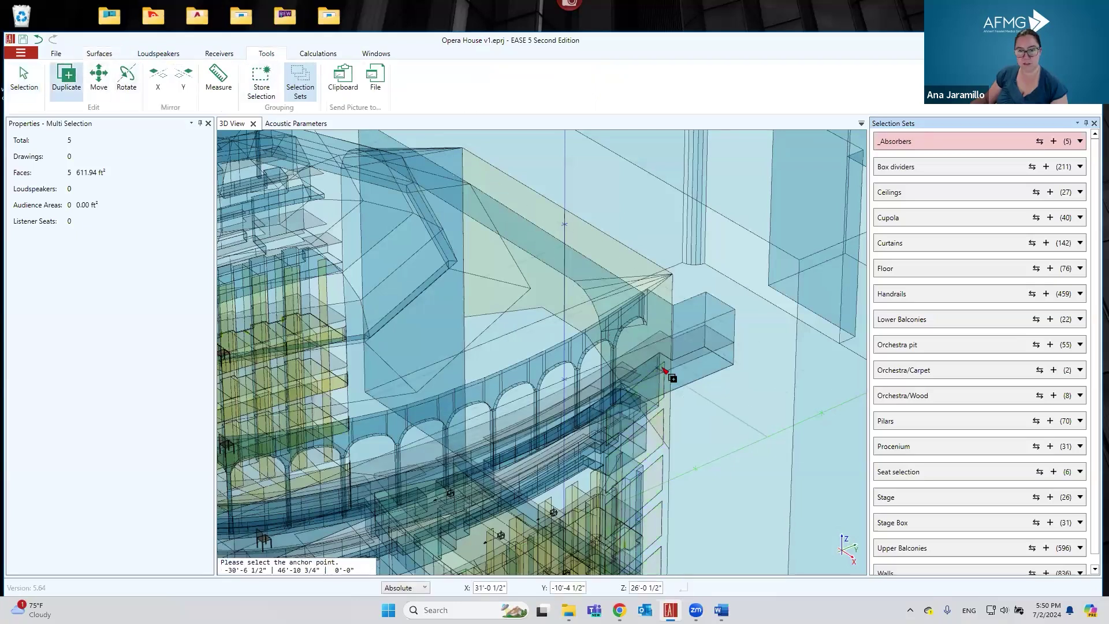
pyautogui.moveTo(702, 381); pyautogui.dragTo(673, 247, button='right')
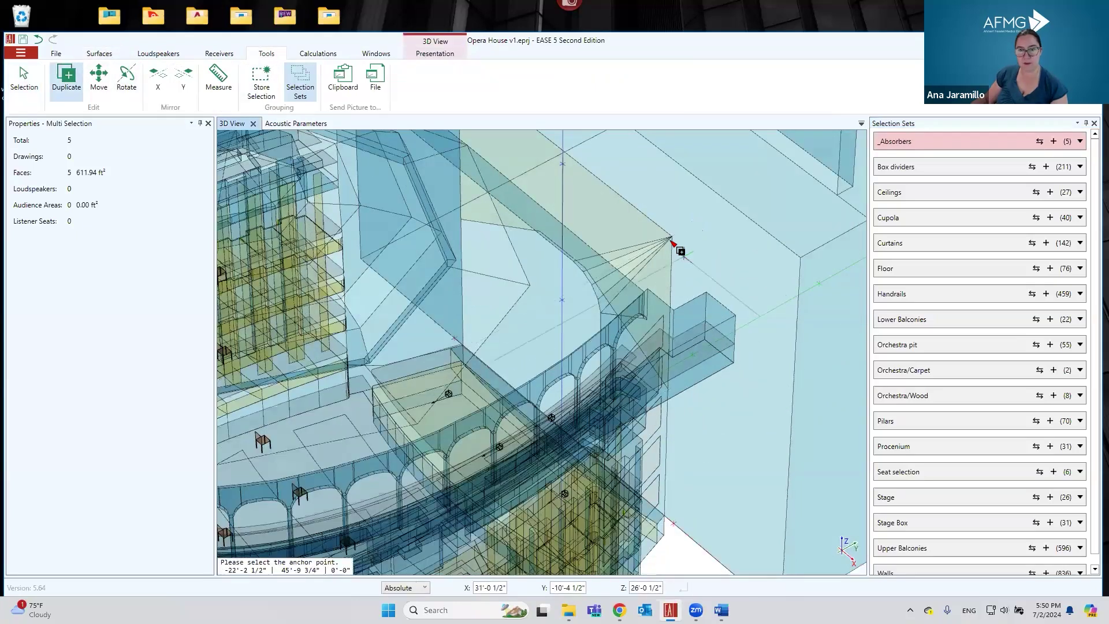
pyautogui.click(674, 237)
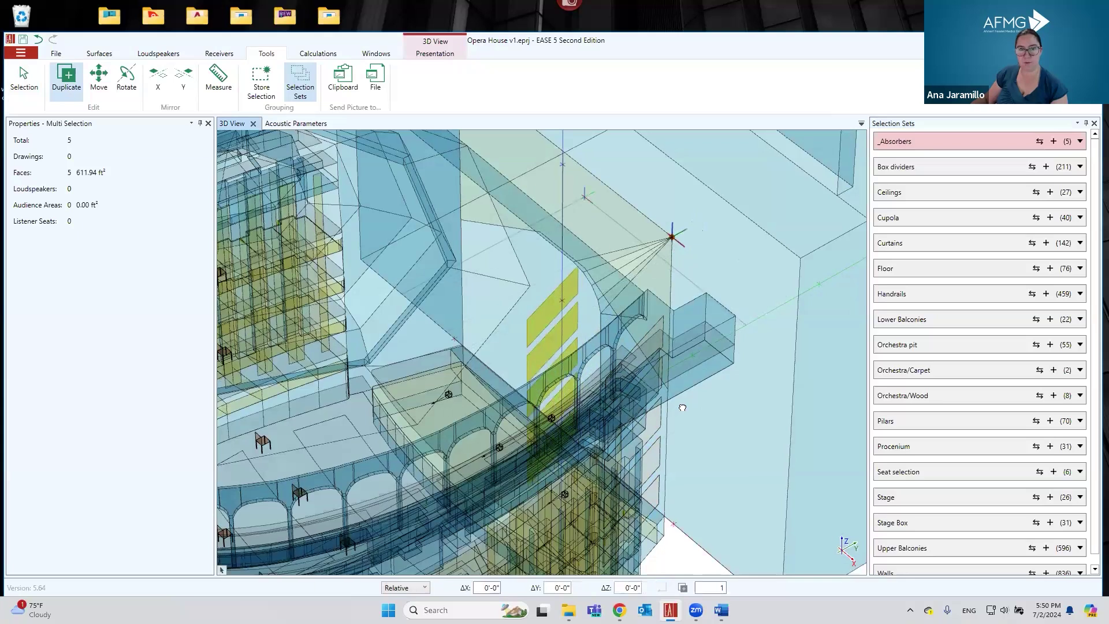
pyautogui.moveTo(682, 407); pyautogui.dragTo(564, 279, button='right')
pyautogui.click(554, 276)
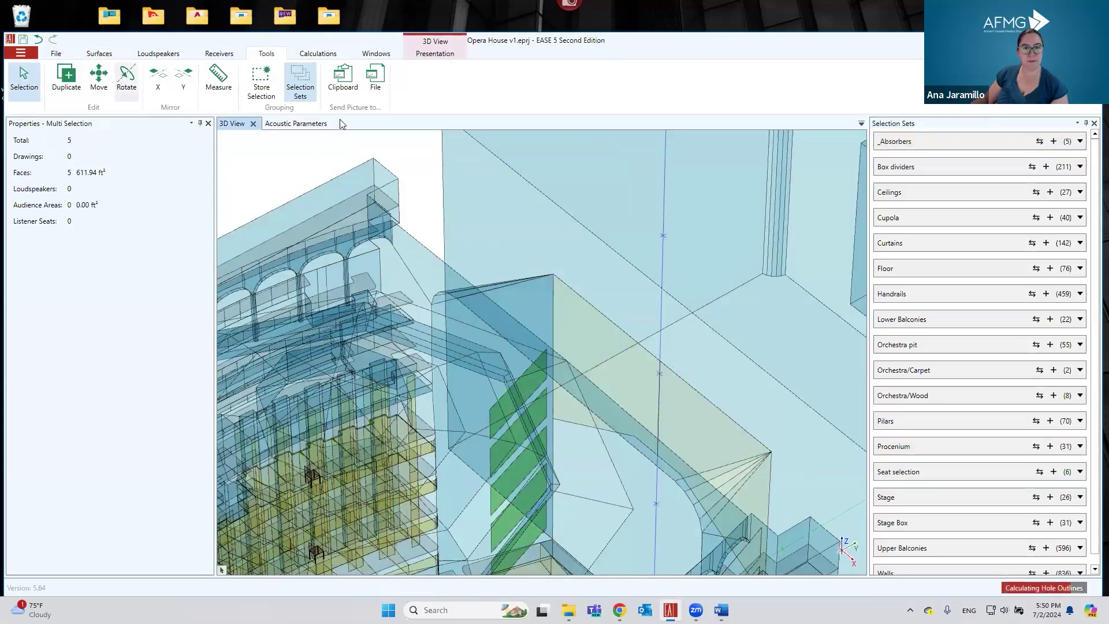
# Step: Rotate the duplicated panels about the proscenium's vertical corner edge until they lie on the opposite side wall, and clear the selection
pyautogui.press('r')
pyautogui.click(554, 276)
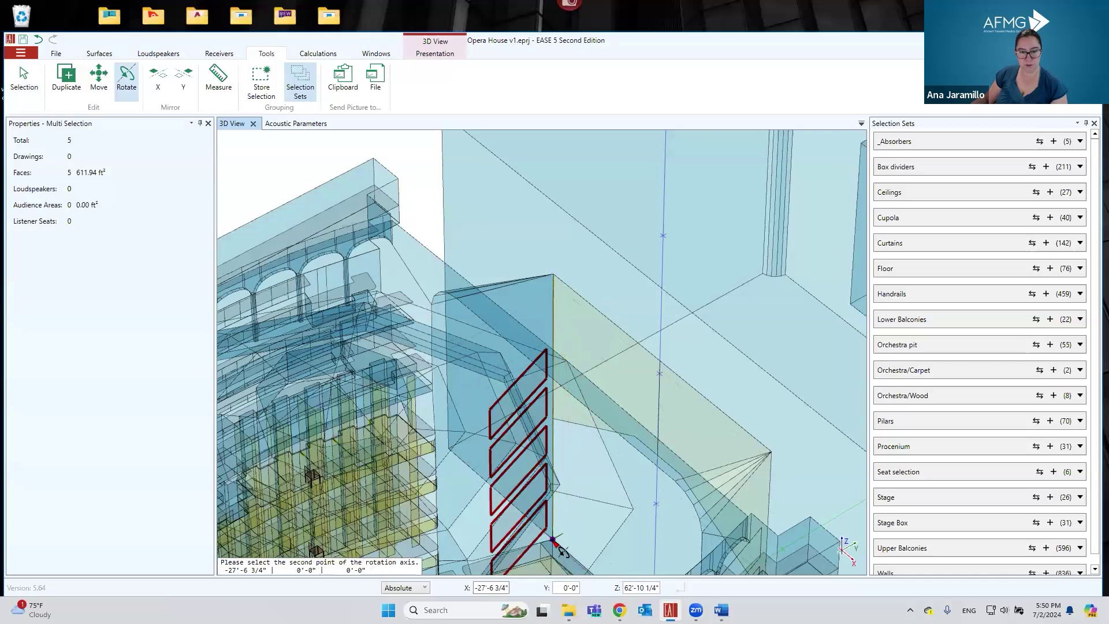
pyautogui.click(553, 541)
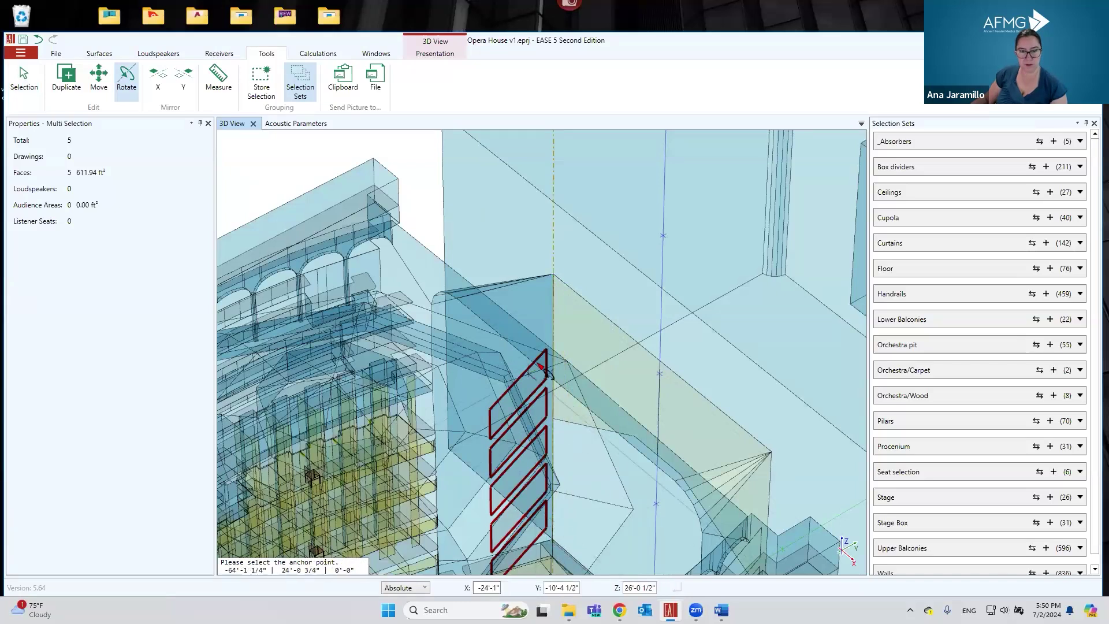
pyautogui.click(490, 410)
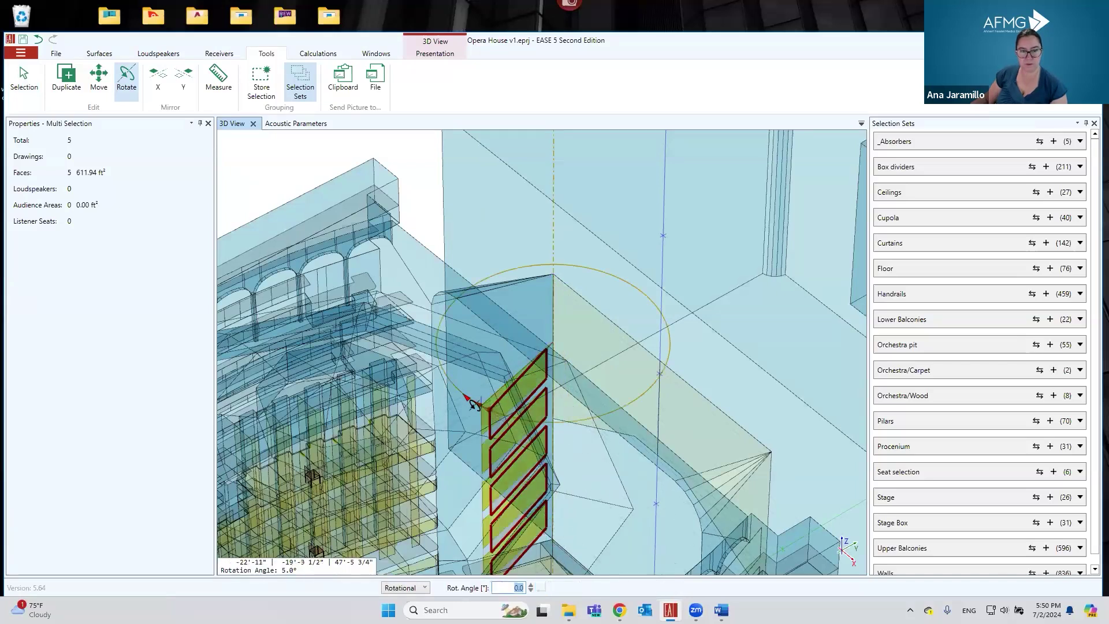
pyautogui.click(437, 312)
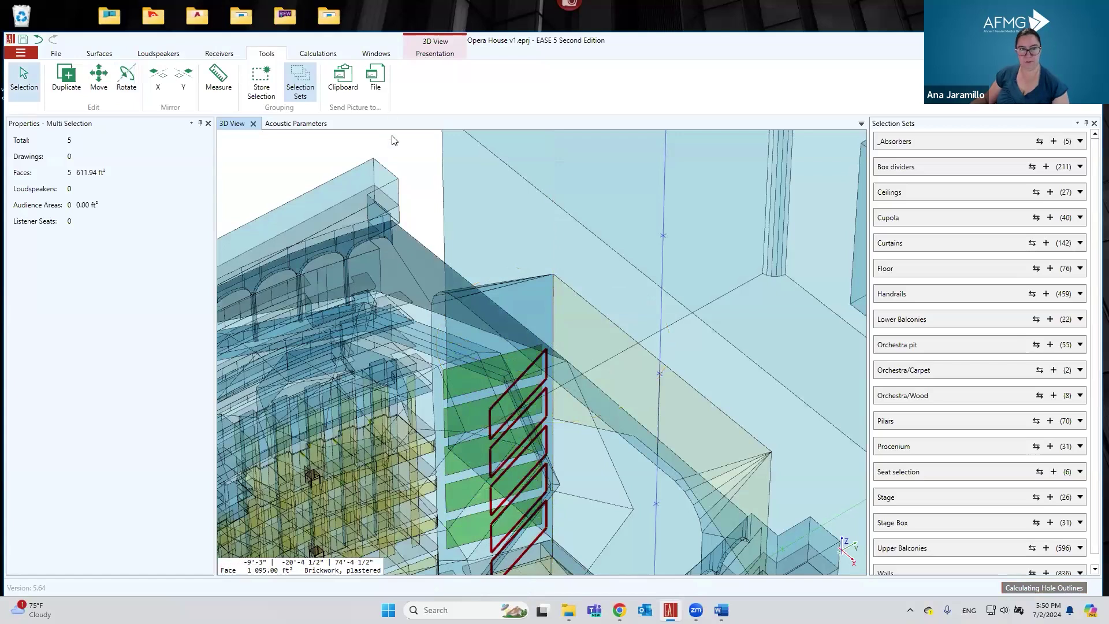
pyautogui.click(420, 182)
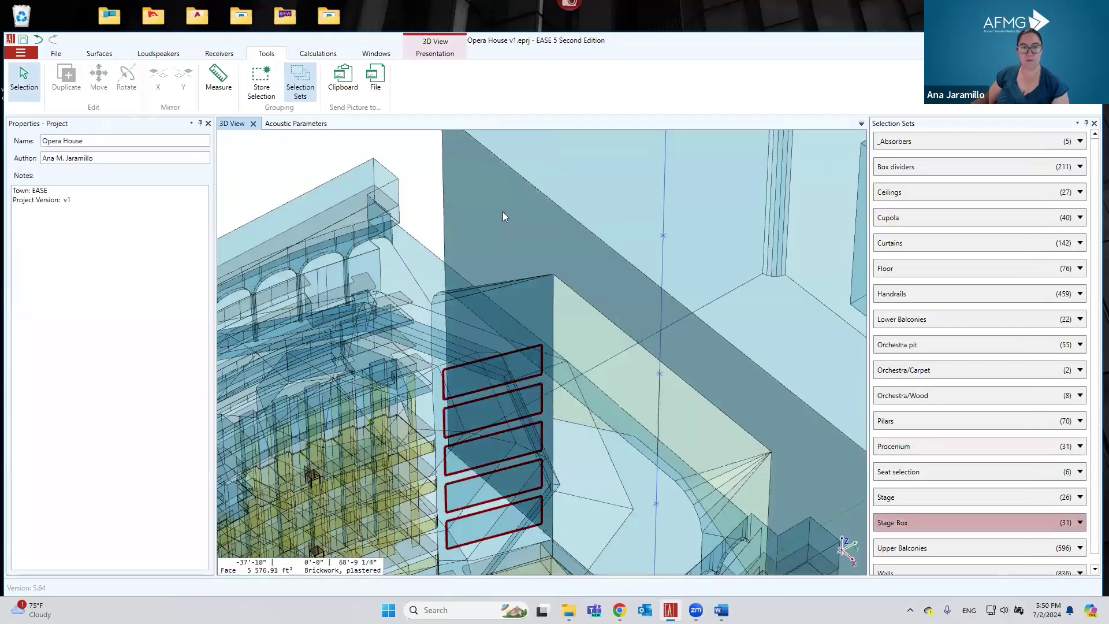
# Step: Reactivate the cutting planes and disable the lower X plane so that only the upper X cut at 0 applies
pyautogui.click(434, 52)
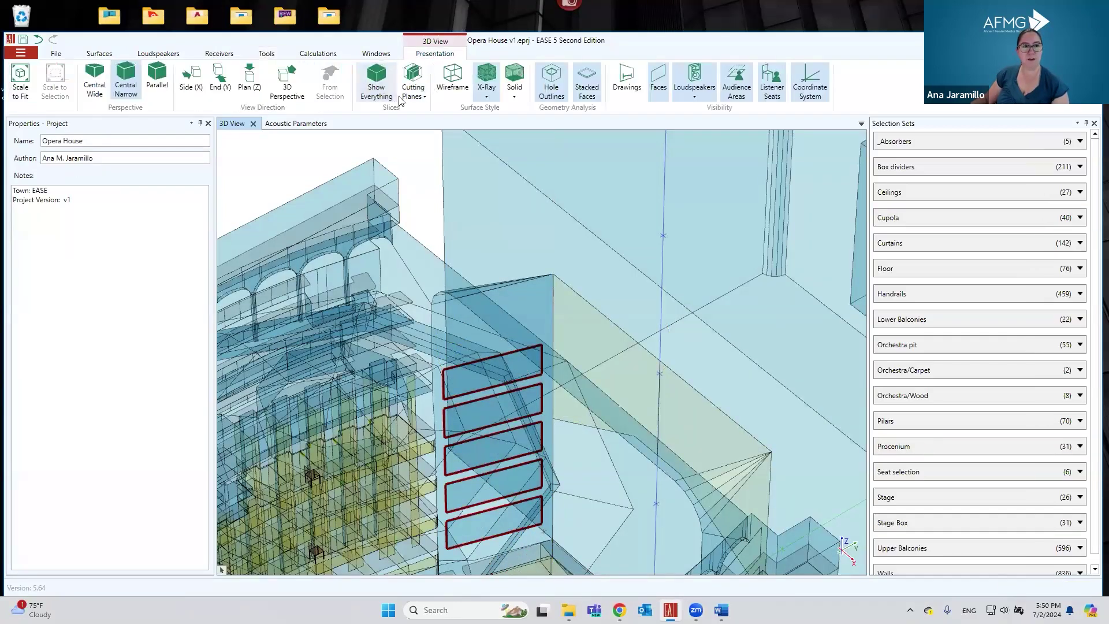
pyautogui.click(413, 72)
pyautogui.click(415, 94)
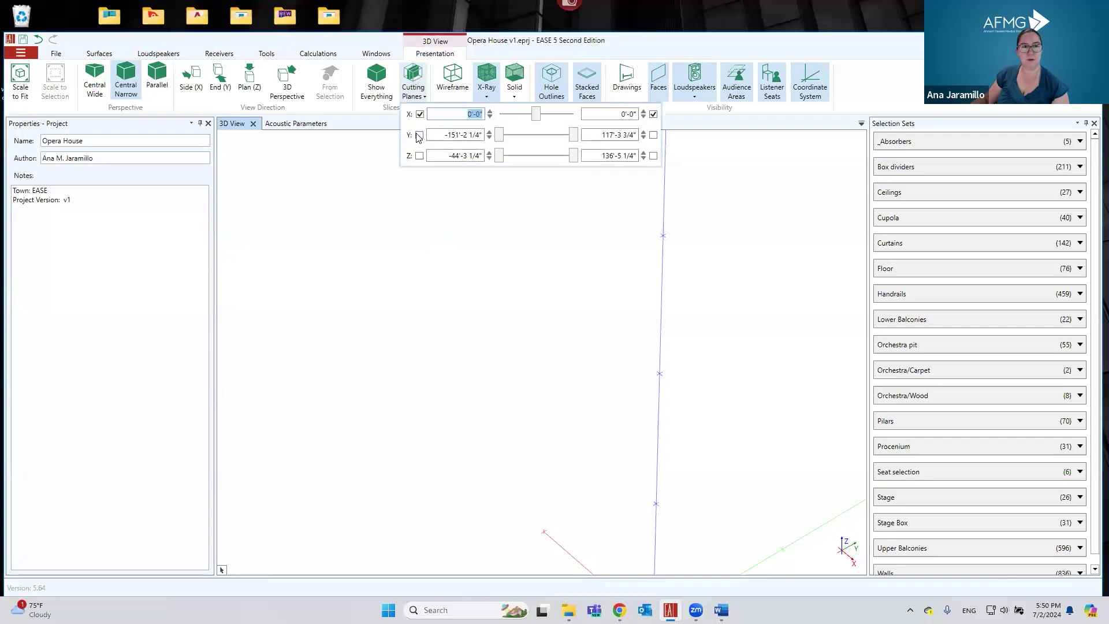
pyautogui.click(420, 114)
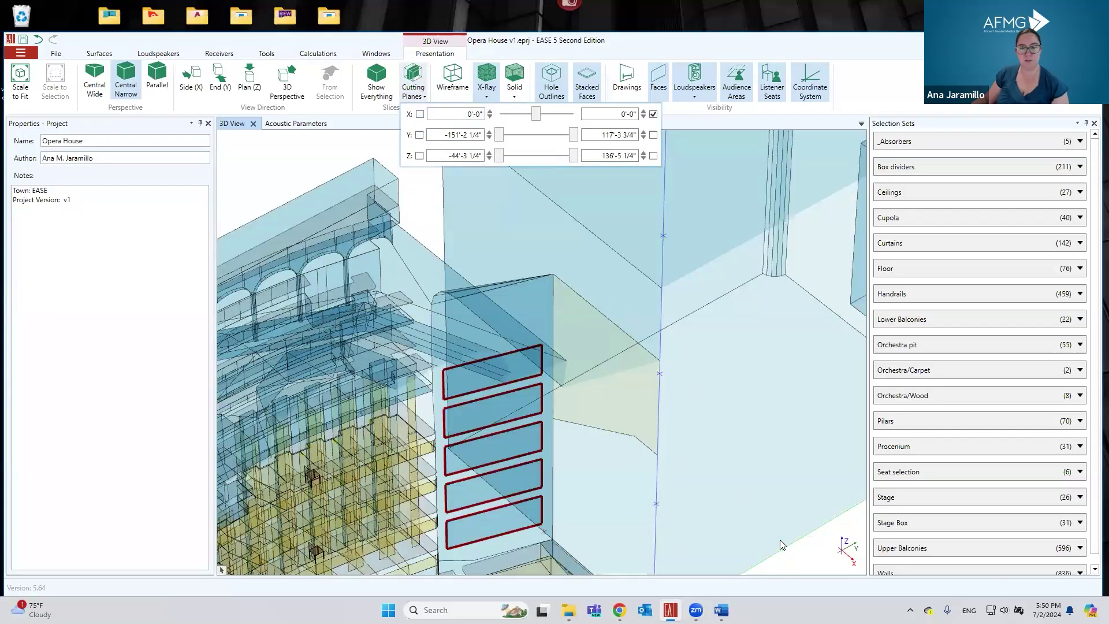
# Step: Inspect the side proscenium wall face behind the duplicated absorber panels, checking its material, area and outline
pyautogui.moveTo(810, 558); pyautogui.dragTo(405, 184)
pyautogui.click(405, 183)
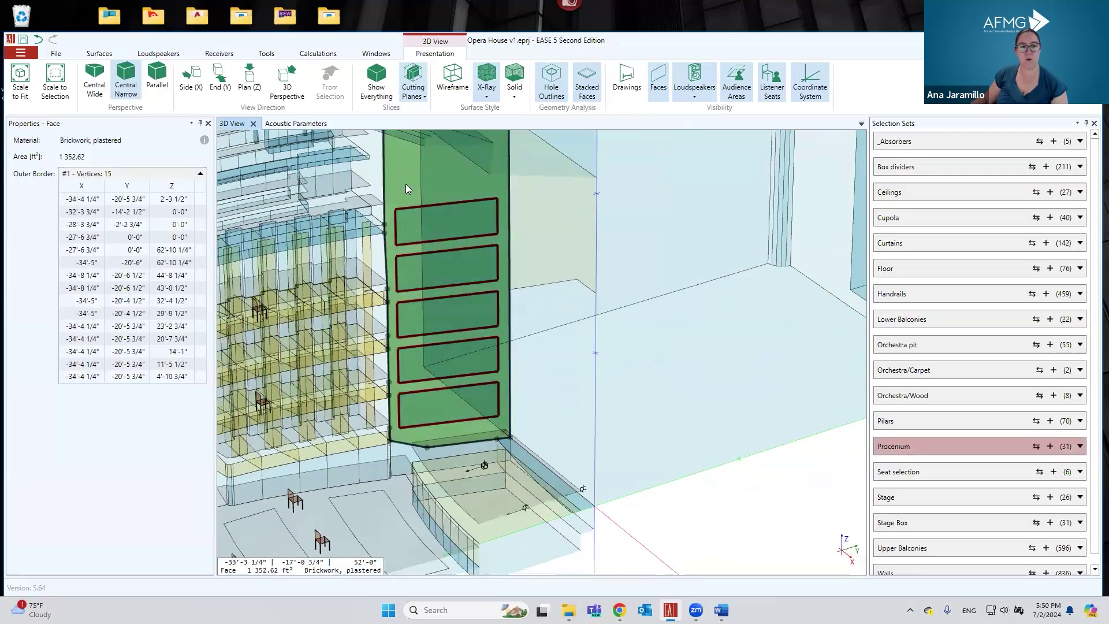
pyautogui.click(407, 227)
pyautogui.click(409, 225)
pyautogui.scroll(1, 408, 226)
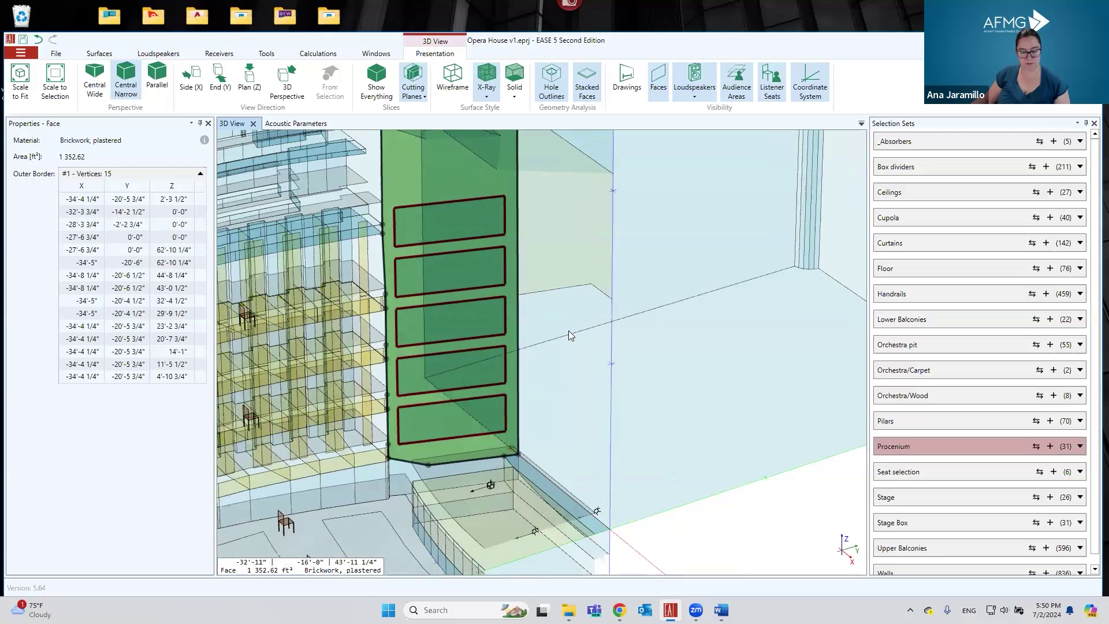
pyautogui.click(340, 189)
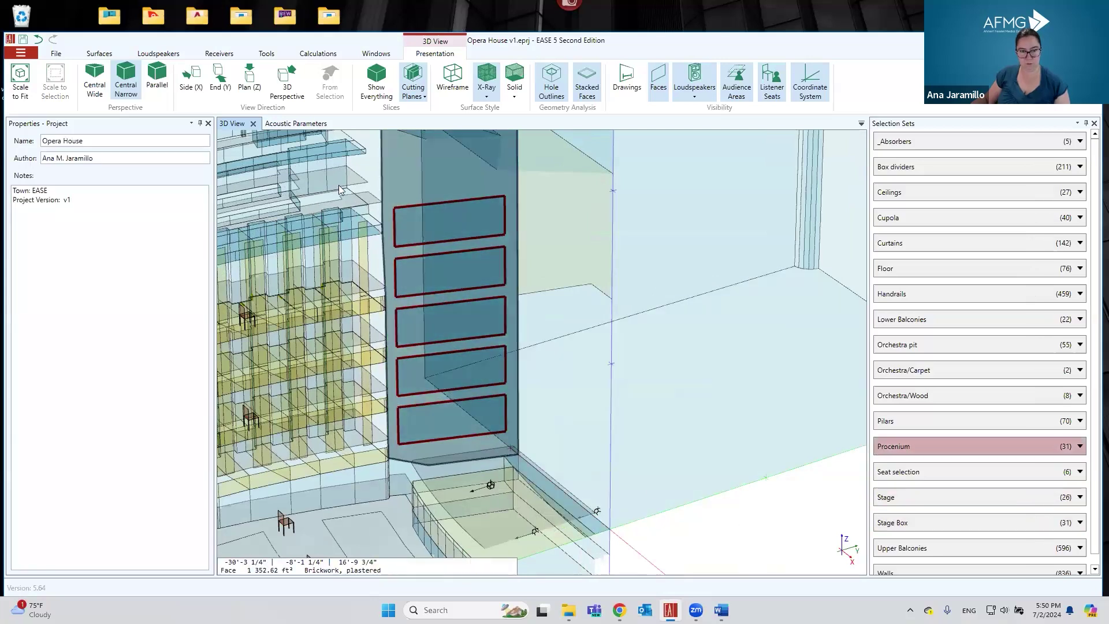
pyautogui.click(407, 229)
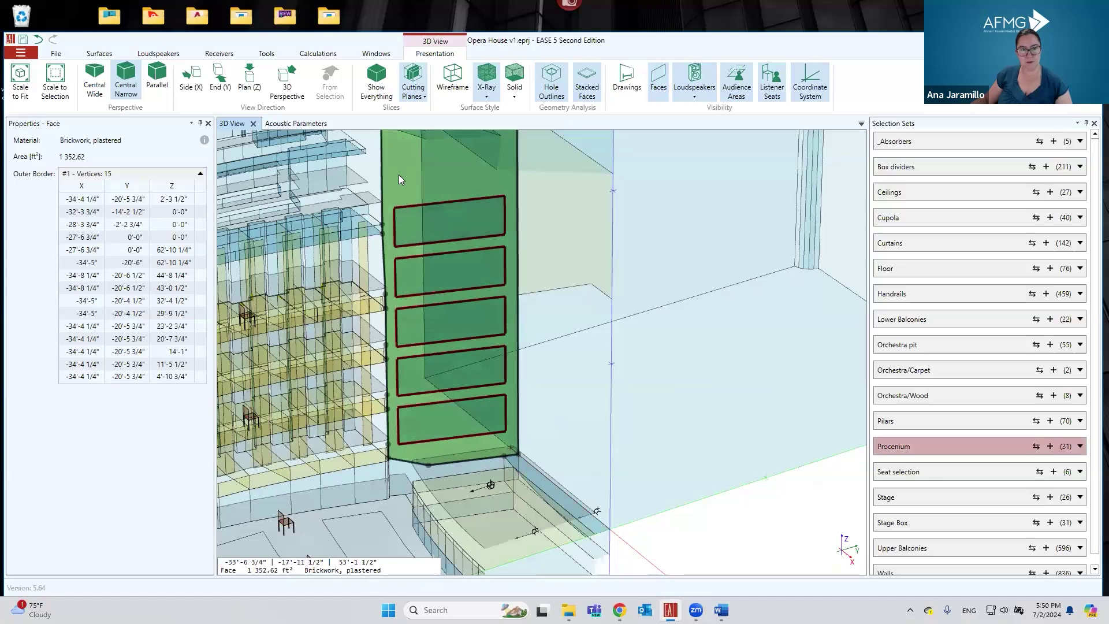
pyautogui.click(415, 222)
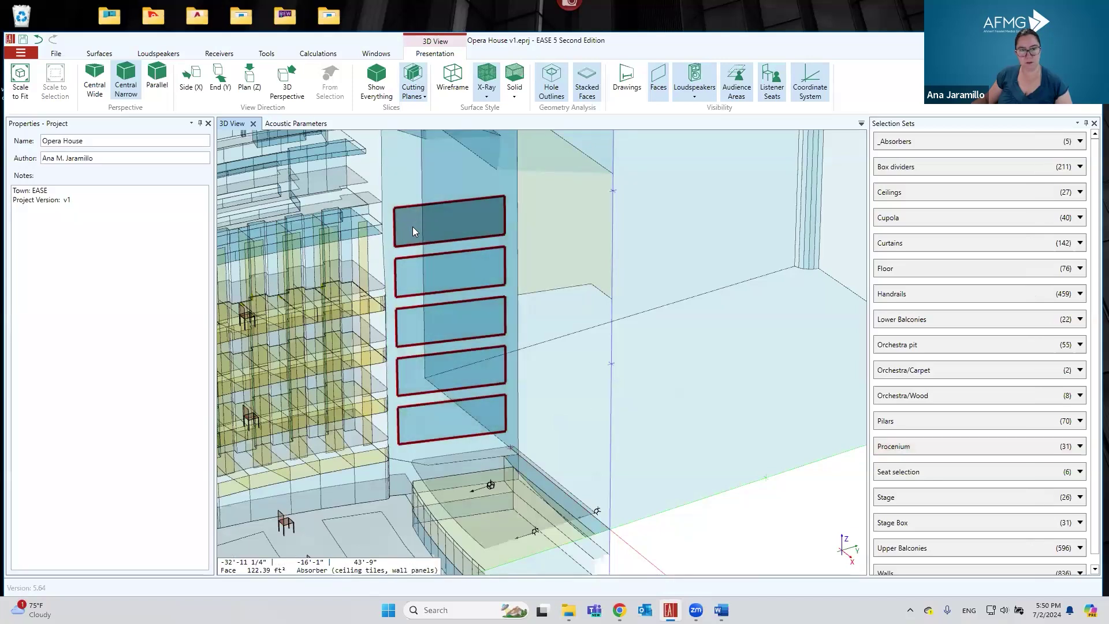
# Step: Select the five duplicated absorber panels on the proscenium side wall and subtract them from the wall face
pyautogui.click(413, 228)
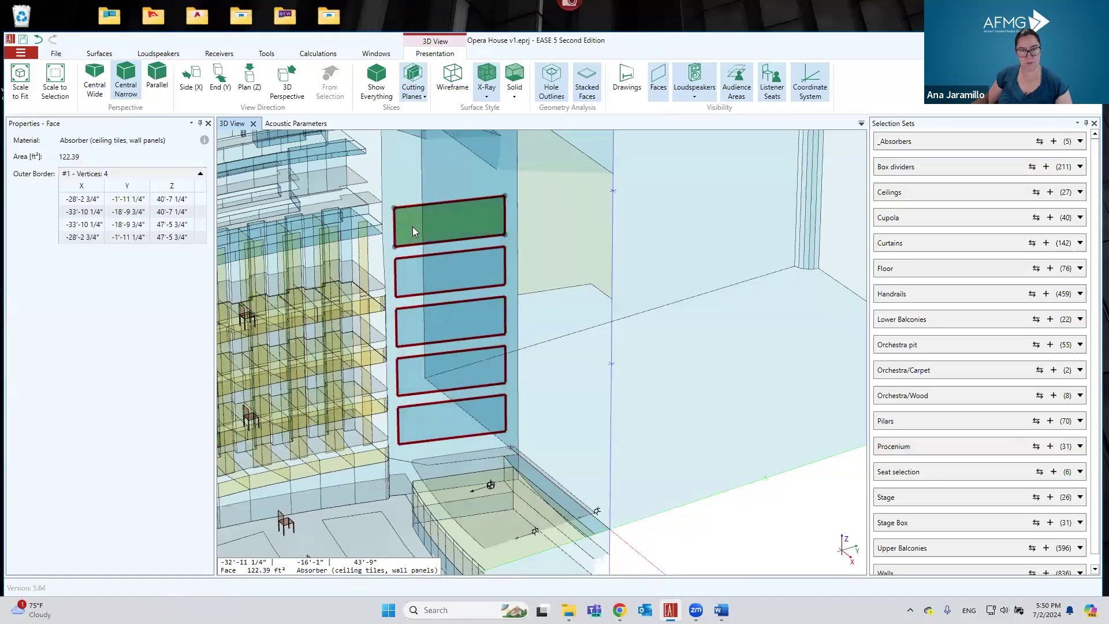
pyautogui.keyDown('ctrl'); pyautogui.click(412, 275); pyautogui.keyUp('ctrl')
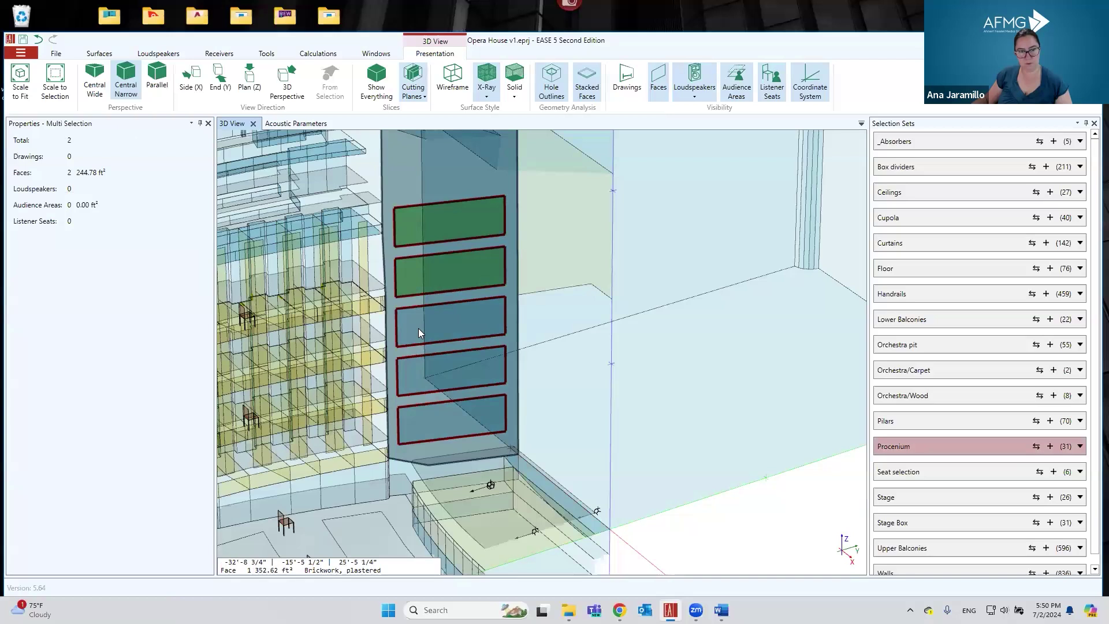
pyautogui.keyDown('ctrl'); pyautogui.click(418, 328); pyautogui.keyUp('ctrl')
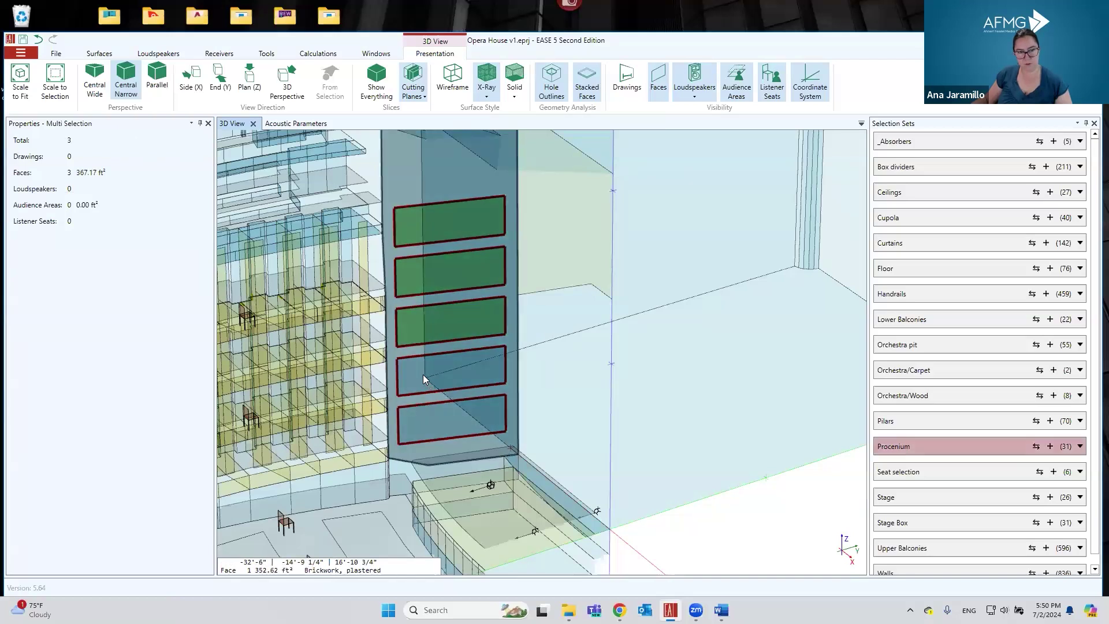
pyautogui.keyDown('ctrl'); pyautogui.click(423, 374); pyautogui.keyUp('ctrl')
pyautogui.keyDown('ctrl'); pyautogui.click(426, 421); pyautogui.keyUp('ctrl')
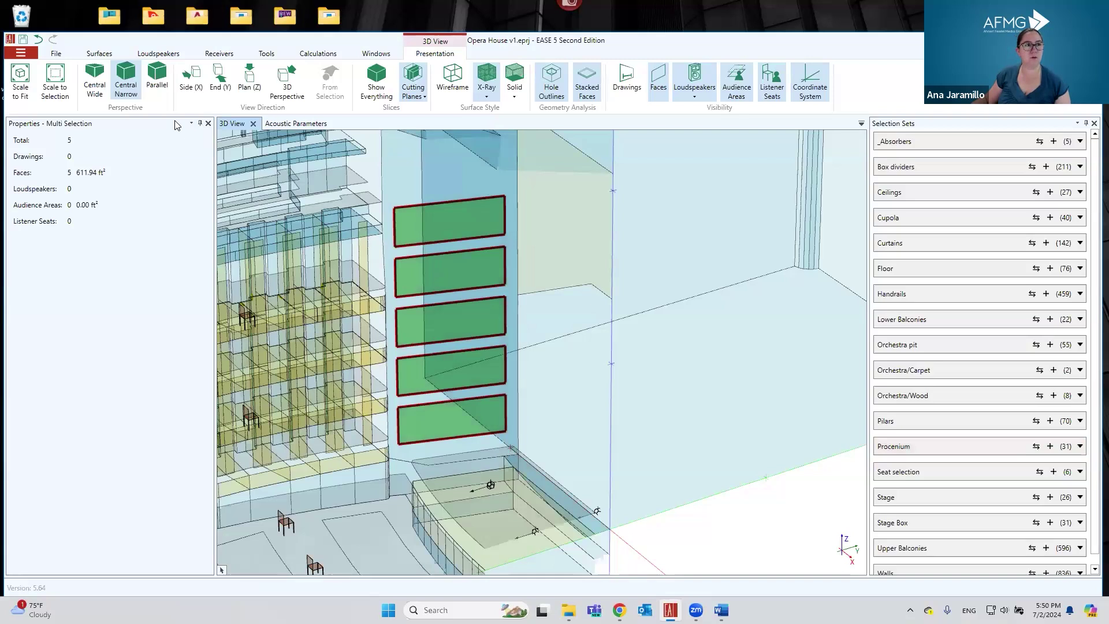
pyautogui.click(266, 53)
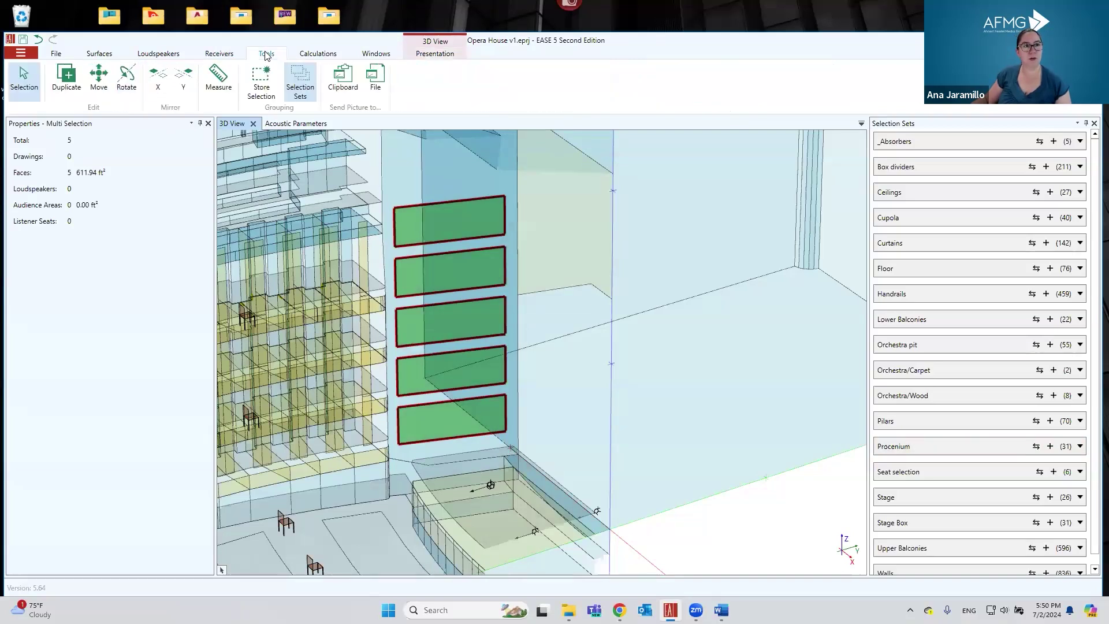
pyautogui.click(106, 55)
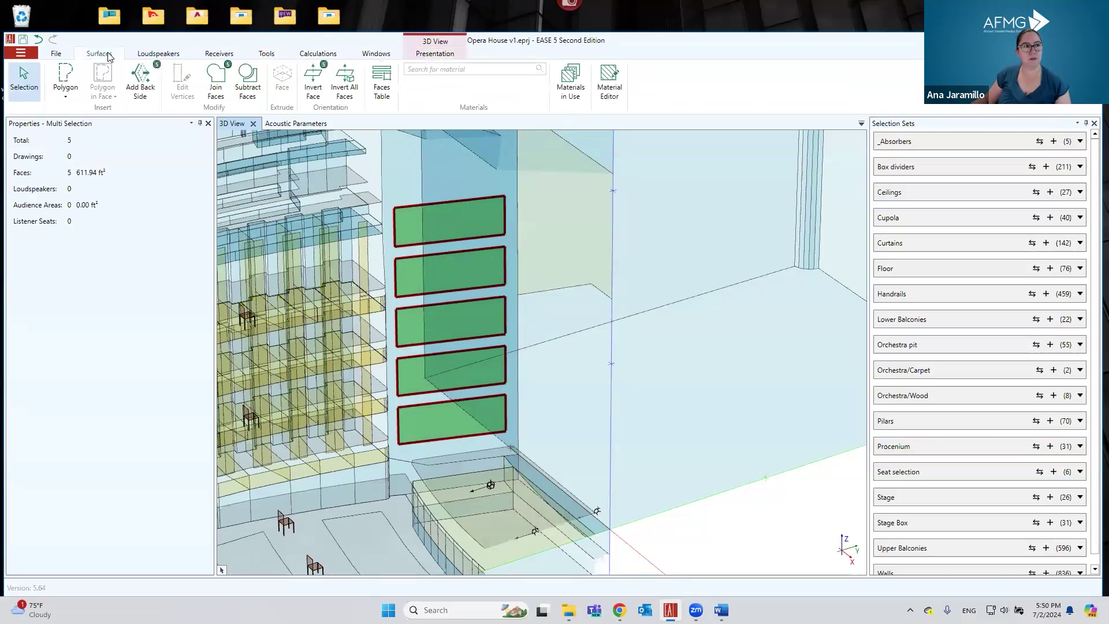
pyautogui.click(251, 87)
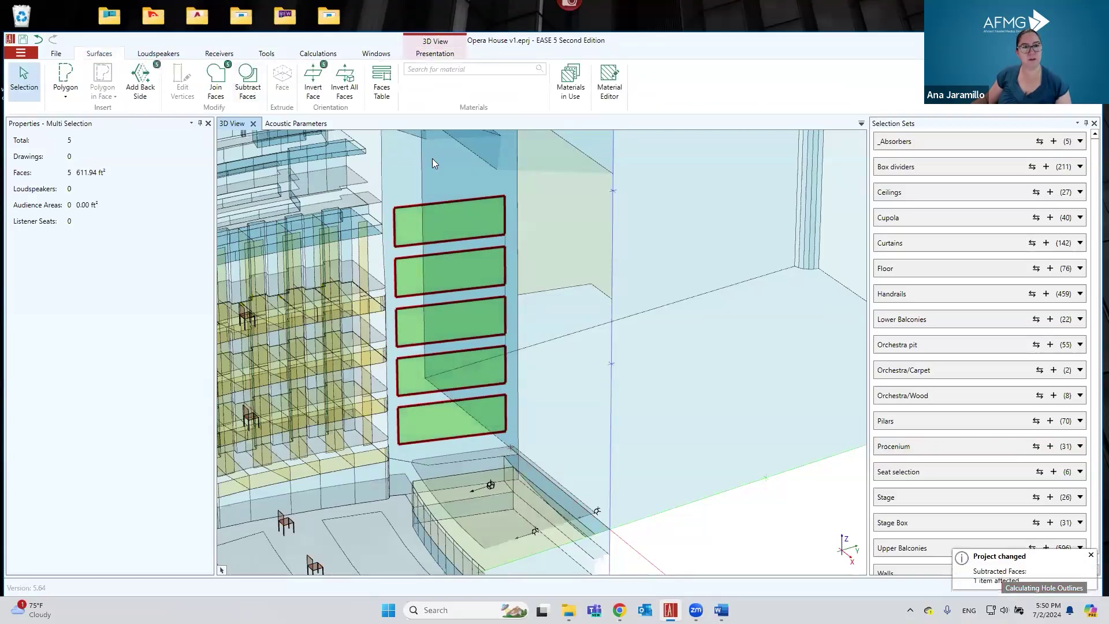
# Step: Select the proscenium side wall to examine the holes left by the five panels and its area
pyautogui.click(404, 189)
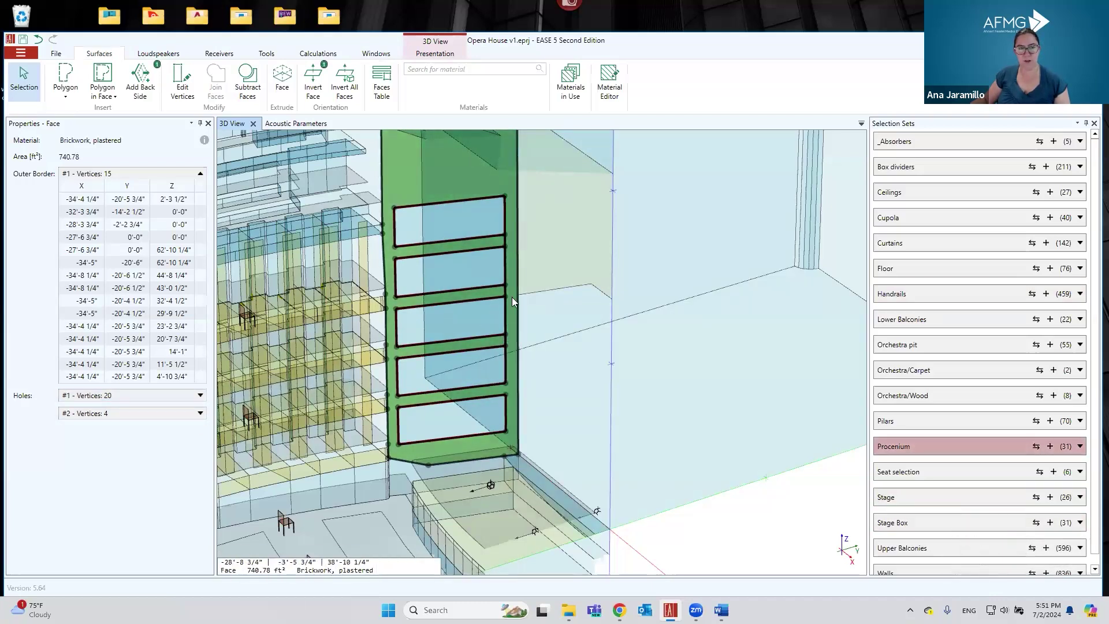
pyautogui.click(505, 173)
pyautogui.click(506, 181)
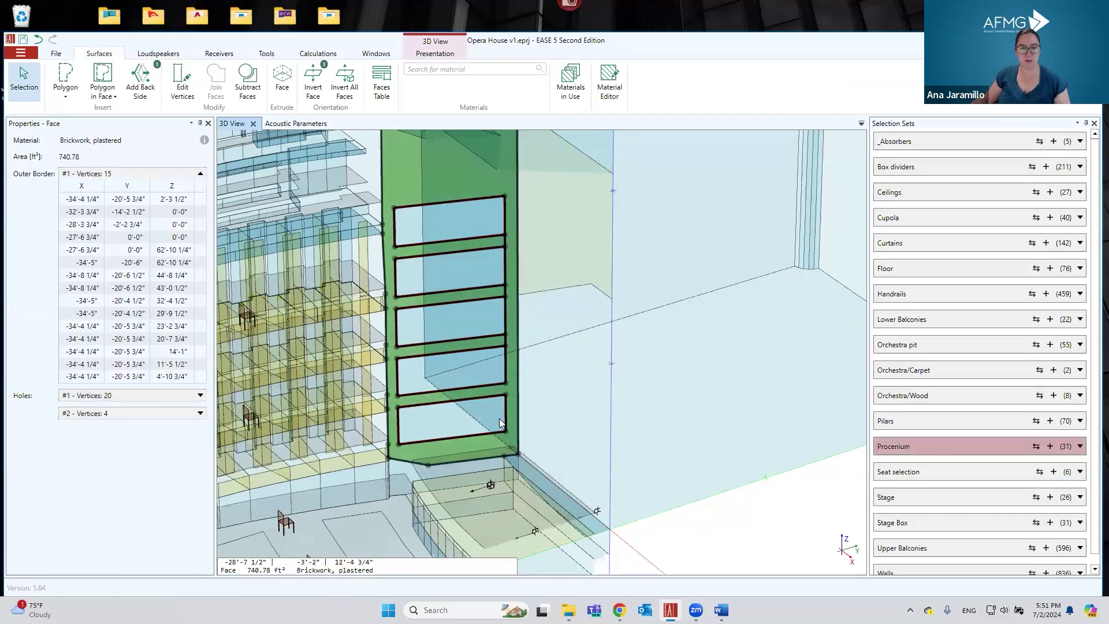
# Step: Select all five absorber panels inside the wall openings and invert their face orientation
pyautogui.click(455, 225)
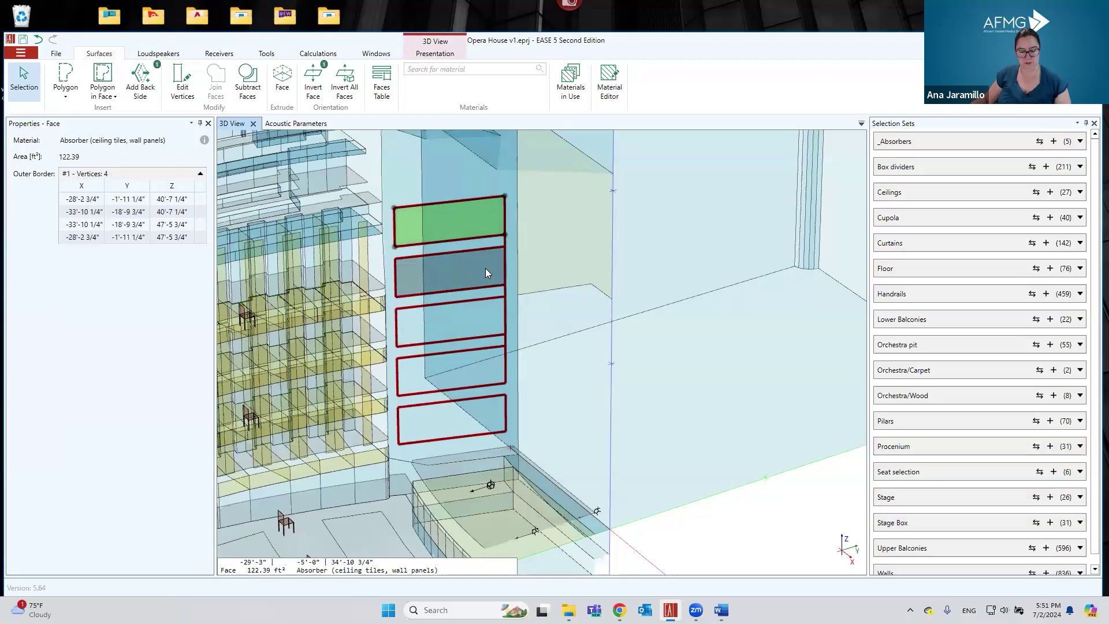
pyautogui.keyDown('ctrl'); pyautogui.click(485, 268); pyautogui.keyUp('ctrl')
pyautogui.keyDown('ctrl'); pyautogui.click(490, 326); pyautogui.keyUp('ctrl')
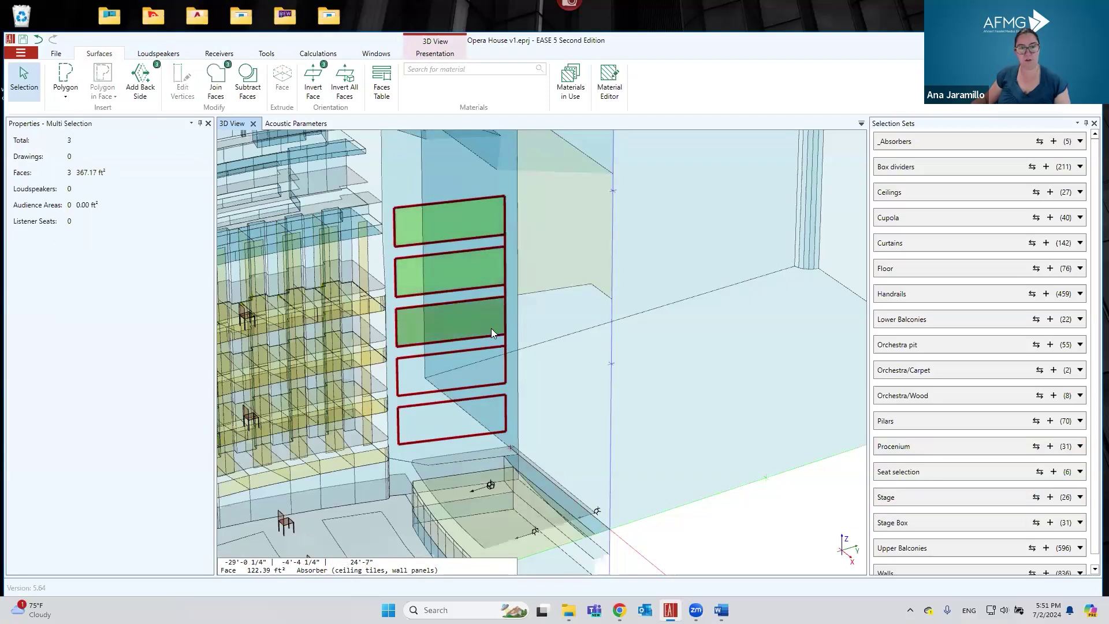
pyautogui.keyDown('ctrl'); pyautogui.click(484, 374); pyautogui.keyUp('ctrl')
pyautogui.keyDown('ctrl'); pyautogui.click(485, 422); pyautogui.keyUp('ctrl')
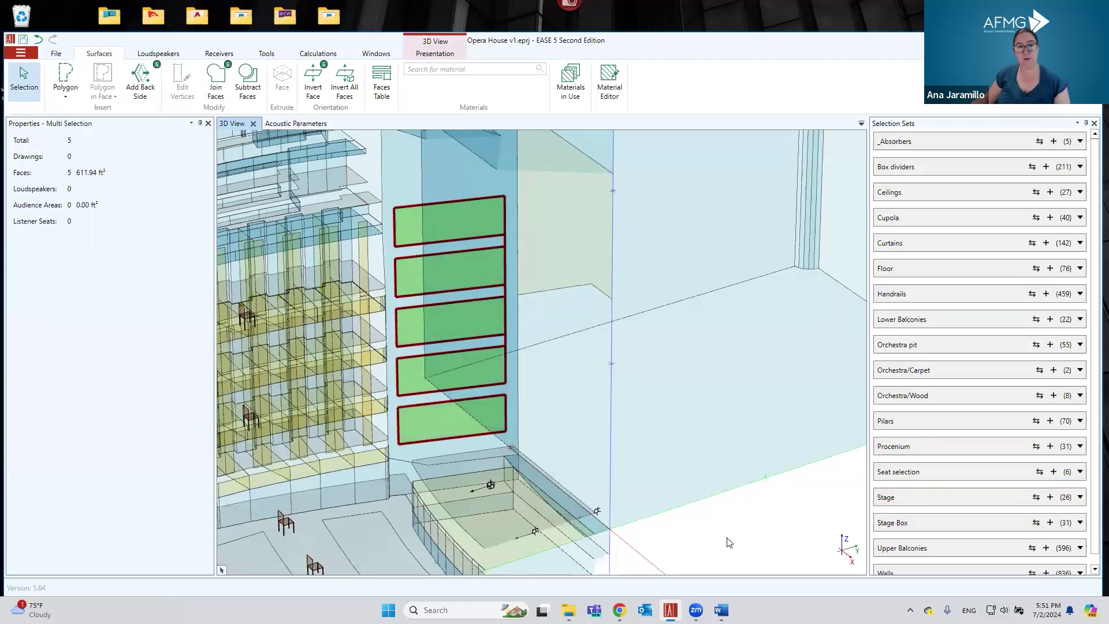
pyautogui.click(314, 78)
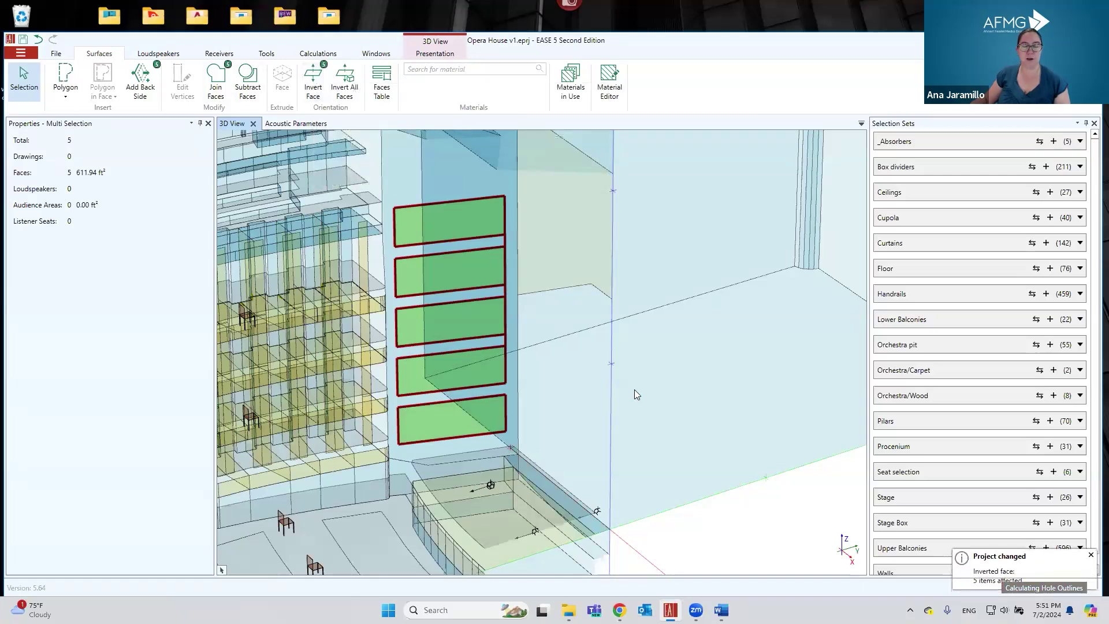
# Step: Add the five selected panels to the _Absorbers selection set and review the acoustic parameters
pyautogui.click(735, 519)
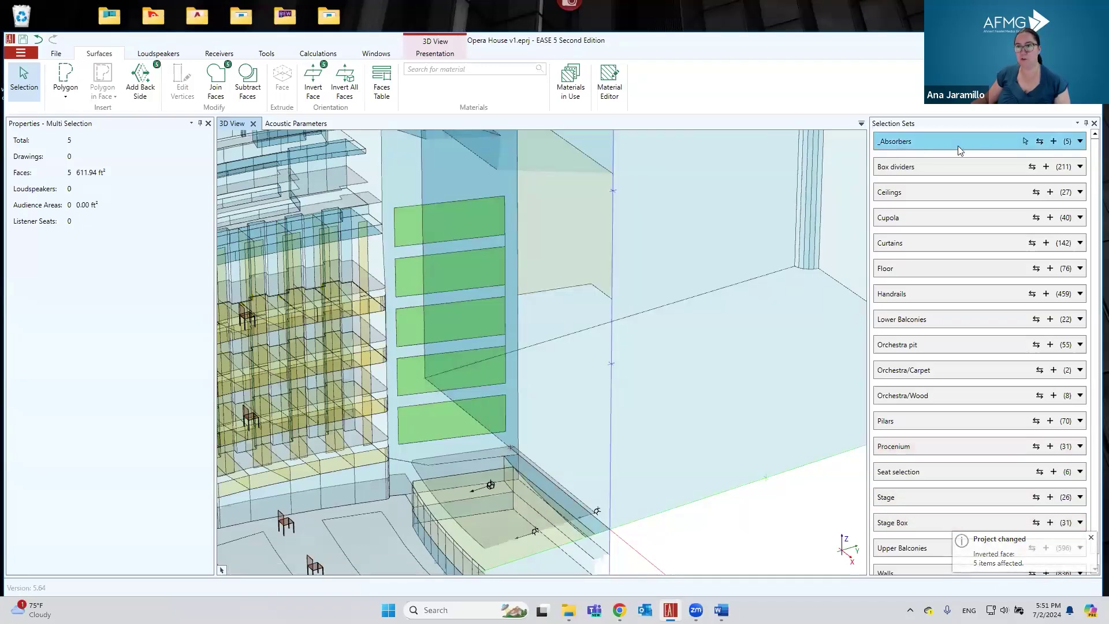
pyautogui.click(1052, 142)
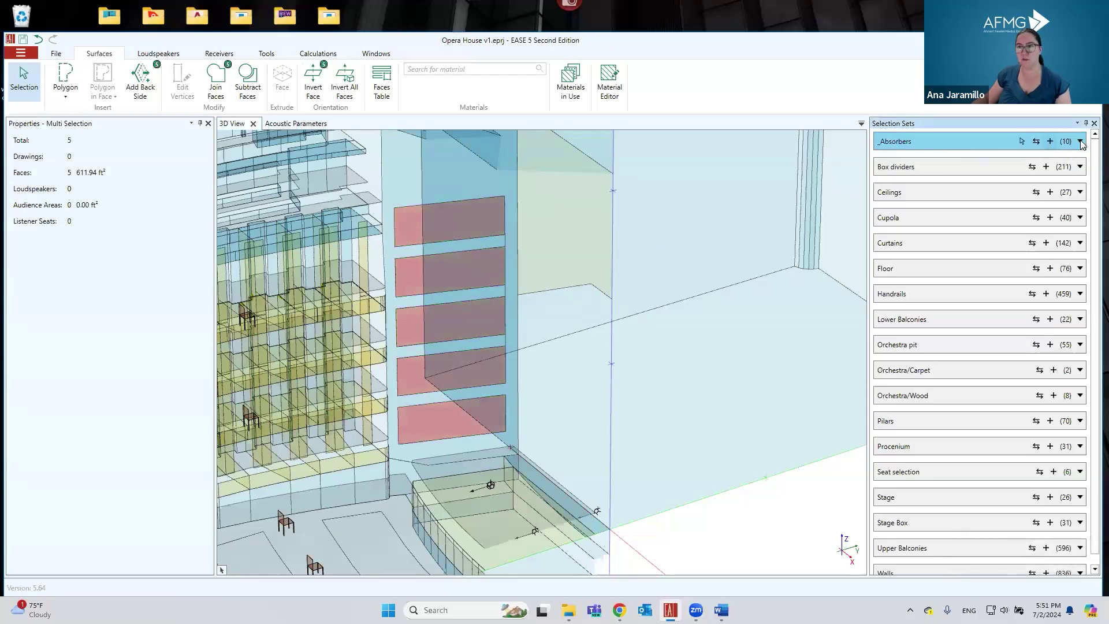
pyautogui.click(1080, 142)
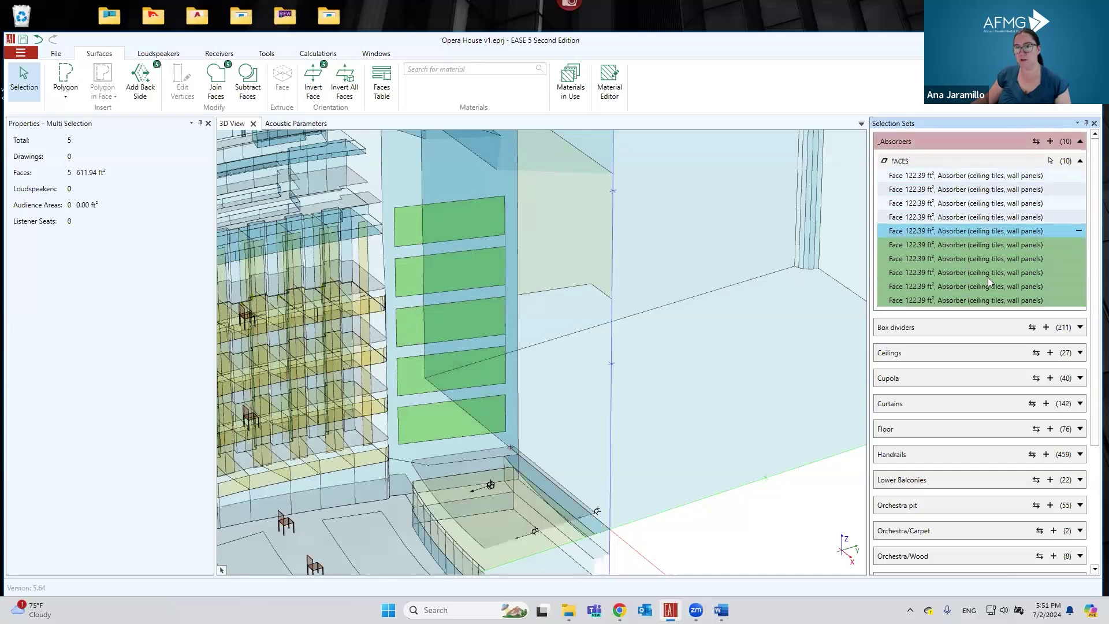
pyautogui.click(292, 124)
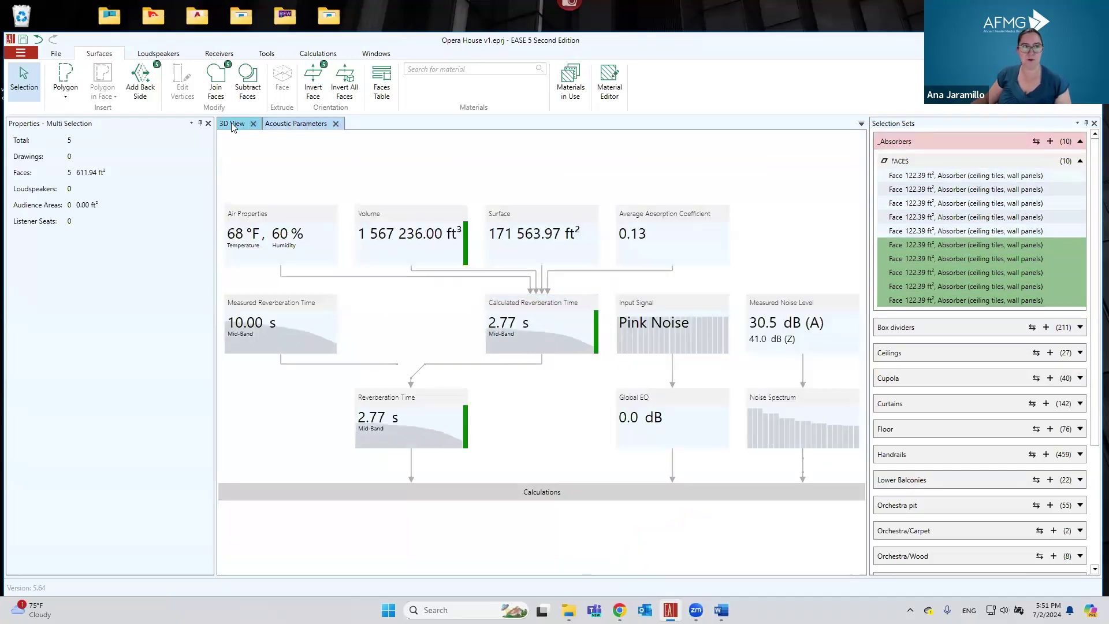
pyautogui.click(233, 124)
# Step: Clear the panel selection in the 3D view and collapse the _Absorbers set's face list
pyautogui.scroll(-2, 631, 354)
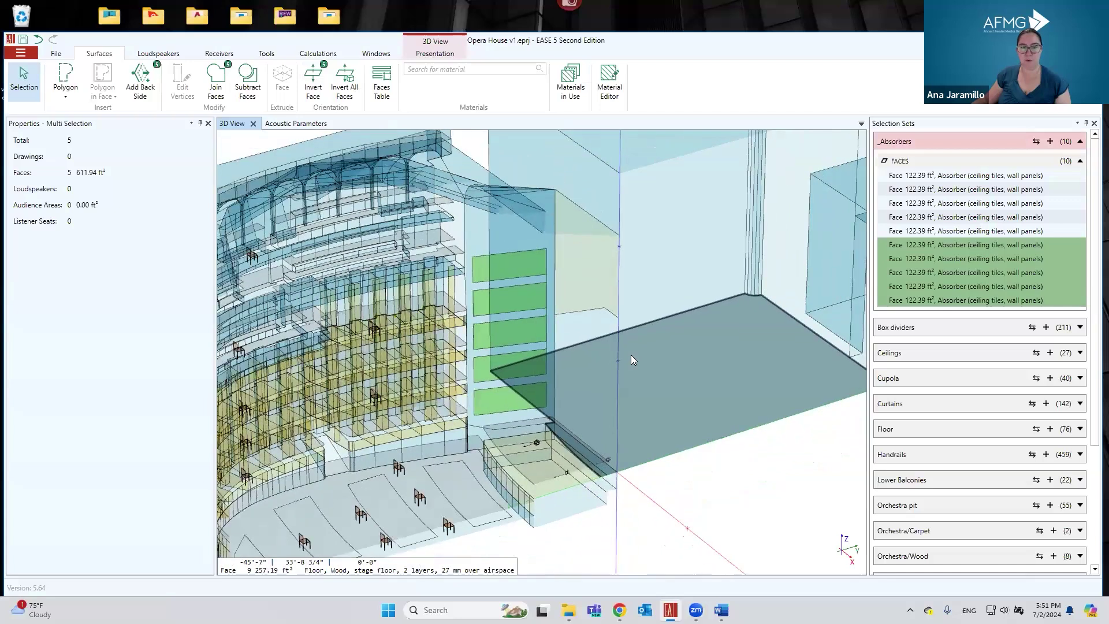
pyautogui.scroll(-2, 630, 355)
pyautogui.click(688, 477)
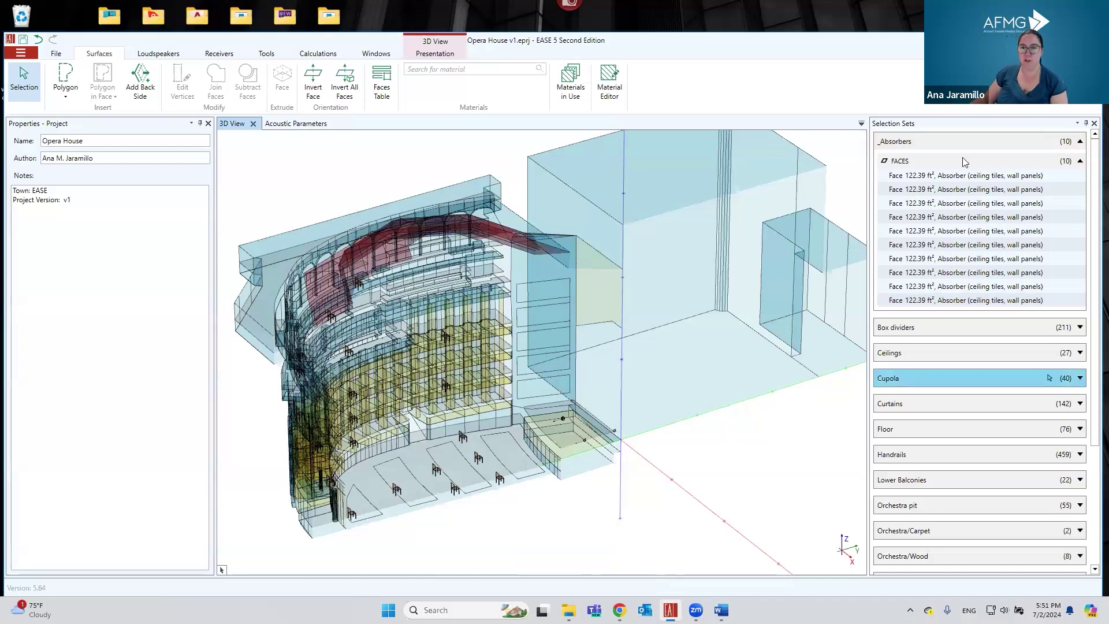
pyautogui.click(1080, 161)
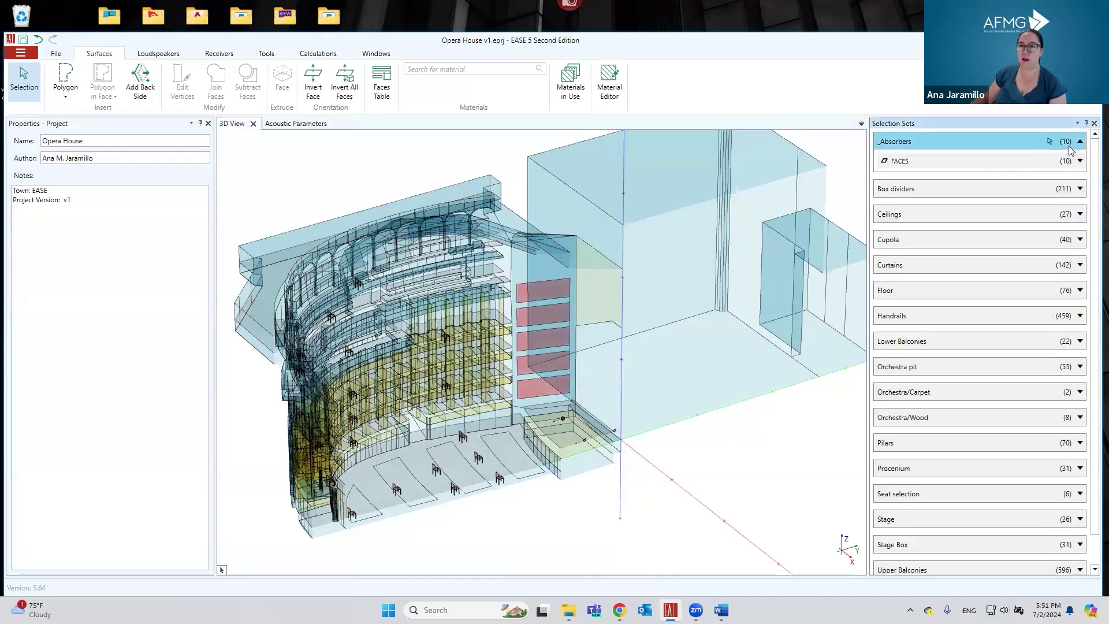
pyautogui.click(1080, 142)
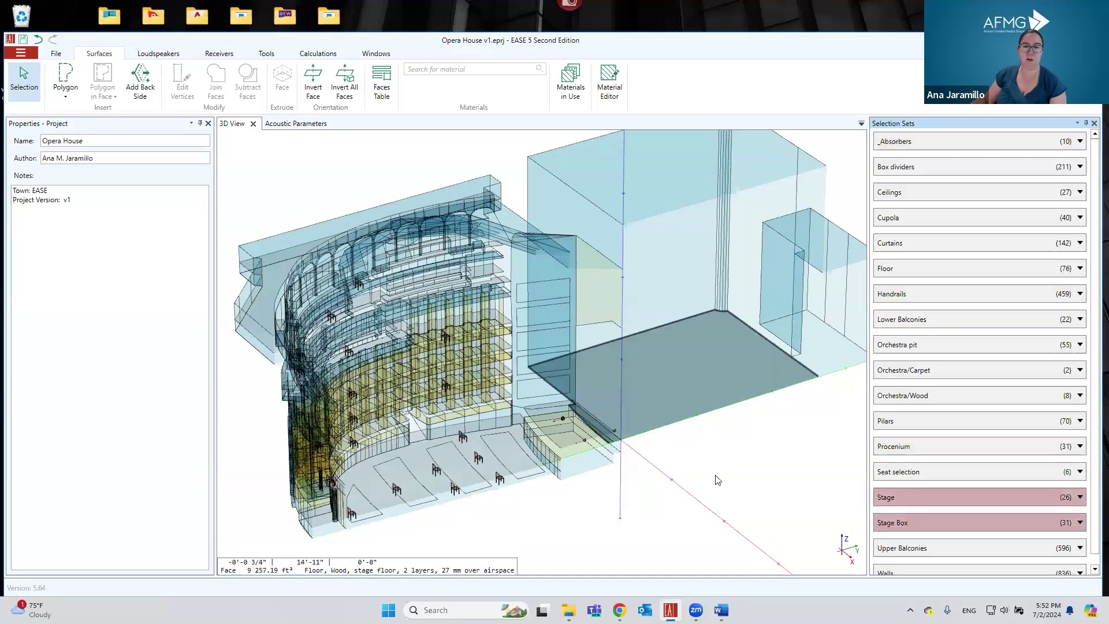
# Step: Show the _Absorbers panels in the 3D view and review the acoustic parameters once more
pyautogui.click(936, 143)
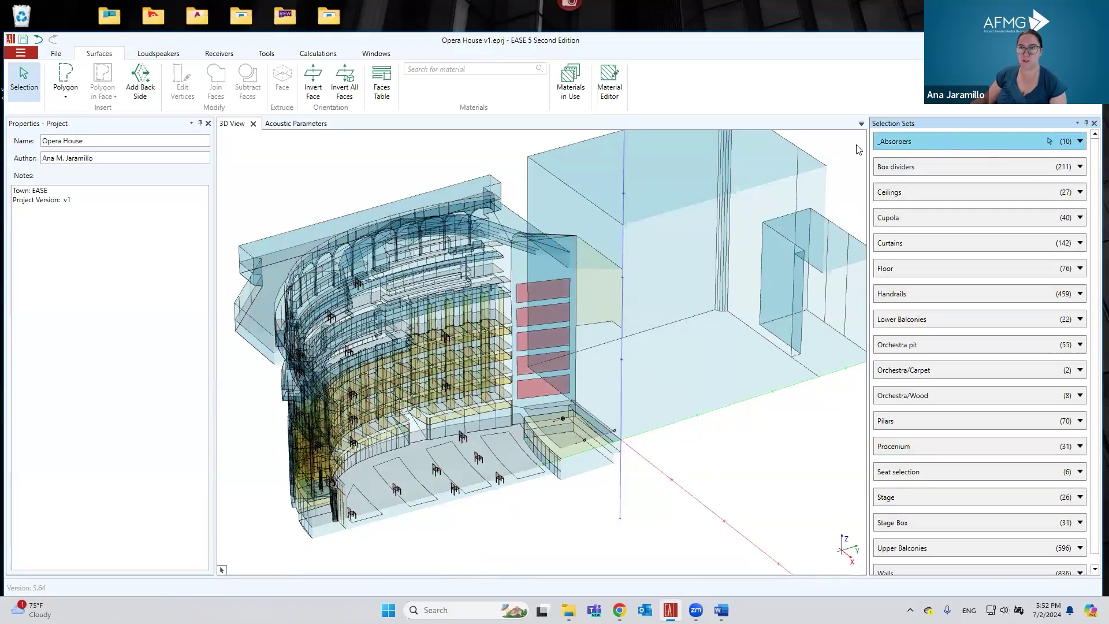
pyautogui.click(721, 517)
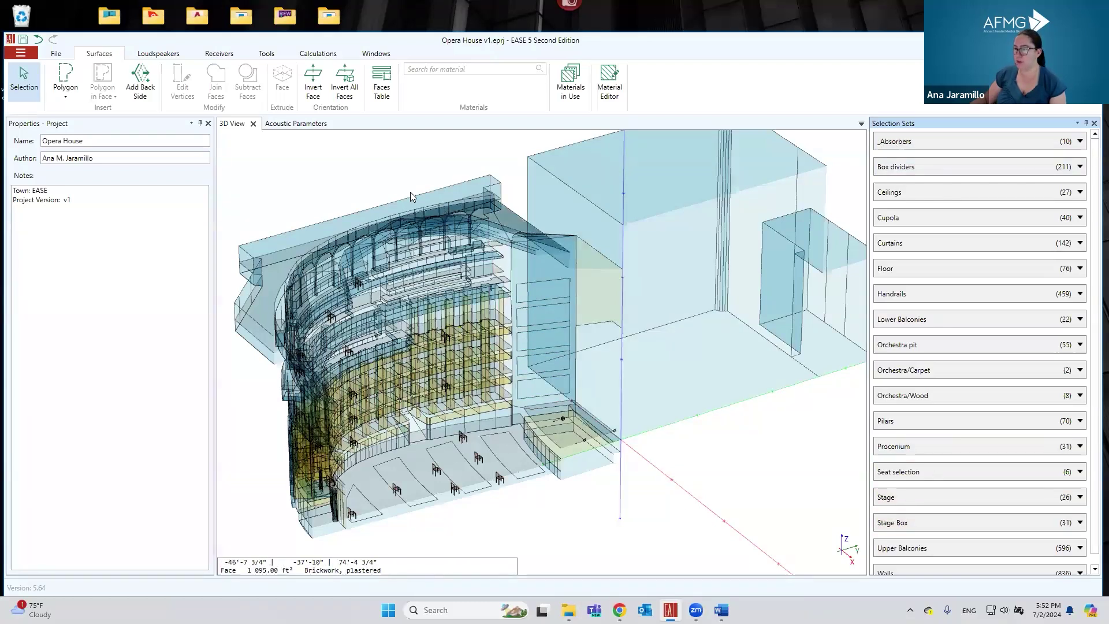
pyautogui.click(289, 124)
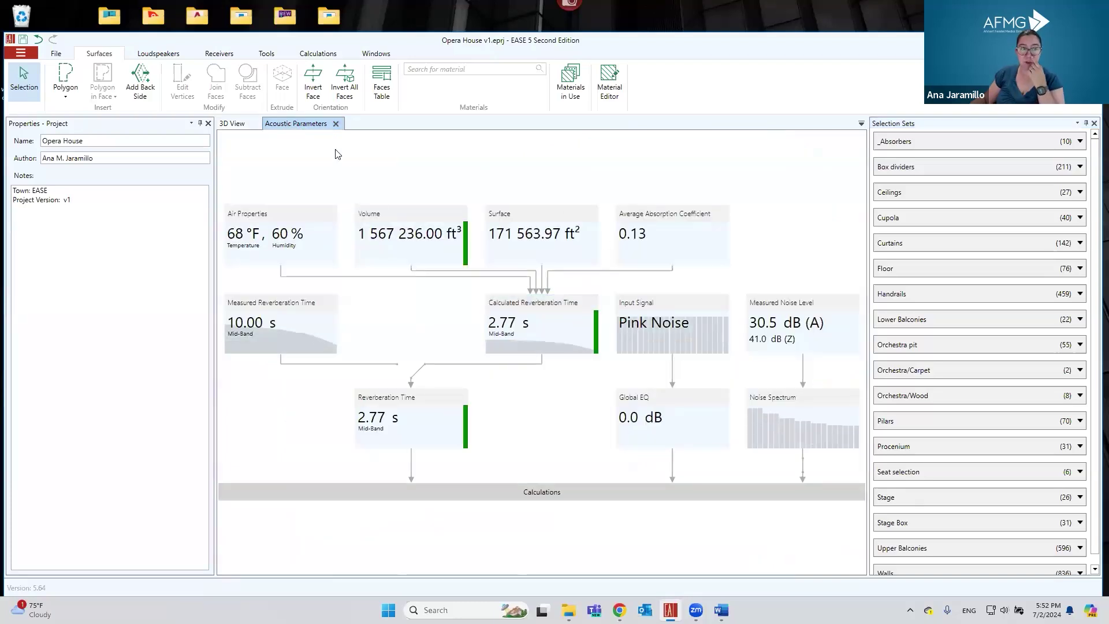
pyautogui.click(234, 125)
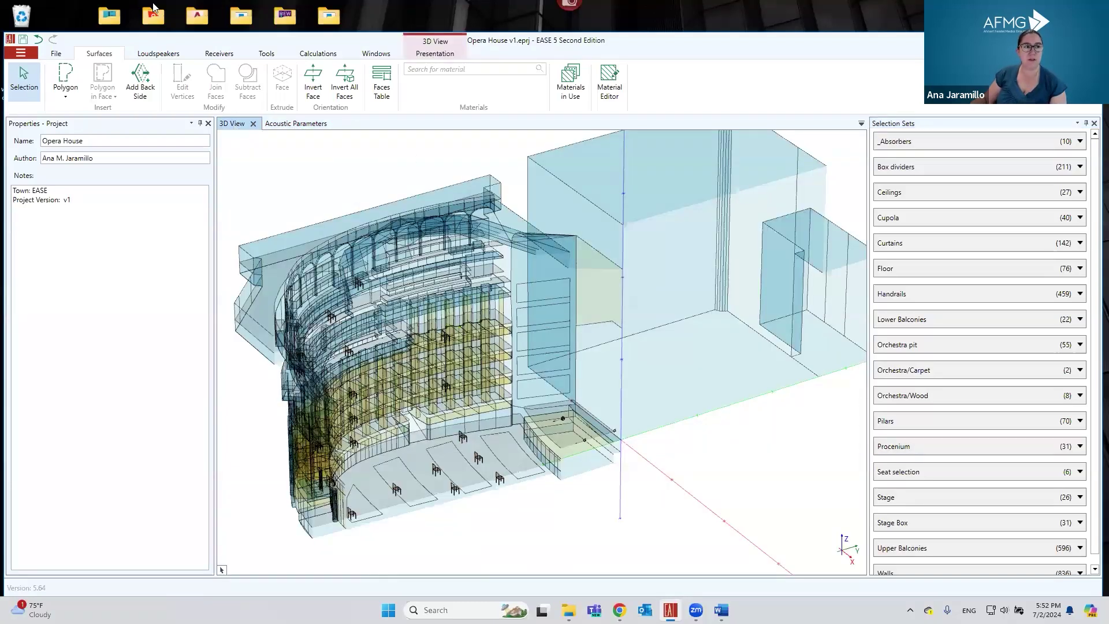
# Step: Launch Room Mapping for the opera house project and bring its window in front of the main project window
pyautogui.click(327, 55)
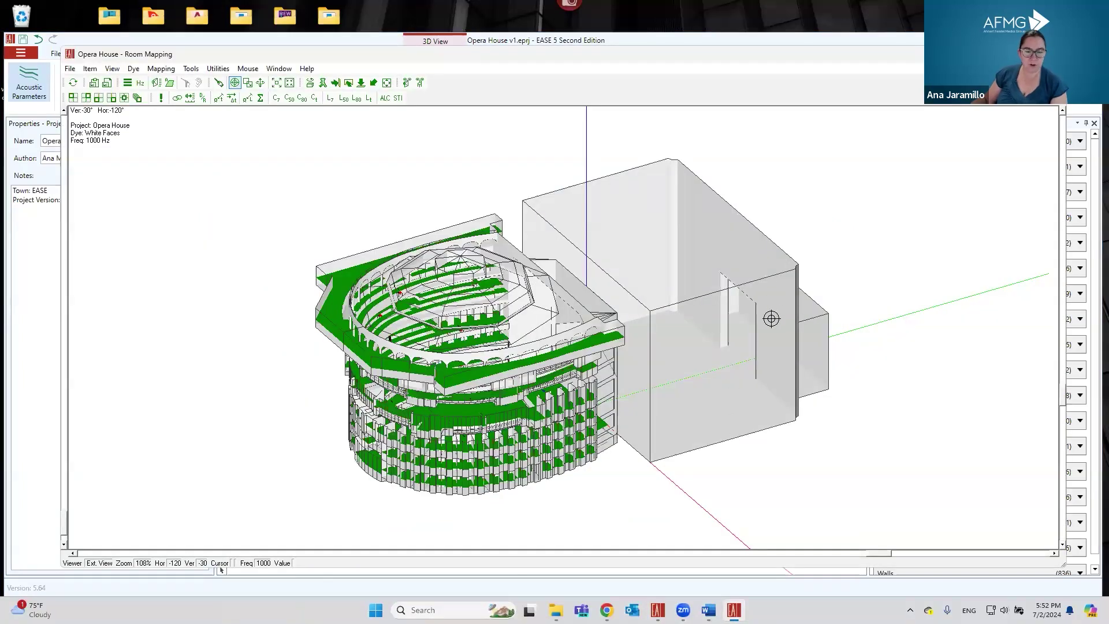
pyautogui.hotkey('alt', 'Tab')
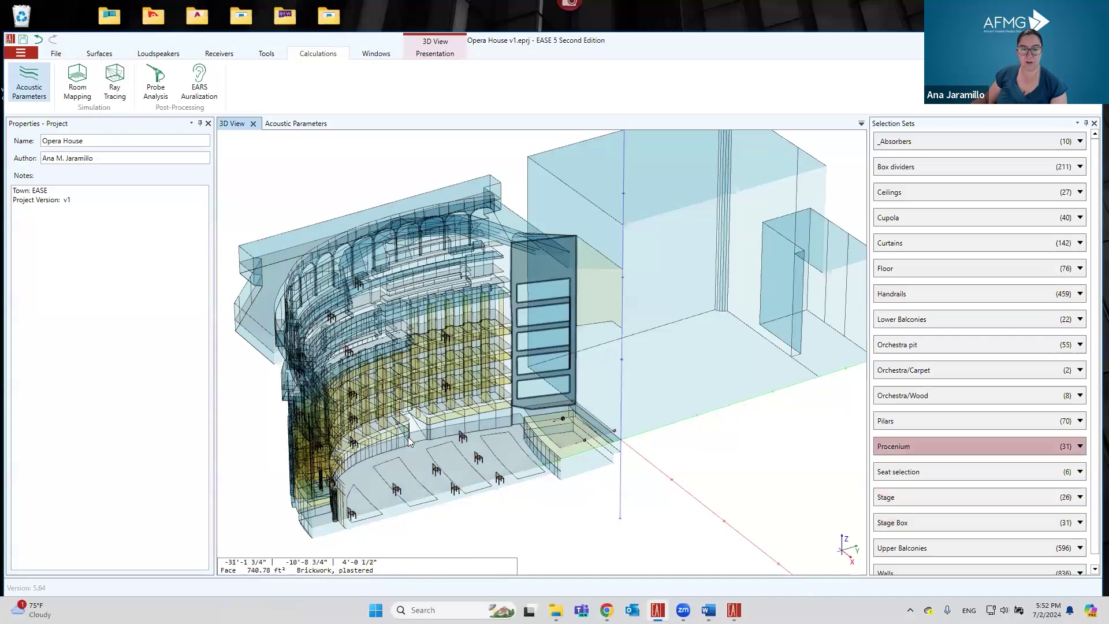
pyautogui.moveTo(733, 610)
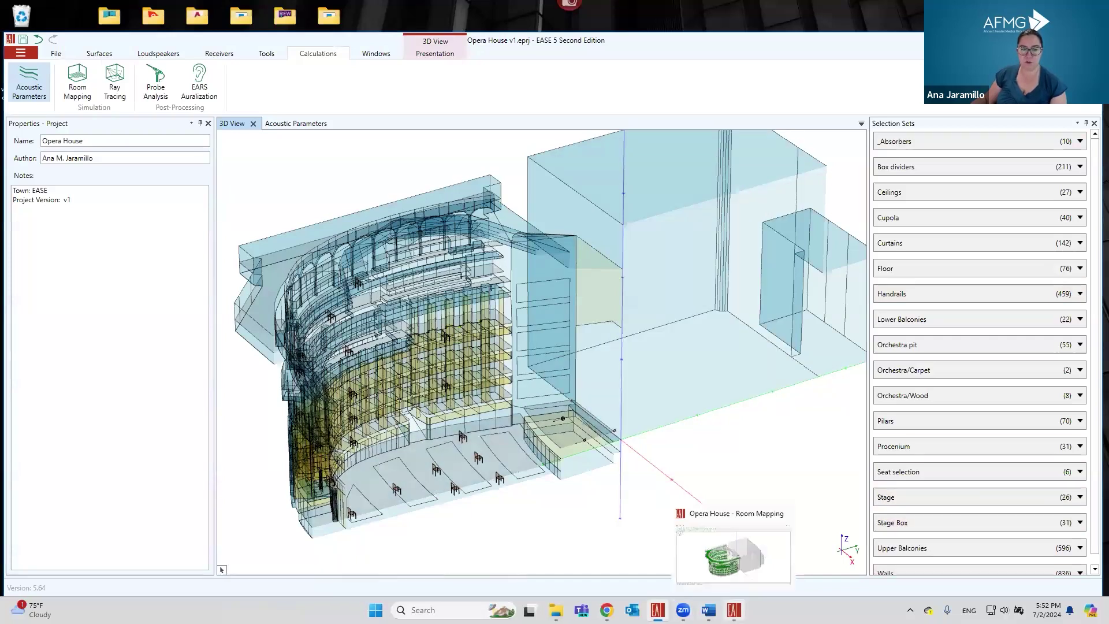
pyautogui.click(734, 554)
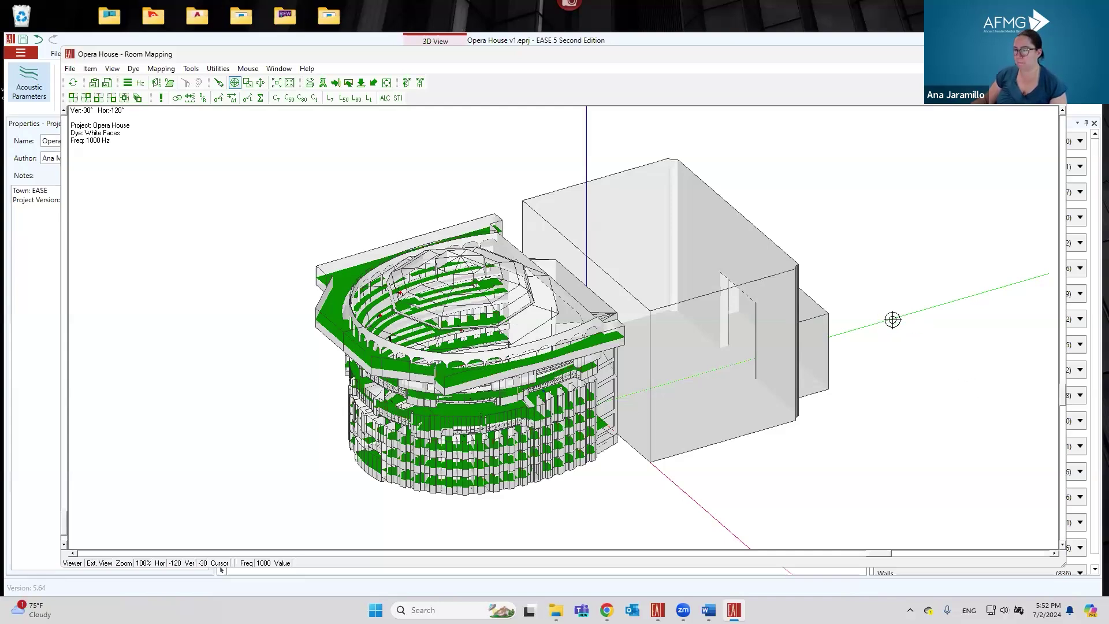
# Step: Open the standard mapping's calculation parameters and choose loudspeaker S02 as the loudspeaker in use
pyautogui.click(168, 72)
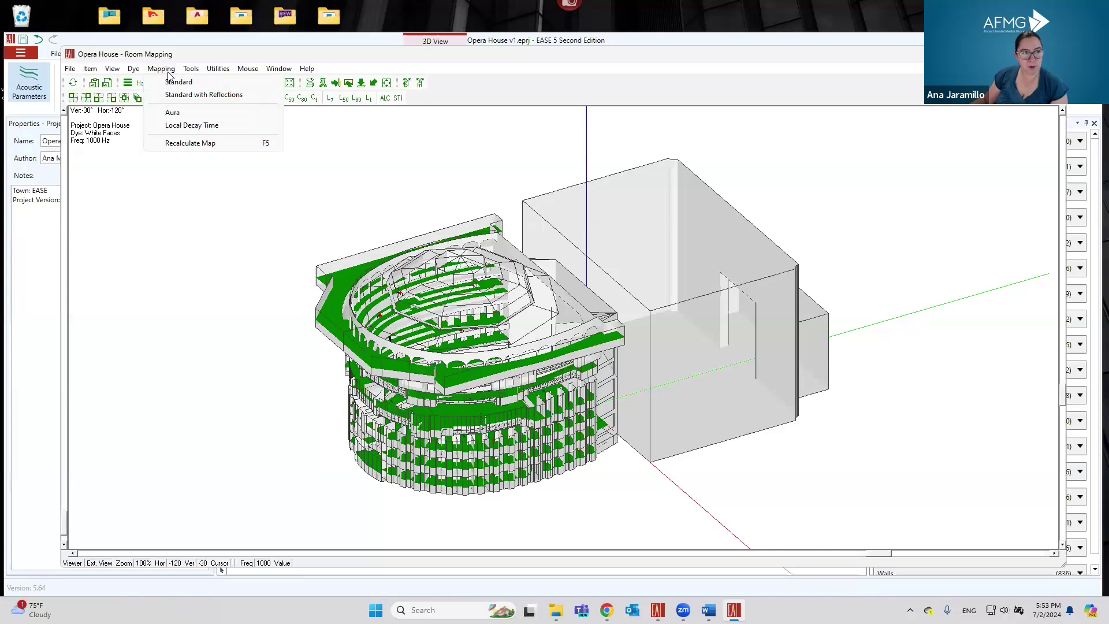
pyautogui.click(176, 81)
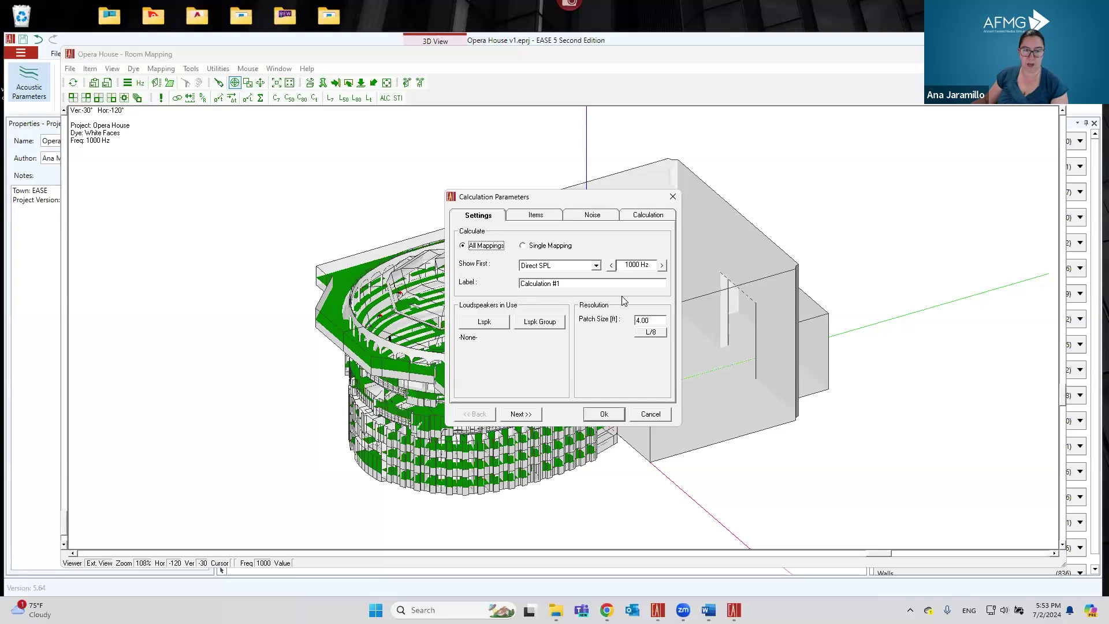
pyautogui.click(483, 323)
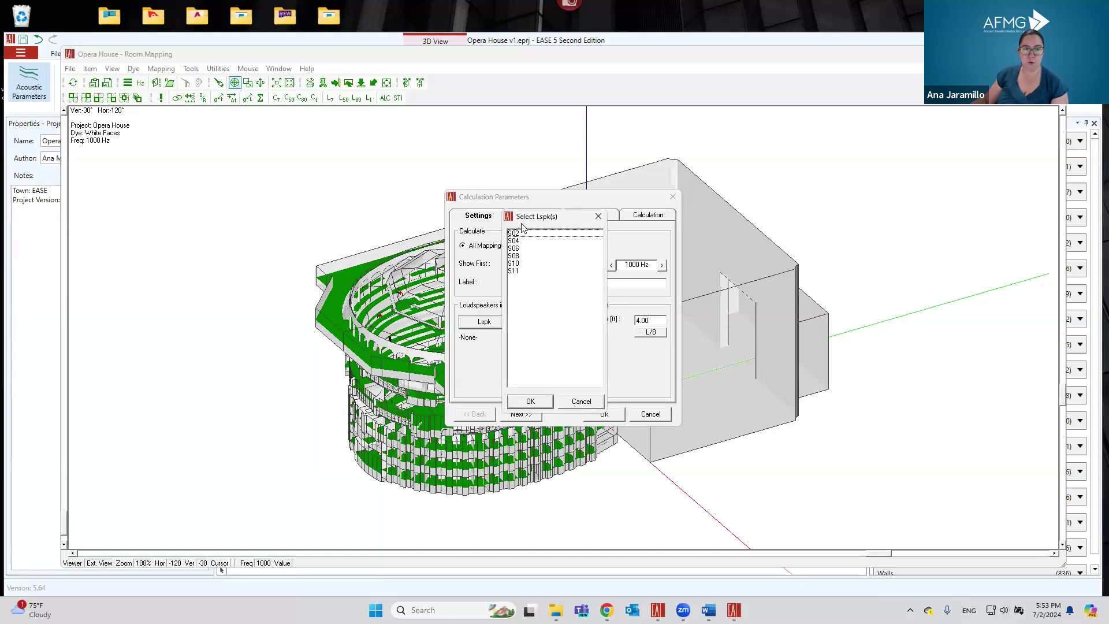
pyautogui.click(527, 234)
pyautogui.click(529, 402)
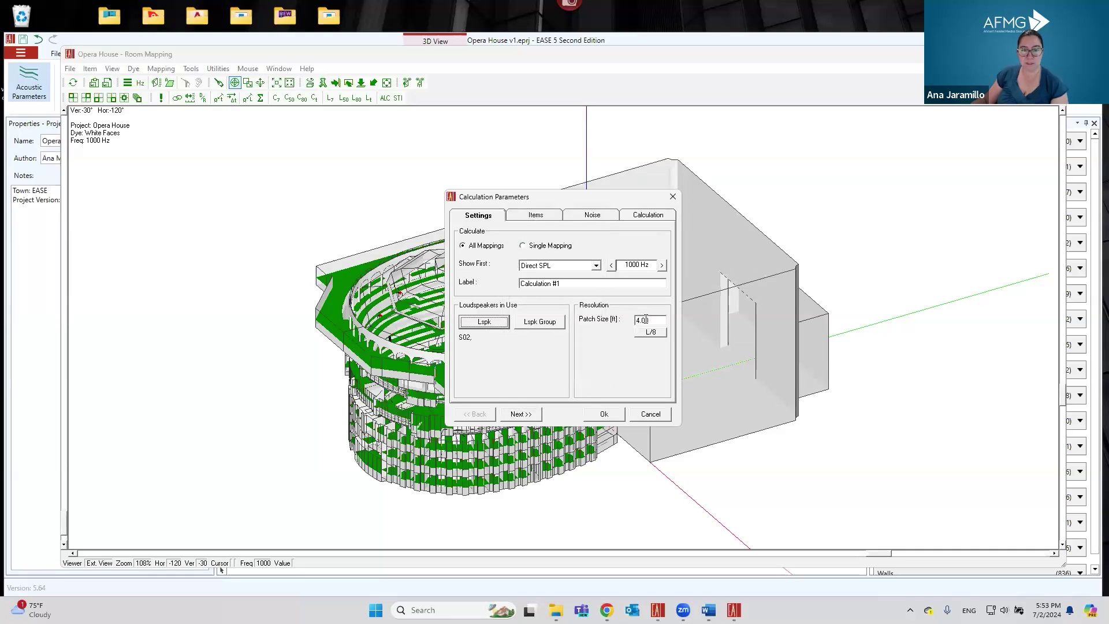
# Step: Exclude seats from the standard mapping, review the noise and calculation settings, and cancel without calculating
pyautogui.click(515, 415)
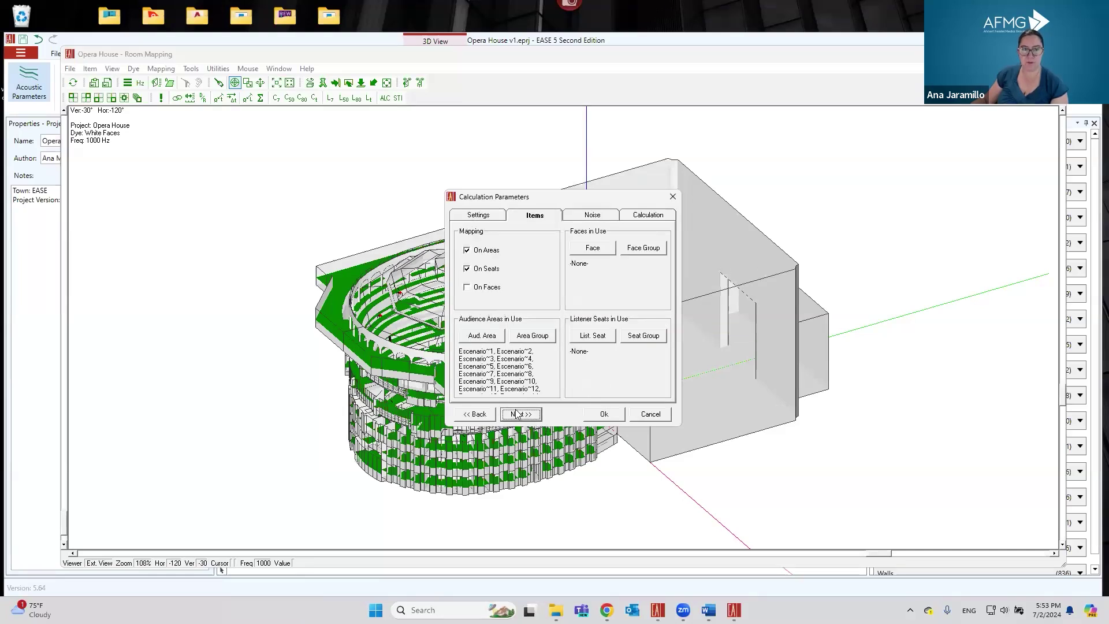
pyautogui.click(468, 269)
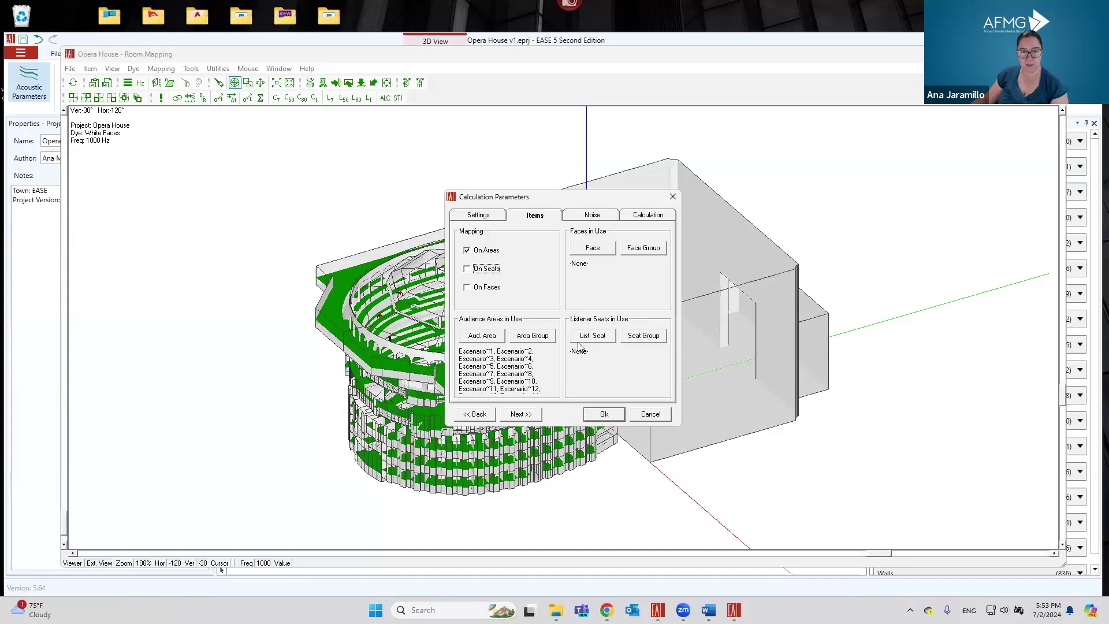
pyautogui.click(521, 415)
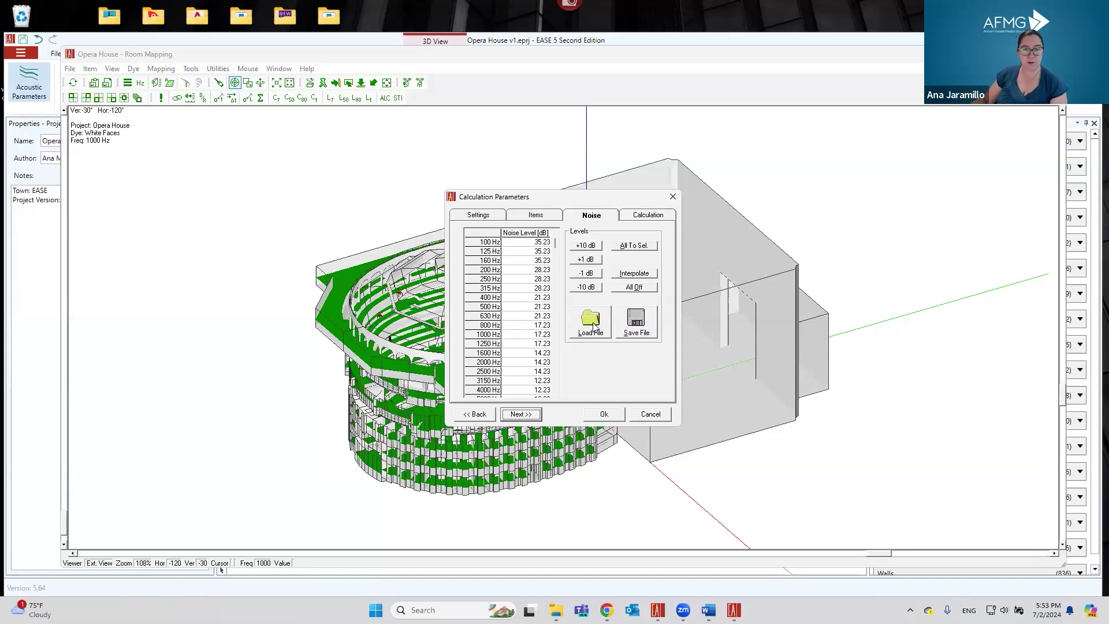
pyautogui.click(530, 413)
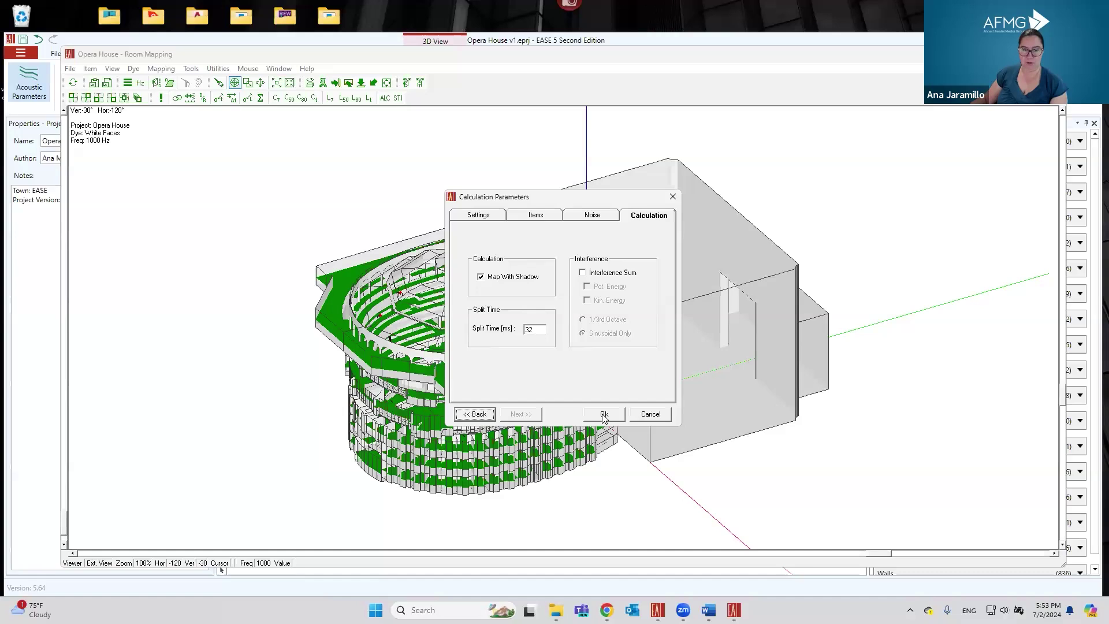
pyautogui.click(651, 414)
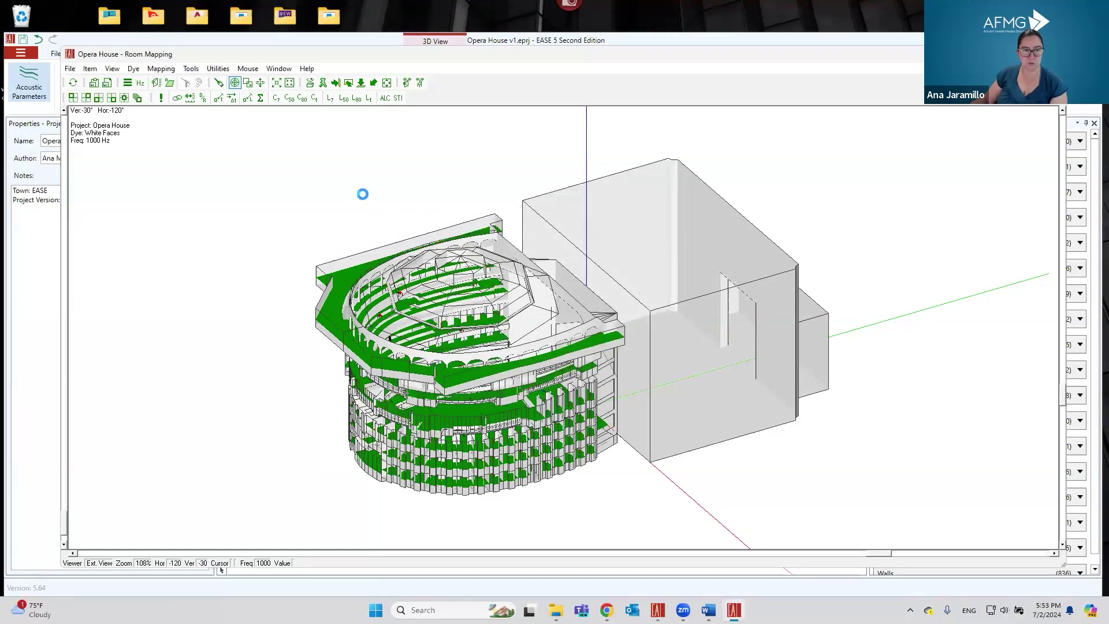
# Step: Open the AURA mapping parameters and examine the general, items, noise and calculation settings
pyautogui.click(162, 74)
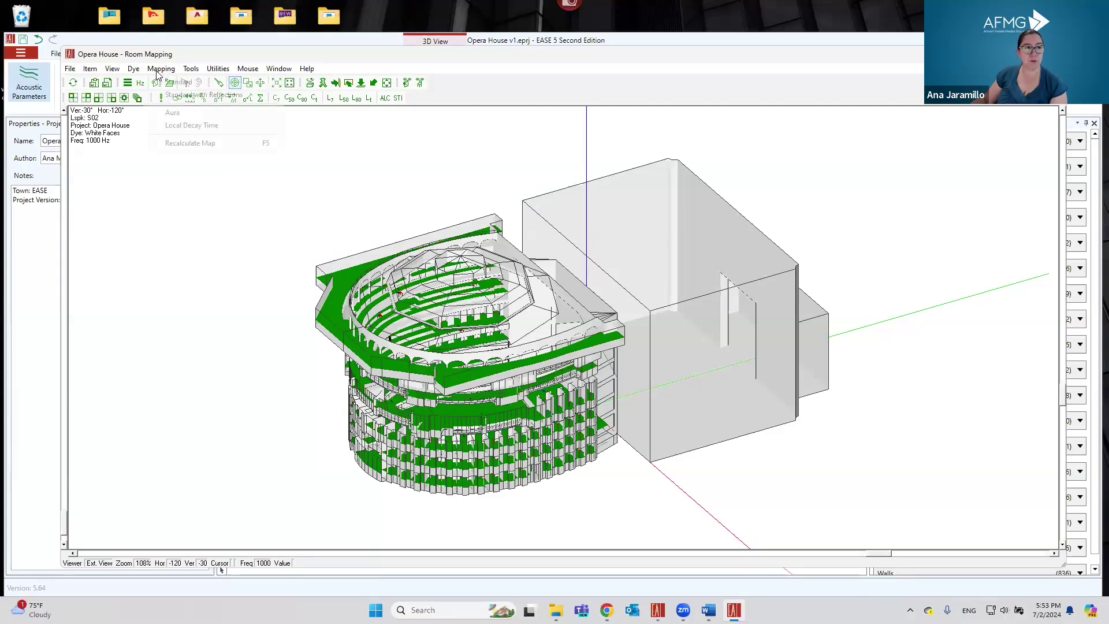
pyautogui.click(172, 113)
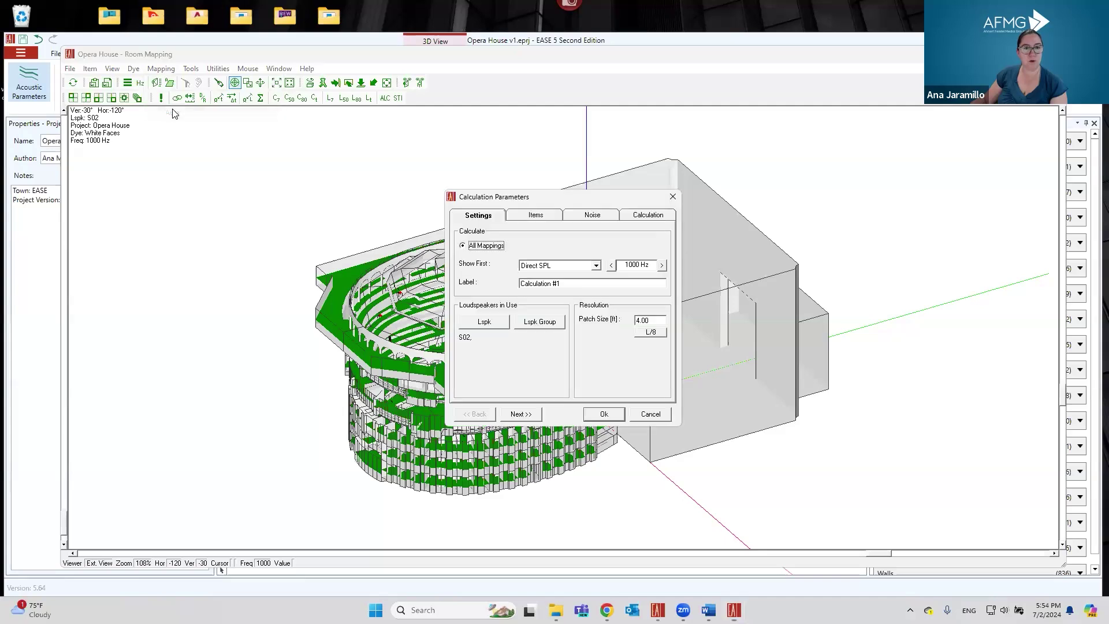
pyautogui.moveTo(536, 195); pyautogui.dragTo(510, 157)
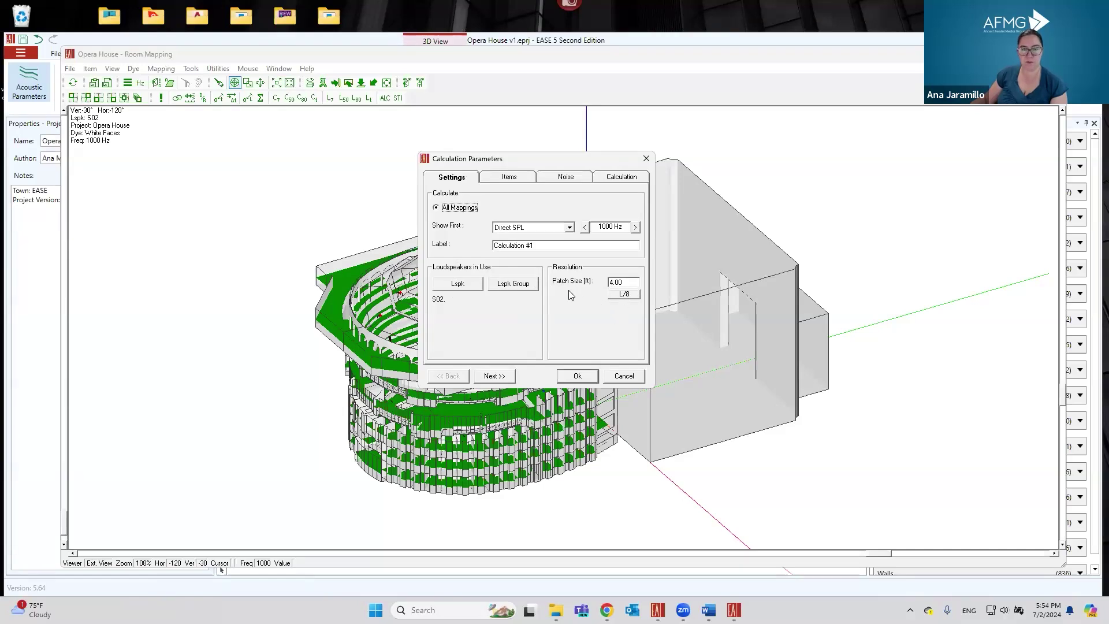
pyautogui.click(510, 177)
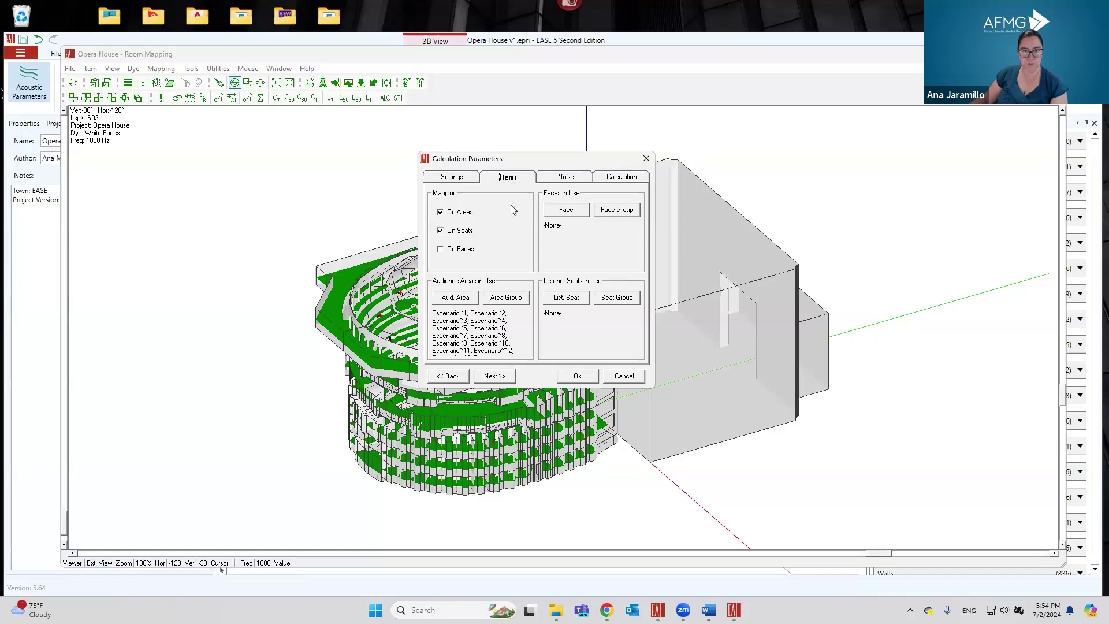
pyautogui.click(554, 178)
pyautogui.click(623, 177)
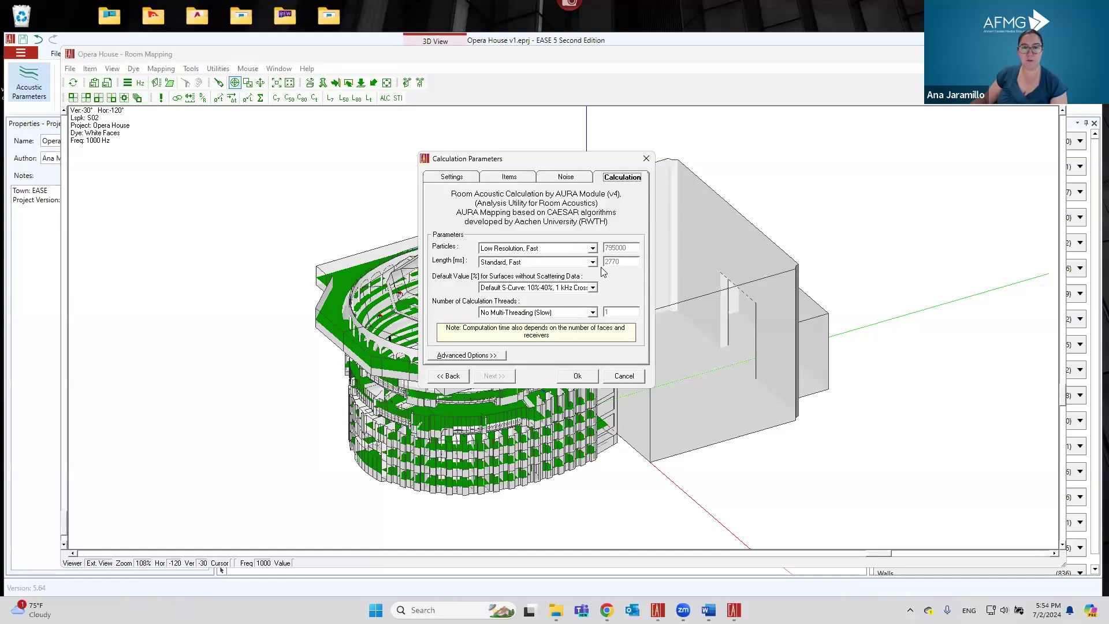
# Step: Try the Very High Resolution and User-Defined particle options for AURA, ending with Very Low Resolution, Fast
pyautogui.click(593, 248)
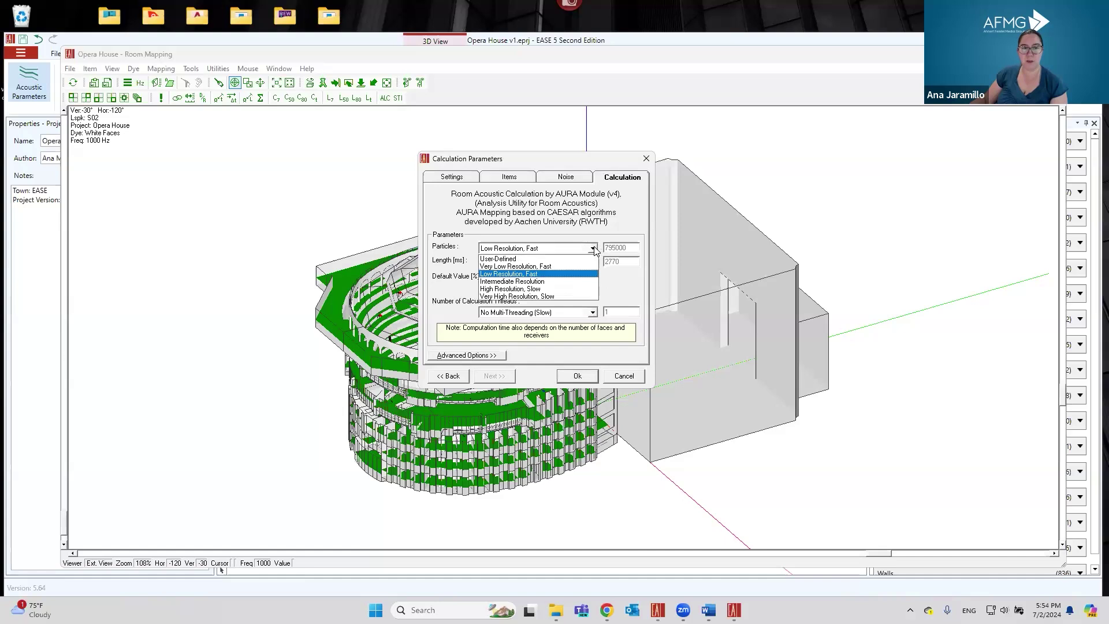
pyautogui.click(554, 267)
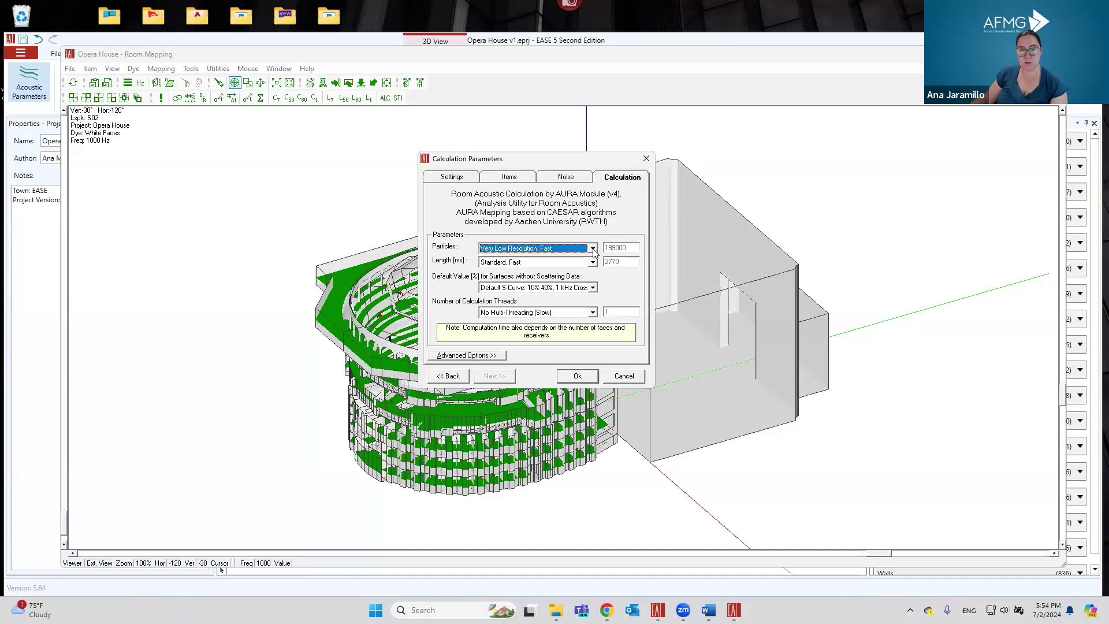
pyautogui.click(592, 248)
pyautogui.click(547, 299)
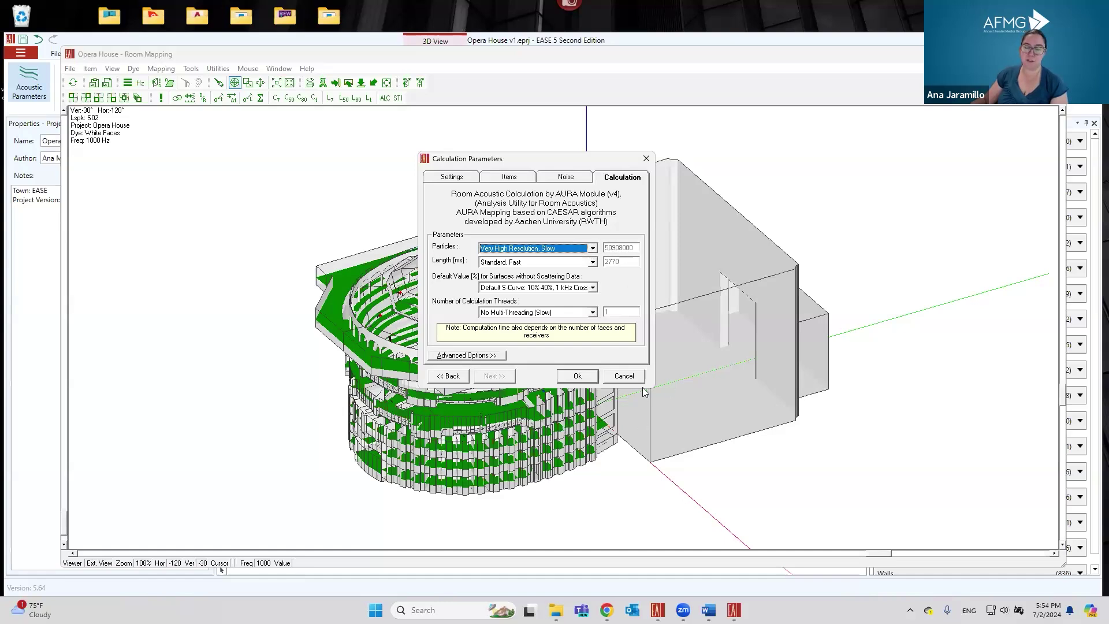
pyautogui.click(592, 248)
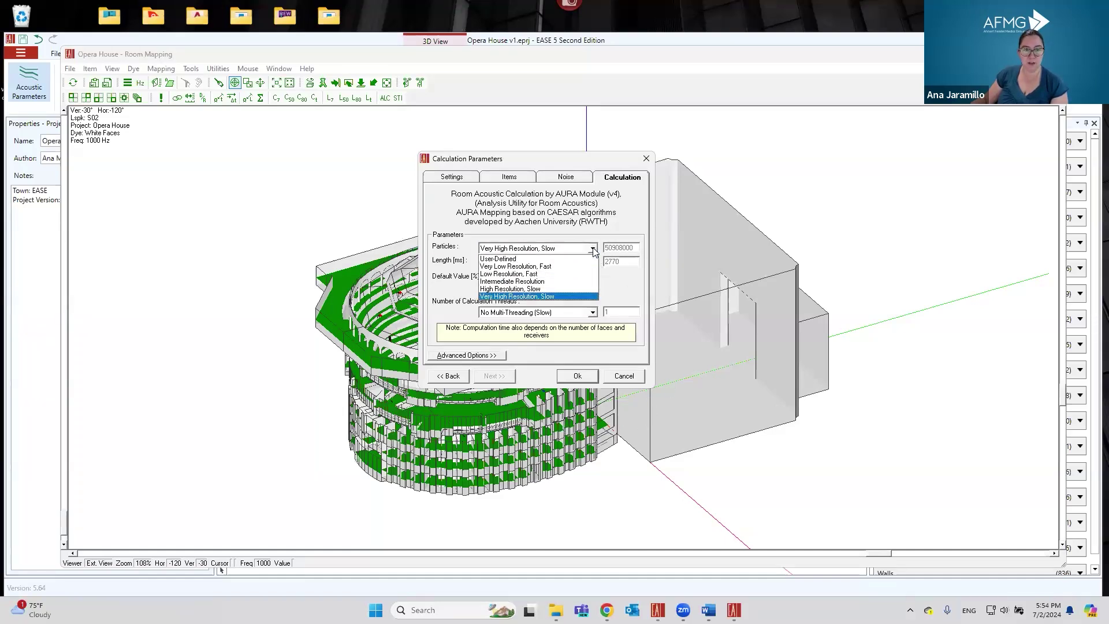
pyautogui.click(515, 260)
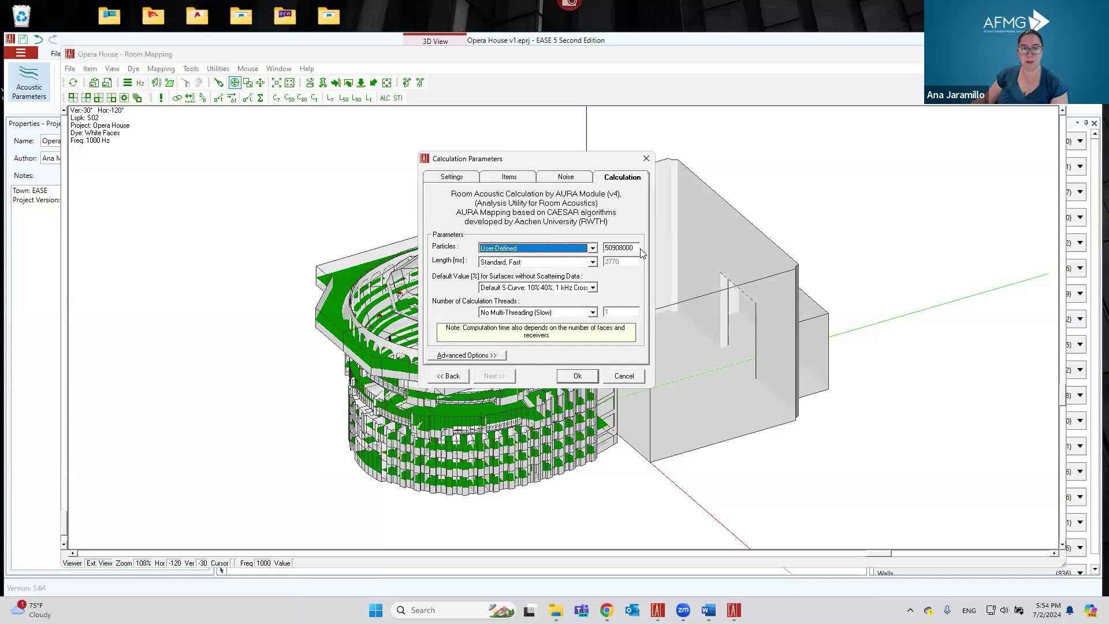
pyautogui.click(592, 248)
pyautogui.click(508, 258)
# Step: Set a user-defined count of 20 AURA calculation threads, then cancel the calculation after viewing the advanced options
pyautogui.click(543, 313)
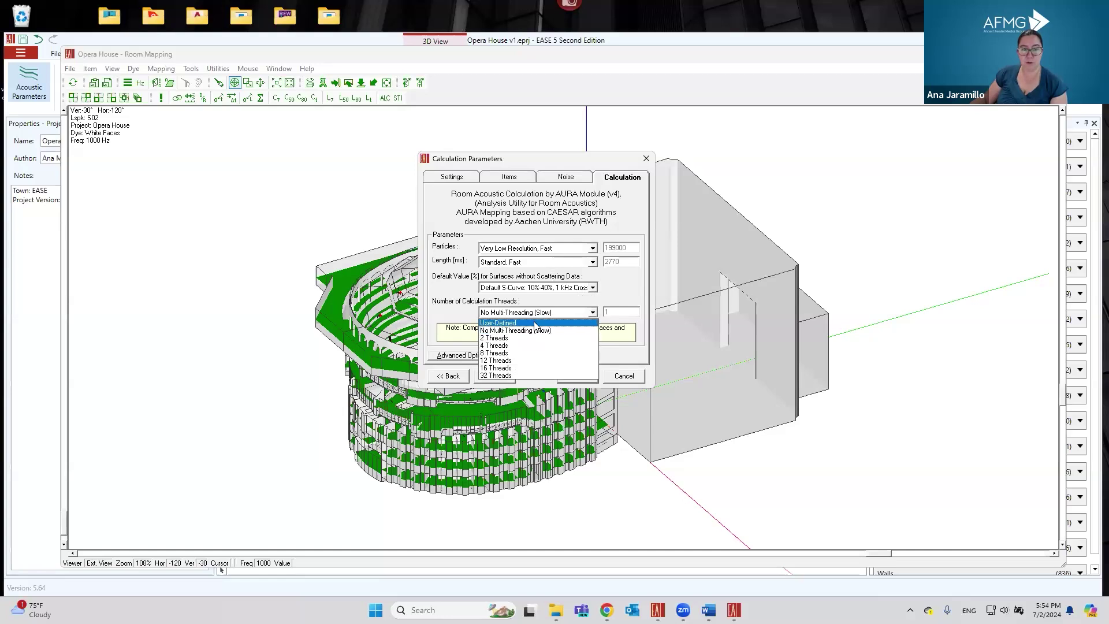
pyautogui.click(535, 323)
pyautogui.doubleClick(618, 312)
pyautogui.write('20')
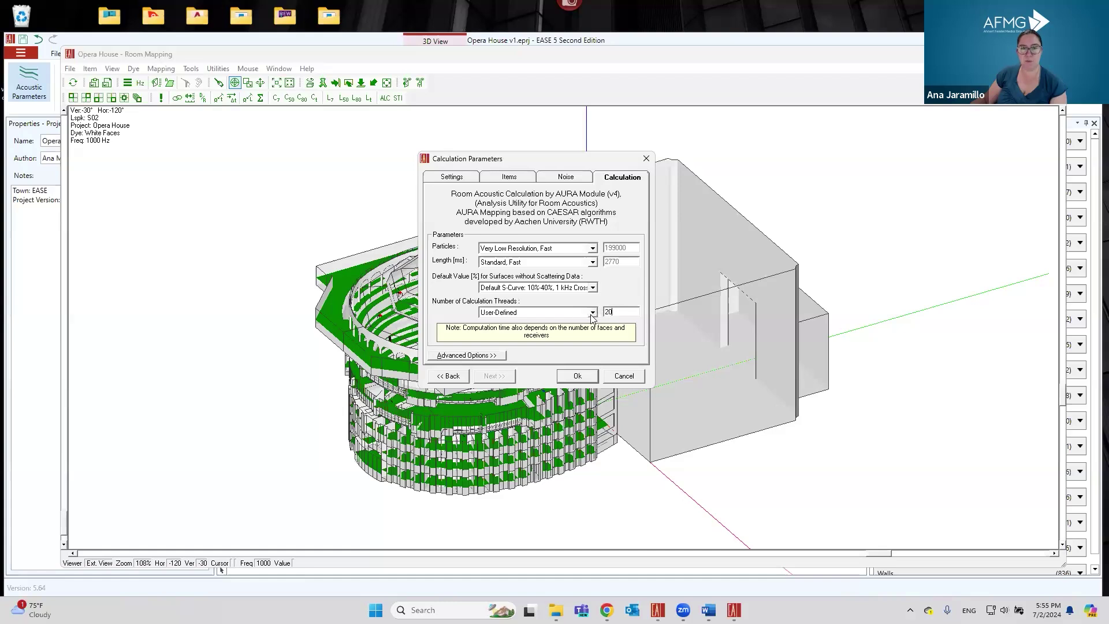
pyautogui.click(481, 356)
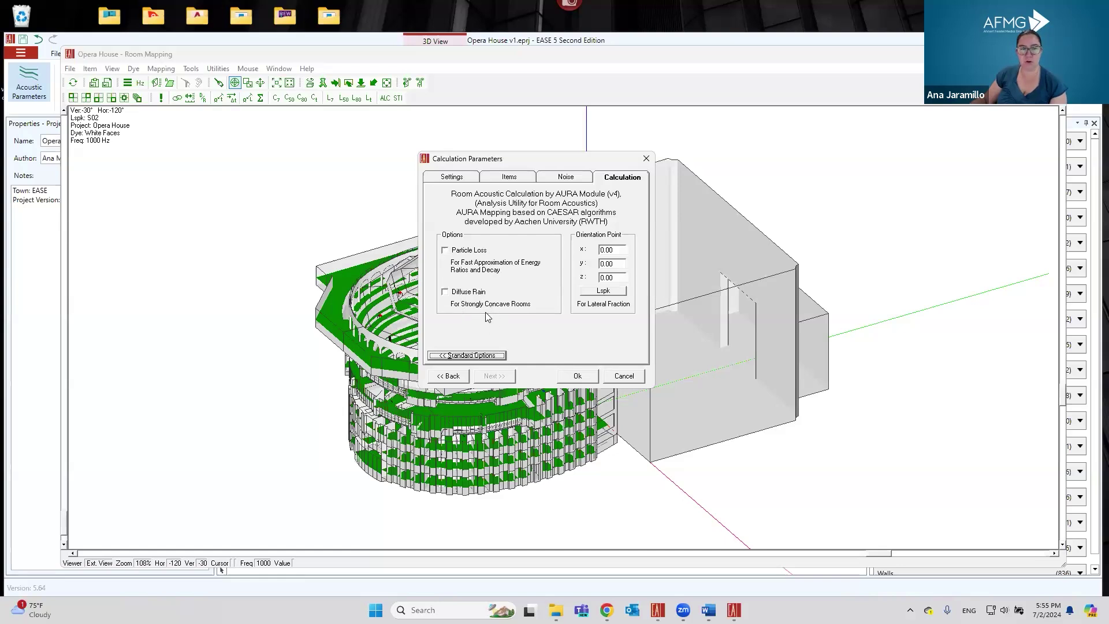
pyautogui.click(640, 376)
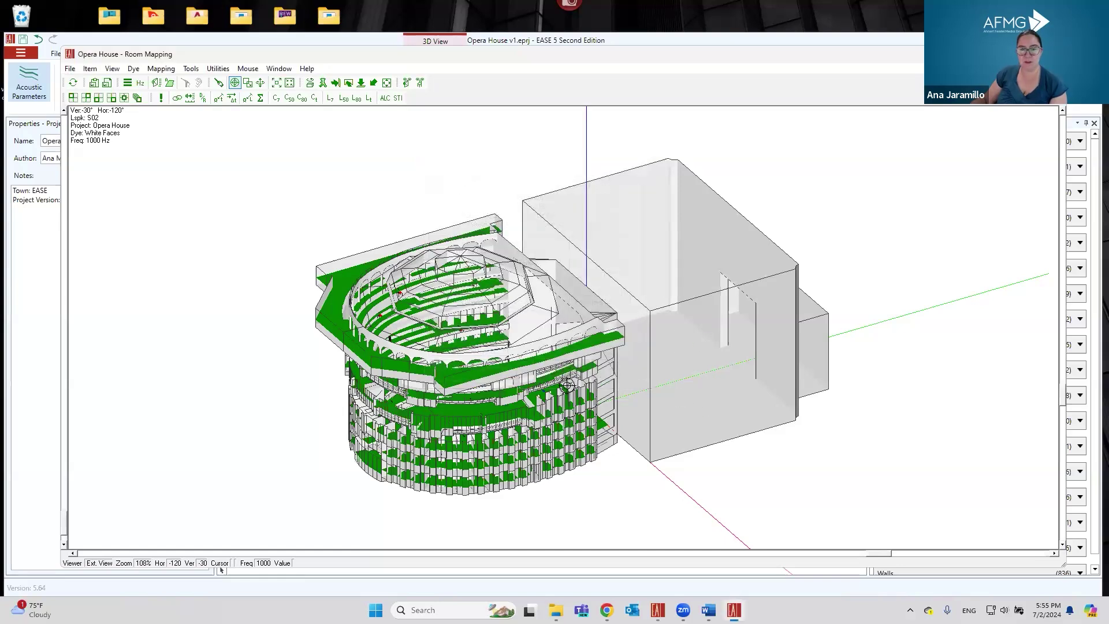
# Step: Load the saved mapping file AURA Seats LR - S02.emp, accepting the project mismatch
pyautogui.click(70, 69)
pyautogui.click(107, 139)
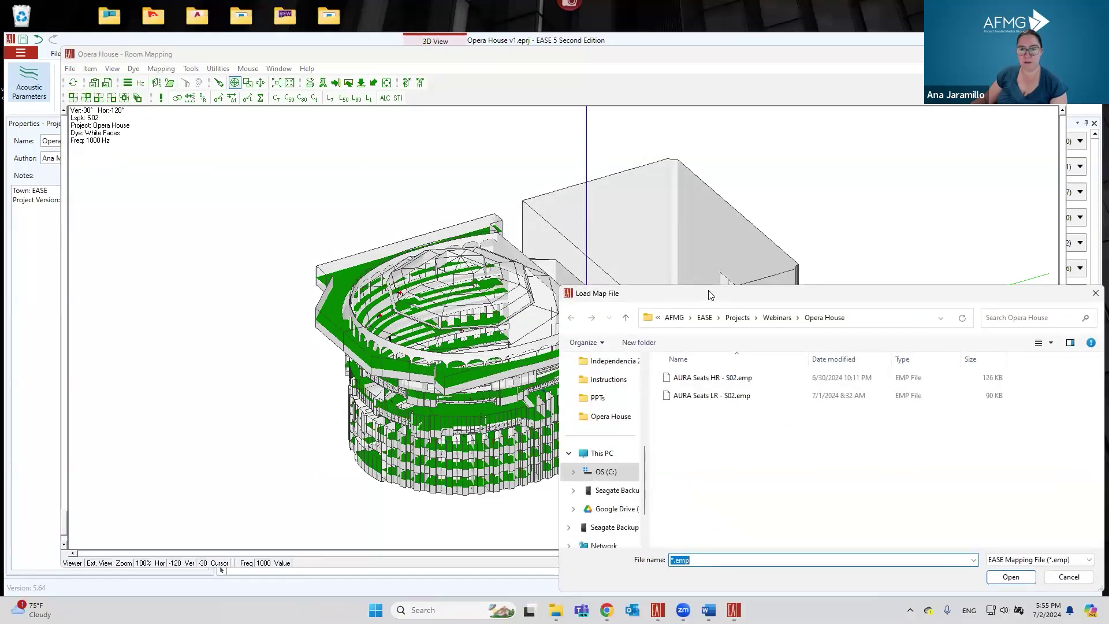
pyautogui.moveTo(710, 295); pyautogui.dragTo(632, 139)
pyautogui.click(632, 239)
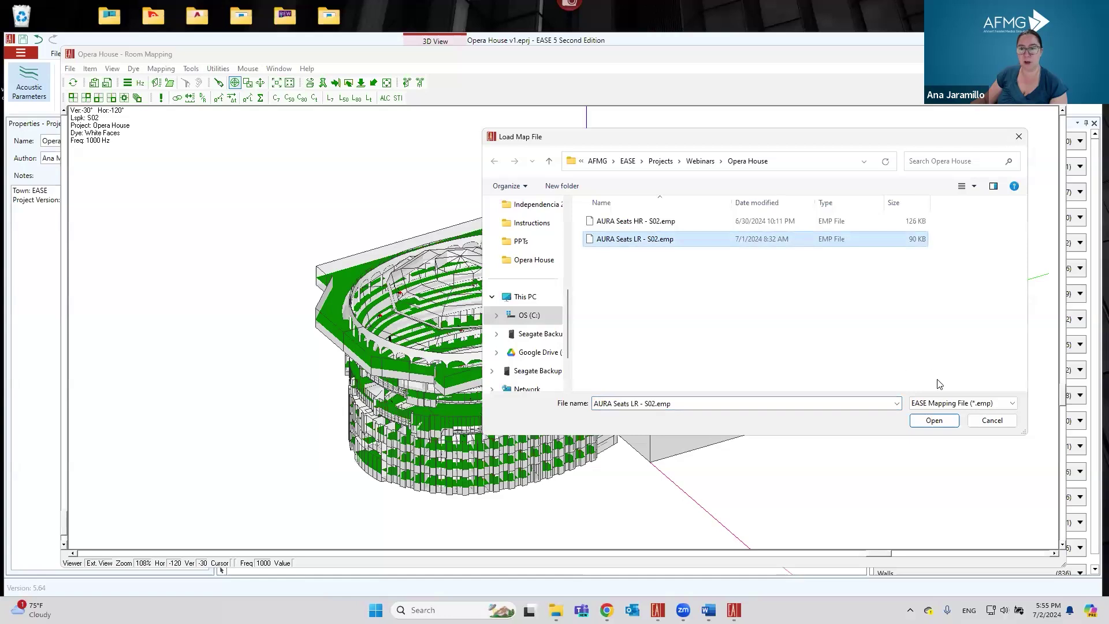
pyautogui.click(934, 420)
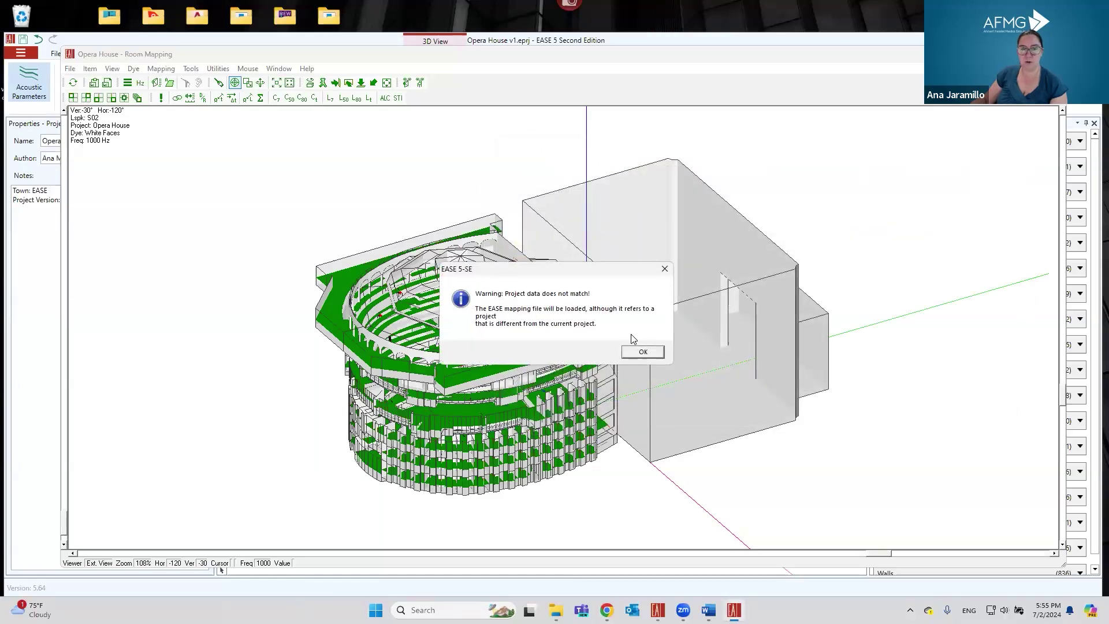
pyautogui.click(639, 348)
# Step: Load the AURA Seats HR - S02.emp mapping file as well, and shrink the map viewer clear of the model
pyautogui.click(422, 189)
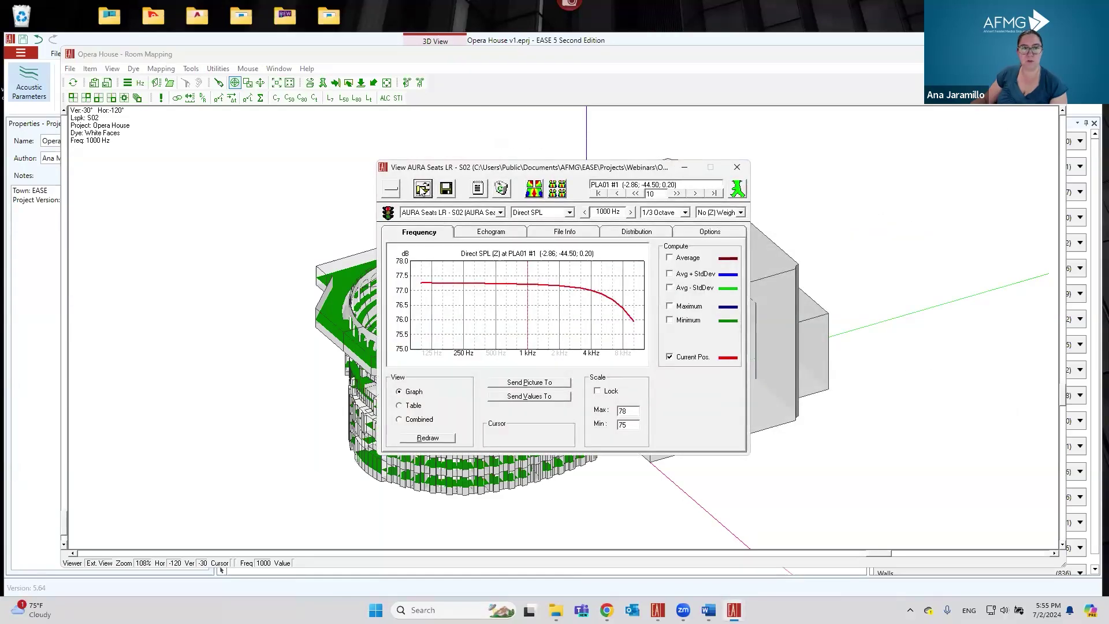
pyautogui.click(716, 378)
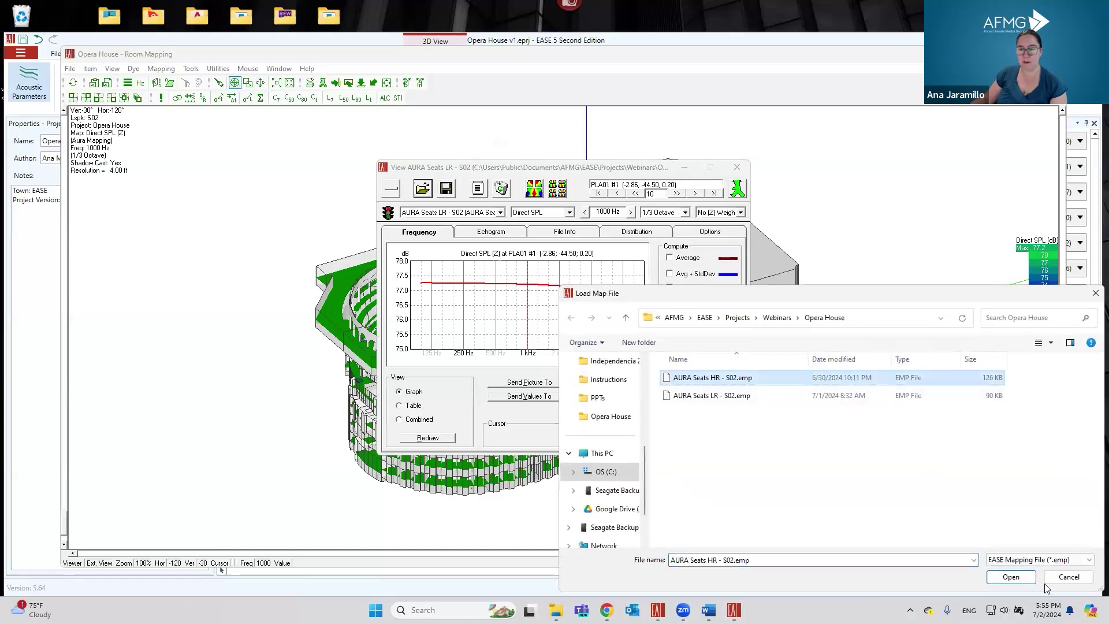
pyautogui.click(1010, 578)
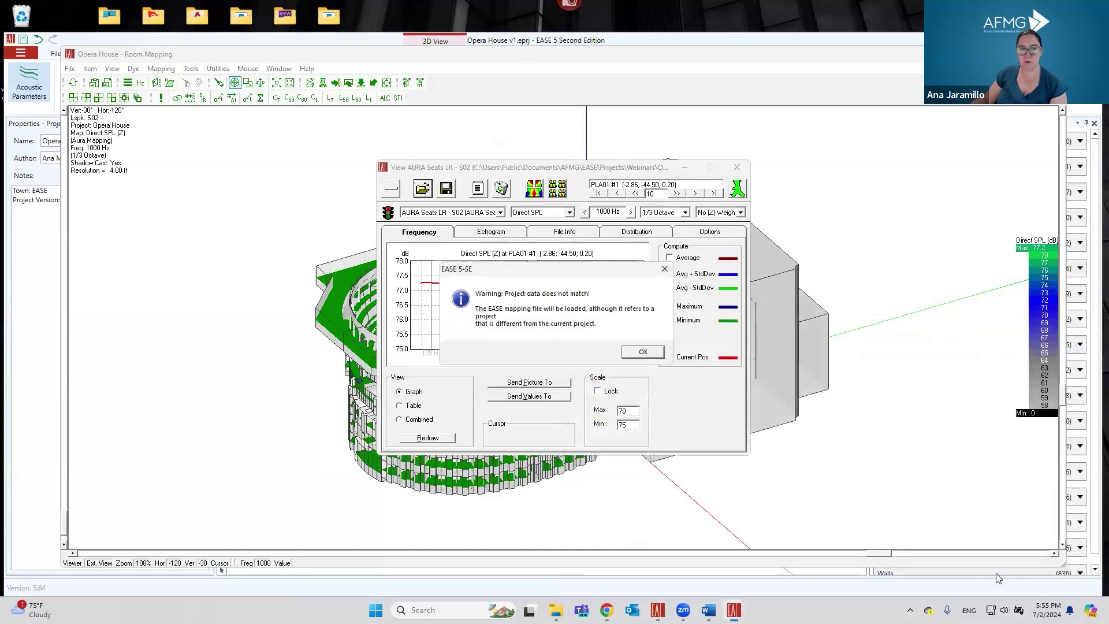
pyautogui.click(655, 355)
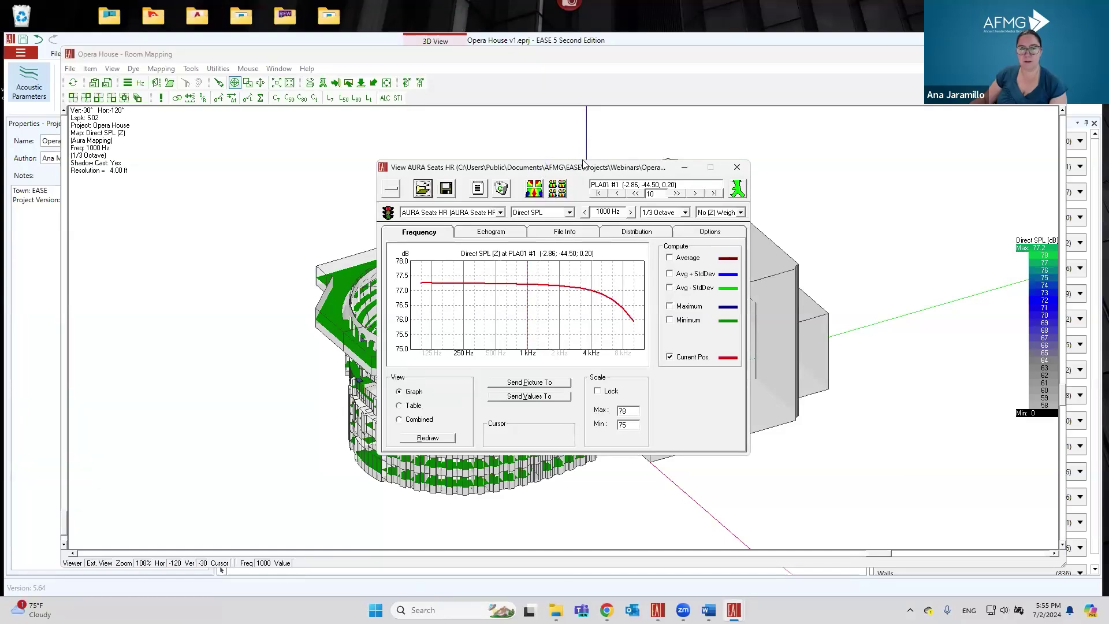
pyautogui.moveTo(568, 171); pyautogui.dragTo(675, 83)
pyautogui.click(520, 102)
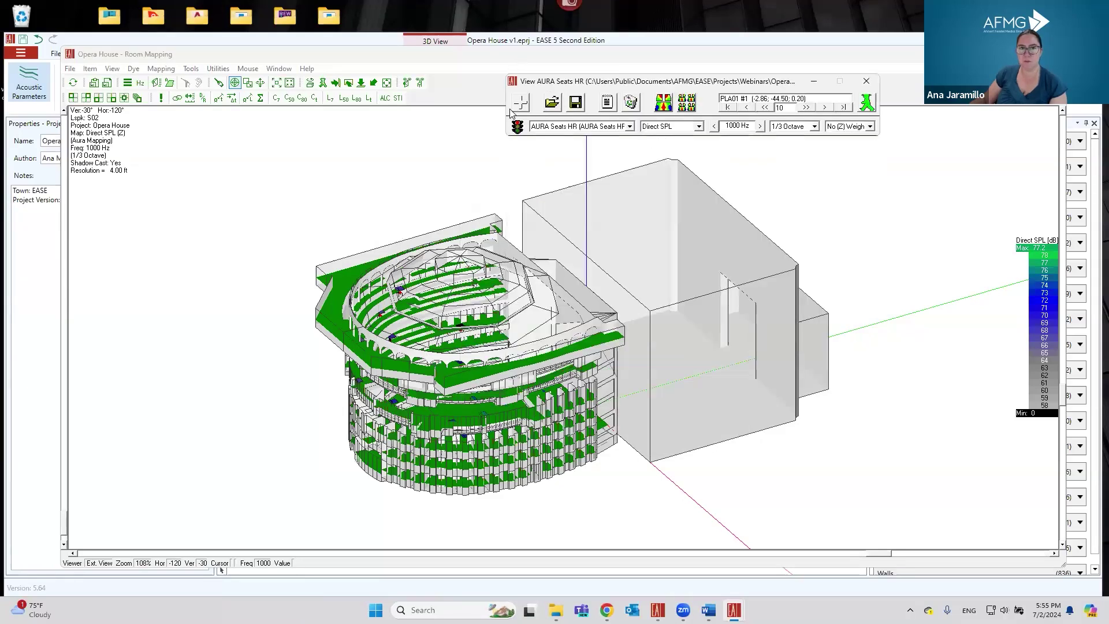
# Step: Expand the AURA Seats HR map viewer to its graphs and show the model from above with the audience areas hidden
pyautogui.click(521, 103)
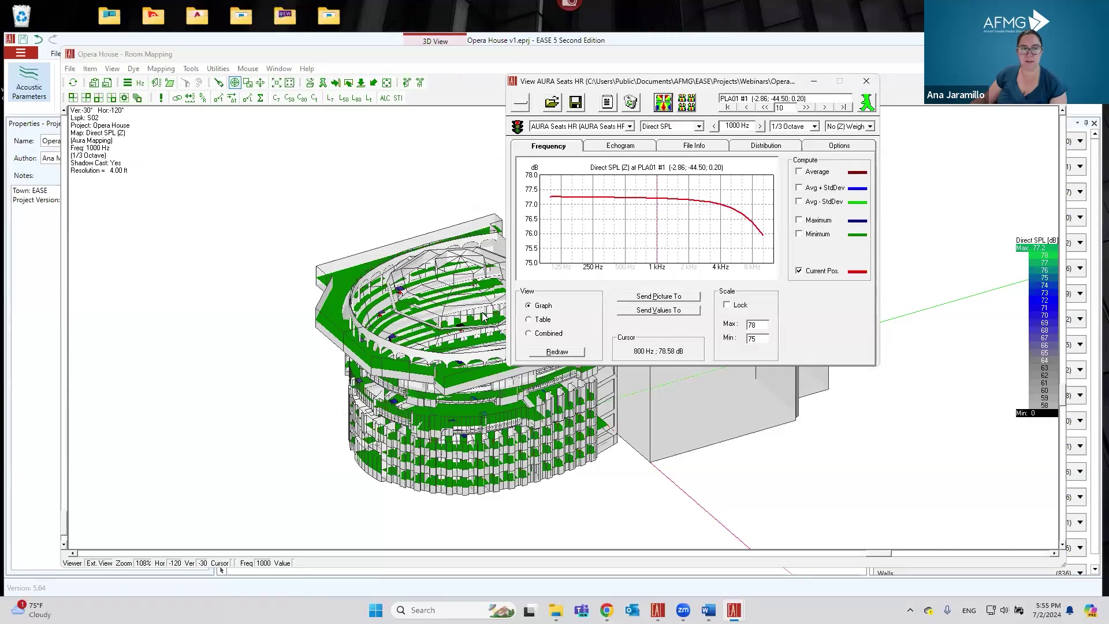
pyautogui.click(361, 84)
pyautogui.click(361, 84)
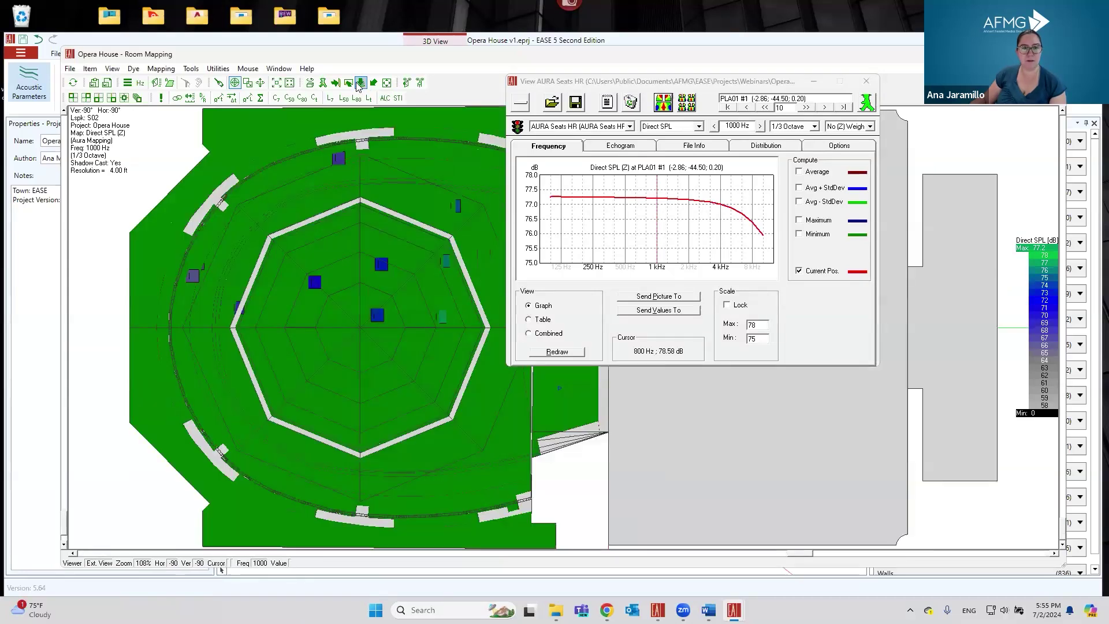
pyautogui.click(90, 69)
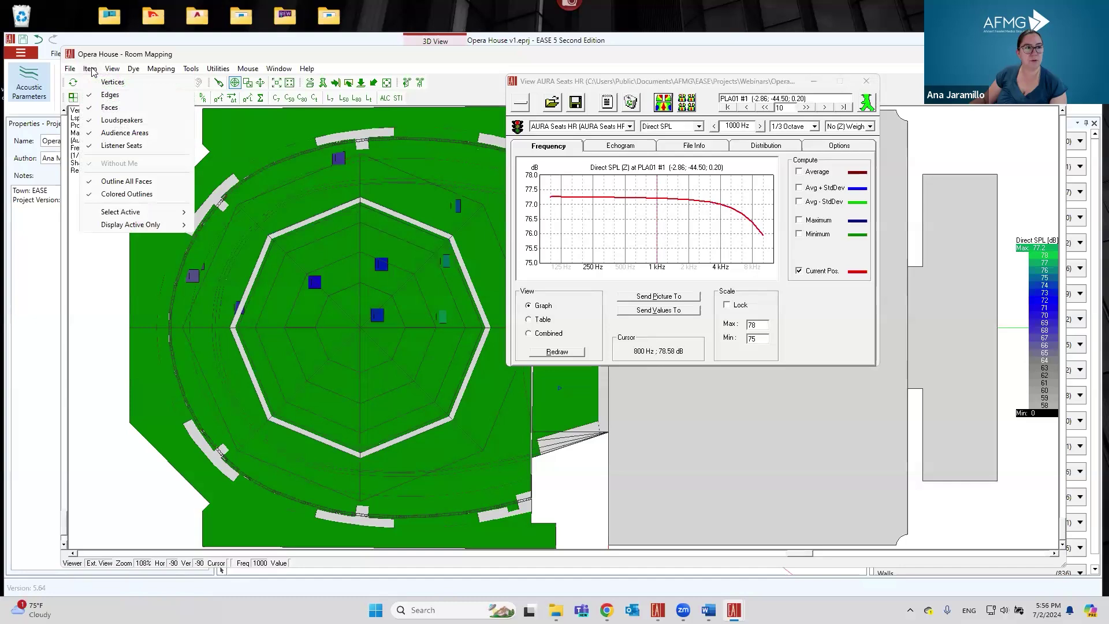
pyautogui.click(107, 133)
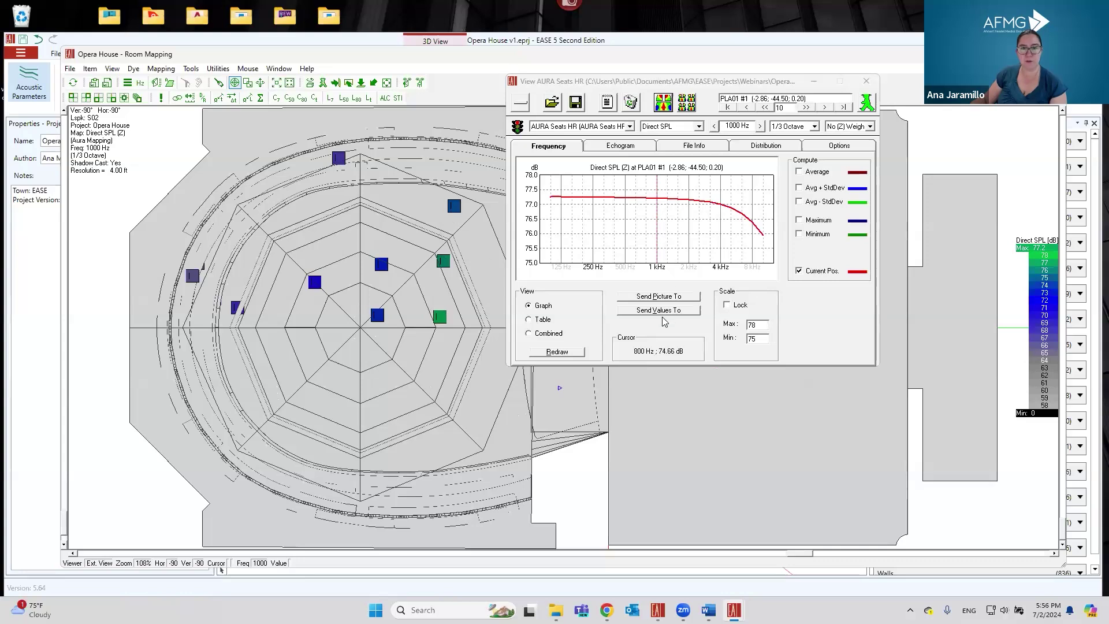
# Step: Select T30 as the mapped quantity and display the 1000 Hz echogram with its Schroeder curve
pyautogui.click(670, 126)
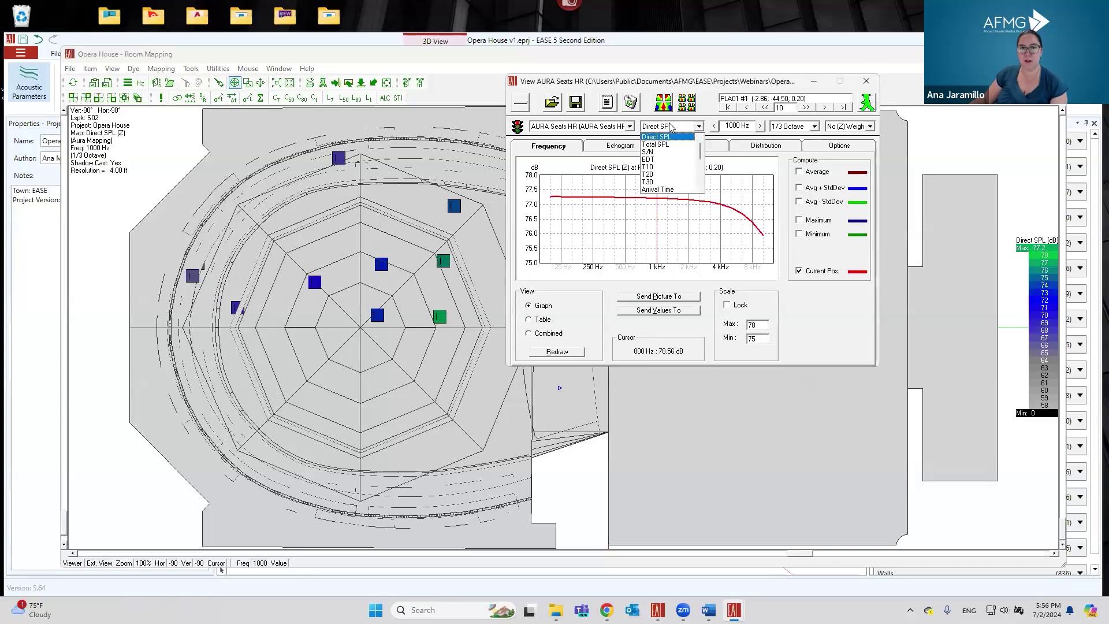
pyautogui.click(656, 181)
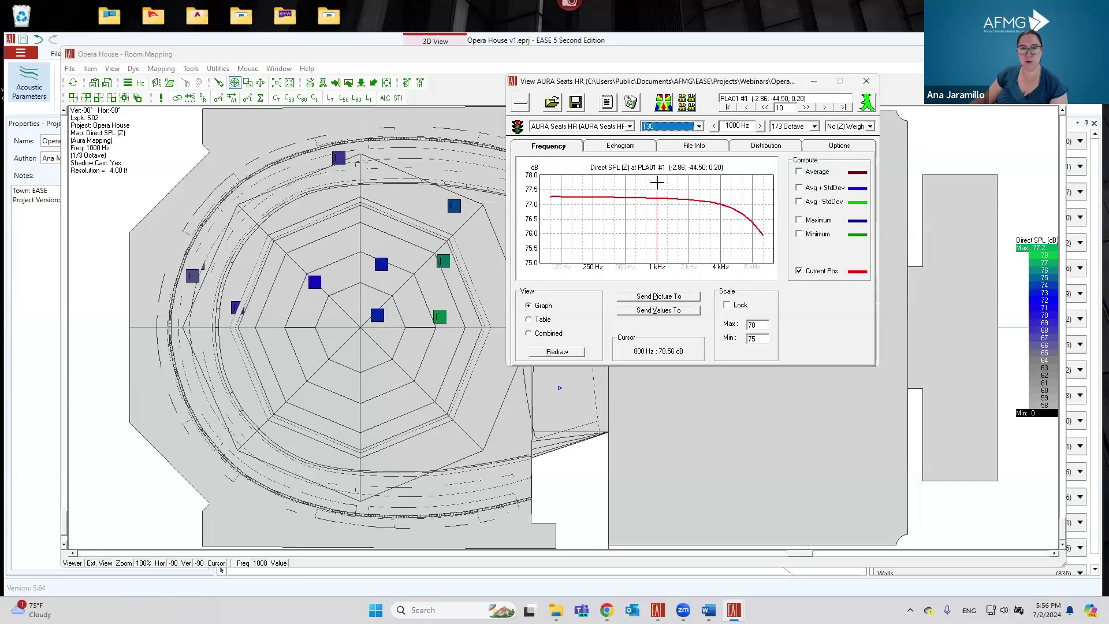
pyautogui.click(604, 148)
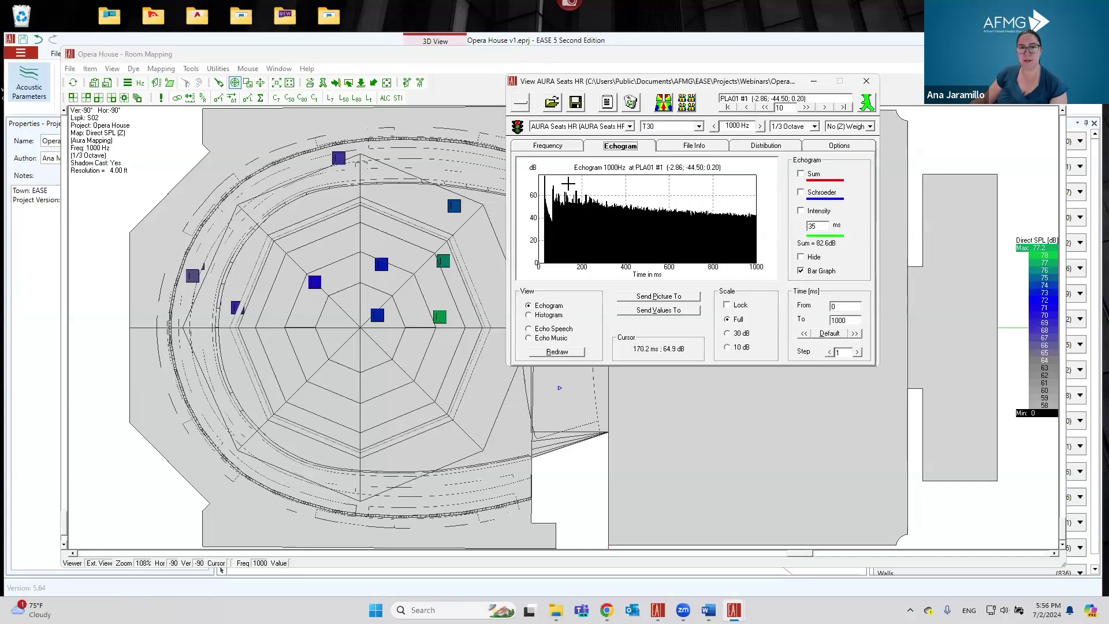
pyautogui.click(802, 193)
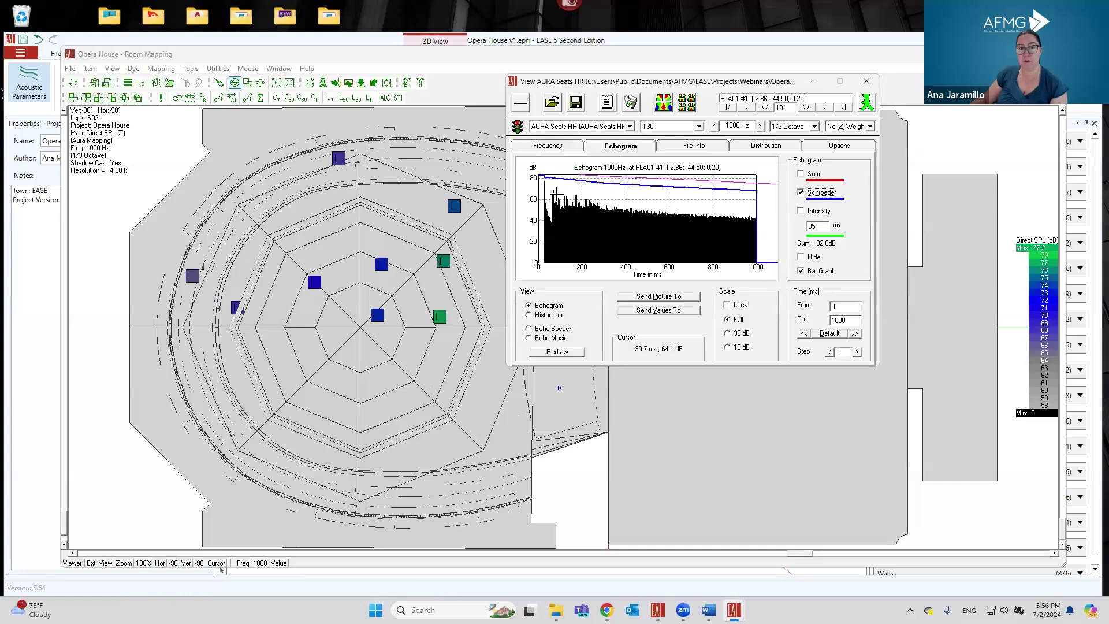
# Step: Compare the echograms of the AURA Seats LR and HR maps, ending on the LR map
pyautogui.click(563, 128)
pyautogui.click(563, 136)
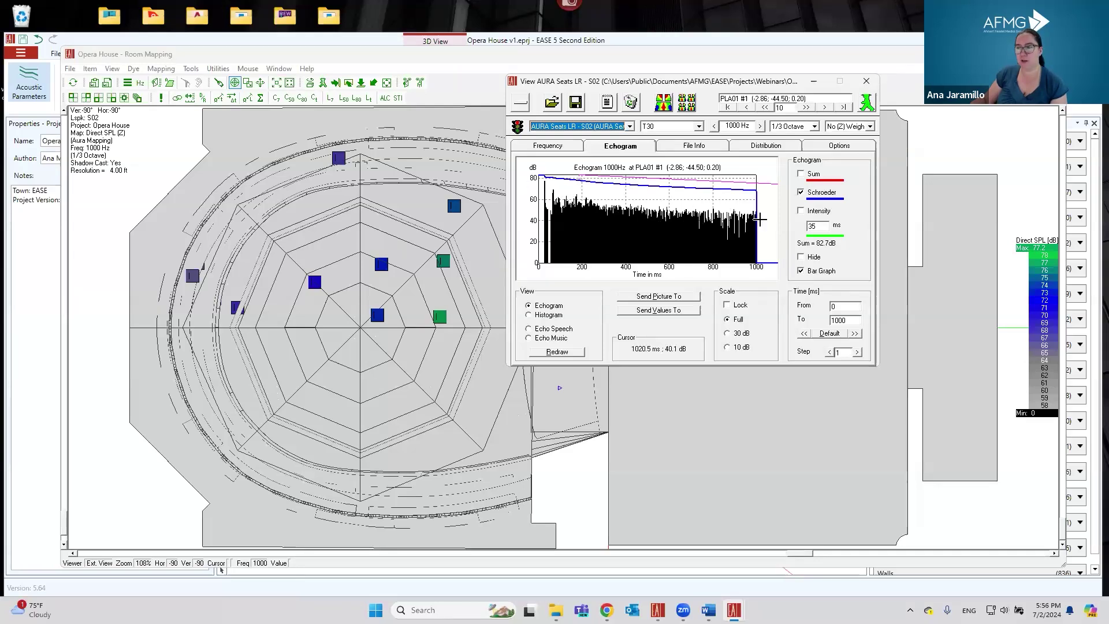
pyautogui.click(593, 128)
pyautogui.click(592, 144)
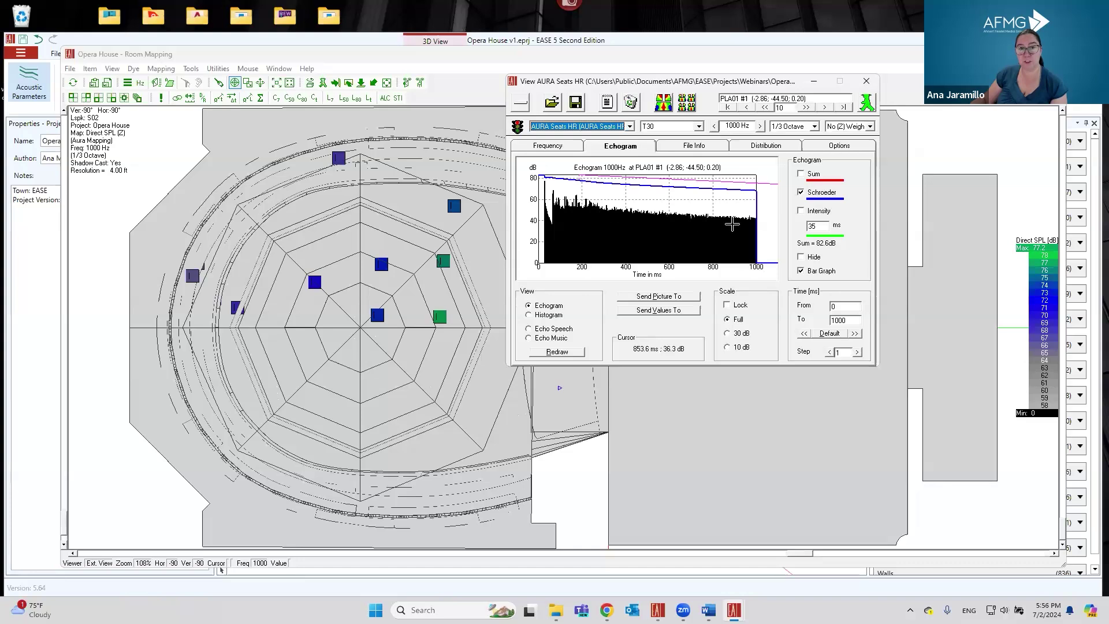
pyautogui.click(582, 130)
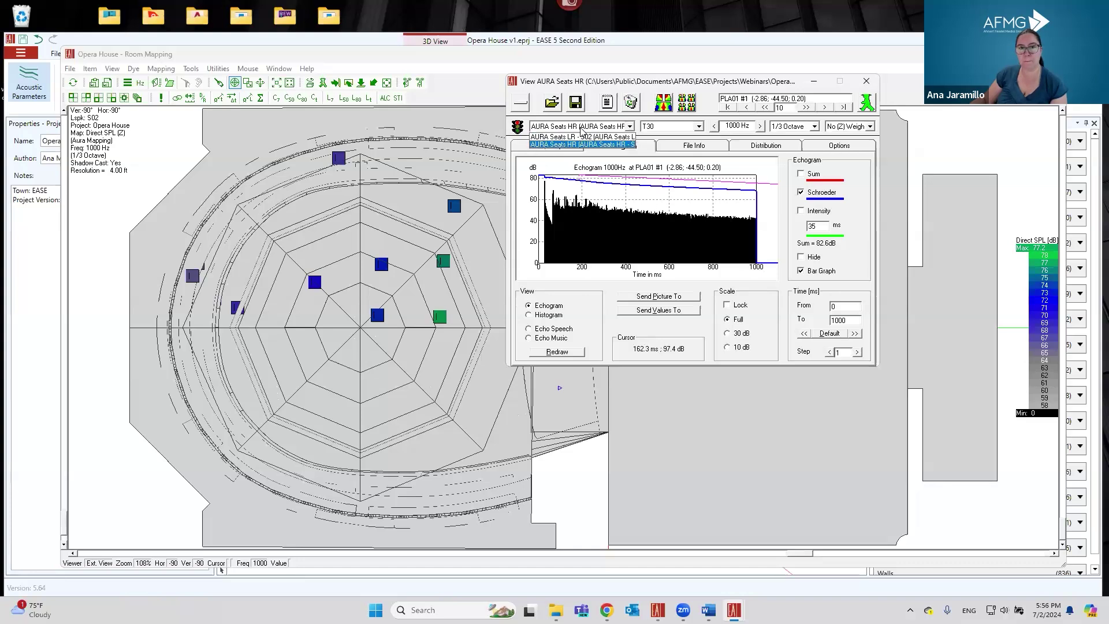
pyautogui.click(580, 137)
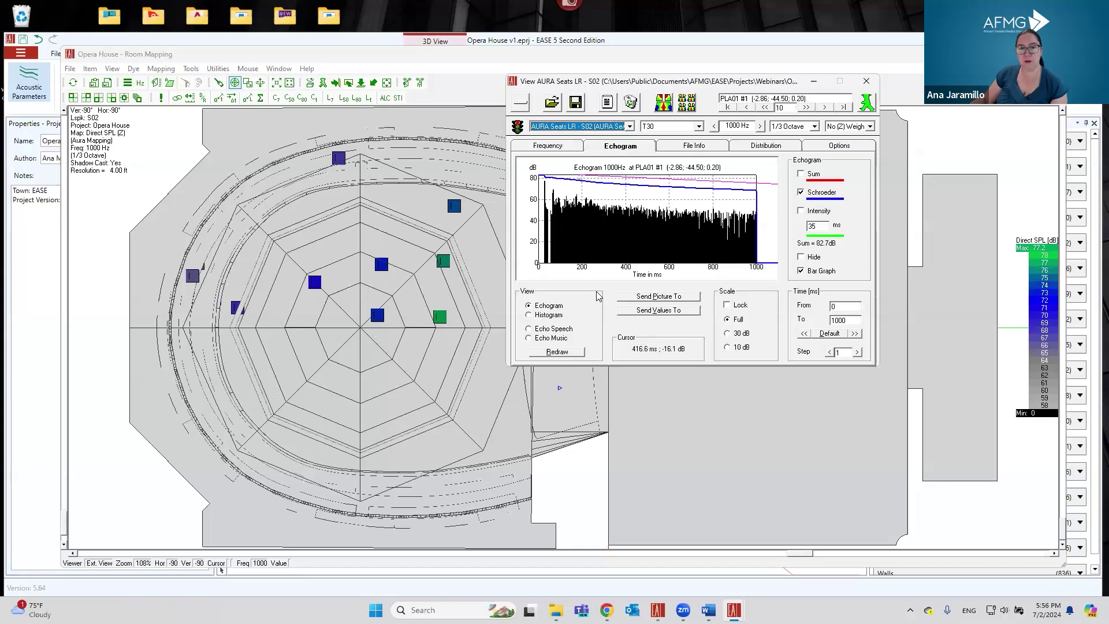
# Step: Show the histogram of the AURA Seats LR map and read the particle counts at several arrival times
pyautogui.click(528, 316)
pyautogui.click(561, 266)
pyautogui.click(560, 262)
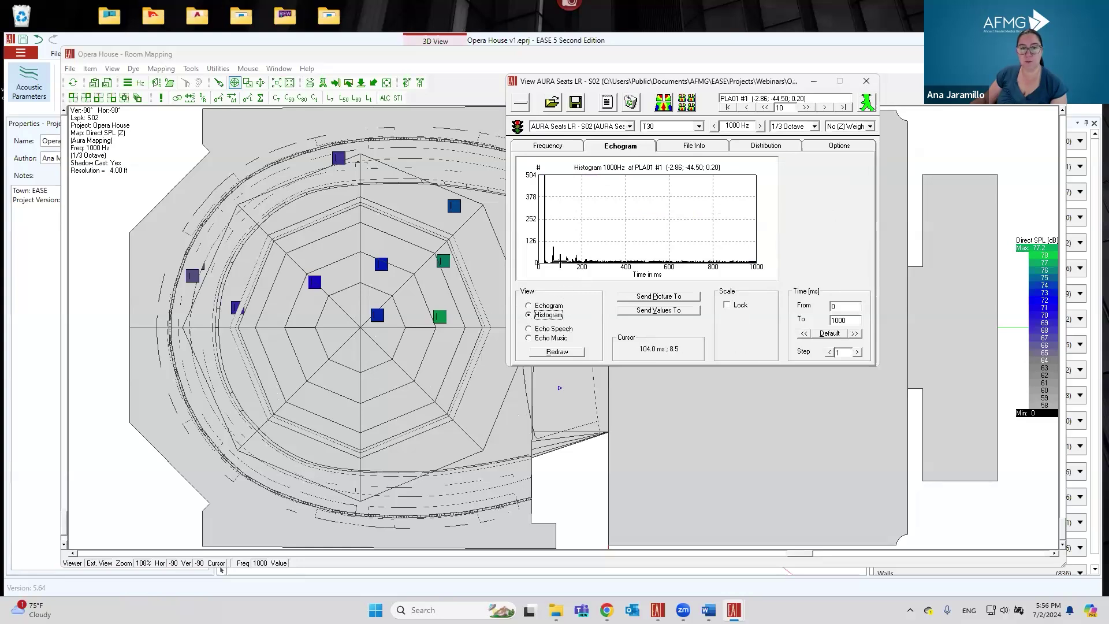
pyautogui.click(638, 264)
pyautogui.click(749, 265)
pyautogui.click(604, 262)
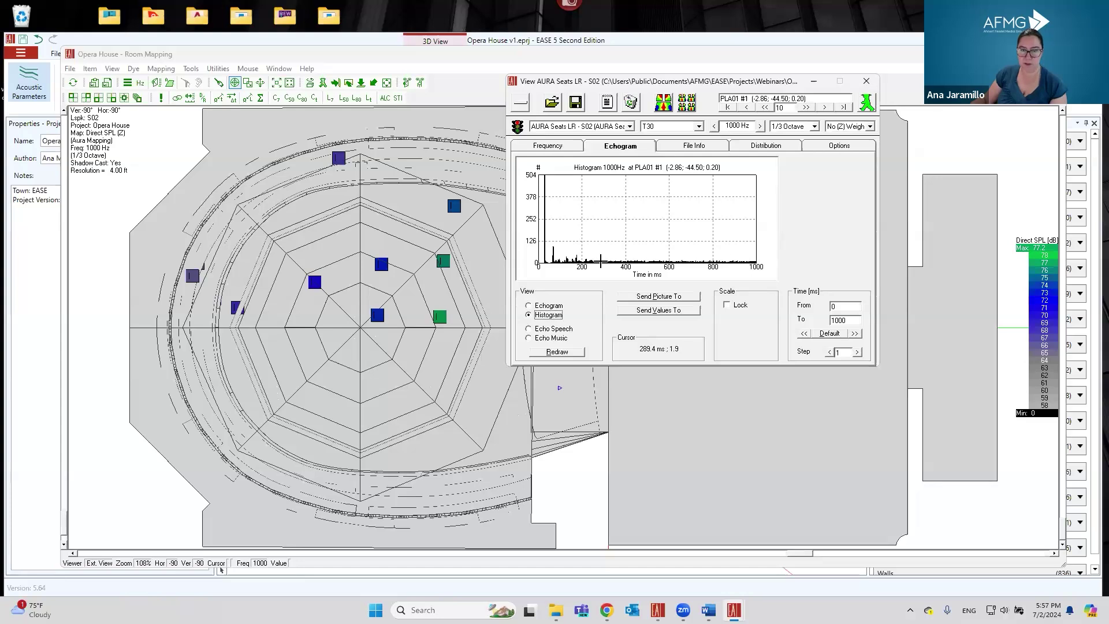
pyautogui.click(666, 263)
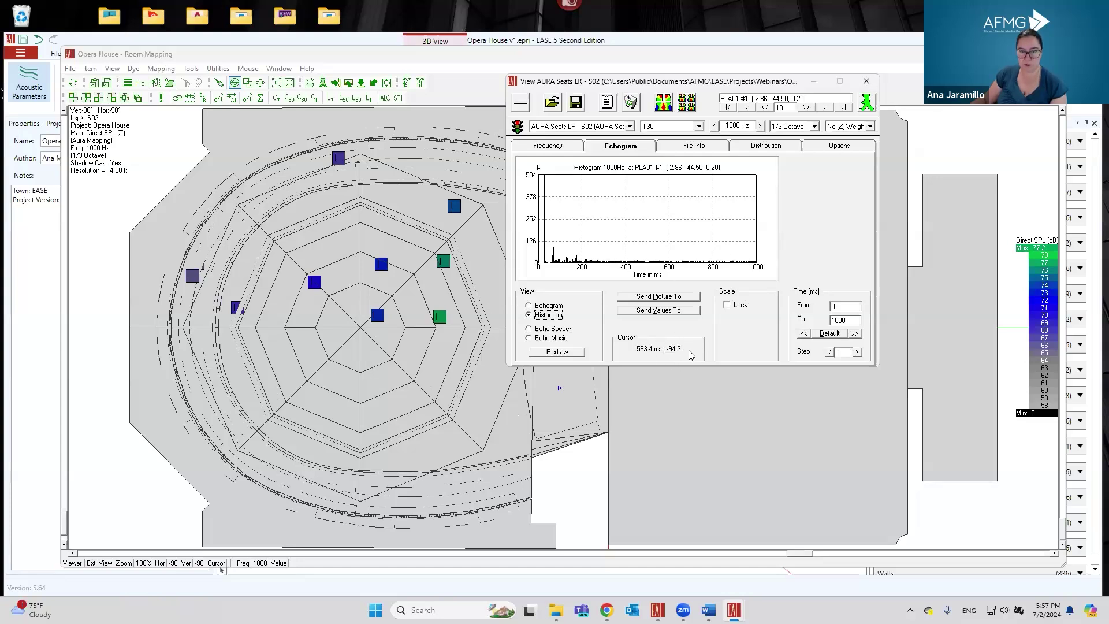
pyautogui.click(633, 263)
pyautogui.click(633, 260)
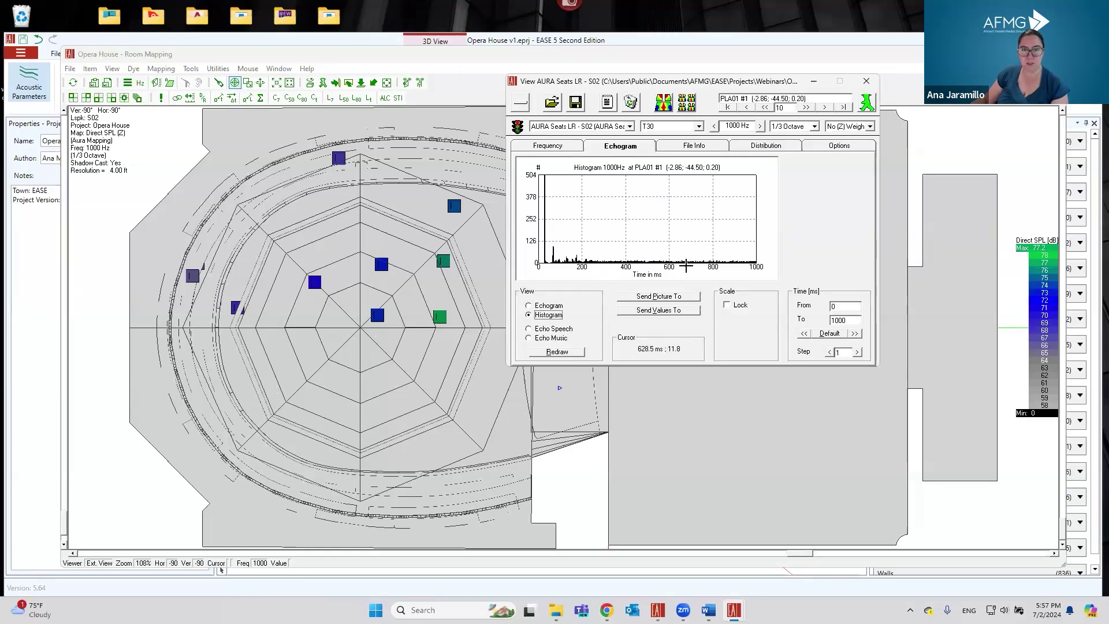
# Step: Switch the histogram to the AURA Seats HR map and step through the listener seats to PAA02 #12
pyautogui.click(594, 127)
pyautogui.click(592, 144)
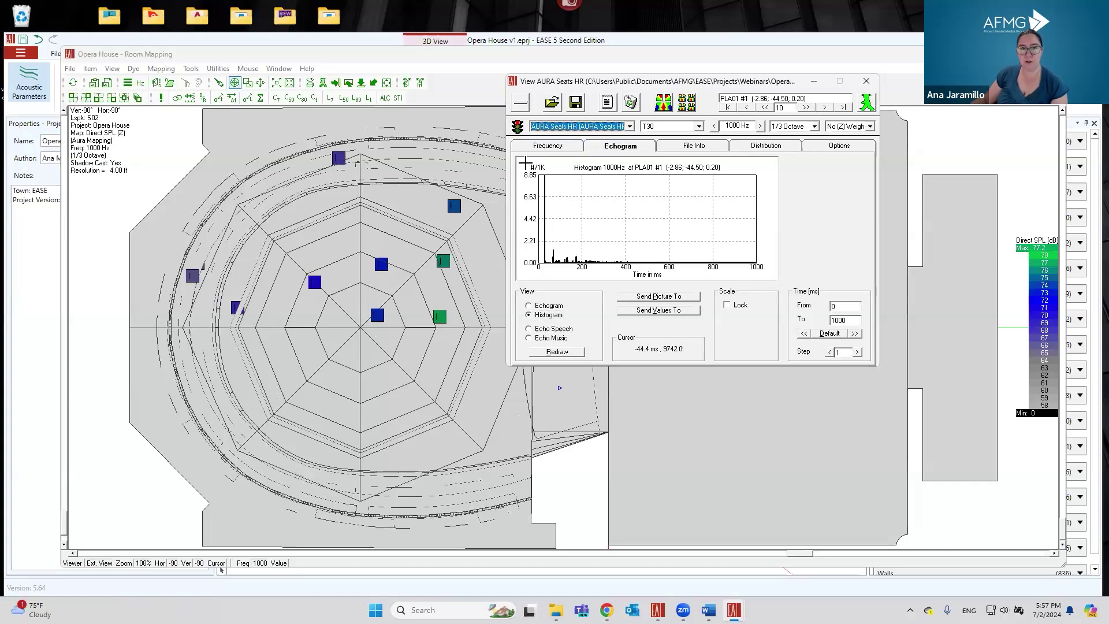
pyautogui.click(823, 108)
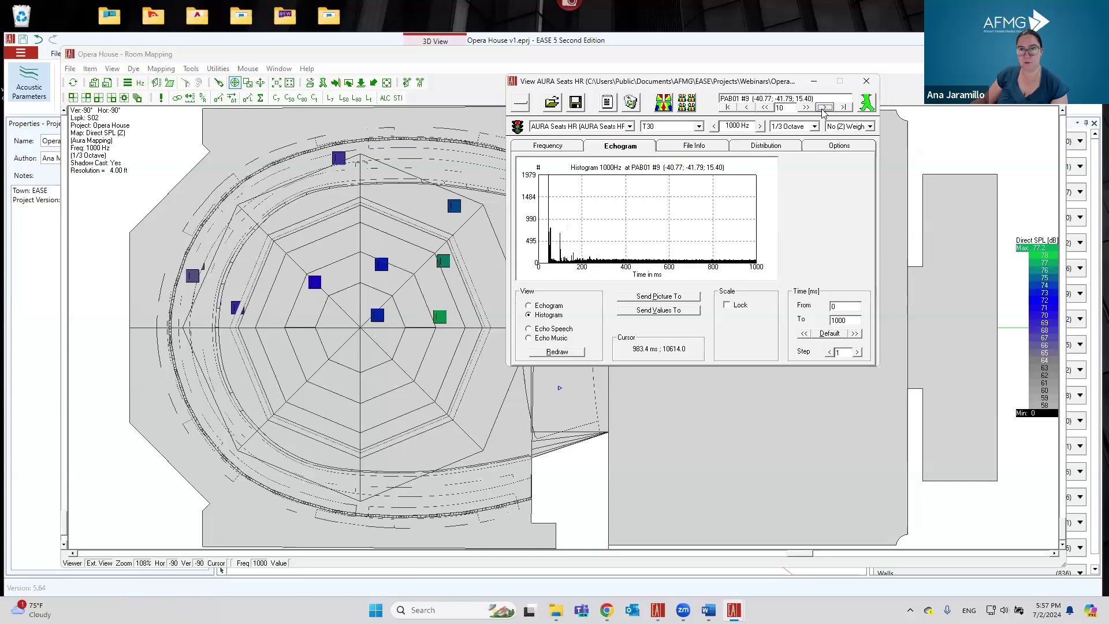
pyautogui.click(746, 107)
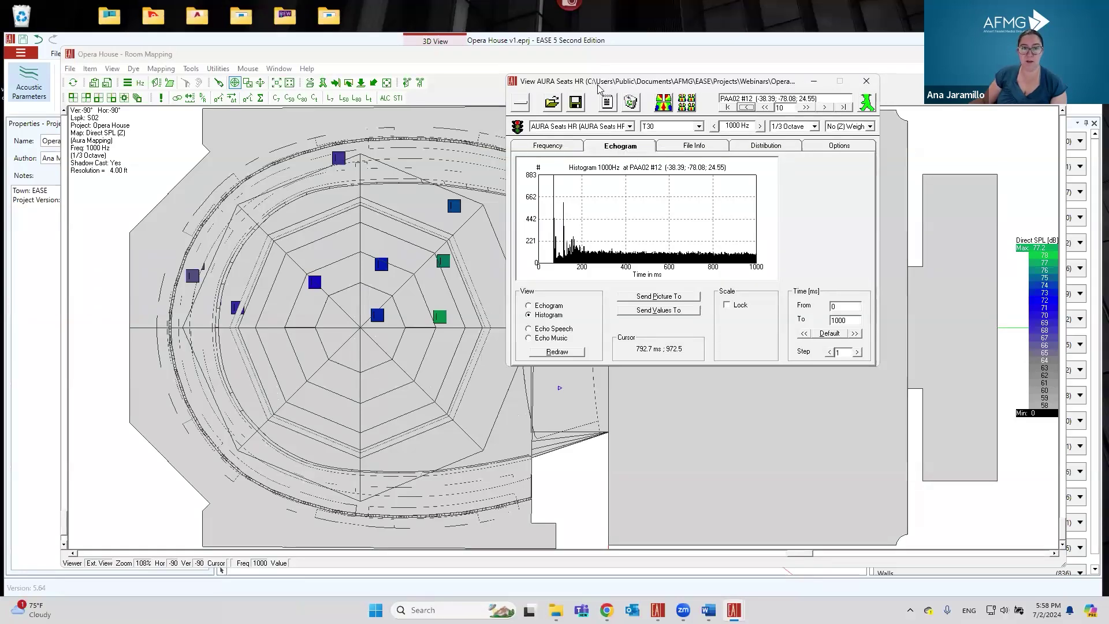
# Step: Move the map viewer clear of the model and examine the histogram at listener seat PAR02 #20
pyautogui.moveTo(598, 87); pyautogui.dragTo(629, 87)
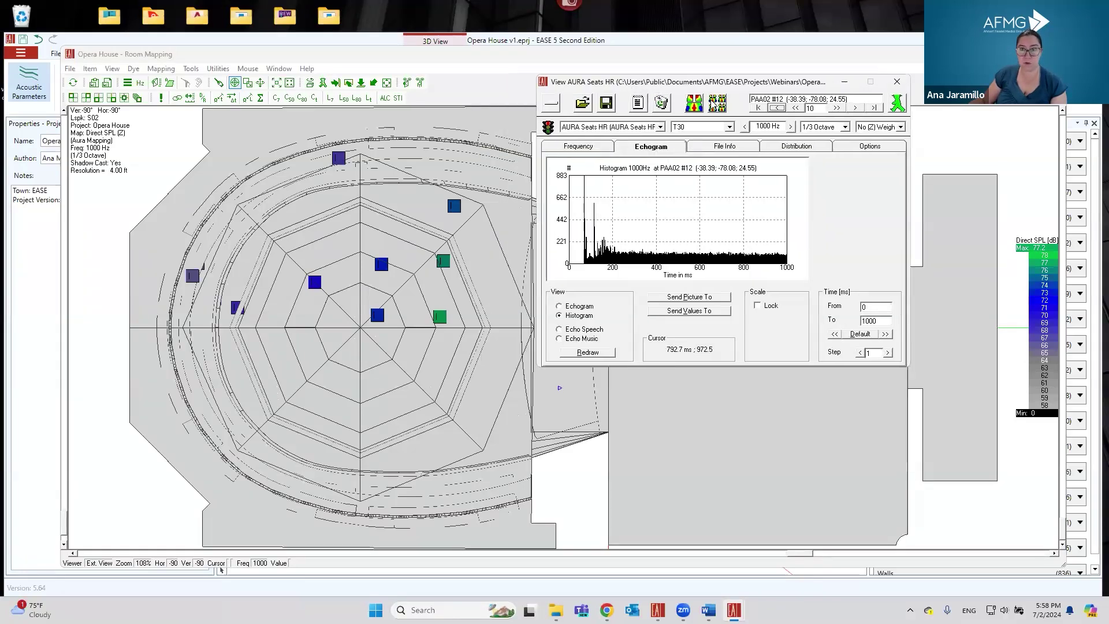
pyautogui.click(875, 108)
pyautogui.doubleClick(779, 99)
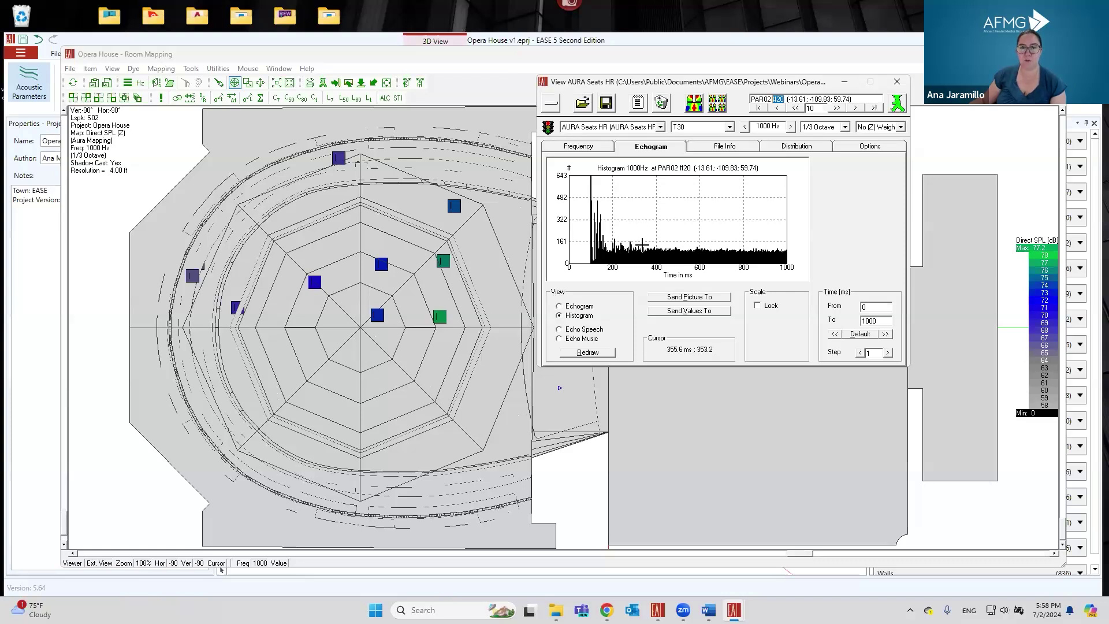
pyautogui.click(789, 99)
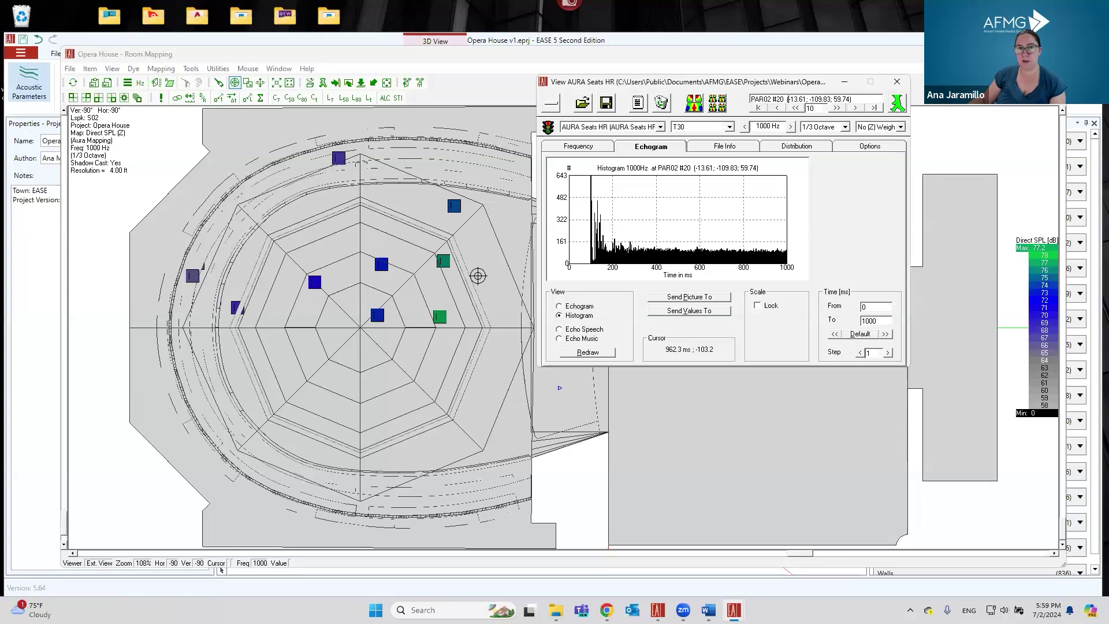
# Step: Open the Aura response calculation, view its calculation parameters for loudspeaker S02, and quit without simulating
pyautogui.click(192, 69)
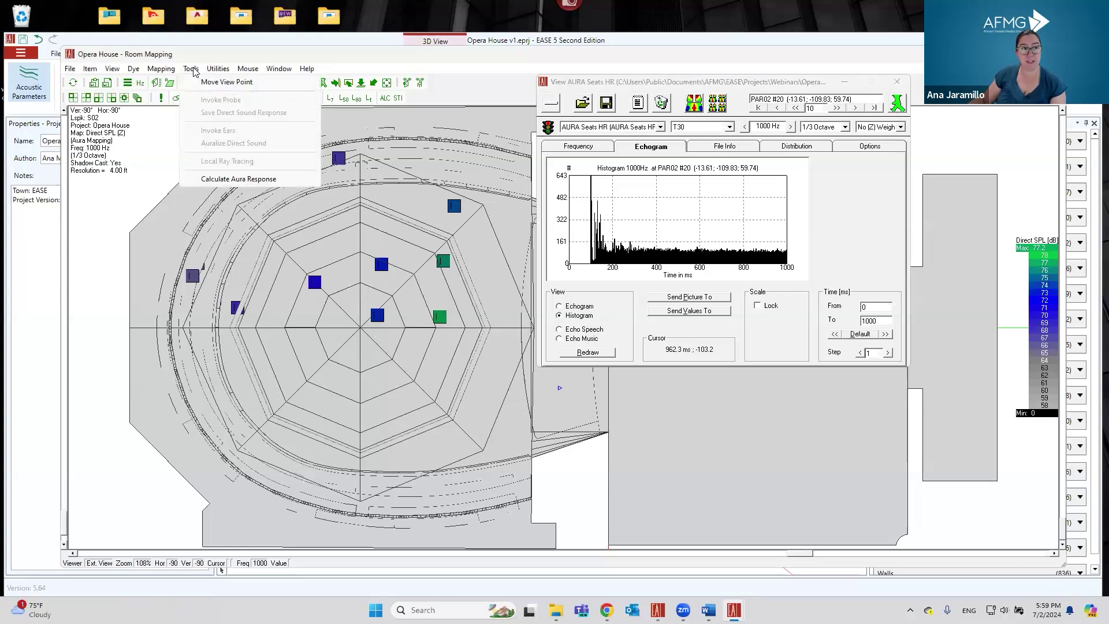
pyautogui.click(236, 179)
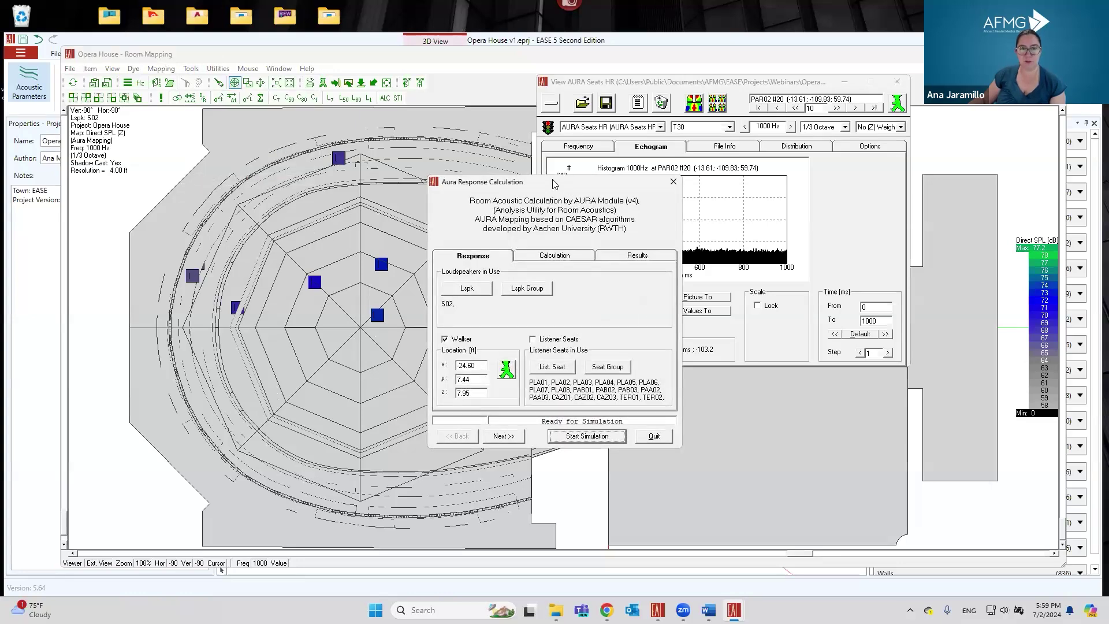
pyautogui.moveTo(555, 184); pyautogui.dragTo(466, 122)
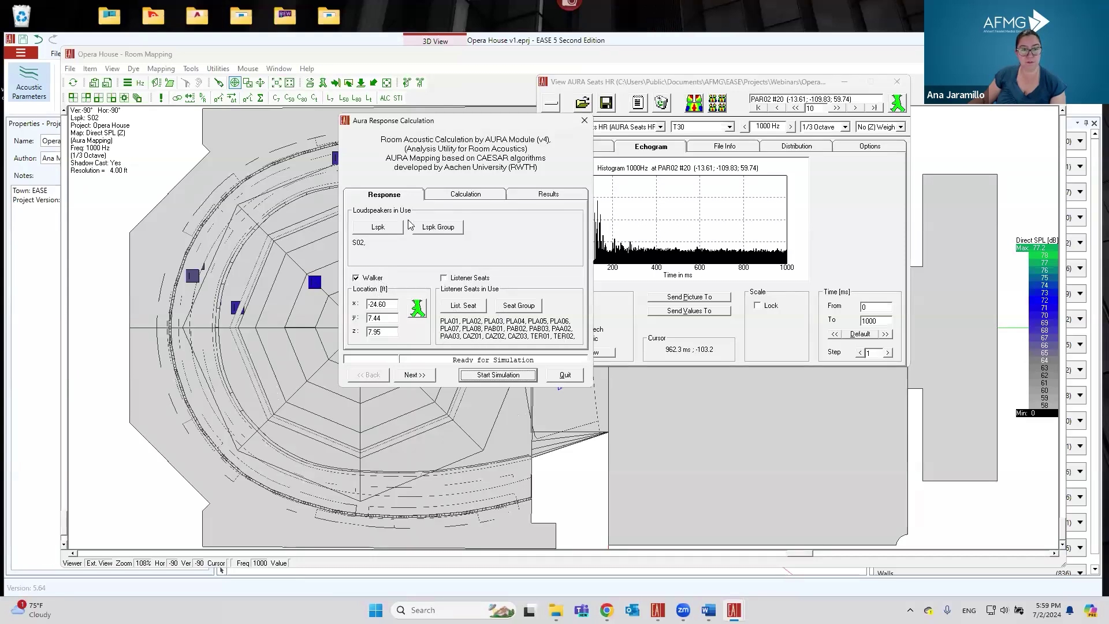
pyautogui.click(444, 195)
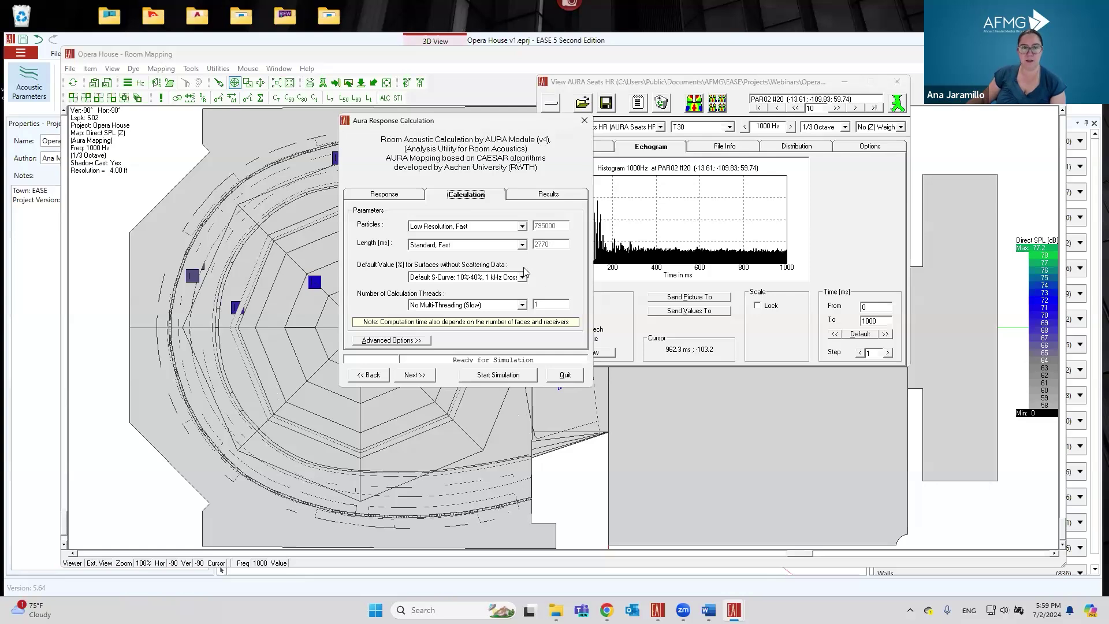
pyautogui.click(572, 376)
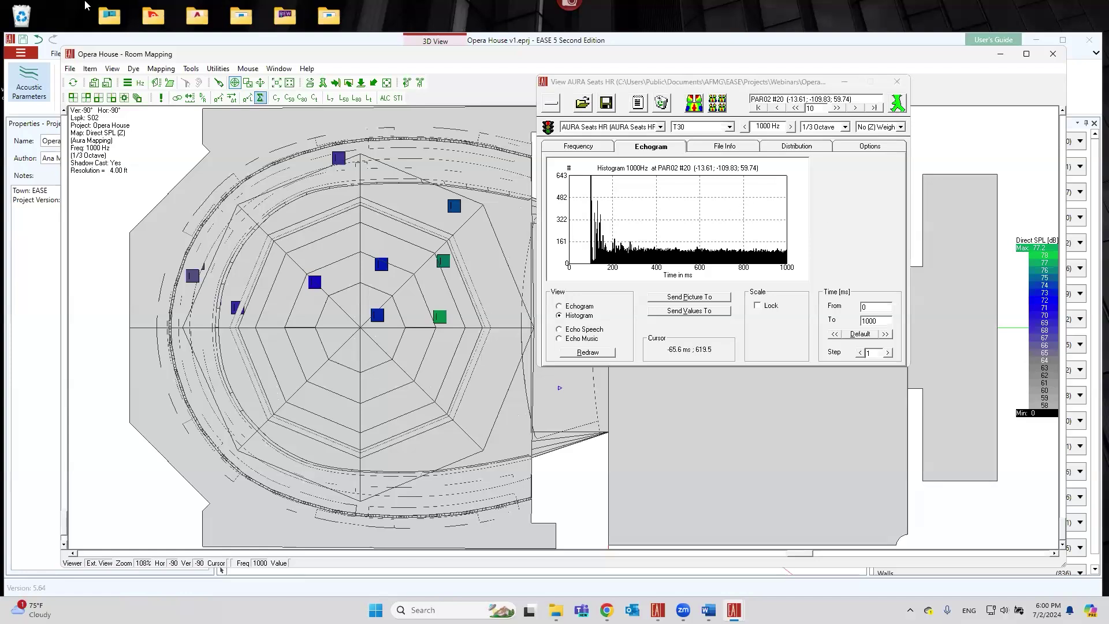
# Step: Reopen the Aura response calculation and review the default scattering options, keeping Default S-Curve: 10%-40%
pyautogui.click(161, 68)
pyautogui.click(192, 114)
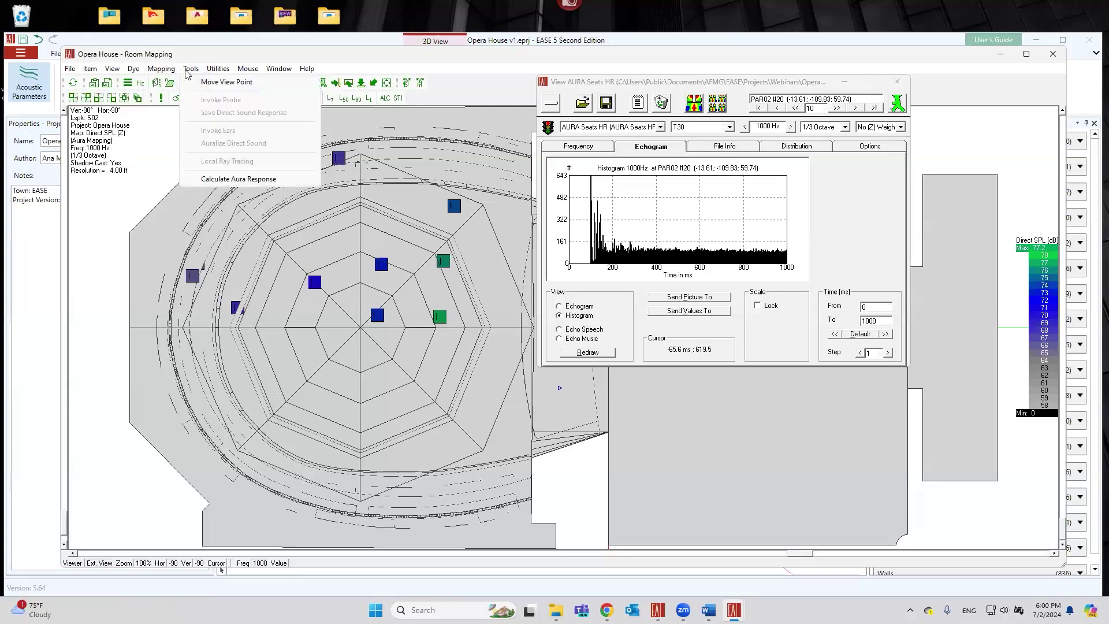
pyautogui.click(231, 177)
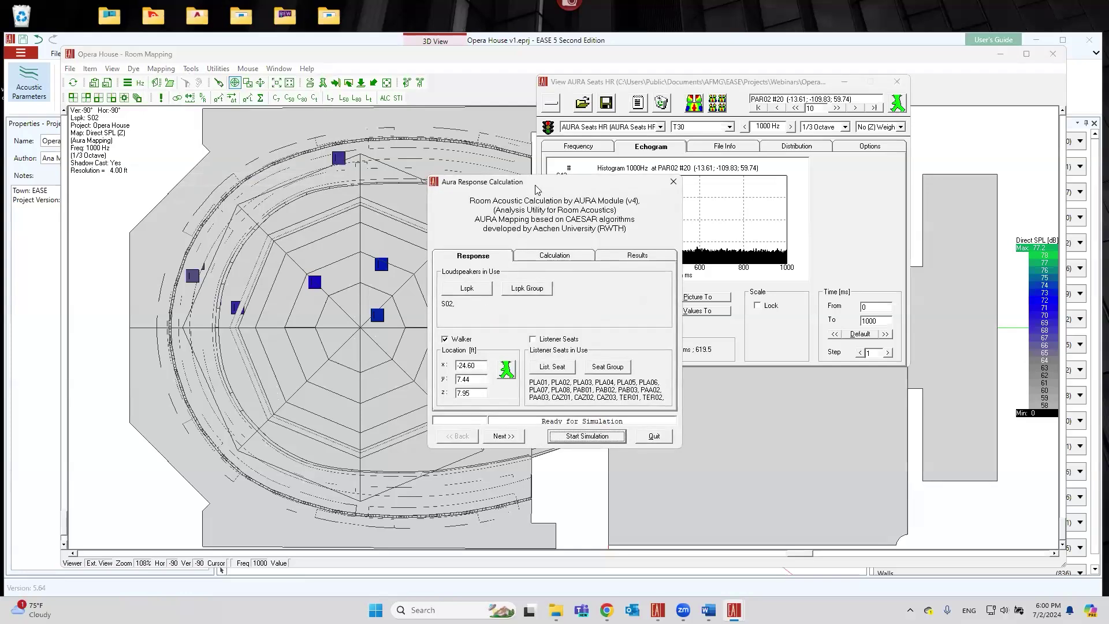
pyautogui.moveTo(535, 182); pyautogui.dragTo(539, 142)
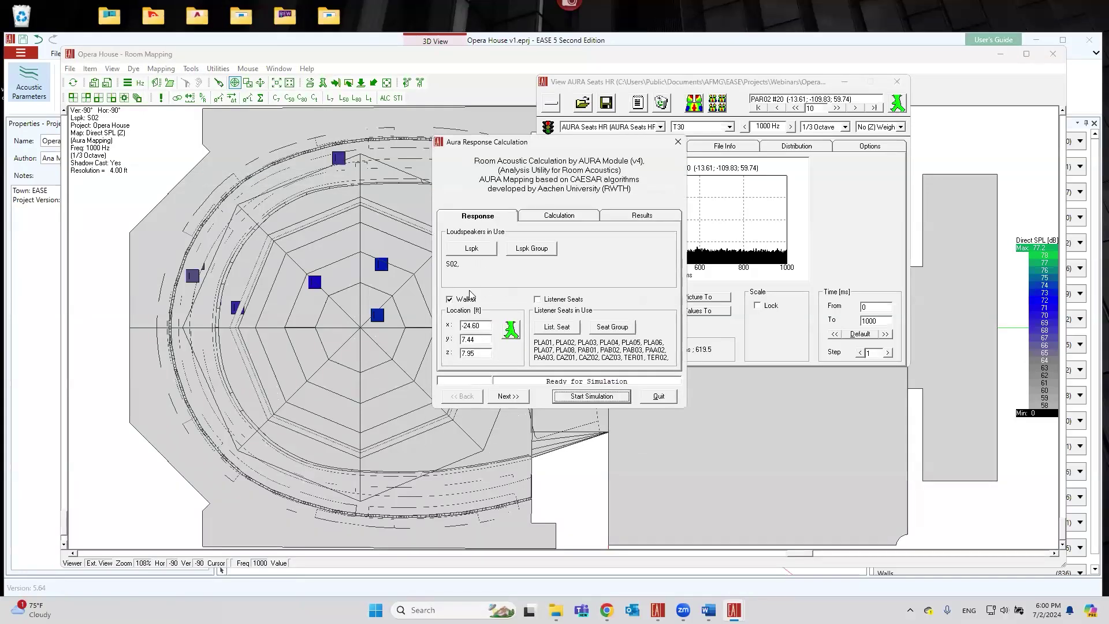
pyautogui.click(535, 216)
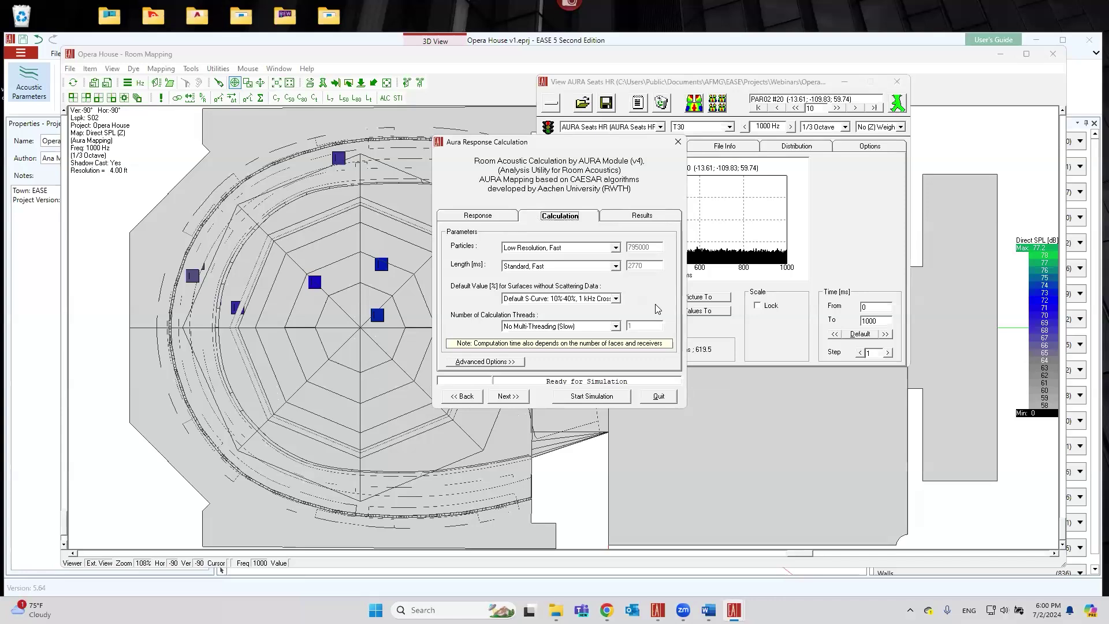
pyautogui.click(617, 299)
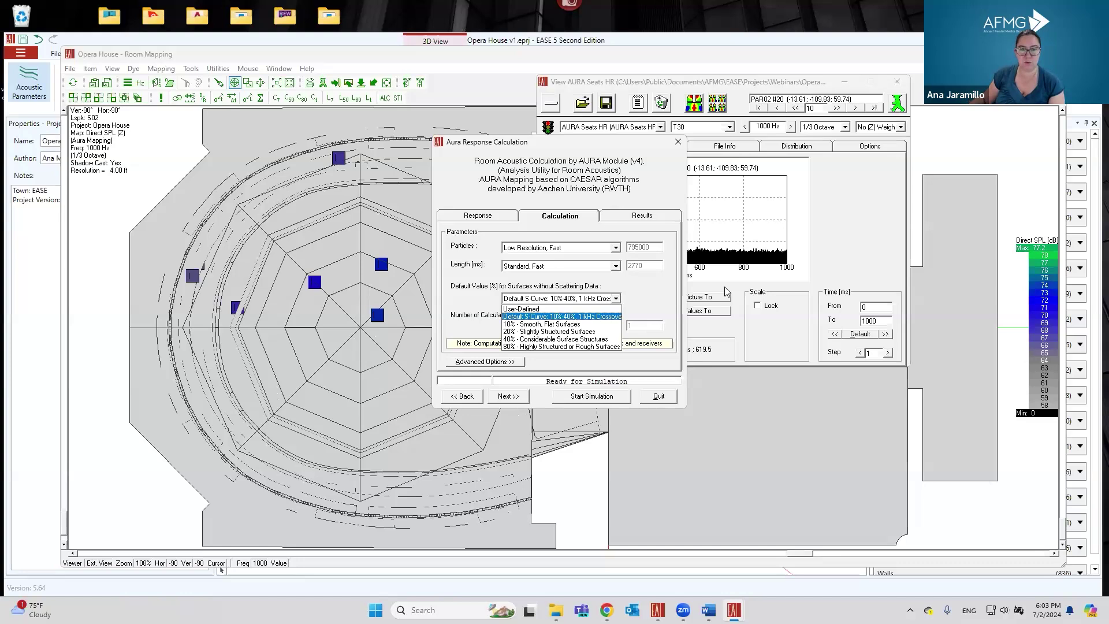
pyautogui.click(647, 301)
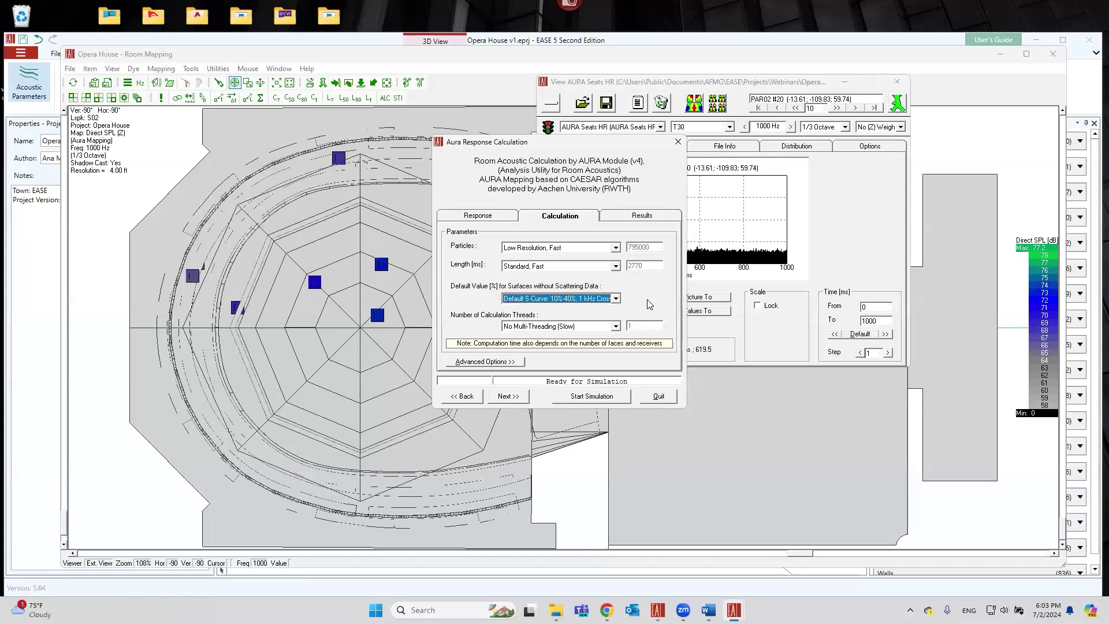
# Step: Enable the binaural (BIR) and B-format (WAV) output files for the Aura response calculation, and quit without simulating
pyautogui.click(638, 218)
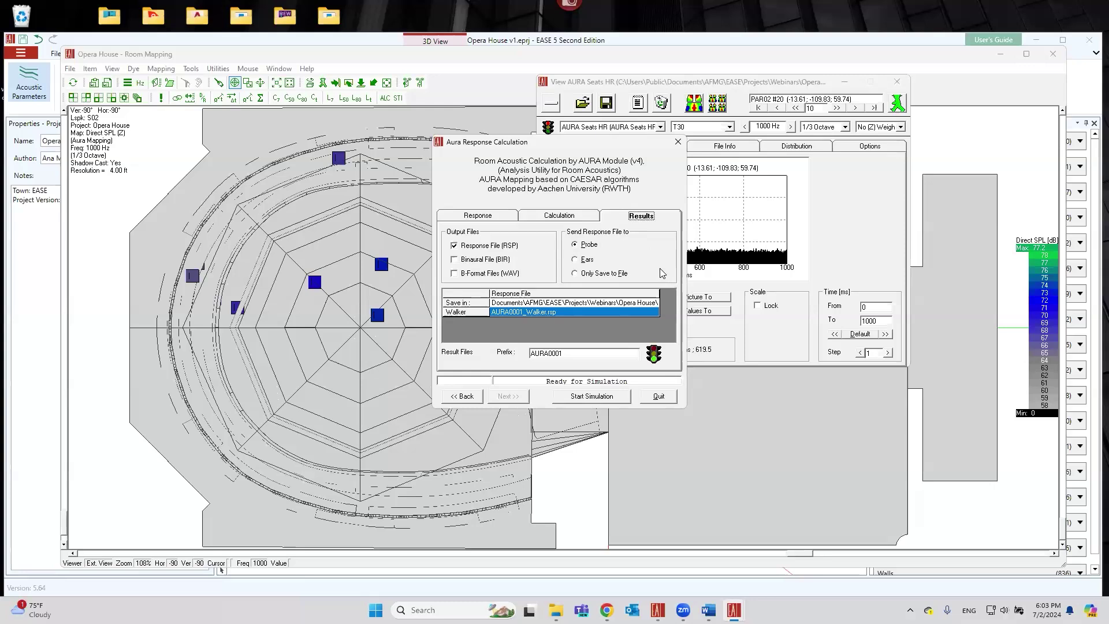
pyautogui.click(454, 260)
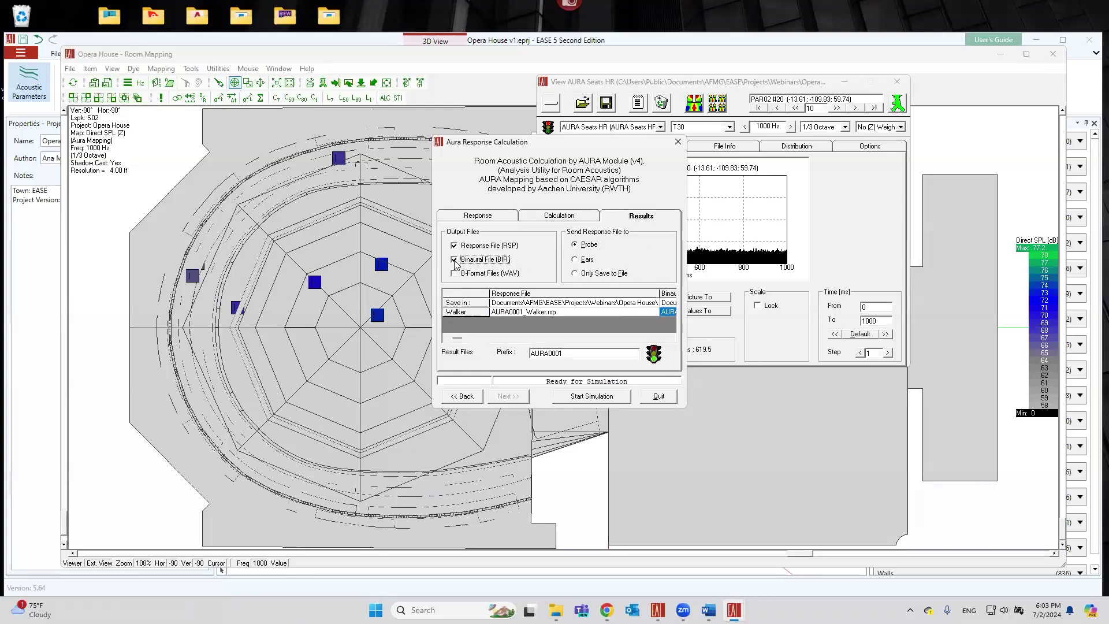
pyautogui.click(454, 273)
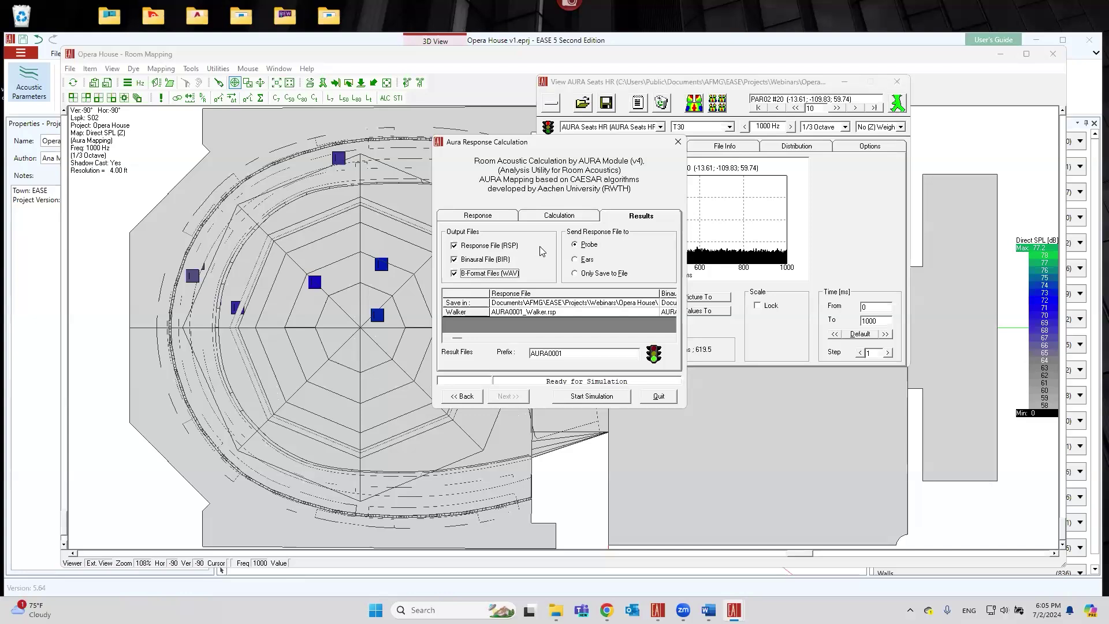
pyautogui.click(658, 396)
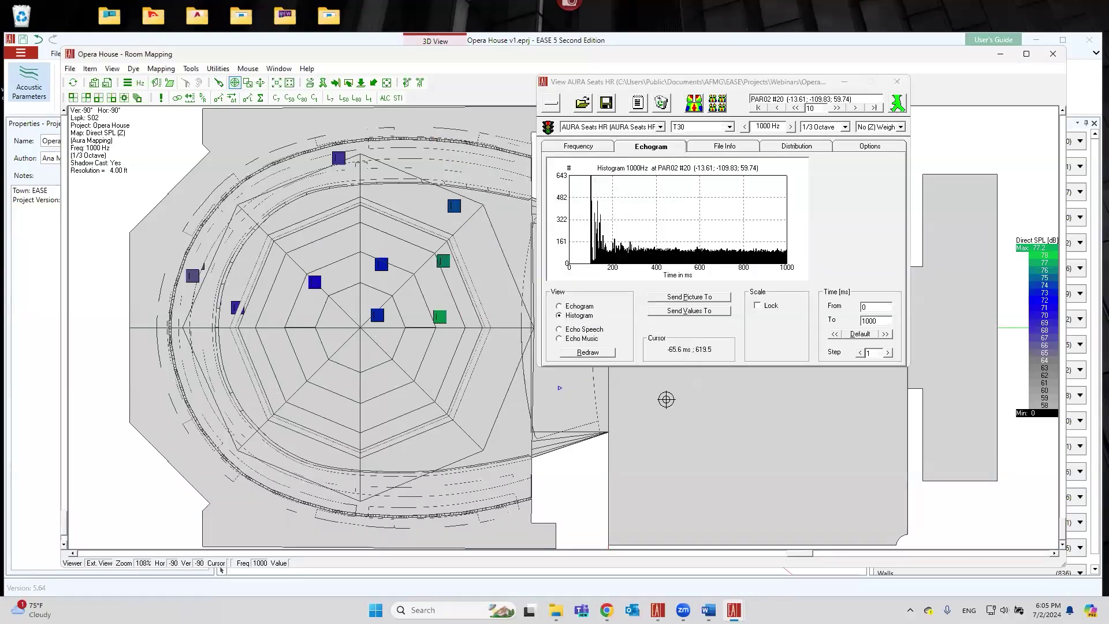
# Step: Switch the graph for listener seat PAR02 #20 to Echogram and set the displayed acoustic parameter to T10
pyautogui.click(579, 306)
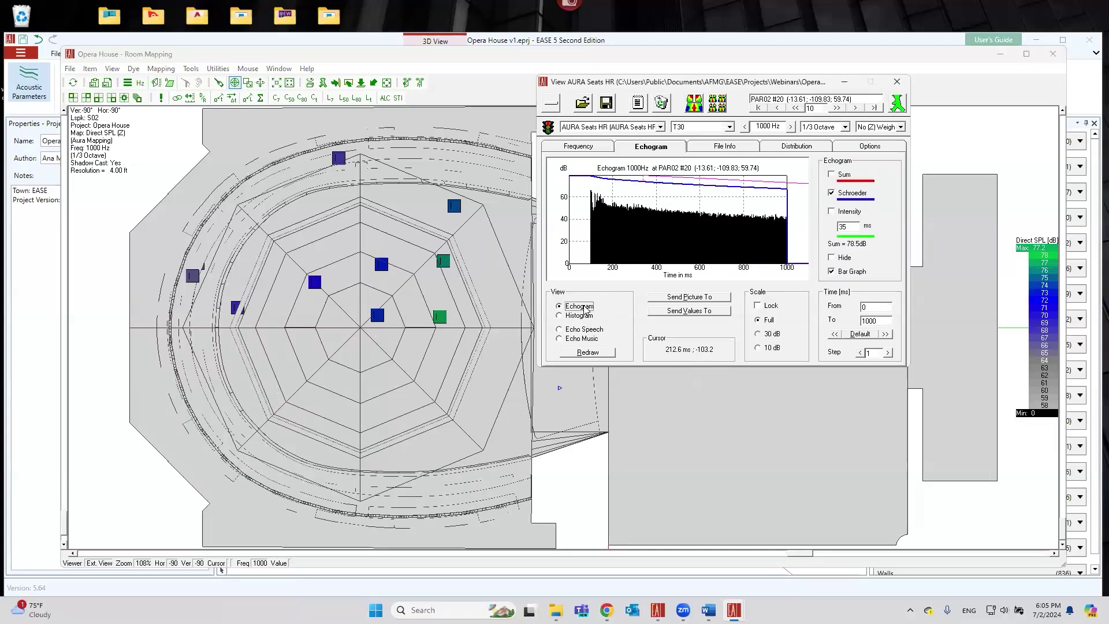
pyautogui.click(715, 128)
pyautogui.scroll(-4, 702, 178)
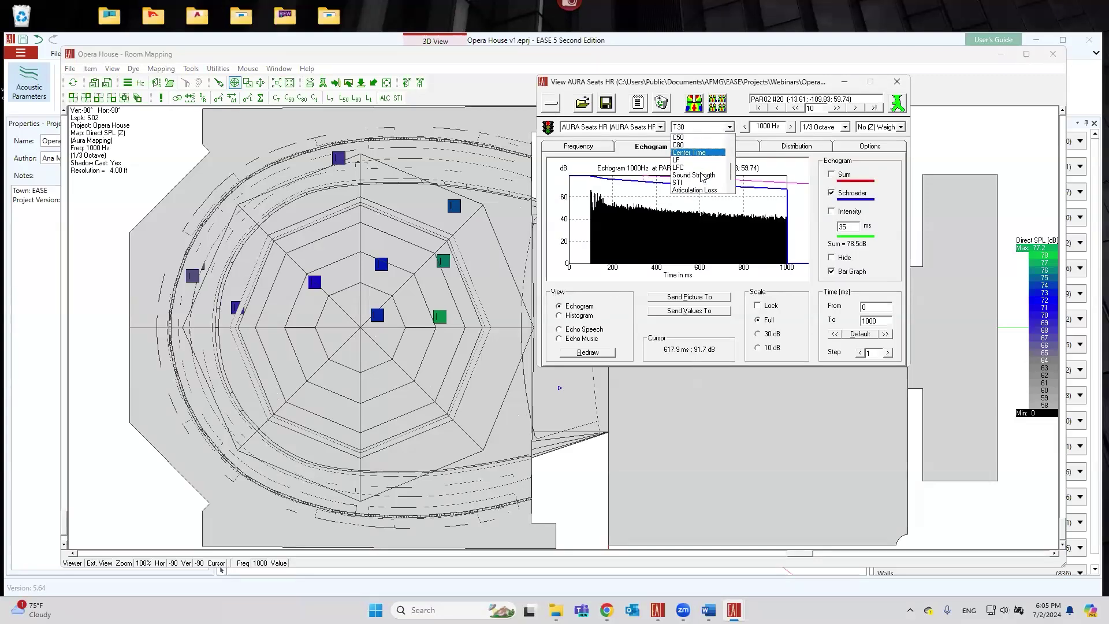
pyautogui.scroll(4, 701, 179)
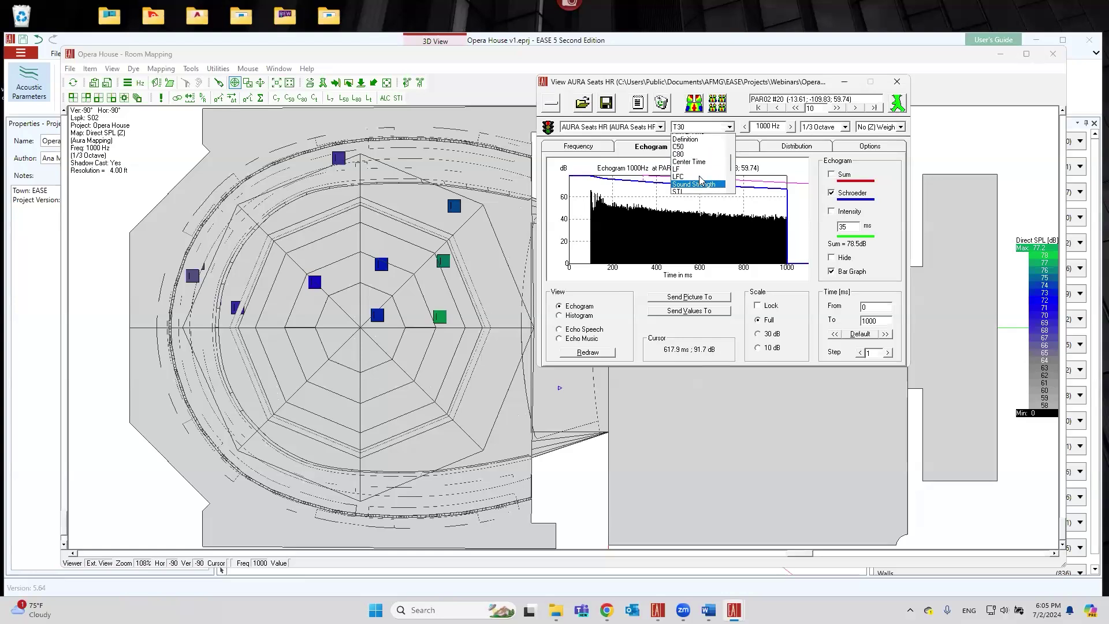
pyautogui.click(696, 175)
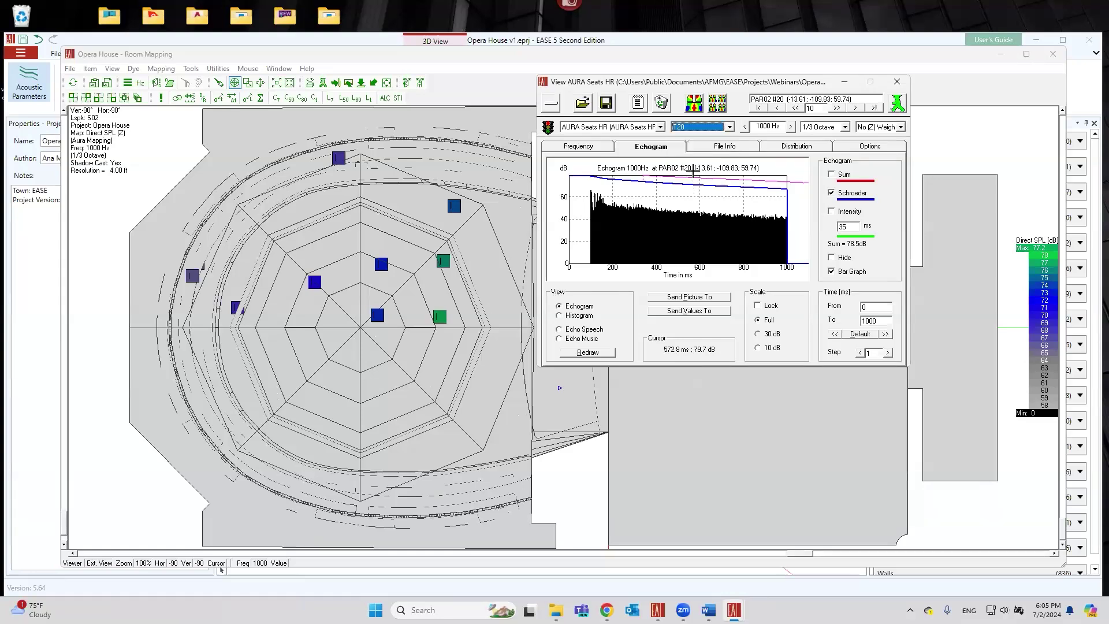
pyautogui.click(703, 127)
pyautogui.scroll(3, 697, 154)
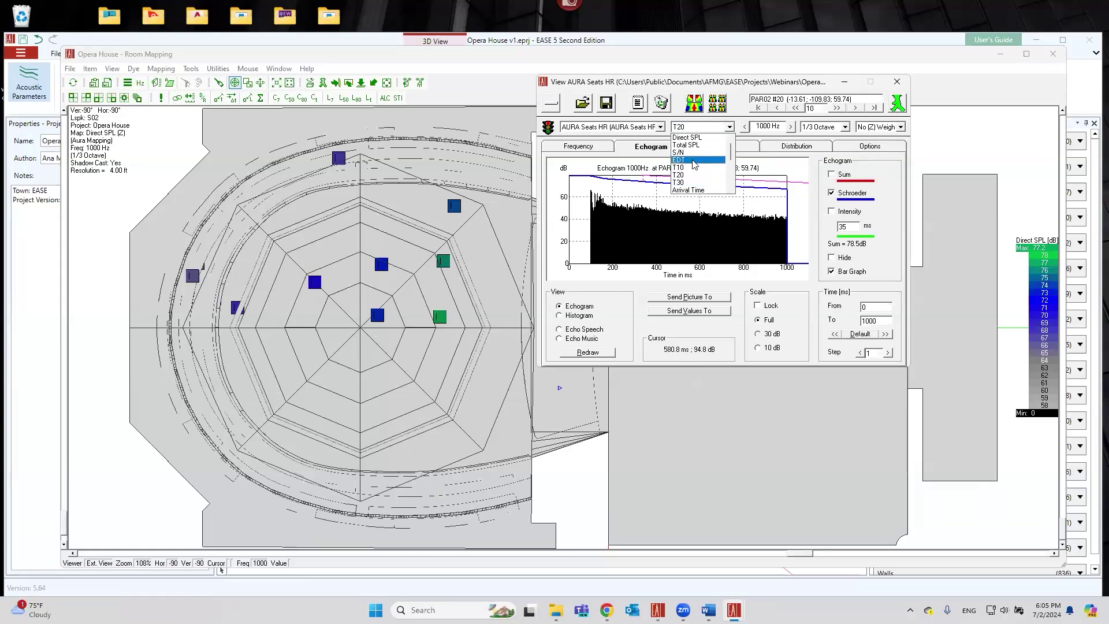
pyautogui.click(690, 168)
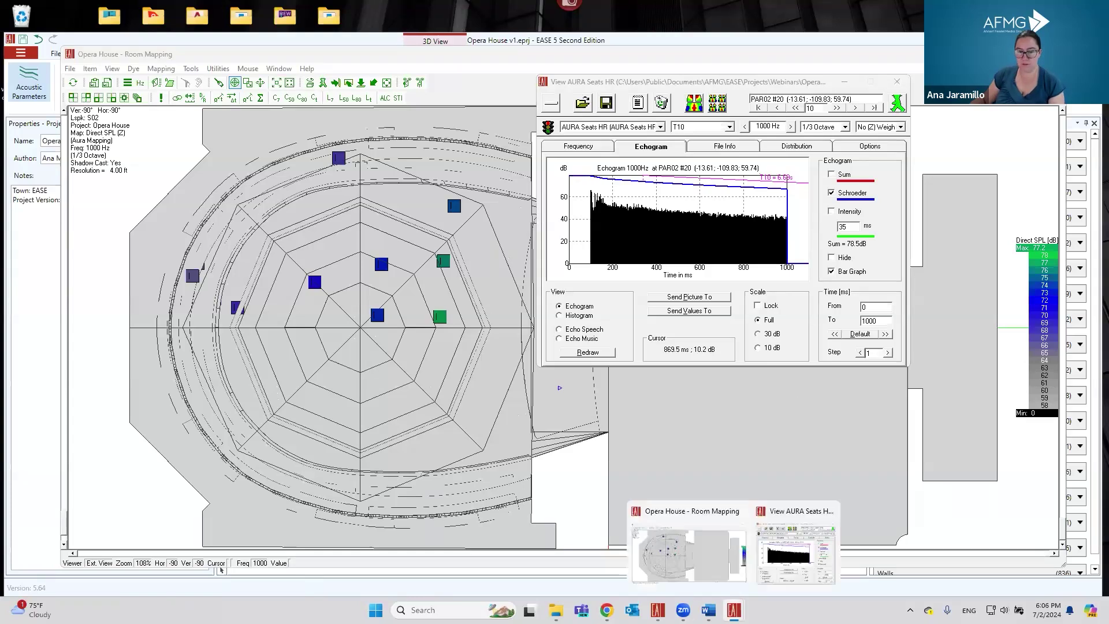
# Step: Switch to the EASE 5 project window and disable the upper X cutting plane to show the entire opera house model
pyautogui.click(657, 543)
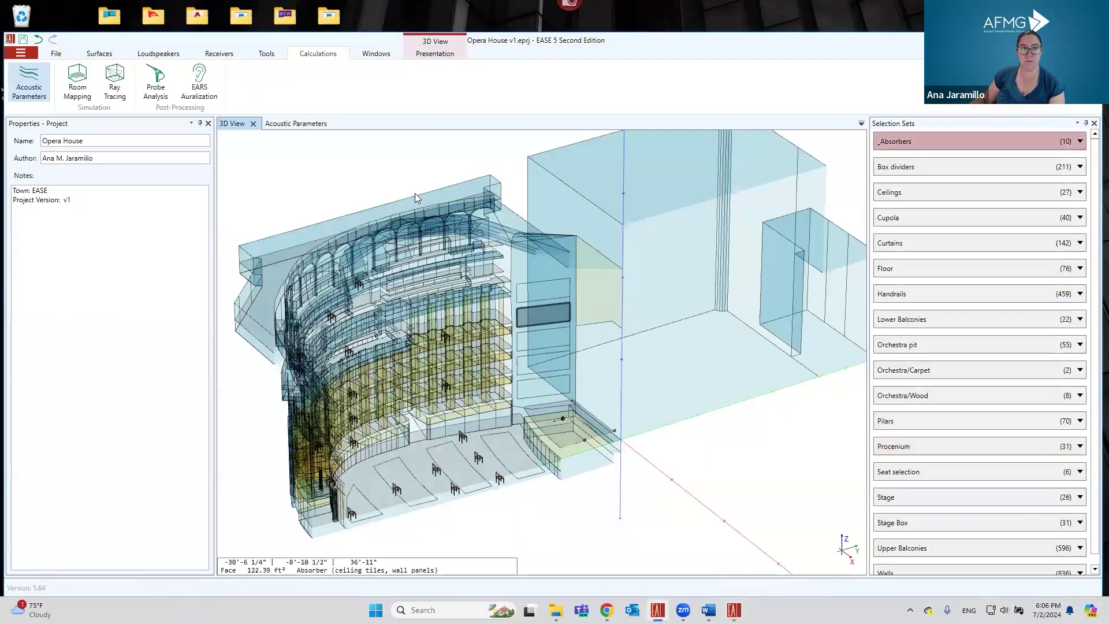
pyautogui.click(429, 54)
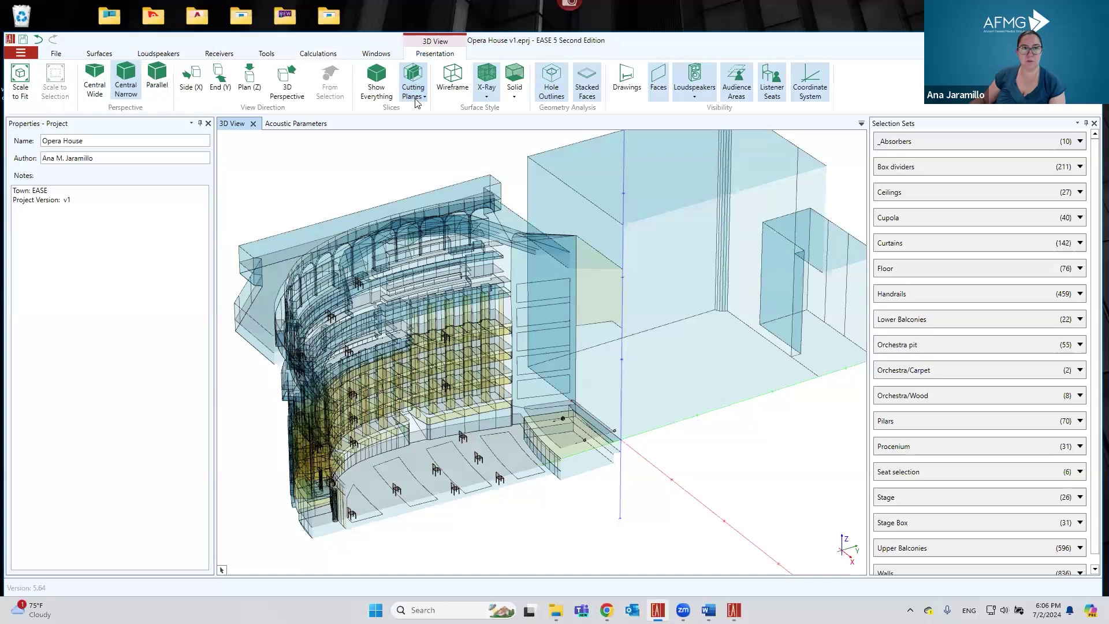
pyautogui.click(416, 84)
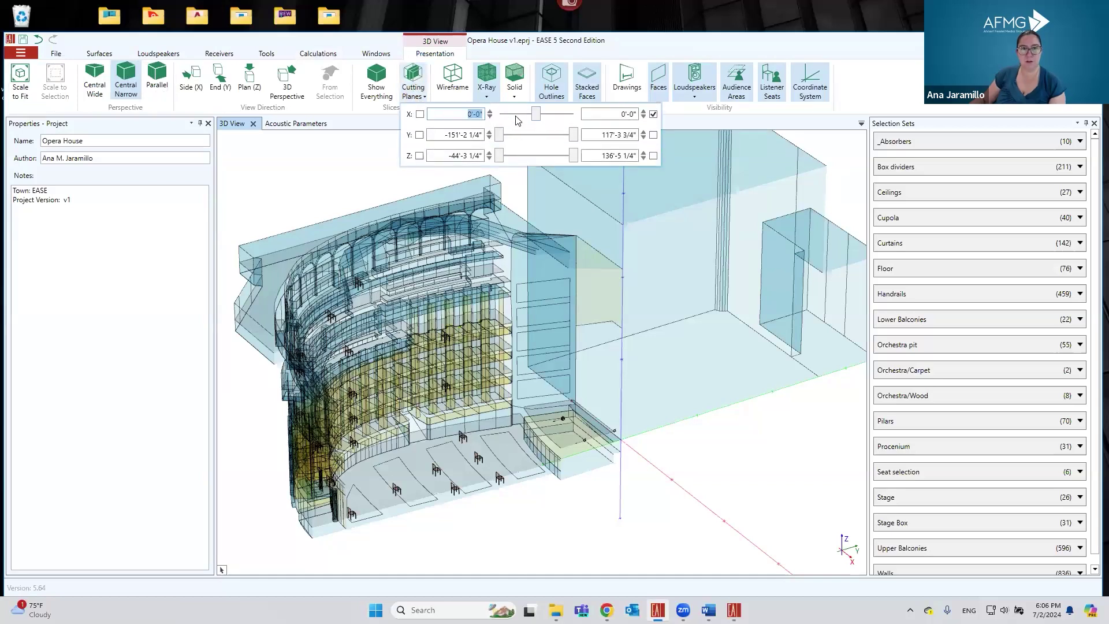
pyautogui.click(653, 115)
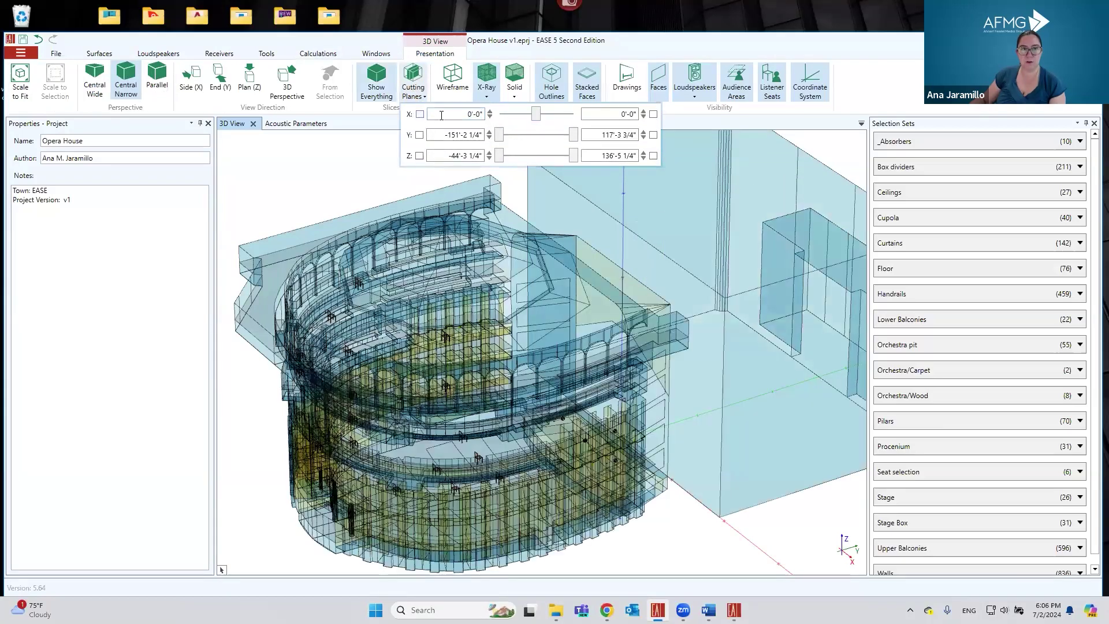
pyautogui.moveTo(551, 156)
pyautogui.mouseDown()
pyautogui.moveTo(501, 156)
pyautogui.moveTo(569, 156)
pyautogui.mouseUp()
pyautogui.click(386, 82)
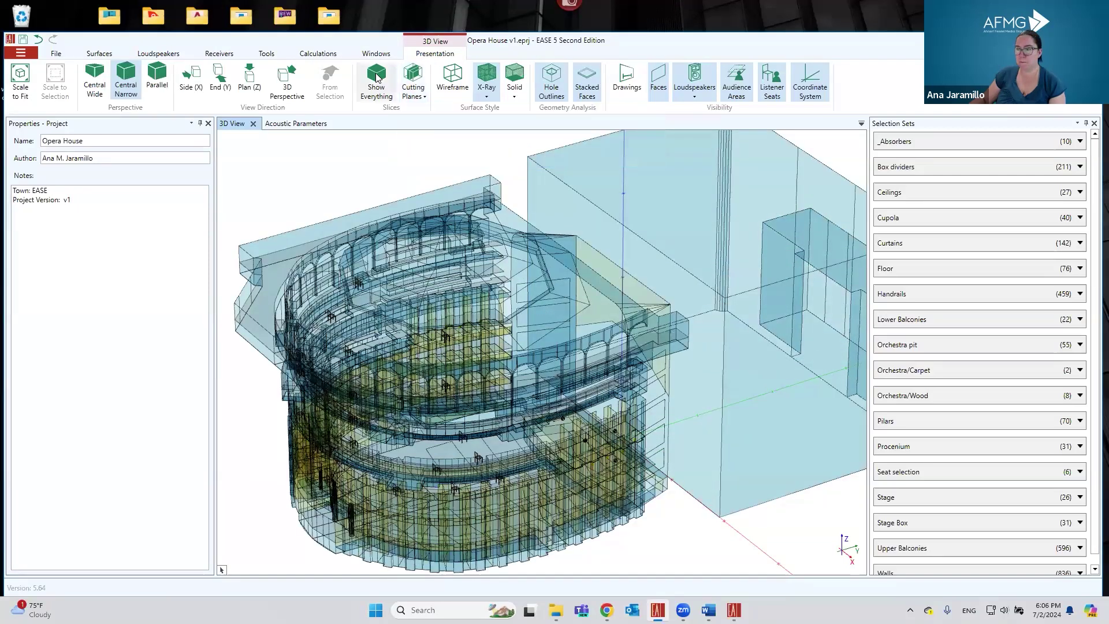
pyautogui.click(376, 77)
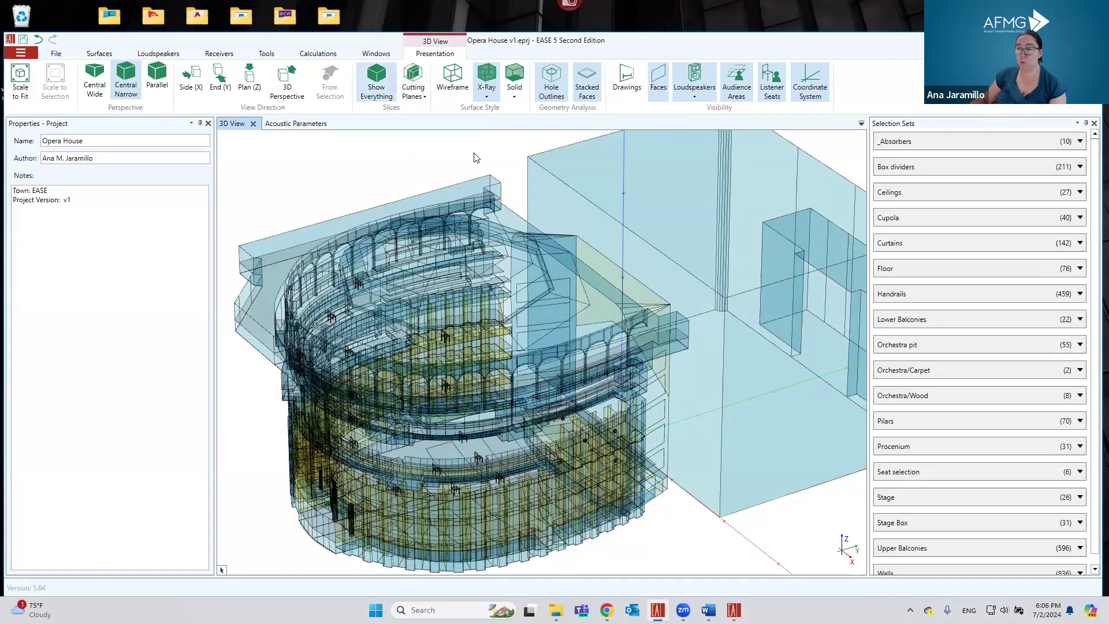